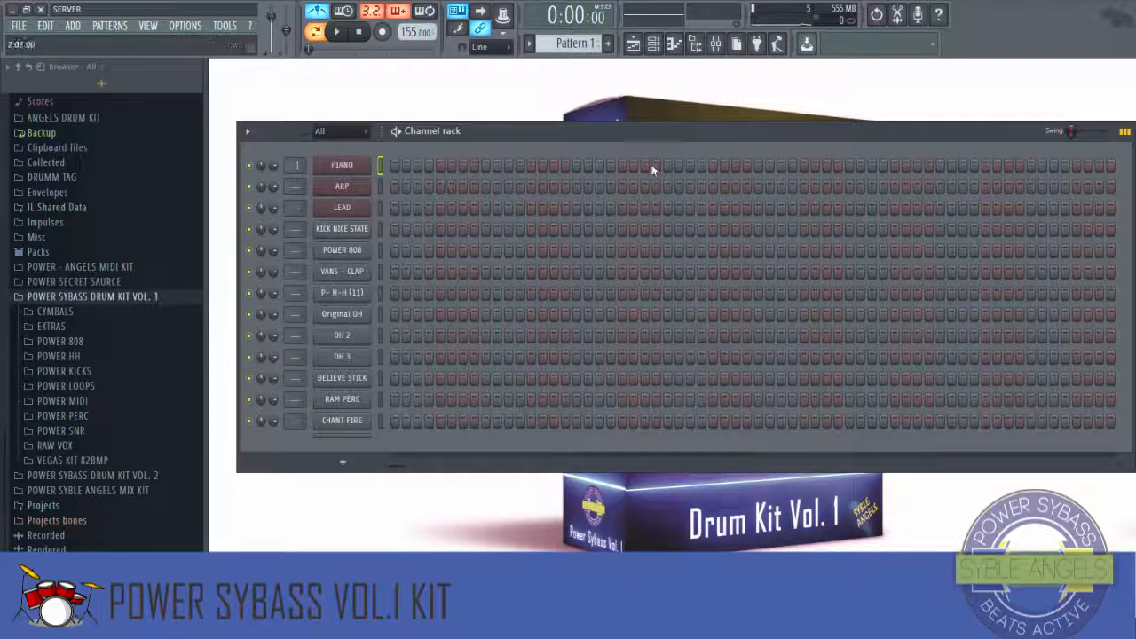
# Step: Play the pattern and open the PIANO channel in the piano roll
pyautogui.moveTo(655, 138)
pyautogui.mouseDown()
pyautogui.moveTo(631, 130)
pyautogui.moveTo(650, 144)
pyautogui.mouseUp()
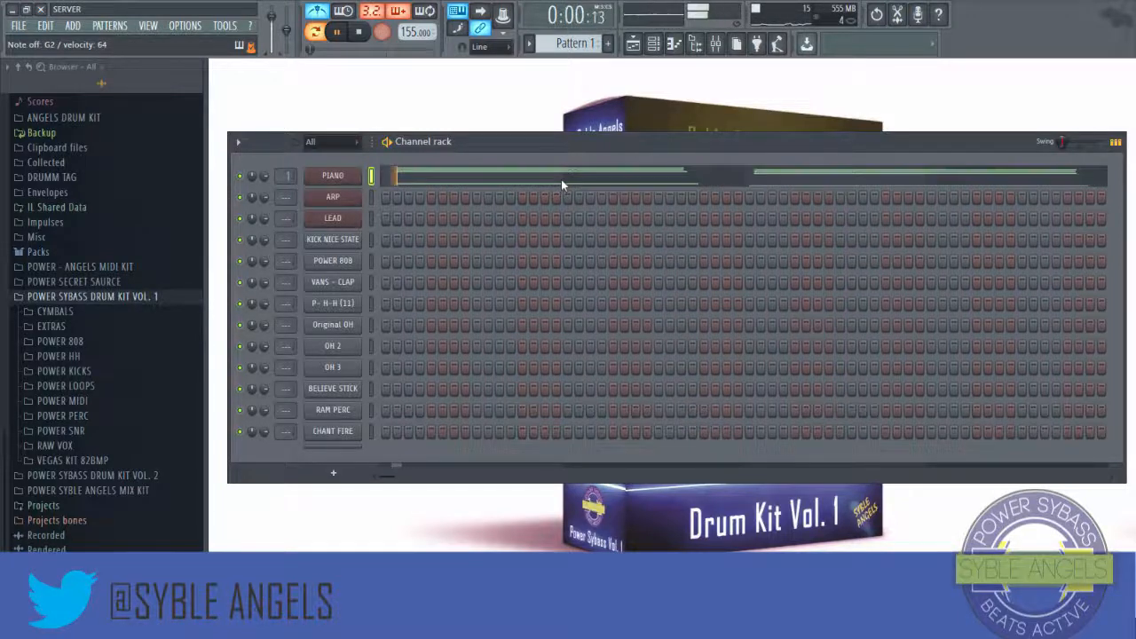
pyautogui.press('space')
pyautogui.click(538, 180)
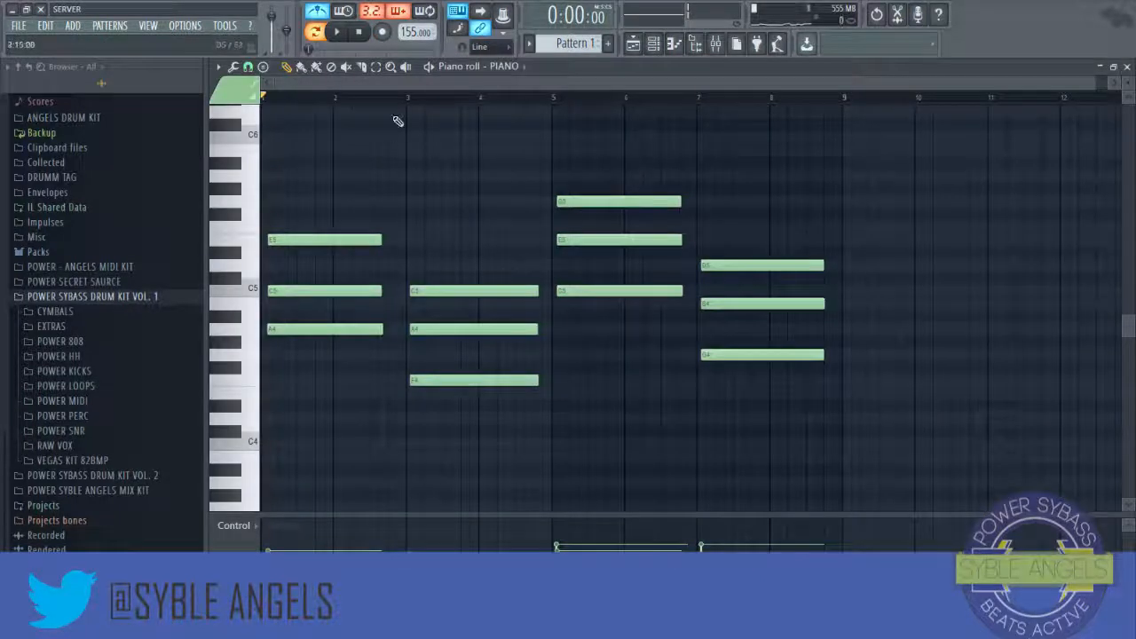
# Step: Select all the chord notes and shift them left so each chord starts exactly on its bar line
pyautogui.hotkey('ctrl', 'a')
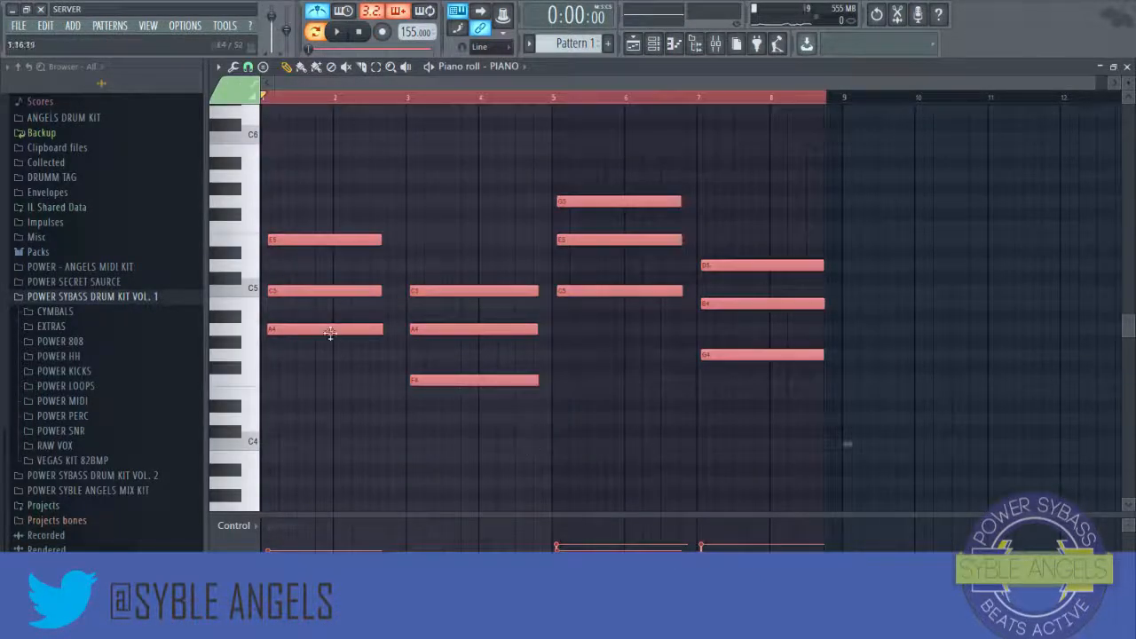
pyautogui.moveTo(322, 330); pyautogui.dragTo(287, 329)
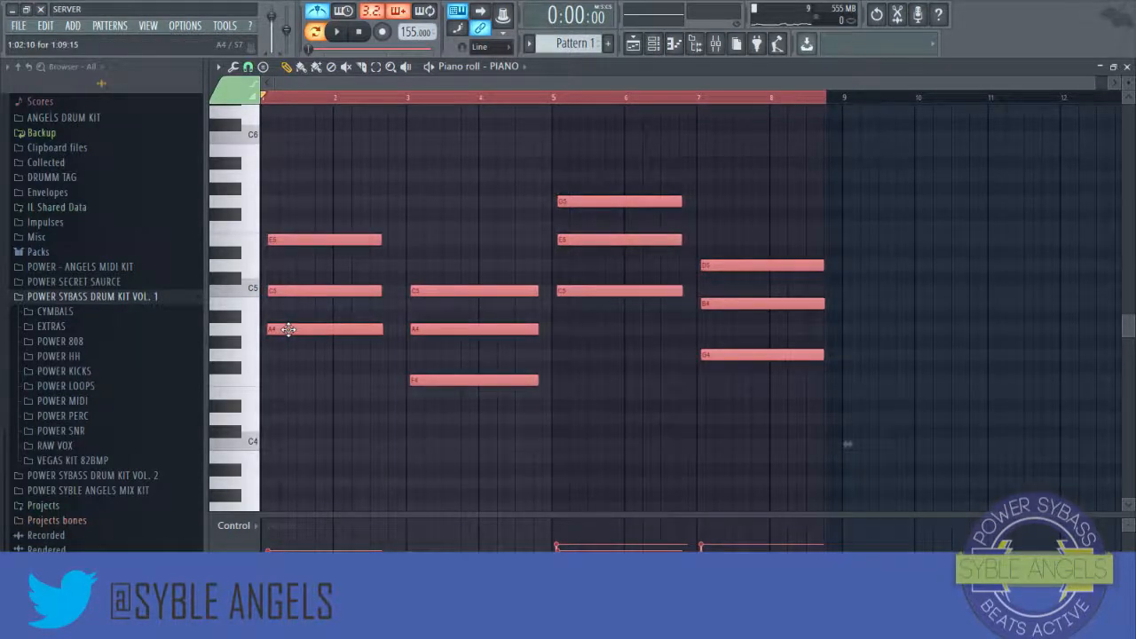
pyautogui.scroll(-3, 289, 330)
pyautogui.scroll(5, 381, 106)
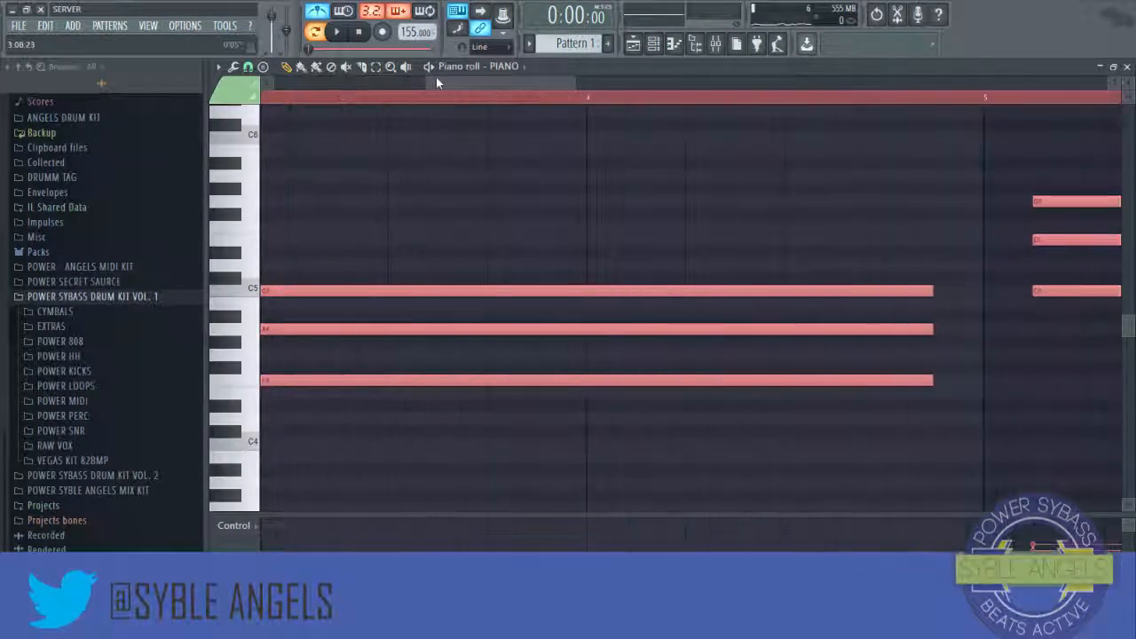
pyautogui.scroll(-4, 353, 104)
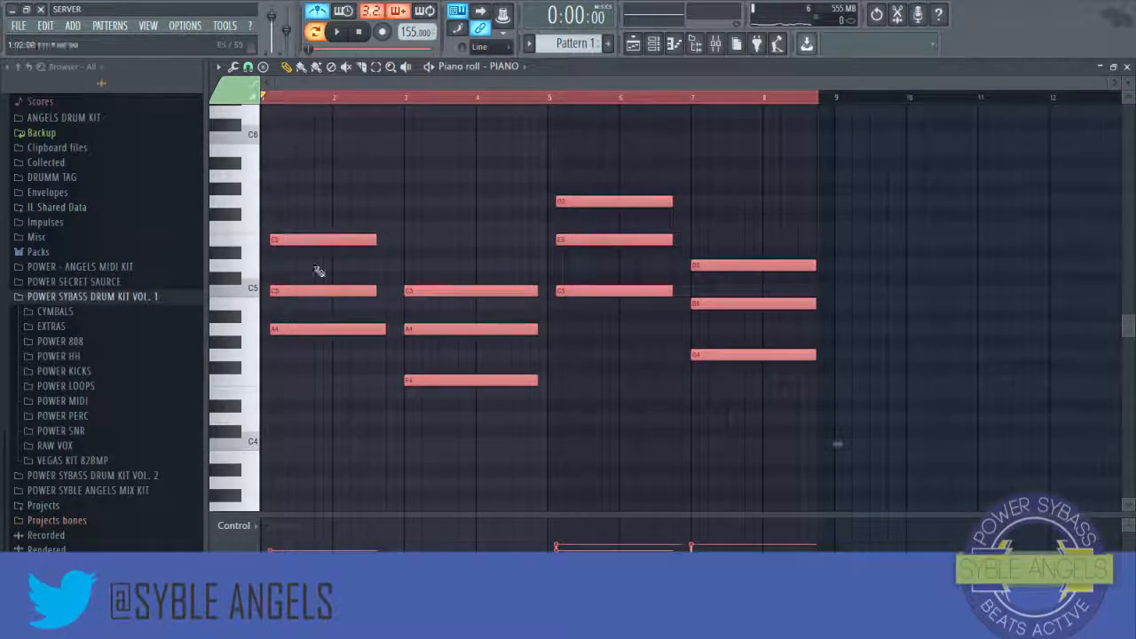
pyautogui.scroll(-8, 324, 178)
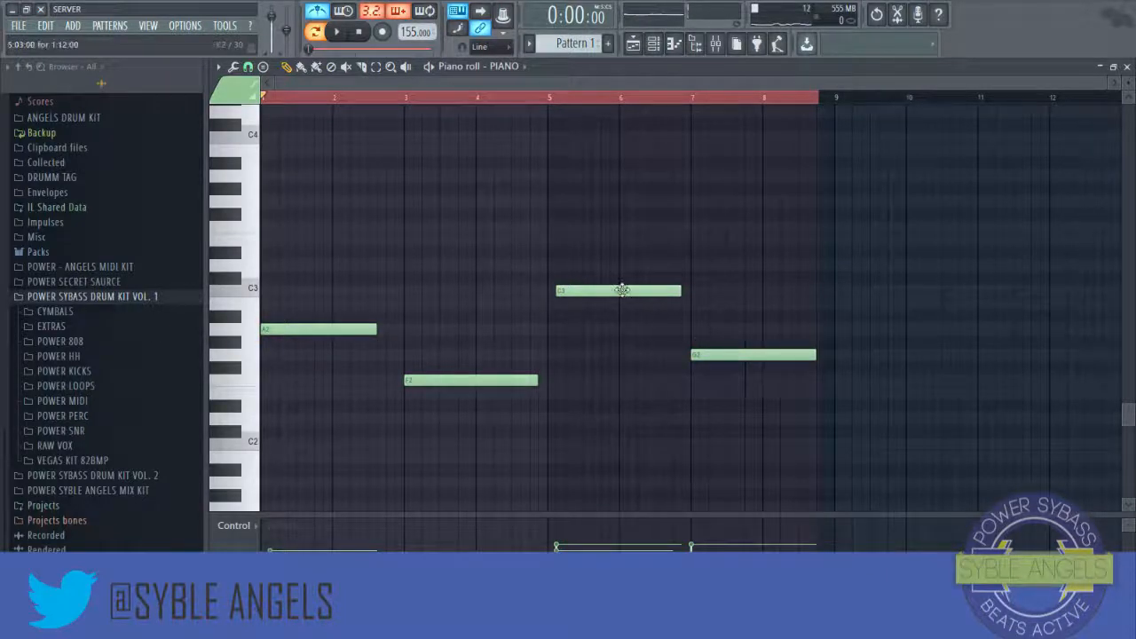
pyautogui.scroll(5, 532, 329)
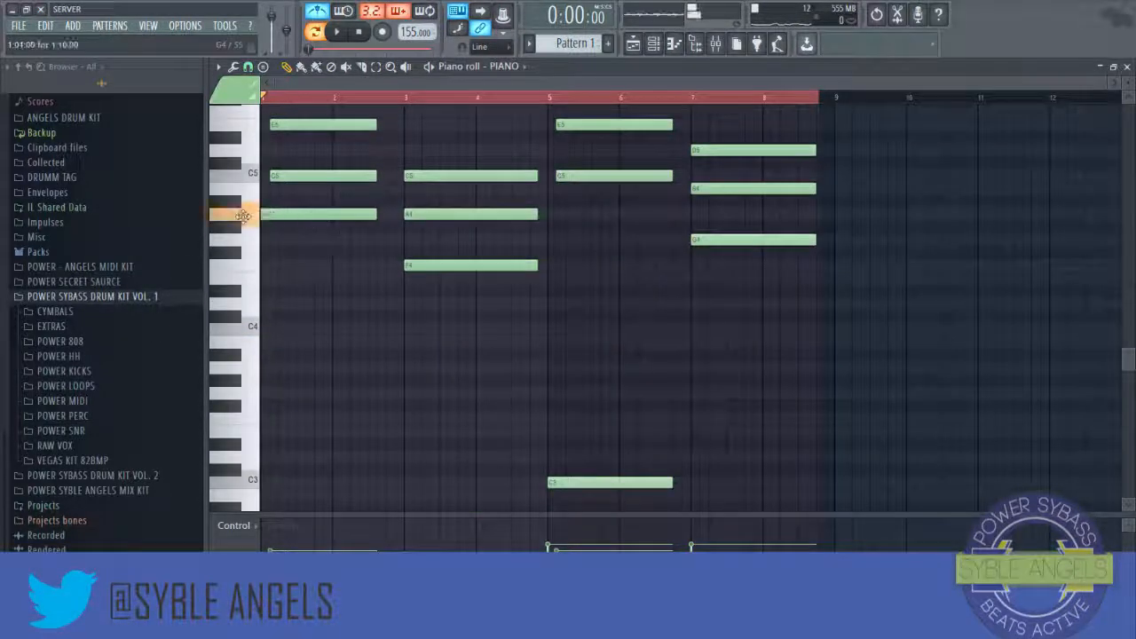
pyautogui.moveTo(314, 181); pyautogui.dragTo(305, 181)
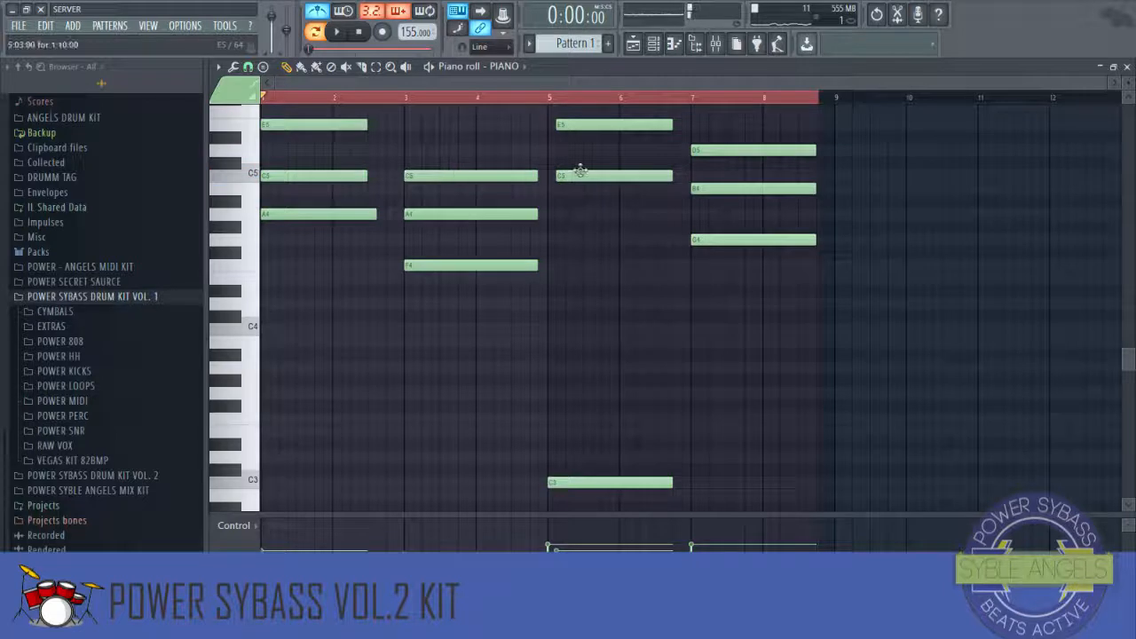
pyautogui.moveTo(573, 175); pyautogui.dragTo(564, 175)
pyautogui.scroll(3, 568, 219)
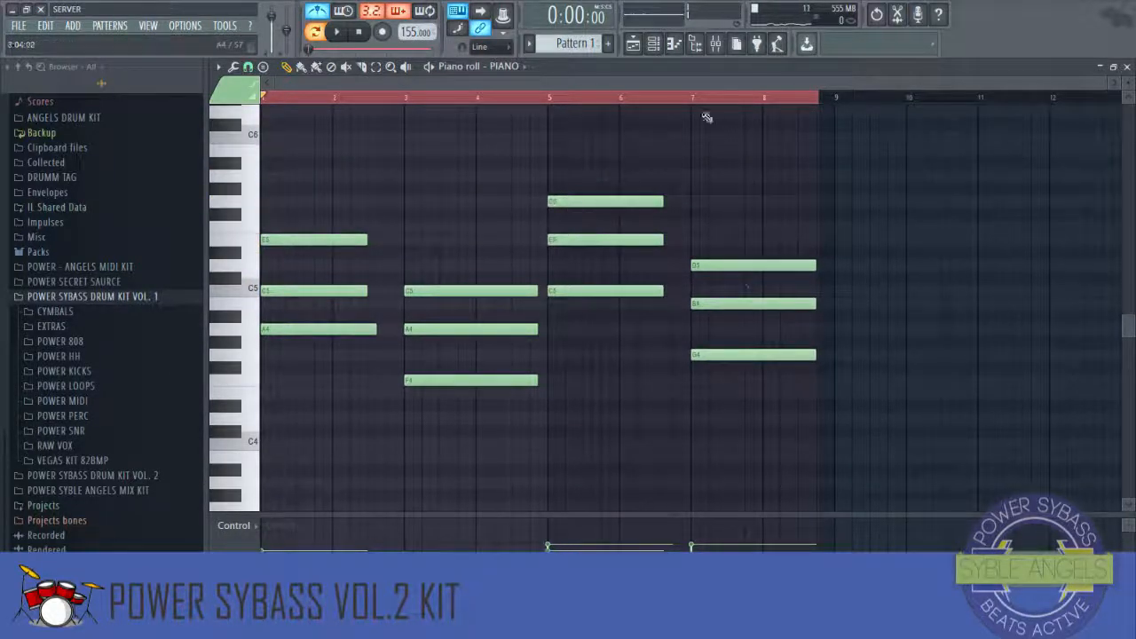
# Step: Play back the chord progression to listen to it
pyautogui.click(638, 98)
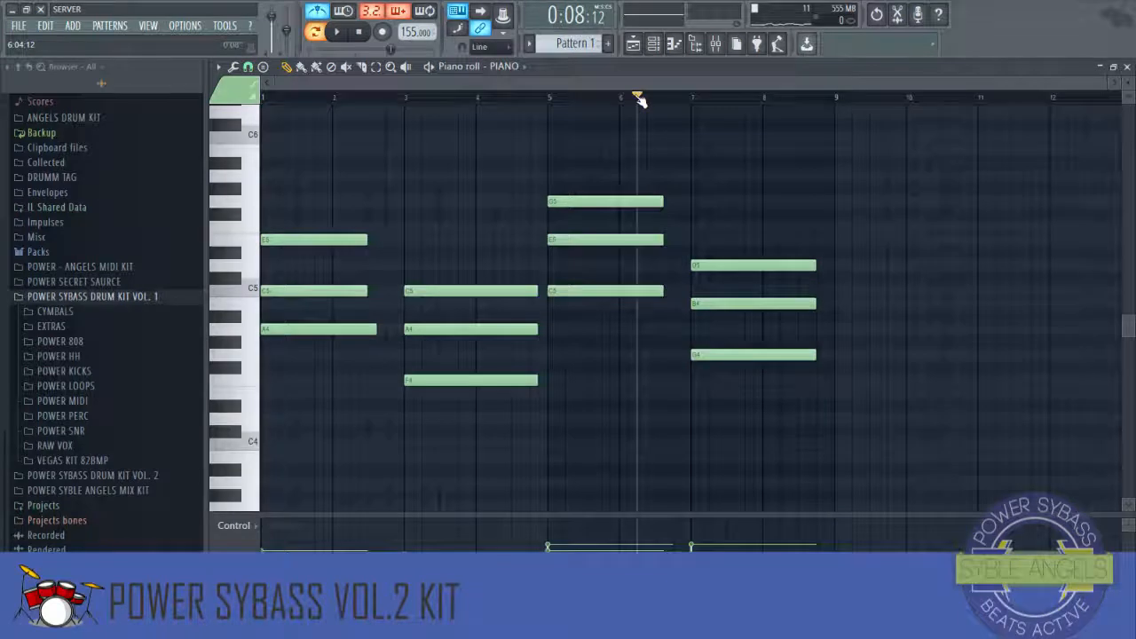
pyautogui.press('space')
pyautogui.press('space')
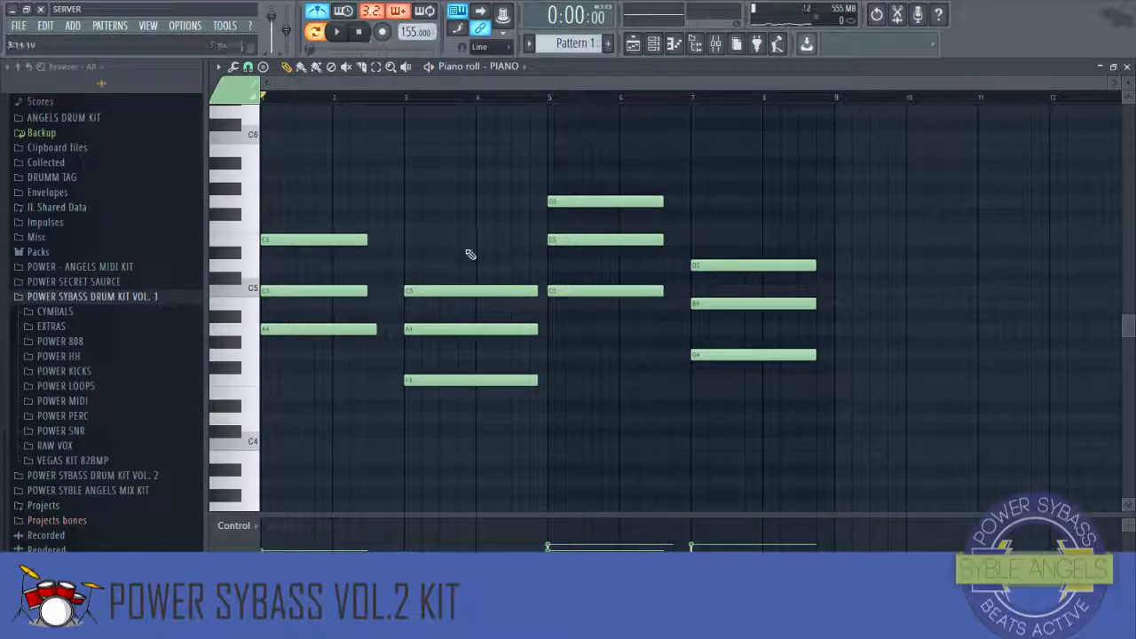
pyautogui.press('space')
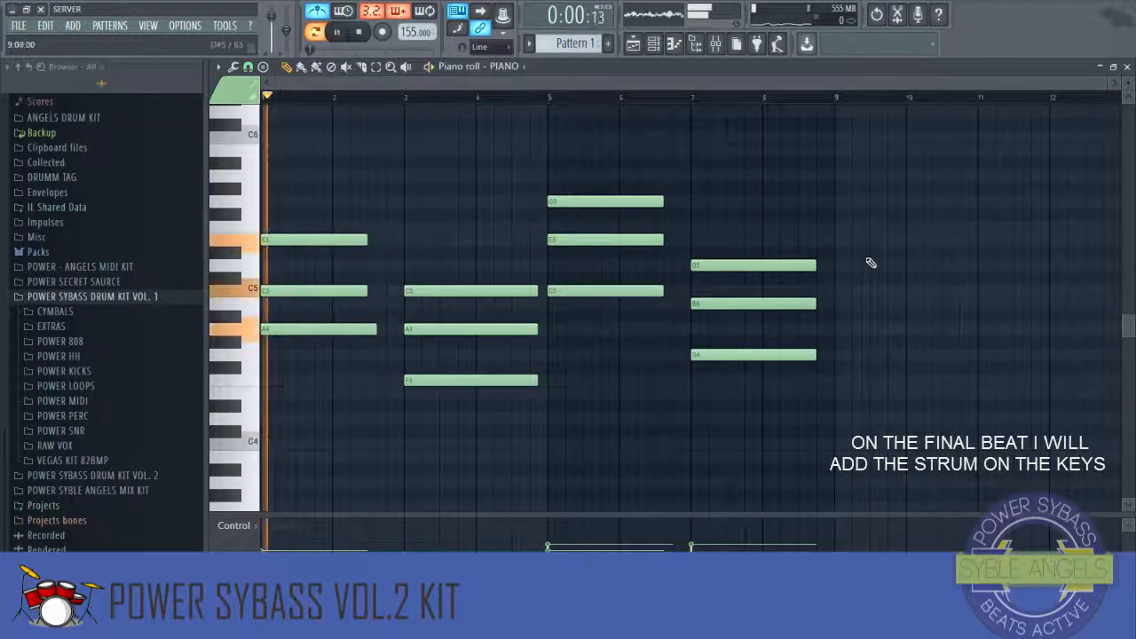
# Step: Apply legato so the chord notes sustain into the following chords, removing the stray note added at bar 9
pyautogui.click(844, 265)
pyautogui.hotkey('ctrl', 'l')
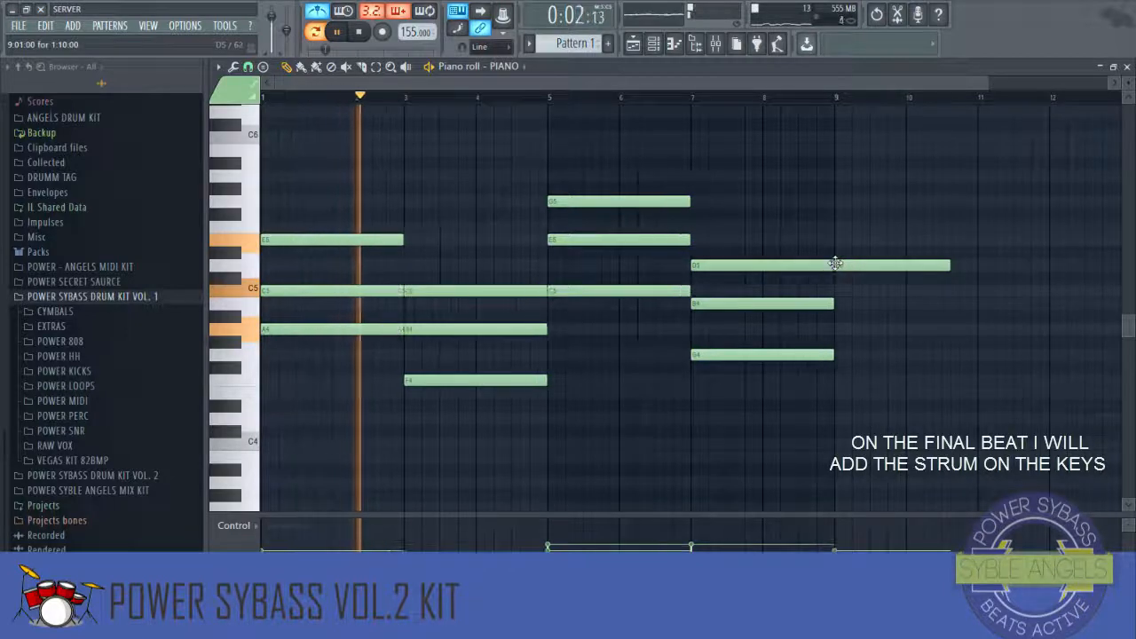
pyautogui.rightClick(848, 266)
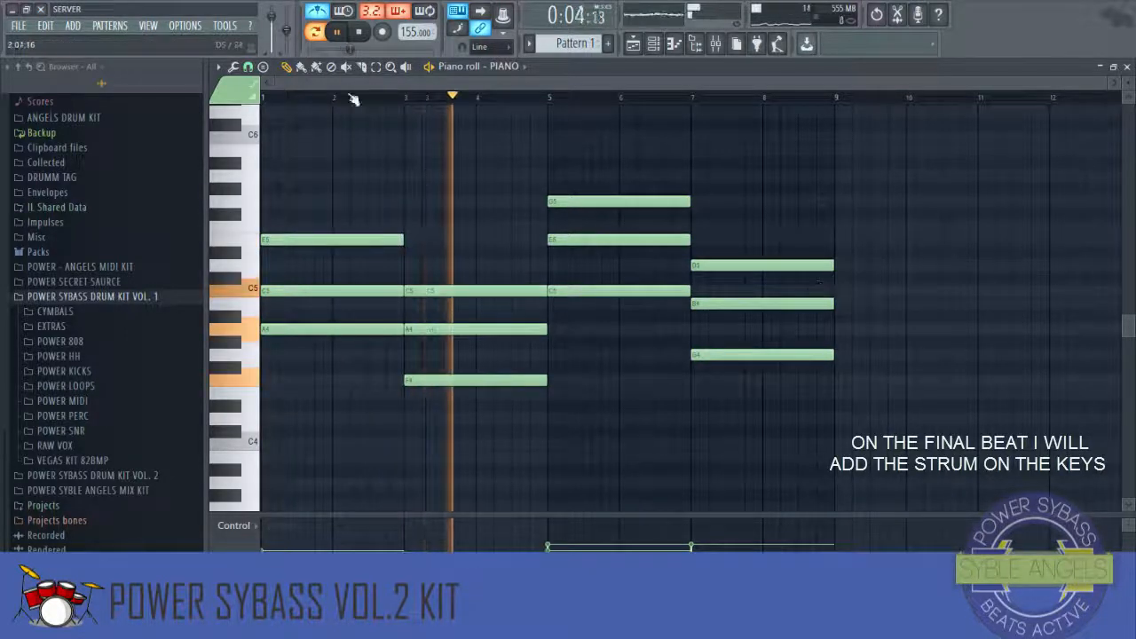
# Step: Transpose the F4 note in bar 3 up an octave and the top note of bar 5 down an octave
pyautogui.click(473, 380)
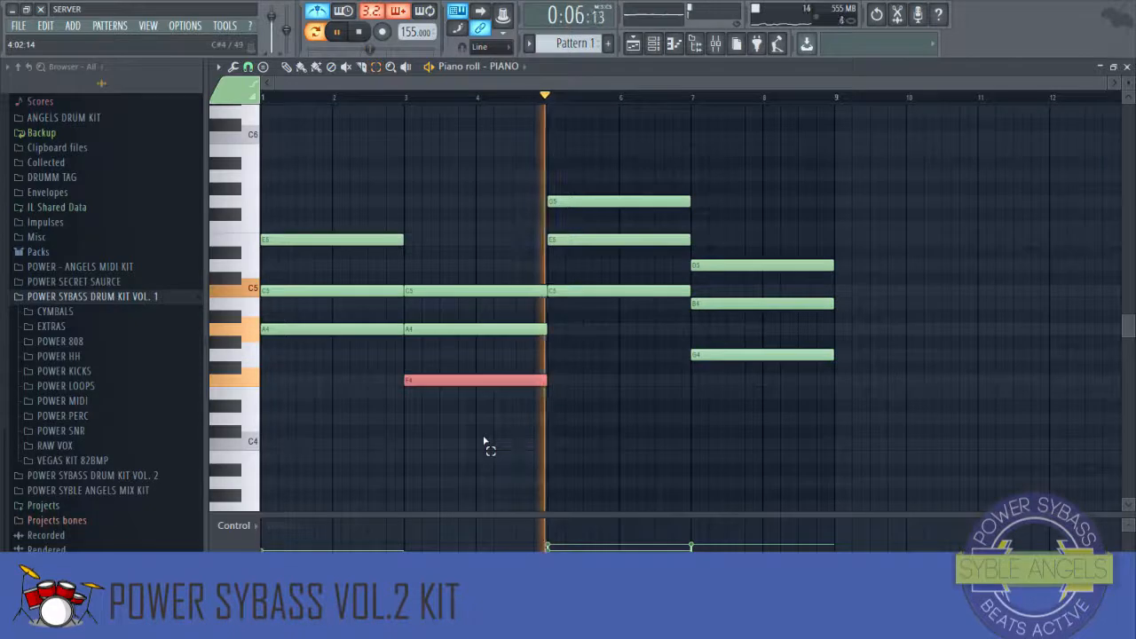
pyautogui.hotkey('ctrl', 'Up')
pyautogui.click(646, 202)
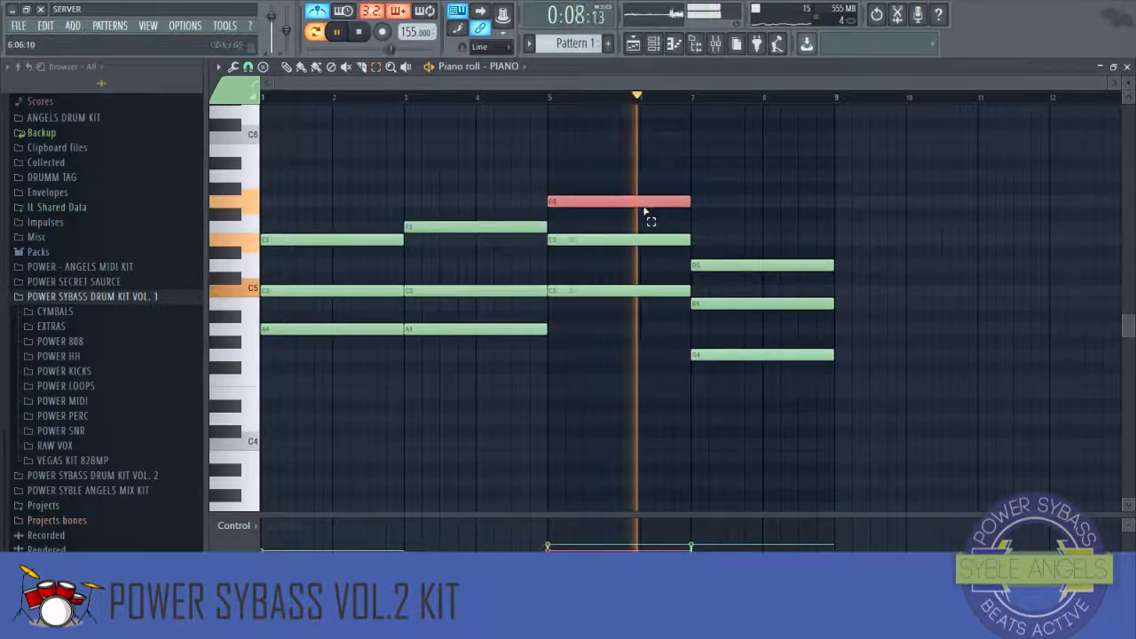
pyautogui.hotkey('ctrl', 'Down')
pyautogui.press('space')
pyautogui.press('space')
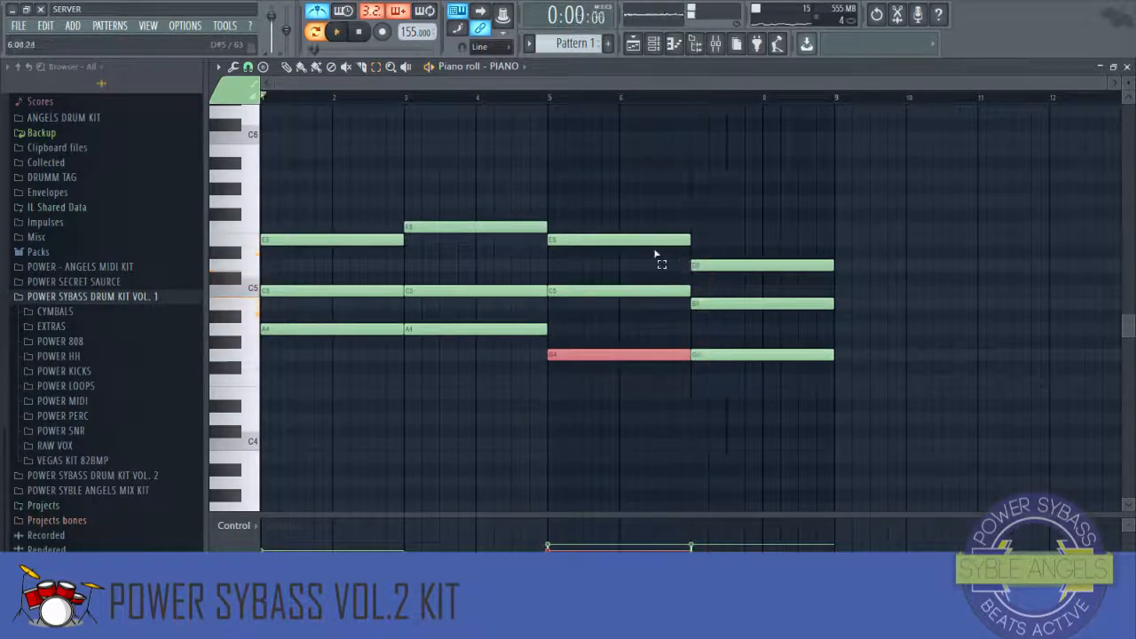
pyautogui.click(637, 185)
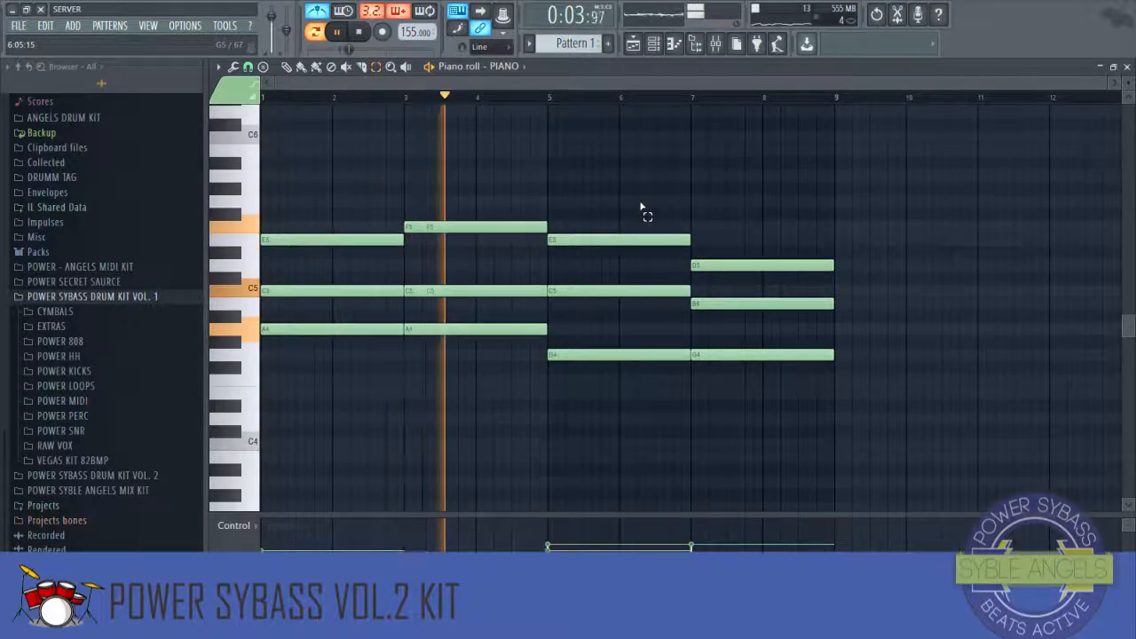
pyautogui.scroll(-2, 641, 206)
pyautogui.scroll(-5, 640, 206)
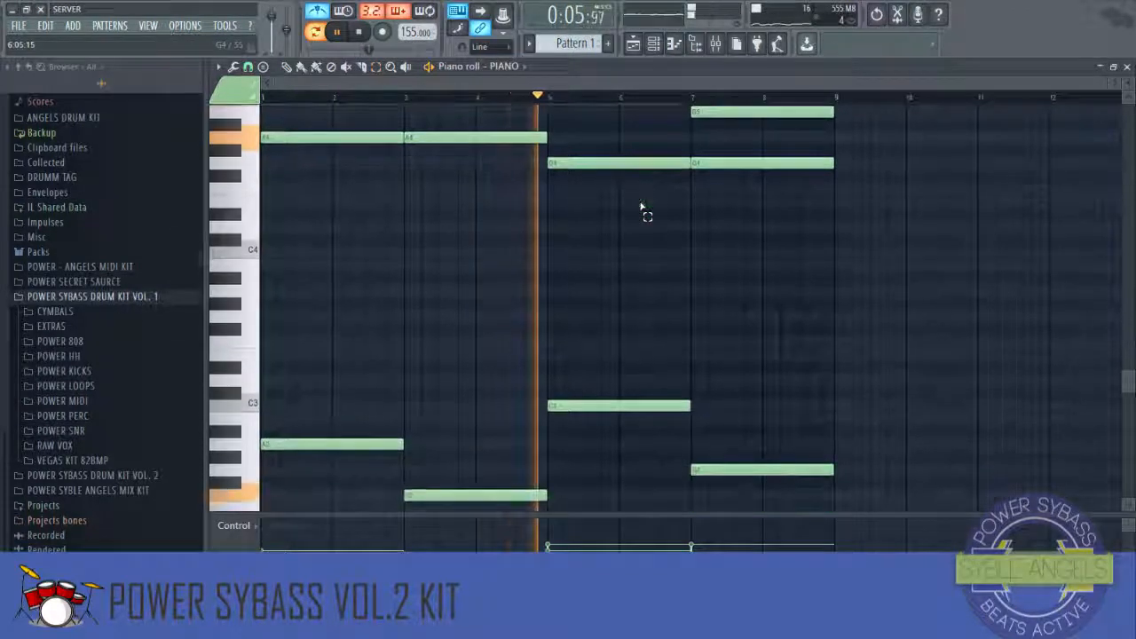
pyautogui.scroll(5, 641, 207)
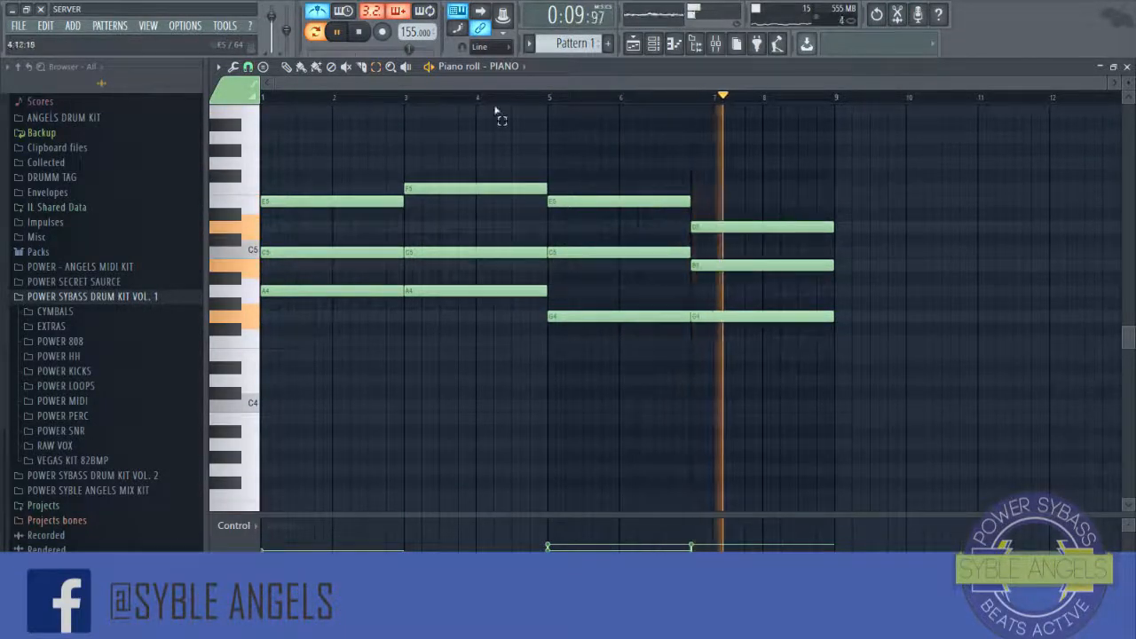
pyautogui.click(359, 33)
pyautogui.scroll(4, 345, 202)
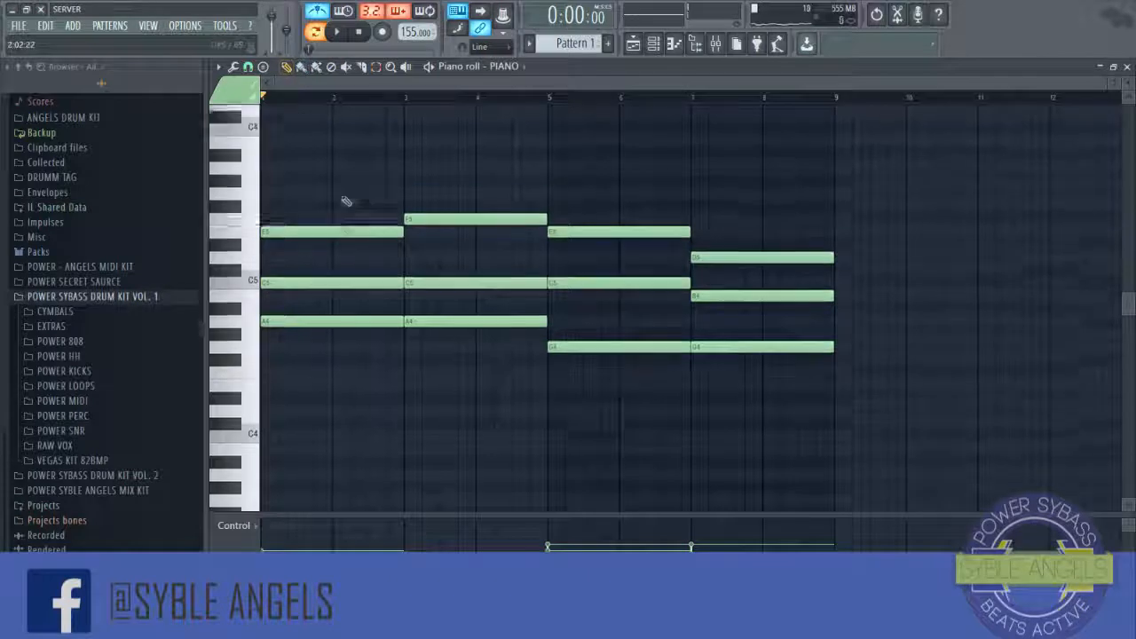
pyautogui.press('space')
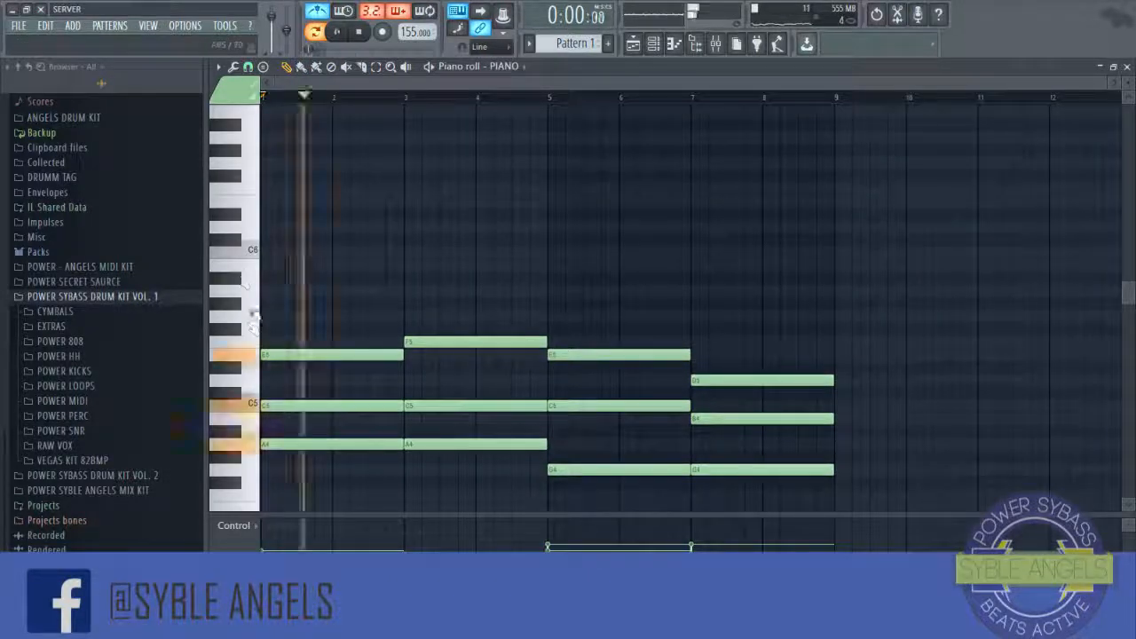
pyautogui.press('space')
# Step: Draw short A5 and A#5 notes above the first chord to start an ascending strum
pyautogui.rightClick(278, 291)
pyautogui.click(282, 291)
pyautogui.click(299, 278)
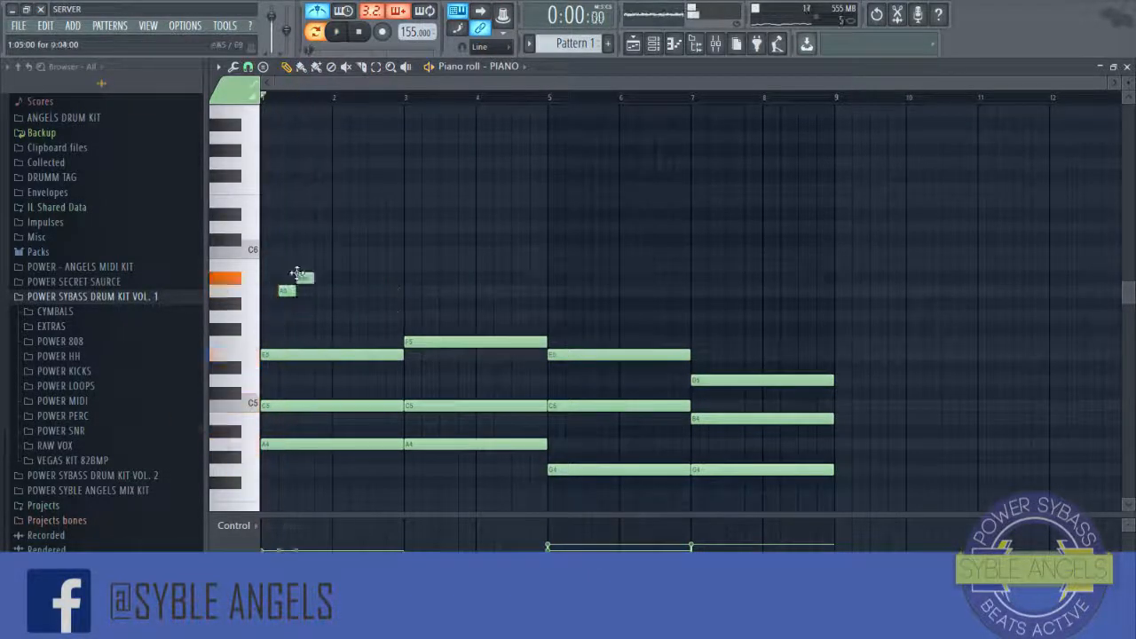
pyautogui.scroll(3, 469, 293)
pyautogui.moveTo(423, 267); pyautogui.dragTo(423, 278)
pyautogui.press('space')
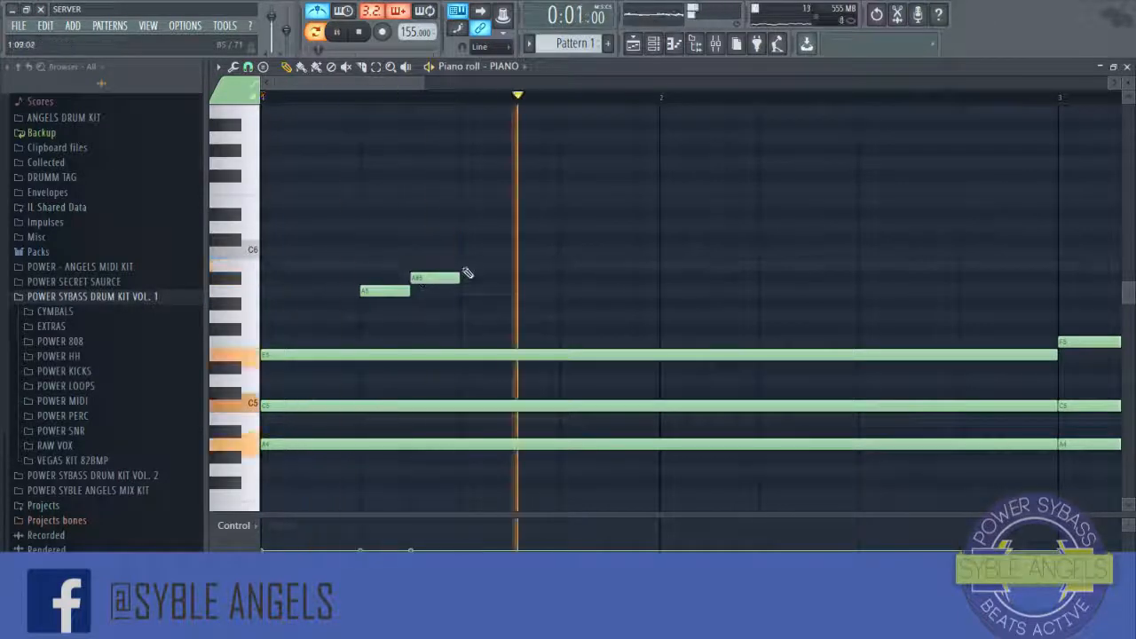
# Step: Continue the strum in bar 1 with short C6, E6 and D6 notes
pyautogui.click(470, 252)
pyautogui.press('space')
pyautogui.click(520, 223)
pyautogui.moveTo(520, 223); pyautogui.dragTo(543, 199)
pyautogui.press('space')
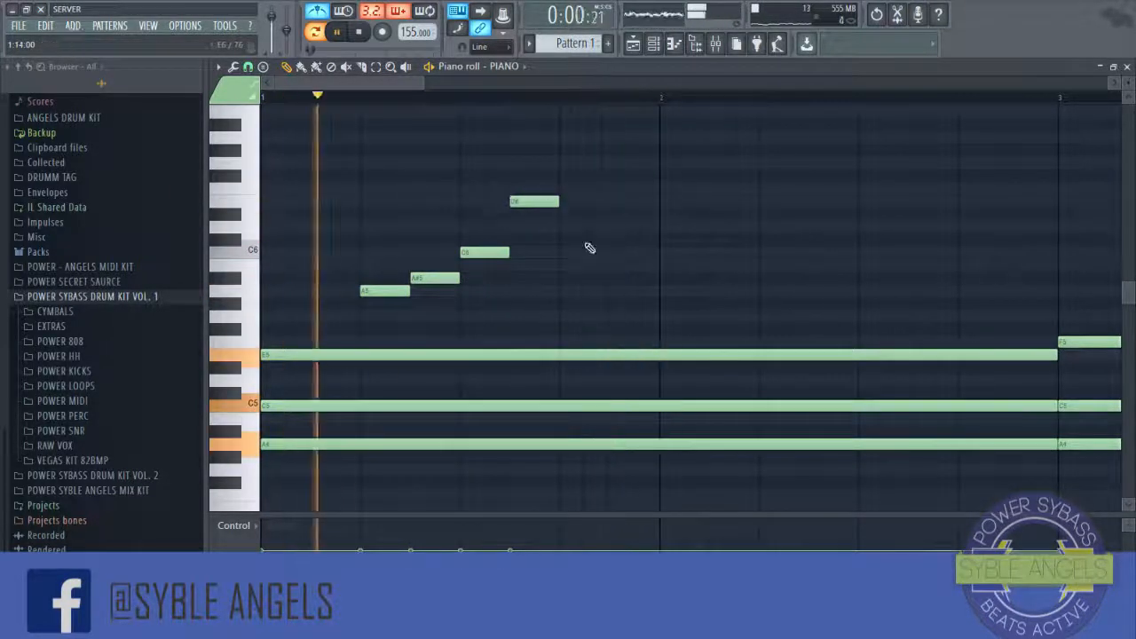
pyautogui.click(582, 227)
pyautogui.press('space')
# Step: Finish the bar 1 arpeggio with a short A5 note followed by an E6 note
pyautogui.click(626, 266)
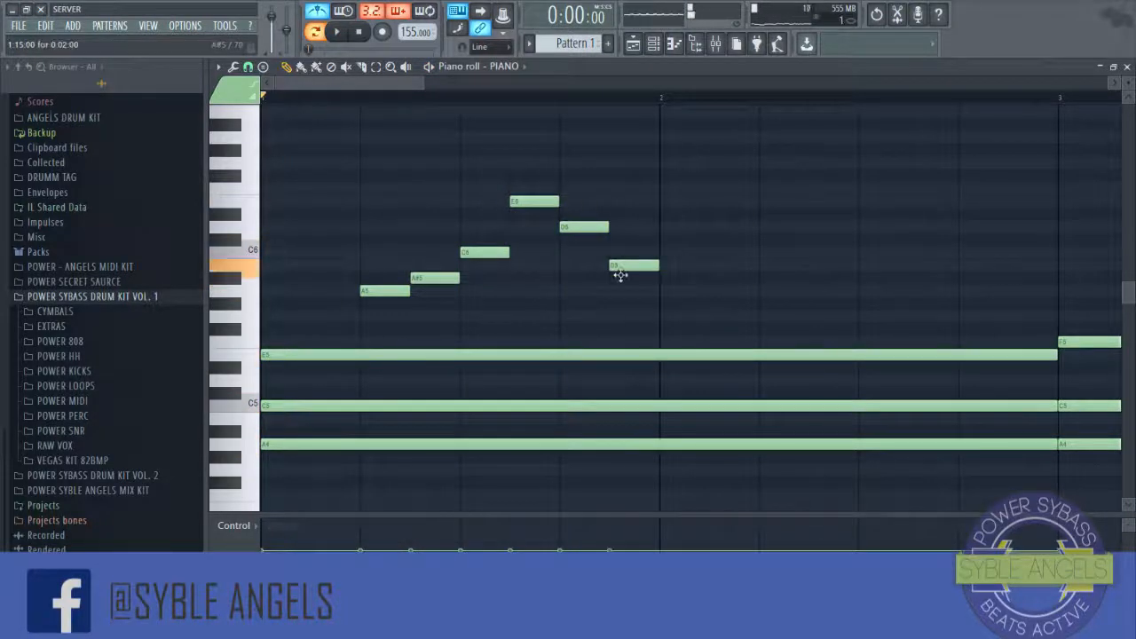
pyautogui.press('space')
pyautogui.moveTo(627, 266)
pyautogui.mouseDown()
pyautogui.moveTo(628, 307)
pyautogui.moveTo(629, 290)
pyautogui.mouseUp()
pyautogui.press('space')
pyautogui.press('space')
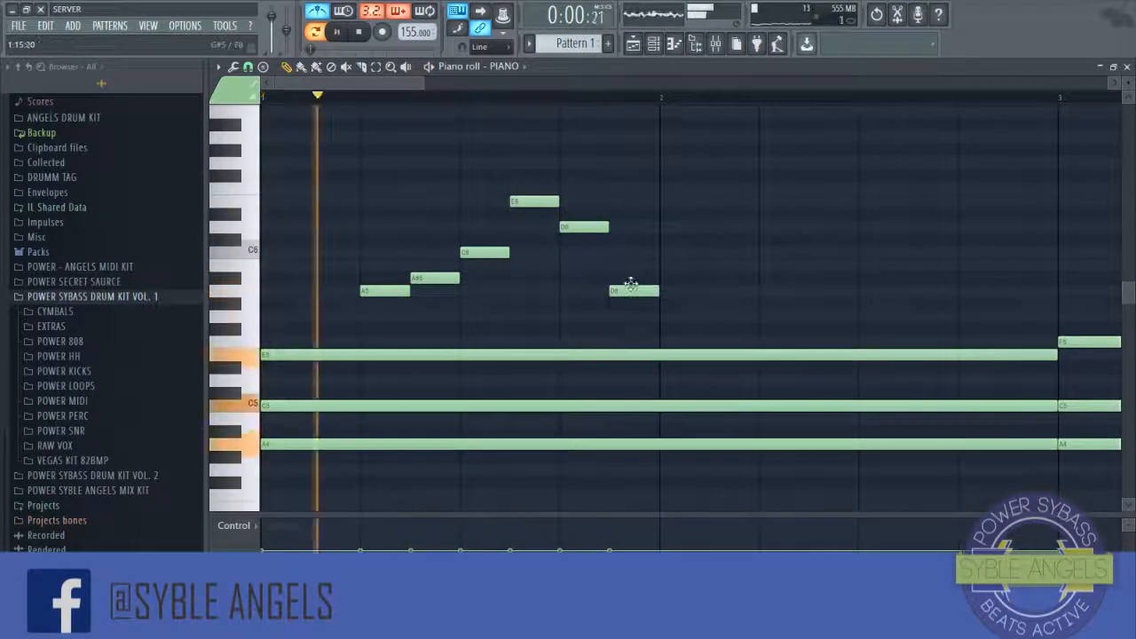
pyautogui.press('space')
pyautogui.moveTo(667, 227); pyautogui.dragTo(662, 205)
pyautogui.press('space')
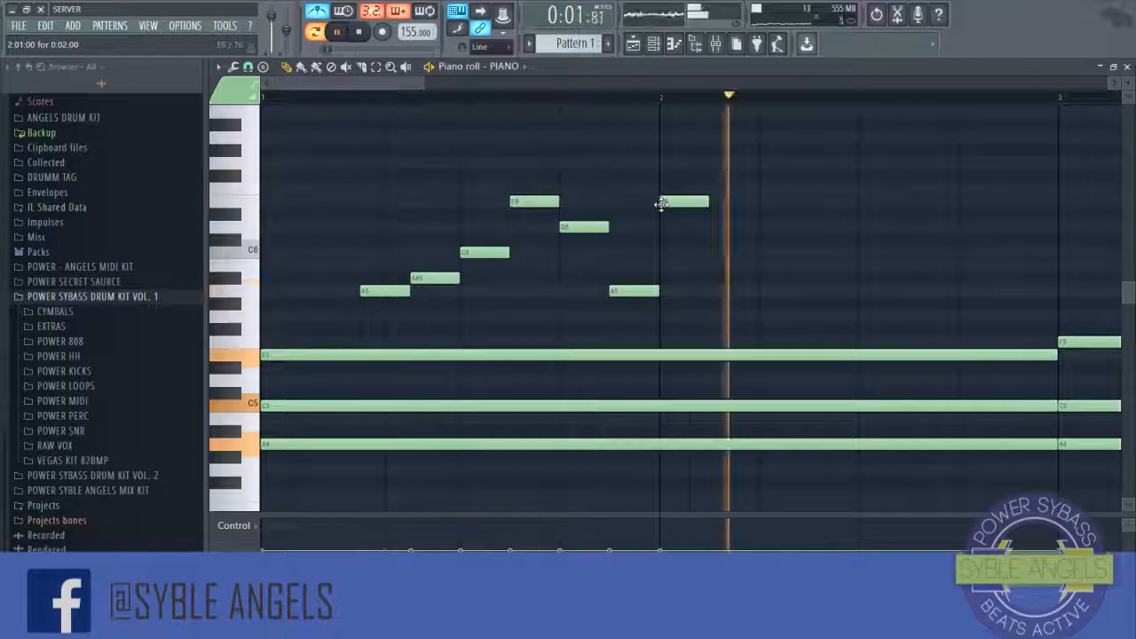
pyautogui.press('space')
# Step: Select the arpeggio notes and copy them to the starts of bars 3, 5 and 7
pyautogui.scroll(-3, 459, 276)
pyautogui.moveTo(259, 145); pyautogui.dragTo(467, 296)
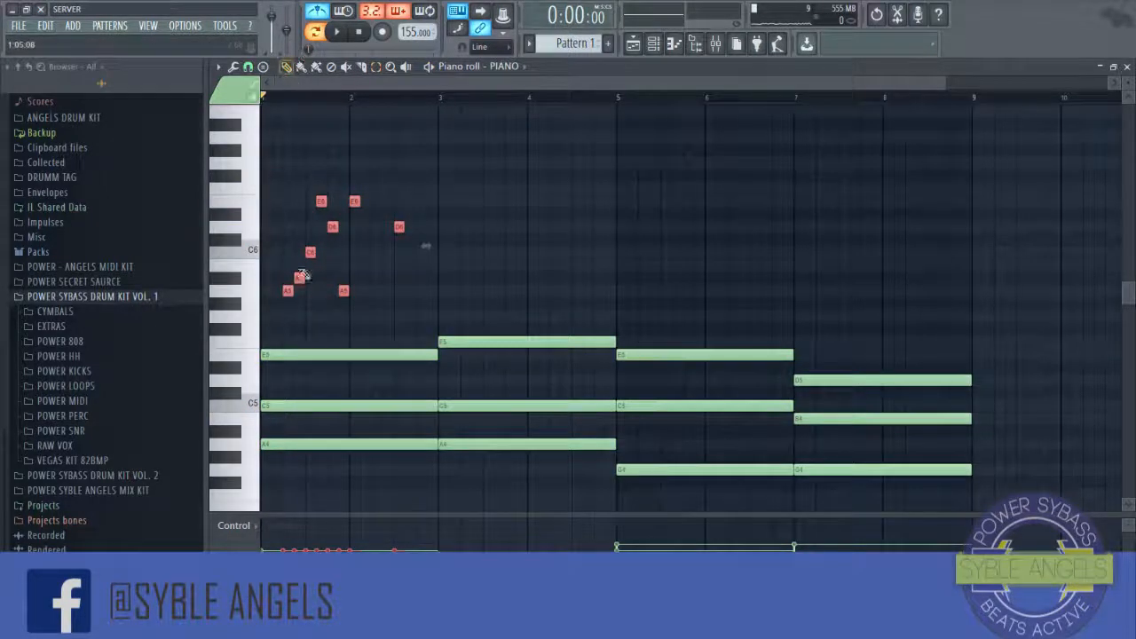
pyautogui.moveTo(284, 296); pyautogui.dragTo(824, 317)
pyautogui.press('space')
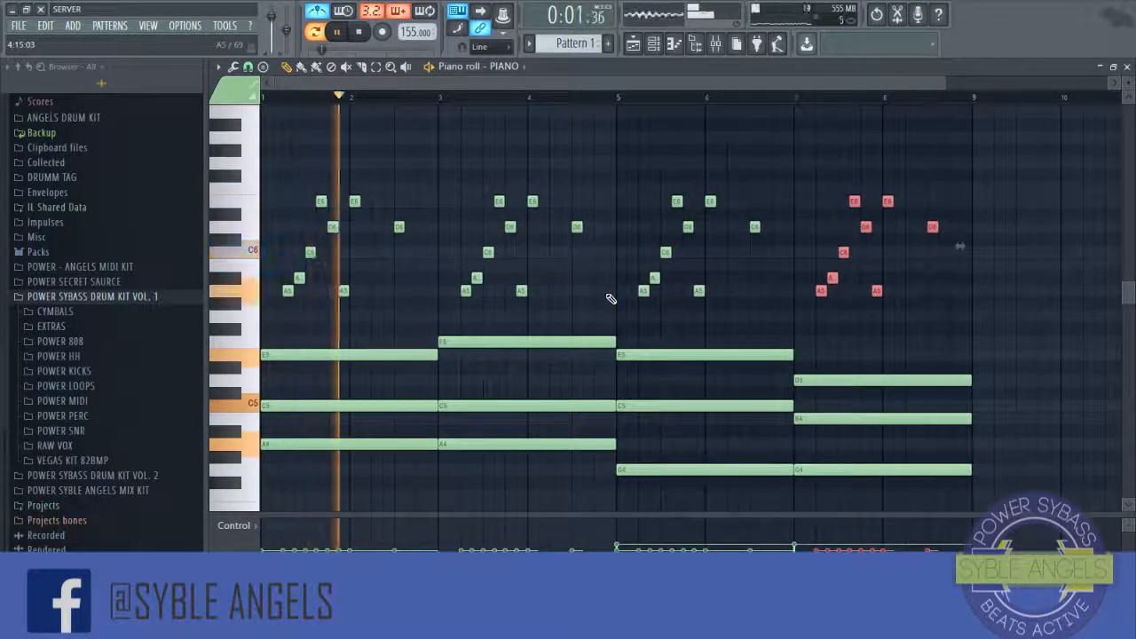
# Step: Move the late A5 note in the bar 1 arpeggio slightly earlier and play the result back
pyautogui.click(299, 96)
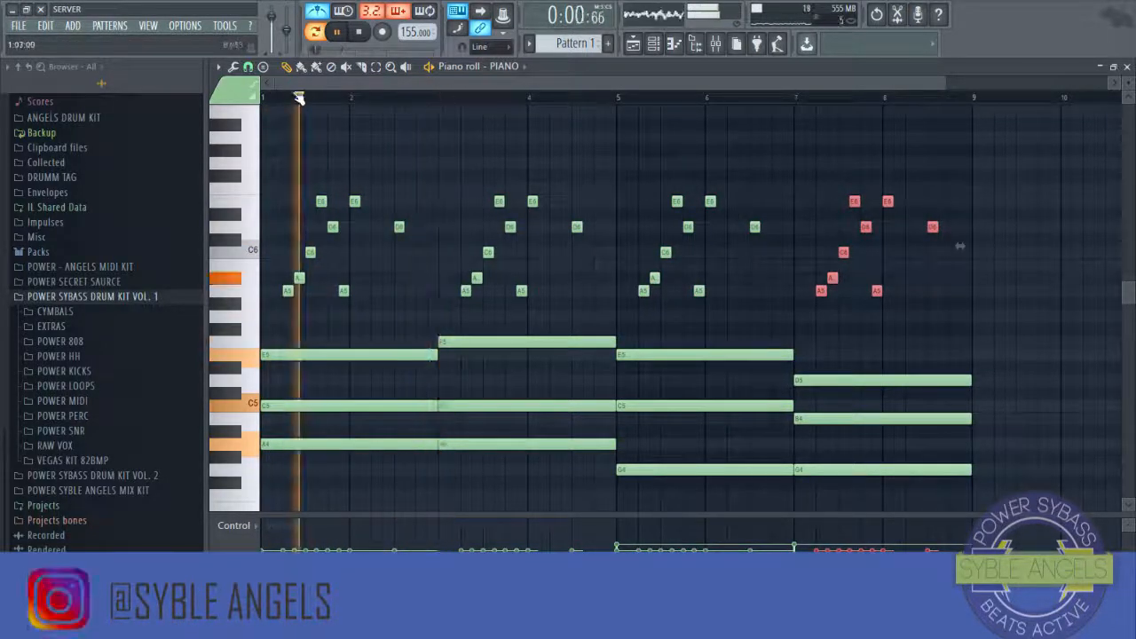
pyautogui.scroll(5, 299, 97)
pyautogui.press('space')
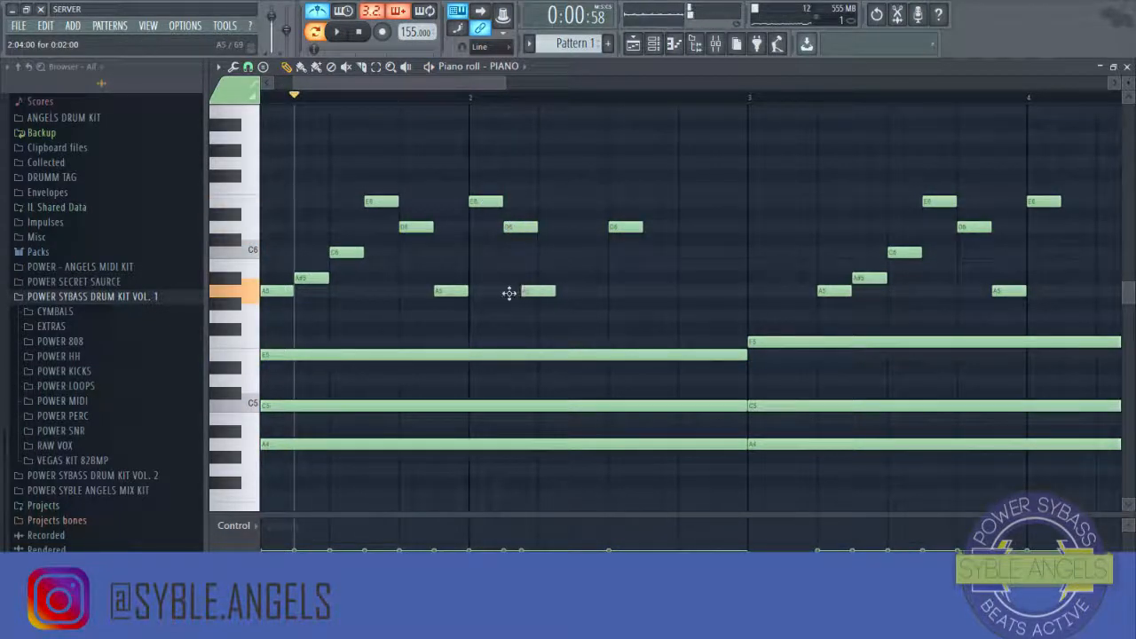
pyautogui.moveTo(509, 293); pyautogui.dragTo(507, 293)
pyautogui.press('space')
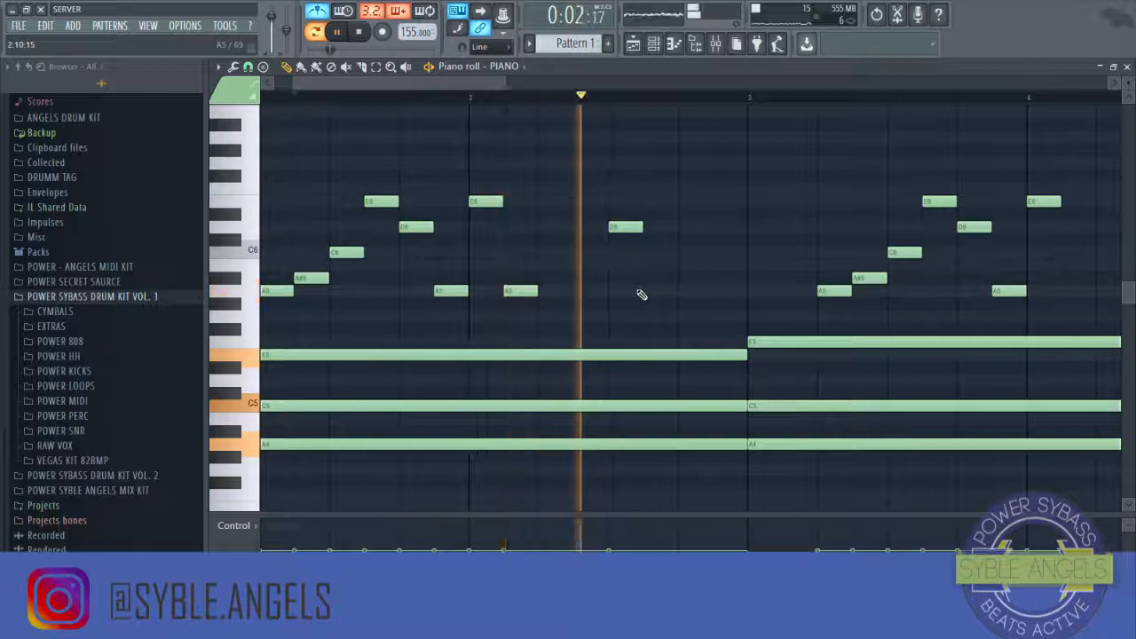
pyautogui.press('space')
pyautogui.press('space')
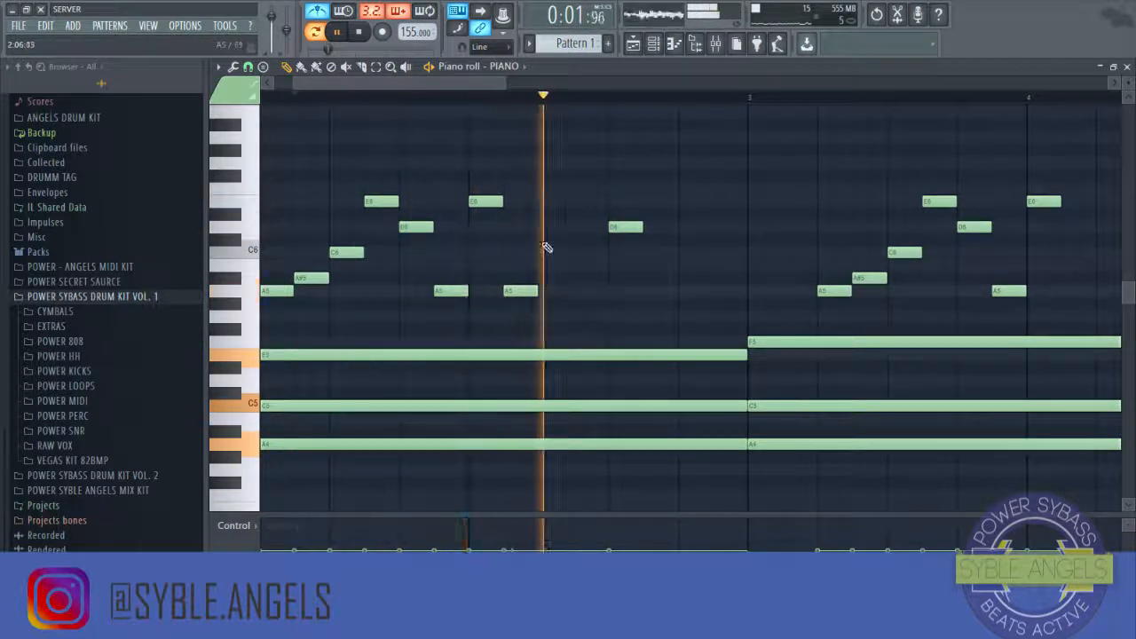
# Step: Add a short A5 note near the end of the bar 1 arpeggio and play it back
pyautogui.press('space')
pyautogui.click(593, 290)
pyautogui.press('space')
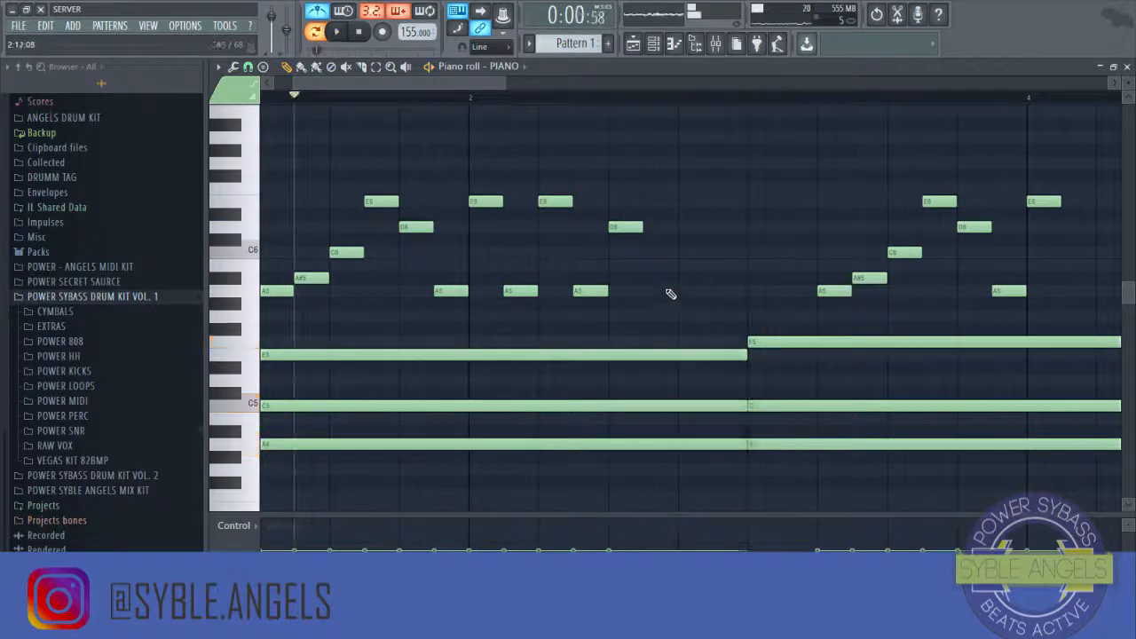
# Step: Add short A5 and E6 notes near the end of the arpeggio copied at bar 3
pyautogui.scroll(-2, 596, 103)
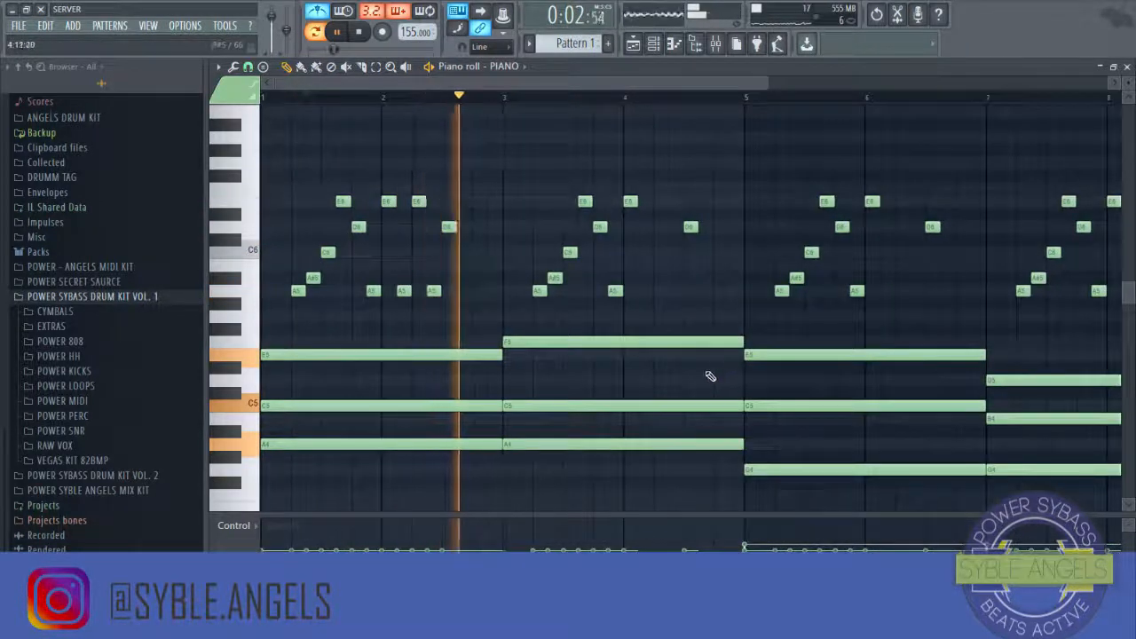
pyautogui.moveTo(640, 291); pyautogui.dragTo(642, 291)
pyautogui.click(671, 291)
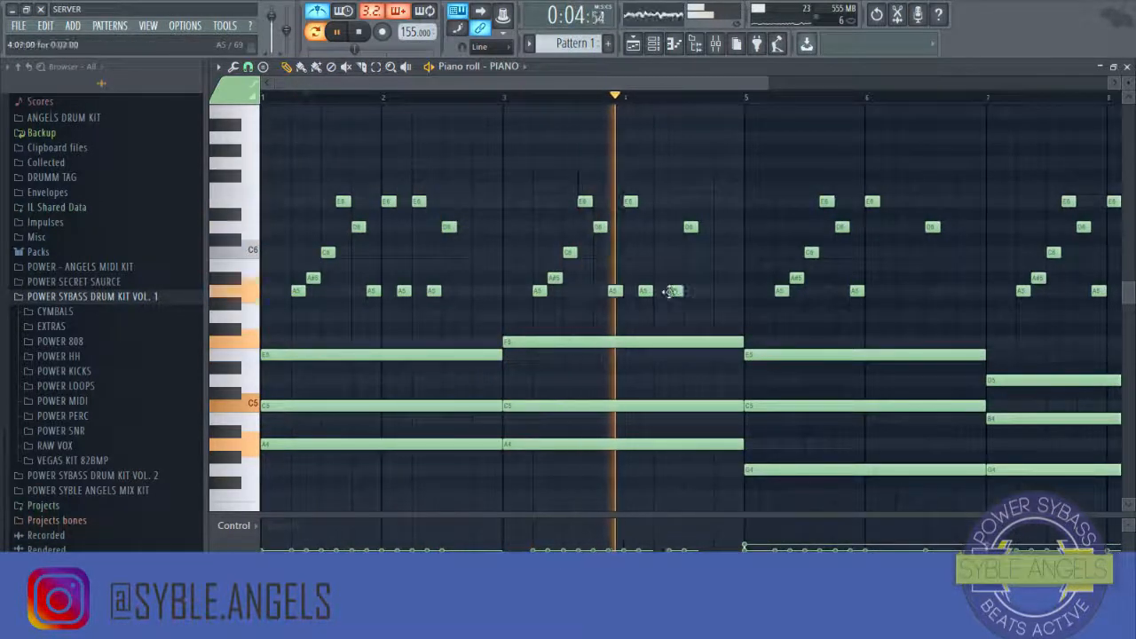
pyautogui.click(657, 201)
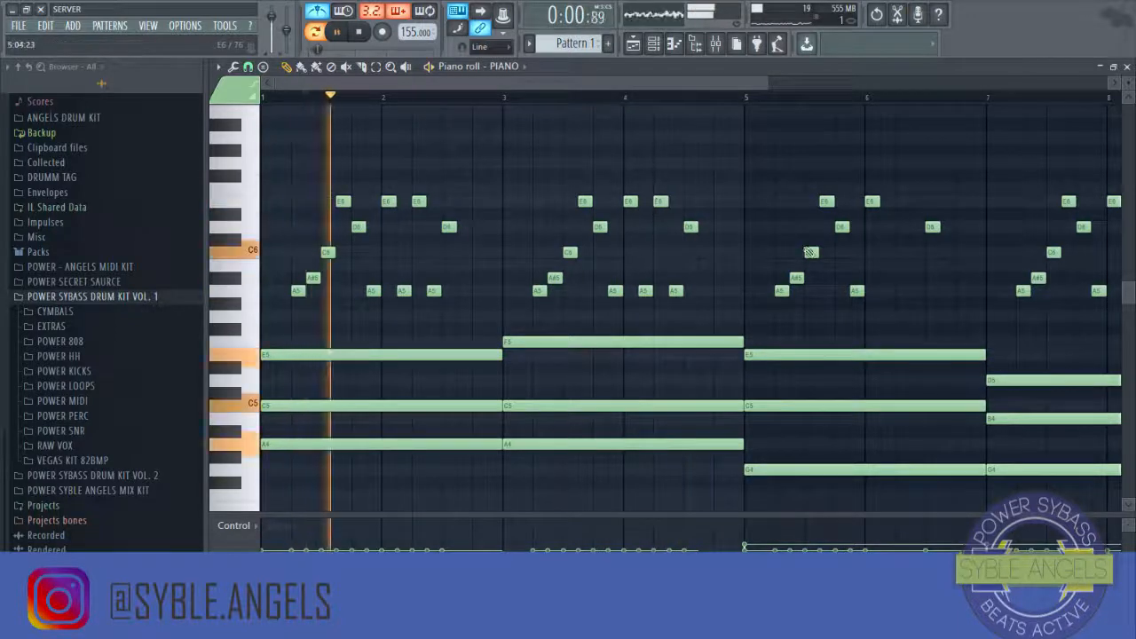
# Step: Add short A5 and E6 notes near the end of the arpeggio copied at bar 5, nudging the A5 slightly earlier
pyautogui.click(893, 292)
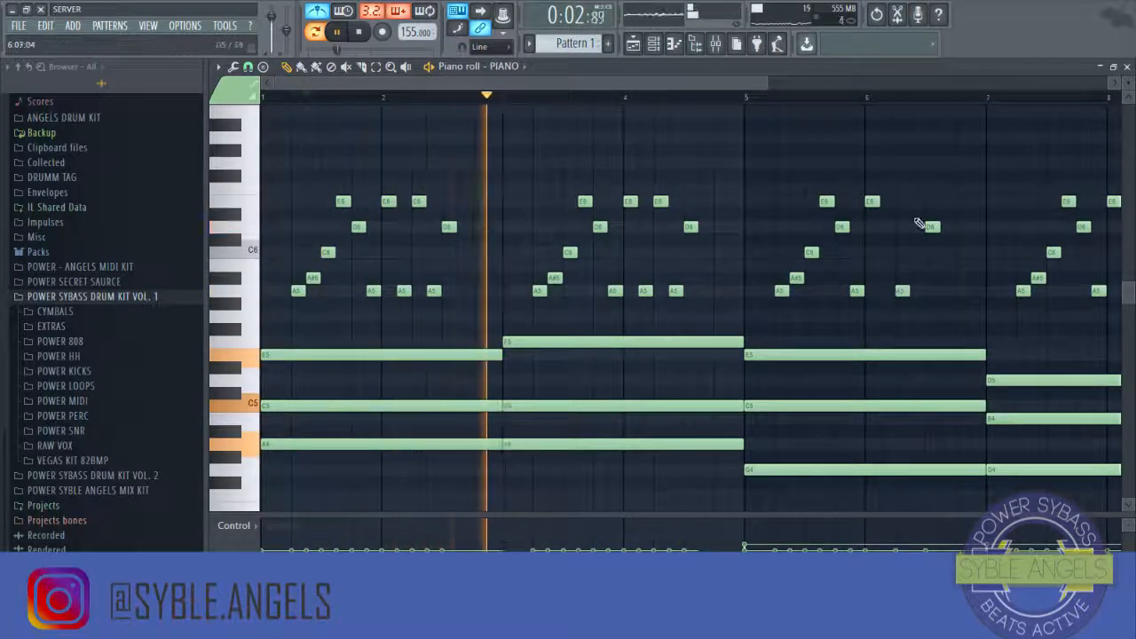
pyautogui.moveTo(904, 291); pyautogui.dragTo(887, 291)
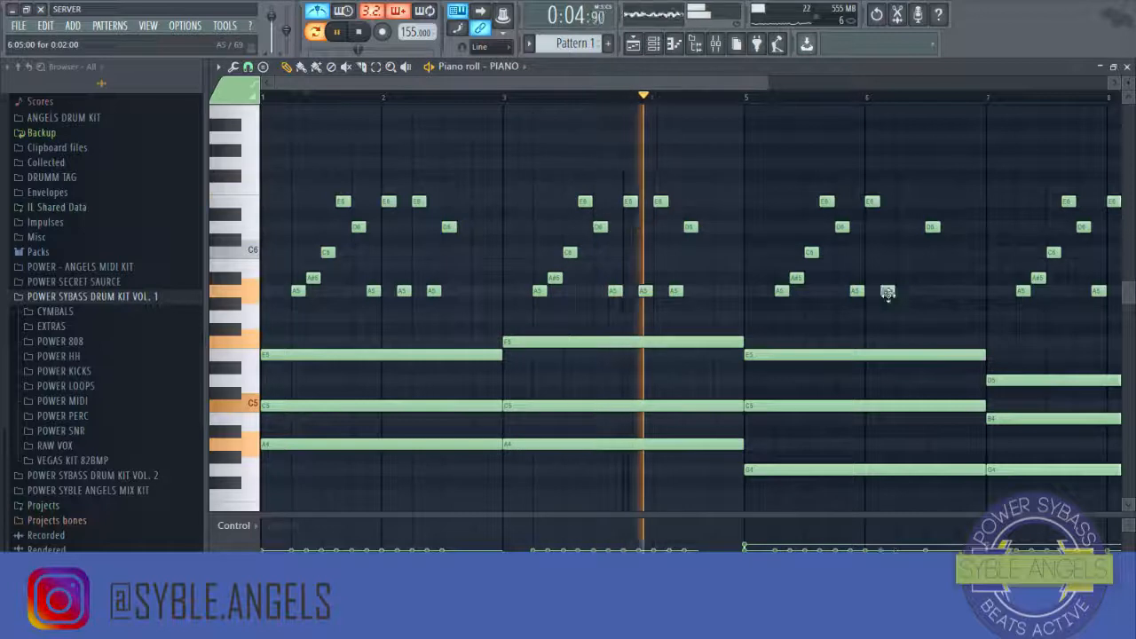
pyautogui.click(902, 202)
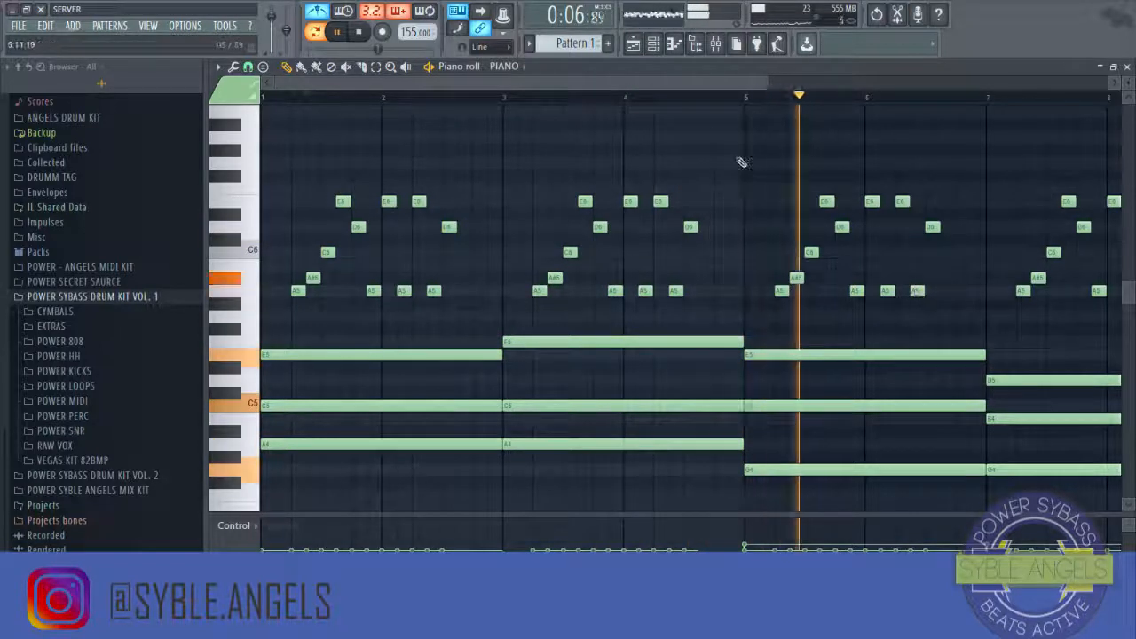
# Step: Play back the last arpeggio around bars 7 and 8
pyautogui.moveTo(665, 89); pyautogui.dragTo(766, 95)
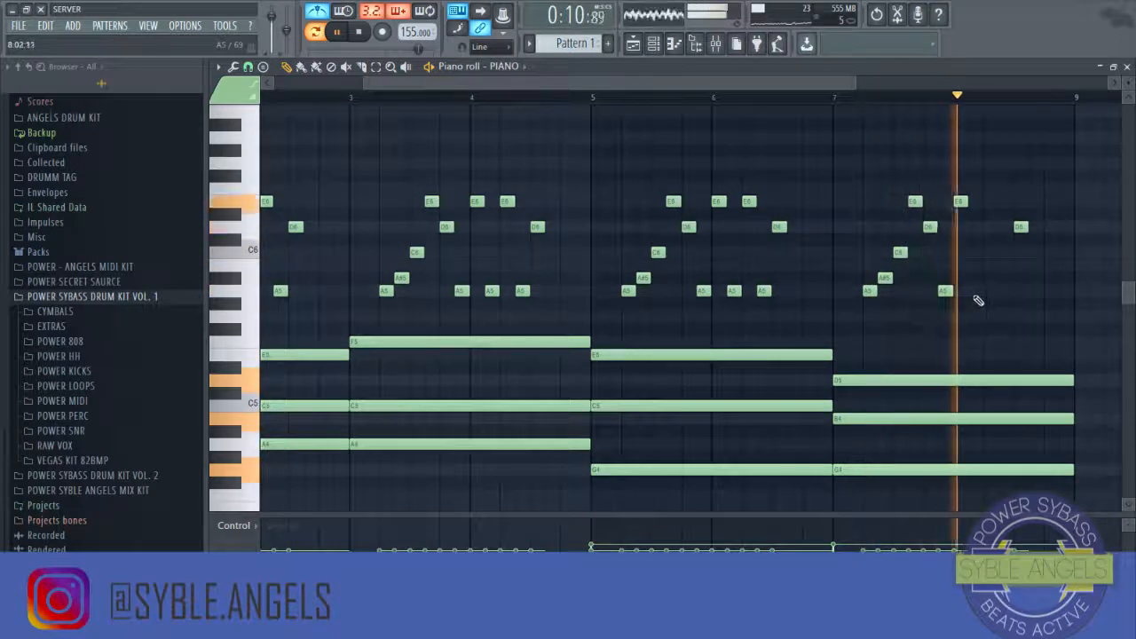
pyautogui.press('space')
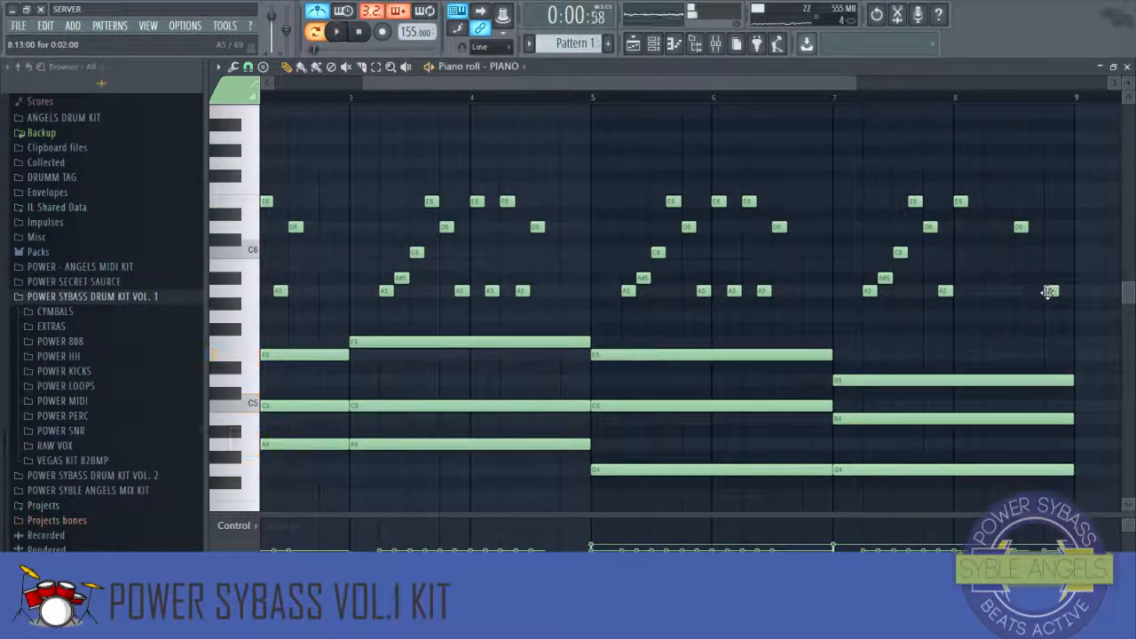
pyautogui.click(938, 95)
pyautogui.press('space')
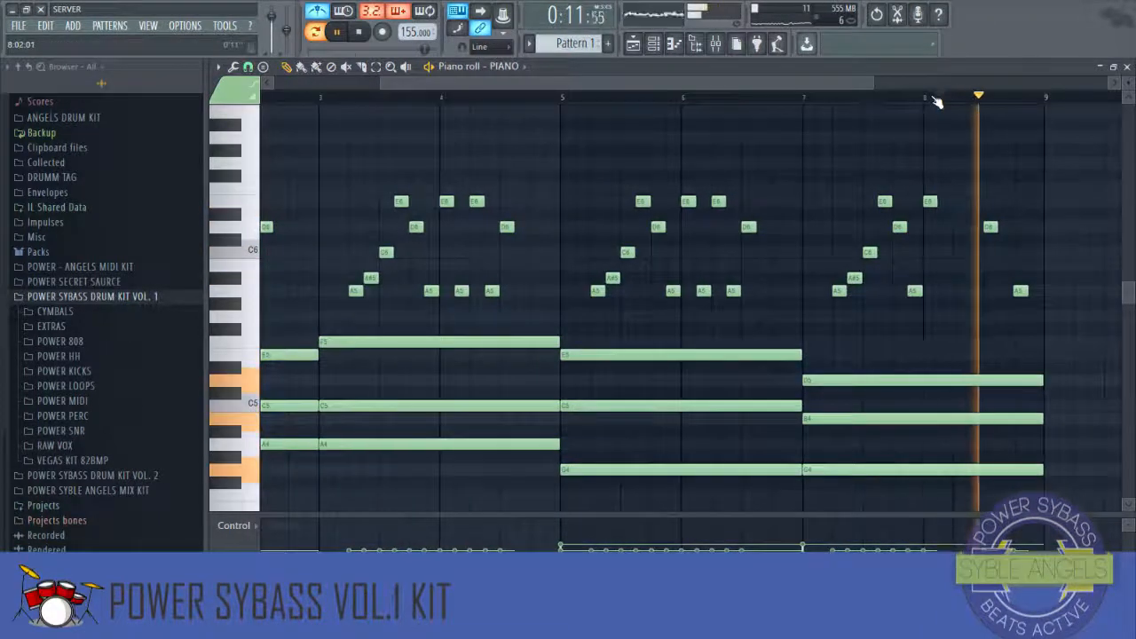
# Step: Play back the whole eight-bar piano progression from different positions
pyautogui.scroll(-3, 934, 100)
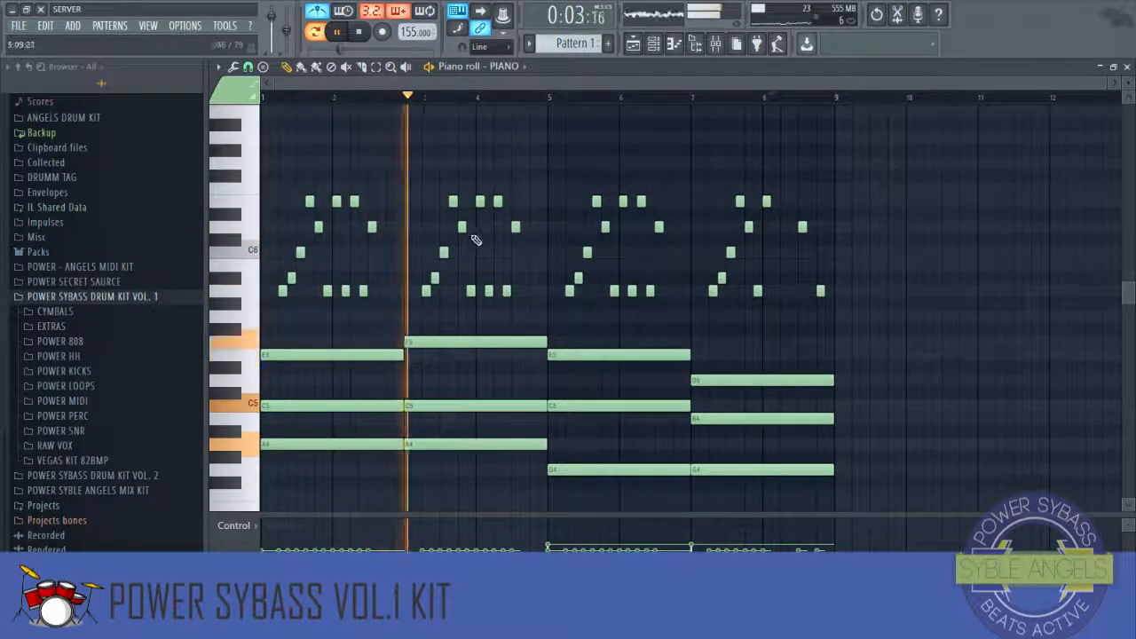
pyautogui.press('space')
pyautogui.press('space')
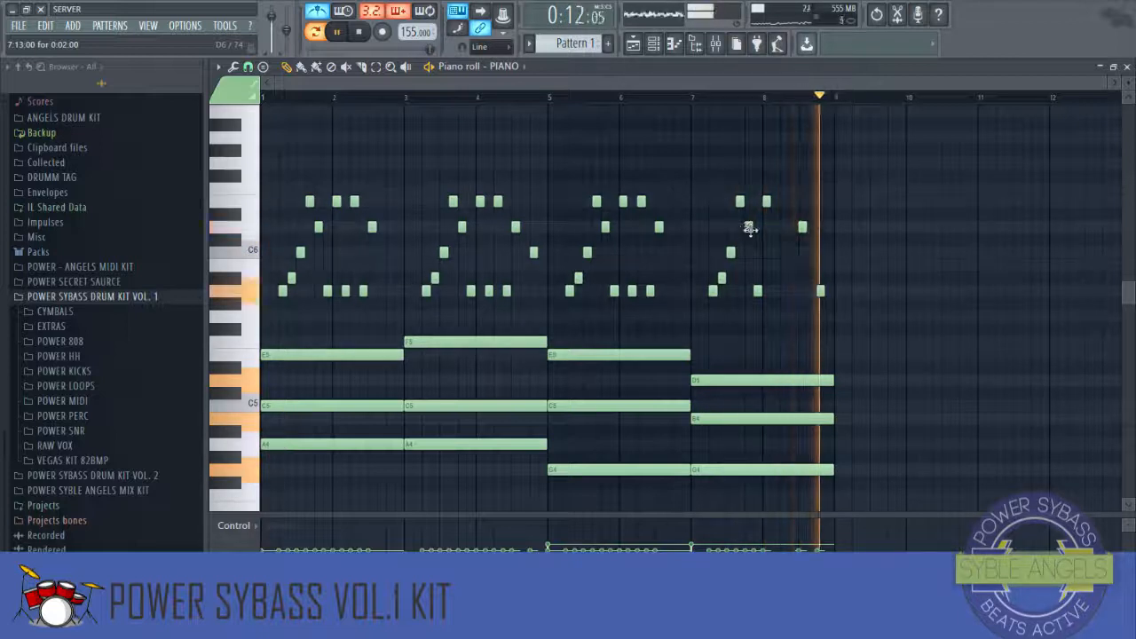
pyautogui.press('space')
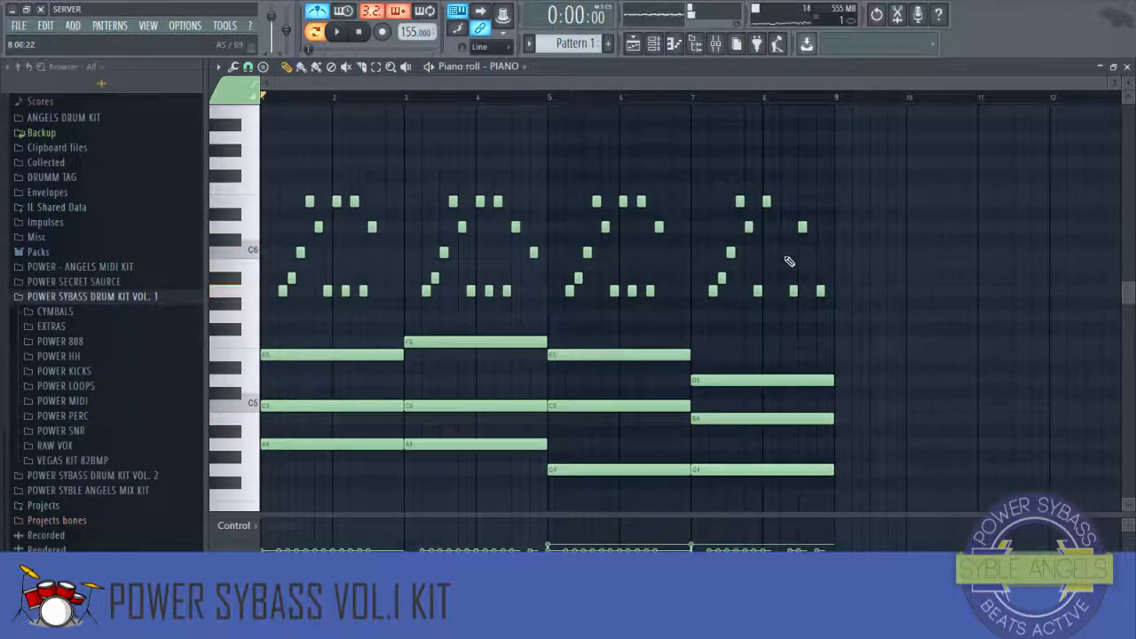
pyautogui.press('space')
pyautogui.click(738, 99)
pyautogui.scroll(3, 791, 100)
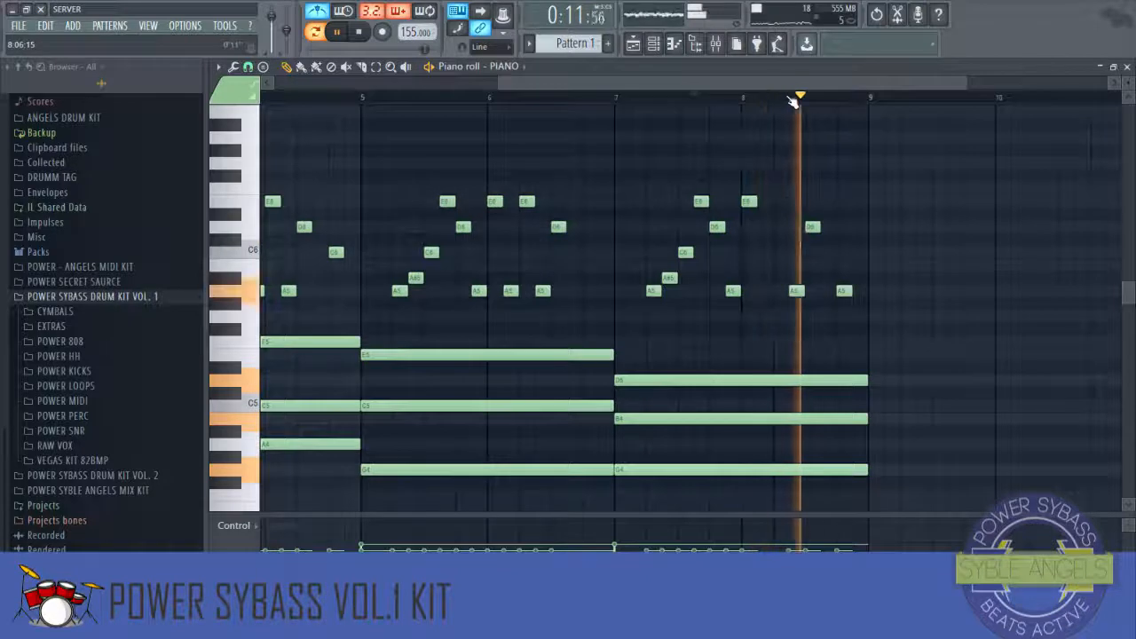
pyautogui.press('space')
pyautogui.scroll(-3, 791, 99)
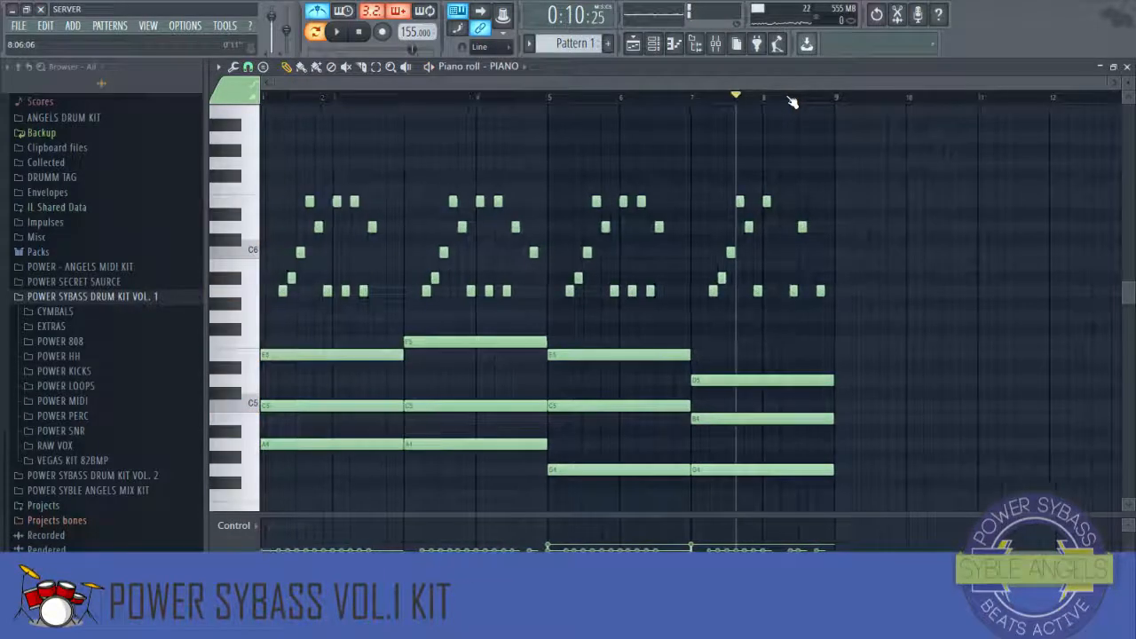
# Step: Apply the piano roll randomizer with its Levels settings to the piano notes and close the piano roll
pyautogui.hotkey('alt', 'r')
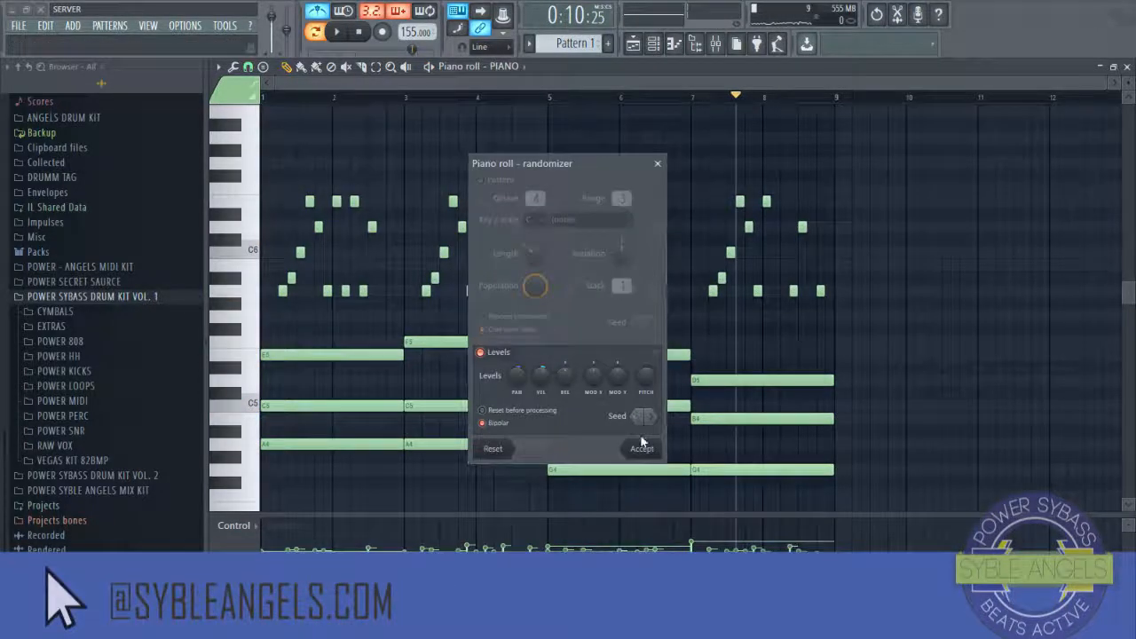
pyautogui.click(640, 449)
pyautogui.scroll(-6, 593, 323)
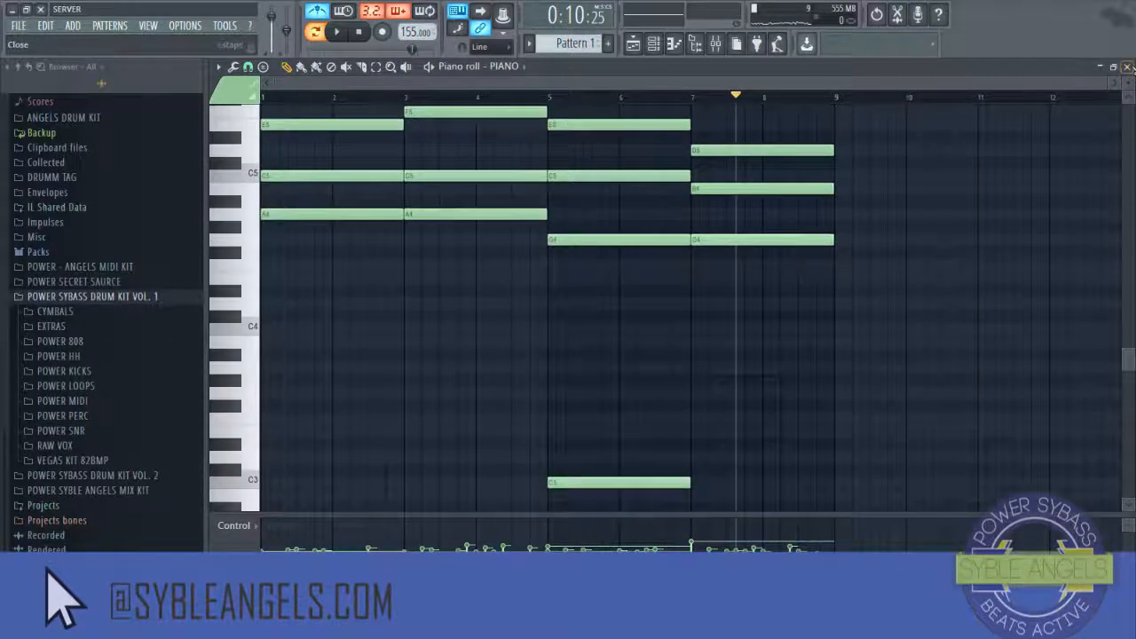
pyautogui.click(1127, 66)
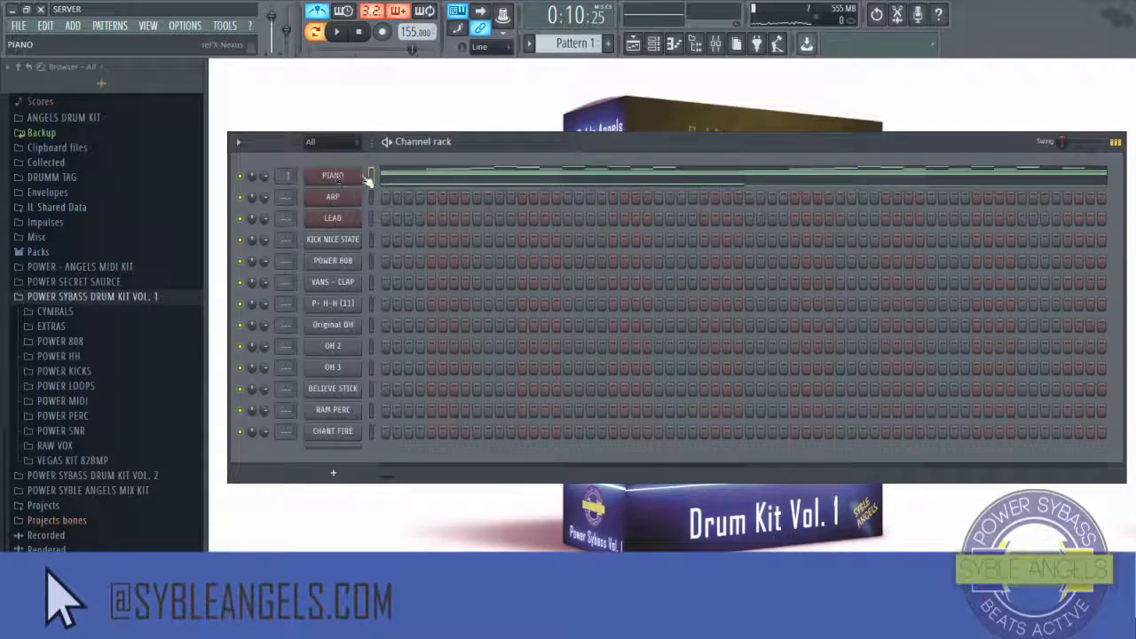
# Step: Open the mixer and move the channel rack up above it
pyautogui.moveTo(1135, 230); pyautogui.dragTo(568, 248)
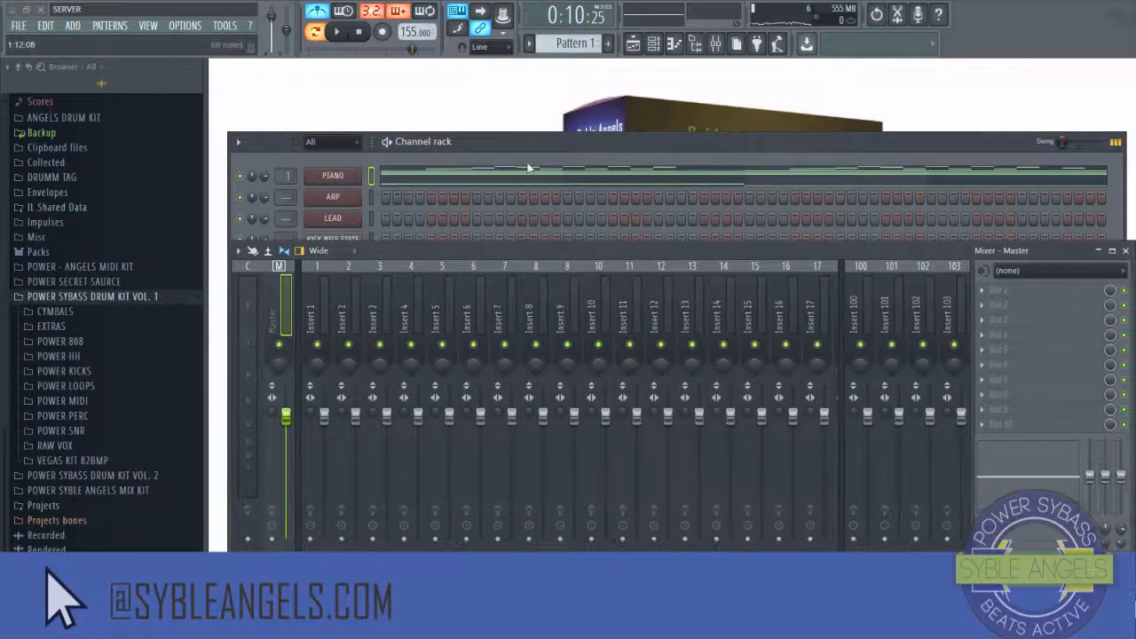
pyautogui.moveTo(533, 142); pyautogui.dragTo(544, 58)
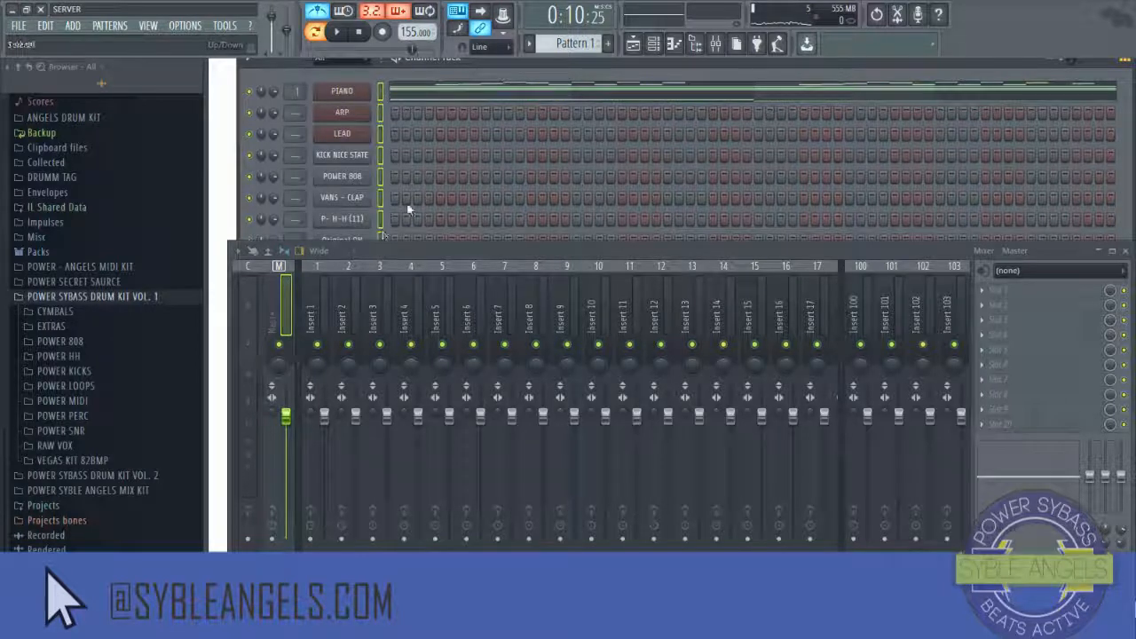
pyautogui.rightClick(325, 330)
pyautogui.click(377, 353)
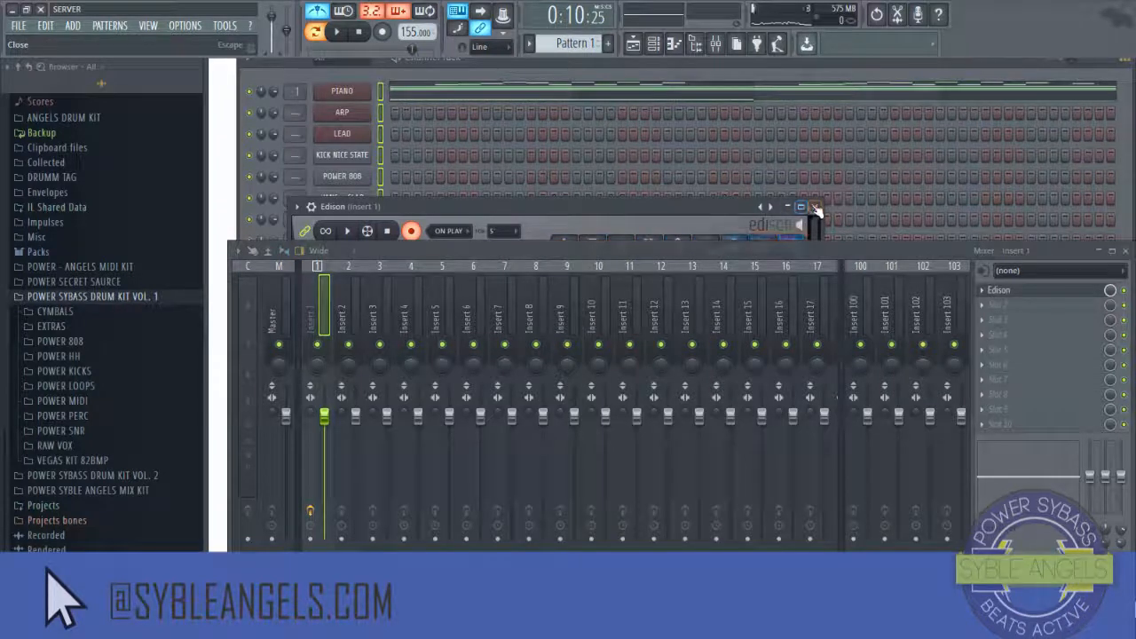
pyautogui.click(817, 210)
# Step: Route the channels to consecutive mixer tracks starting at insert 1
pyautogui.rightClick(325, 312)
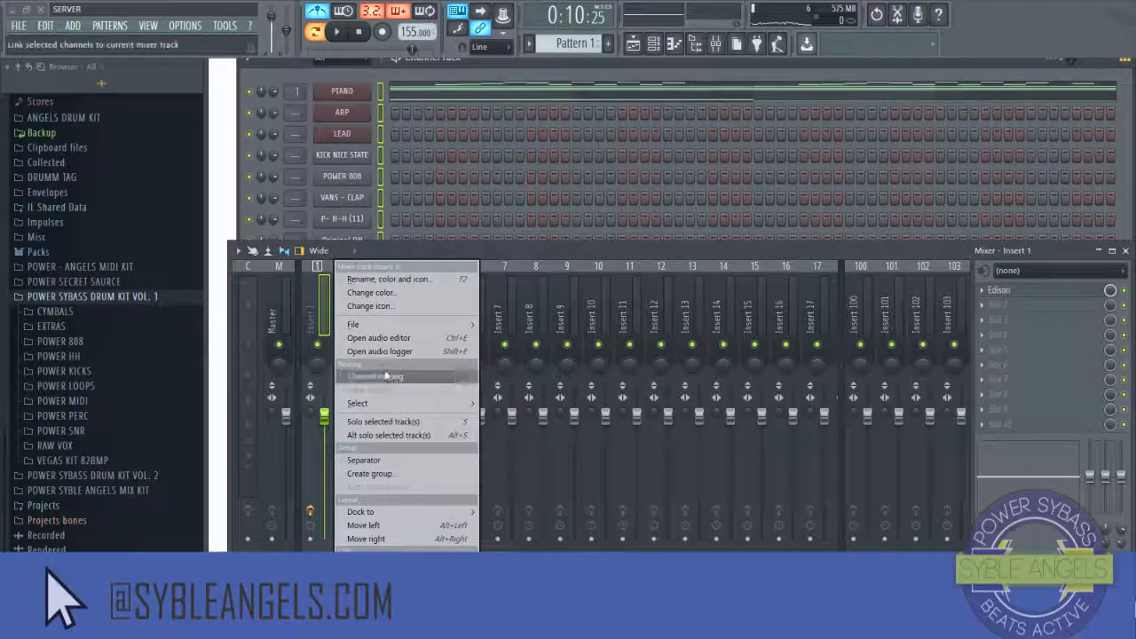
pyautogui.moveTo(386, 375)
pyautogui.click(586, 388)
# Step: Remove the Edison plugin from the PIANO track's first effect slot
pyautogui.click(983, 293)
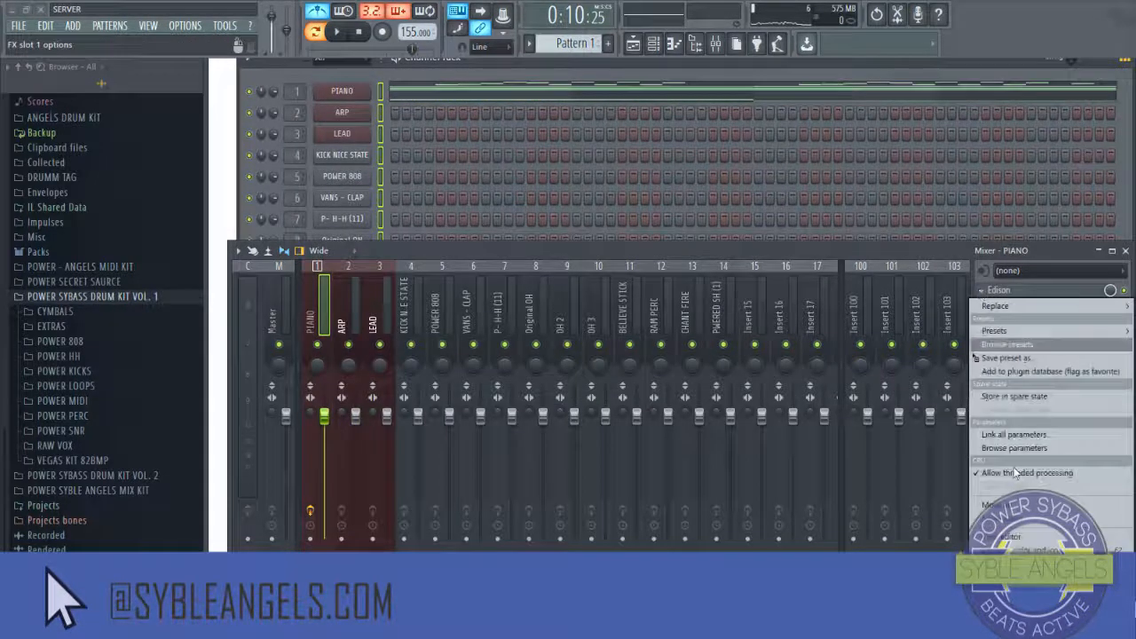
pyautogui.moveTo(1009, 310)
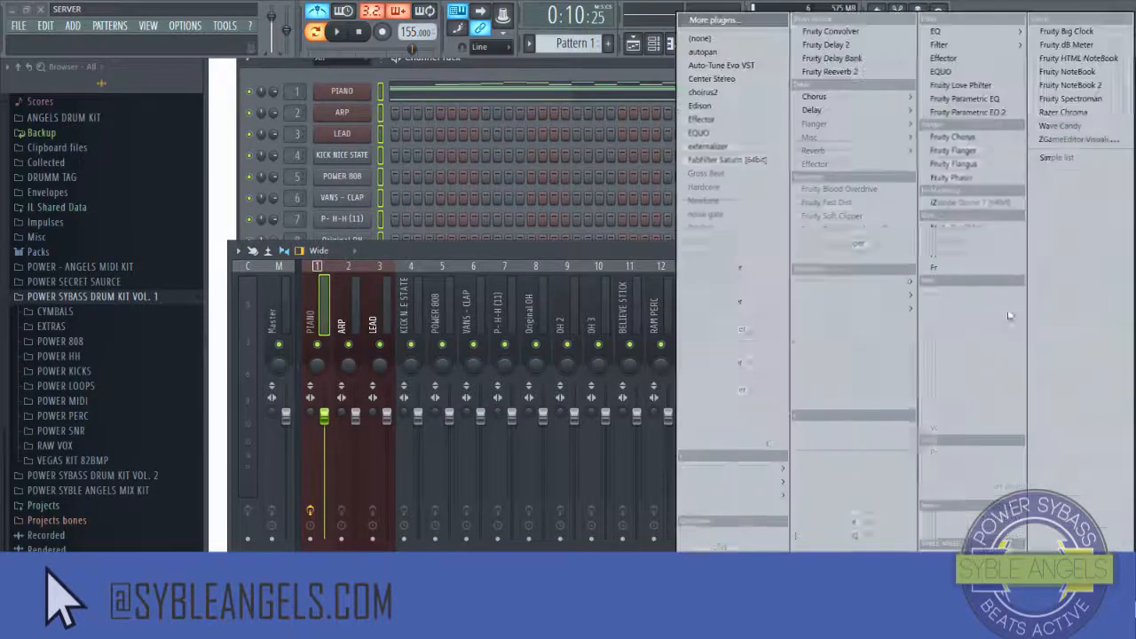
pyautogui.click(705, 44)
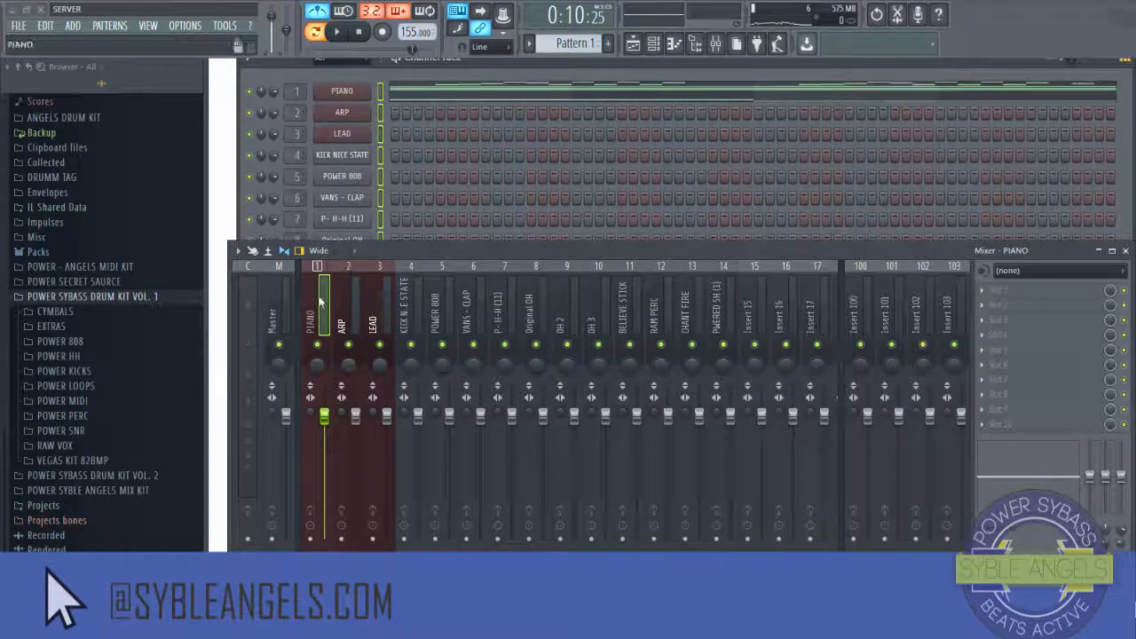
# Step: Play the beat while moving the mixer and switching back to the channel rack
pyautogui.press('space')
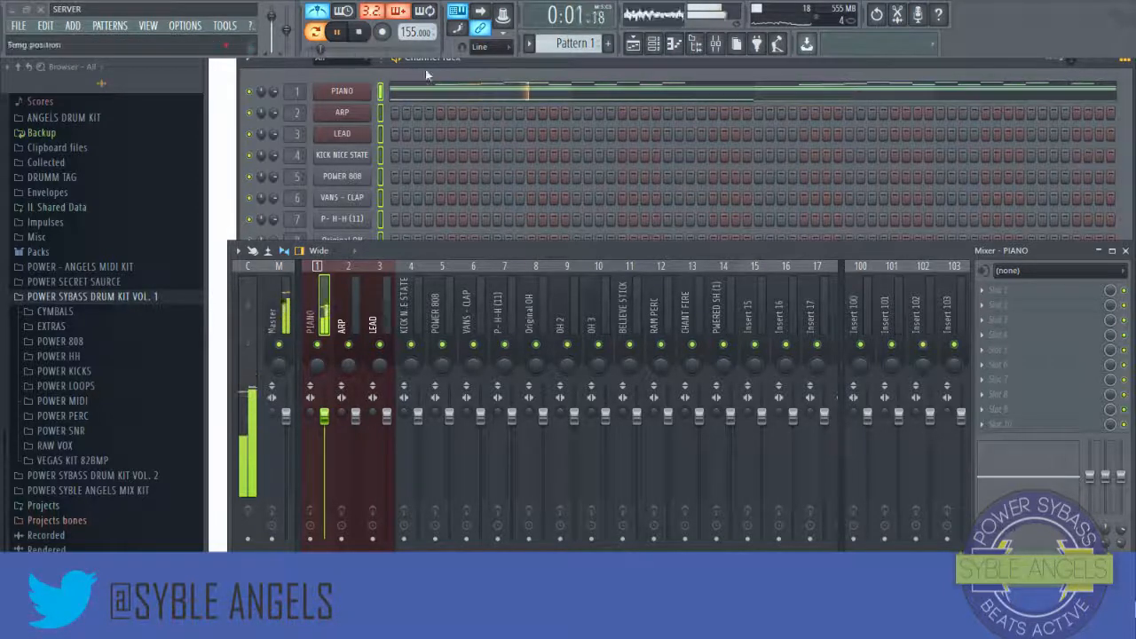
pyautogui.click(654, 46)
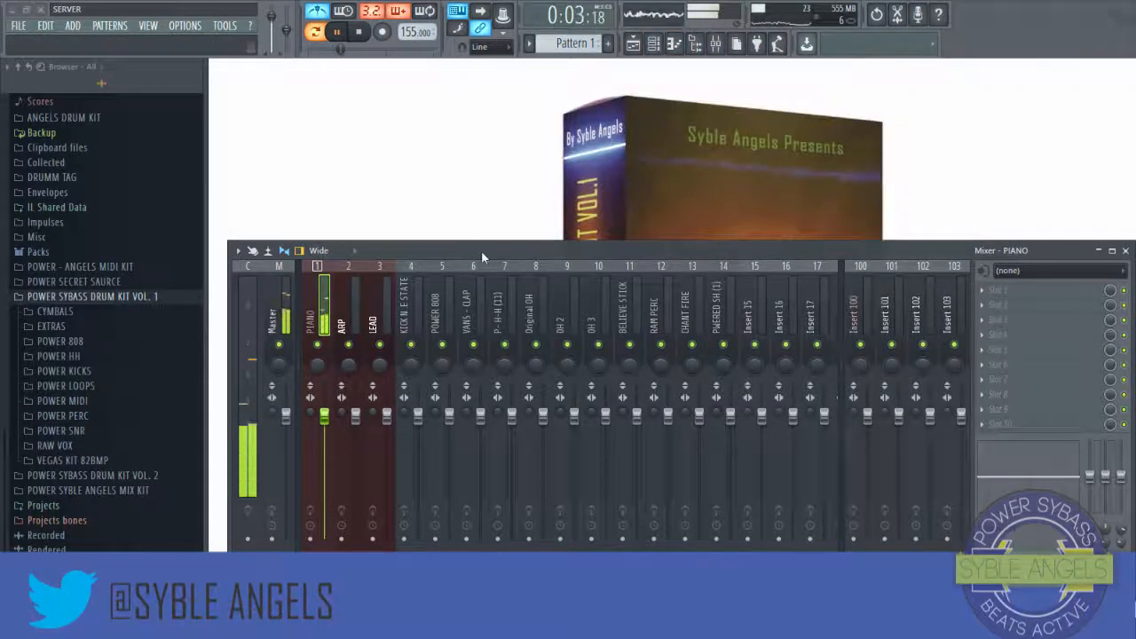
pyautogui.moveTo(482, 256); pyautogui.dragTo(482, 193)
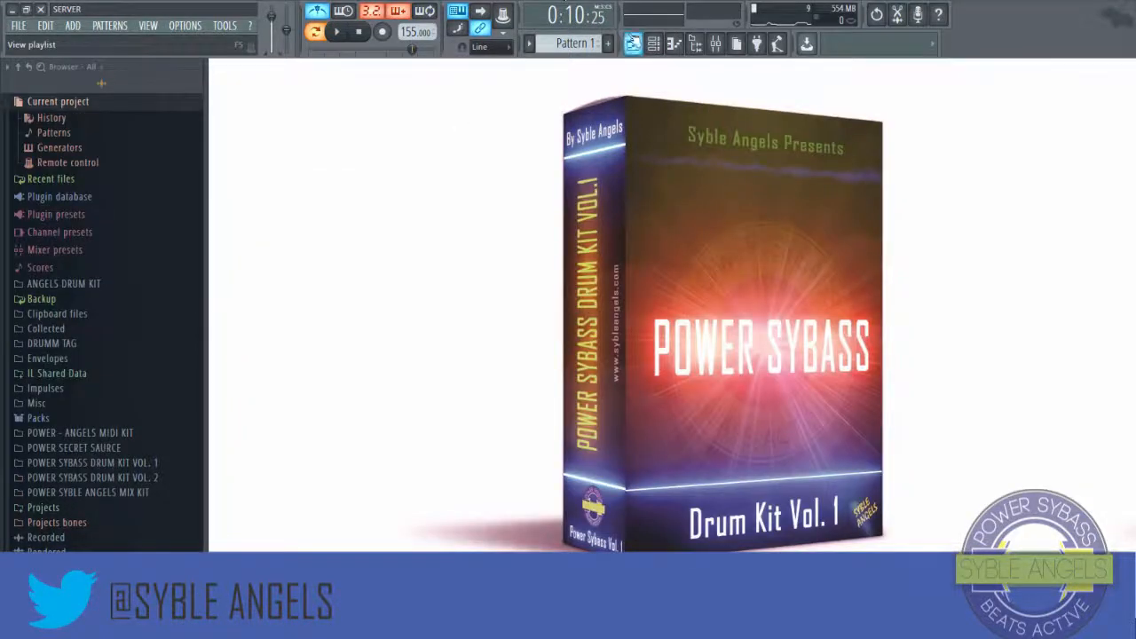
pyautogui.click(654, 44)
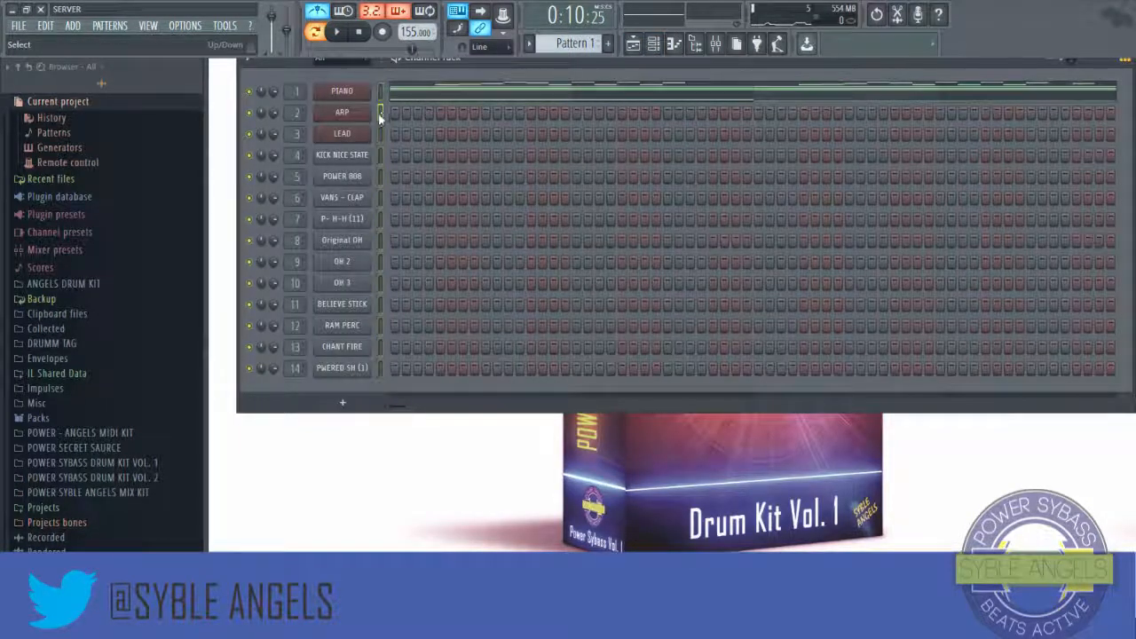
# Step: Open the ARP channel in the piano roll and place two-bar A4 and F5 notes at bars 1 and 3
pyautogui.rightClick(370, 118)
pyautogui.click(401, 113)
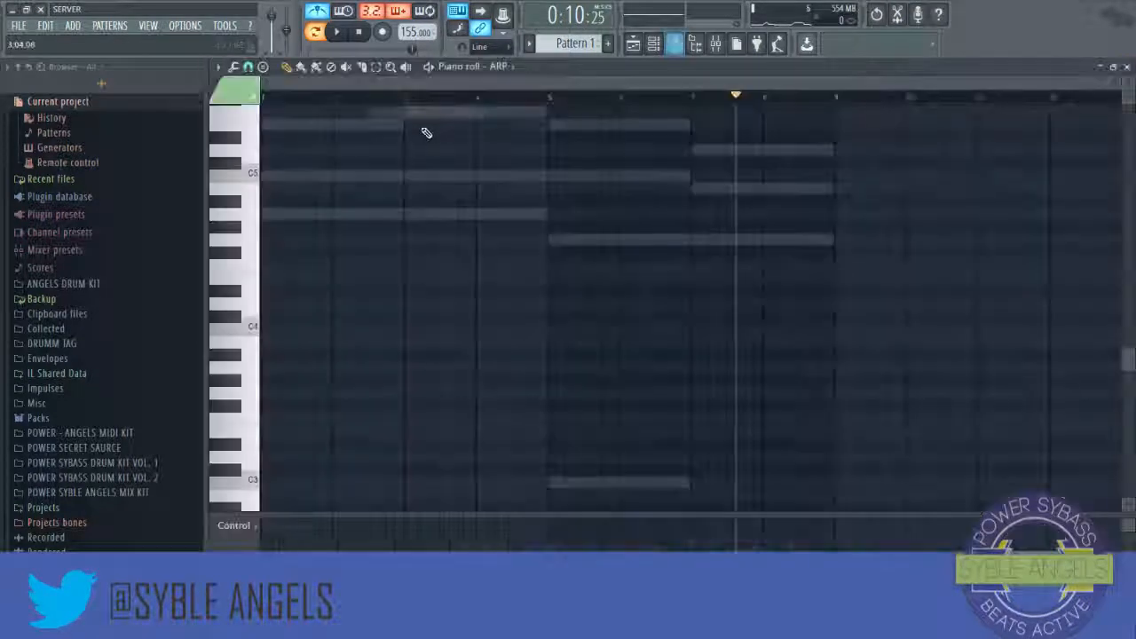
pyautogui.scroll(3, 256, 201)
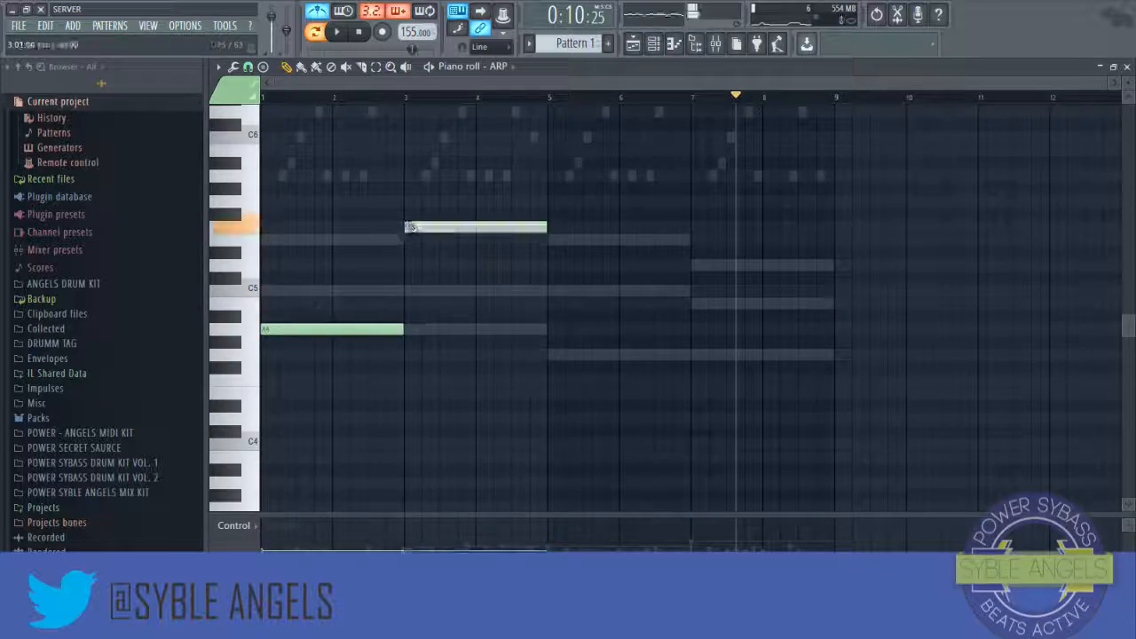
pyautogui.click(359, 33)
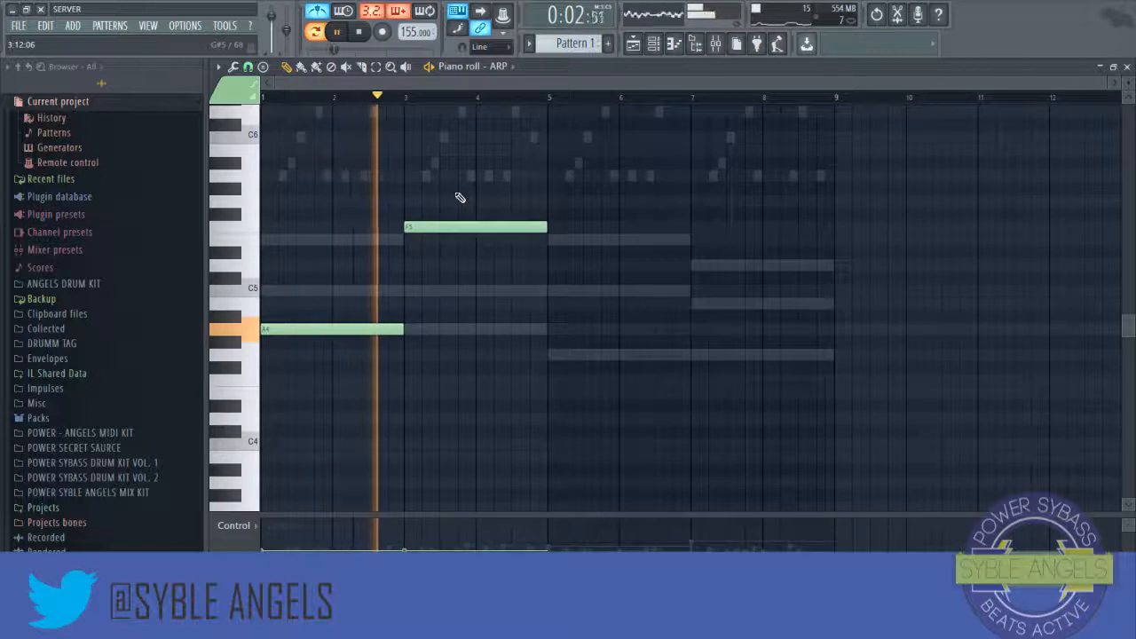
# Step: Add two-bar ARP notes: C5 at bar 5 and D5 at bar 7
pyautogui.click(555, 296)
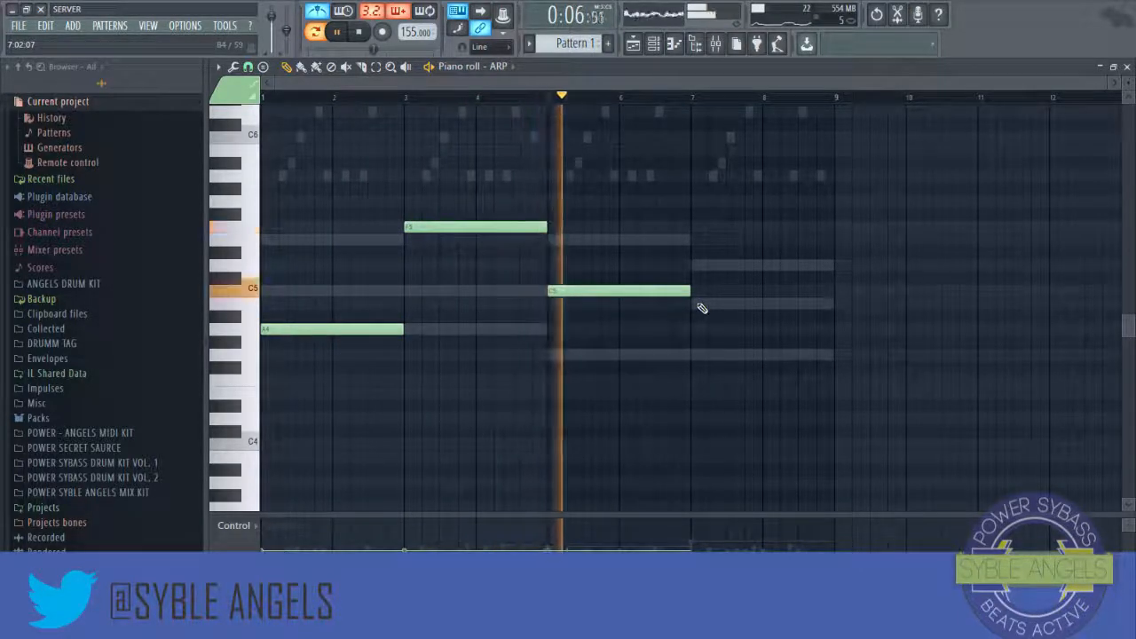
pyautogui.click(696, 265)
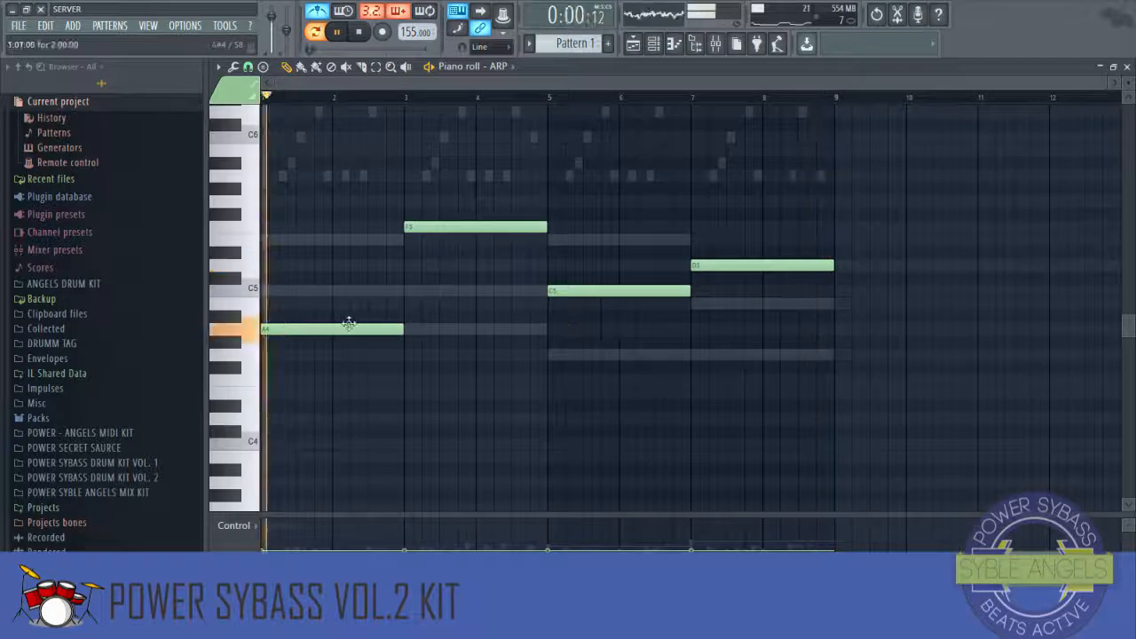
# Step: Add an upper voice of two-bar ARP notes: E6 at bar 3, C6 at bar 5 and A5 at bar 7
pyautogui.scroll(2, 309, 289)
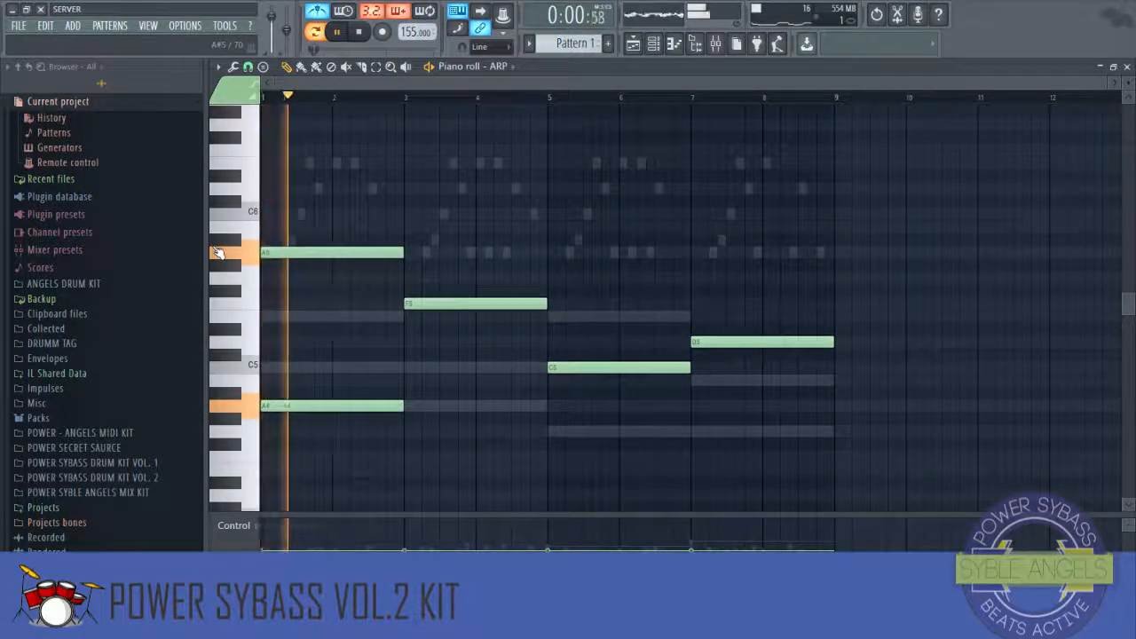
pyautogui.click(397, 161)
pyautogui.moveTo(397, 161); pyautogui.dragTo(403, 162)
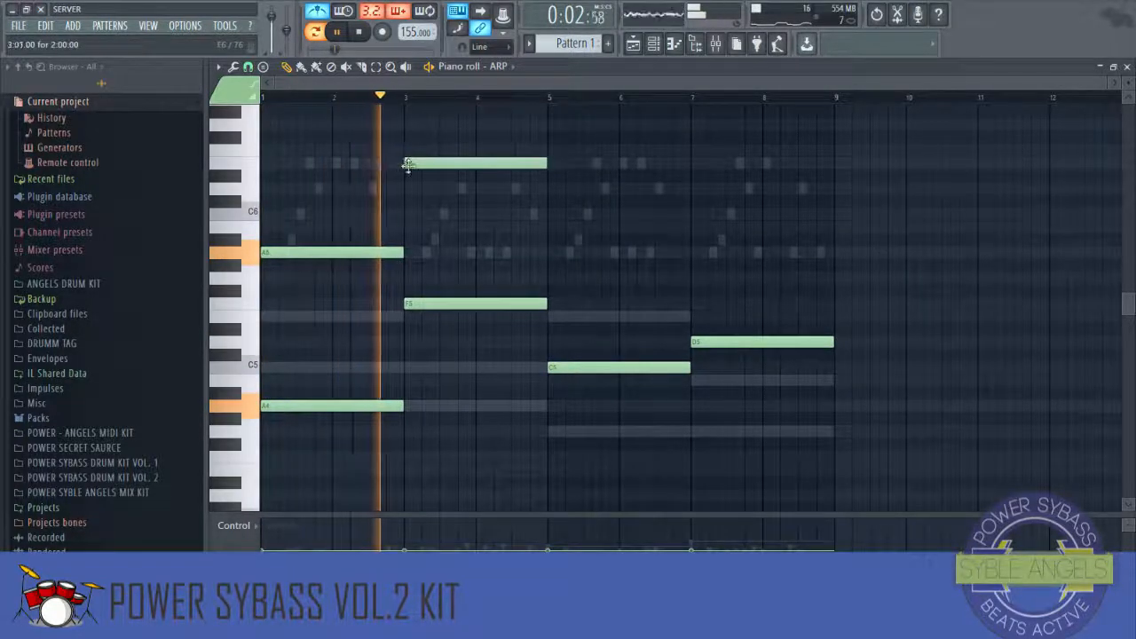
pyautogui.click(543, 213)
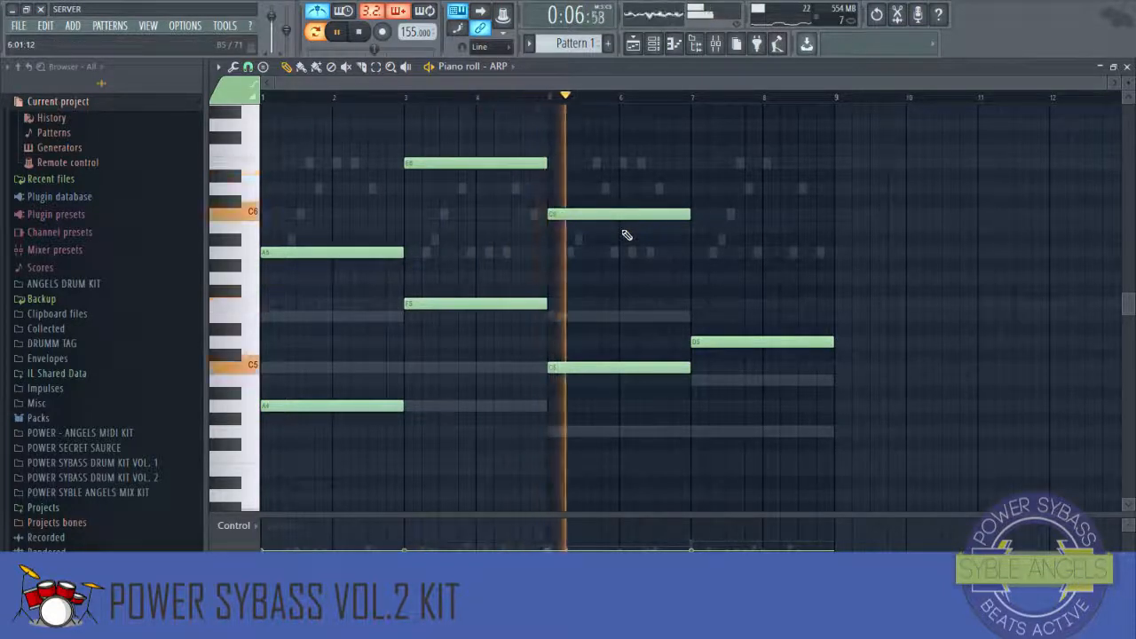
pyautogui.click(710, 251)
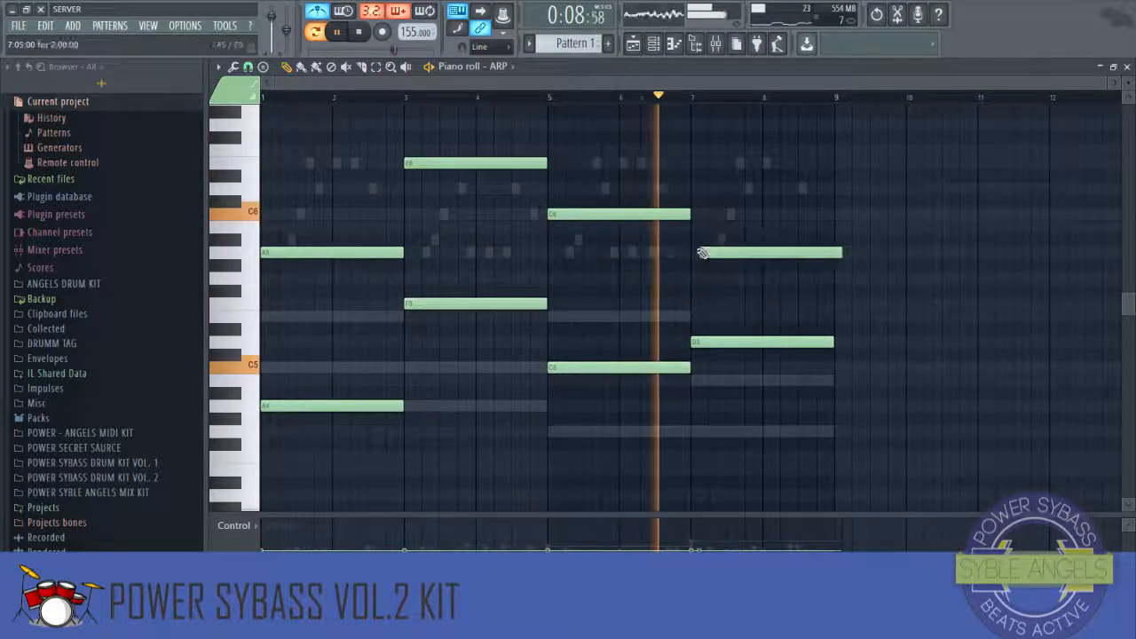
# Step: Play back the ARP melody in the piano roll
pyautogui.press('space')
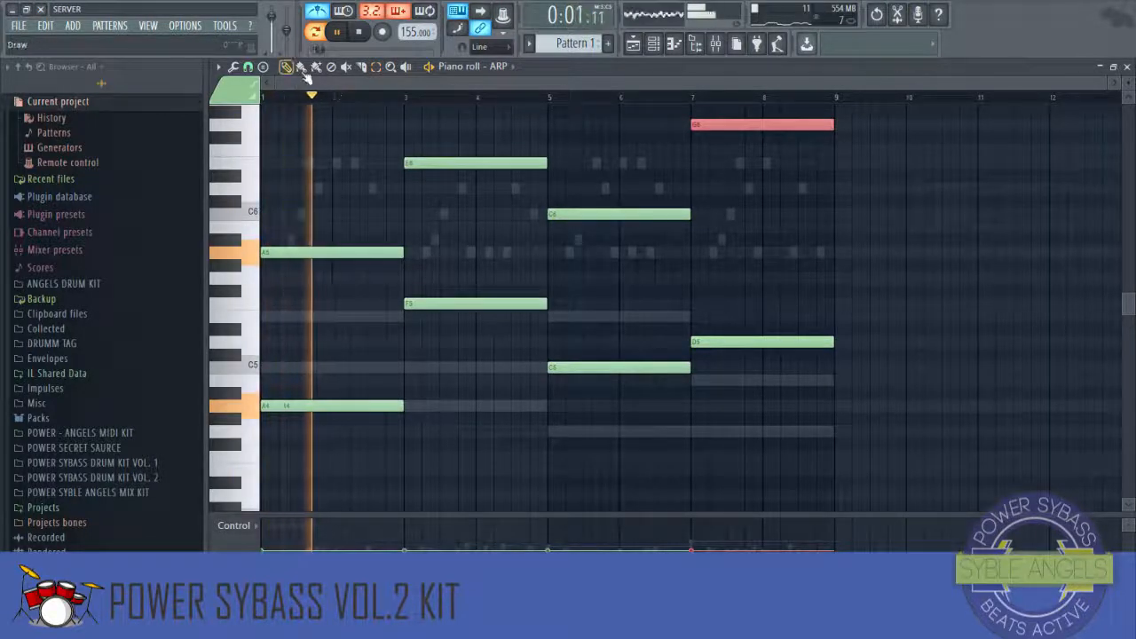
pyautogui.click(694, 95)
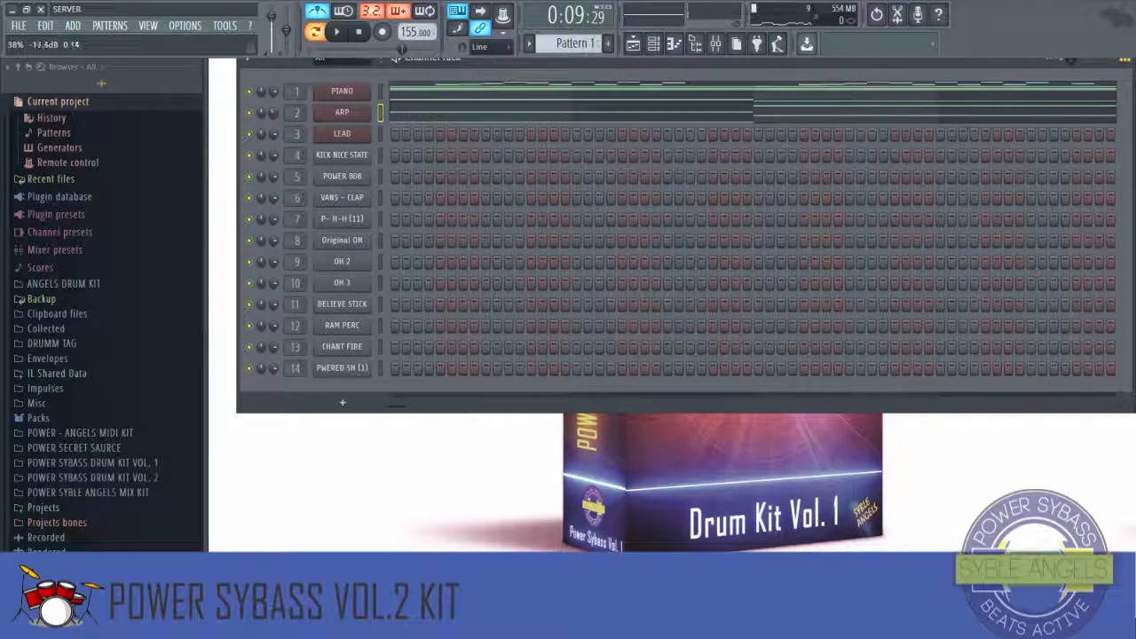
# Step: Open the VANS - CLAP channel in the piano roll and place C5 clap notes on beat 3 of bars 1 through 8
pyautogui.rightClick(368, 189)
pyautogui.click(391, 198)
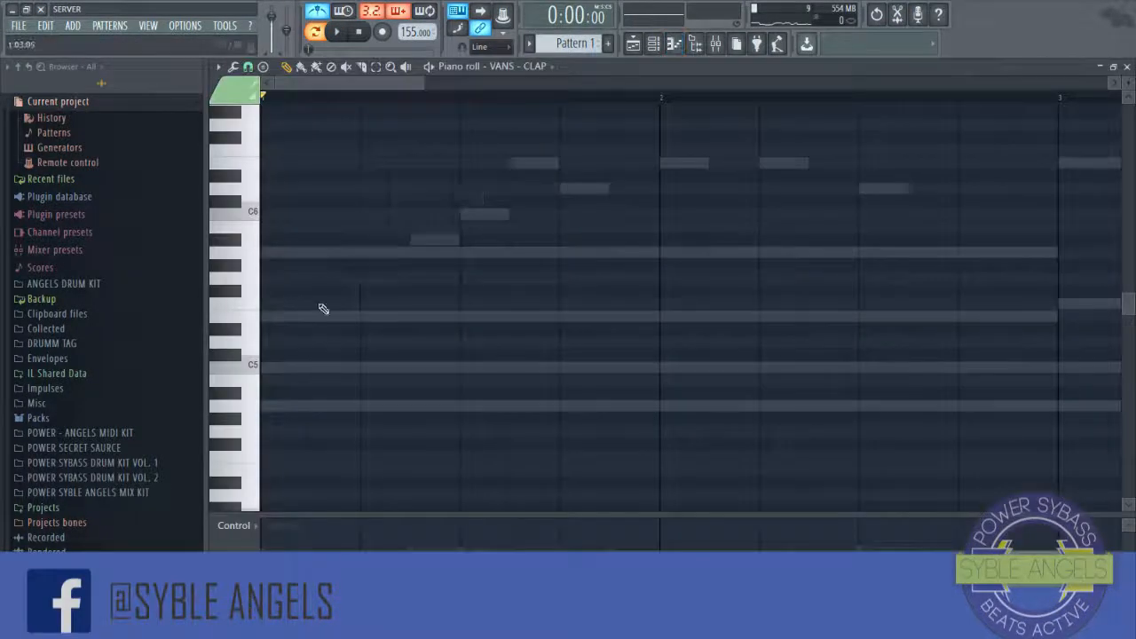
pyautogui.press('space')
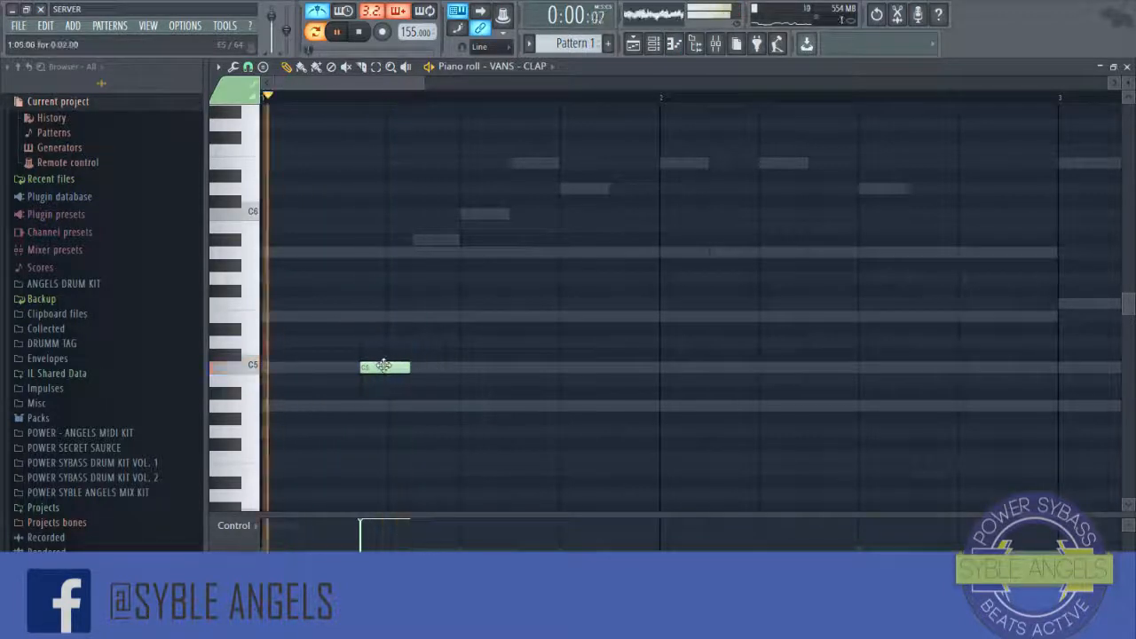
pyautogui.press('space')
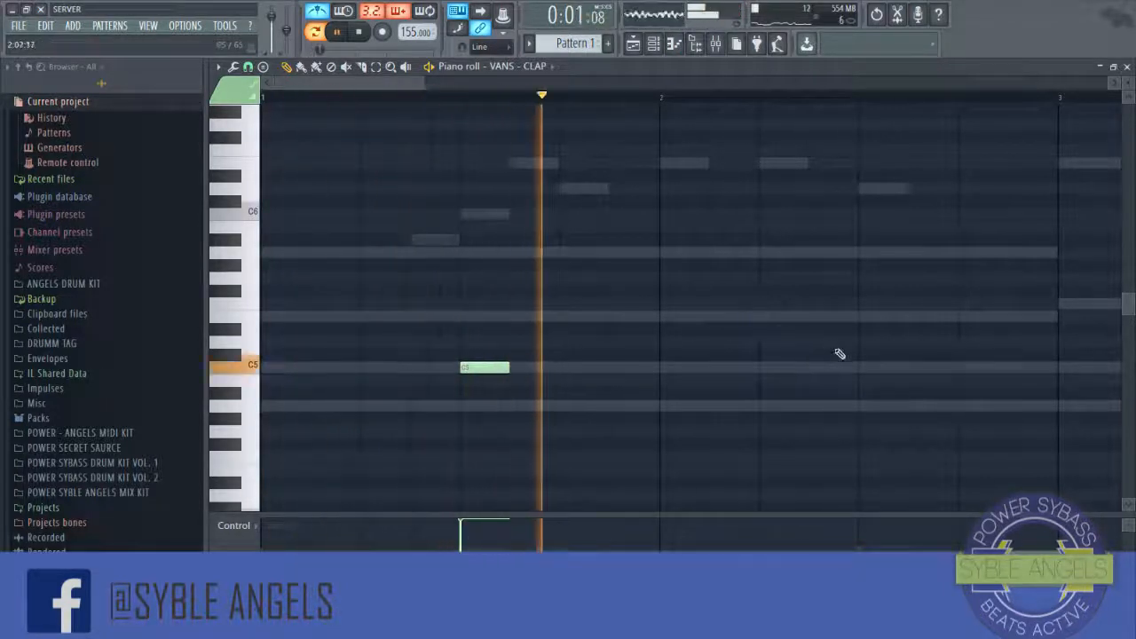
pyautogui.click(861, 366)
pyautogui.scroll(-5, 495, 111)
pyautogui.moveTo(545, 343); pyautogui.dragTo(502, 373)
pyautogui.moveTo(630, 342); pyautogui.dragTo(609, 365)
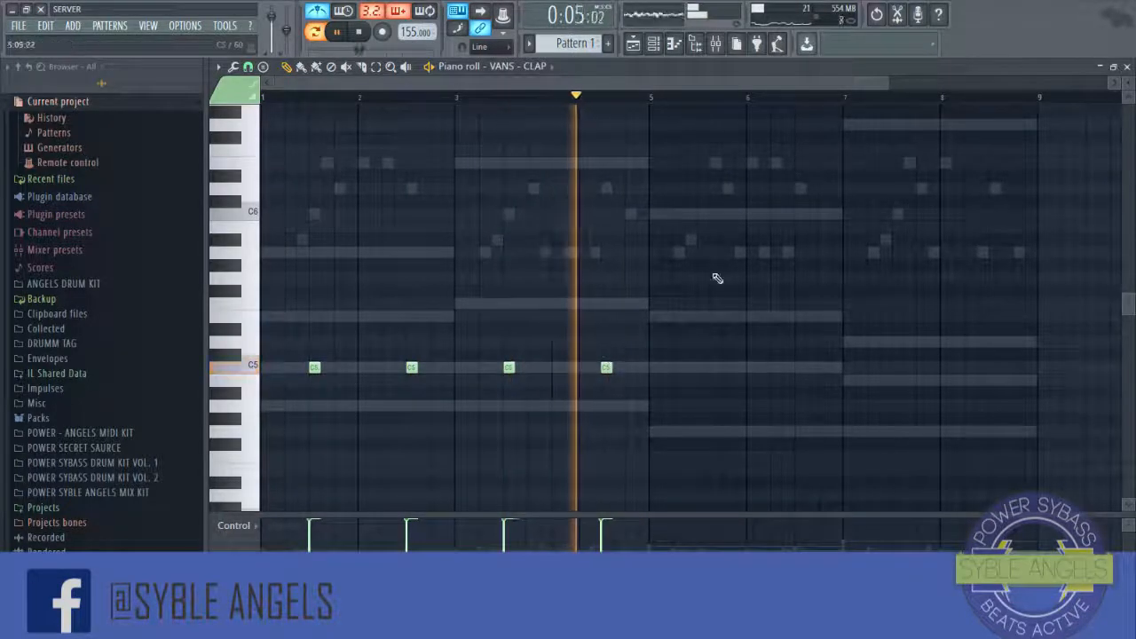
pyautogui.moveTo(704, 352); pyautogui.dragTo(701, 367)
pyautogui.click(799, 366)
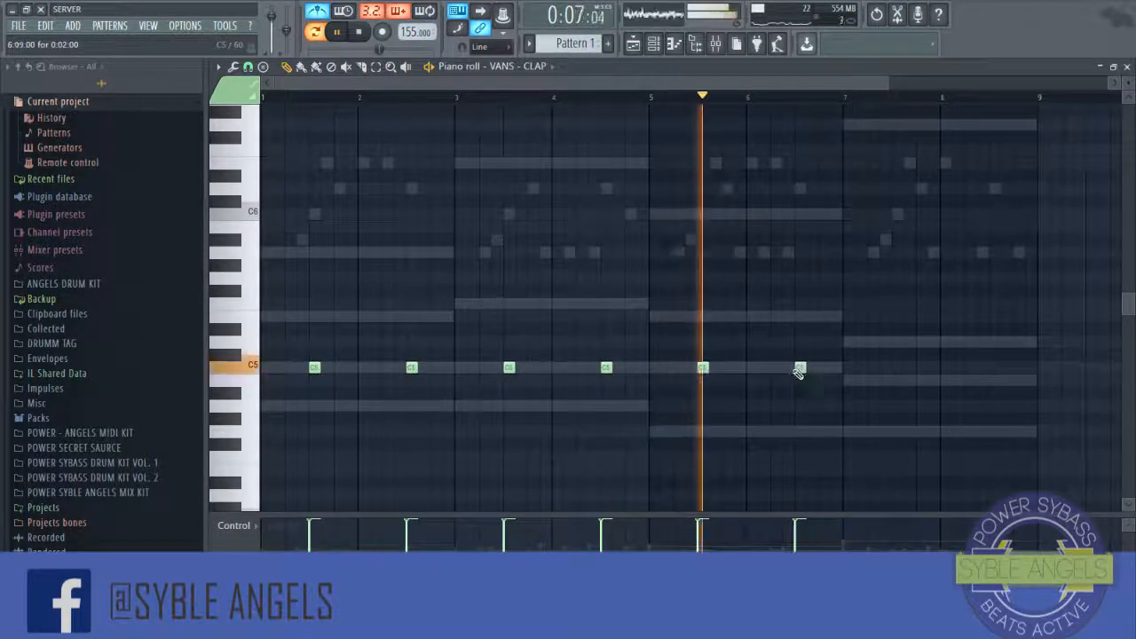
pyautogui.moveTo(895, 355); pyautogui.dragTo(897, 367)
pyautogui.moveTo(994, 354)
pyautogui.mouseDown()
pyautogui.moveTo(984, 369)
pyautogui.moveTo(994, 366)
pyautogui.mouseUp()
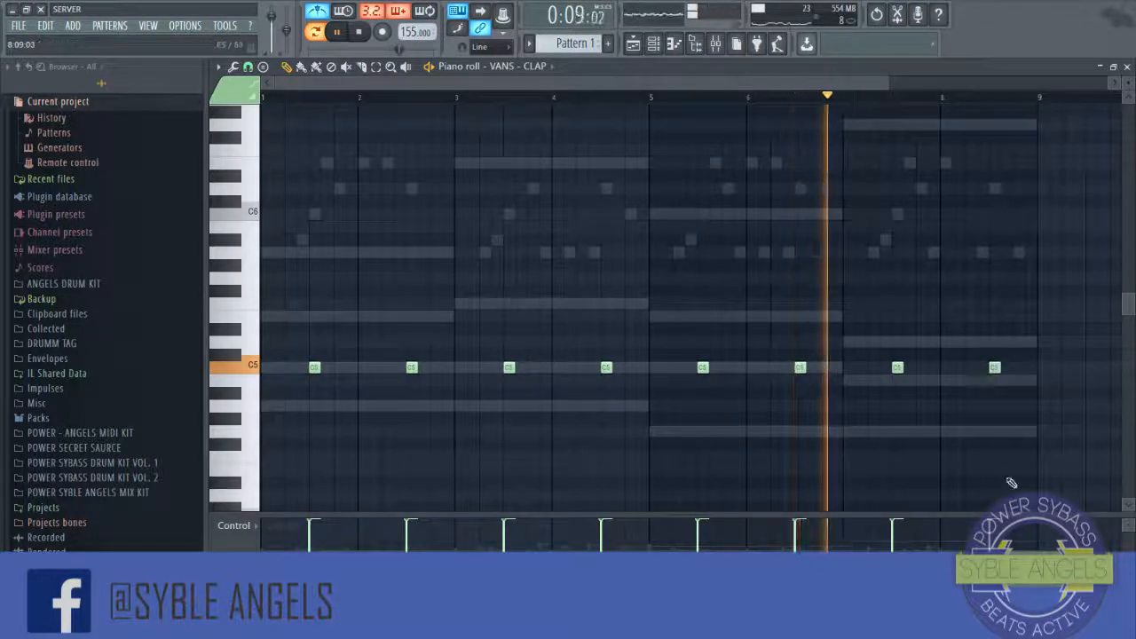
# Step: Close the clap piano roll and open the OH 2 channel in the piano roll
pyautogui.click(1128, 67)
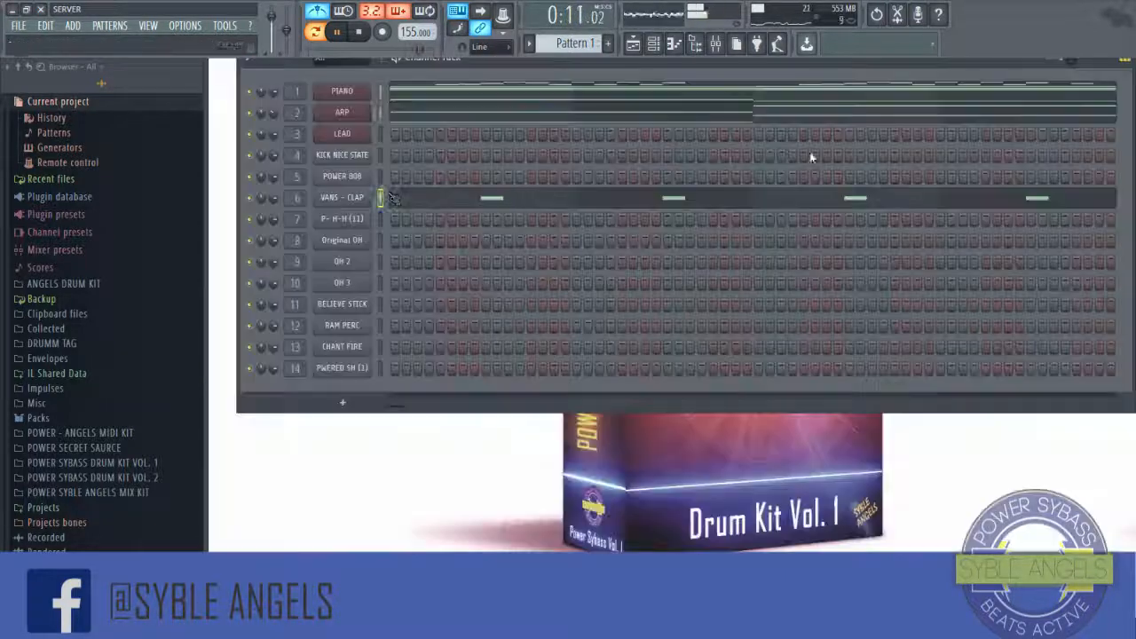
pyautogui.rightClick(338, 228)
pyautogui.click(544, 268)
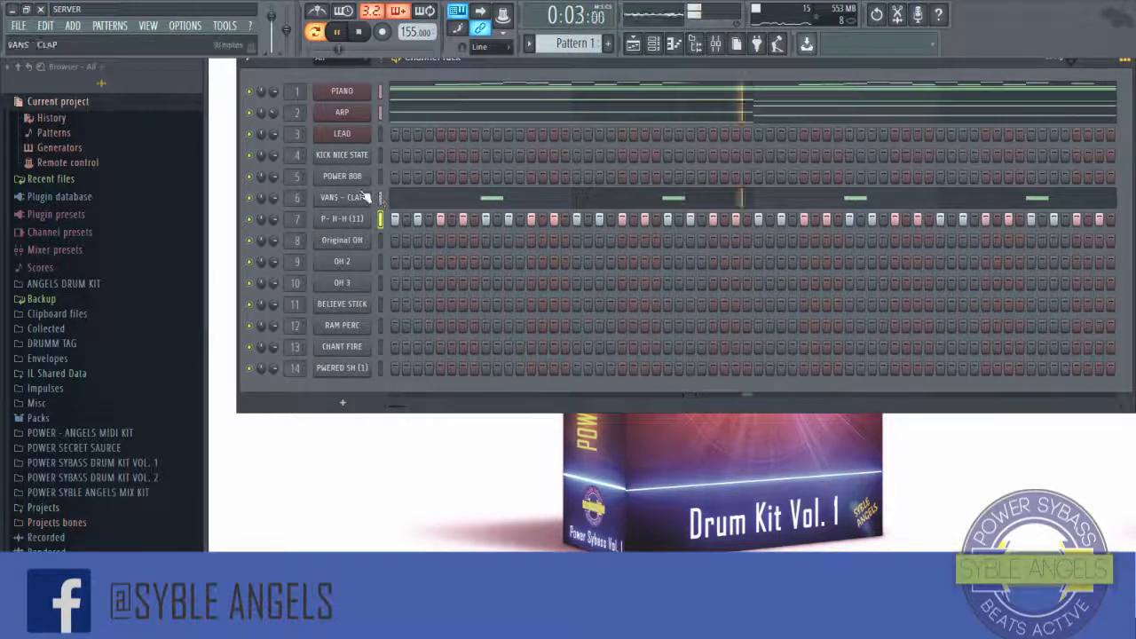
pyautogui.rightClick(365, 265)
pyautogui.click(397, 283)
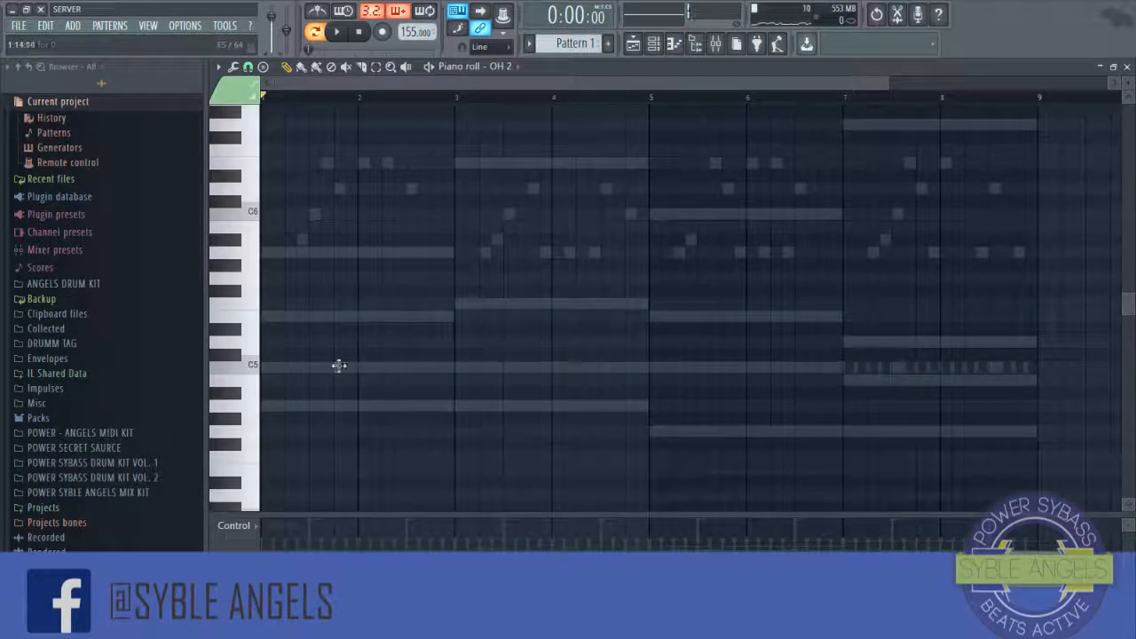
# Step: Play the pattern and place a C5 open-hat note on beat 2 of bar 1
pyautogui.press('space')
pyautogui.press('space')
pyautogui.click(291, 367)
pyautogui.press('space')
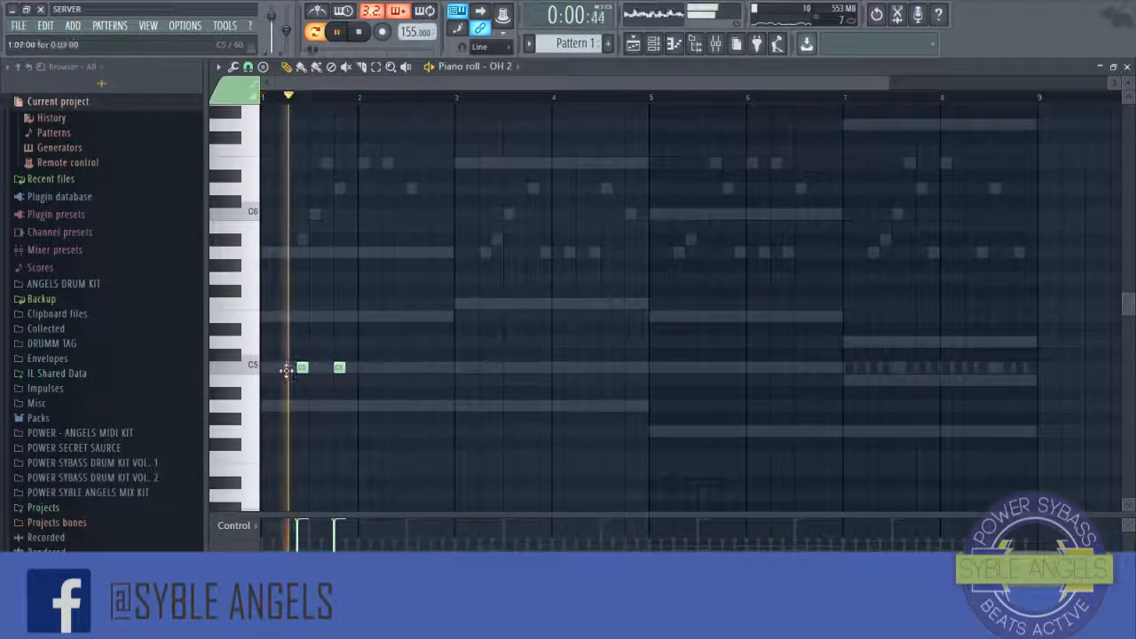
# Step: Add C5 open-hat notes on beat 2 of bars 2 through 8
pyautogui.scroll(-3, 390, 356)
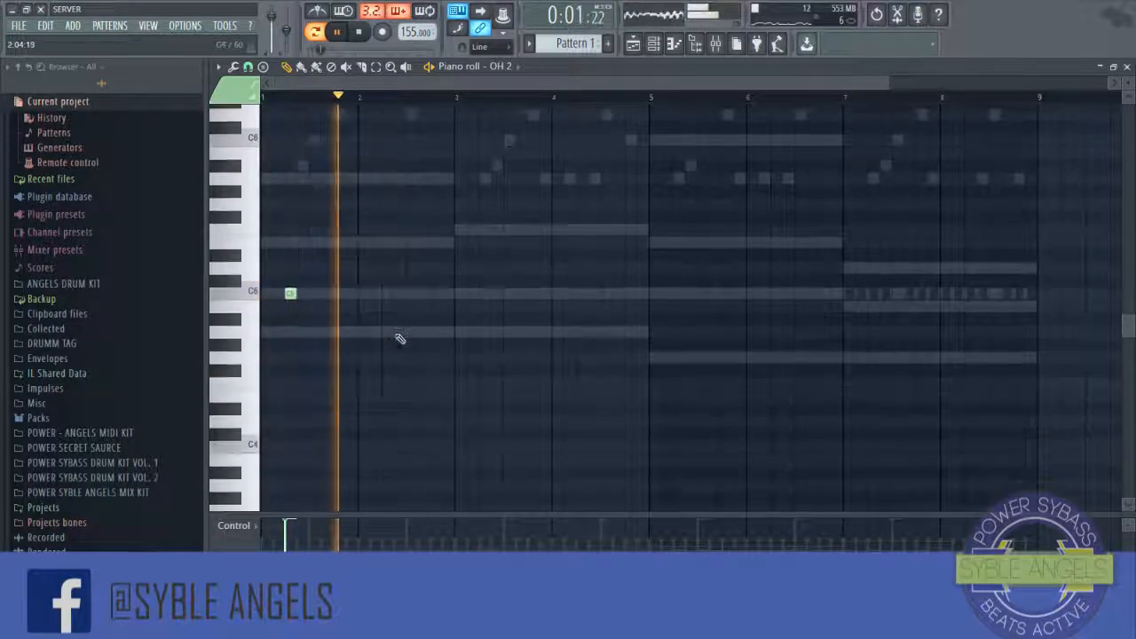
pyautogui.click(387, 290)
pyautogui.click(485, 291)
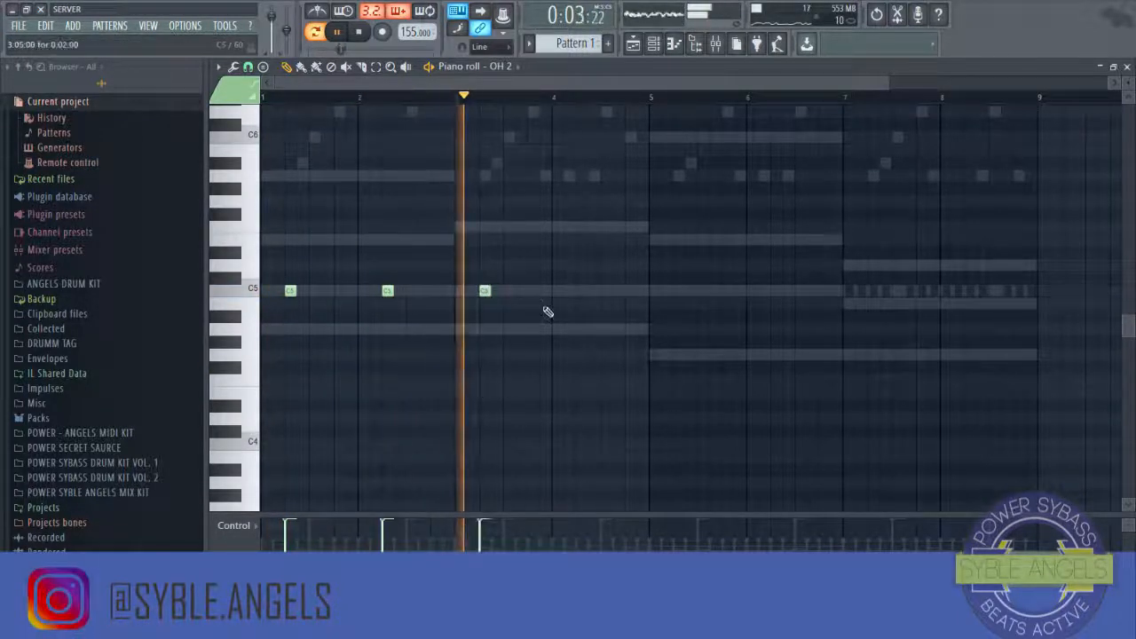
pyautogui.click(581, 290)
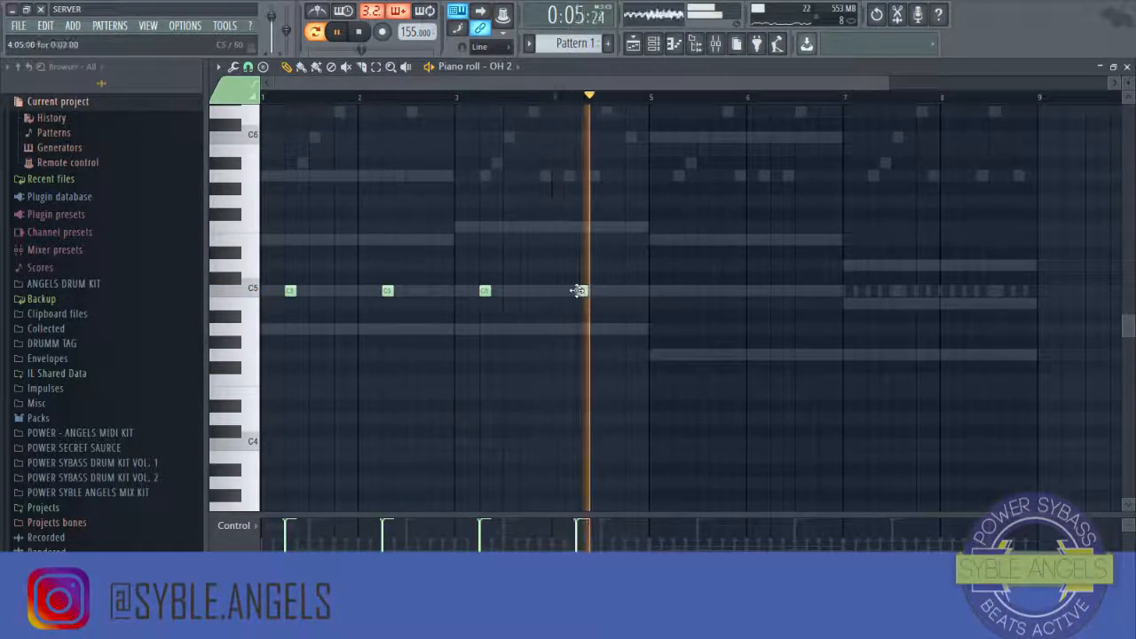
pyautogui.click(682, 291)
pyautogui.click(776, 292)
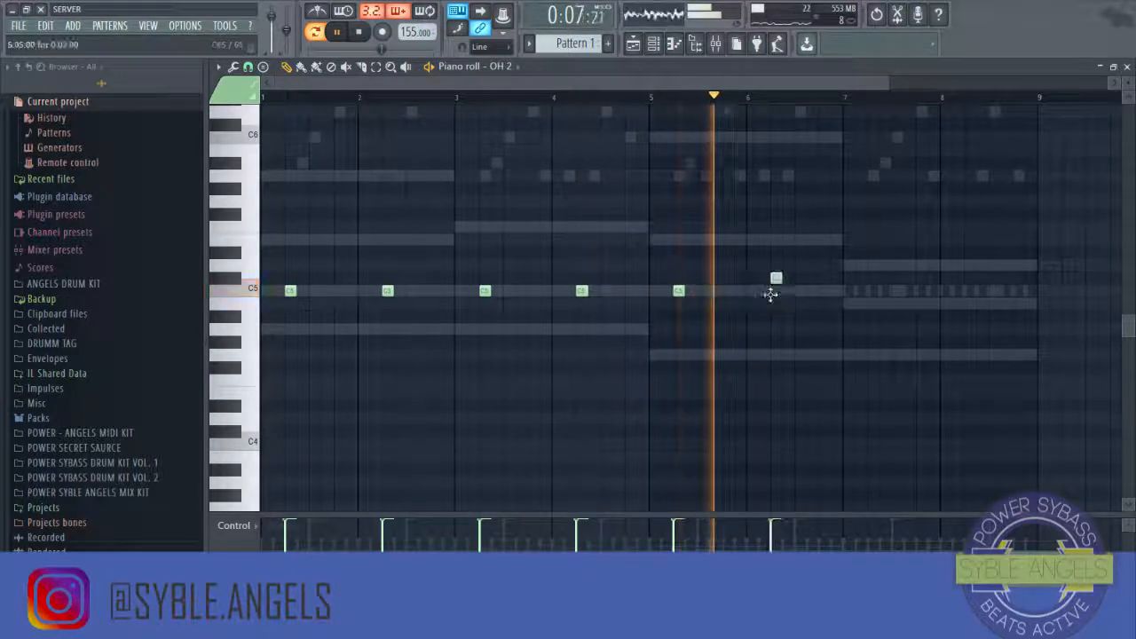
pyautogui.click(860, 292)
pyautogui.moveTo(855, 300); pyautogui.dragTo(867, 296)
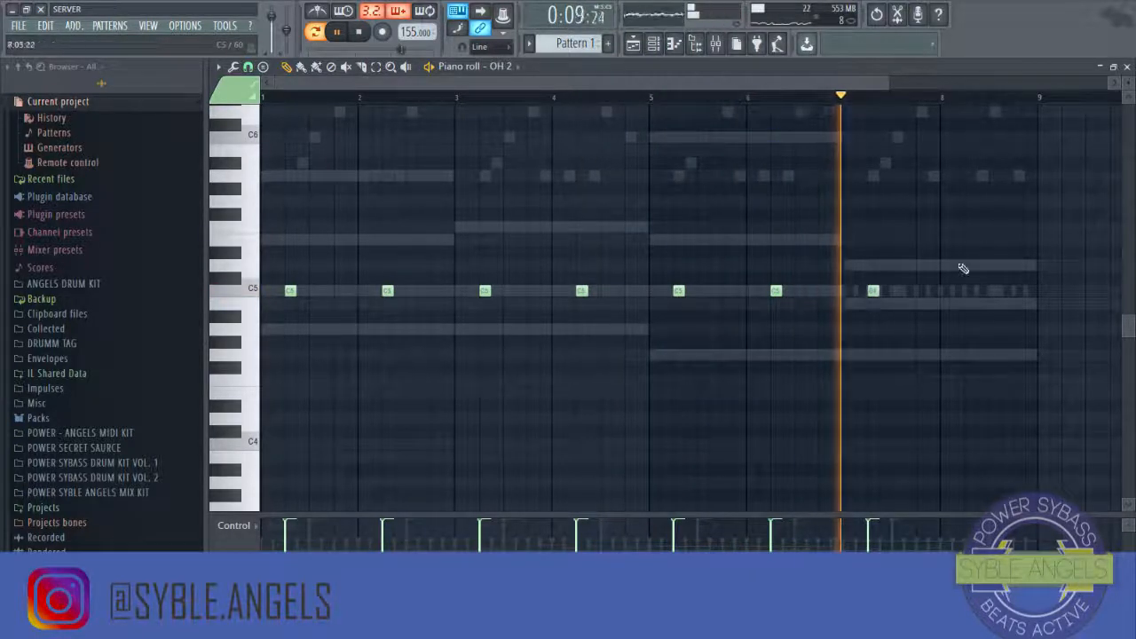
pyautogui.click(967, 295)
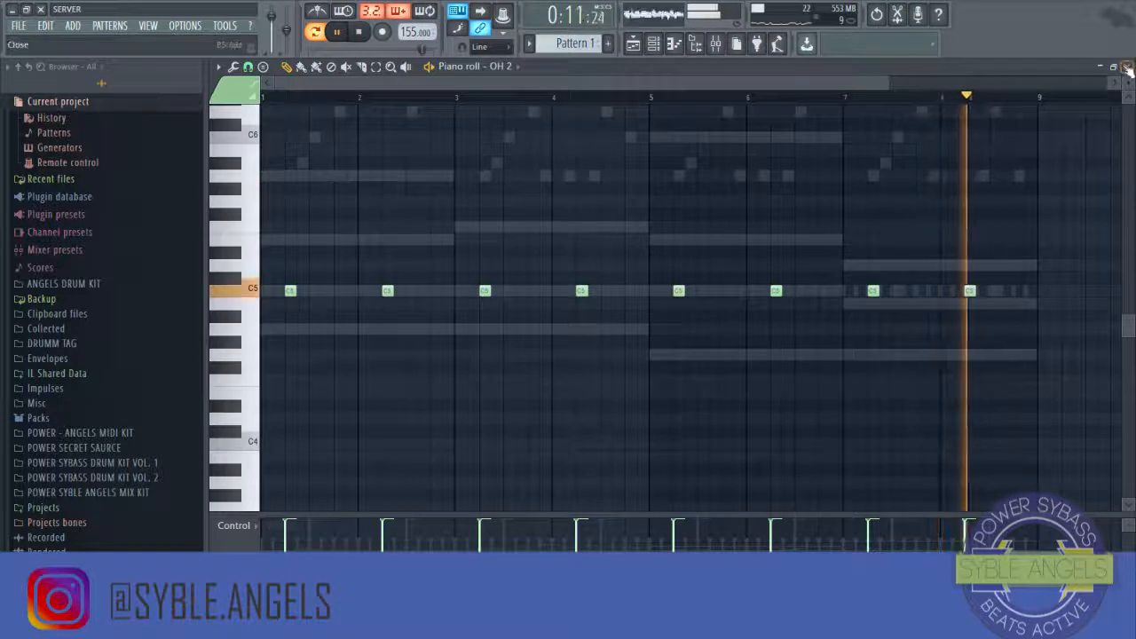
# Step: Open the OH 3 channel in the piano roll and place an A4 note near the end of bar 2, then play it
pyautogui.press('F7')
pyautogui.rightClick(362, 289)
pyautogui.click(391, 283)
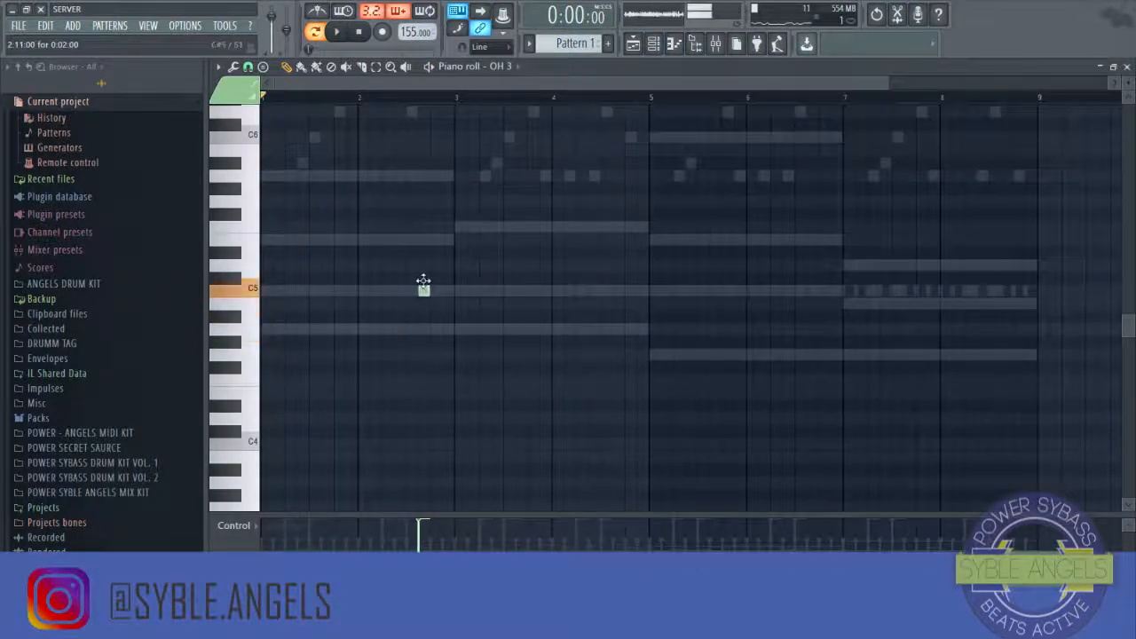
pyautogui.moveTo(431, 279); pyautogui.dragTo(432, 319)
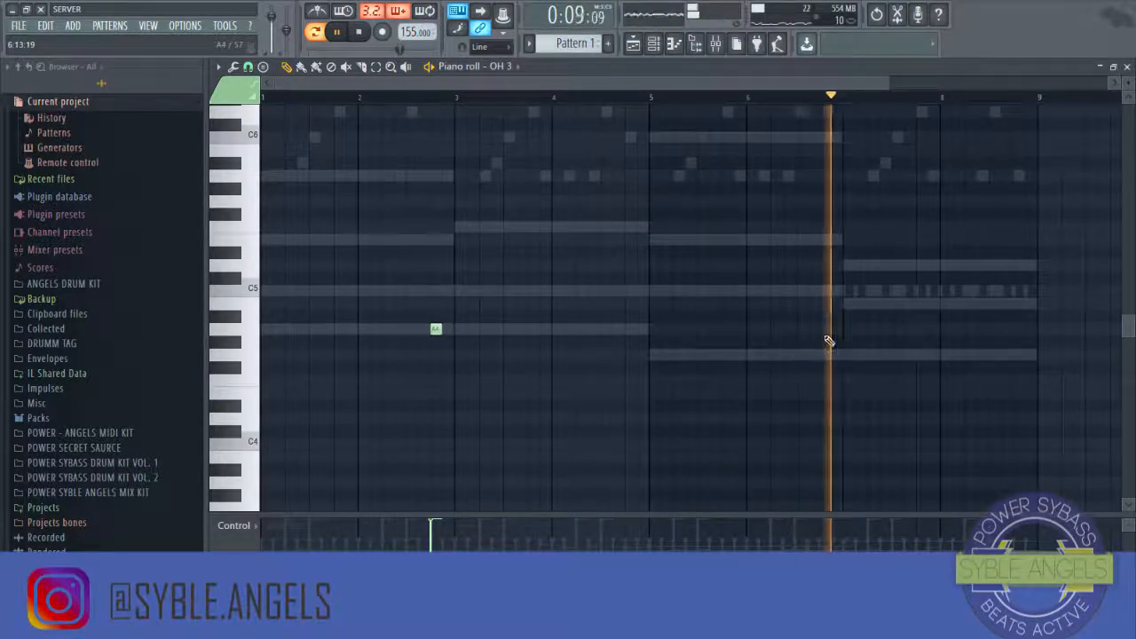
pyautogui.press('space')
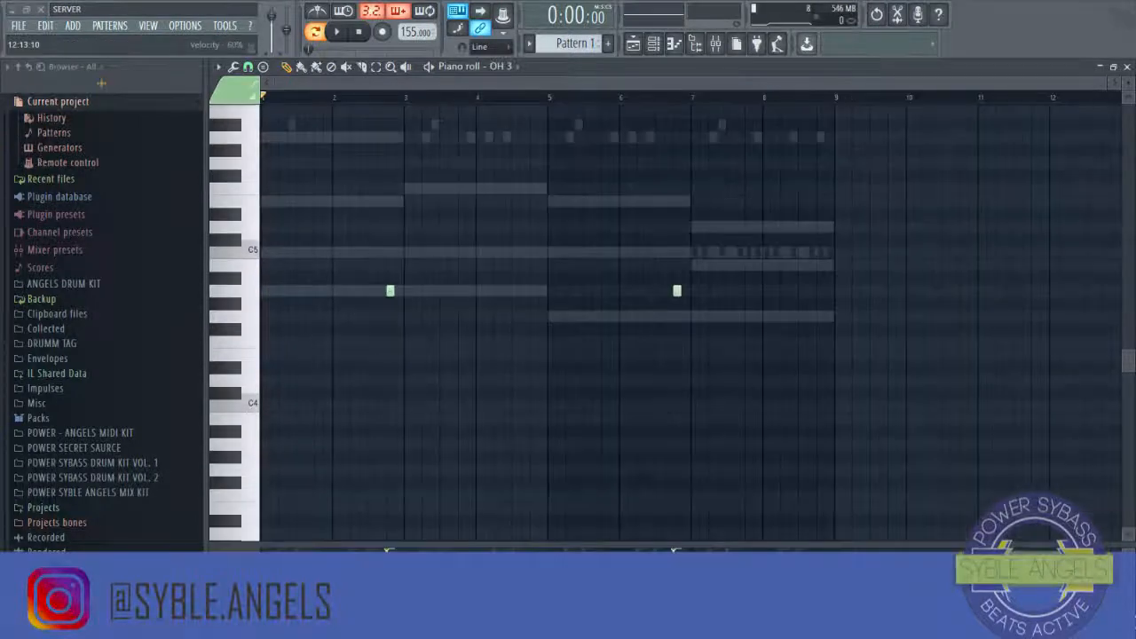
# Step: Close the piano roll and open the KICK NICE STATE channel in the piano roll
pyautogui.click(1128, 68)
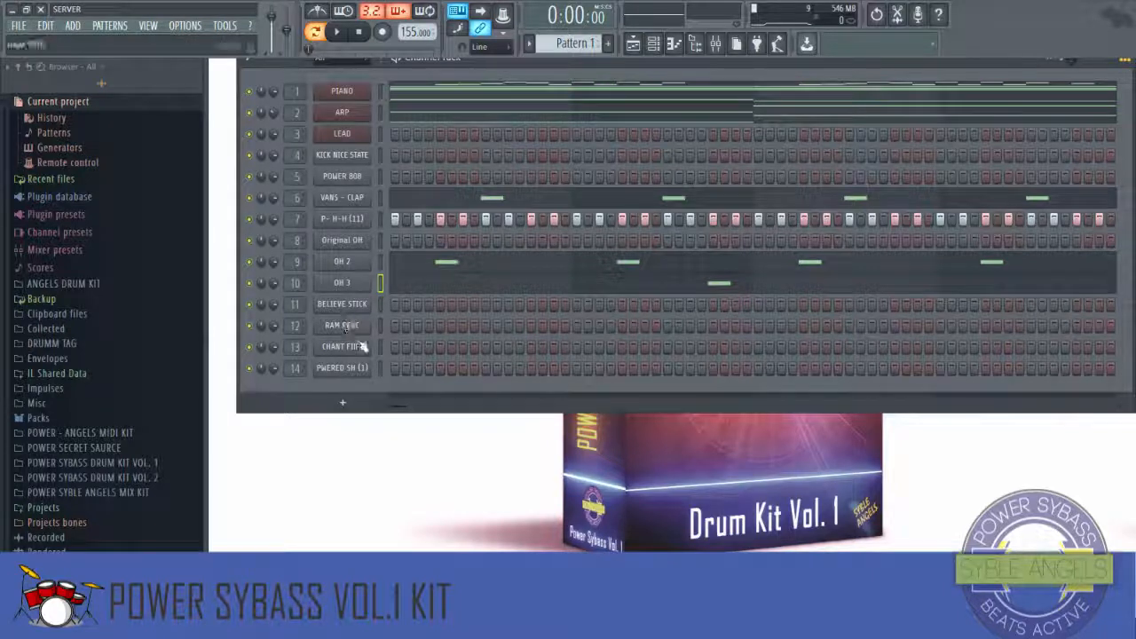
pyautogui.rightClick(367, 158)
pyautogui.click(413, 174)
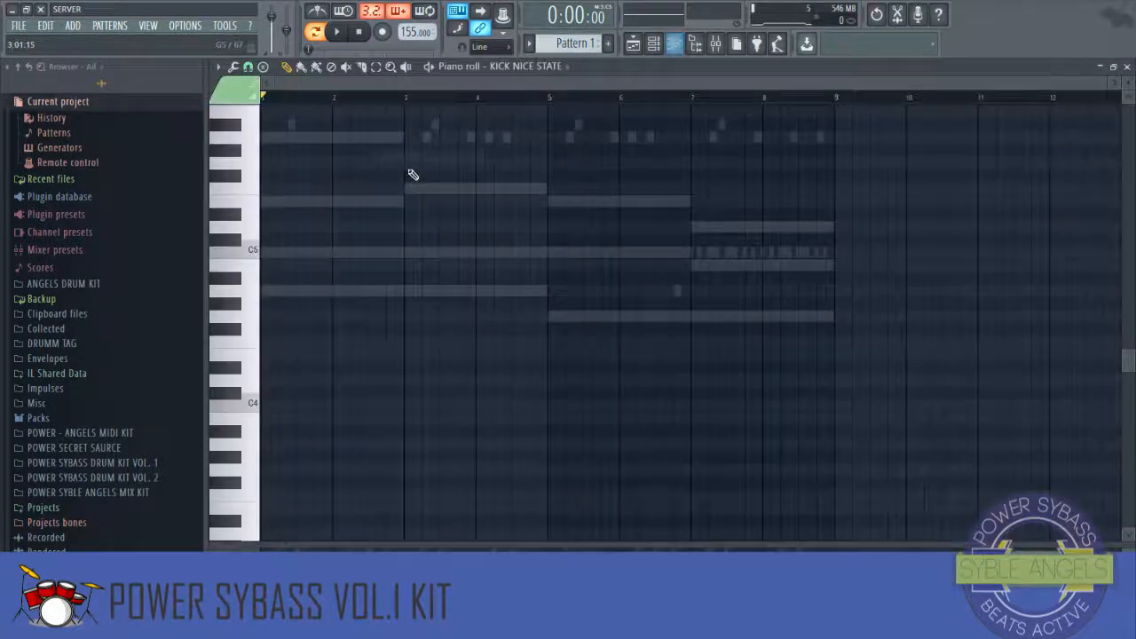
pyautogui.click(651, 47)
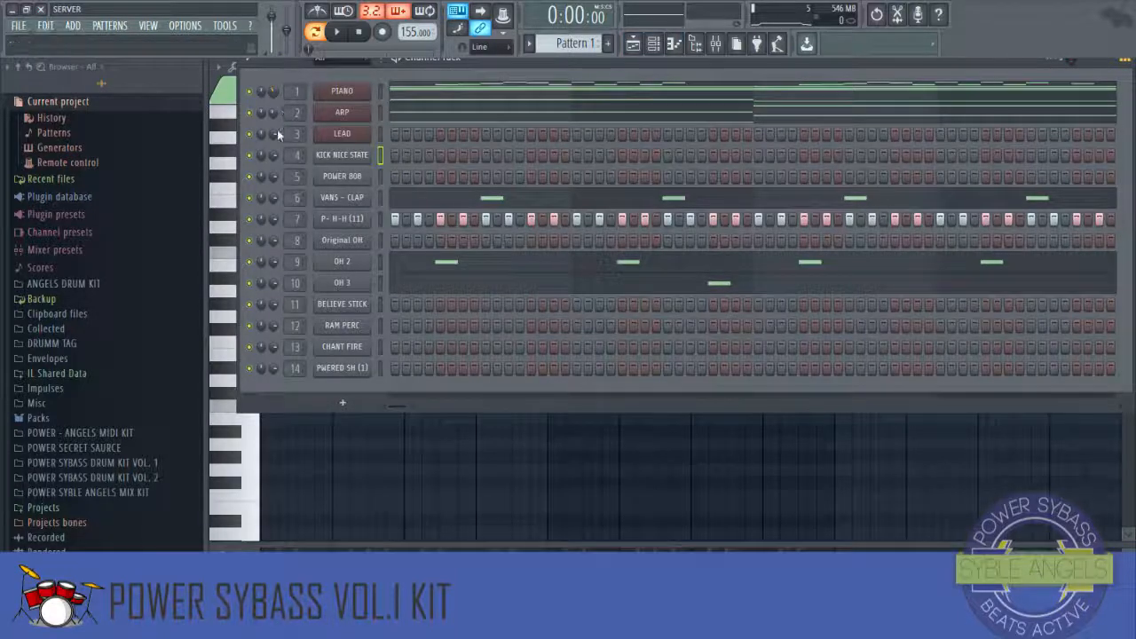
pyautogui.rightClick(371, 152)
pyautogui.click(403, 156)
pyautogui.rightClick(353, 155)
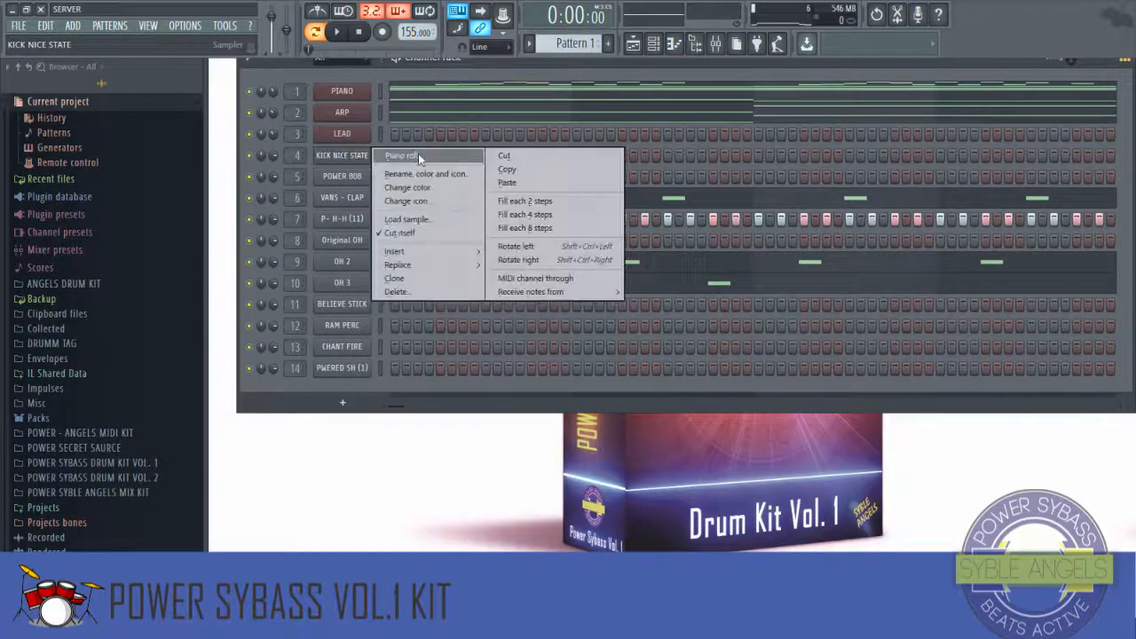
pyautogui.click(418, 153)
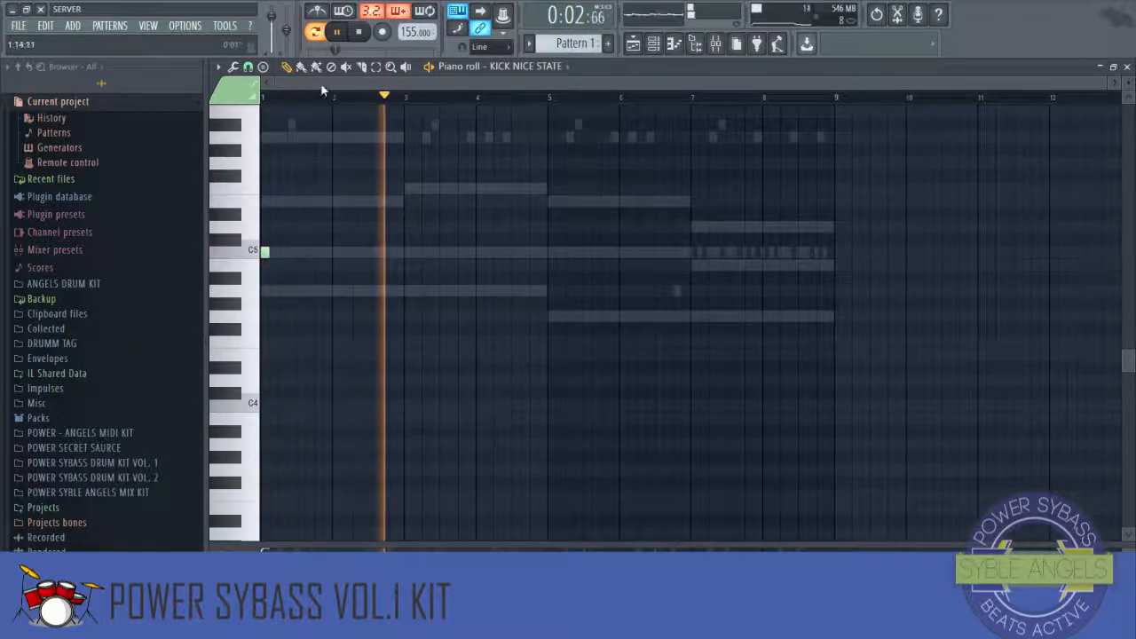
# Step: Place C5 kick notes at several positions across bars 1 and 2, playing the pattern to check them
pyautogui.press('space')
pyautogui.scroll(3, 282, 104)
pyautogui.scroll(-2, 317, 223)
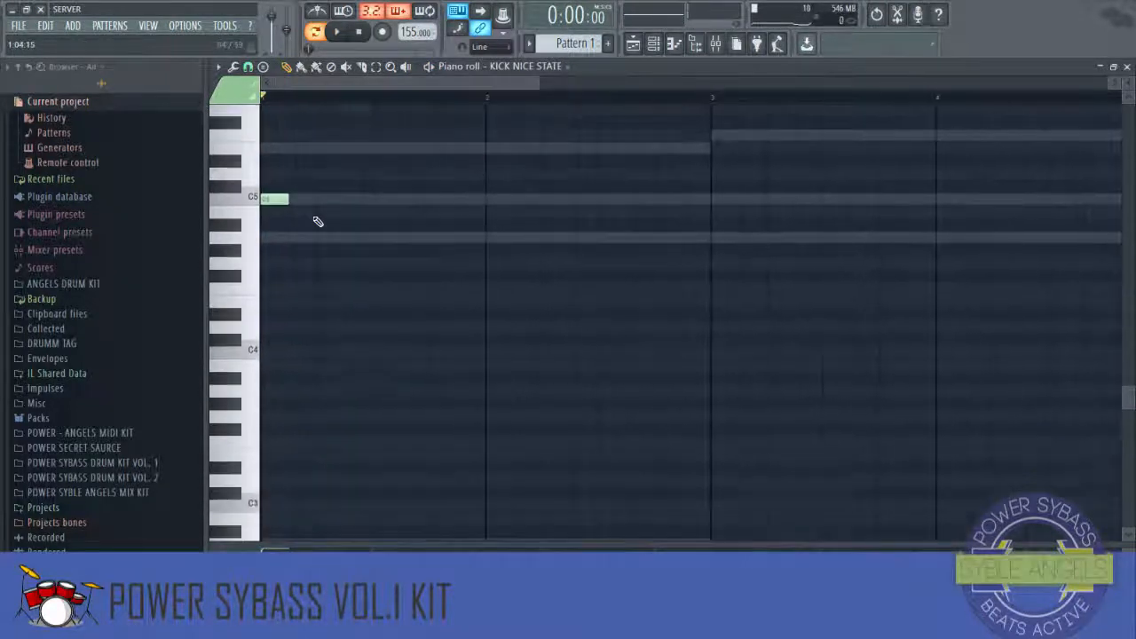
pyautogui.scroll(2, 323, 225)
pyautogui.press('space')
pyautogui.click(441, 253)
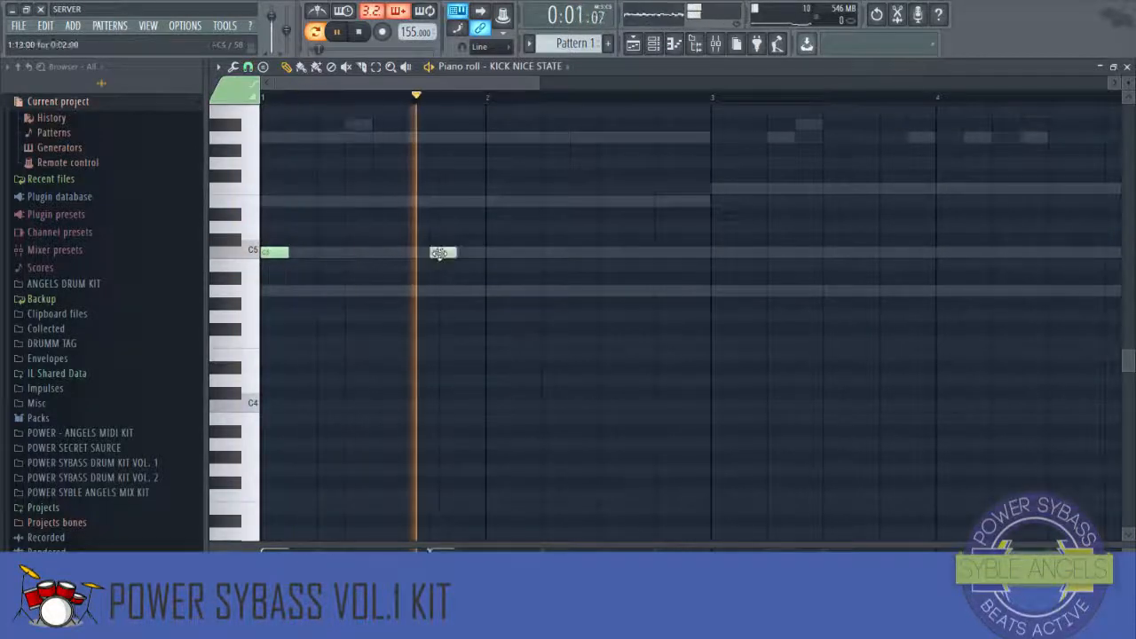
pyautogui.click(557, 254)
pyautogui.press('space')
pyautogui.press('space')
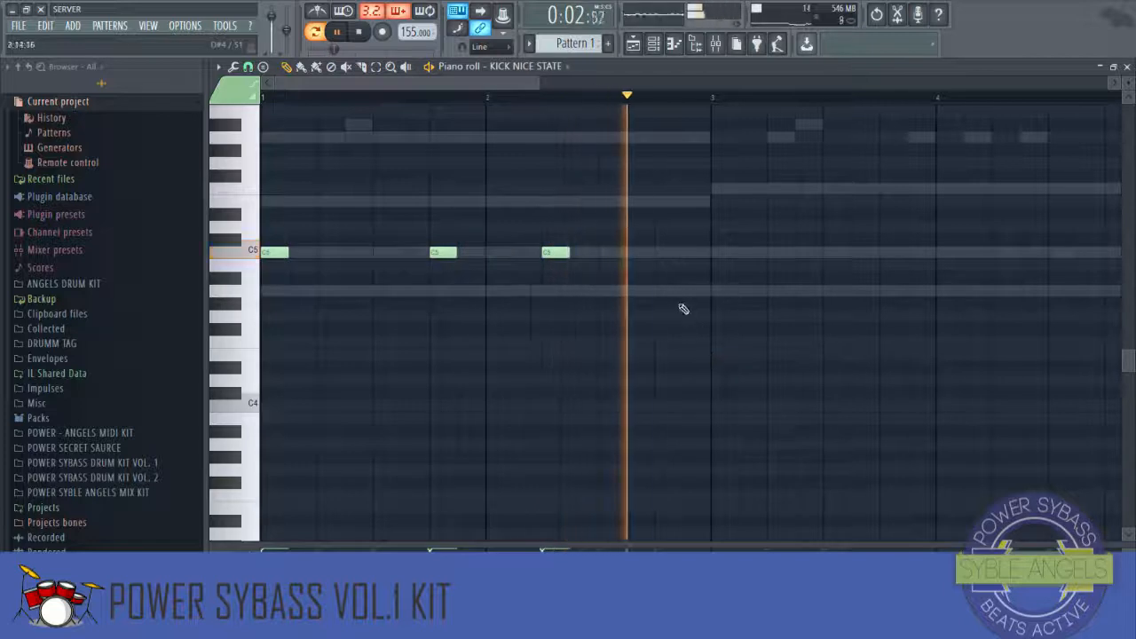
pyautogui.click(696, 266)
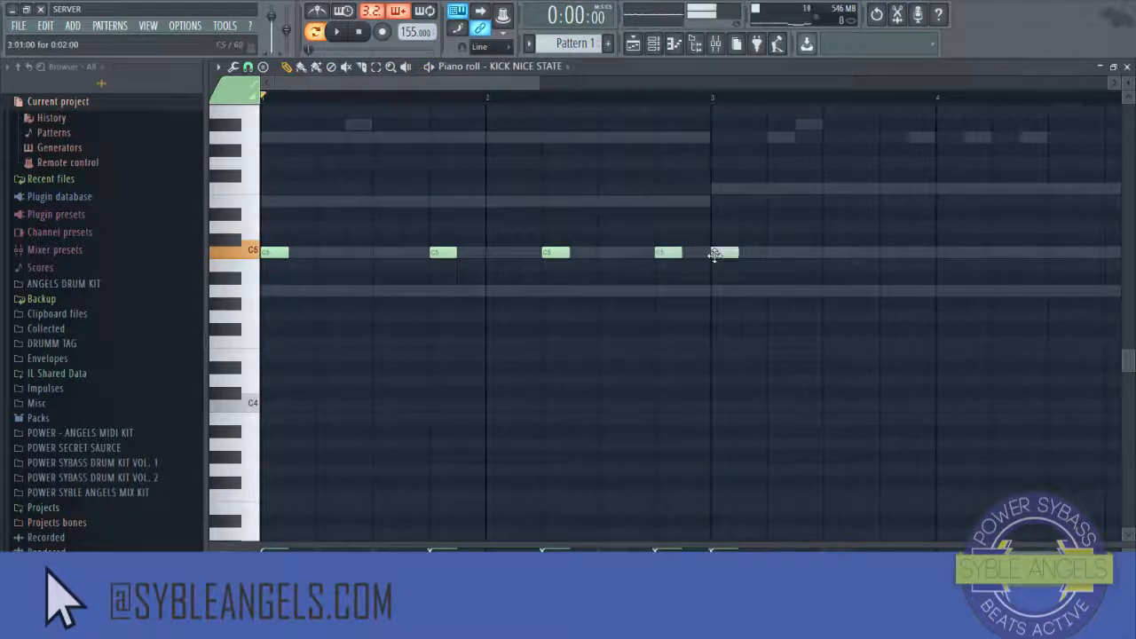
# Step: Add more C5 kick notes through bar 4, playing the pattern from bar 3 to hear them
pyautogui.scroll(-5, 443, 106)
pyautogui.press('space')
pyautogui.scroll(-3, 468, 246)
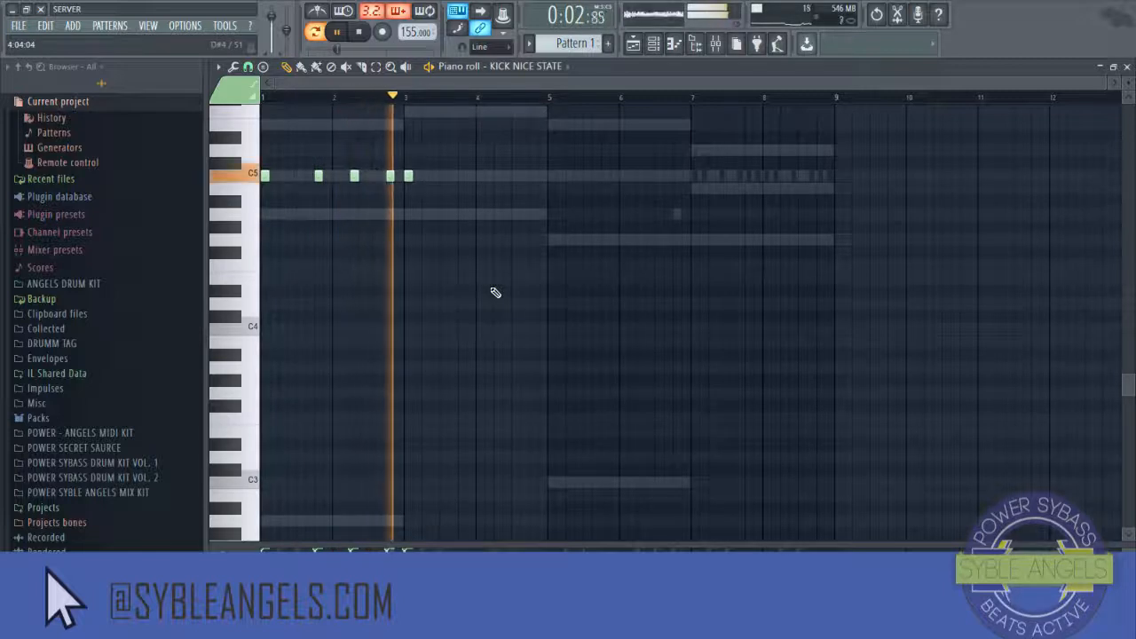
pyautogui.press('space')
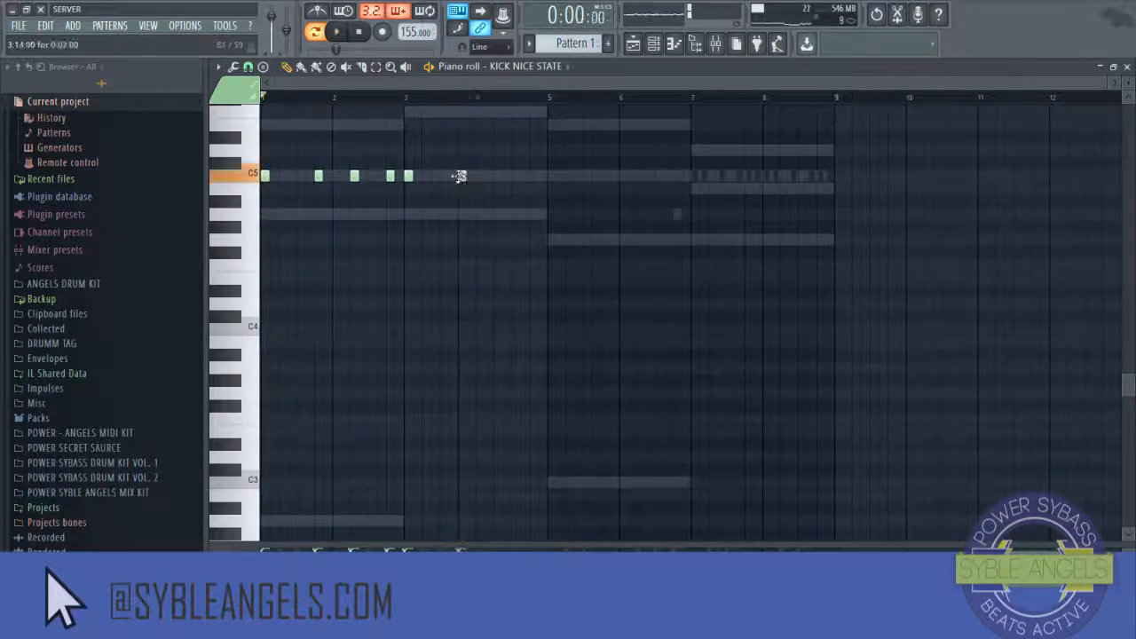
pyautogui.press('space')
pyautogui.click(406, 99)
pyautogui.scroll(2, 406, 100)
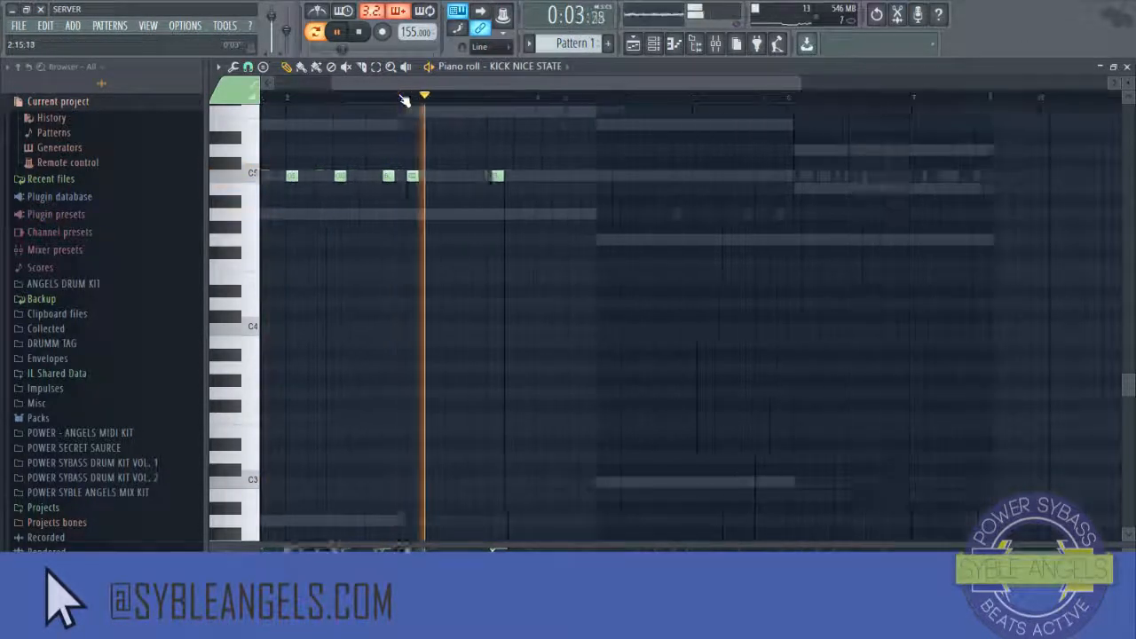
pyautogui.click(576, 177)
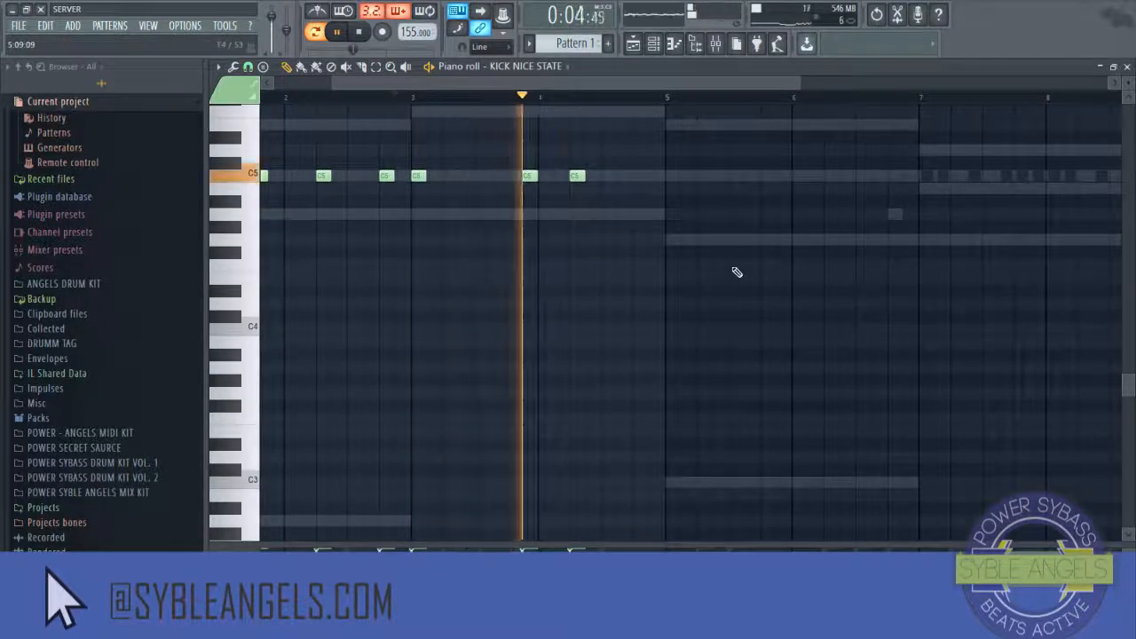
pyautogui.press('space')
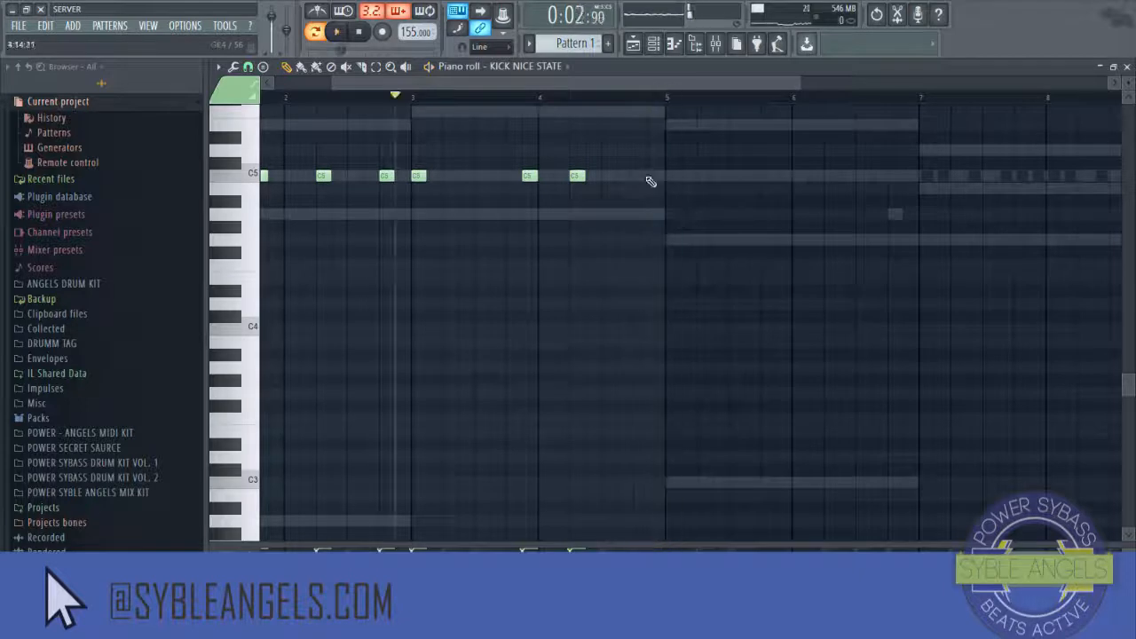
pyautogui.scroll(-4, 664, 98)
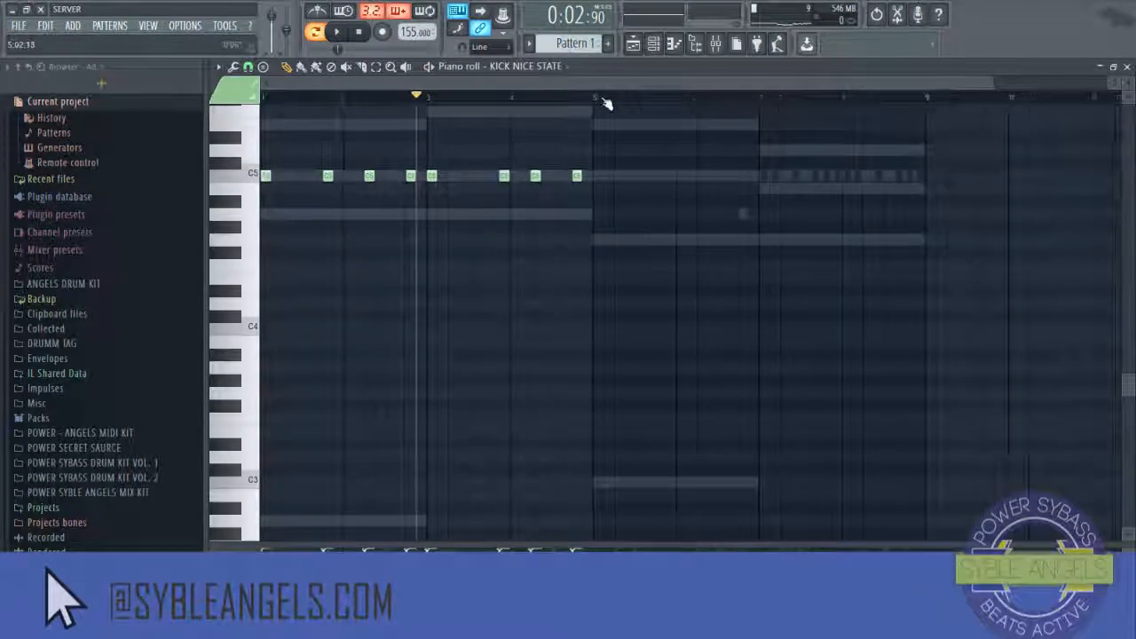
# Step: Duplicate the four-bar kick pattern into bars 5 through 8 and play it
pyautogui.hotkey('ctrl', 'a')
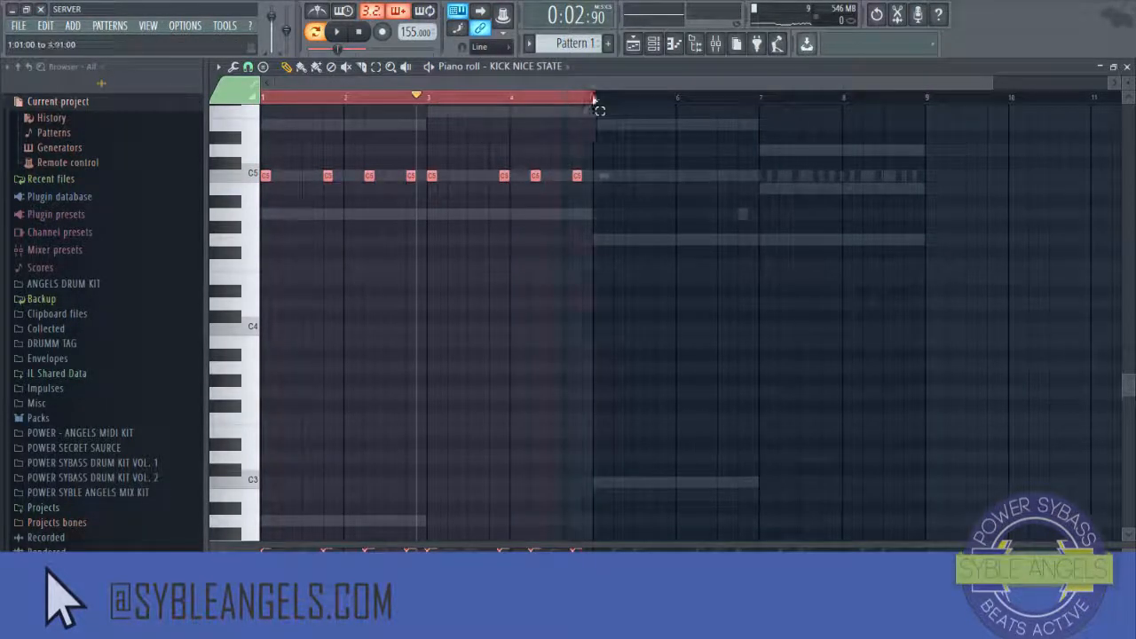
pyautogui.hotkey('ctrl', 'b')
pyautogui.click(597, 102)
pyautogui.press('space')
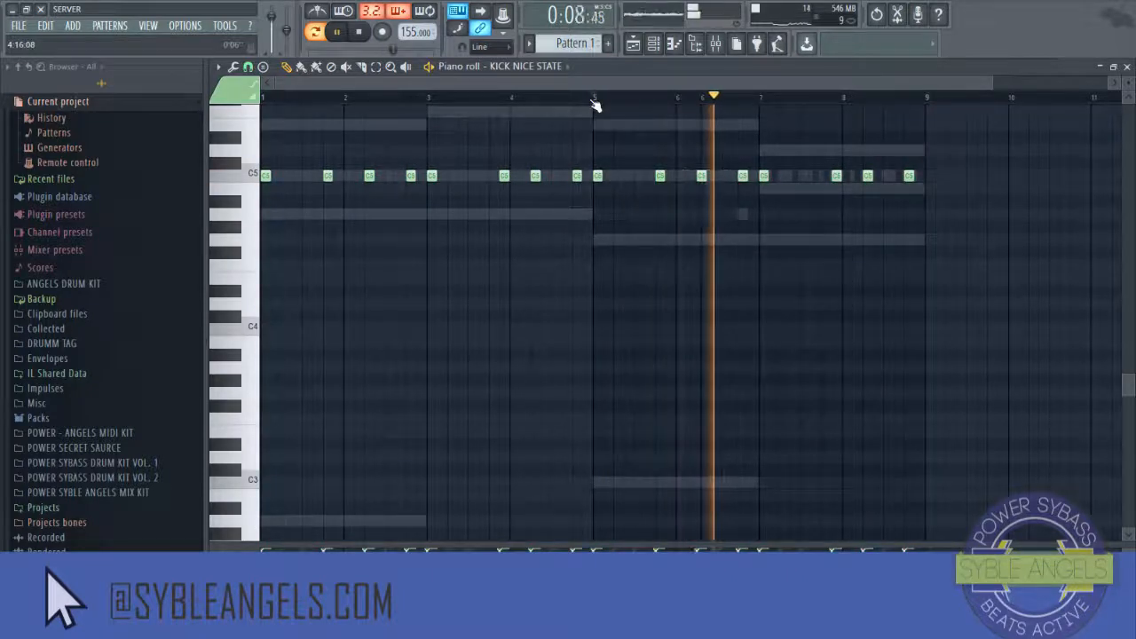
# Step: Shift two kick notes in bar 7 slightly earlier and play the pattern
pyautogui.moveTo(793, 175); pyautogui.dragTo(776, 178)
pyautogui.scroll(3, 752, 98)
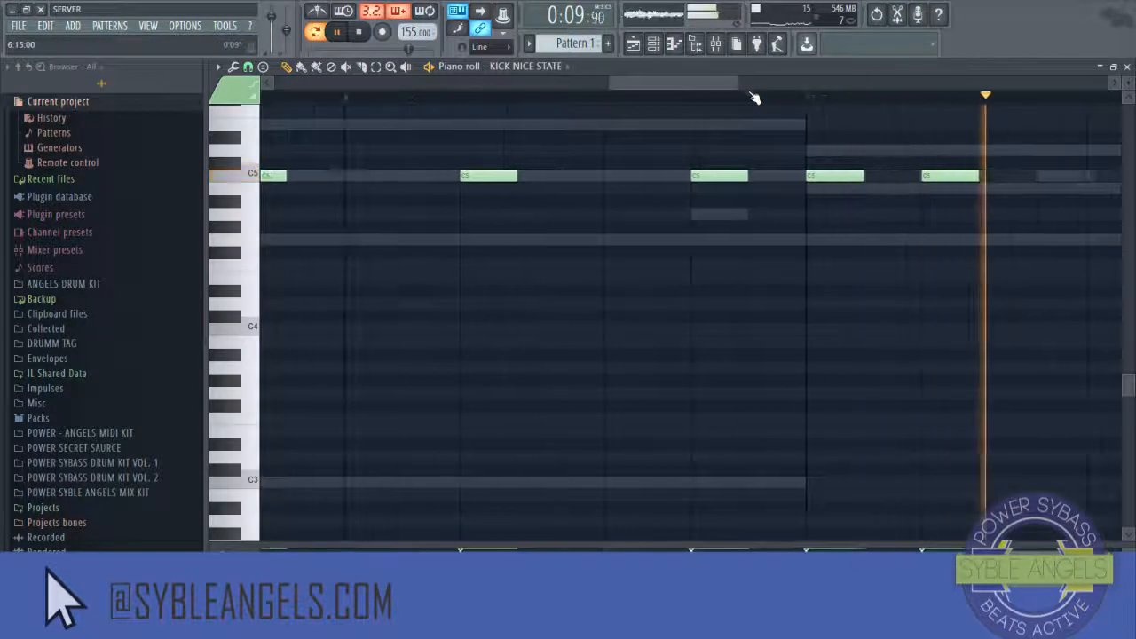
pyautogui.press('space')
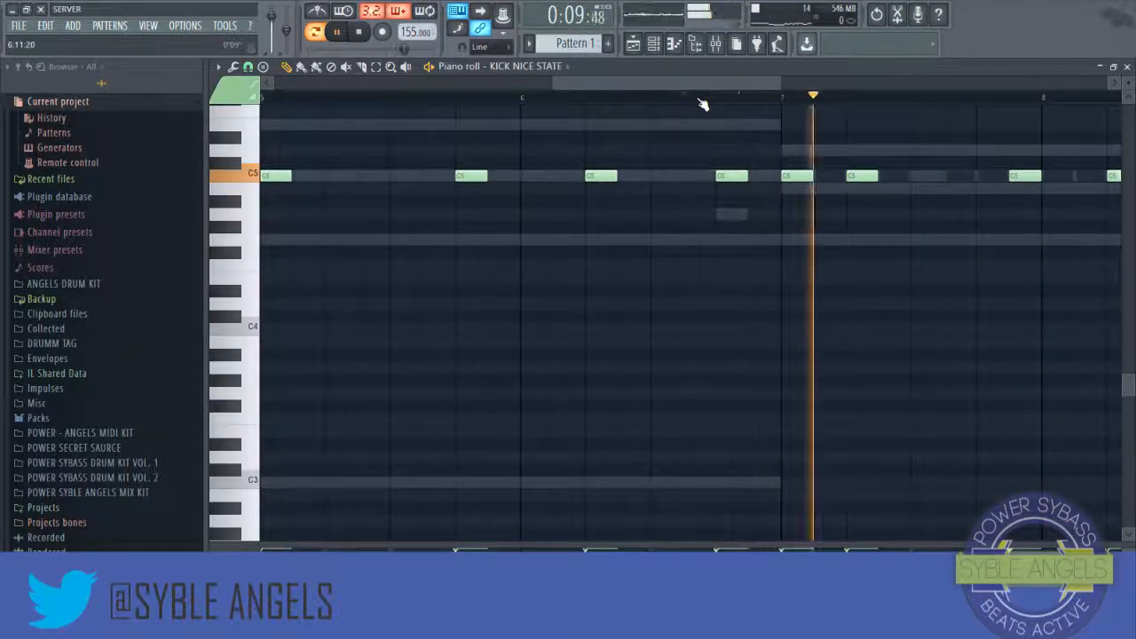
pyautogui.press('space')
pyautogui.moveTo(867, 175); pyautogui.dragTo(841, 178)
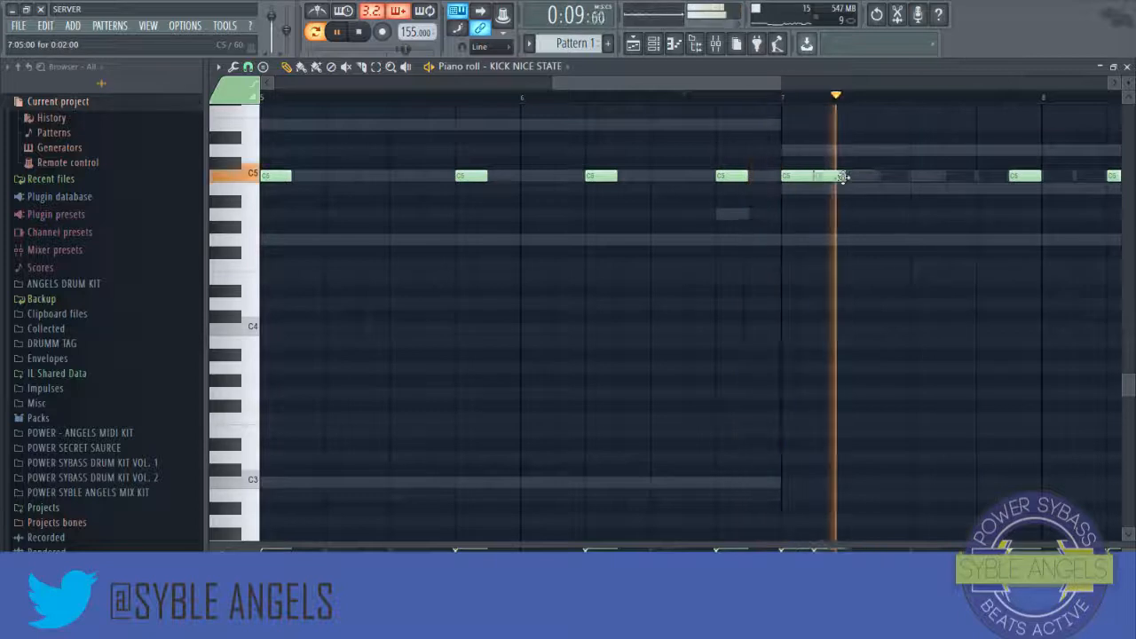
pyautogui.scroll(-5, 746, 103)
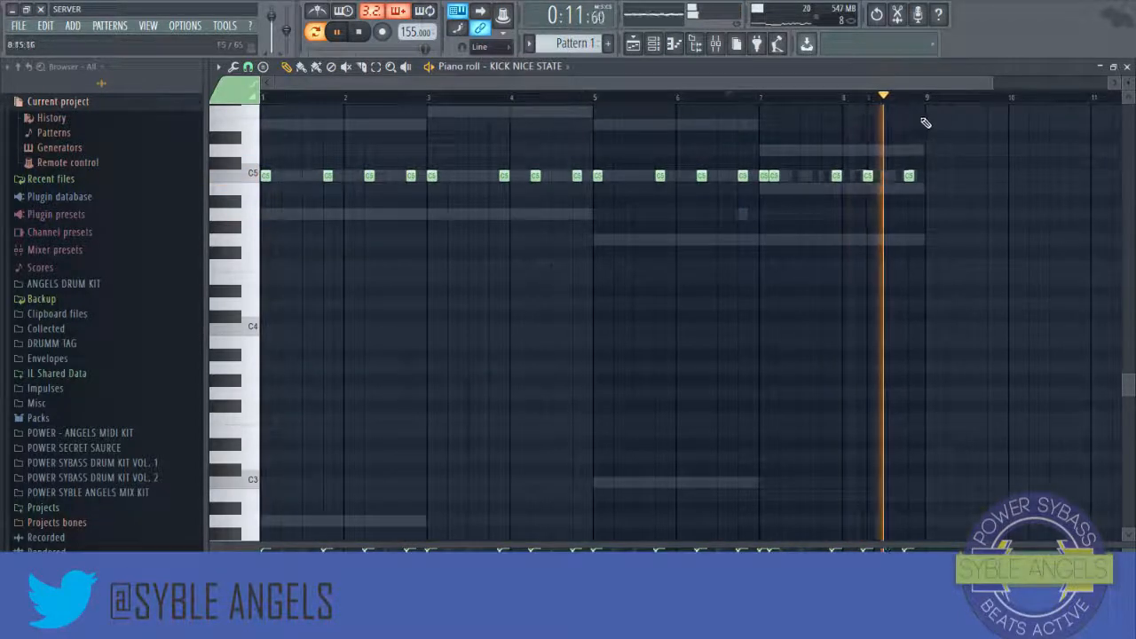
# Step: Close the piano roll and open the POWER 808 channel in the piano roll
pyautogui.click(1125, 69)
pyautogui.rightClick(342, 175)
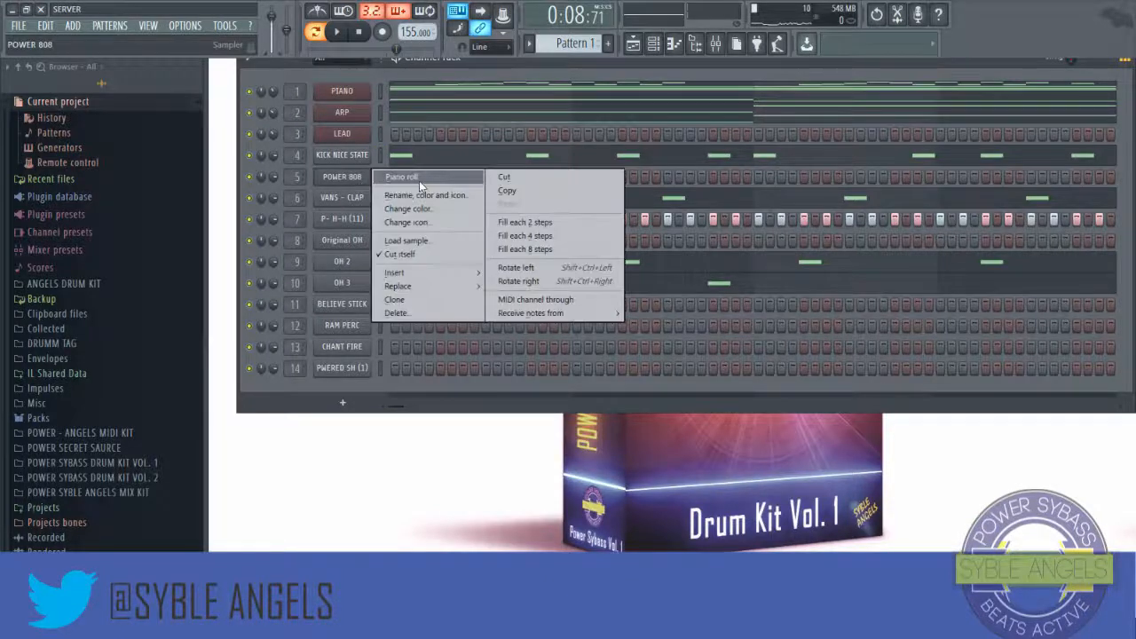
pyautogui.click(419, 180)
pyautogui.scroll(1, 257, 206)
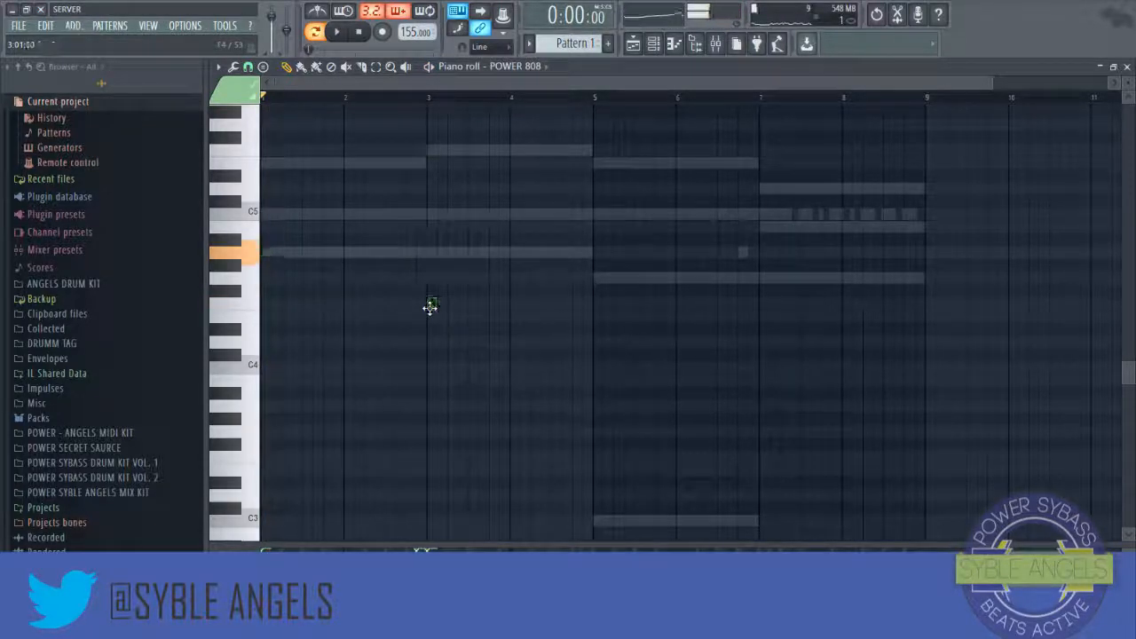
pyautogui.scroll(15, 435, 308)
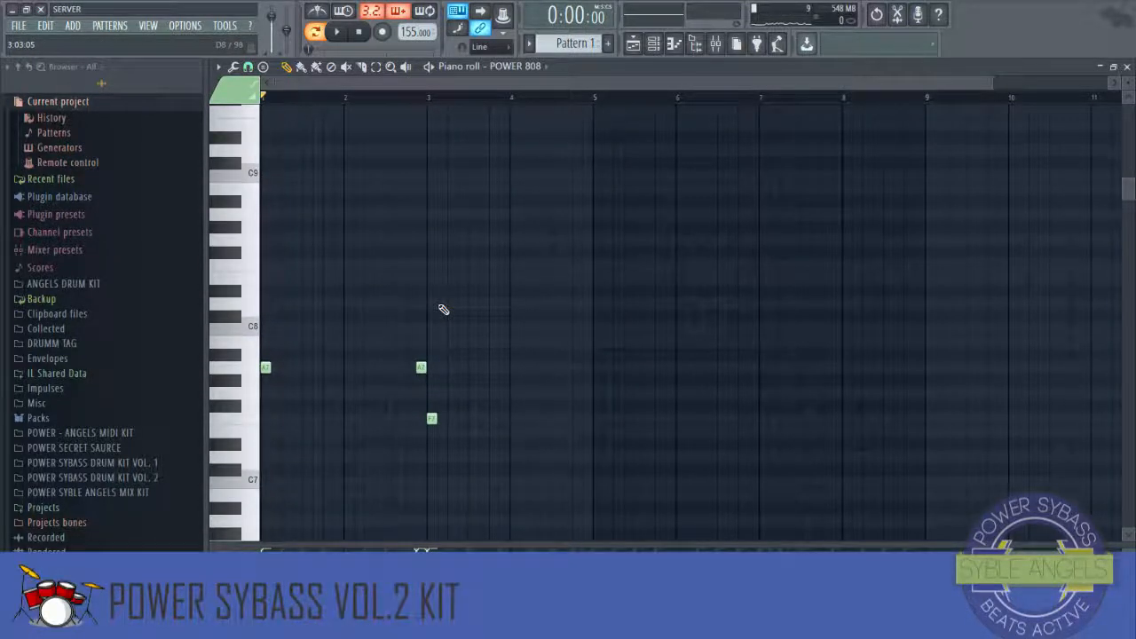
pyautogui.scroll(-2, 443, 309)
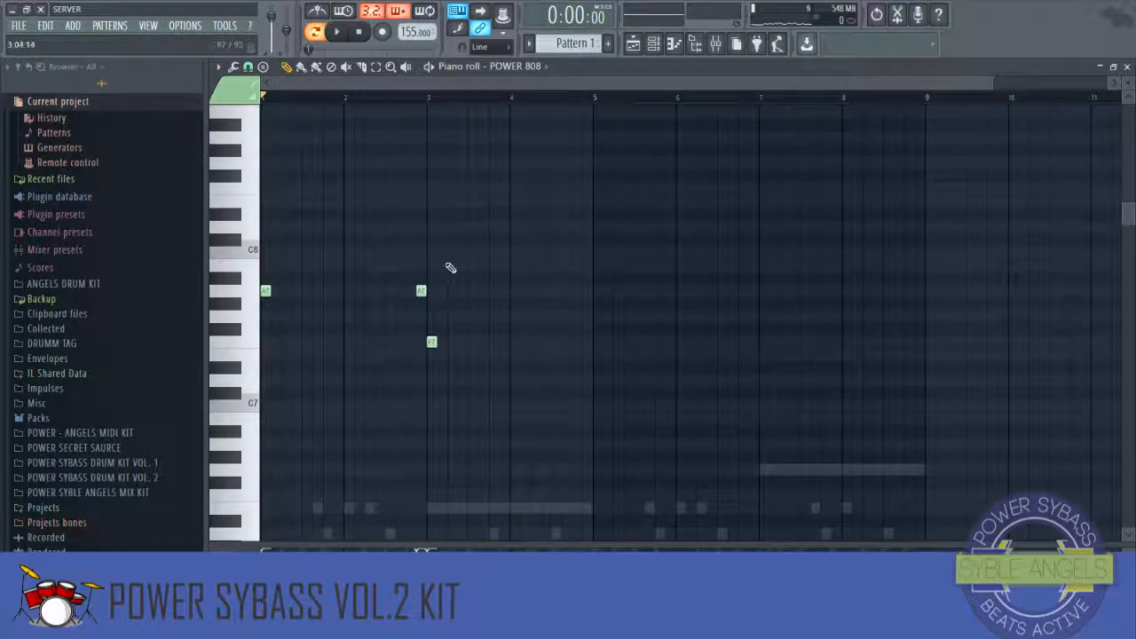
pyautogui.scroll(-1, 450, 267)
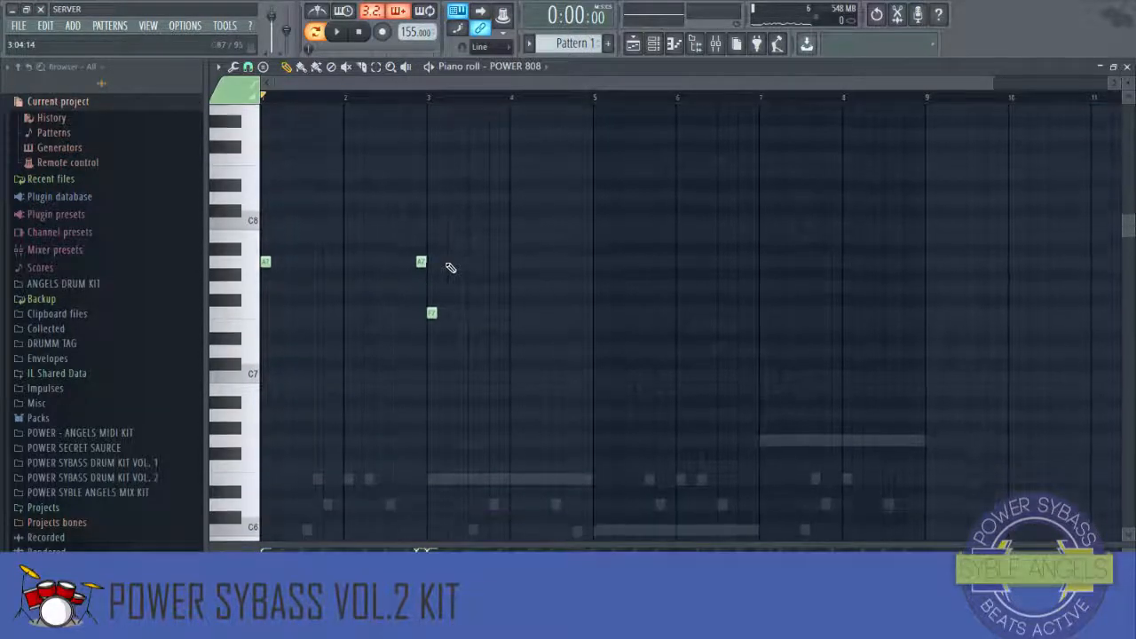
# Step: Try several spots for a second F7 808 note, settling on one near the end of bar 3
pyautogui.press('space')
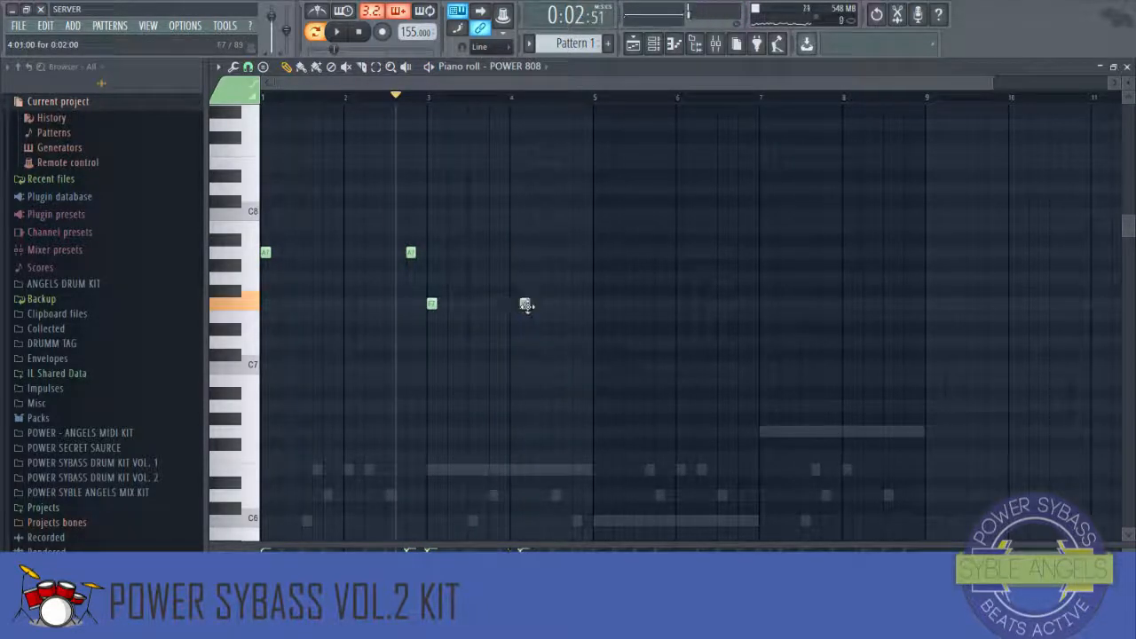
pyautogui.click(515, 304)
pyautogui.press('space')
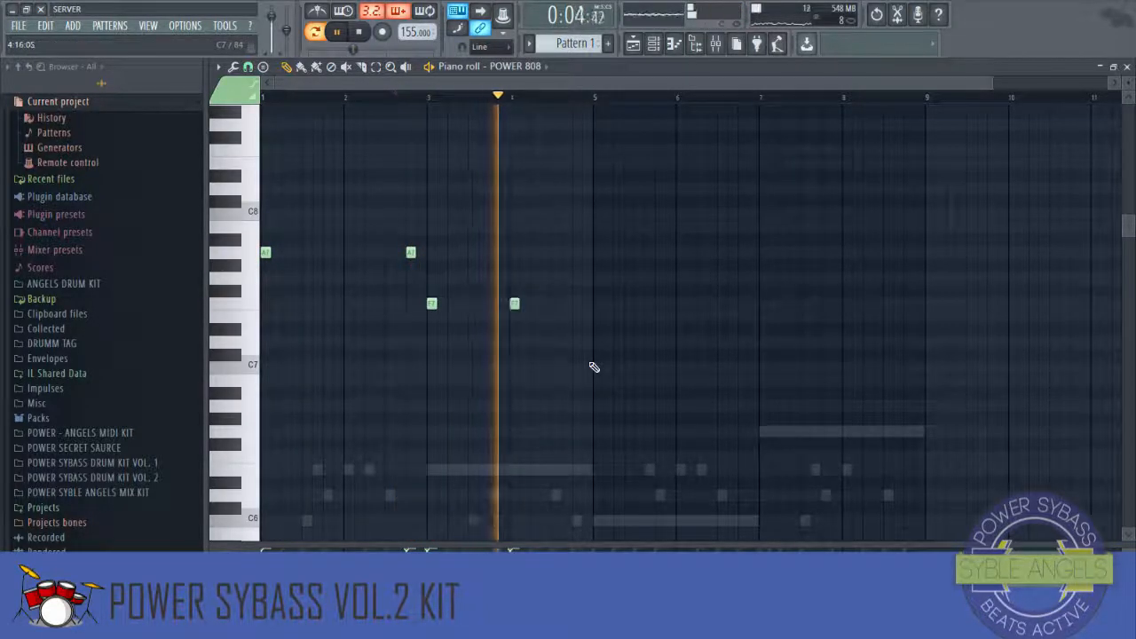
pyautogui.rightClick(511, 304)
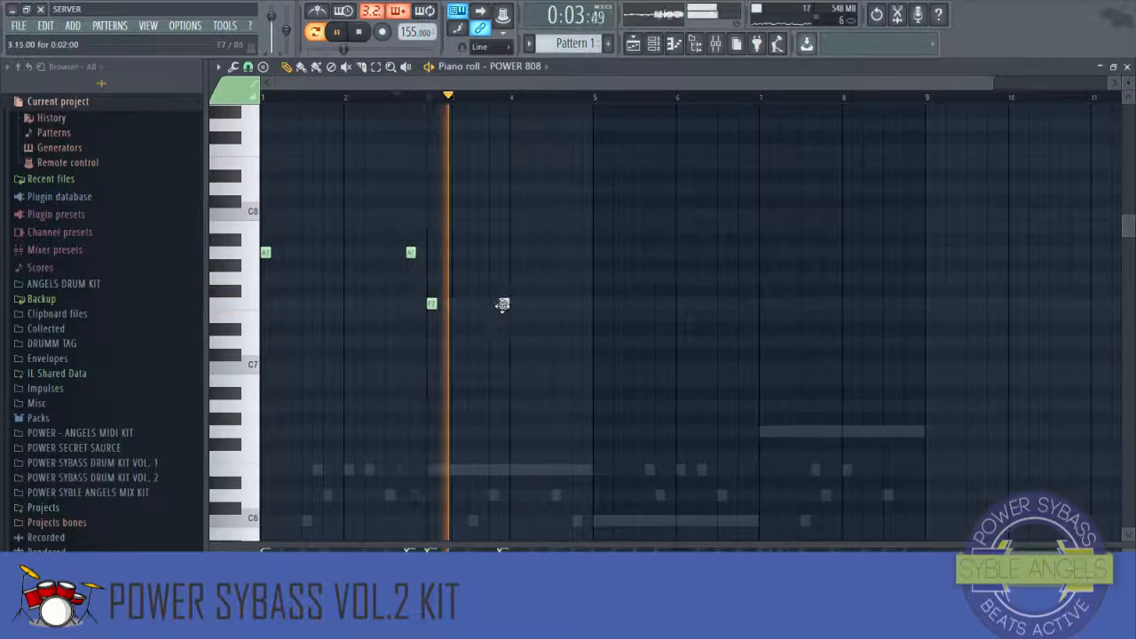
pyautogui.click(502, 305)
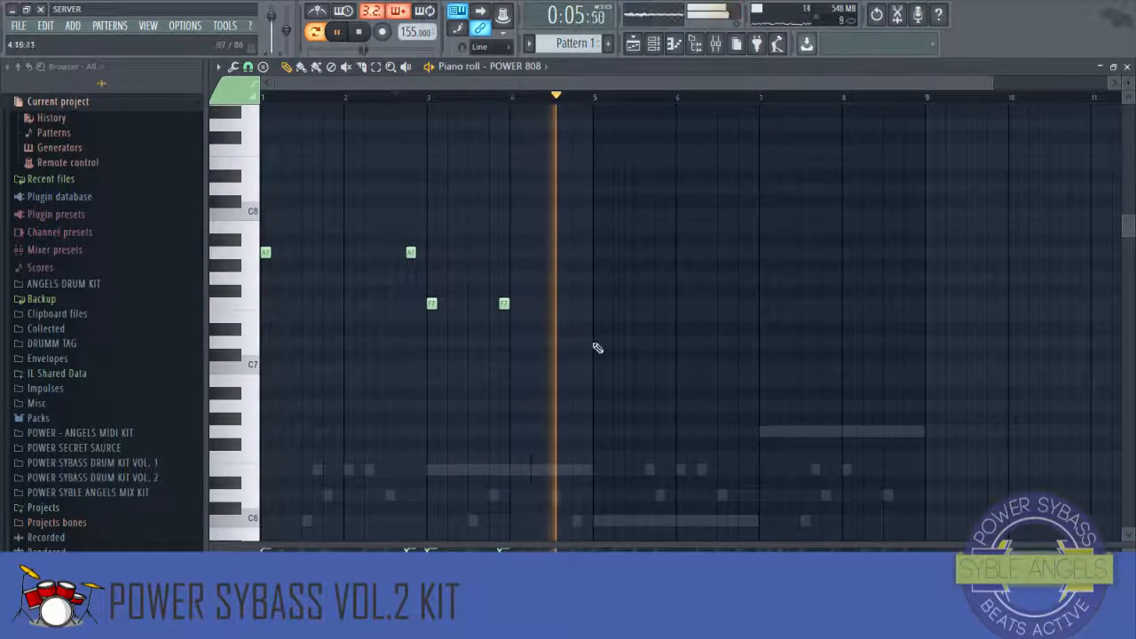
pyautogui.rightClick(505, 304)
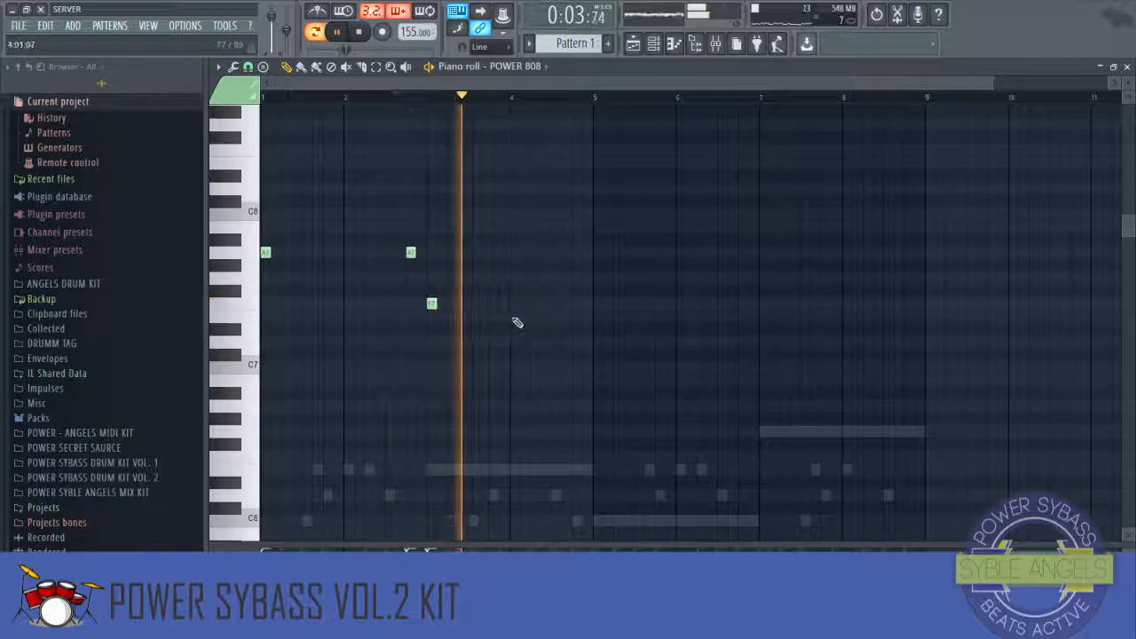
pyautogui.press('space')
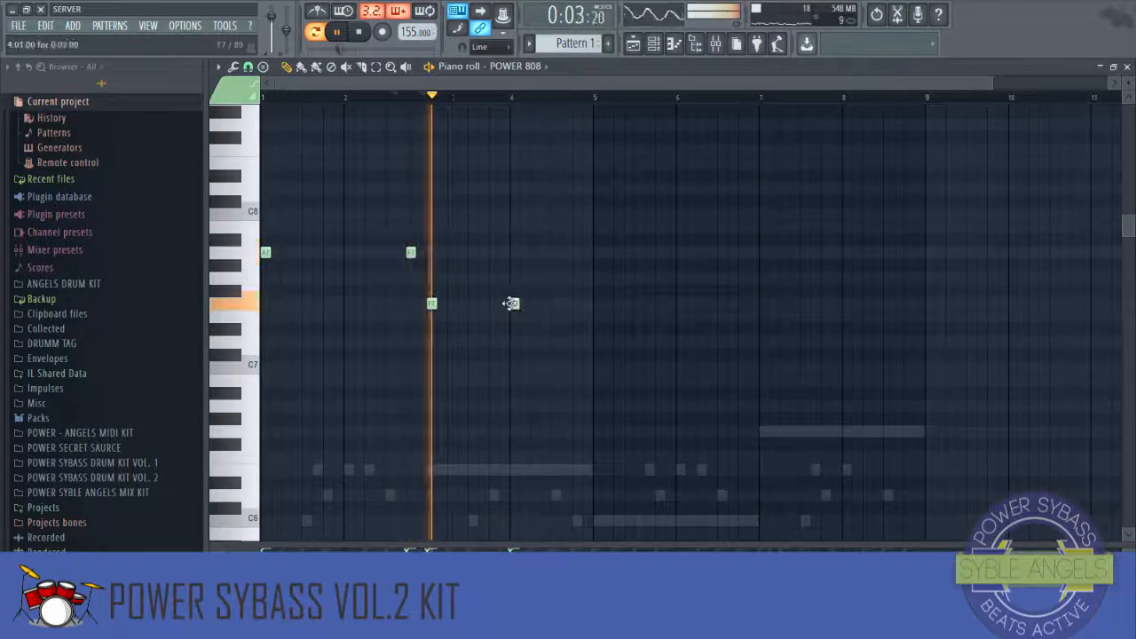
pyautogui.click(514, 304)
pyautogui.click(493, 304)
pyautogui.rightClick(514, 303)
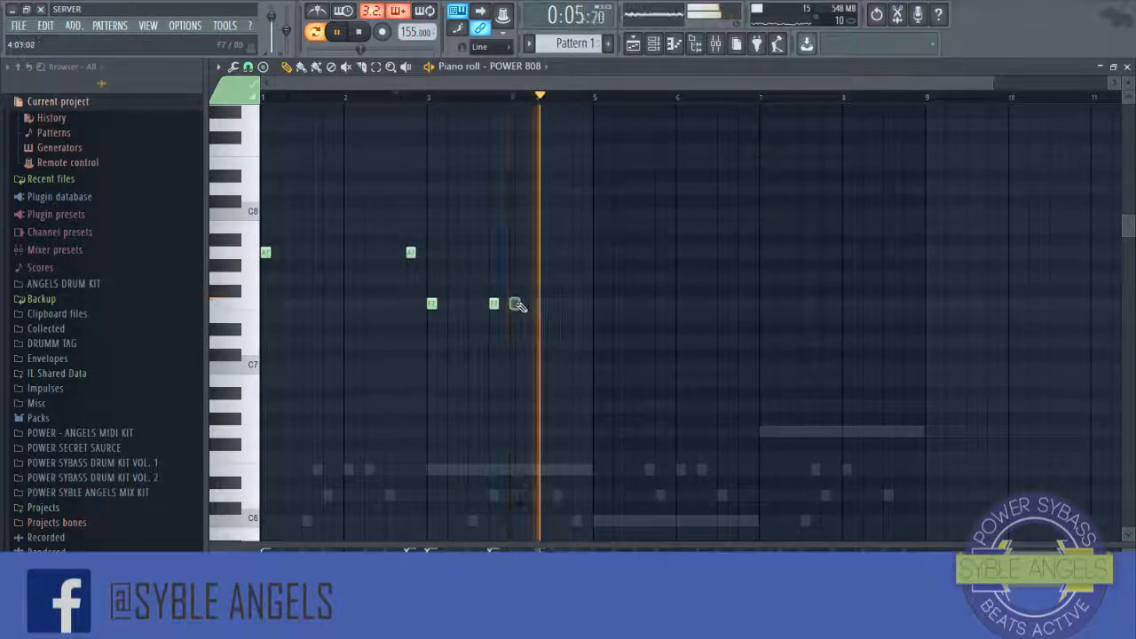
pyautogui.moveTo(495, 303); pyautogui.dragTo(503, 304)
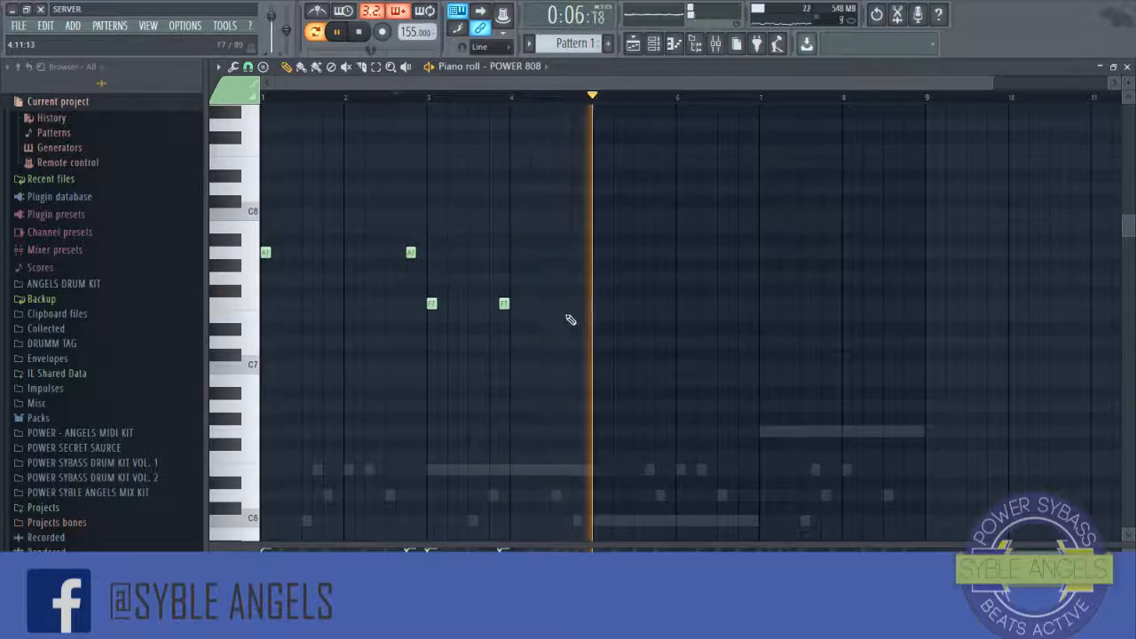
# Step: Play the 808 pattern and add a C8 note late in bar 5
pyautogui.press('space')
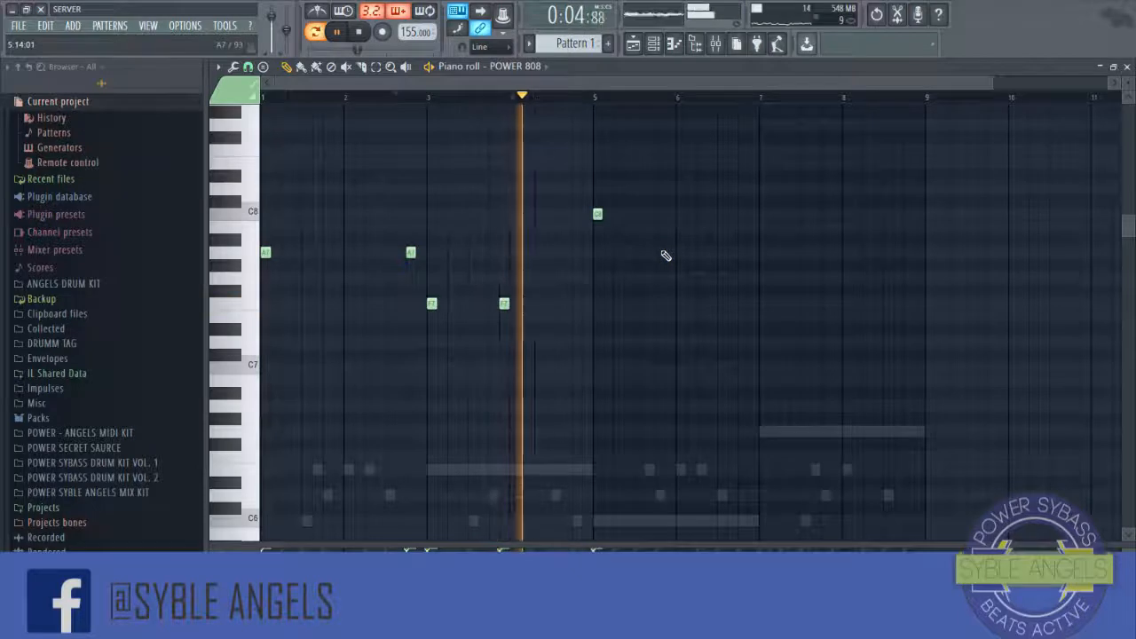
pyautogui.press('space')
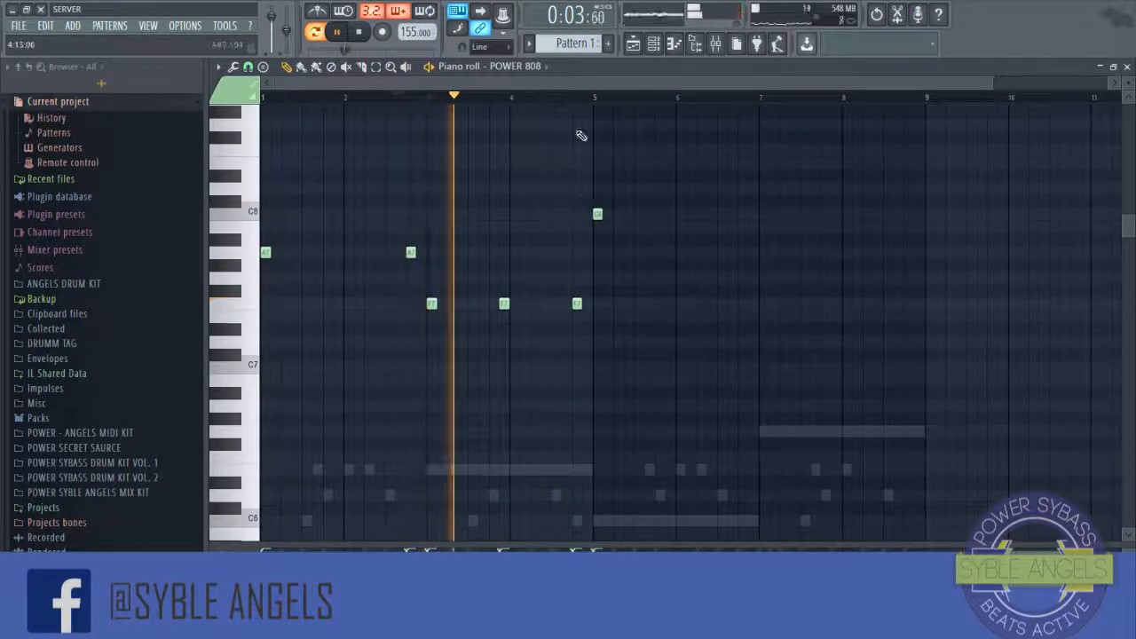
pyautogui.click(569, 96)
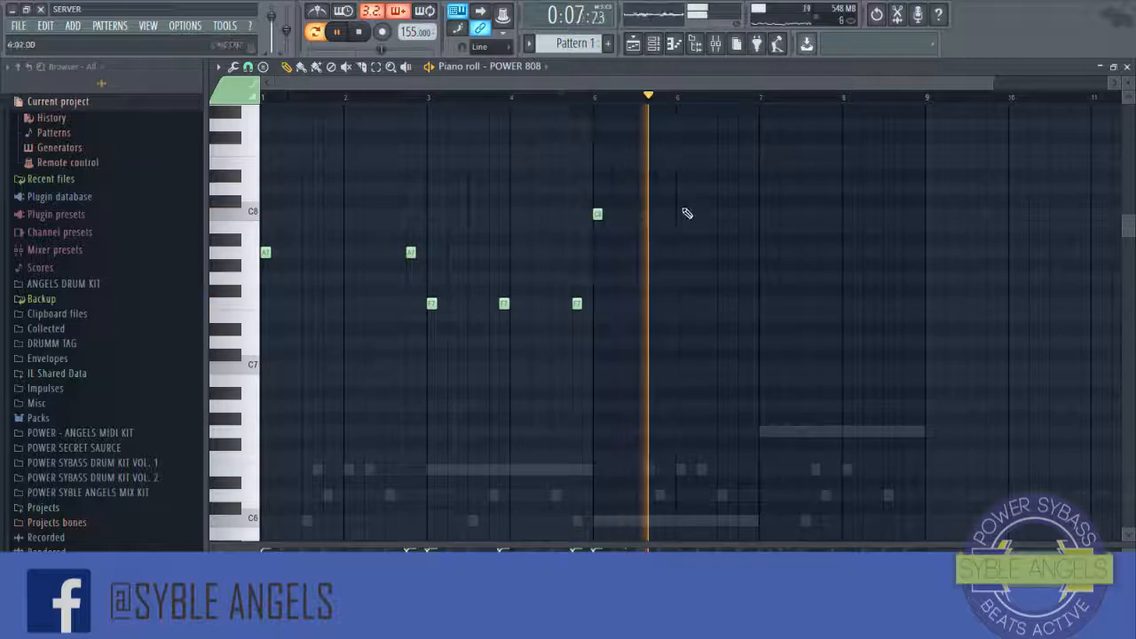
pyautogui.press('space')
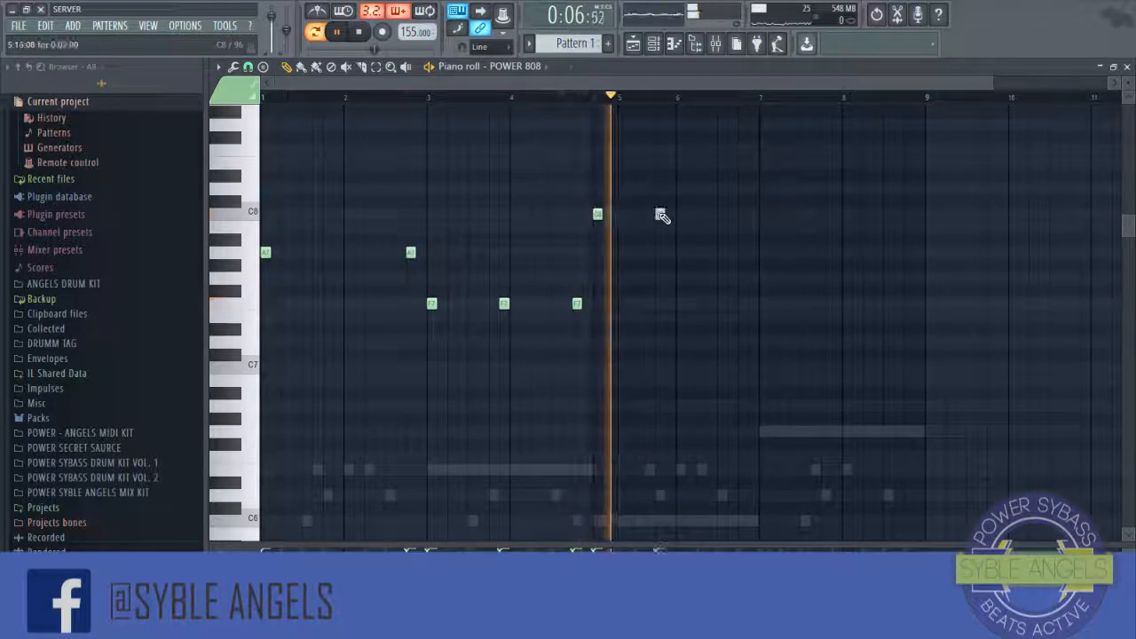
pyautogui.click(661, 214)
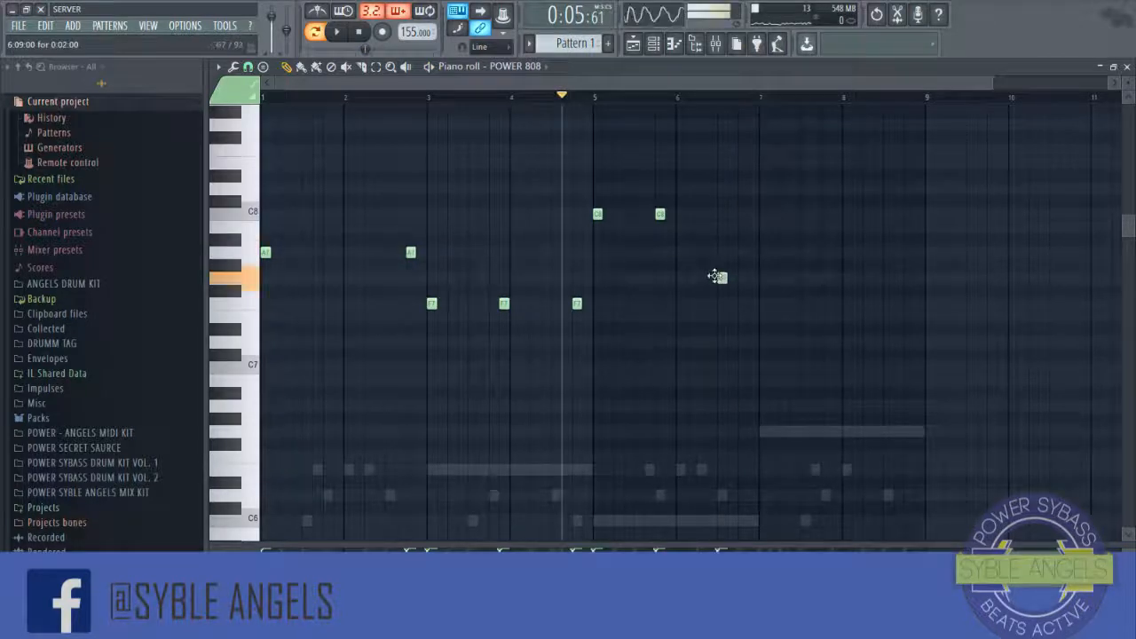
pyautogui.press('space')
pyautogui.scroll(3, 750, 113)
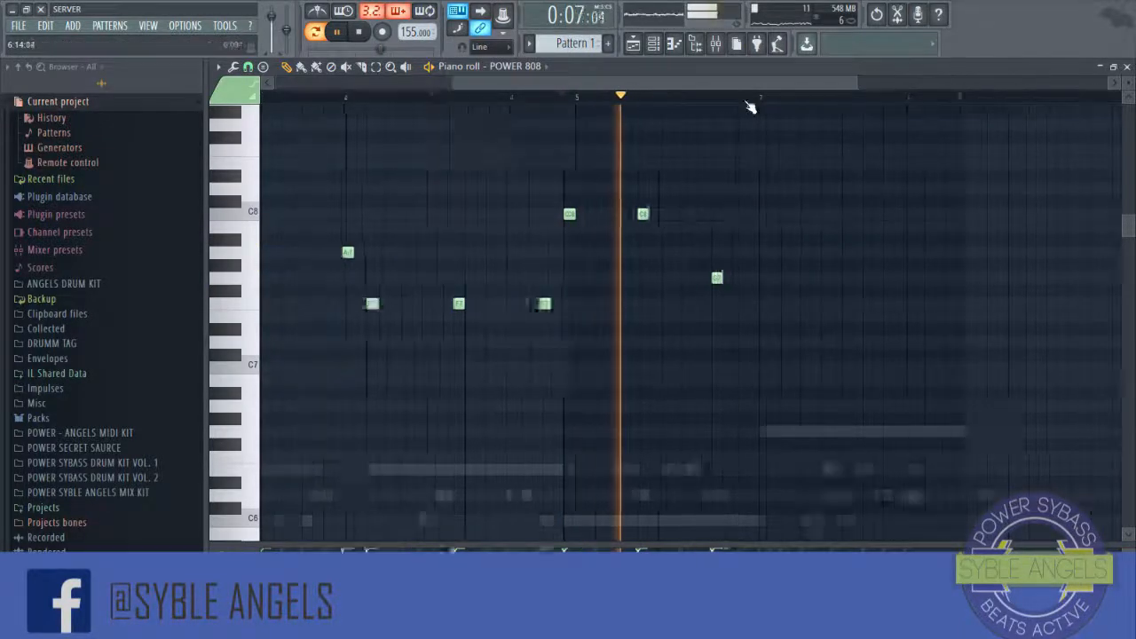
# Step: Delete the F7 808 note late in bar 6 and play the pattern
pyautogui.rightClick(703, 279)
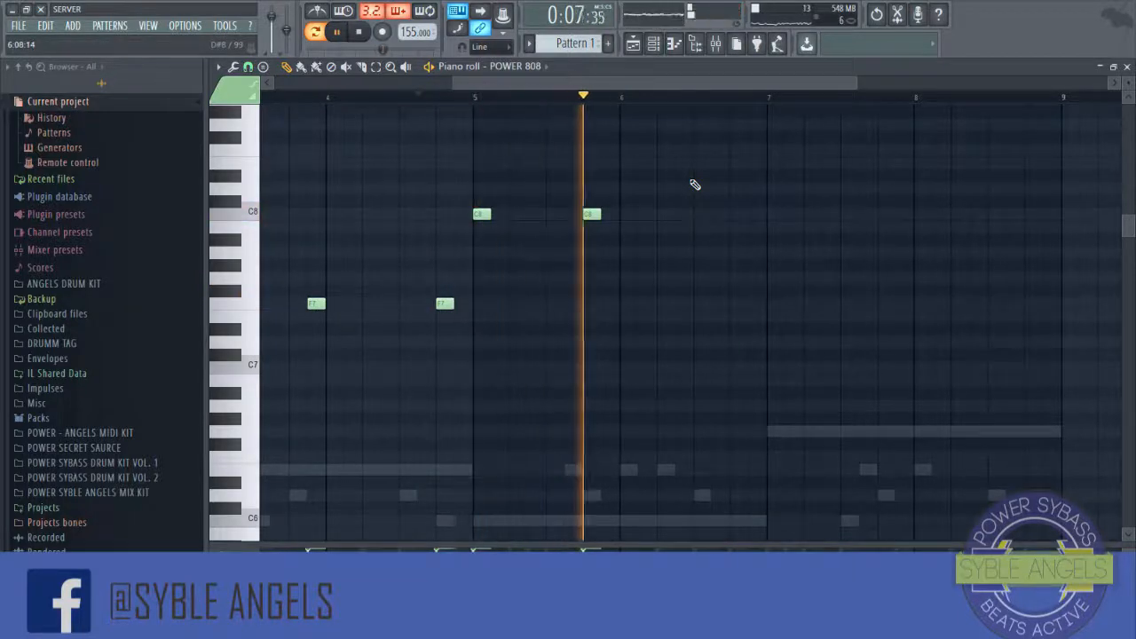
pyautogui.press('space')
# Step: Place C8 and F7 808 notes at the start of bar 7, nudging the C8 note slightly earlier
pyautogui.click(757, 254)
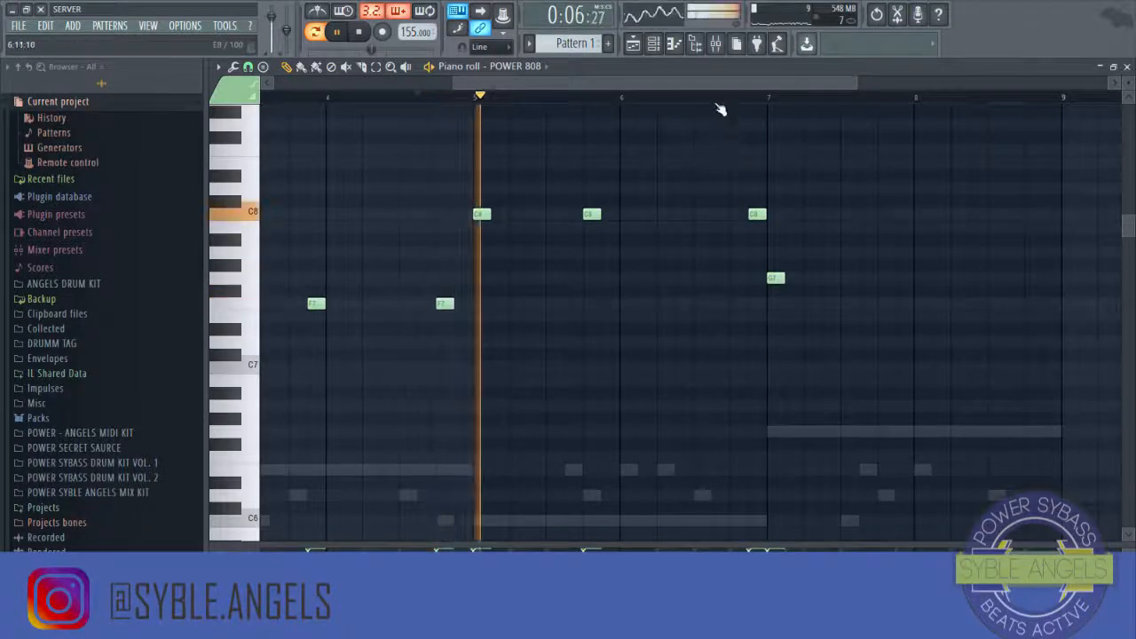
pyautogui.scroll(-2, 719, 104)
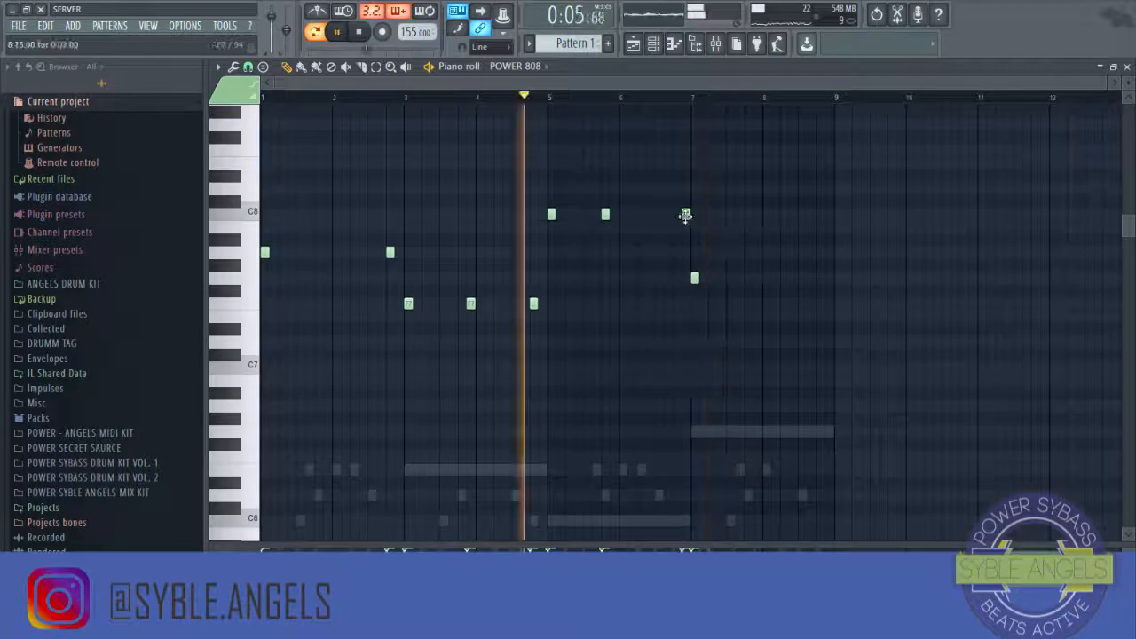
pyautogui.moveTo(685, 215); pyautogui.dragTo(675, 216)
pyautogui.scroll(-2, 761, 265)
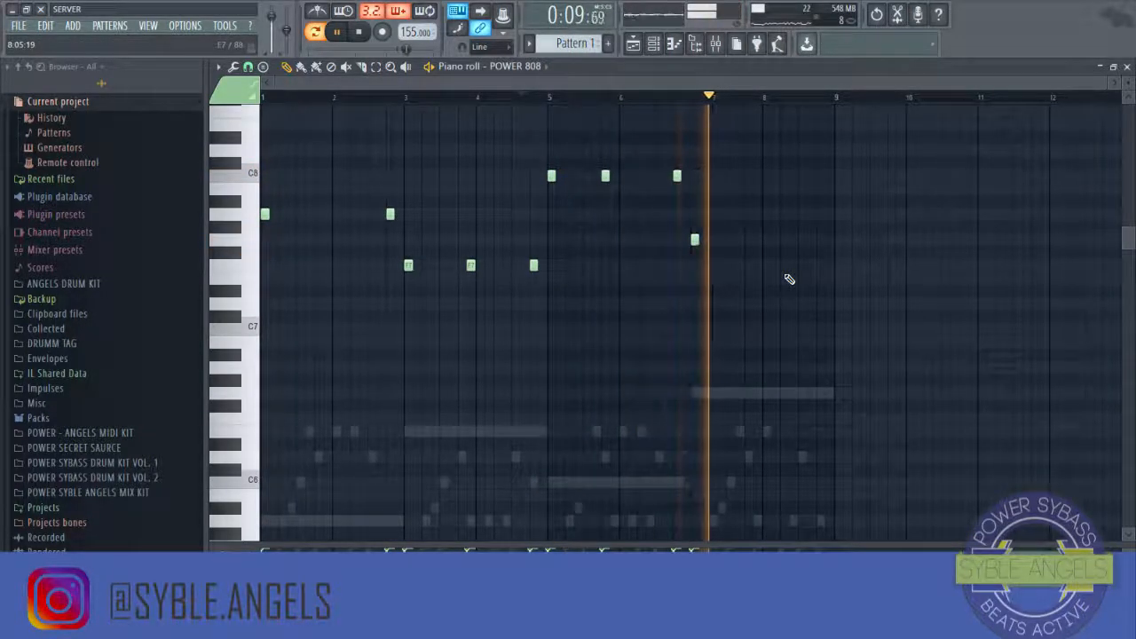
# Step: Add an F7 808 note in bar 8 and move it slightly earlier
pyautogui.click(758, 240)
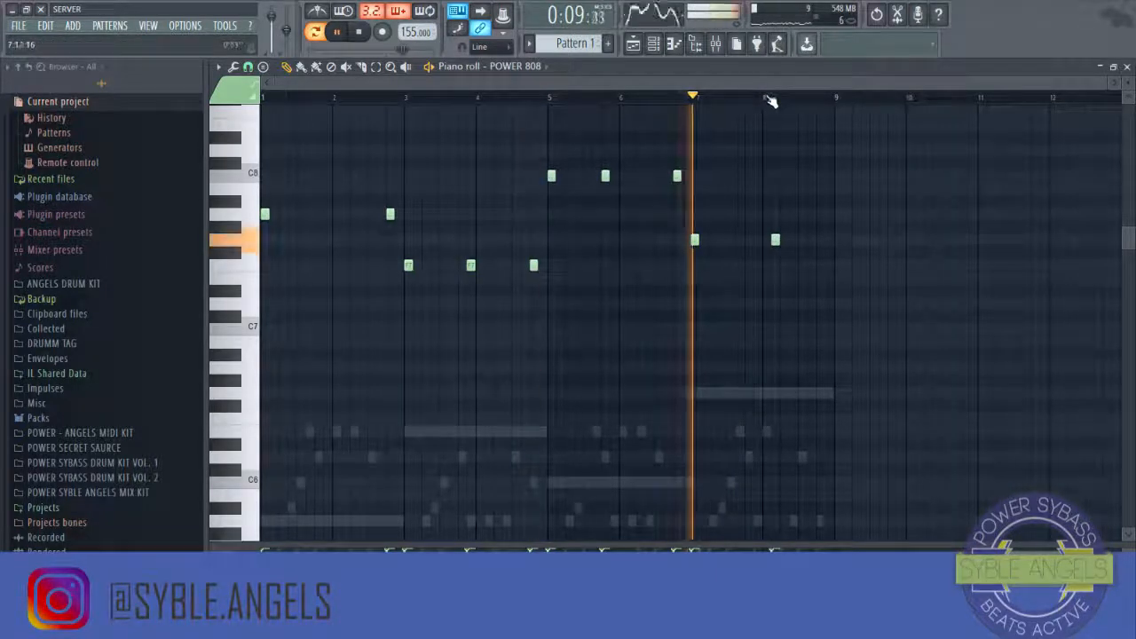
pyautogui.scroll(3, 765, 177)
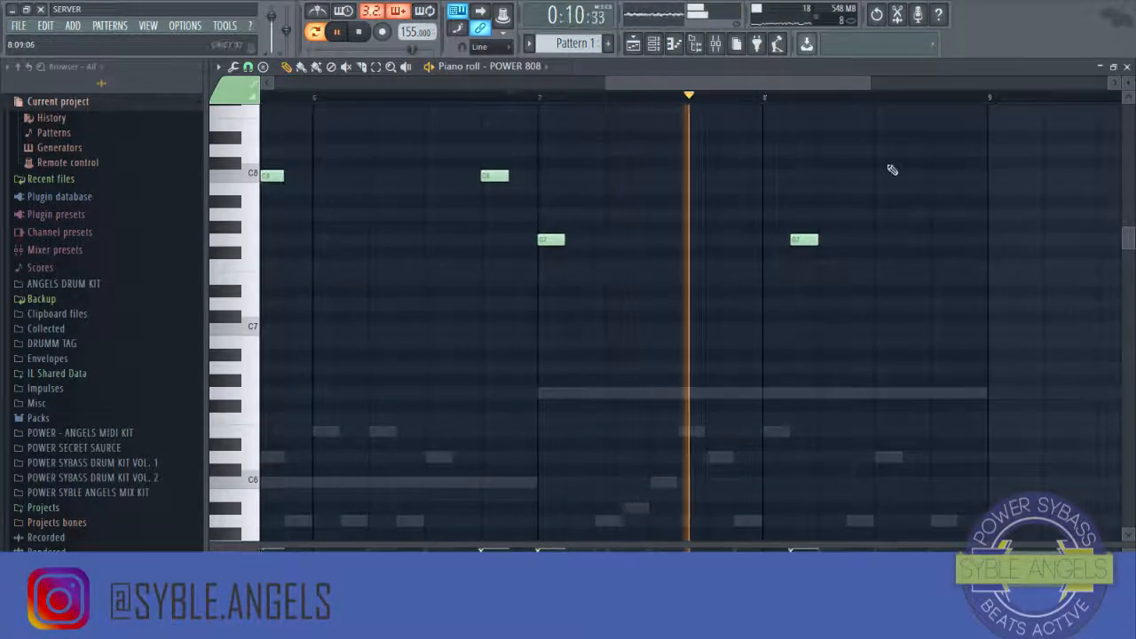
pyautogui.moveTo(775, 246); pyautogui.dragTo(740, 236)
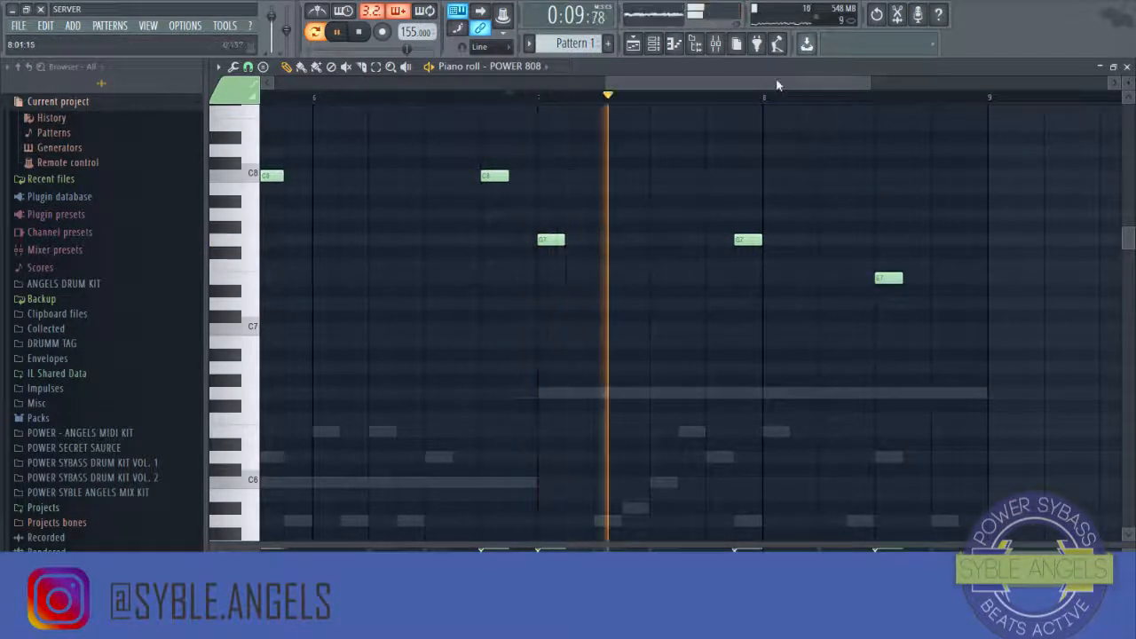
# Step: Scroll through and play back the 808 pattern around bars 6 to 8
pyautogui.moveTo(776, 83); pyautogui.dragTo(806, 82)
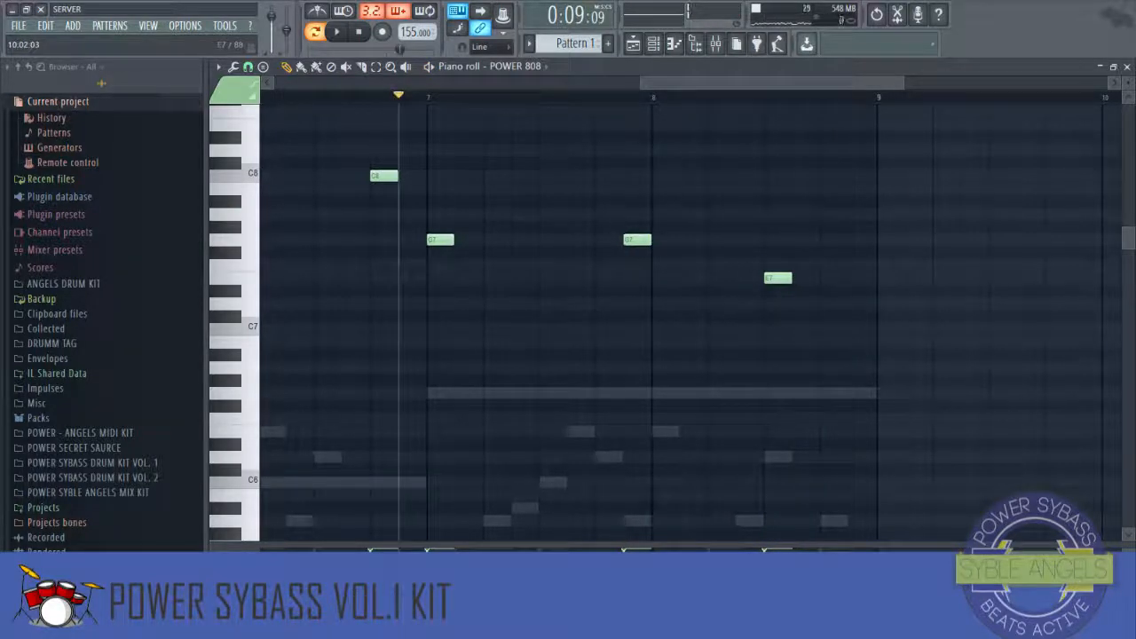
pyautogui.click(346, 40)
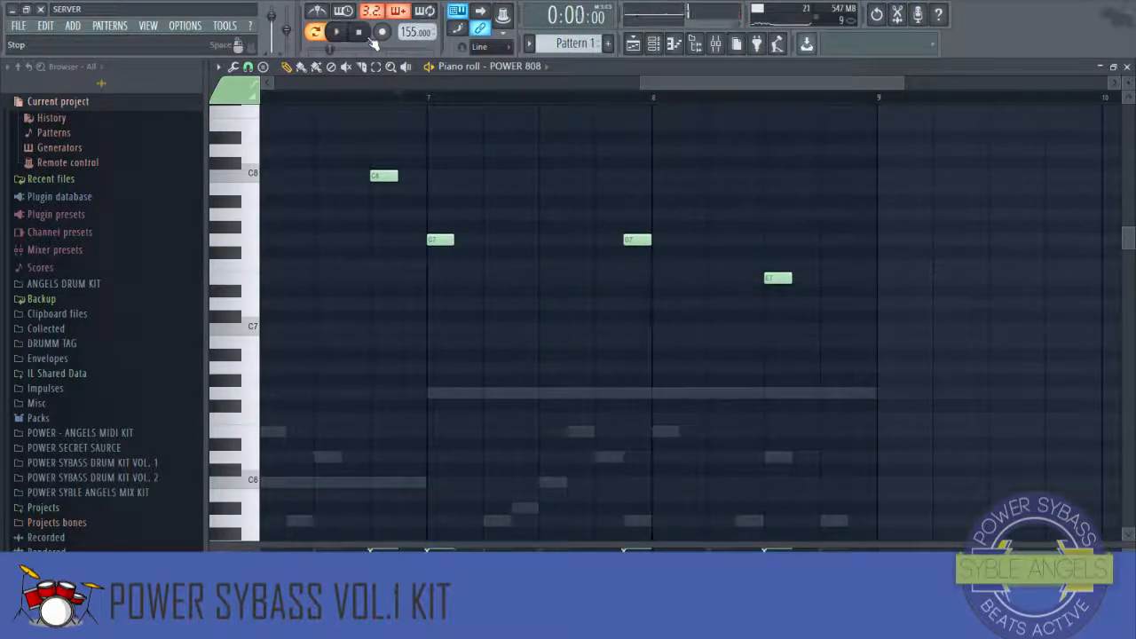
pyautogui.scroll(-3, 716, 97)
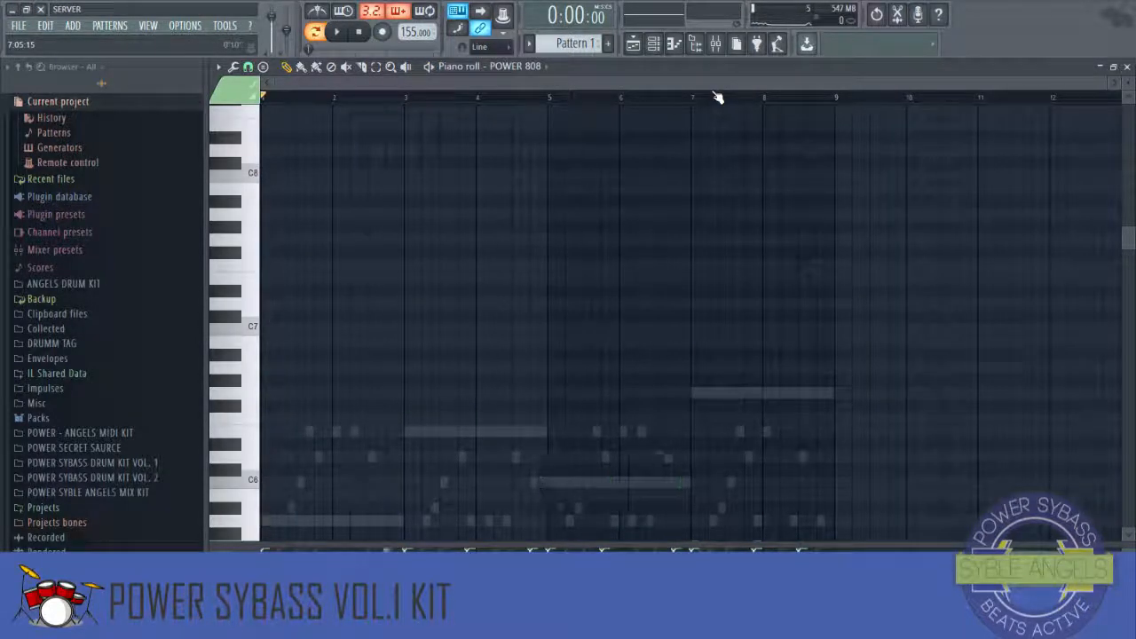
pyautogui.scroll(-10, 559, 282)
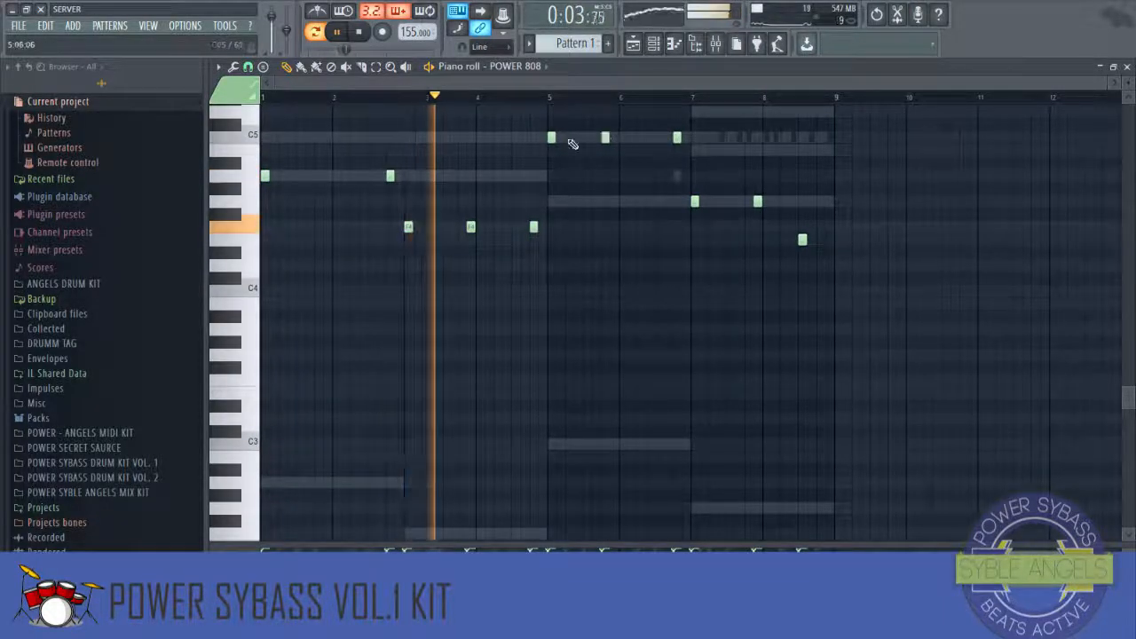
pyautogui.scroll(2, 532, 149)
pyautogui.scroll(1, 532, 148)
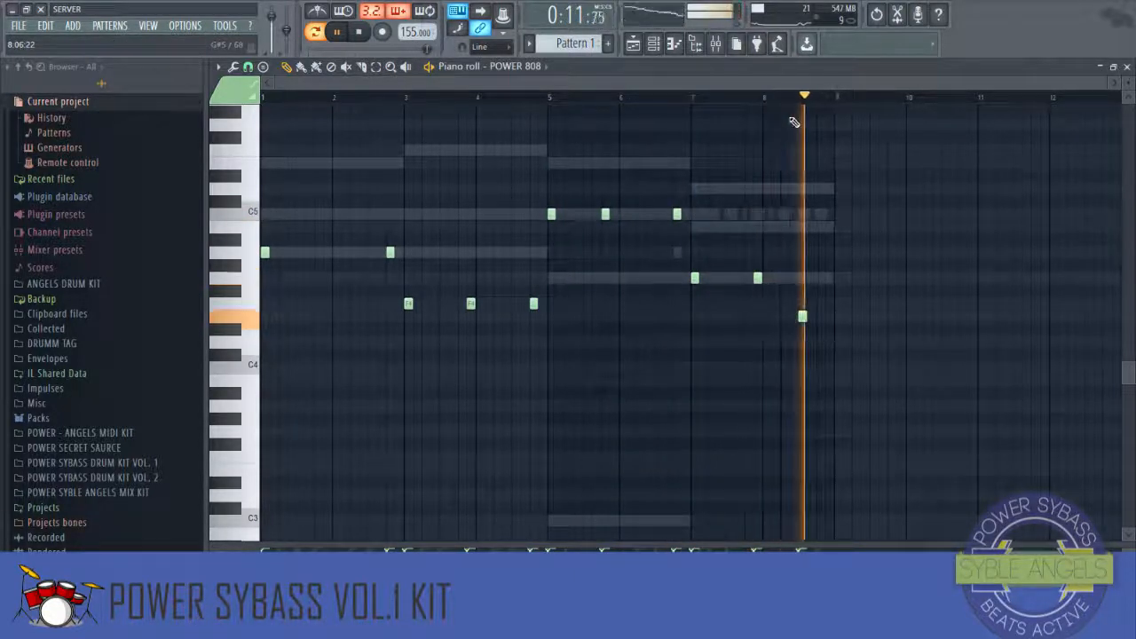
pyautogui.click(755, 97)
pyautogui.scroll(3, 783, 102)
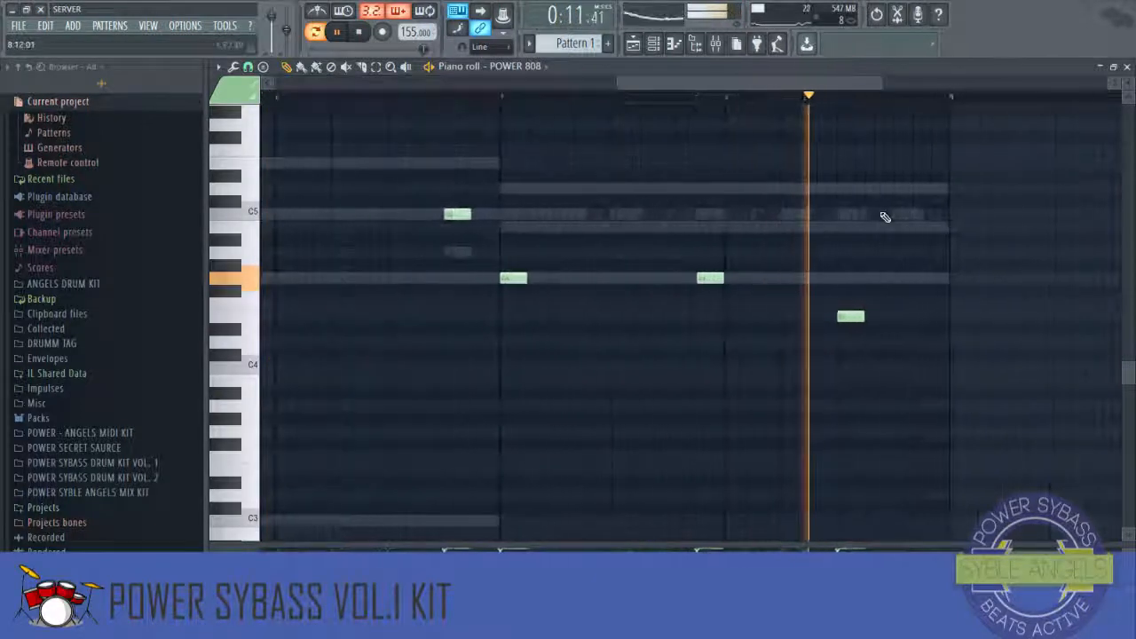
# Step: Play the pattern and shift the lowest 808 note in bar 8 slightly later
pyautogui.press('space')
pyautogui.press('space')
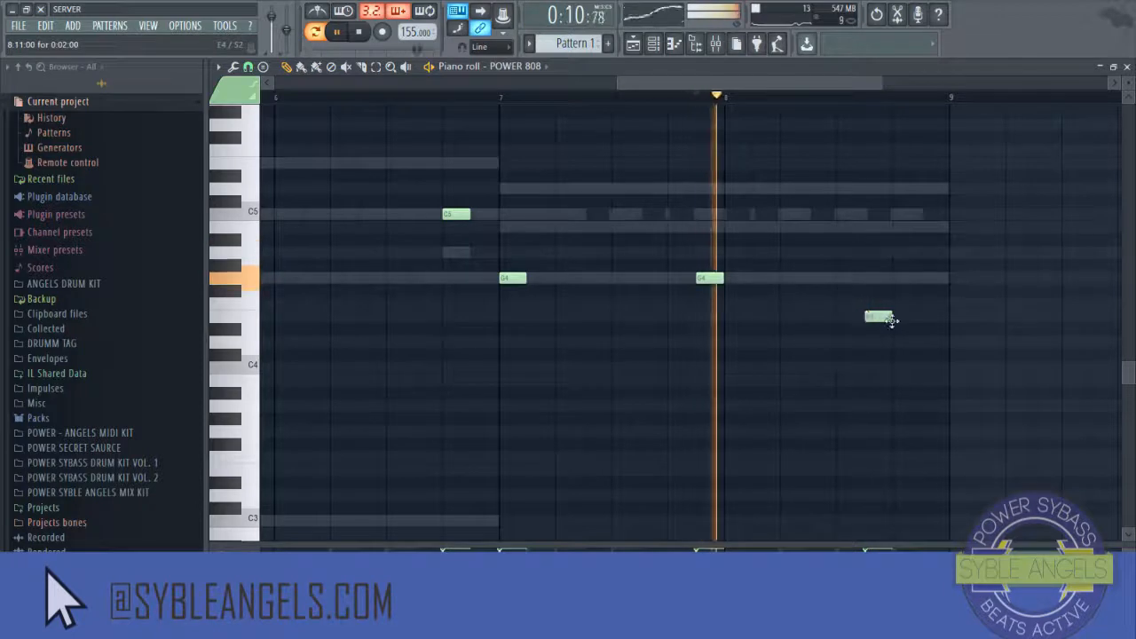
pyautogui.moveTo(892, 321); pyautogui.dragTo(920, 317)
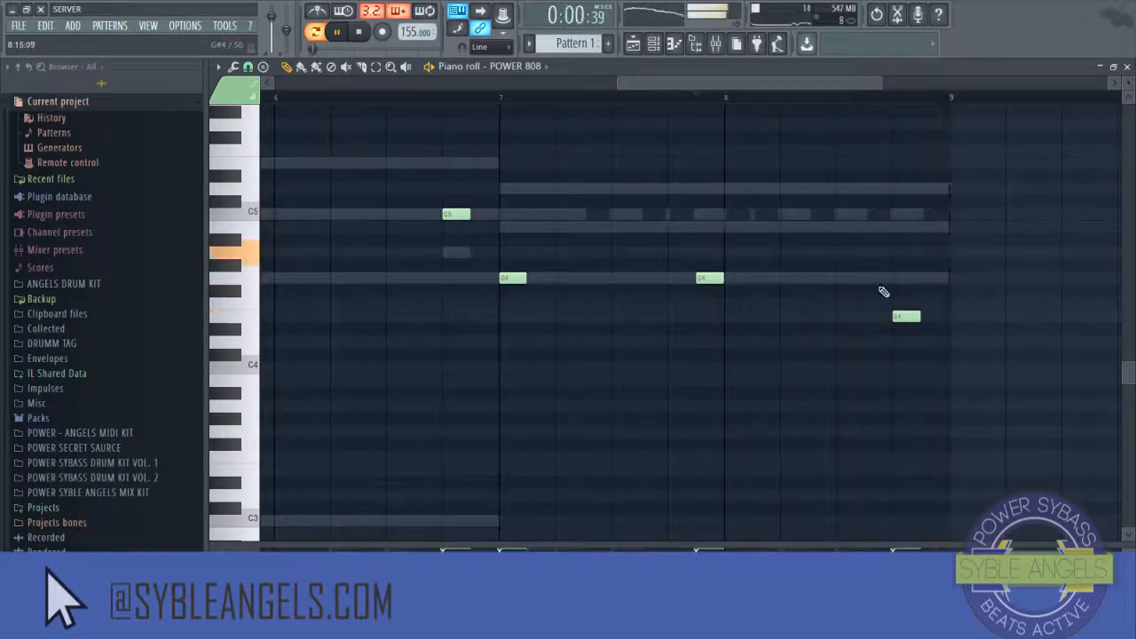
pyautogui.click(866, 318)
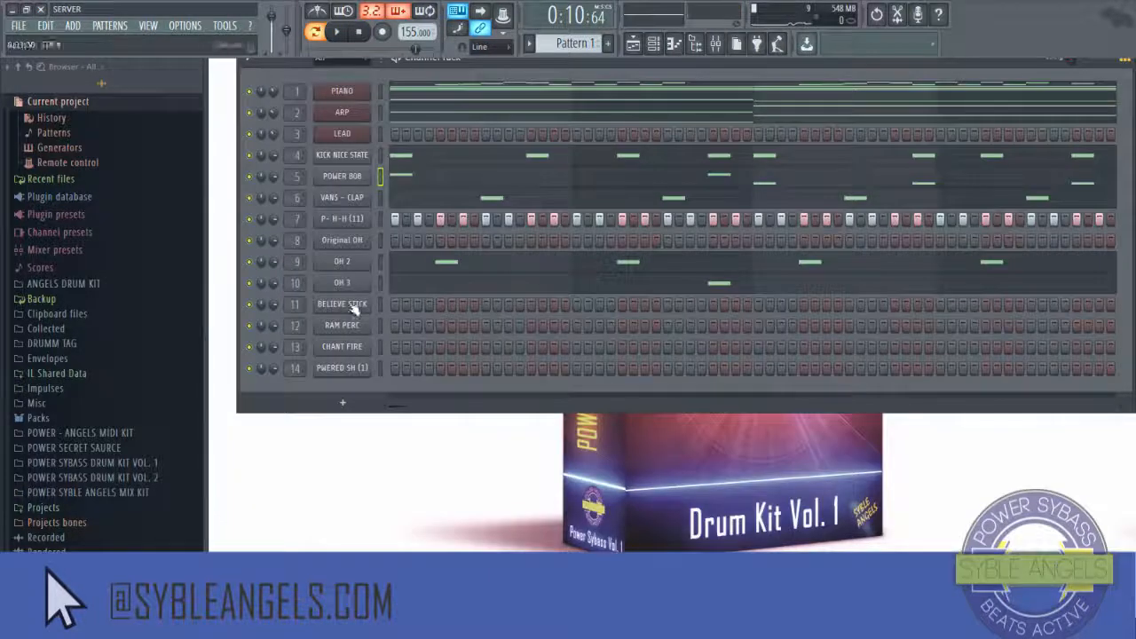
# Step: Check the BELIEVE STICK channel settings, then open that channel in the piano roll
pyautogui.click(353, 304)
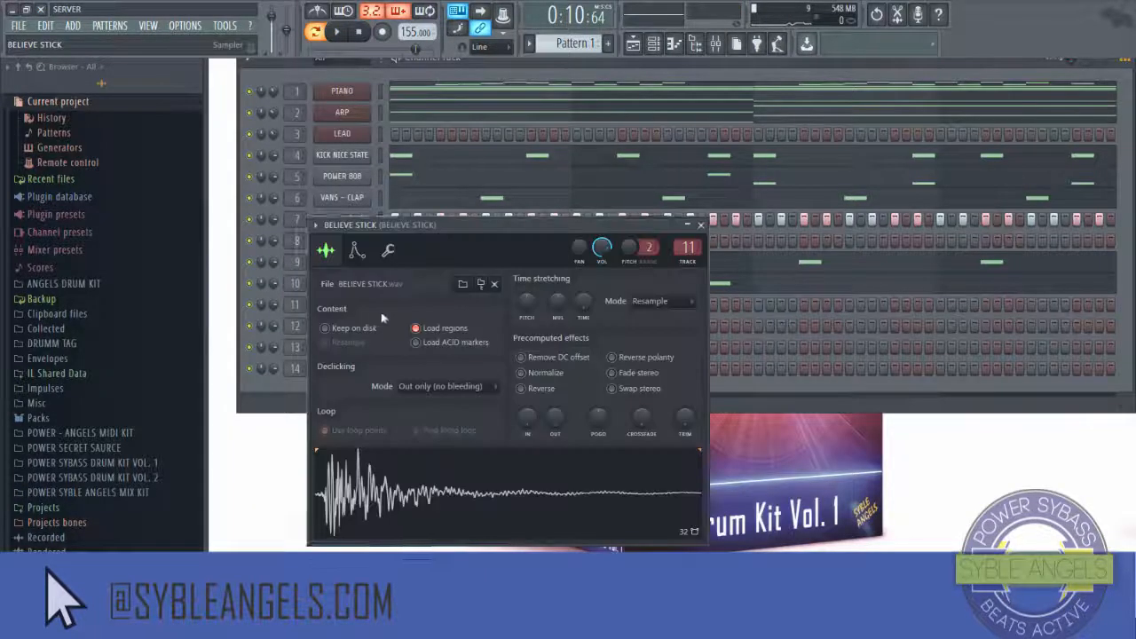
pyautogui.click(701, 224)
pyautogui.rightClick(373, 304)
pyautogui.click(395, 309)
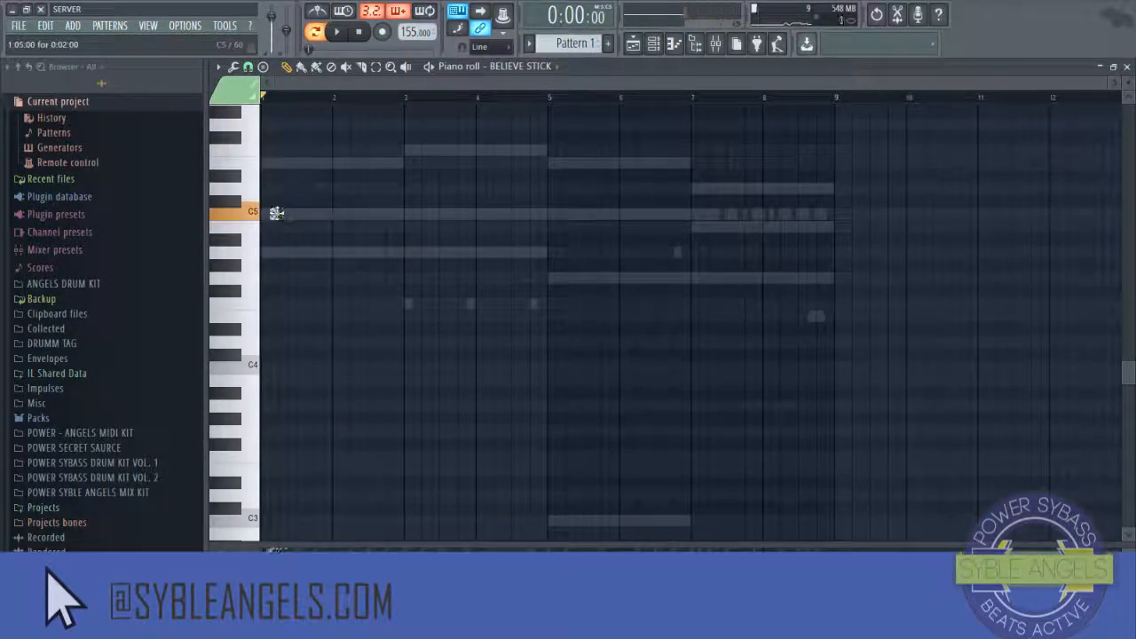
# Step: Play the BELIEVE STICK pattern and add a C5 note in the second half of bar 2
pyautogui.press('space')
pyautogui.press('space')
pyautogui.press('space')
pyautogui.scroll(4, 286, 101)
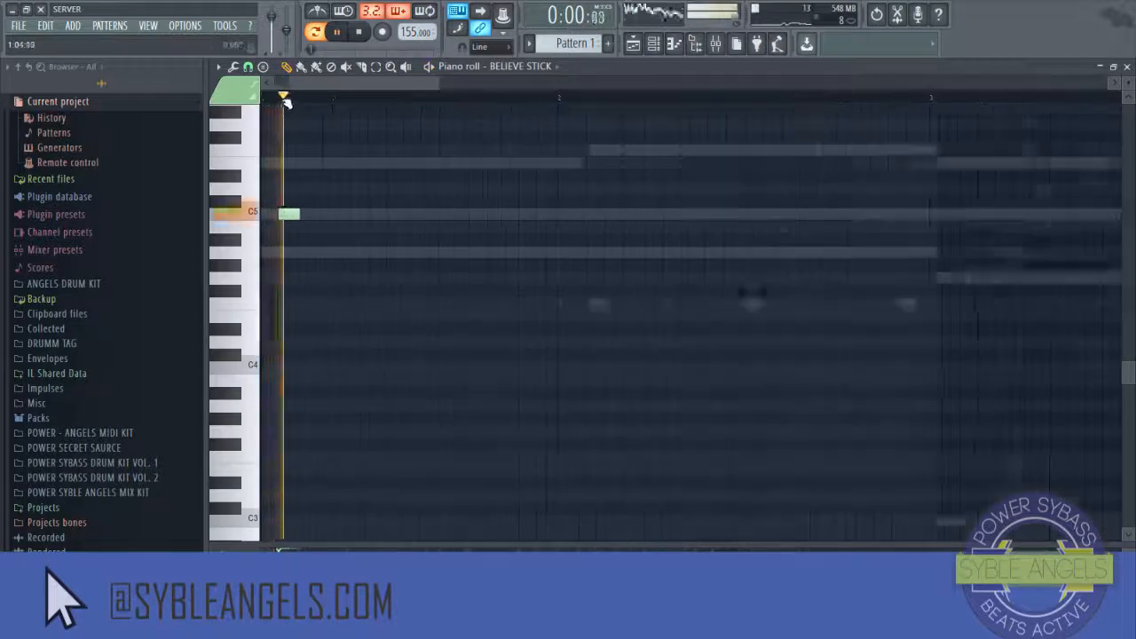
pyautogui.press('space')
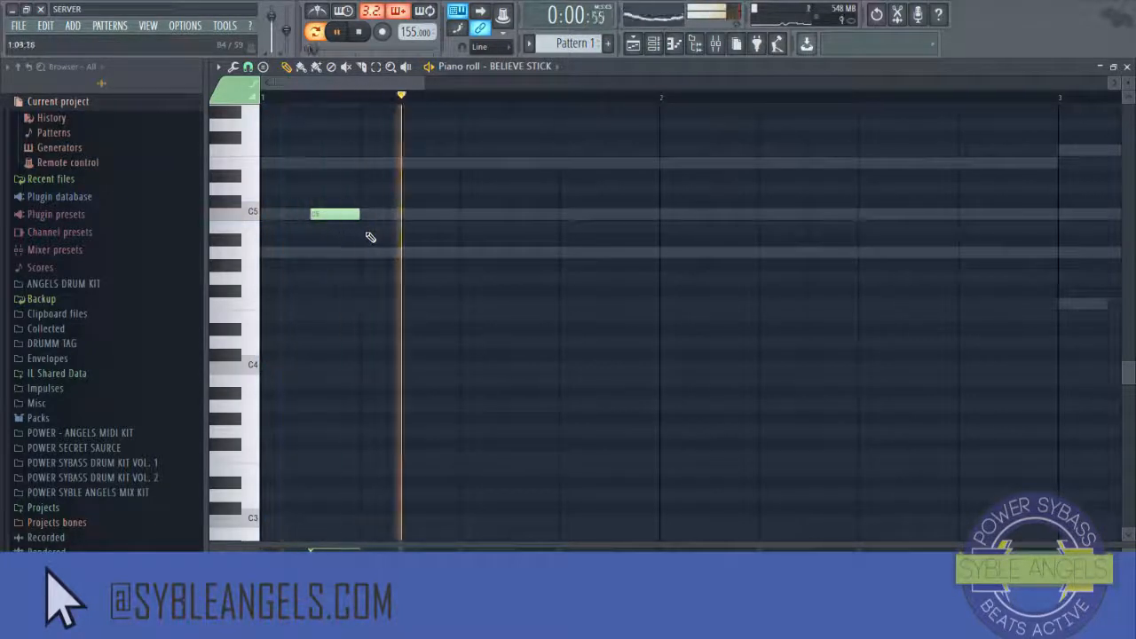
pyautogui.click(787, 213)
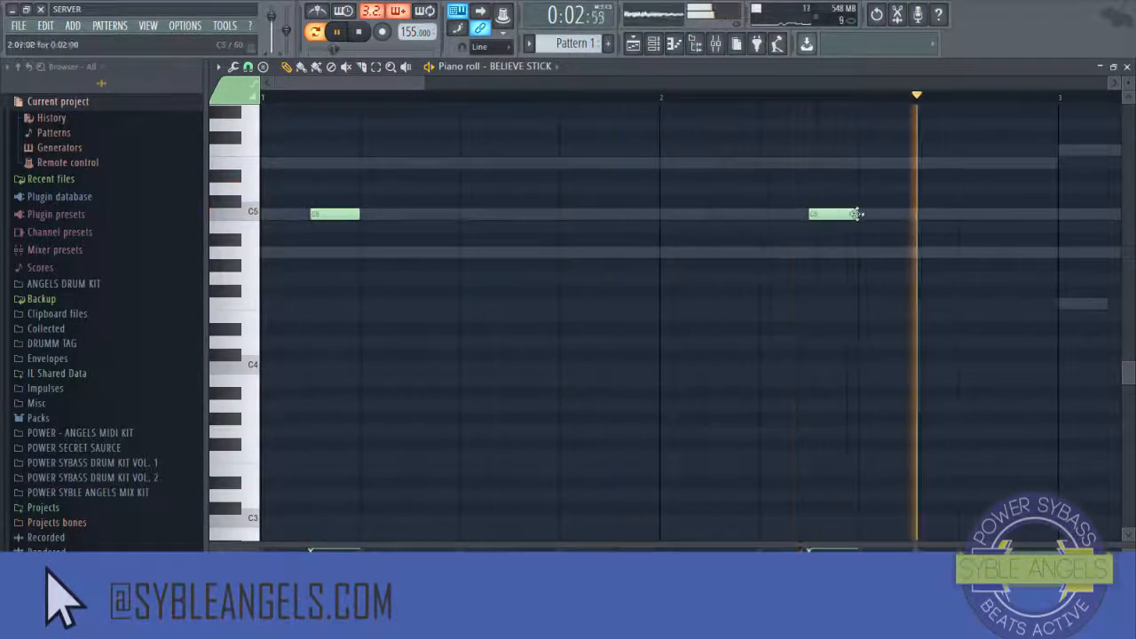
# Step: Add two close C5 BELIEVE STICK notes late in bar 4
pyautogui.scroll(-4, 434, 105)
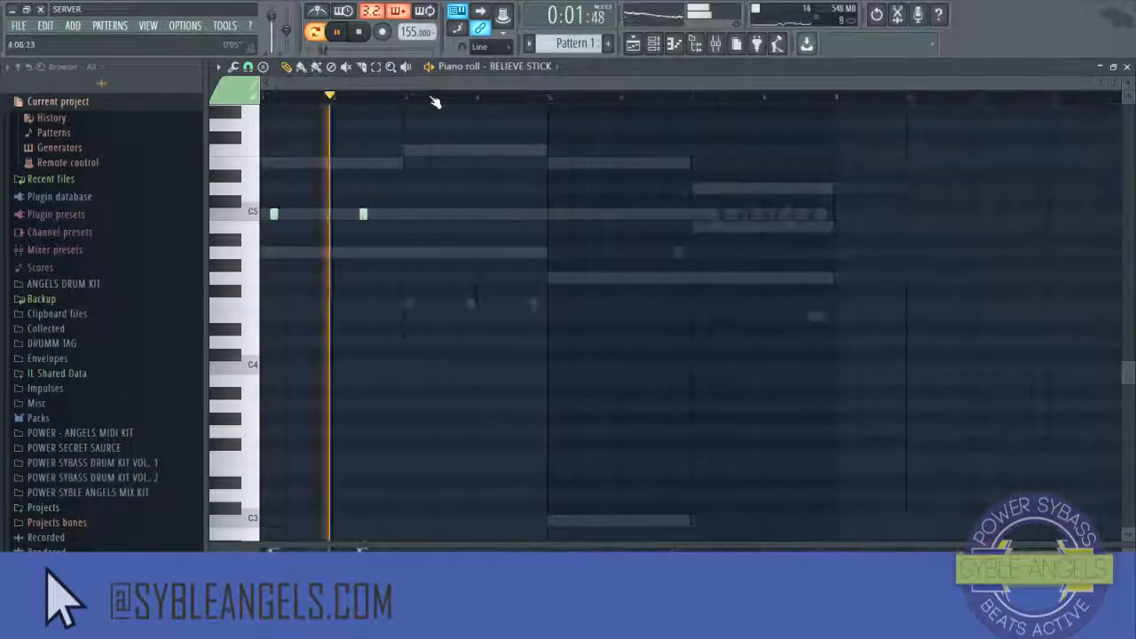
pyautogui.scroll(4, 434, 104)
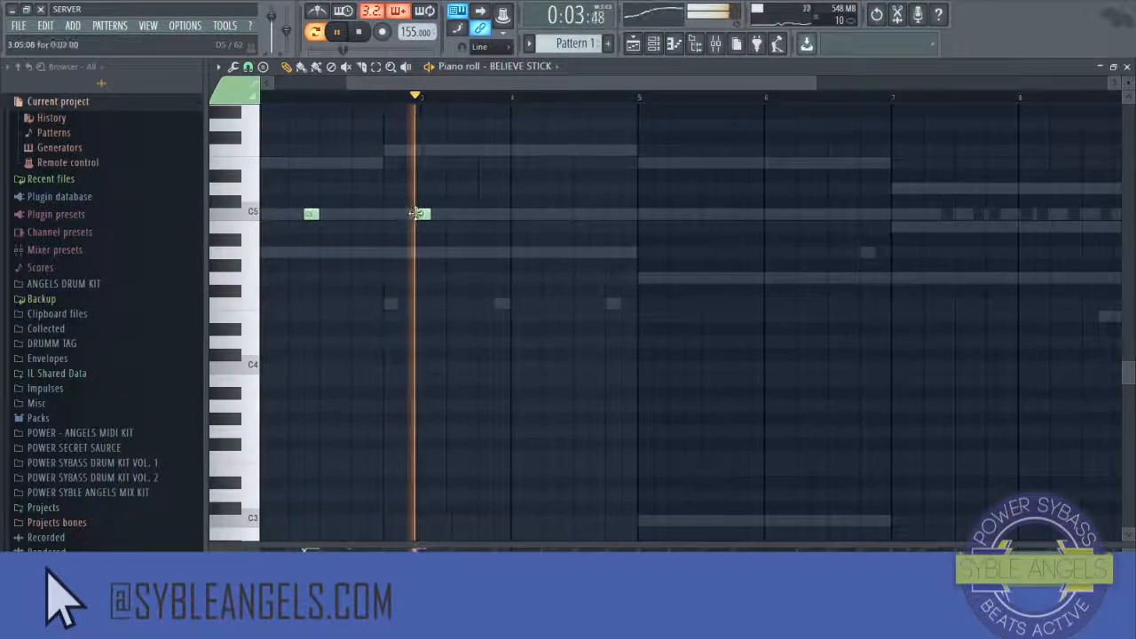
pyautogui.press('space')
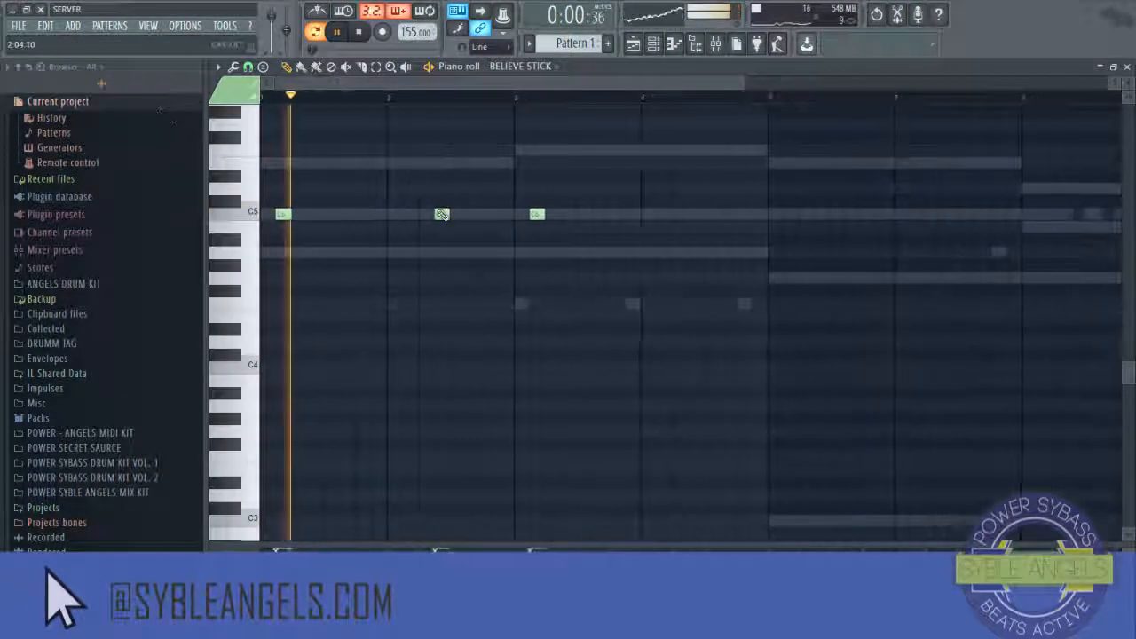
pyautogui.scroll(2, 507, 233)
pyautogui.click(683, 292)
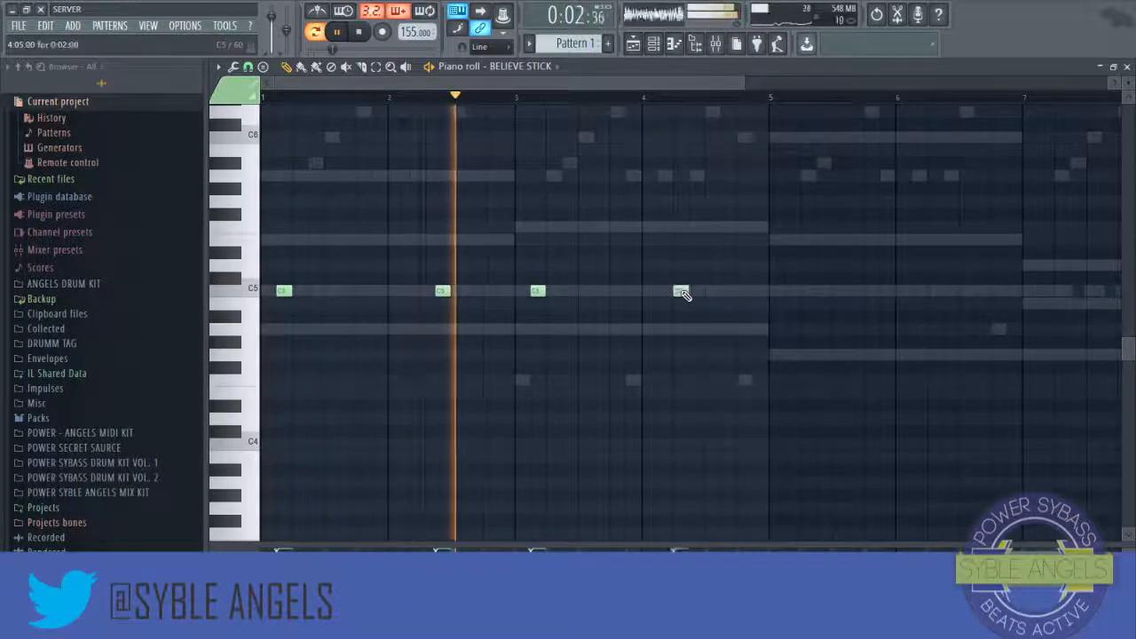
pyautogui.moveTo(682, 292); pyautogui.dragTo(714, 291)
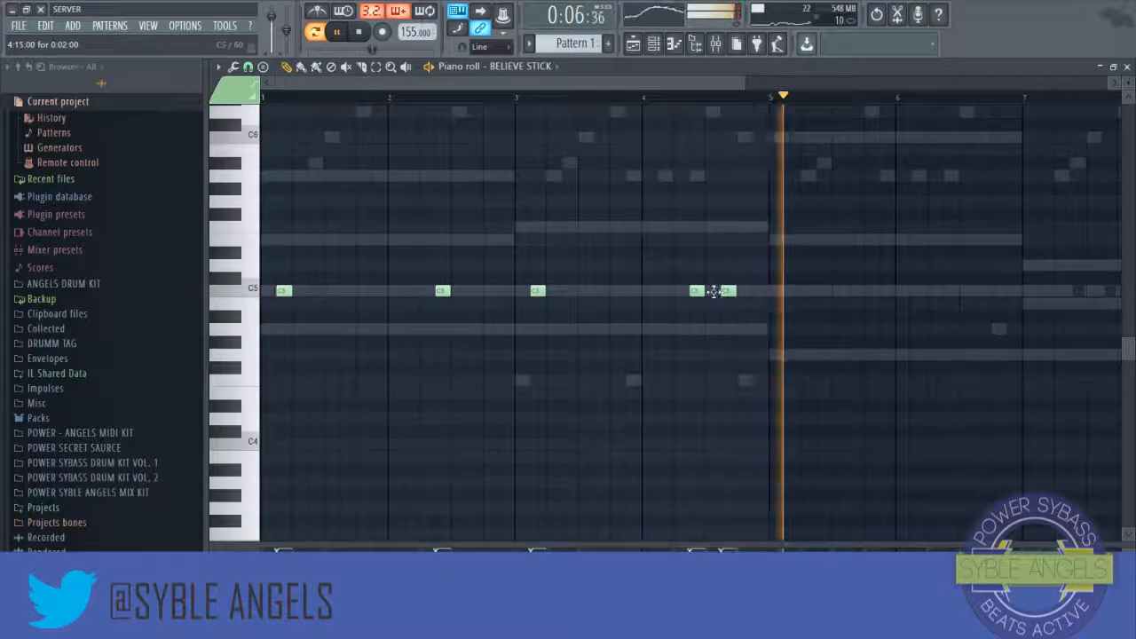
# Step: Select the BELIEVE STICK notes of bars 1–4, duplicate them into bars 5–8, and close the piano roll
pyautogui.click(680, 104)
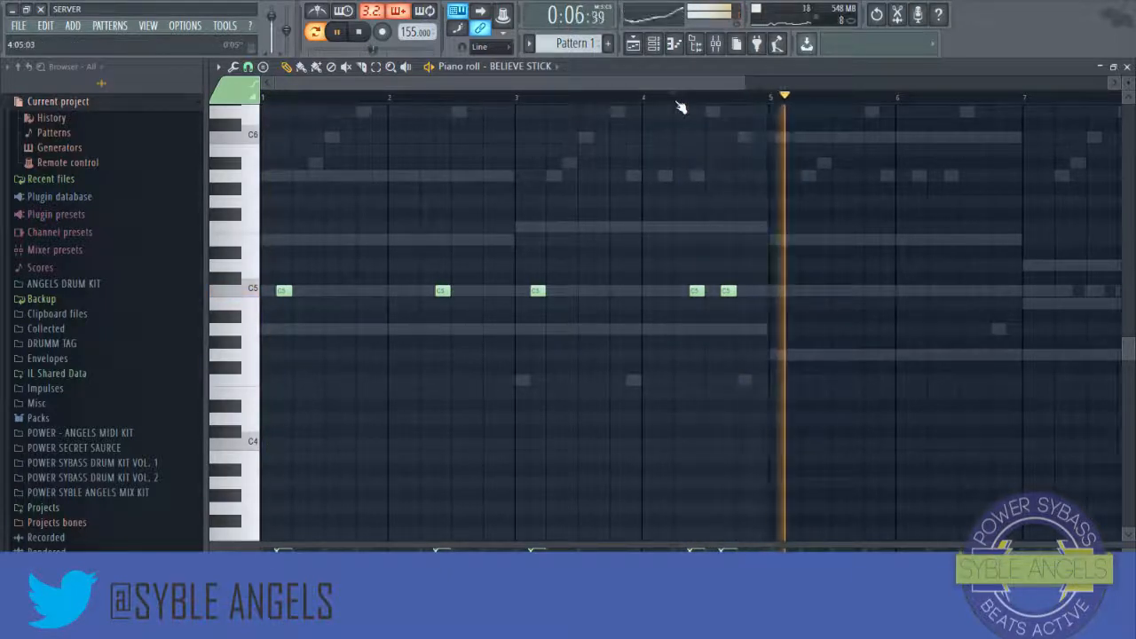
pyautogui.click(681, 104)
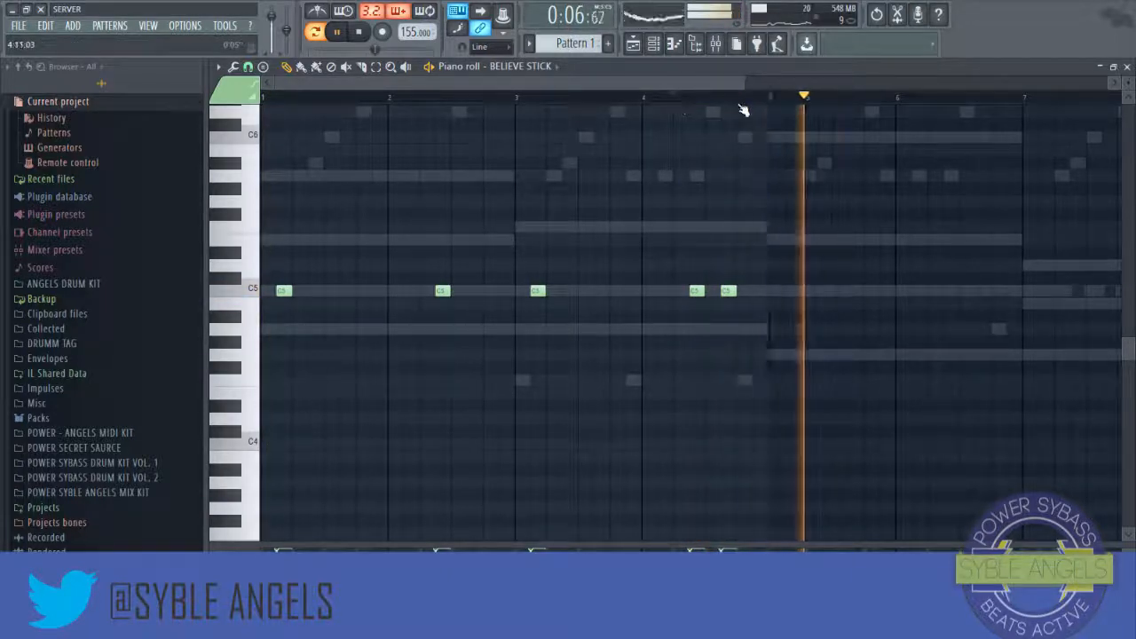
pyautogui.moveTo(749, 104); pyautogui.dragTo(295, 182)
pyautogui.hotkey('ctrl', 'b')
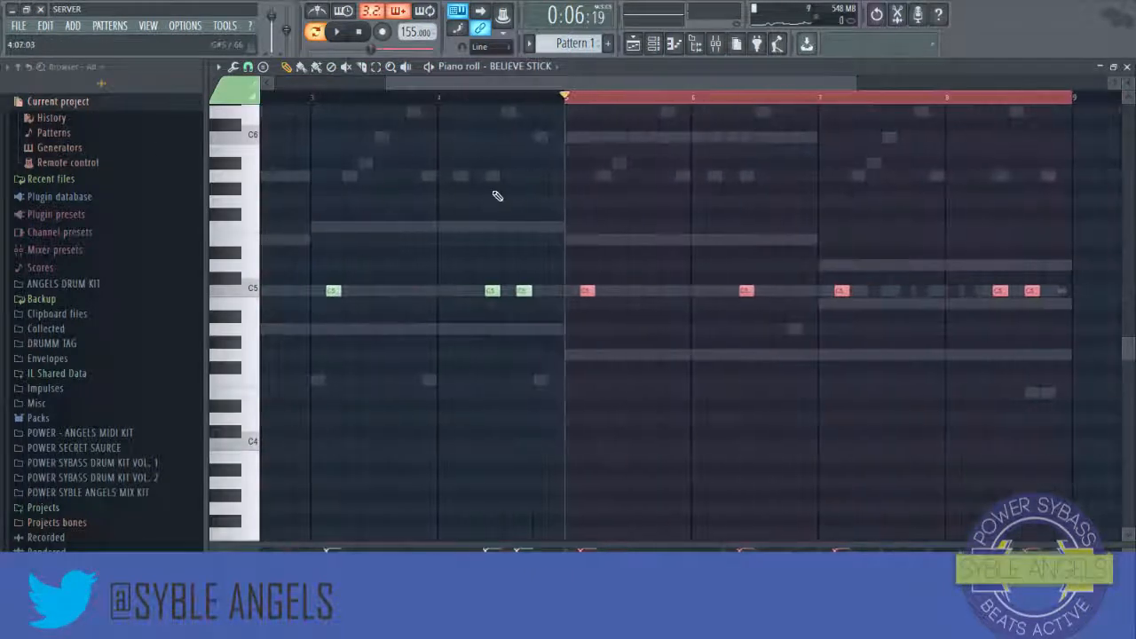
pyautogui.click(579, 98)
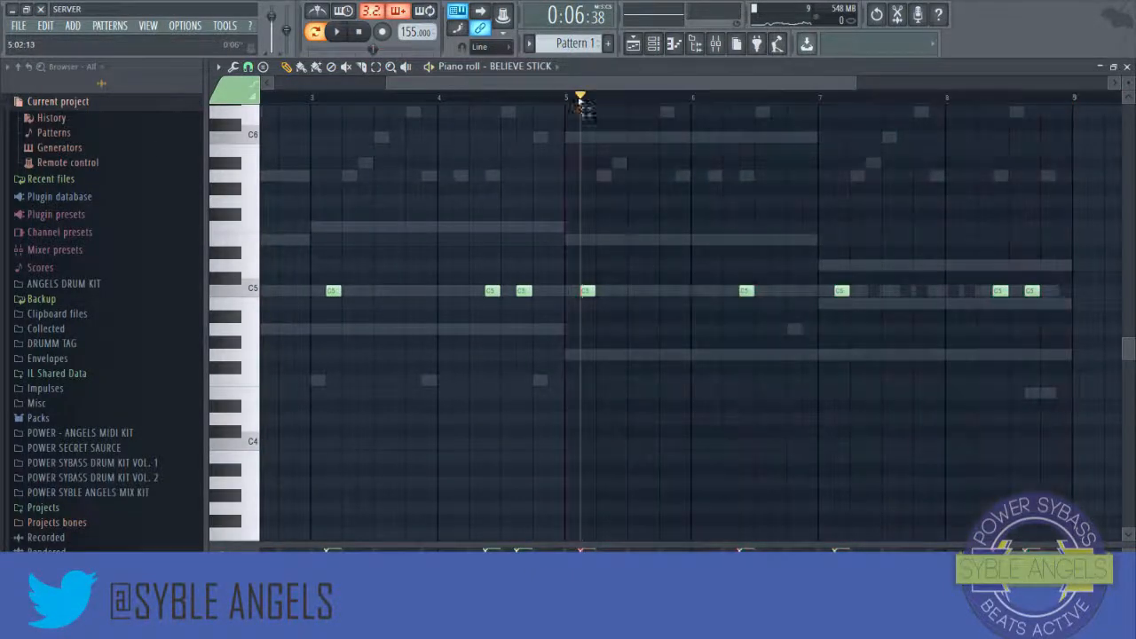
pyautogui.click(1128, 67)
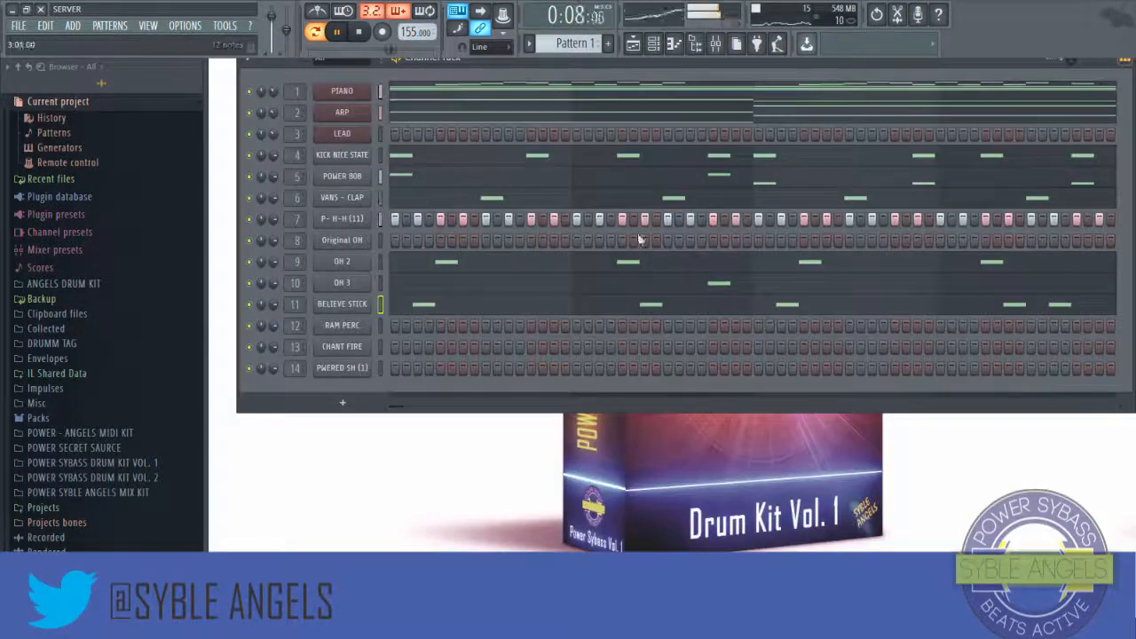
# Step: Open RAM PERC in the piano roll, keep a single C5 note late in bar 1, and add another near the end of bar 3
pyautogui.rightClick(368, 322)
pyautogui.click(388, 328)
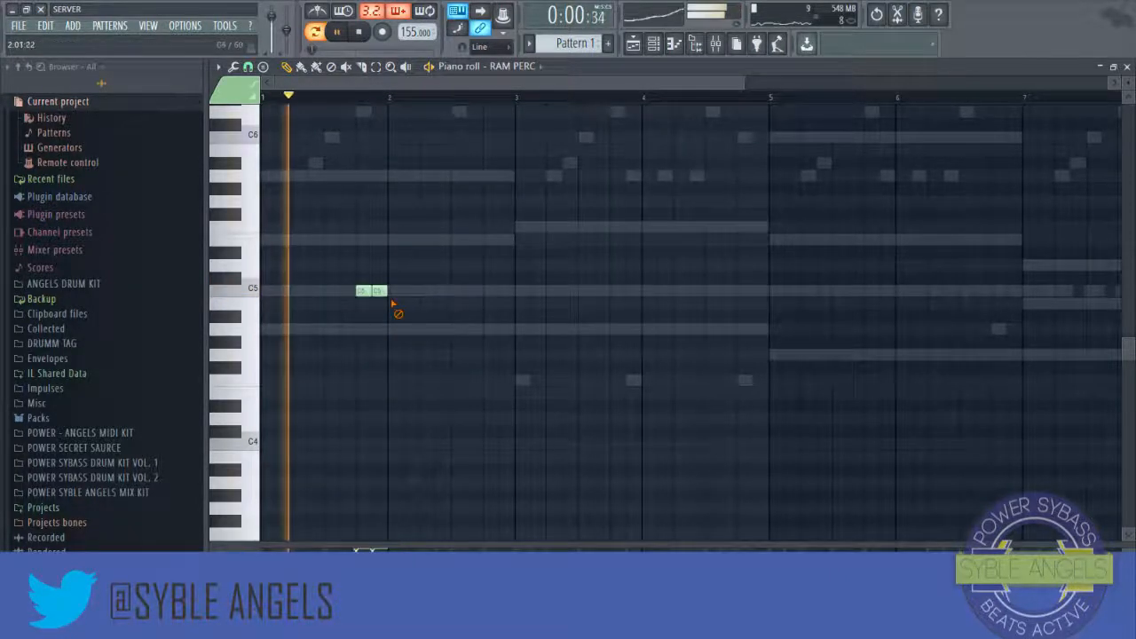
pyautogui.rightClick(386, 294)
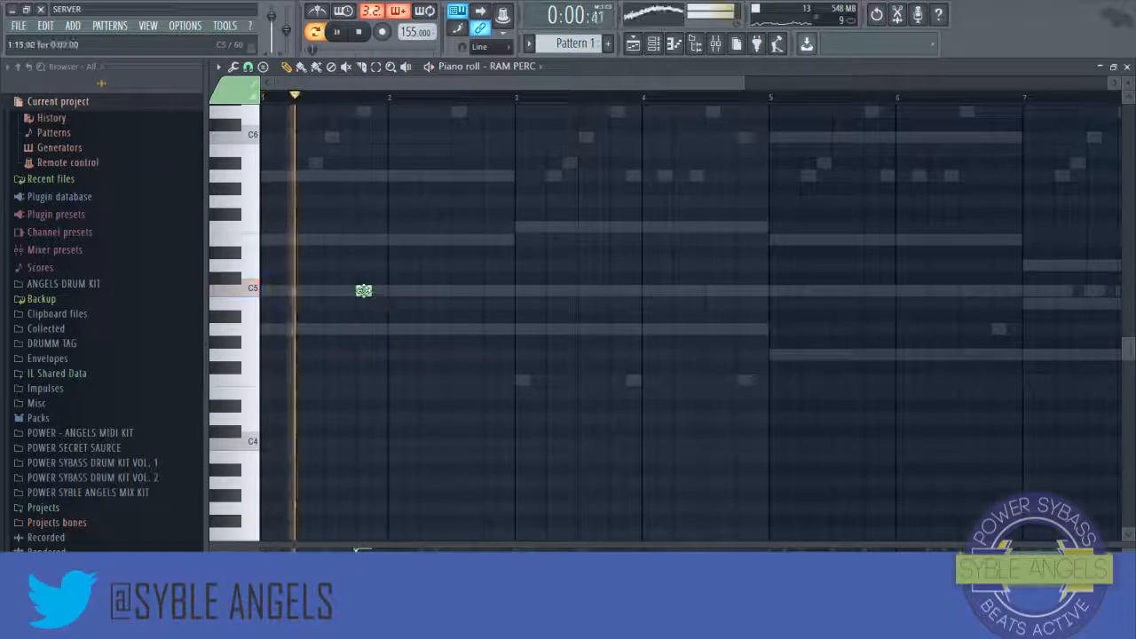
pyautogui.click(377, 291)
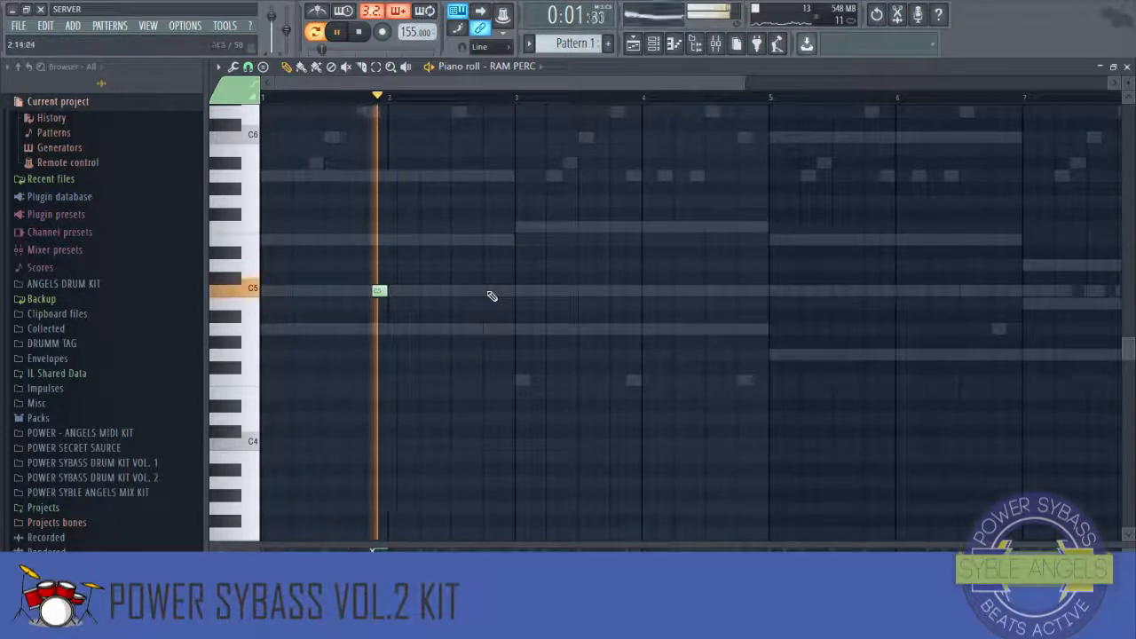
pyautogui.click(633, 291)
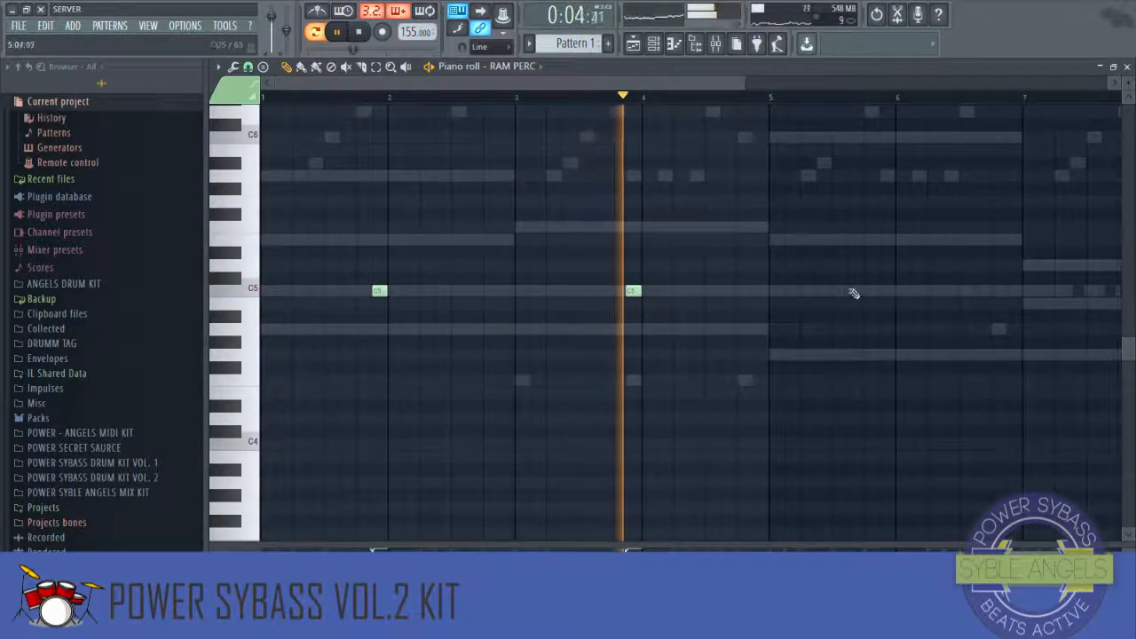
# Step: Duplicate the RAM PERC notes of bars 1–4 into bars 5–8, play the pattern, and close the piano roll
pyautogui.moveTo(772, 97); pyautogui.dragTo(261, 97)
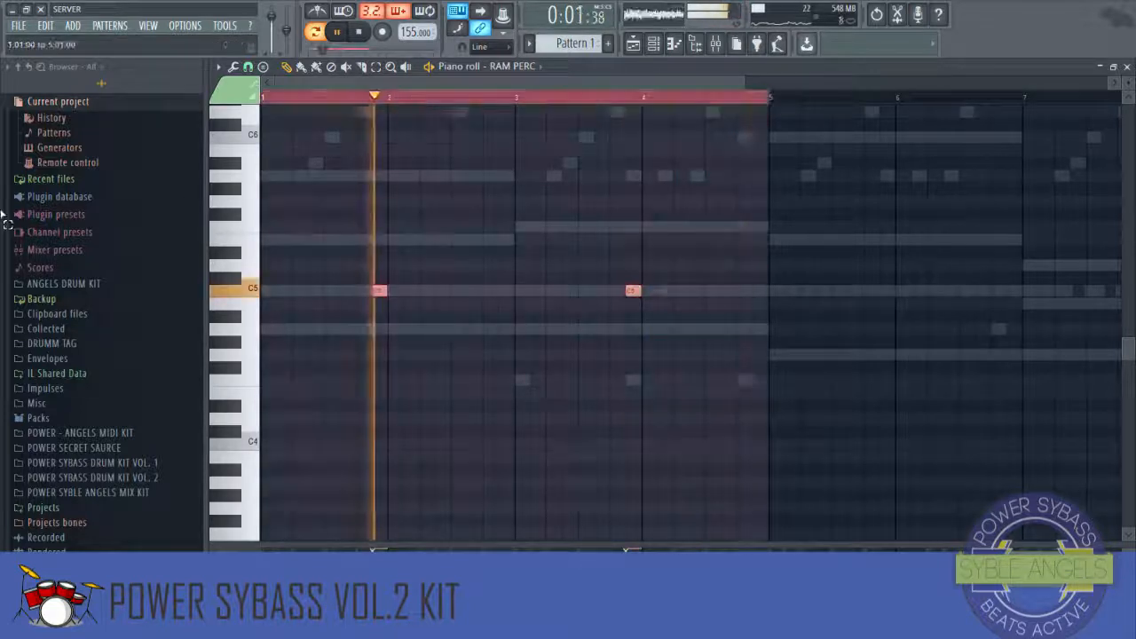
pyautogui.hotkey('ctrl', 'b')
pyautogui.click(675, 96)
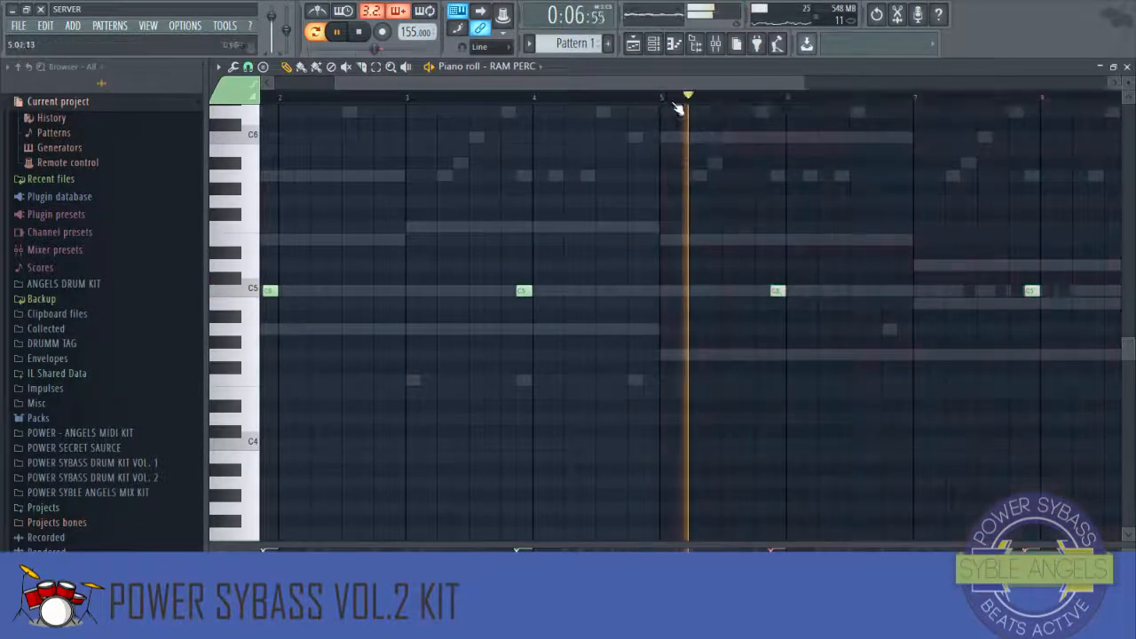
pyautogui.press('space')
pyautogui.click(1126, 67)
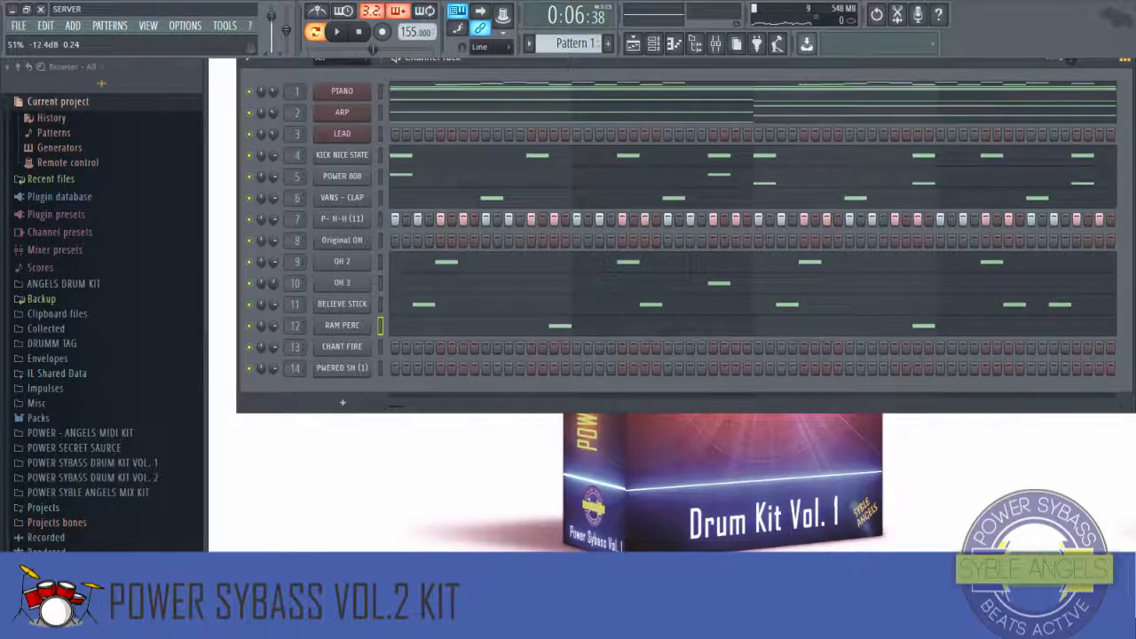
# Step: Open CHANT FIRE in the piano roll and add C5 notes late in bar 1, late in bar 3 and early in bar 4
pyautogui.rightClick(355, 351)
pyautogui.click(406, 347)
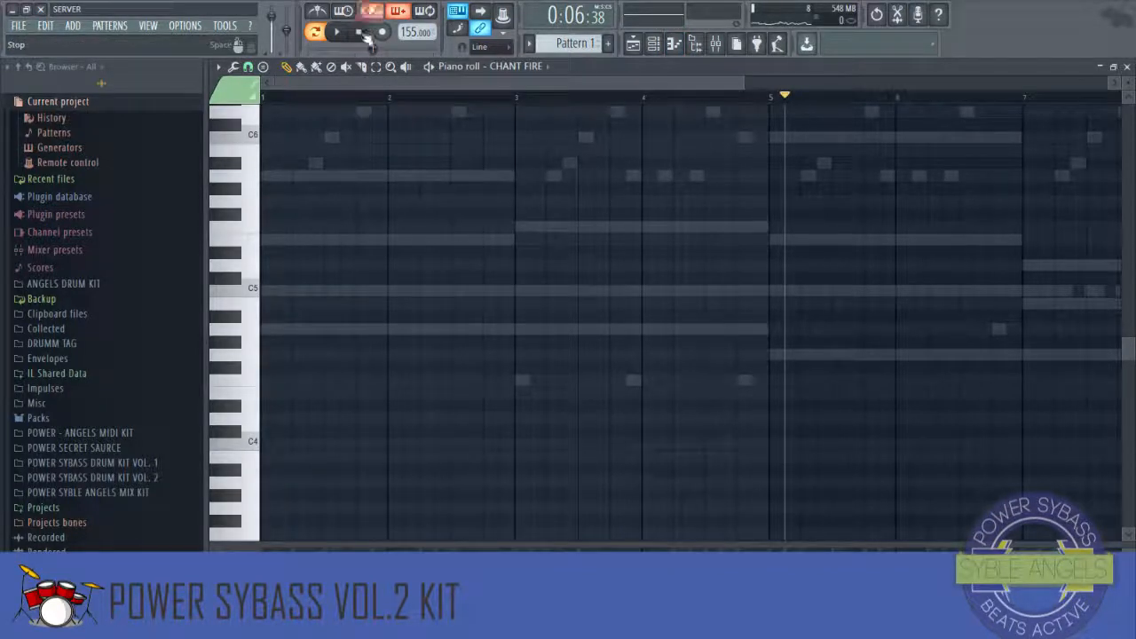
pyautogui.press('space')
pyautogui.click(363, 291)
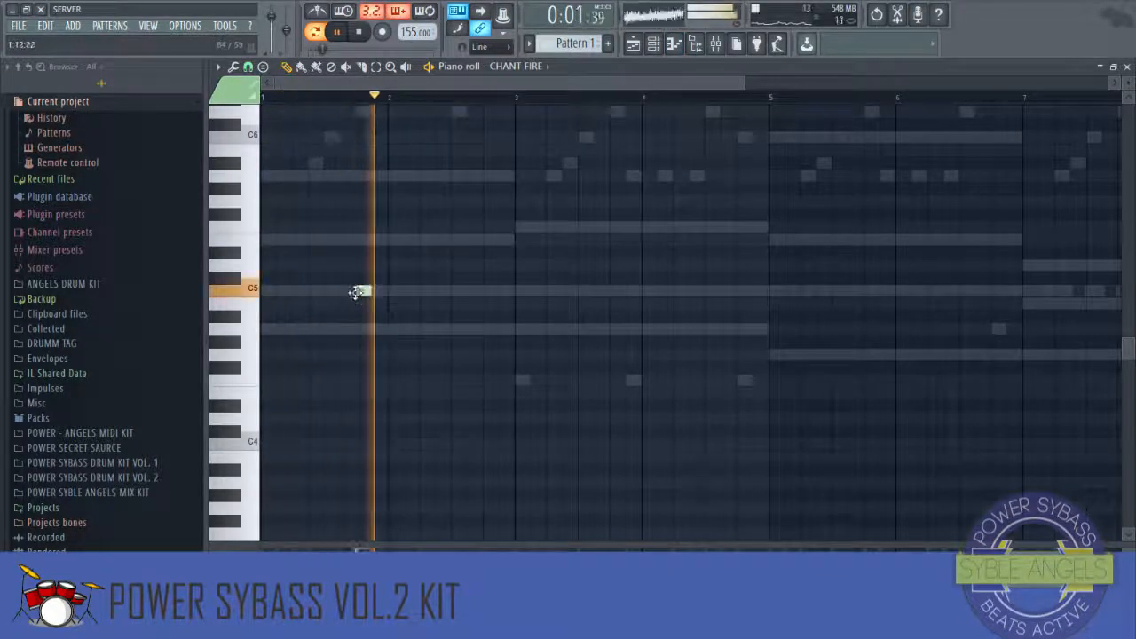
pyautogui.click(617, 291)
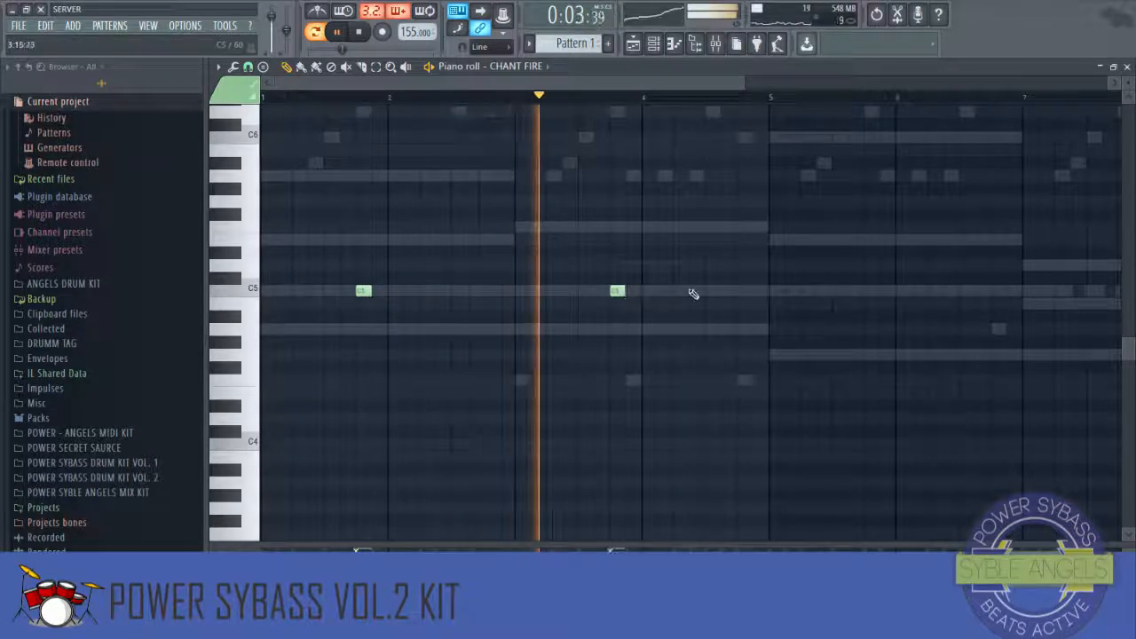
pyautogui.click(713, 291)
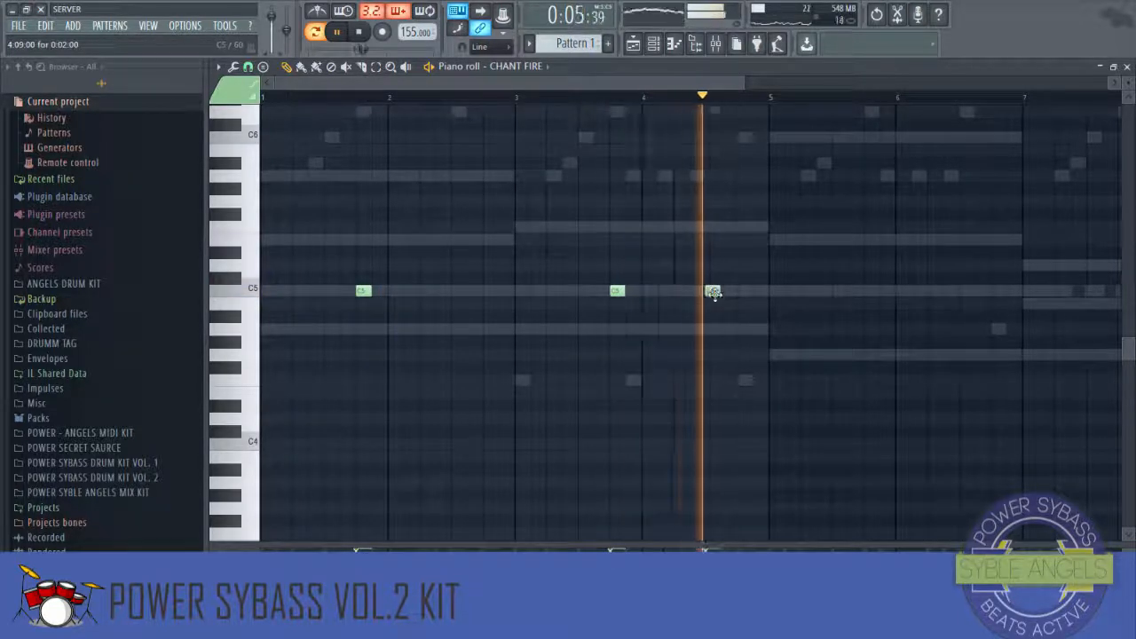
pyautogui.press('space')
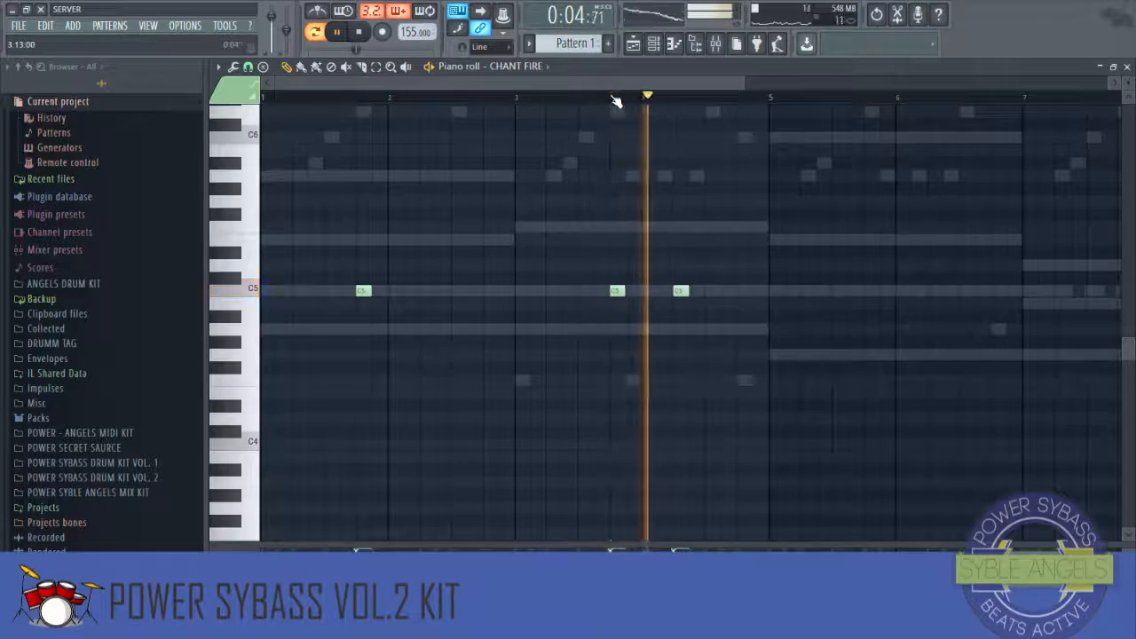
# Step: Select all CHANT FIRE notes, duplicate them into bars 5–8, and close the piano roll
pyautogui.scroll(-2, 621, 108)
pyautogui.hotkey('ctrl', 'a')
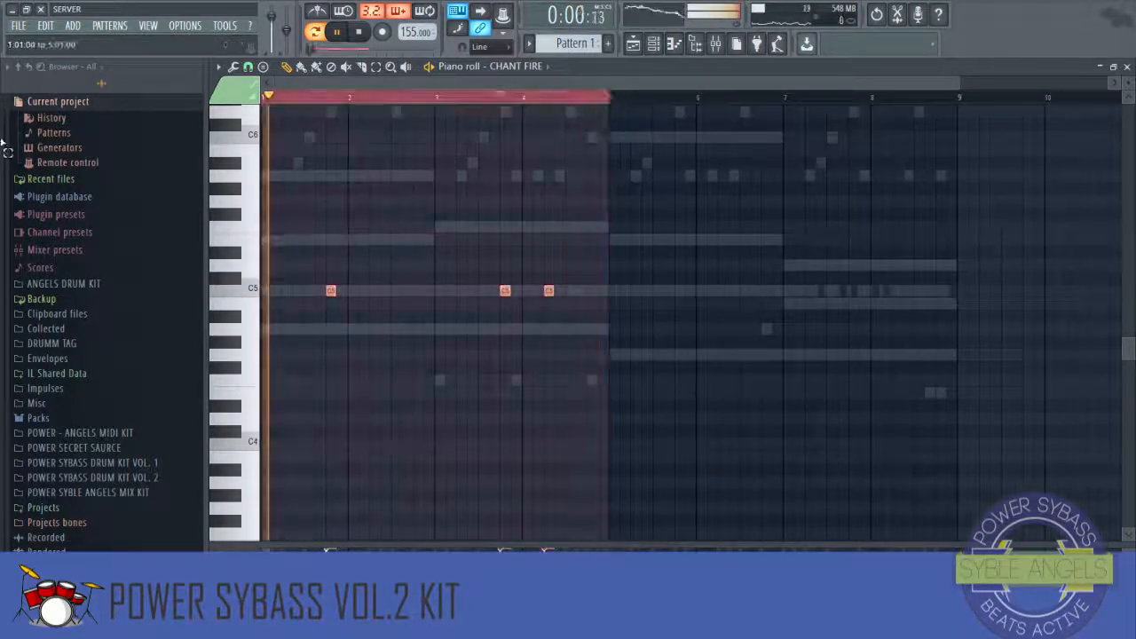
pyautogui.hotkey('ctrl', 'b')
pyautogui.click(611, 98)
pyautogui.hotkey('ctrl', 'd')
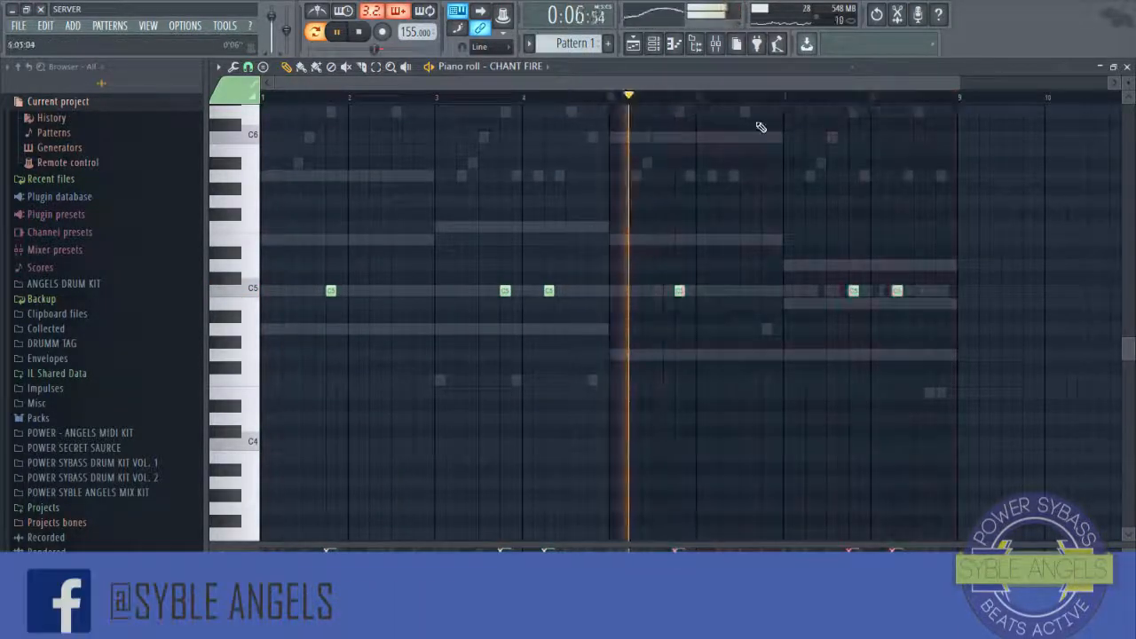
pyautogui.click(1128, 66)
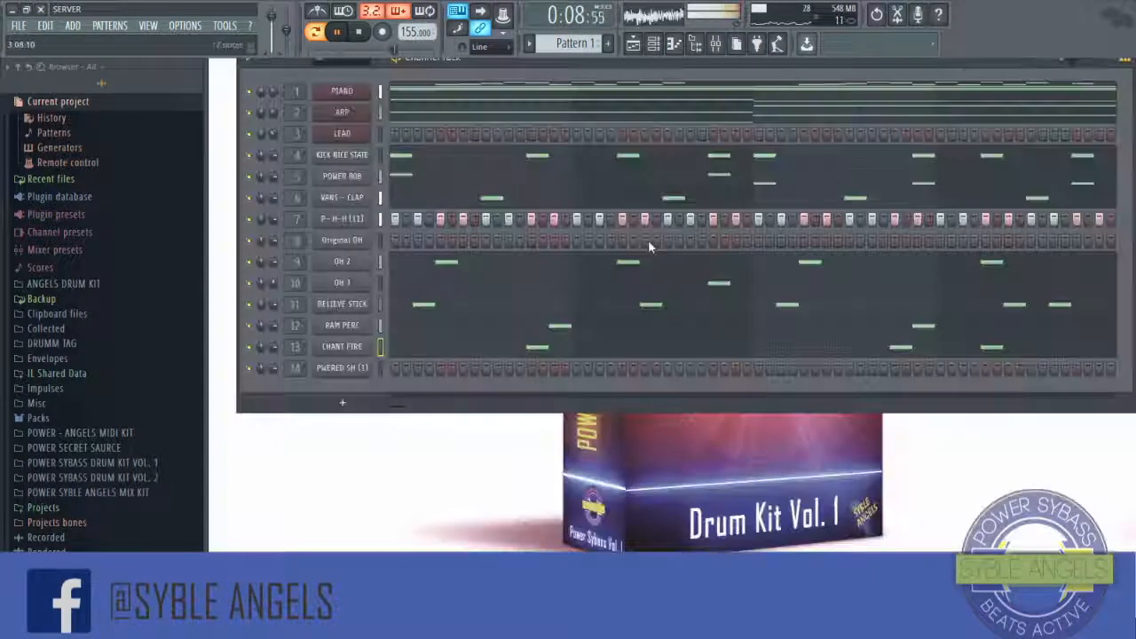
# Step: Open PWERED SH (1) in the piano roll and add a C5 note early in bar 2
pyautogui.rightClick(355, 369)
pyautogui.click(382, 371)
pyautogui.press('space')
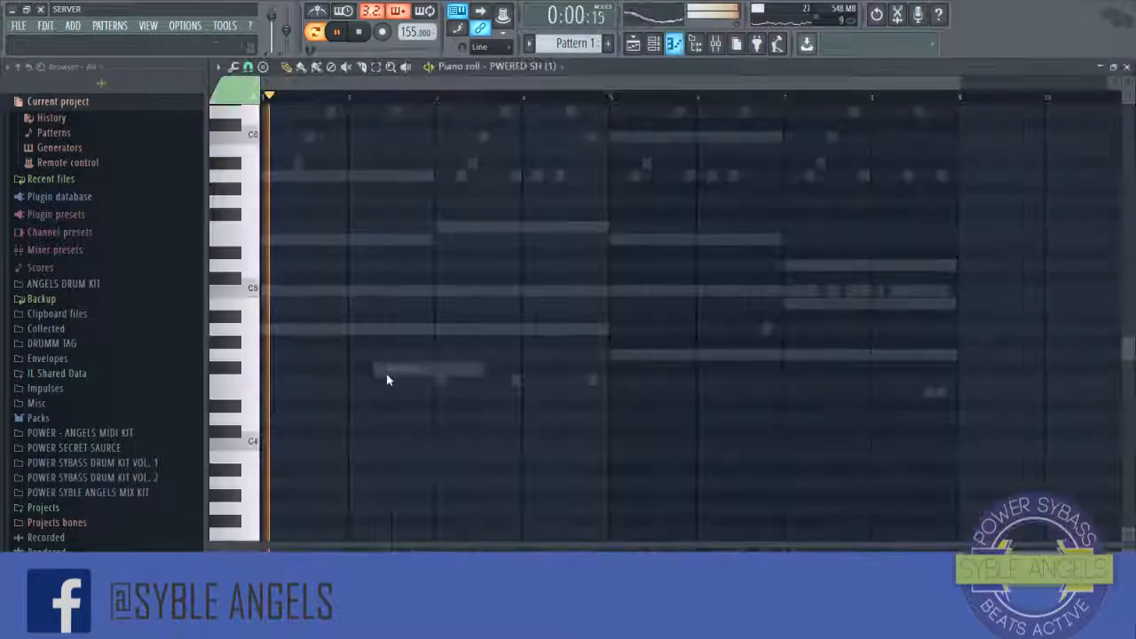
pyautogui.click(287, 96)
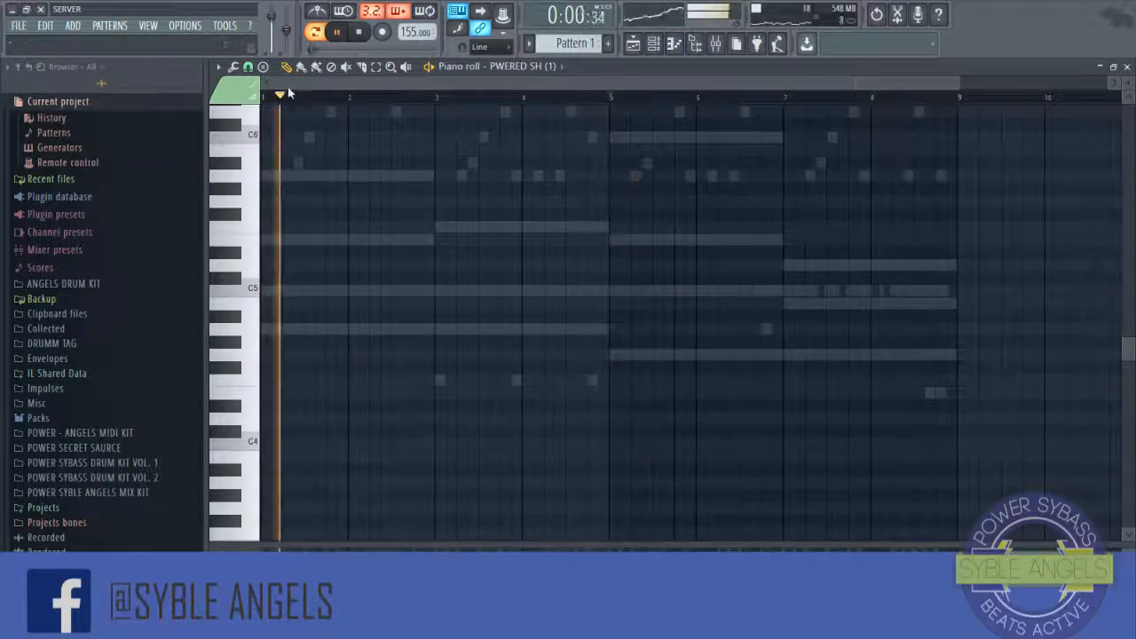
pyautogui.scroll(4, 287, 105)
pyautogui.click(529, 291)
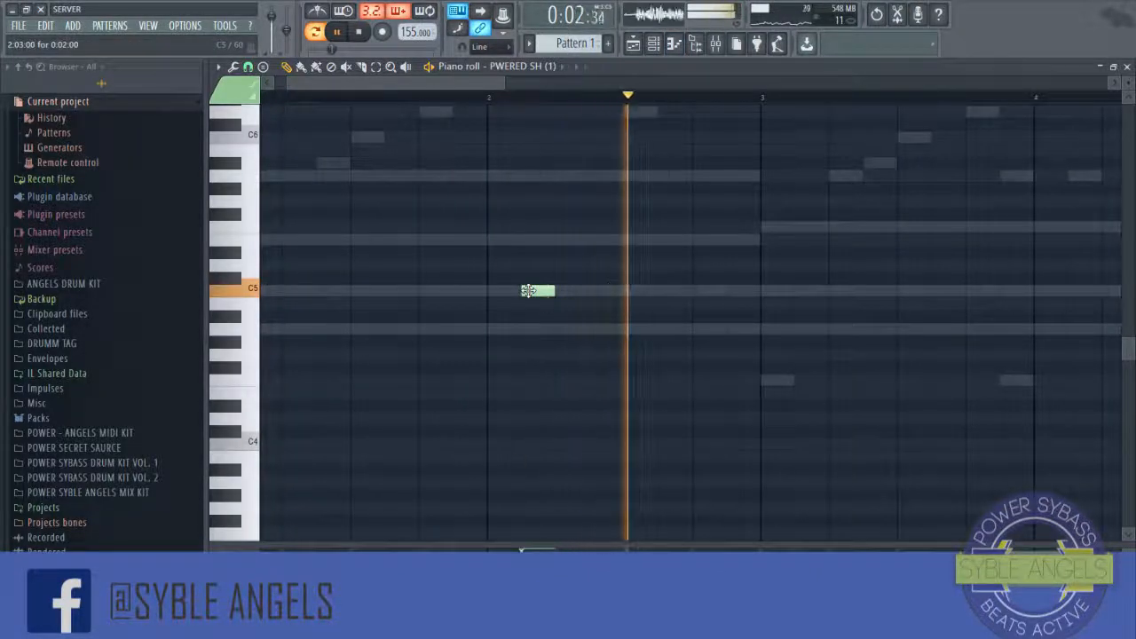
pyautogui.press('space')
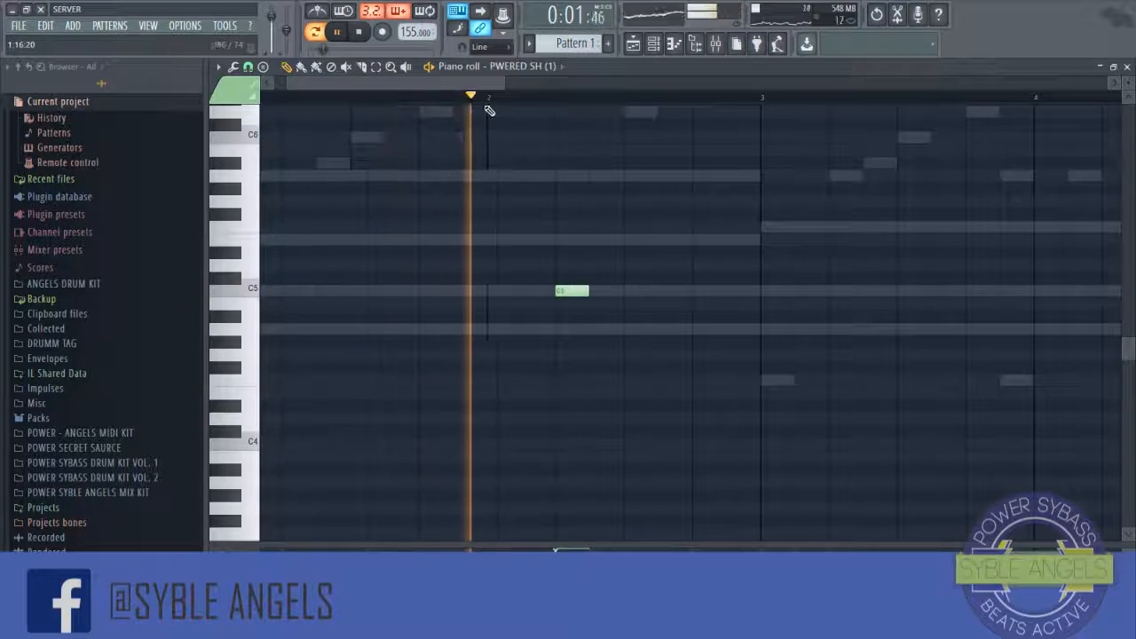
# Step: Add a second PWERED SH C5 note late in bar 5 and close the piano roll
pyautogui.scroll(-5, 501, 107)
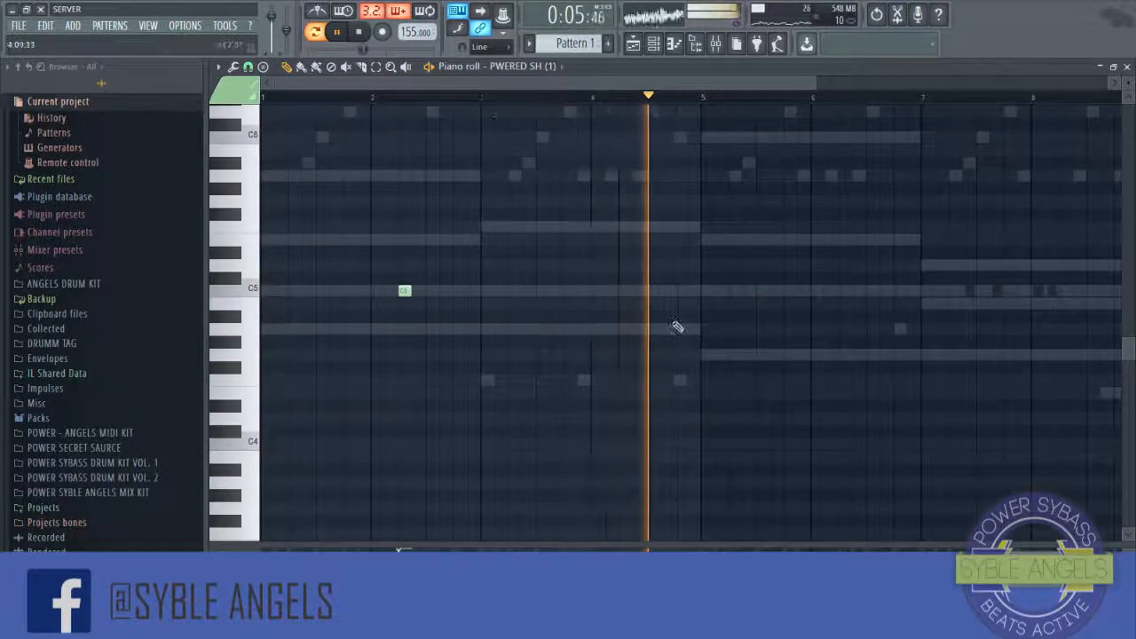
pyautogui.click(787, 291)
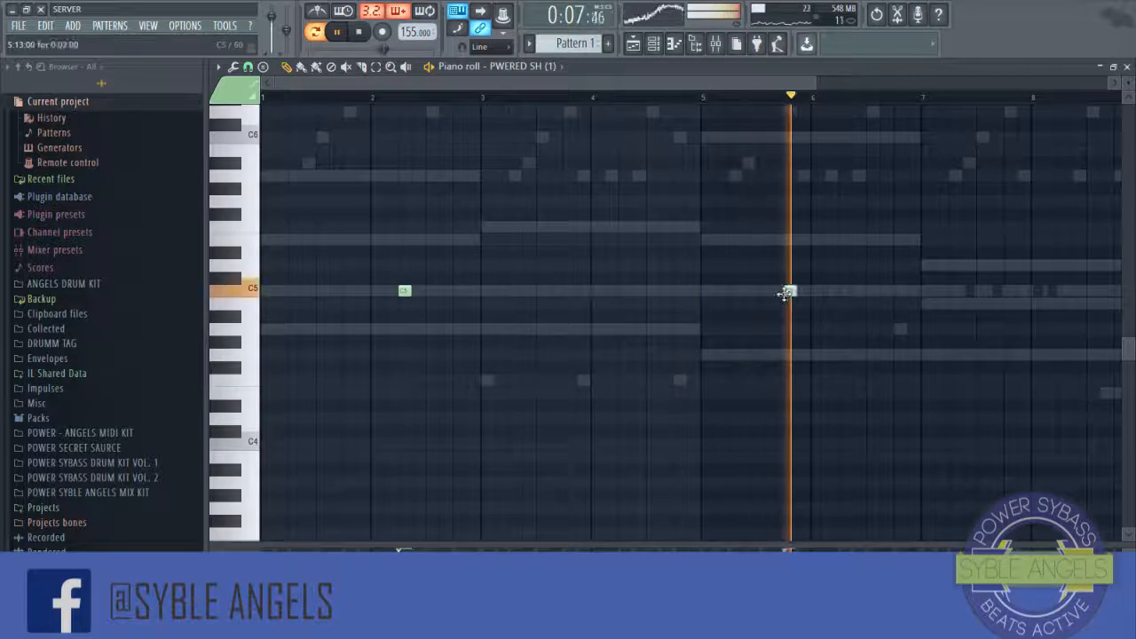
pyautogui.moveTo(796, 292)
pyautogui.mouseDown()
pyautogui.moveTo(841, 296)
pyautogui.moveTo(805, 297)
pyautogui.mouseUp()
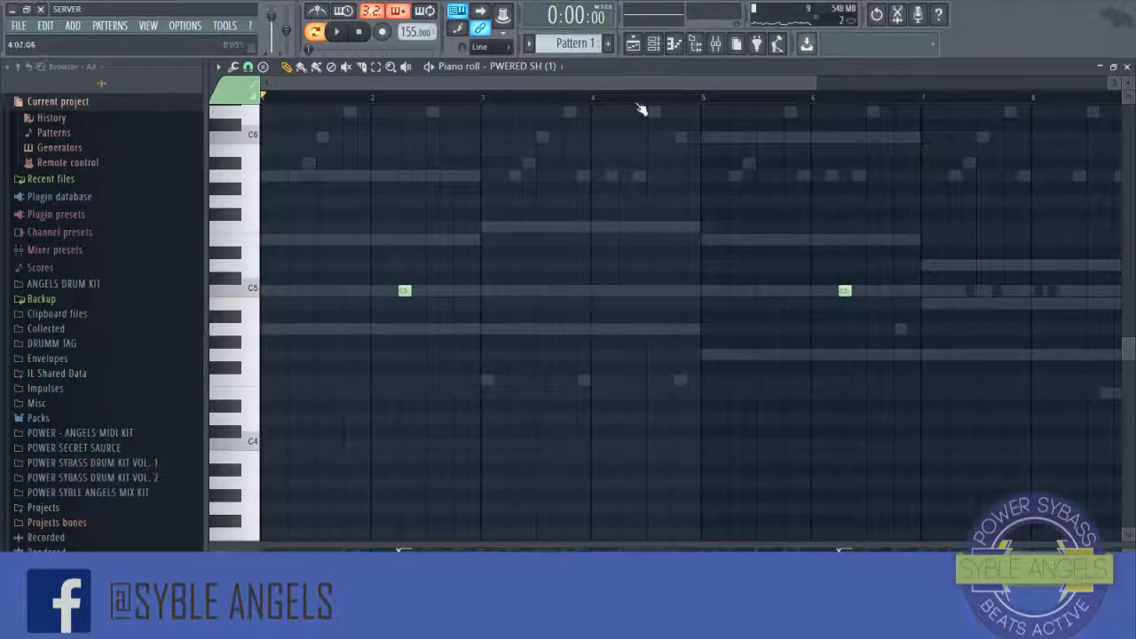
pyautogui.scroll(-2, 746, 170)
pyautogui.click(1128, 66)
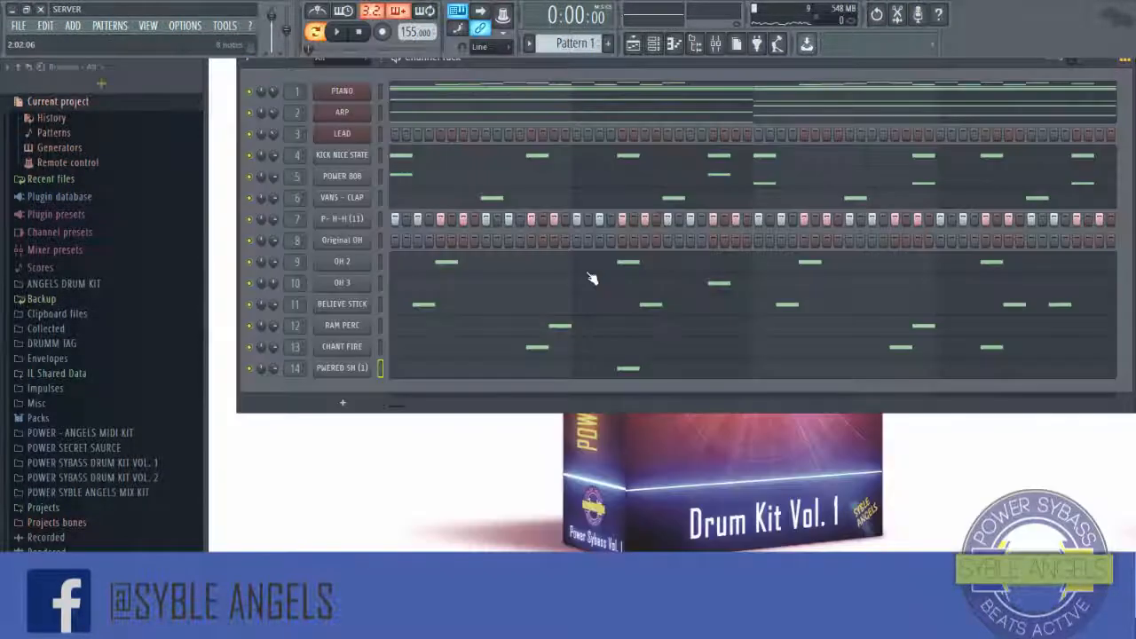
# Step: Open the P- H-H (11) hi-hat in the piano roll and quantize its notes
pyautogui.rightClick(371, 220)
pyautogui.click(395, 222)
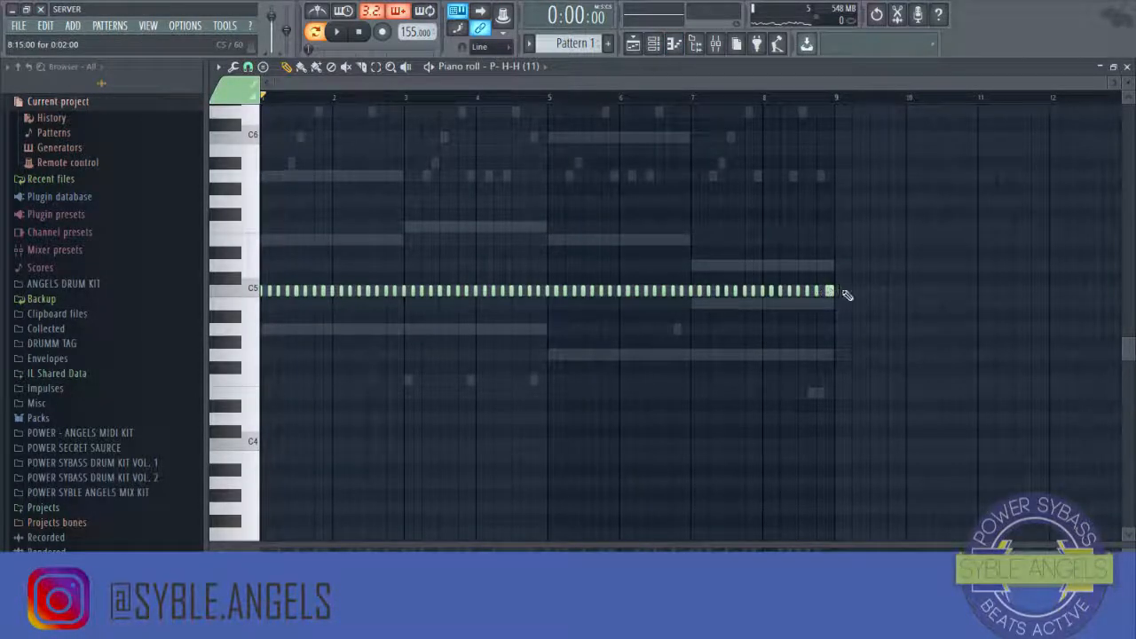
pyautogui.hotkey('ctrl', 'l')
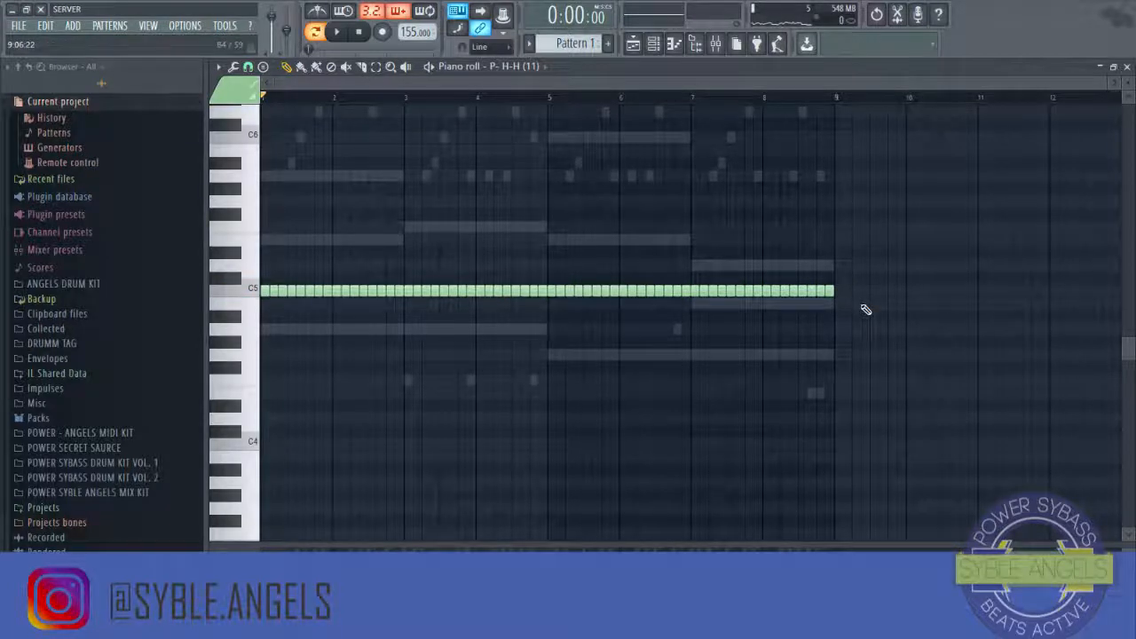
pyautogui.press('space')
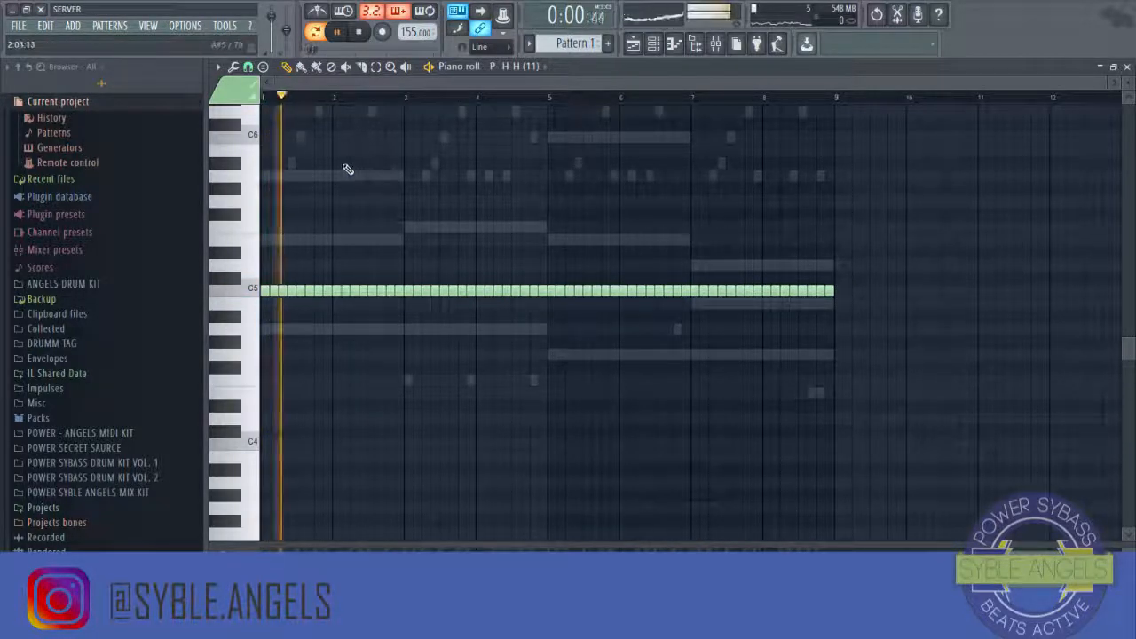
pyautogui.scroll(6, 297, 99)
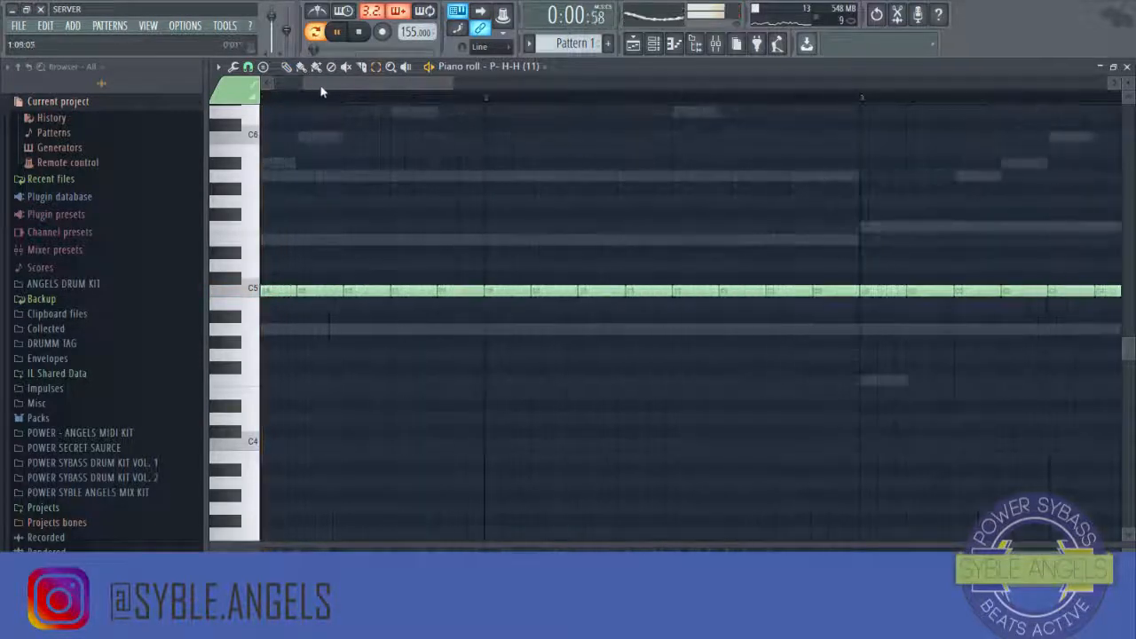
pyautogui.press('space')
# Step: Select the third hi-hat note of bar 1 and split it into a roll with the Chopper
pyautogui.moveTo(378, 261); pyautogui.dragTo(369, 354)
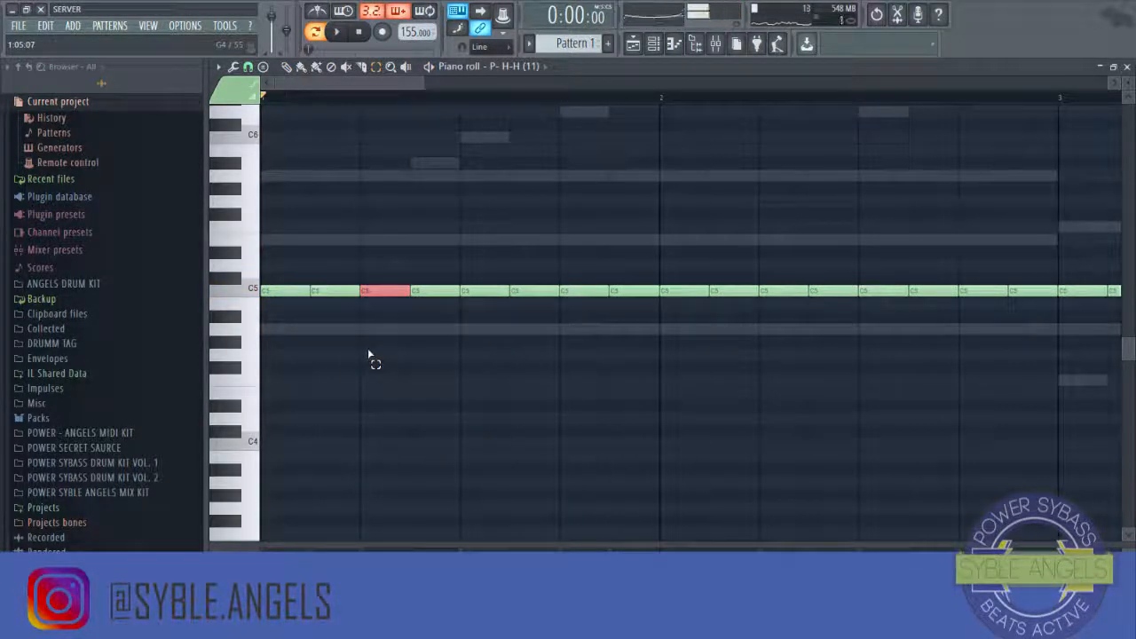
pyautogui.hotkey('ctrl', 'u')
pyautogui.press('space')
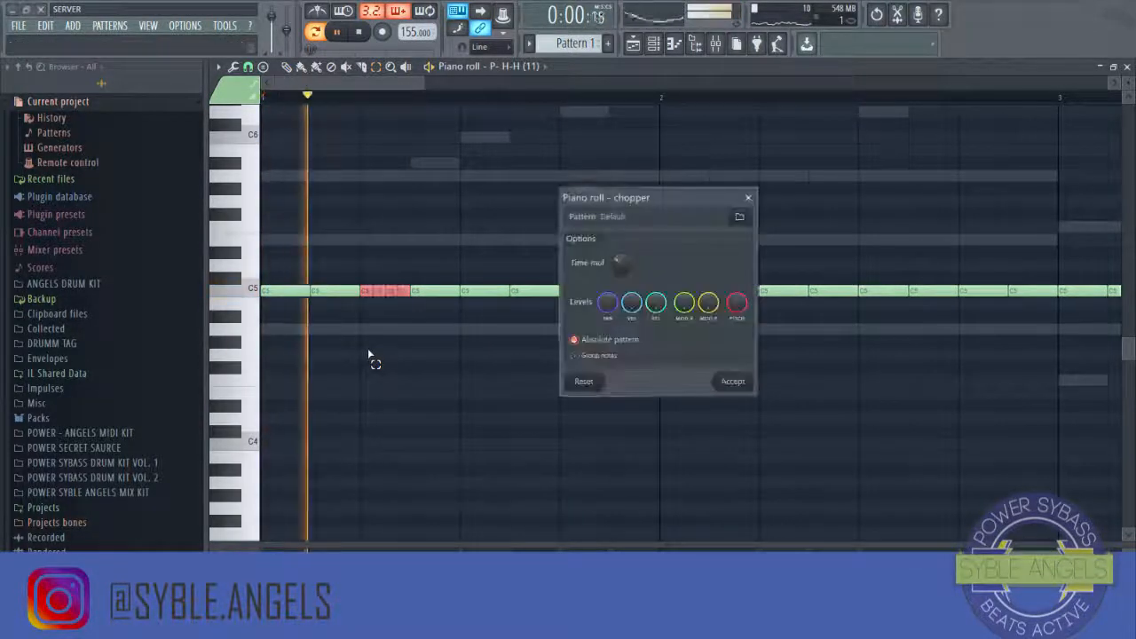
pyautogui.click(734, 391)
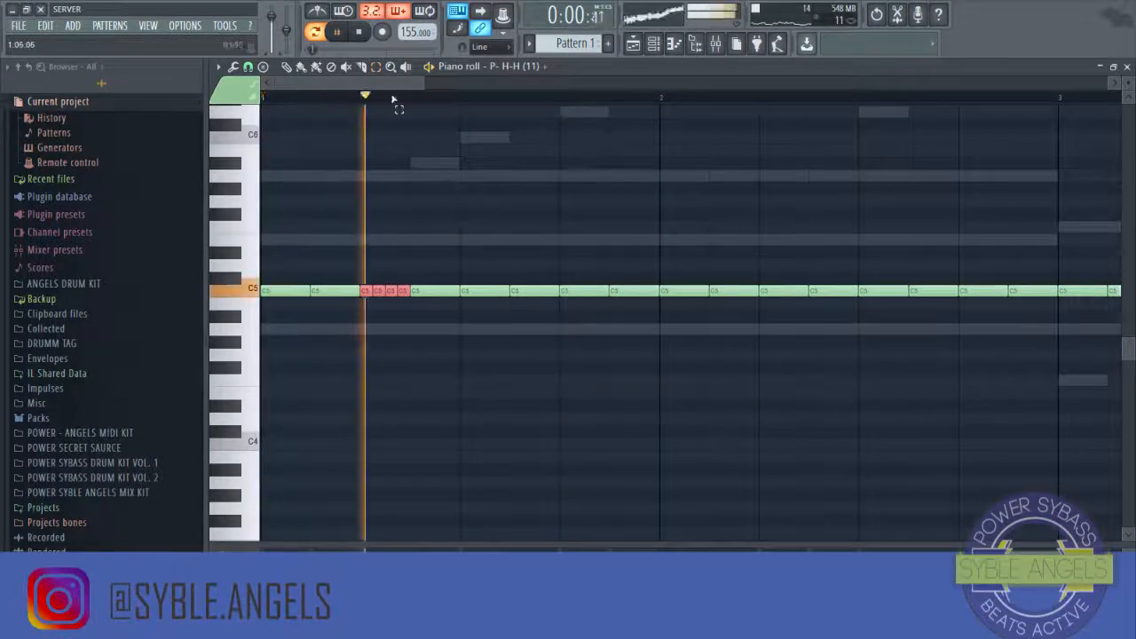
# Step: Chop the hi-hat note in the second half of bar 2 into a roll with the Chopper
pyautogui.press('space')
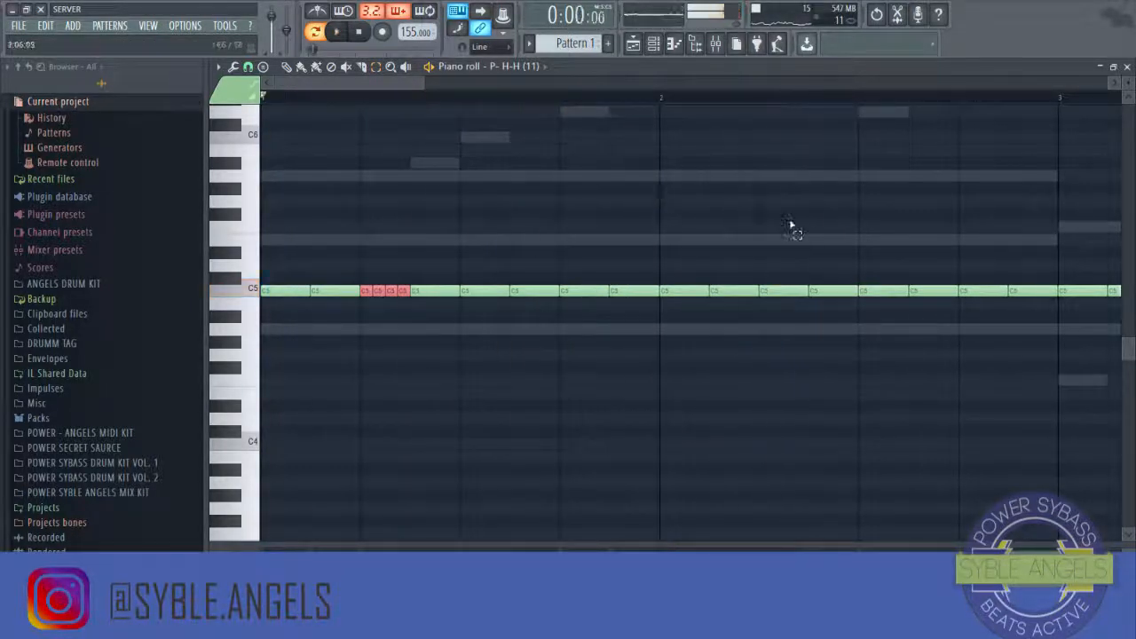
pyautogui.press('space')
pyautogui.click(794, 291)
pyautogui.hotkey('ctrl', 'u')
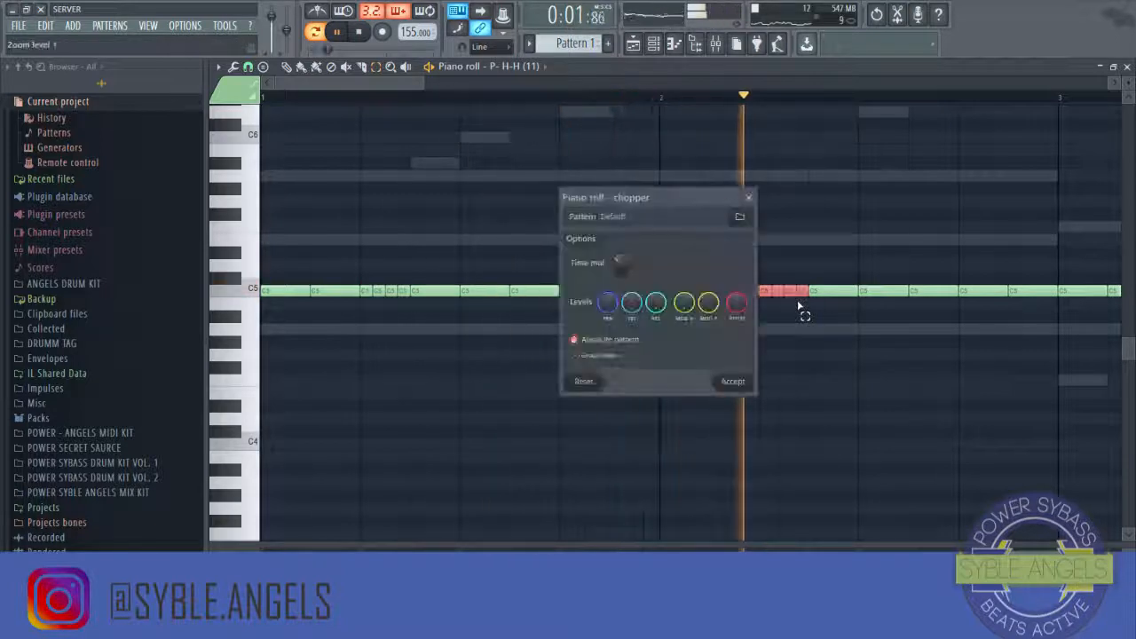
pyautogui.click(730, 381)
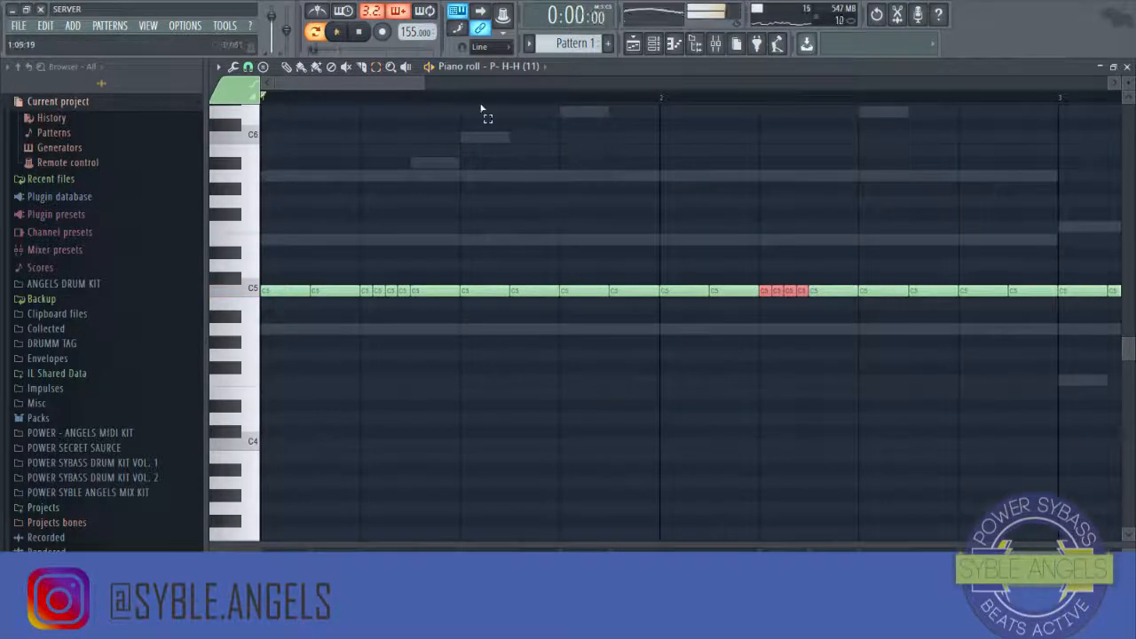
# Step: Chop a selected hi-hat note in bar 3 into a roll with the Chopper
pyautogui.press('space')
pyautogui.scroll(-3, 488, 104)
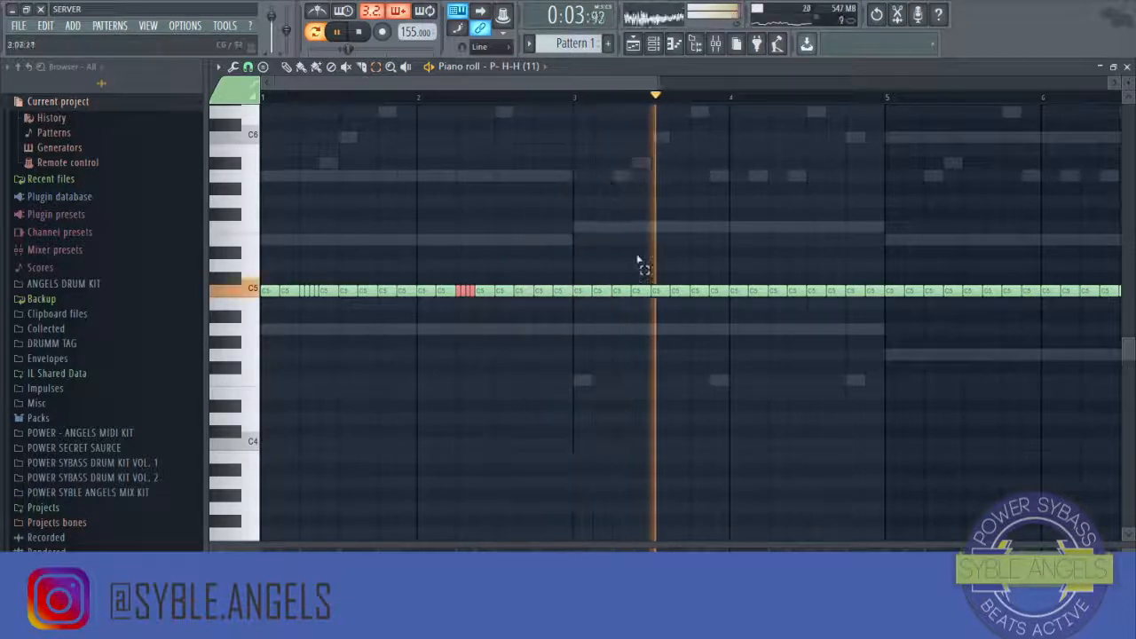
pyautogui.hotkey('ctrl', 'u')
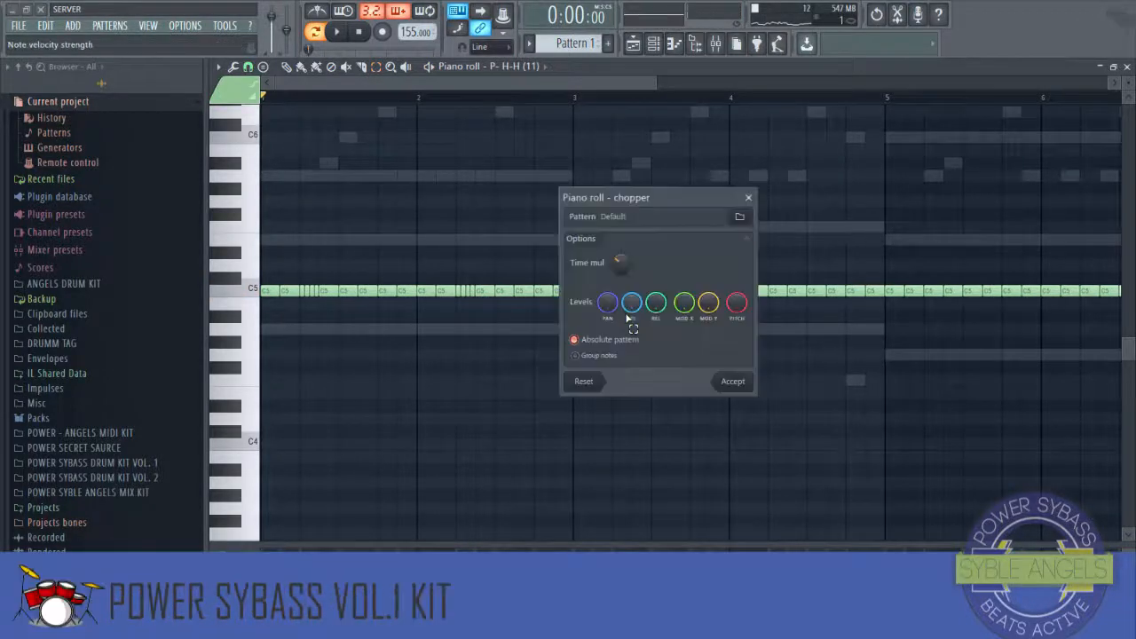
pyautogui.click(731, 383)
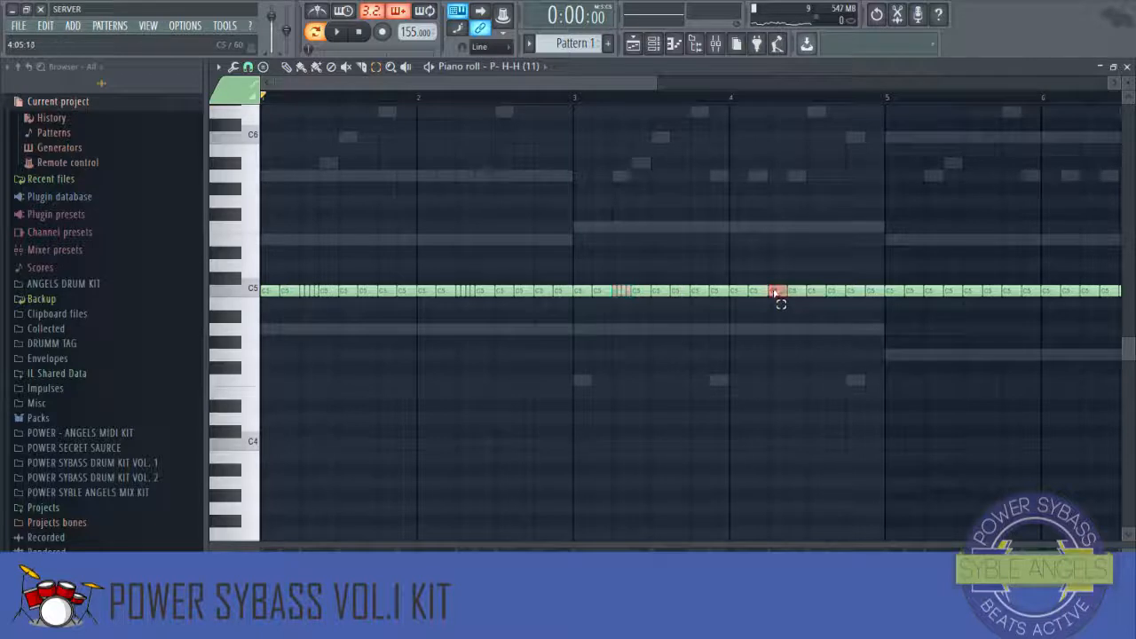
# Step: Chop the hi-hat note early in bar 4 into a roll with the Chopper
pyautogui.hotkey('ctrl', 'u')
pyautogui.press('space')
pyautogui.click(731, 382)
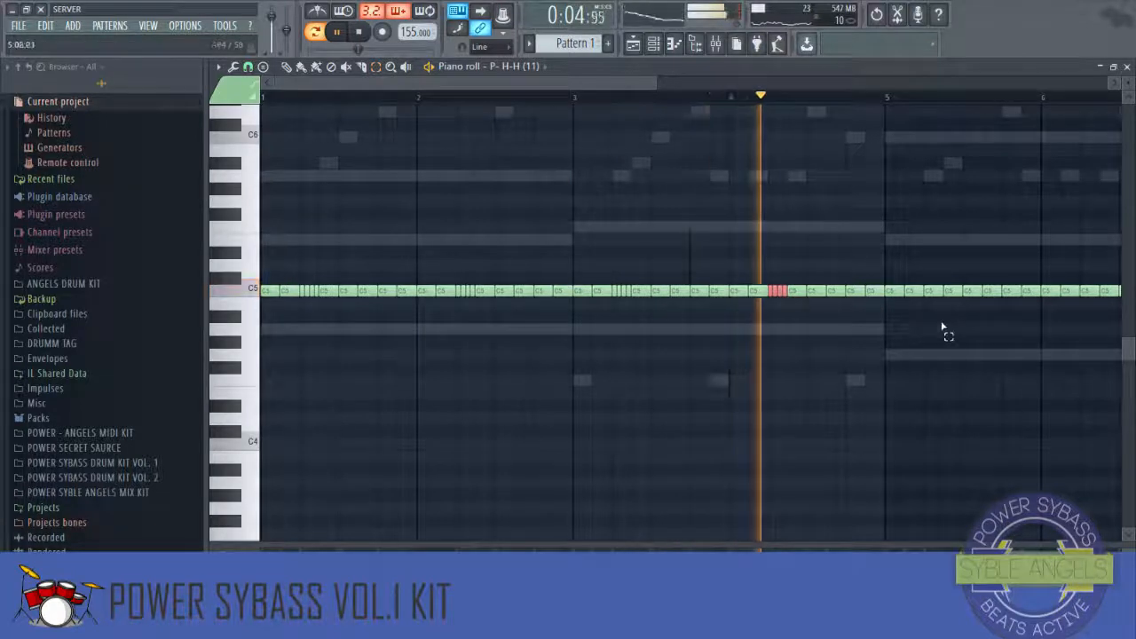
# Step: Apply the Chopper to the hi-hat note late in bar 4
pyautogui.press('space')
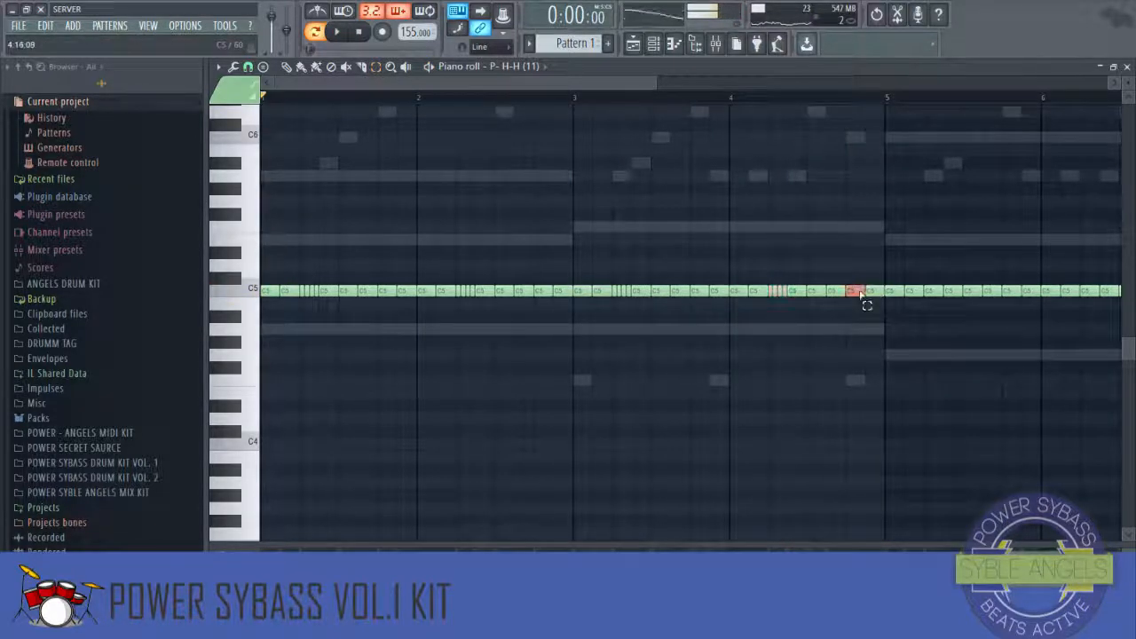
pyautogui.hotkey('alt', 'u')
pyautogui.click(734, 382)
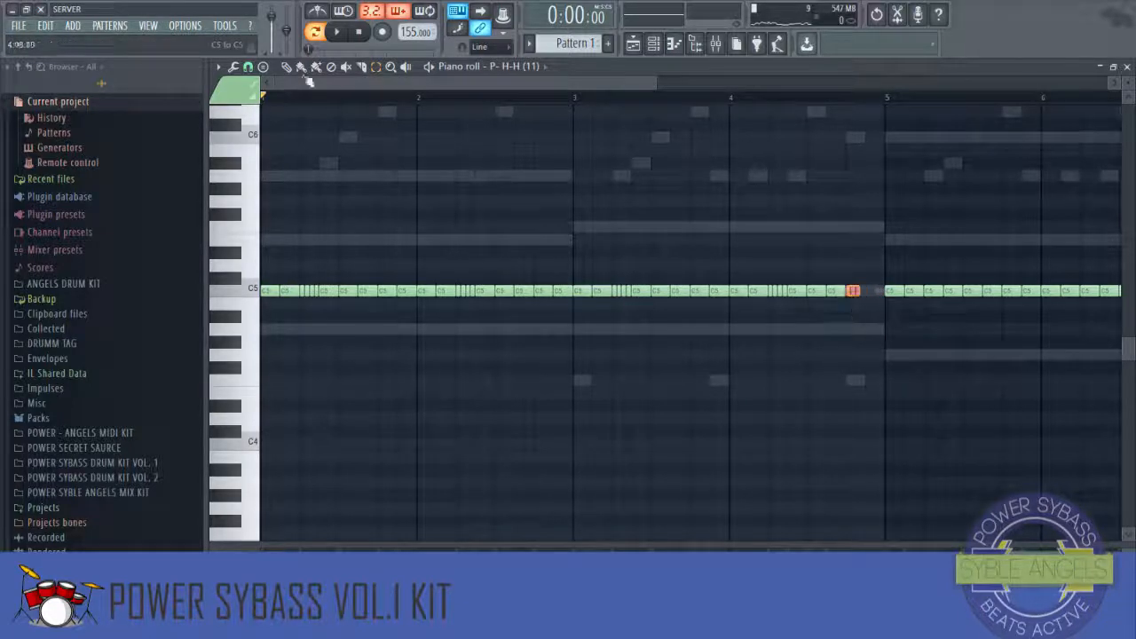
# Step: Play back the hi-hat pattern to review the new rolls
pyautogui.scroll(3, 848, 111)
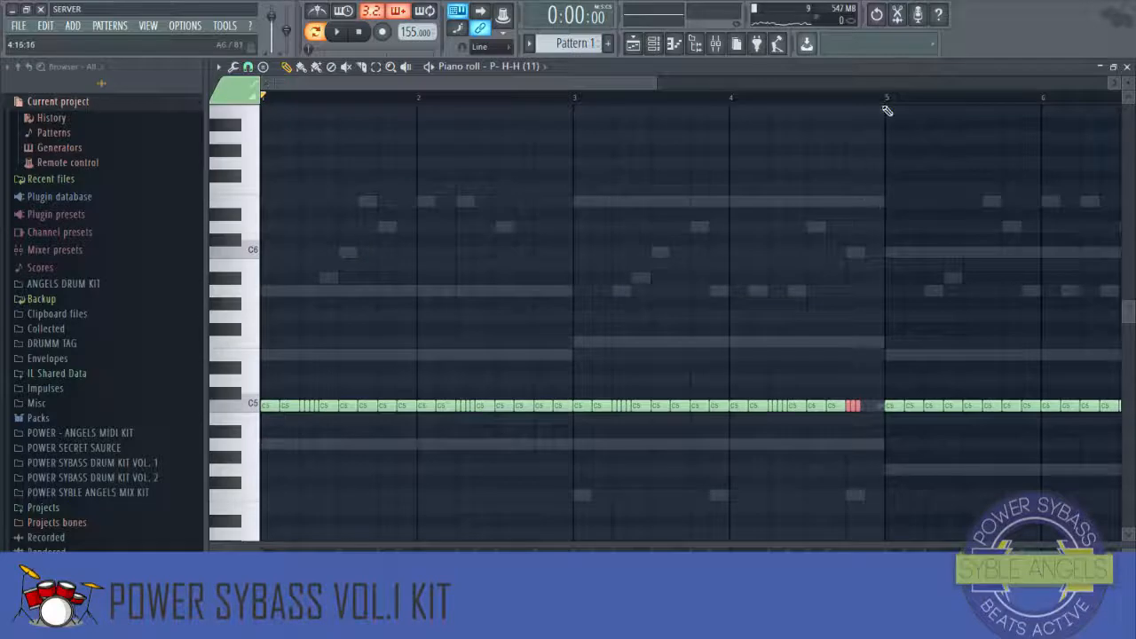
pyautogui.keyDown('ctrl'); pyautogui.scroll(2, 882, 169); pyautogui.keyUp('ctrl')
pyautogui.scroll(-4, 875, 228)
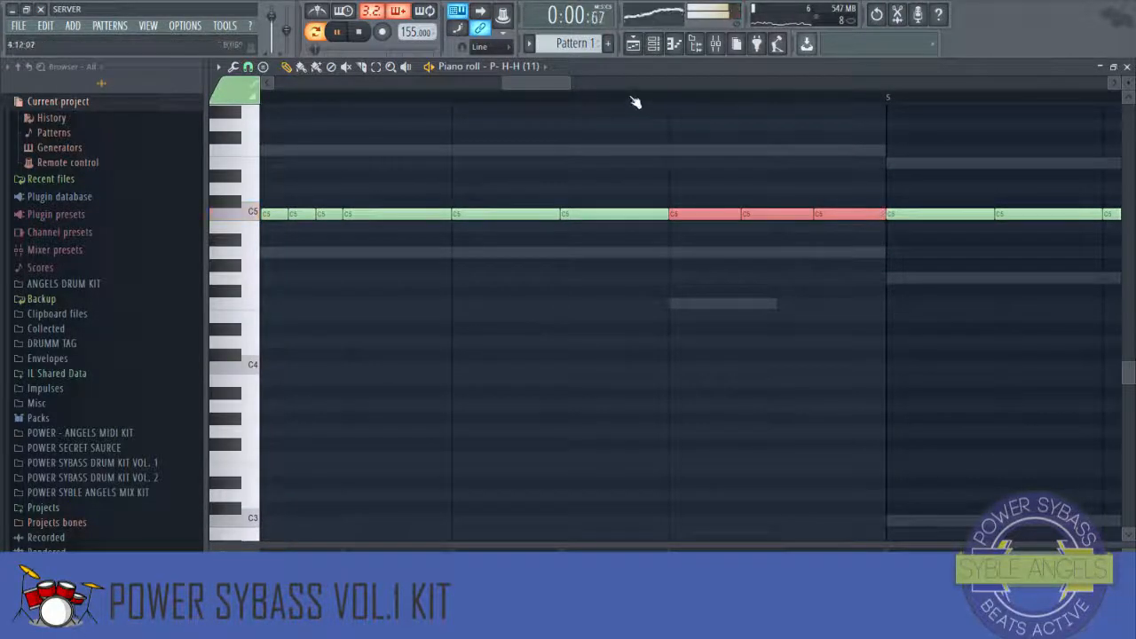
pyautogui.scroll(-5, 637, 101)
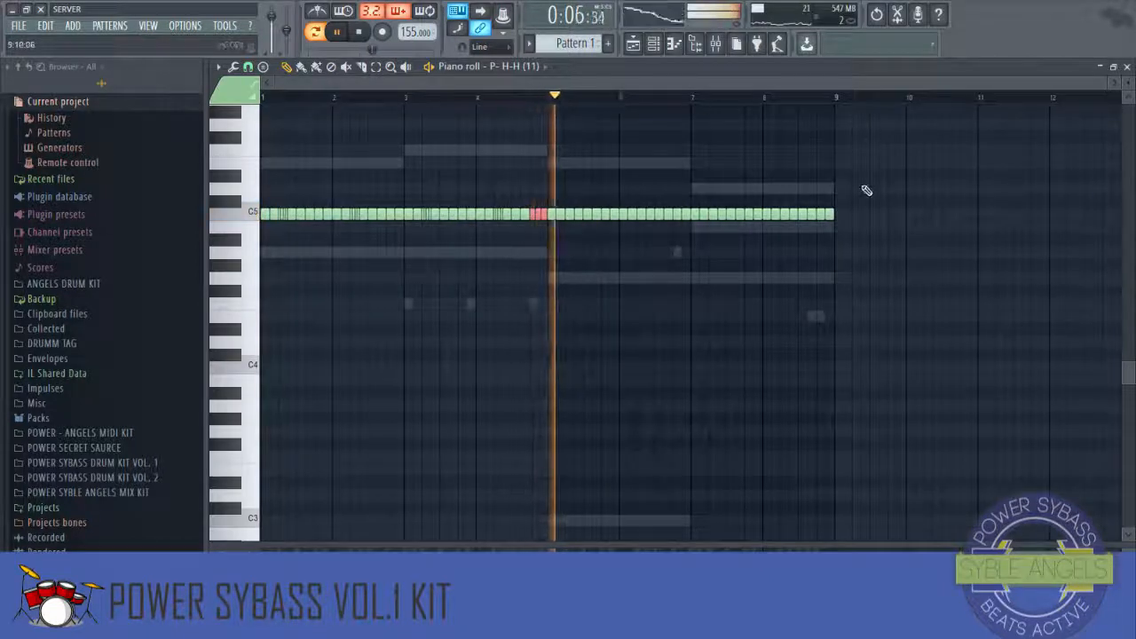
pyautogui.press('space')
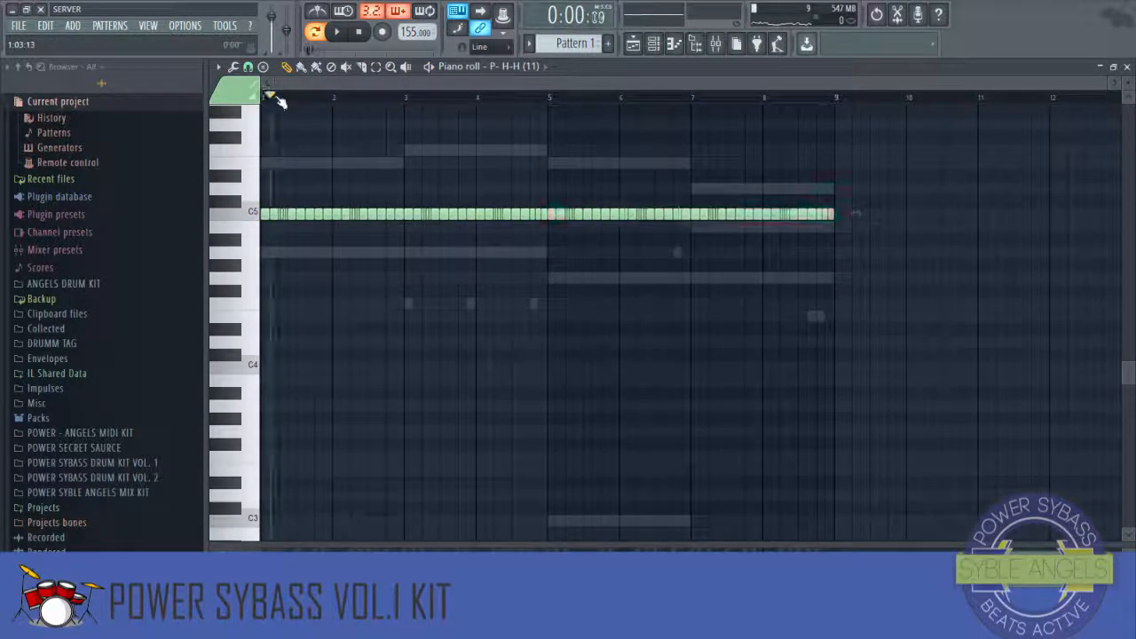
pyautogui.press('space')
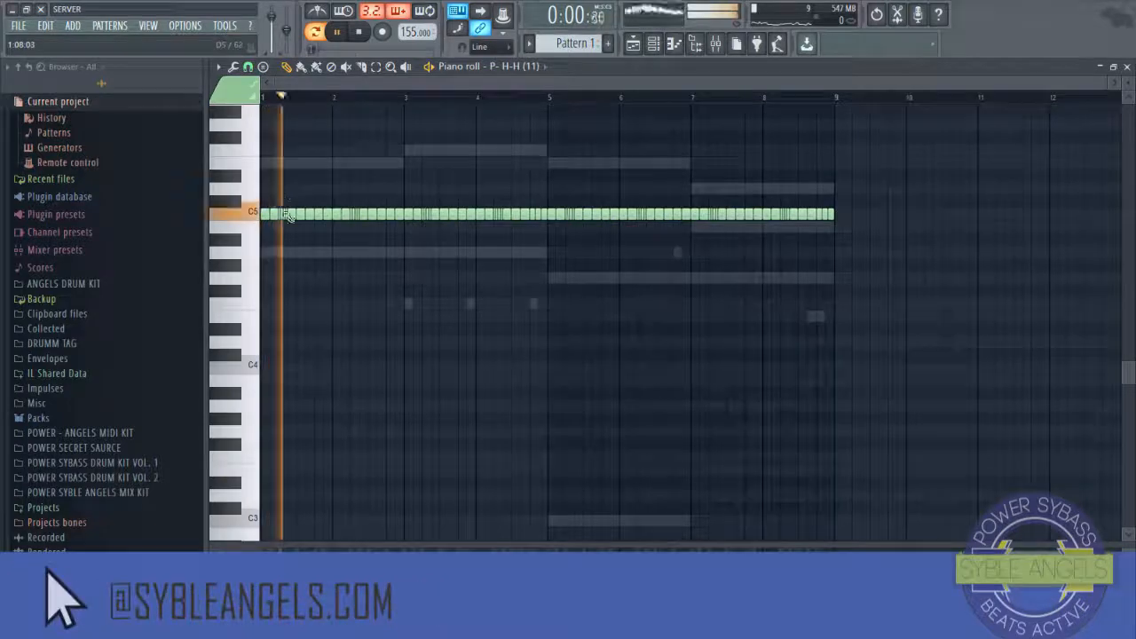
# Step: Place short D#4 hi-hat notes across bars 1 to 4 and play them back
pyautogui.click(317, 331)
pyautogui.scroll(5, 302, 110)
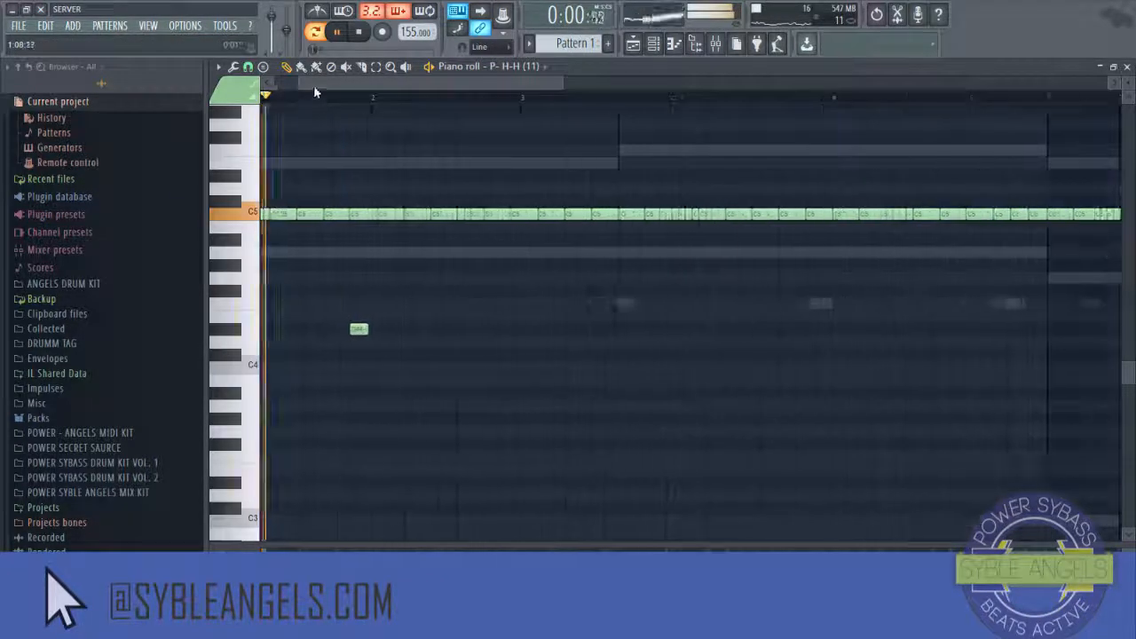
pyautogui.click(405, 330)
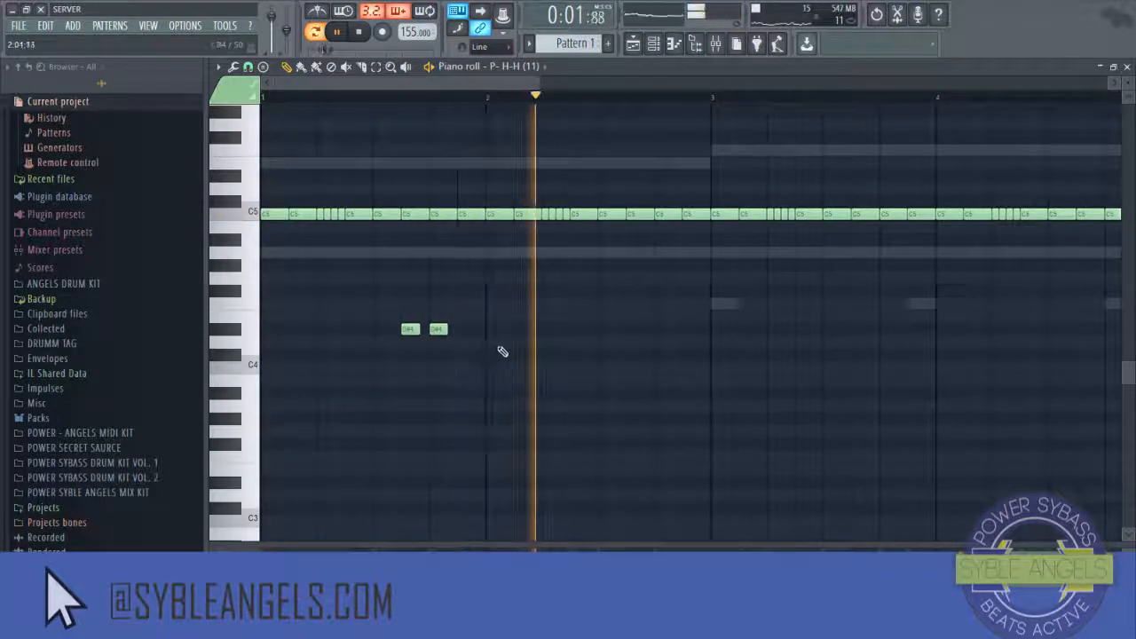
pyautogui.click(636, 330)
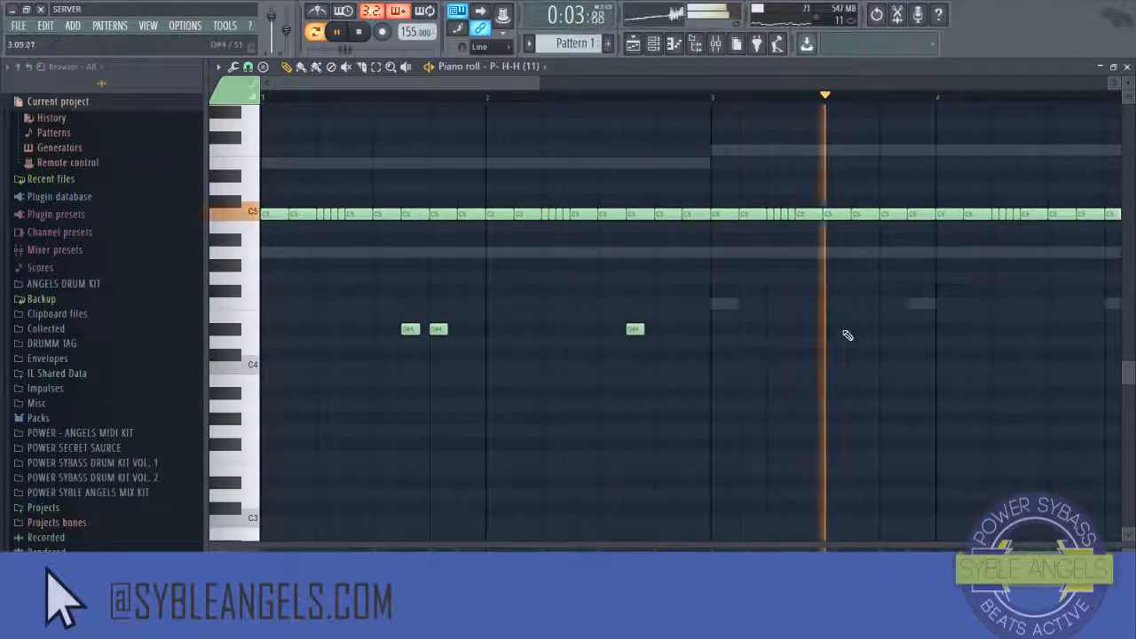
pyautogui.press('space')
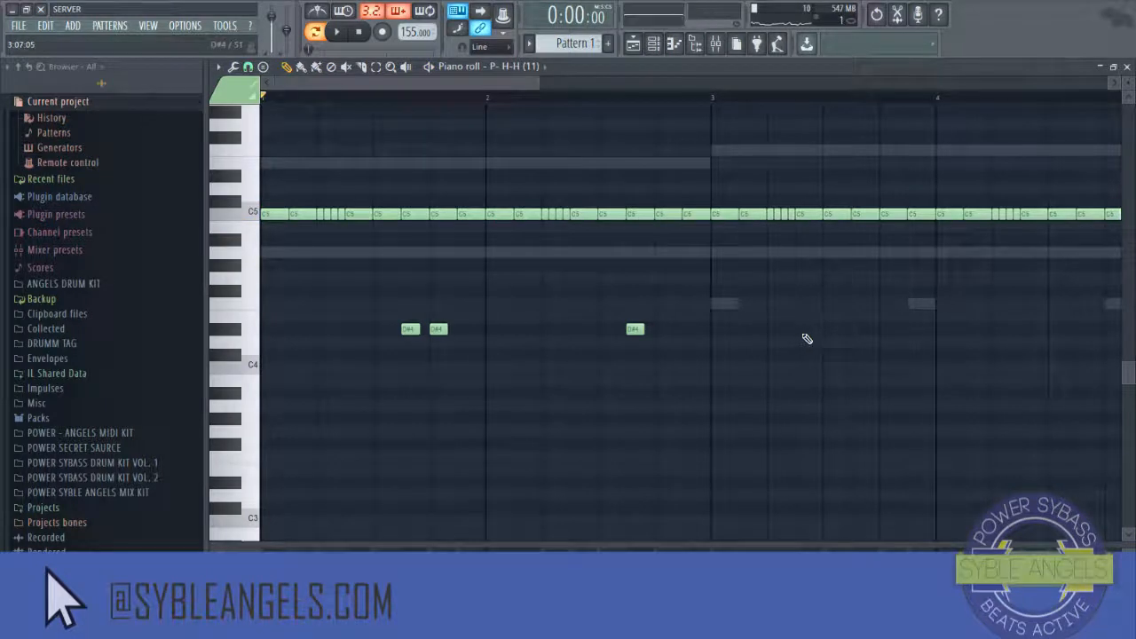
pyautogui.scroll(-3, 624, 102)
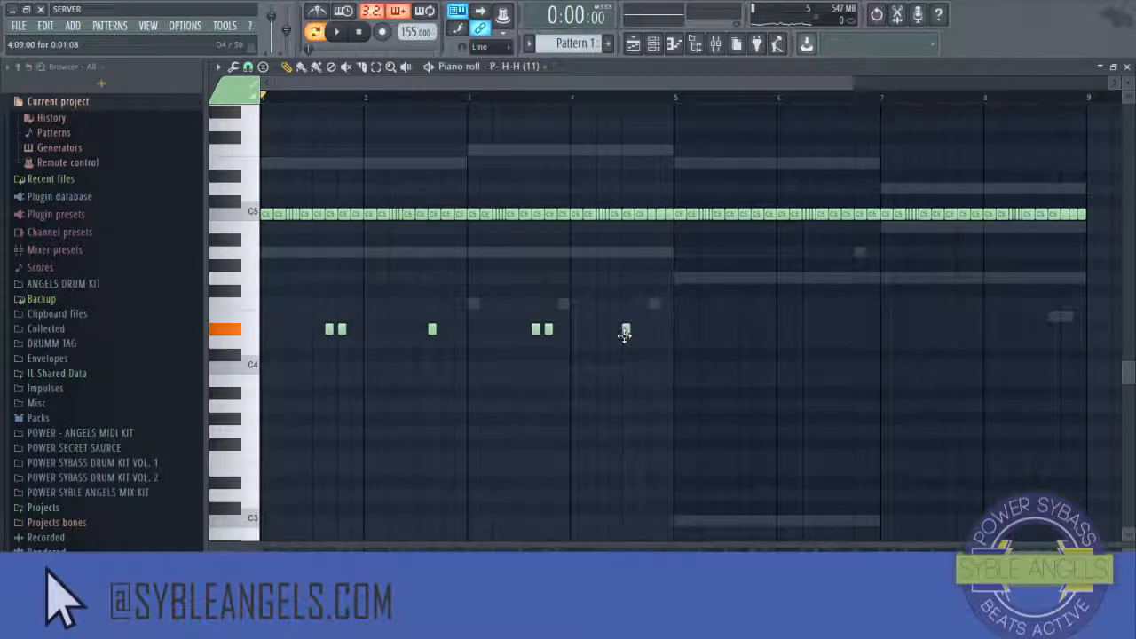
pyautogui.press('space')
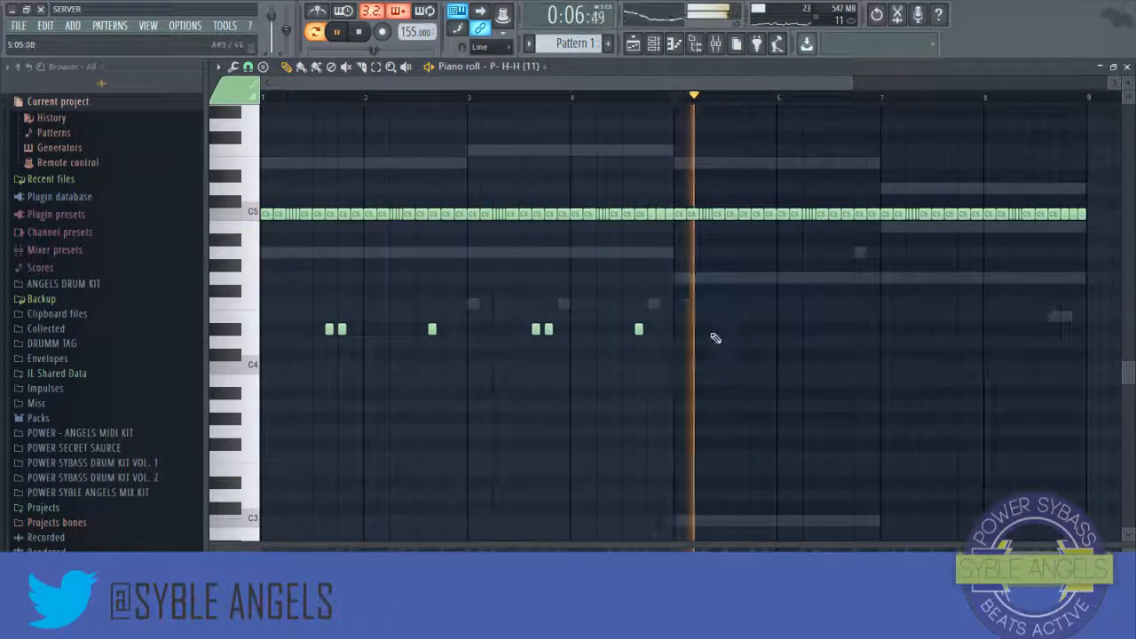
# Step: Duplicate the D#4 hi-hat note pattern from bars 1–4 into bars 5–8, then close the piano roll
pyautogui.click(376, 67)
pyautogui.press('space')
pyautogui.moveTo(691, 274); pyautogui.dragTo(347, 447)
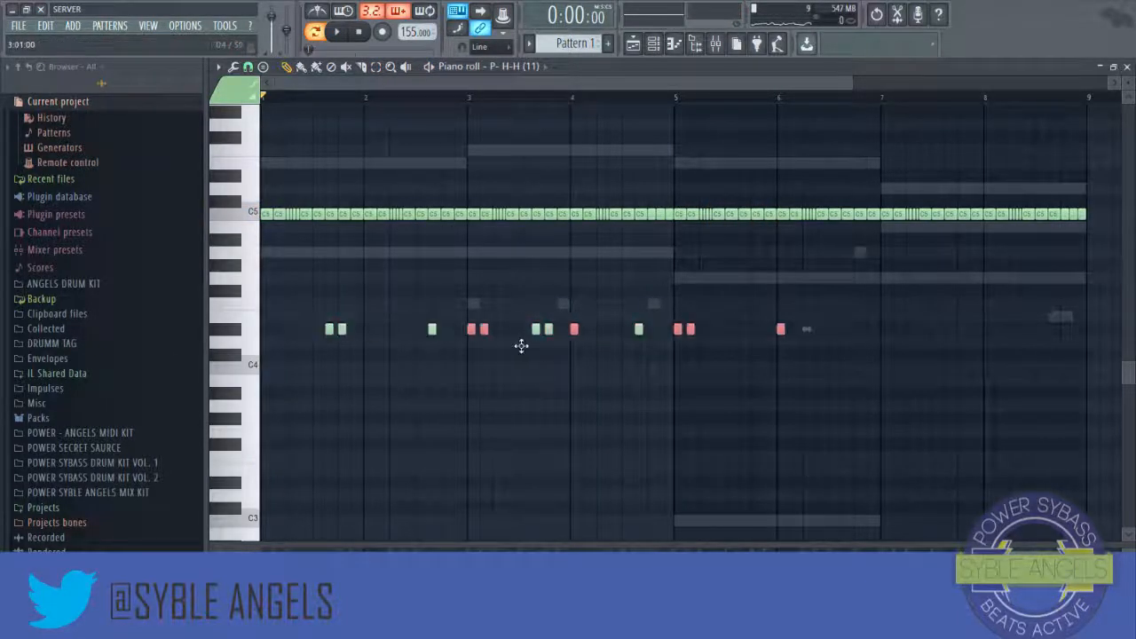
pyautogui.moveTo(698, 350); pyautogui.dragTo(739, 349)
pyautogui.press('space')
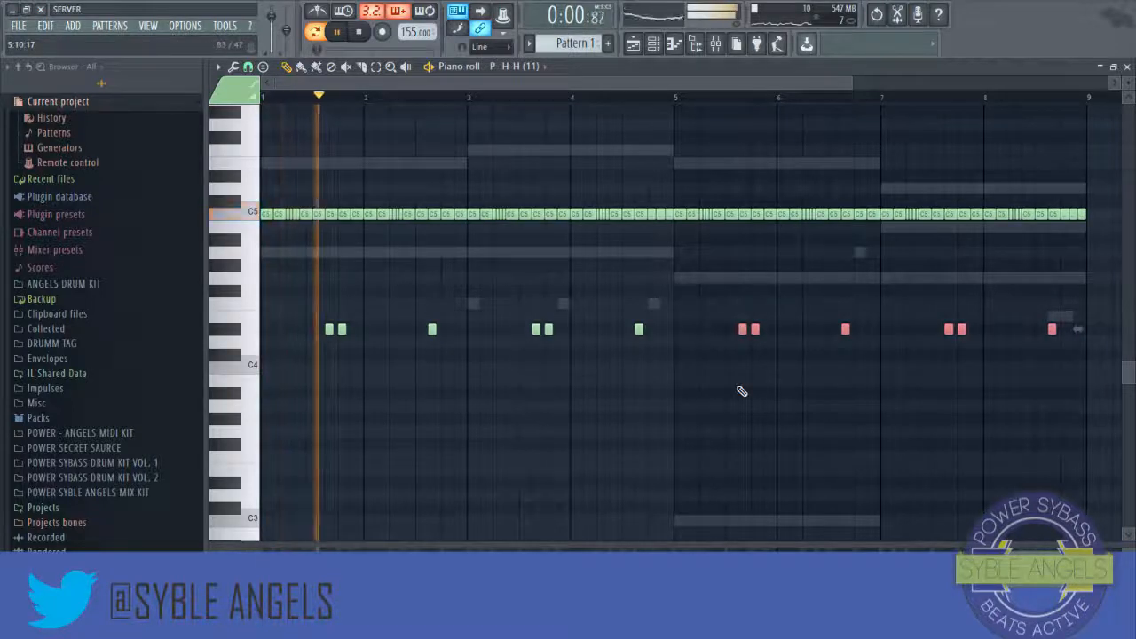
pyautogui.scroll(-2, 654, 103)
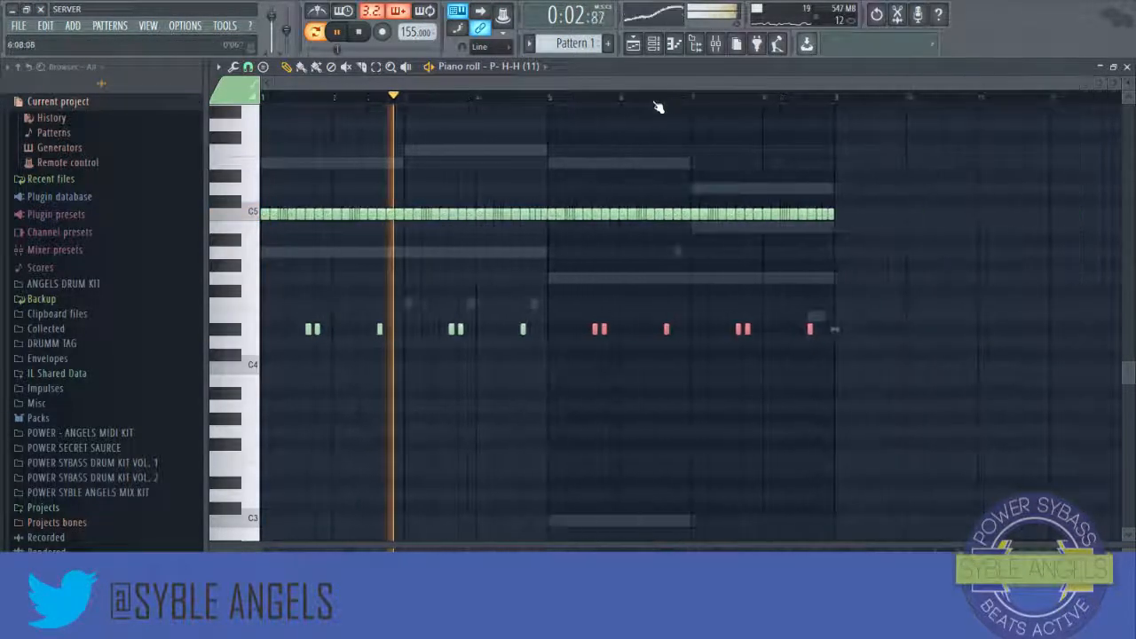
pyautogui.click(376, 68)
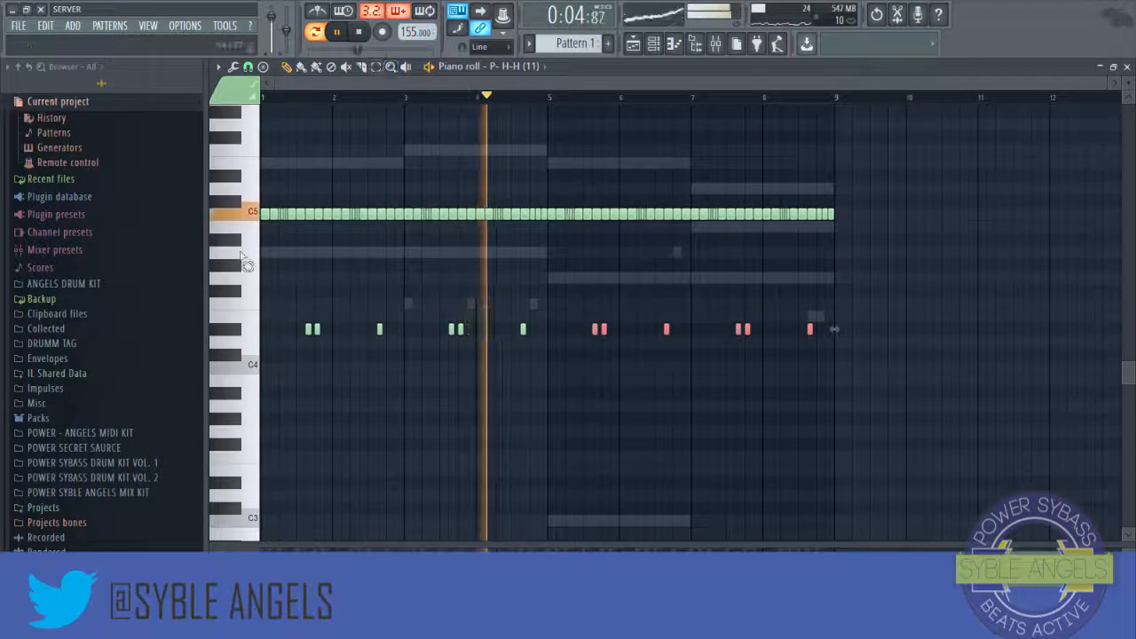
pyautogui.moveTo(247, 262); pyautogui.dragTo(298, 382)
pyautogui.click(542, 388)
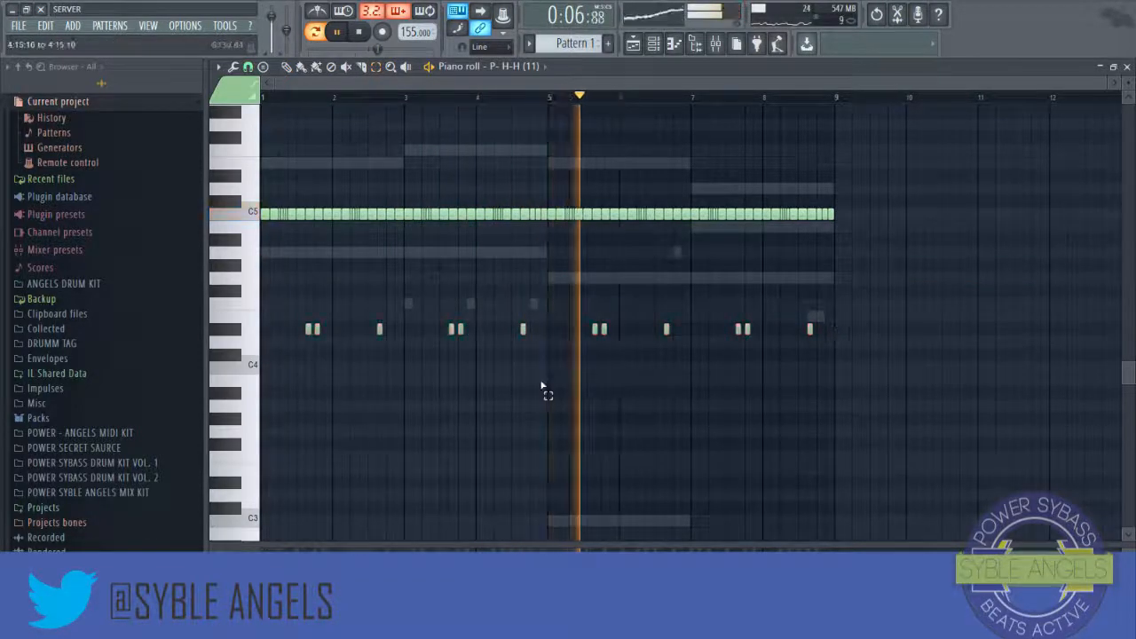
pyautogui.press('space')
pyautogui.click(1127, 68)
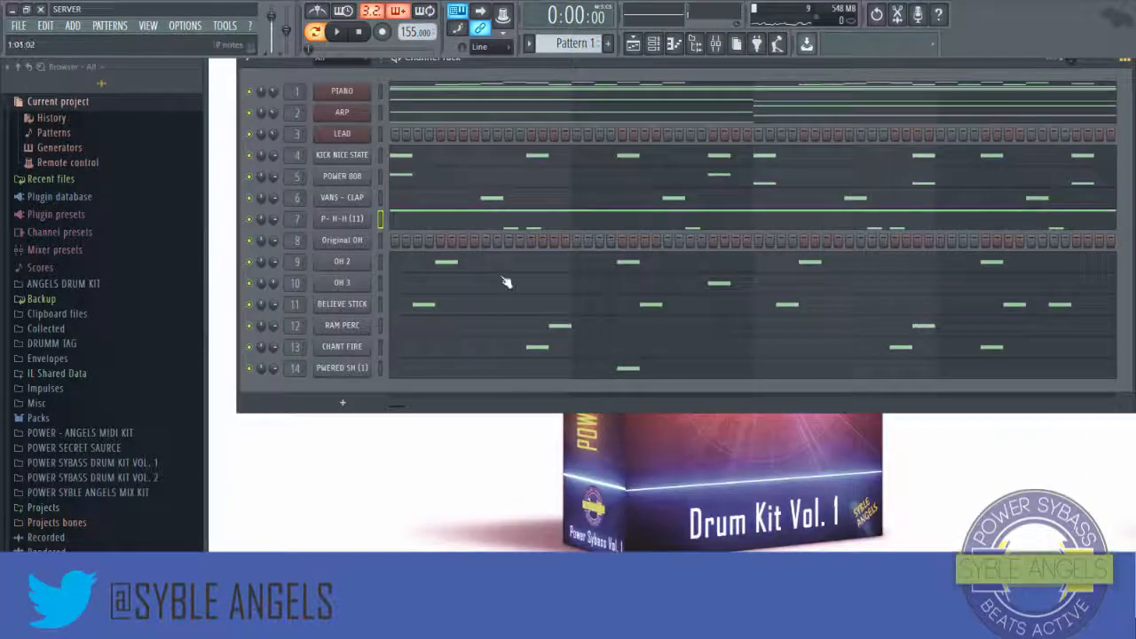
# Step: Open the piano roll for the LEAD channel
pyautogui.click(350, 179)
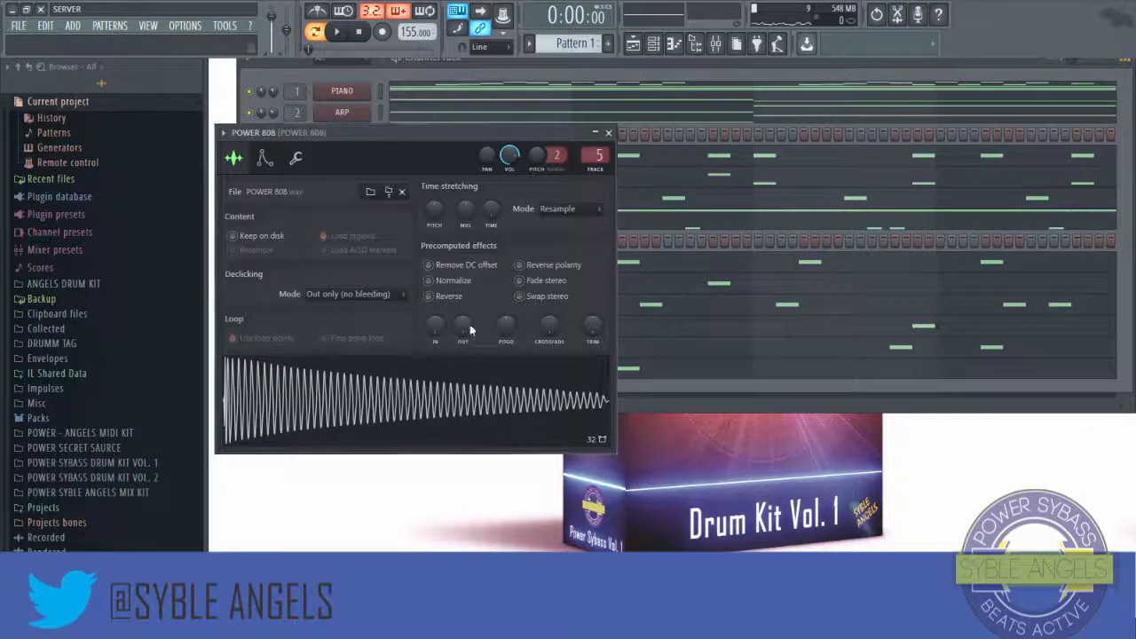
pyautogui.click(609, 133)
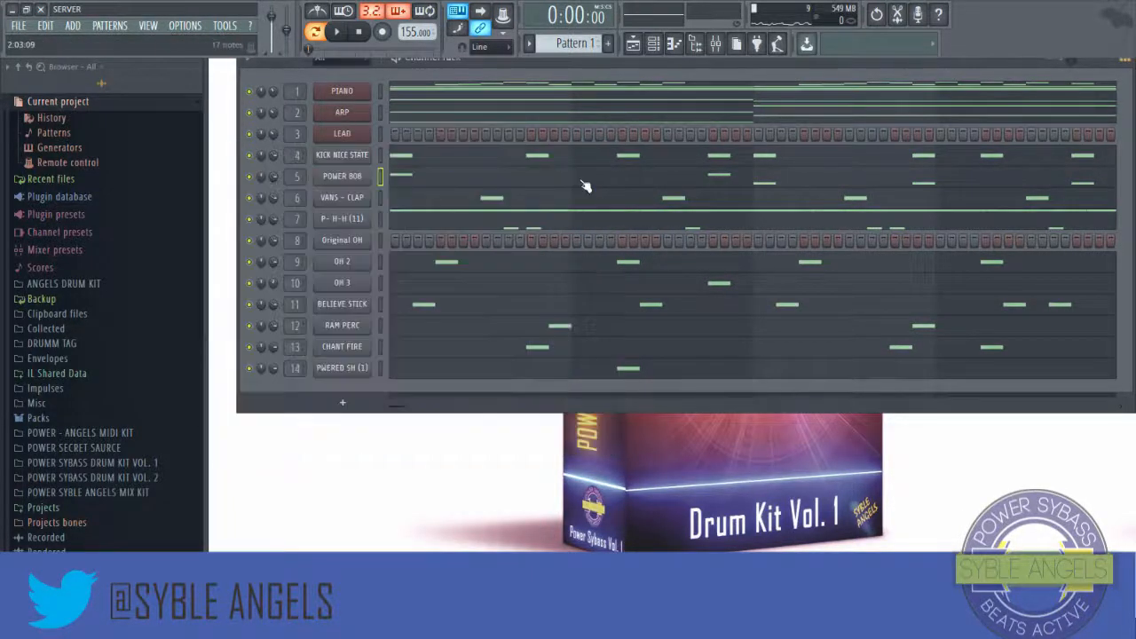
pyautogui.rightClick(355, 145)
pyautogui.click(401, 134)
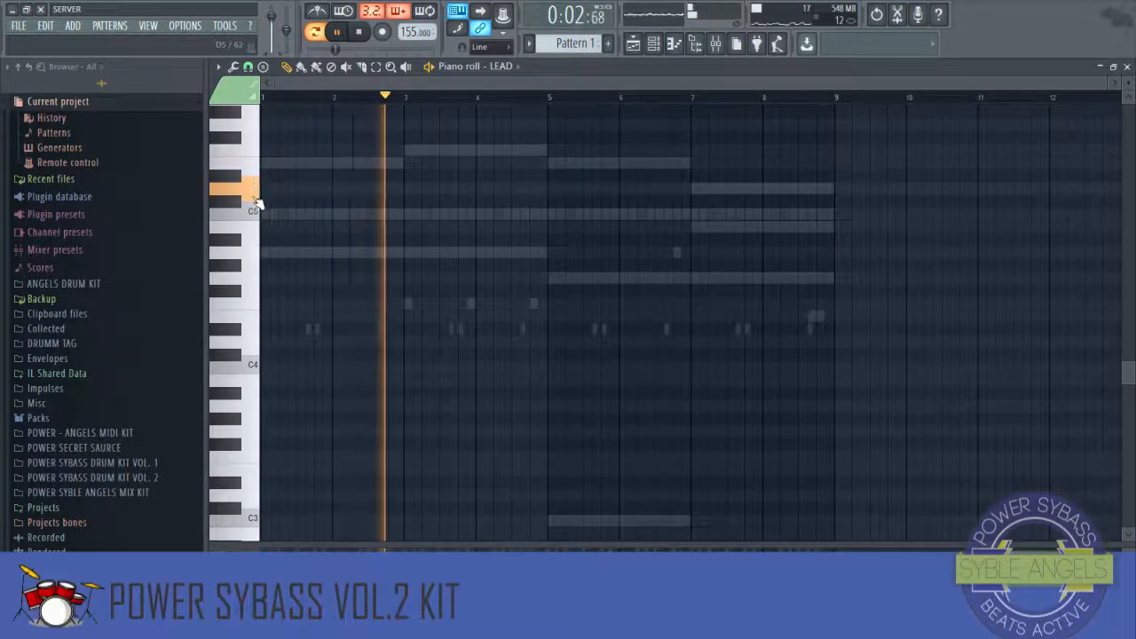
# Step: Draw an E5 lead note starting in bar 1 and a D5 note following it
pyautogui.press('space')
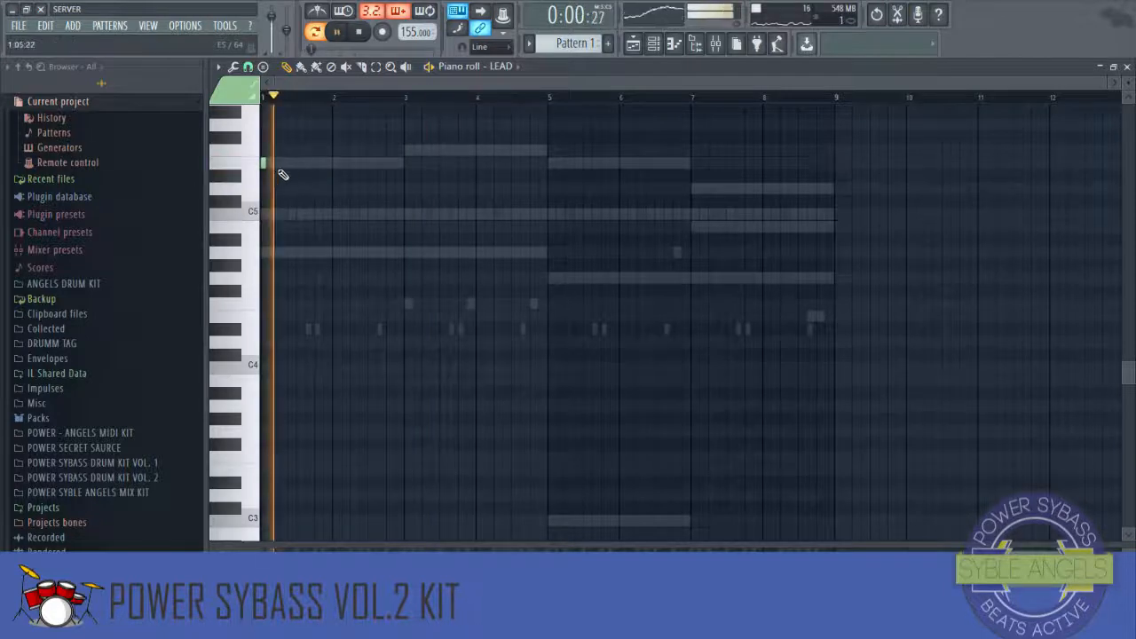
pyautogui.press('space')
pyautogui.moveTo(266, 164); pyautogui.dragTo(397, 171)
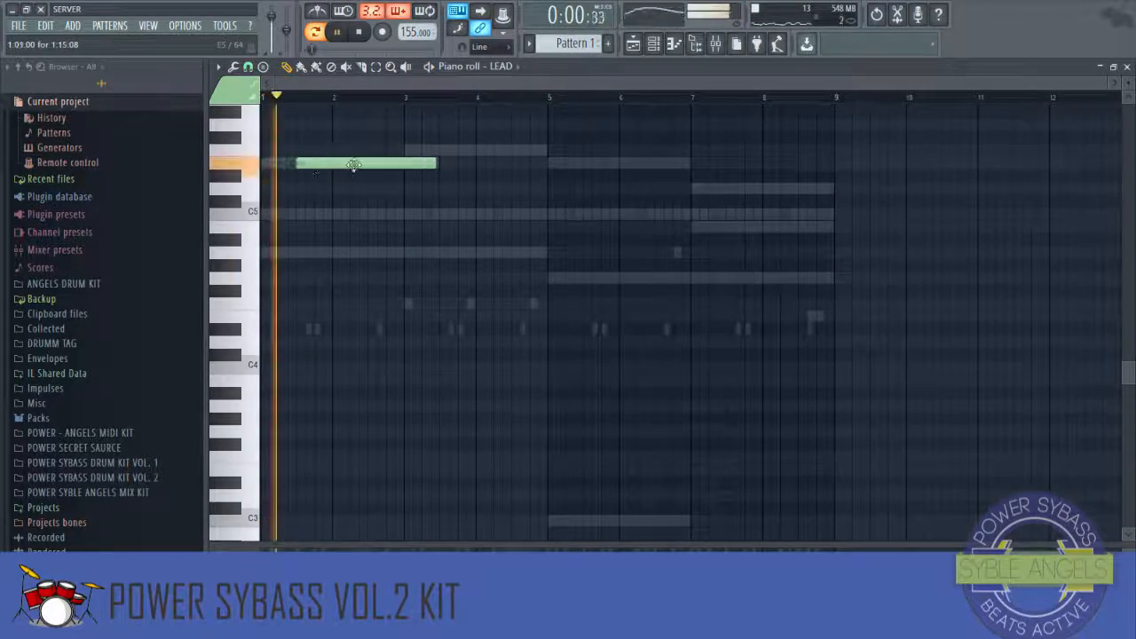
pyautogui.press('space')
pyautogui.moveTo(353, 165); pyautogui.dragTo(337, 165)
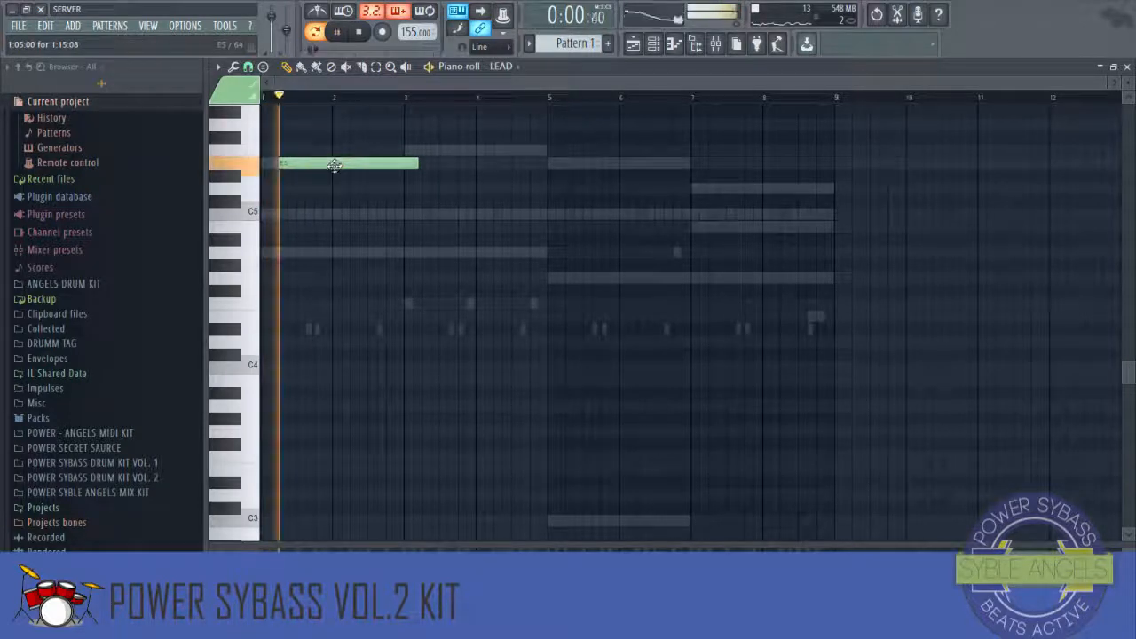
pyautogui.click(347, 189)
# Step: Shorten the E5 and D5 lead notes and add a C5 note starting at bar 3
pyautogui.press('space')
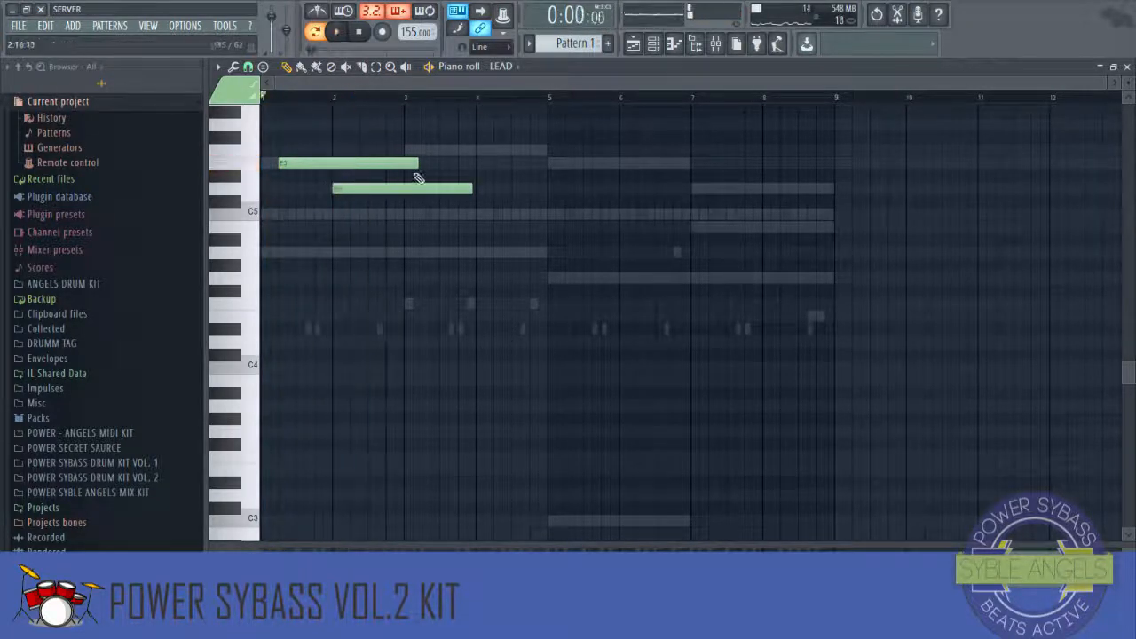
pyautogui.press('space')
pyautogui.moveTo(418, 177); pyautogui.dragTo(338, 173)
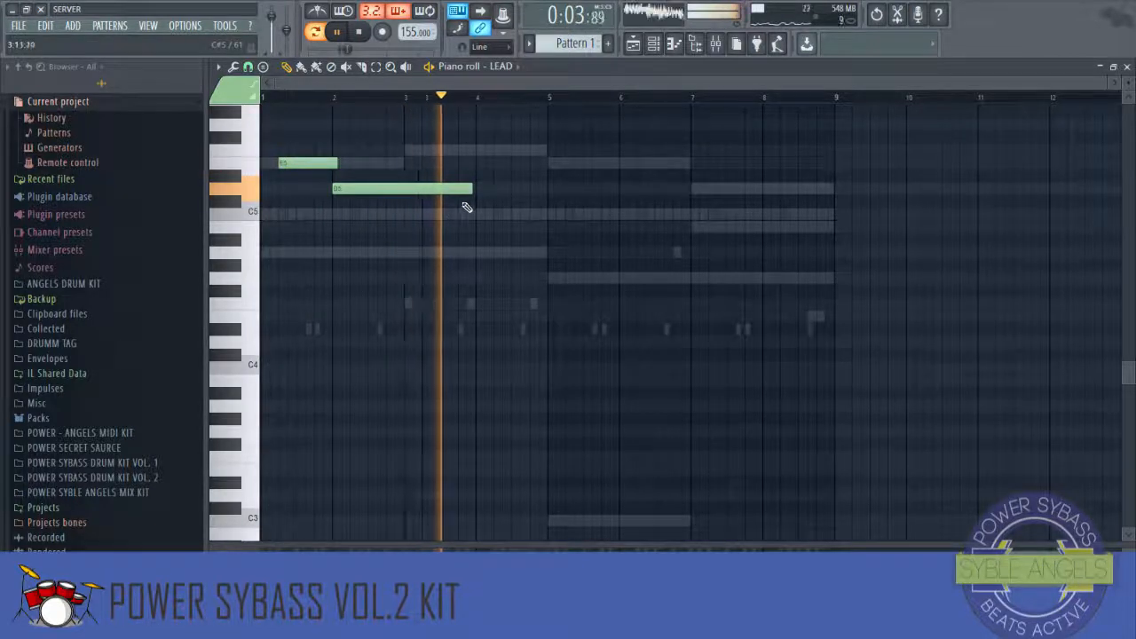
pyautogui.moveTo(471, 189); pyautogui.dragTo(401, 189)
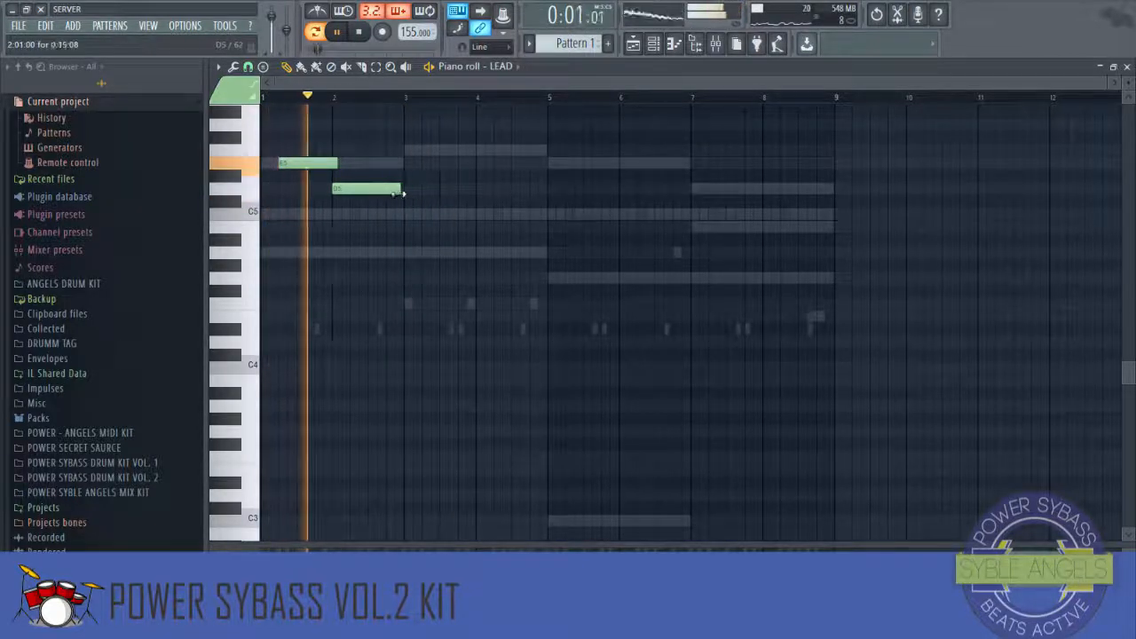
pyautogui.click(444, 215)
pyautogui.press('space')
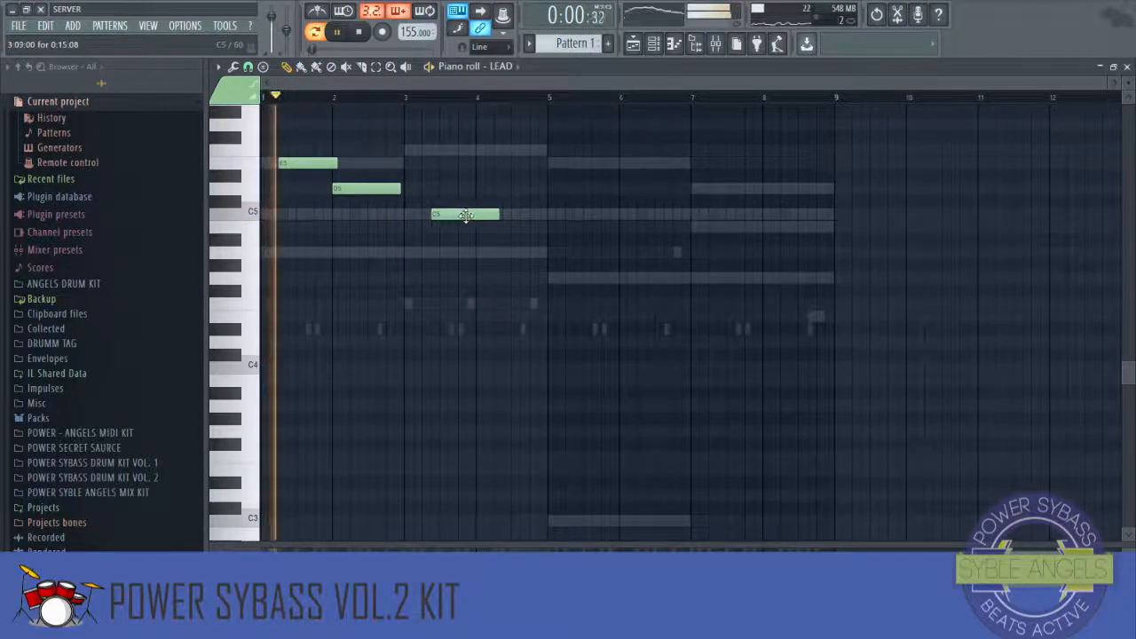
pyautogui.moveTo(465, 216); pyautogui.dragTo(439, 218)
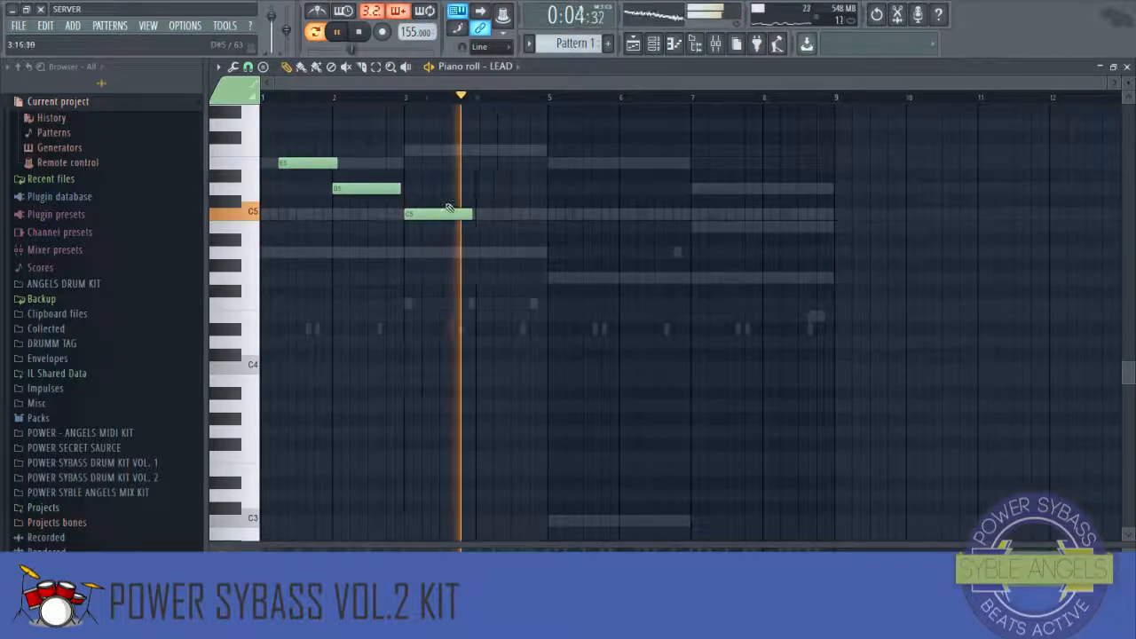
# Step: Add E5, D5 and B4 lead notes stepping down through bars 5, 6 and 7
pyautogui.click(479, 148)
pyautogui.press('space')
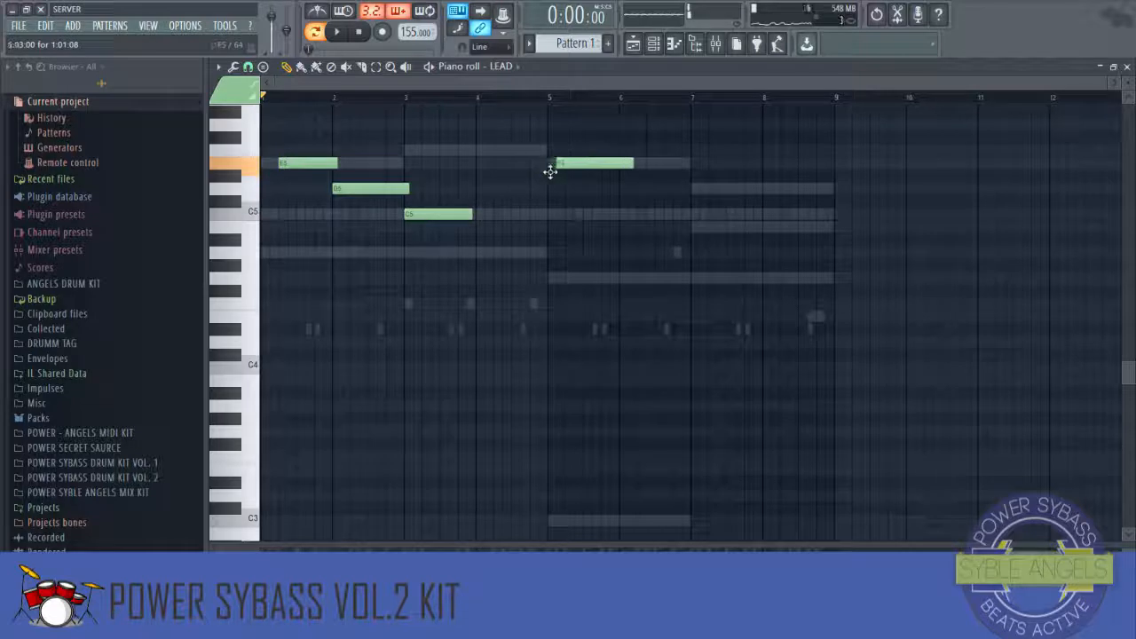
pyautogui.press('space')
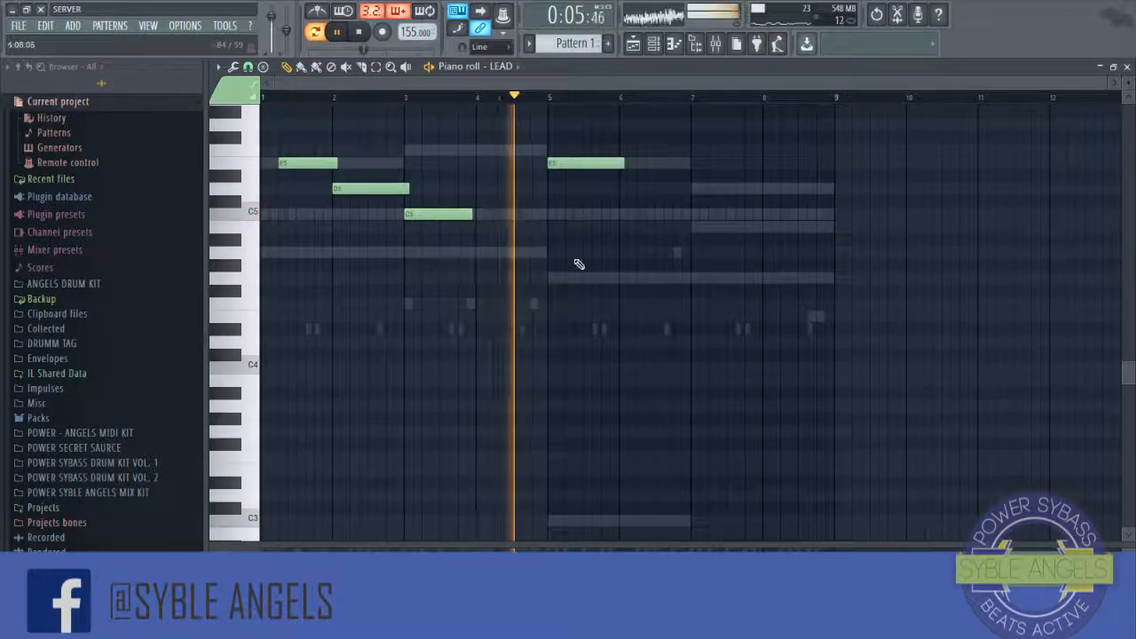
pyautogui.click(620, 189)
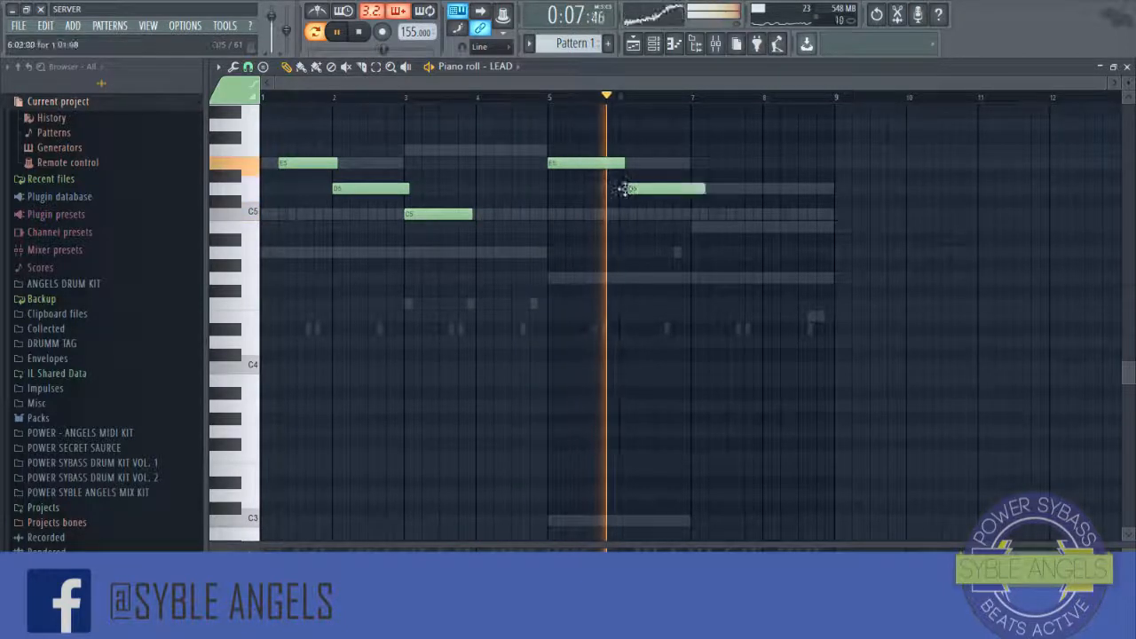
pyautogui.click(710, 163)
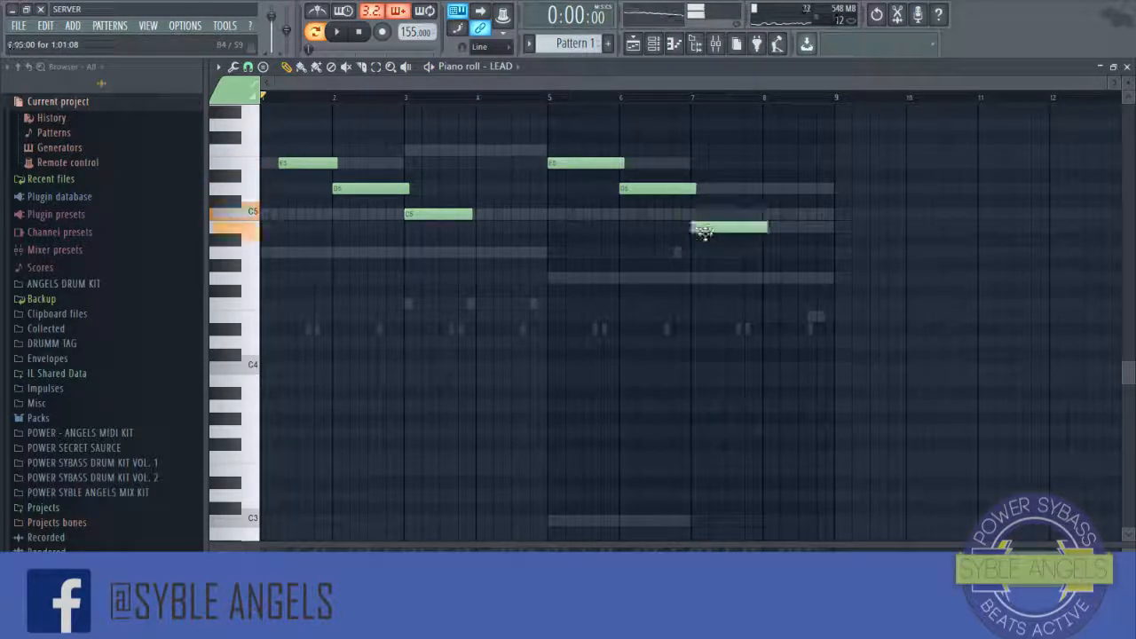
# Step: Add a short G4 lead note at the end of bar 8
pyautogui.click(677, 96)
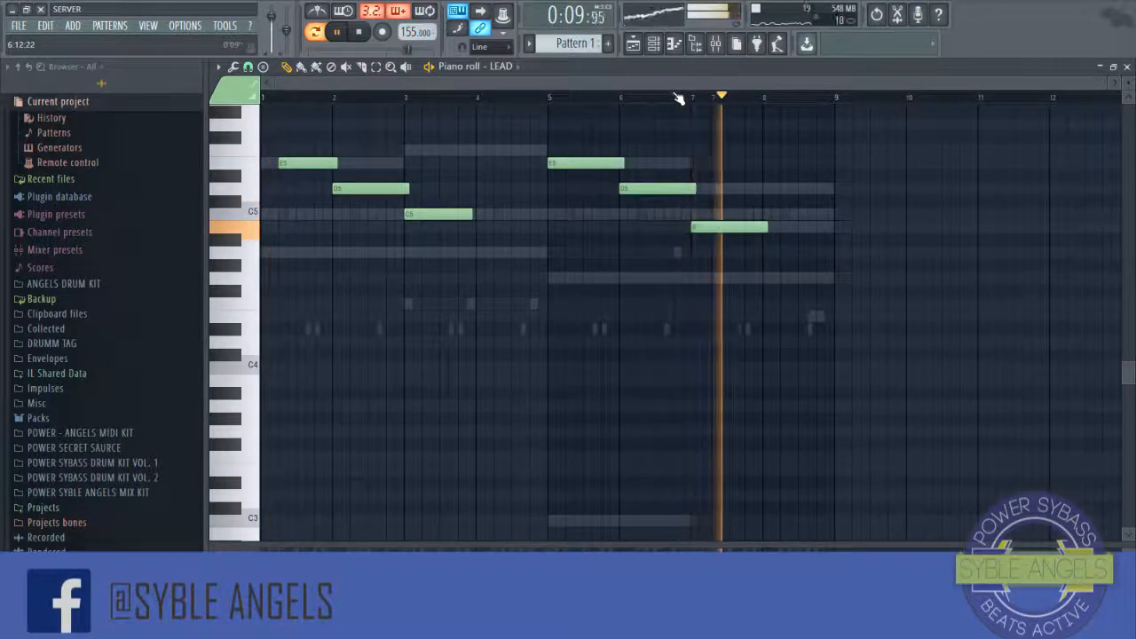
pyautogui.moveTo(774, 277); pyautogui.dragTo(803, 276)
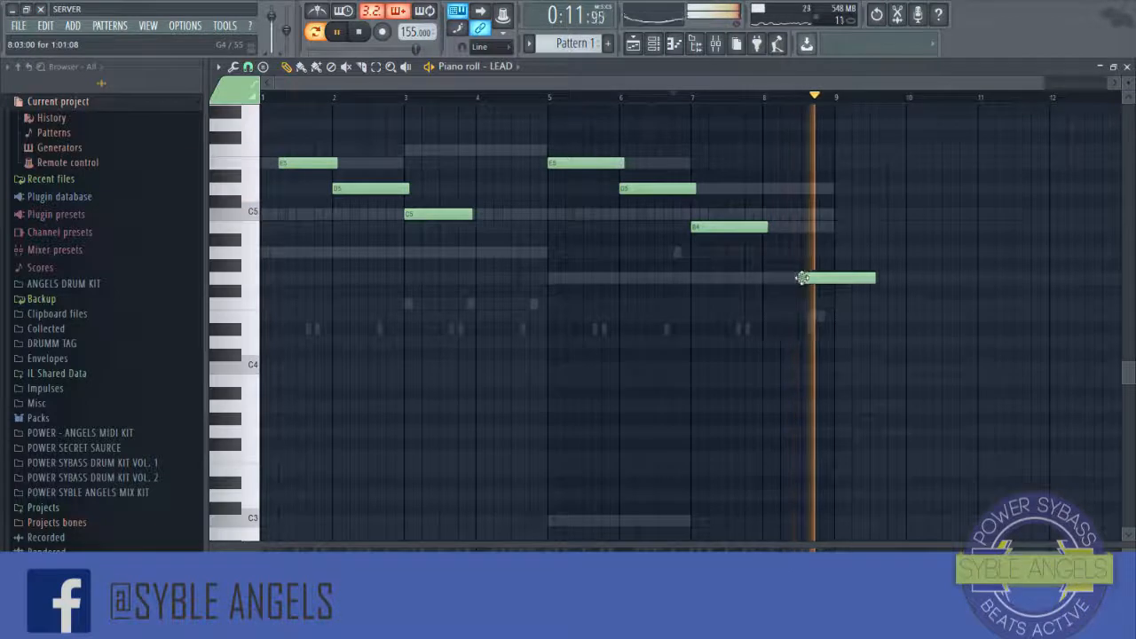
pyautogui.press('space')
pyautogui.press('space')
pyautogui.moveTo(874, 276); pyautogui.dragTo(832, 277)
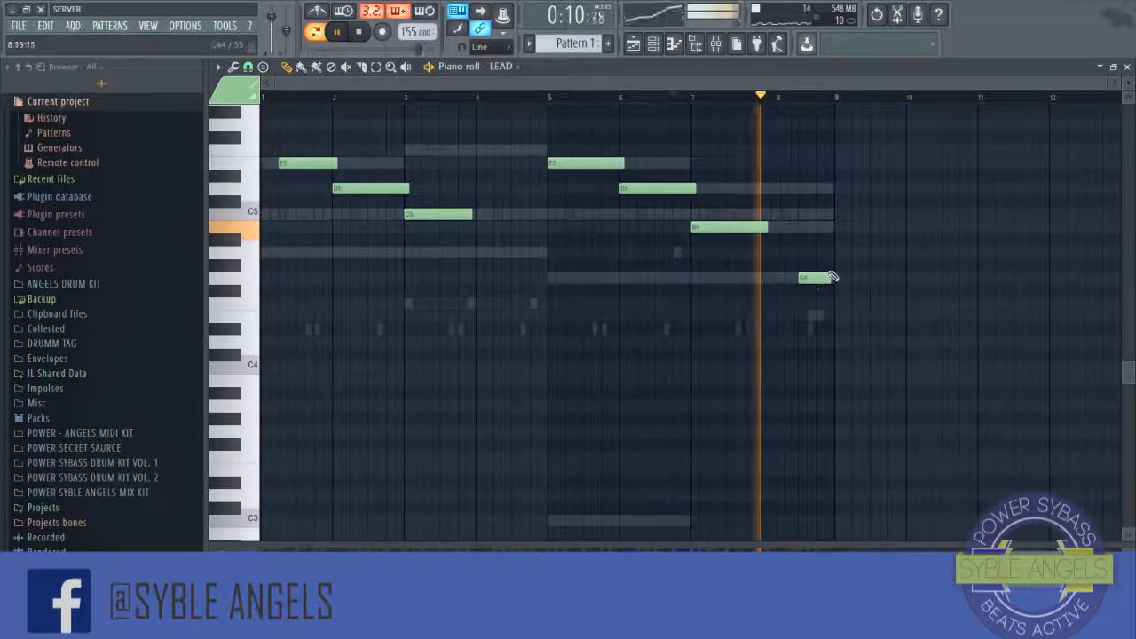
# Step: Reopen the LEAD piano roll to play back the melody, then close it
pyautogui.click(1126, 68)
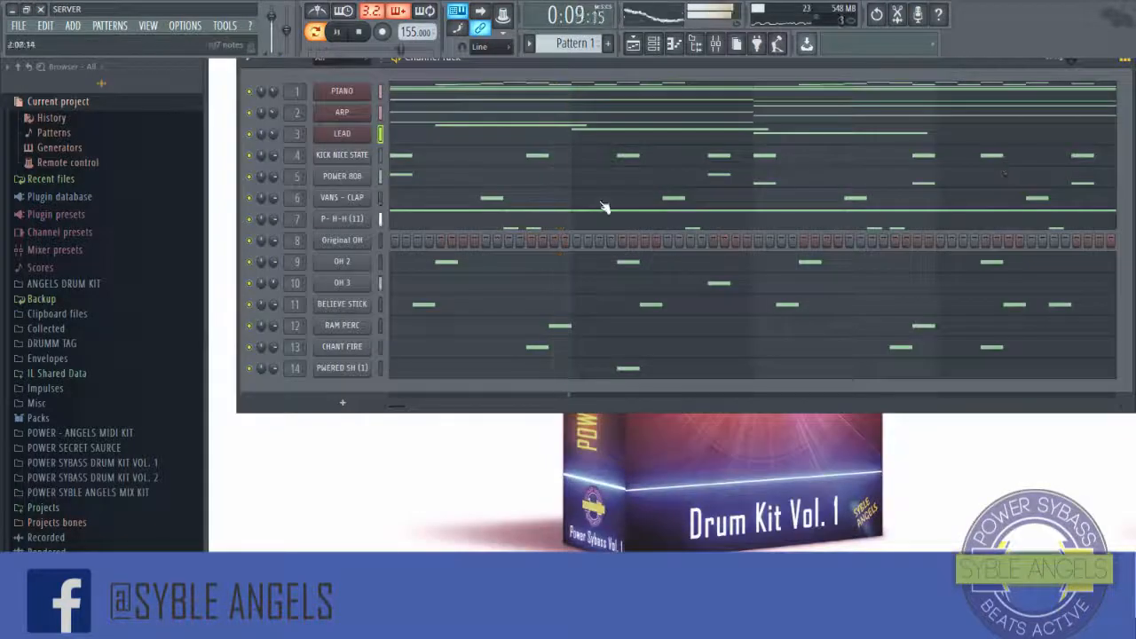
pyautogui.click(464, 137)
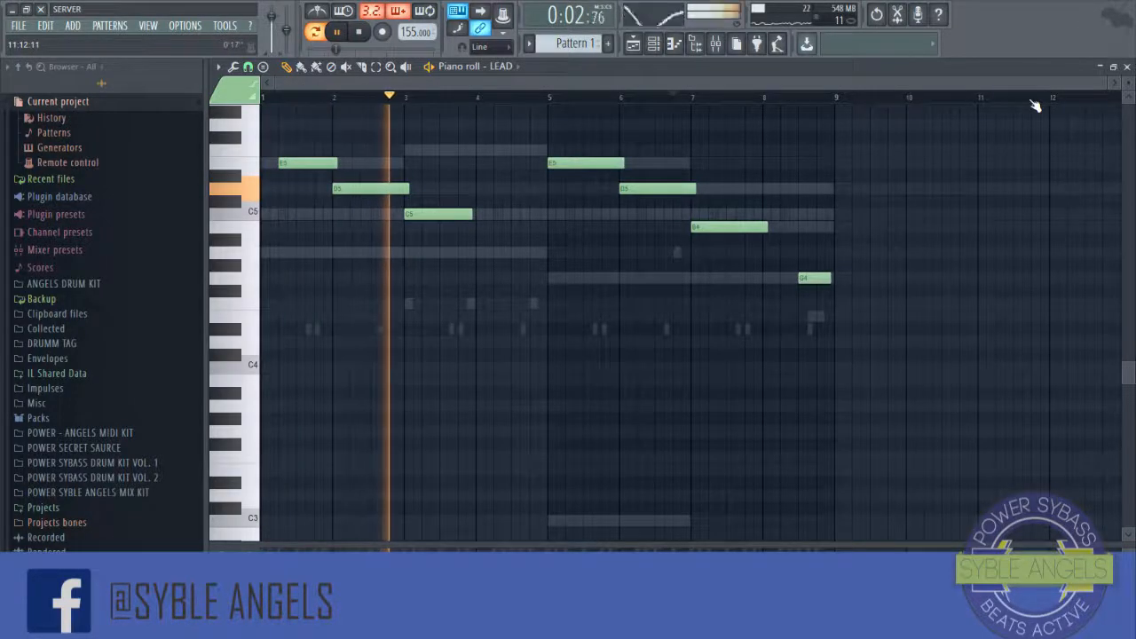
pyautogui.hotkey('alt', 'r')
pyautogui.click(639, 450)
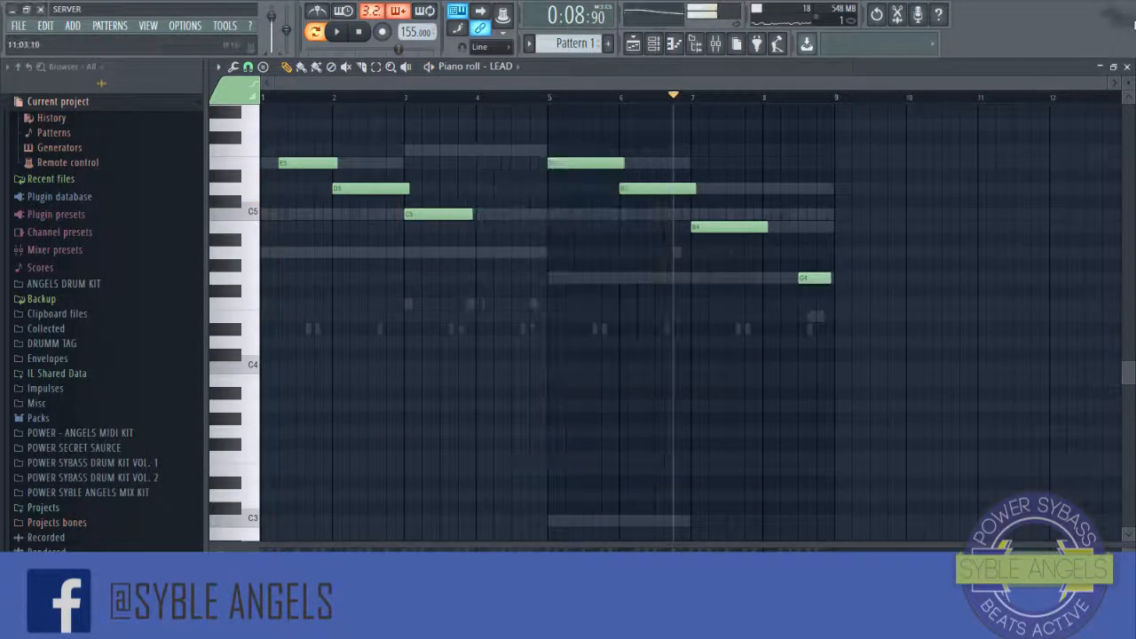
pyautogui.click(1126, 67)
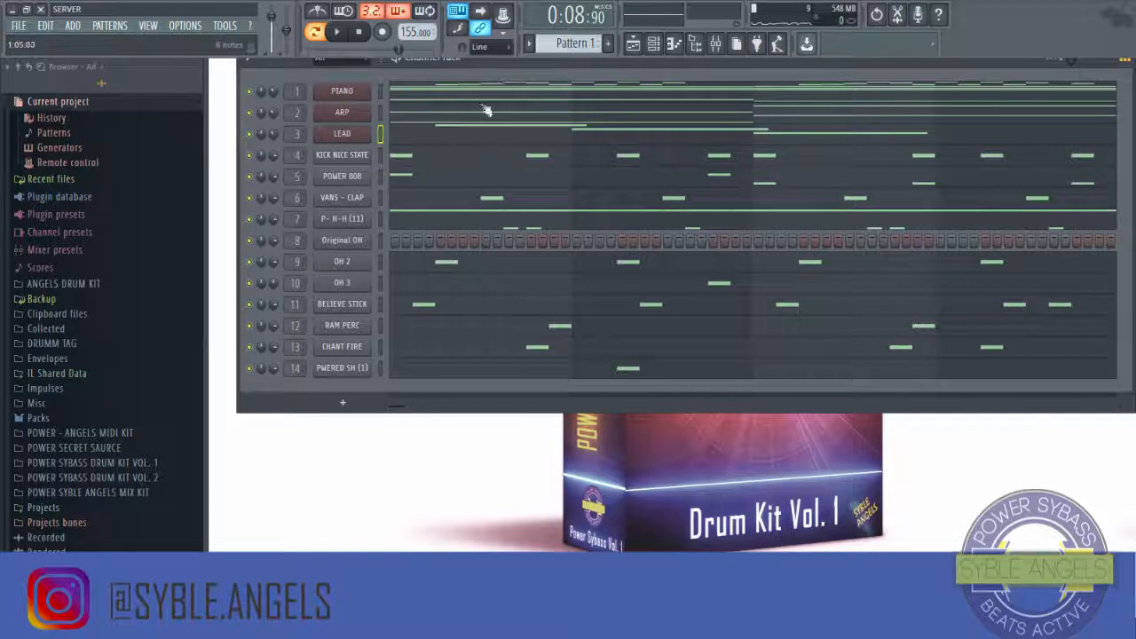
# Step: Open the POWER 808 piano roll and play back its pattern
pyautogui.click(439, 180)
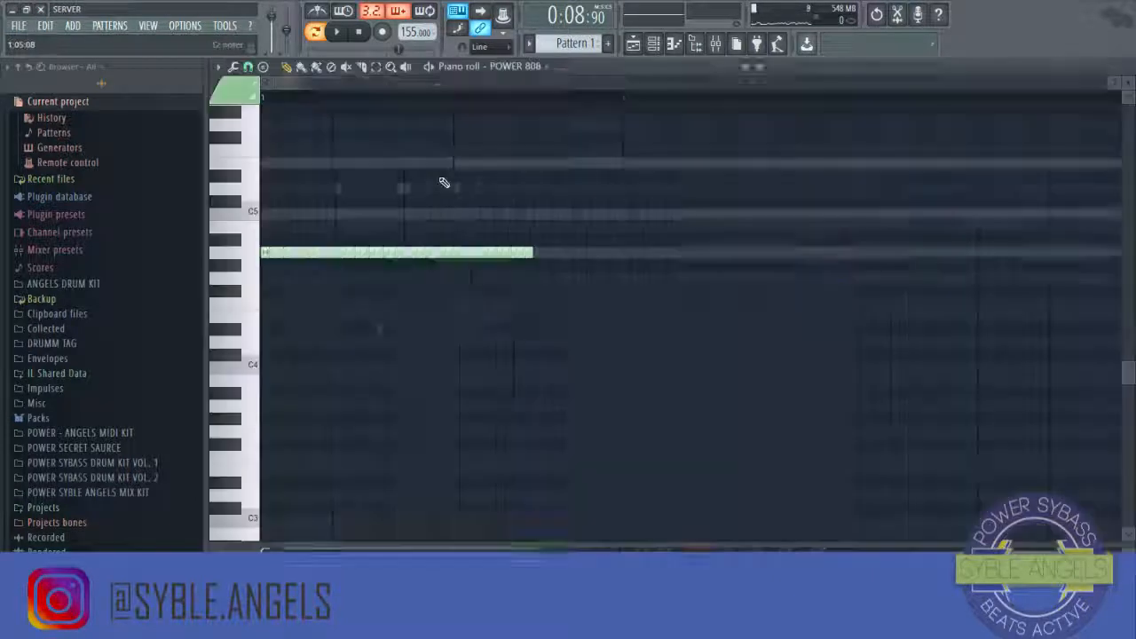
pyautogui.press('space')
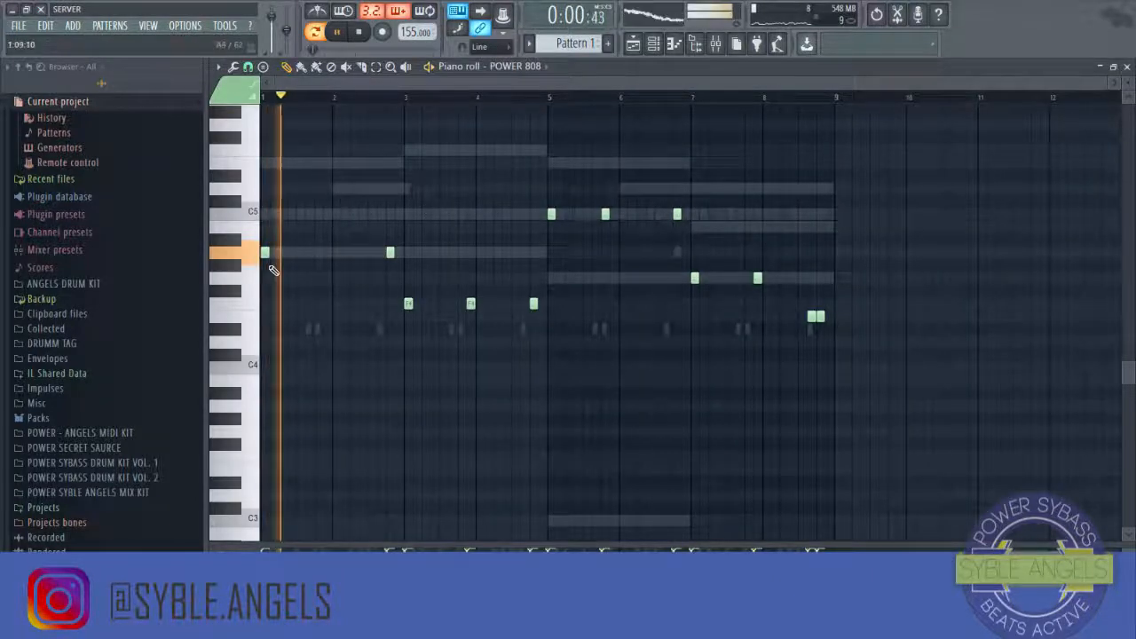
pyautogui.press('space')
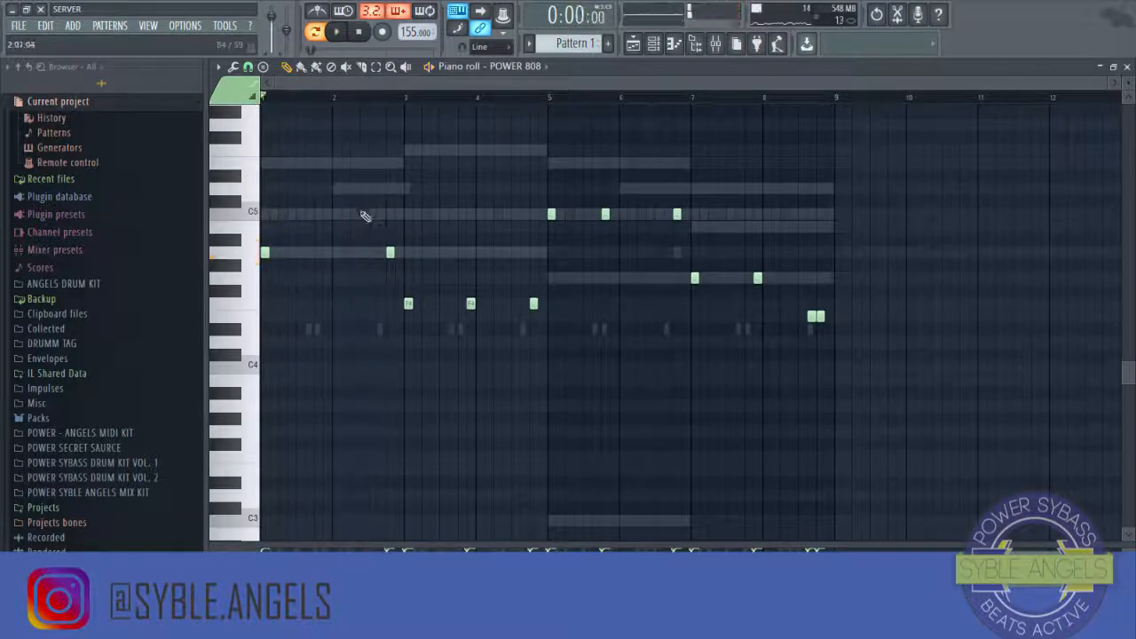
pyautogui.press('space')
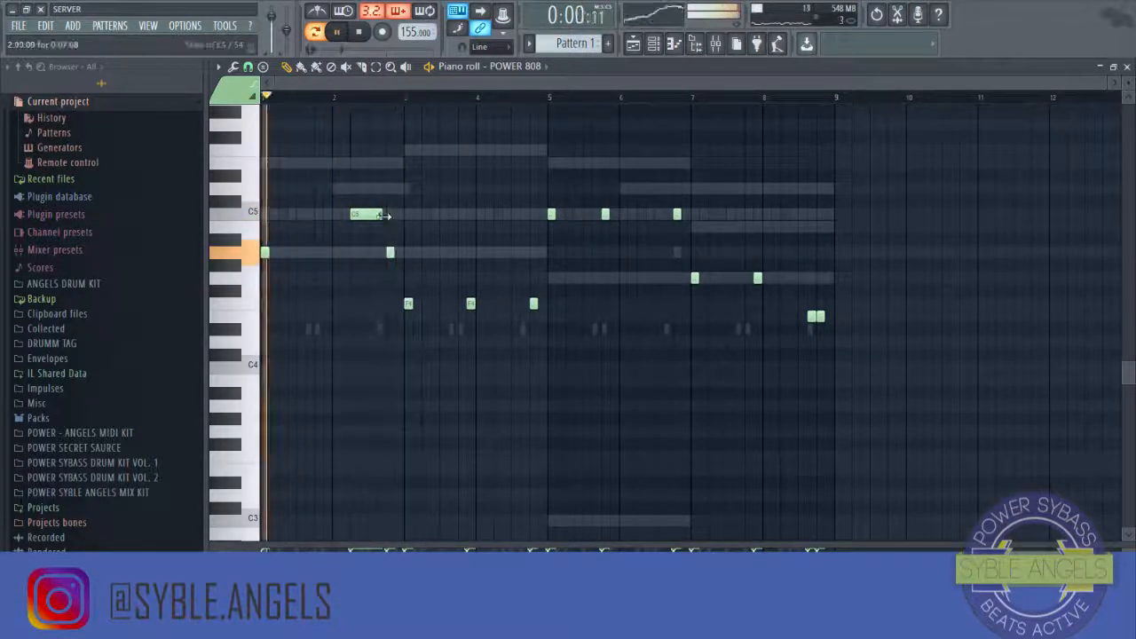
# Step: Try shortening and repositioning a C5 slide note near bar 2, then delete it
pyautogui.moveTo(384, 216); pyautogui.dragTo(364, 217)
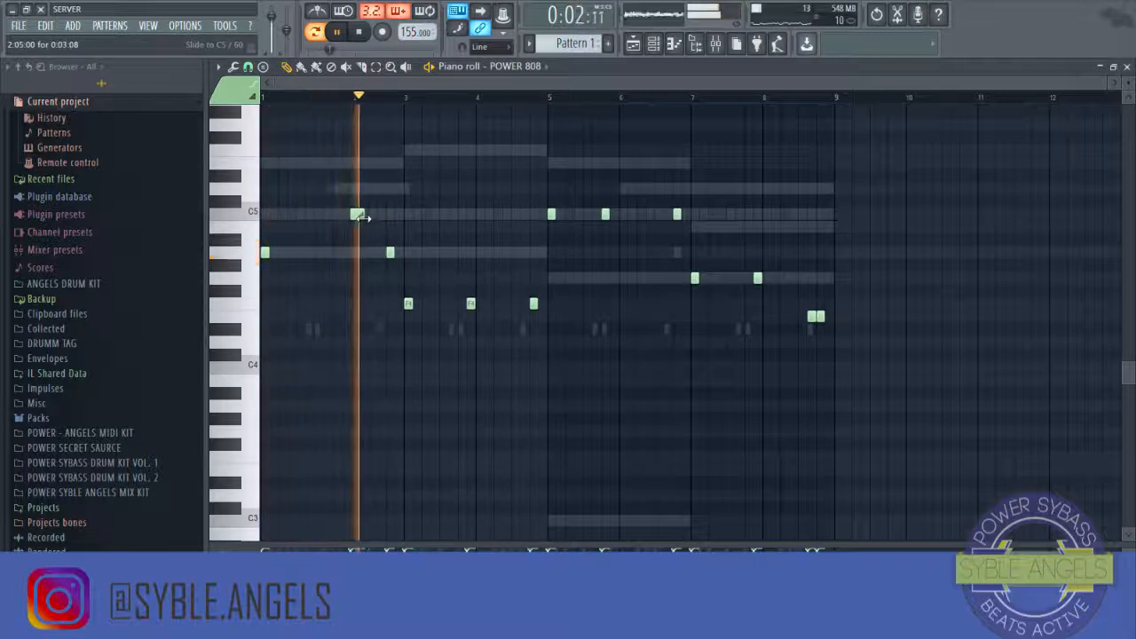
pyautogui.moveTo(355, 217); pyautogui.dragTo(337, 219)
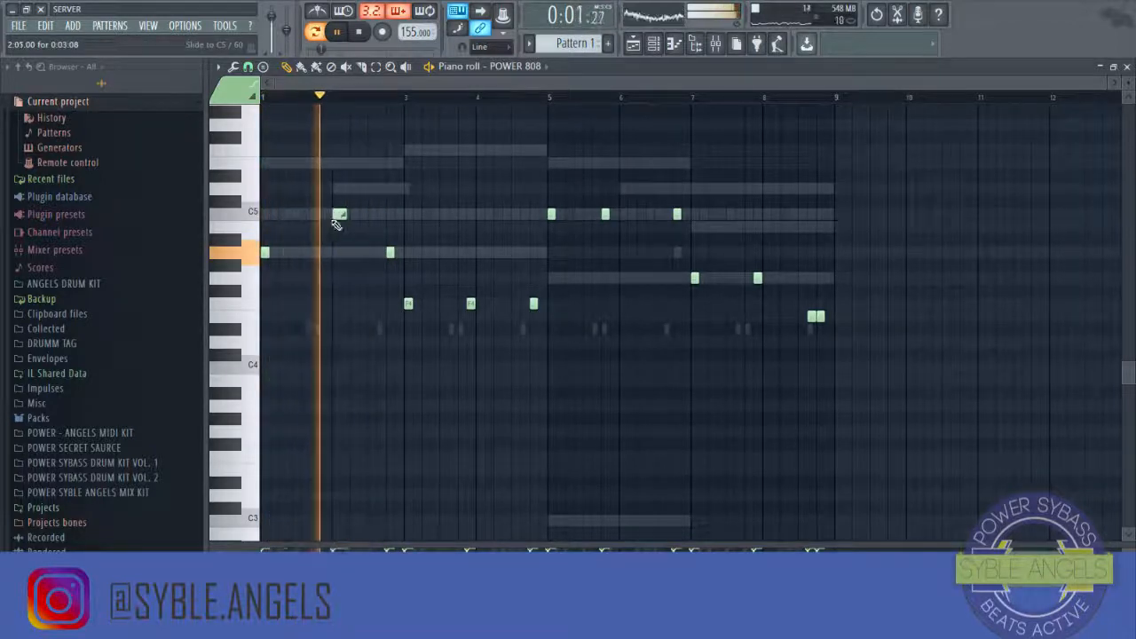
pyautogui.rightClick(340, 216)
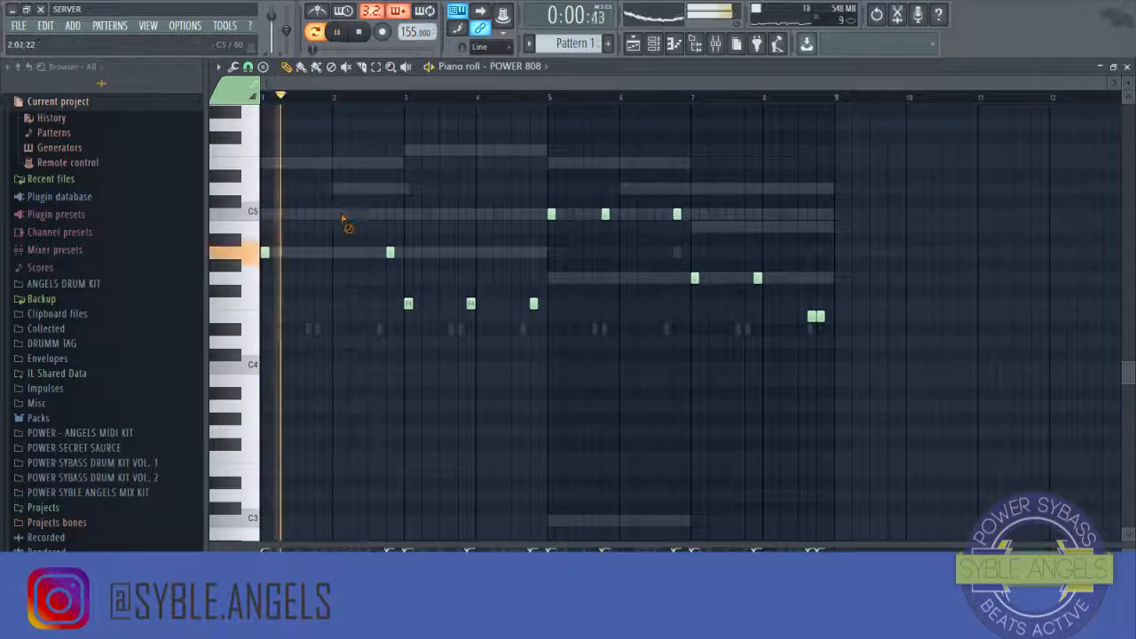
# Step: Add an 808 slide note near bar 2 pitched down to C0 and play it back
pyautogui.moveTo(330, 297); pyautogui.dragTo(337, 534)
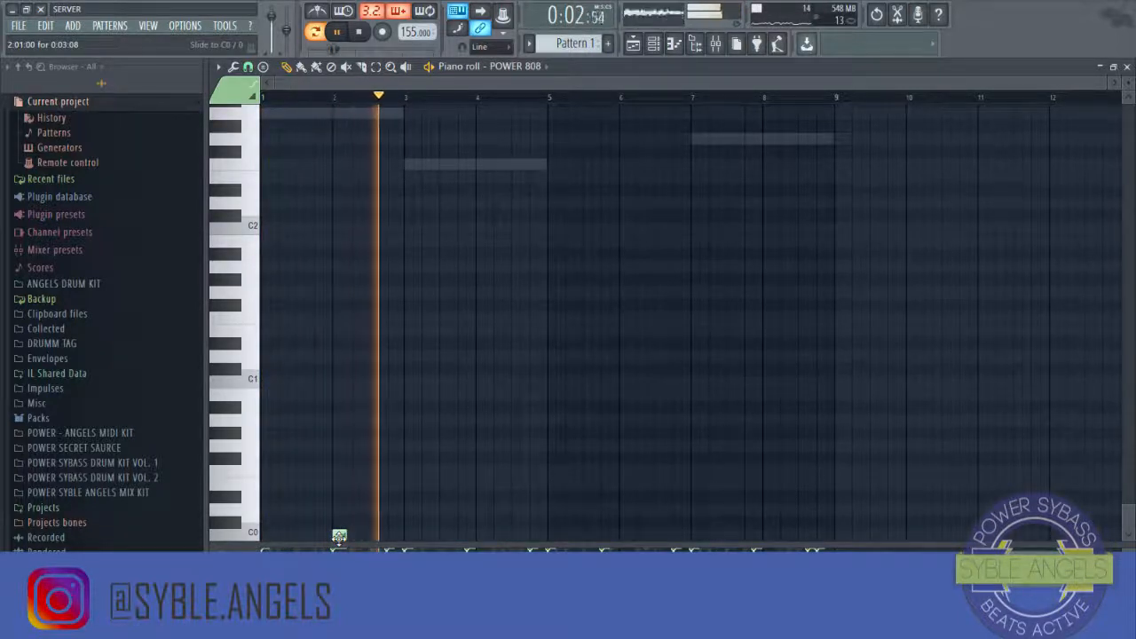
pyautogui.press('space')
pyautogui.press('space')
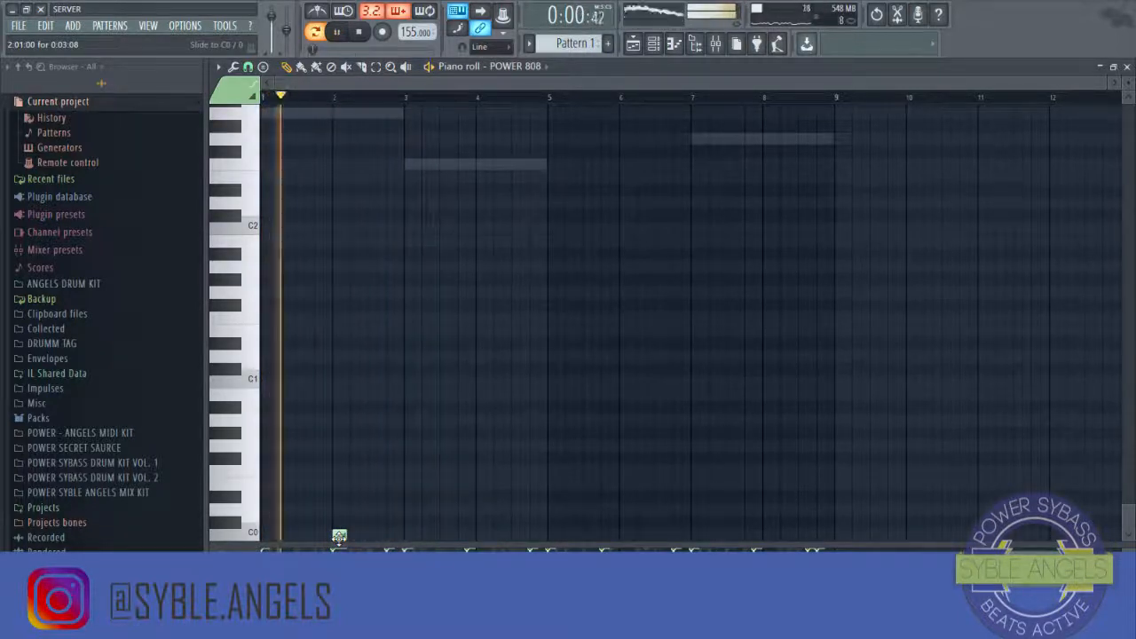
pyautogui.press('space')
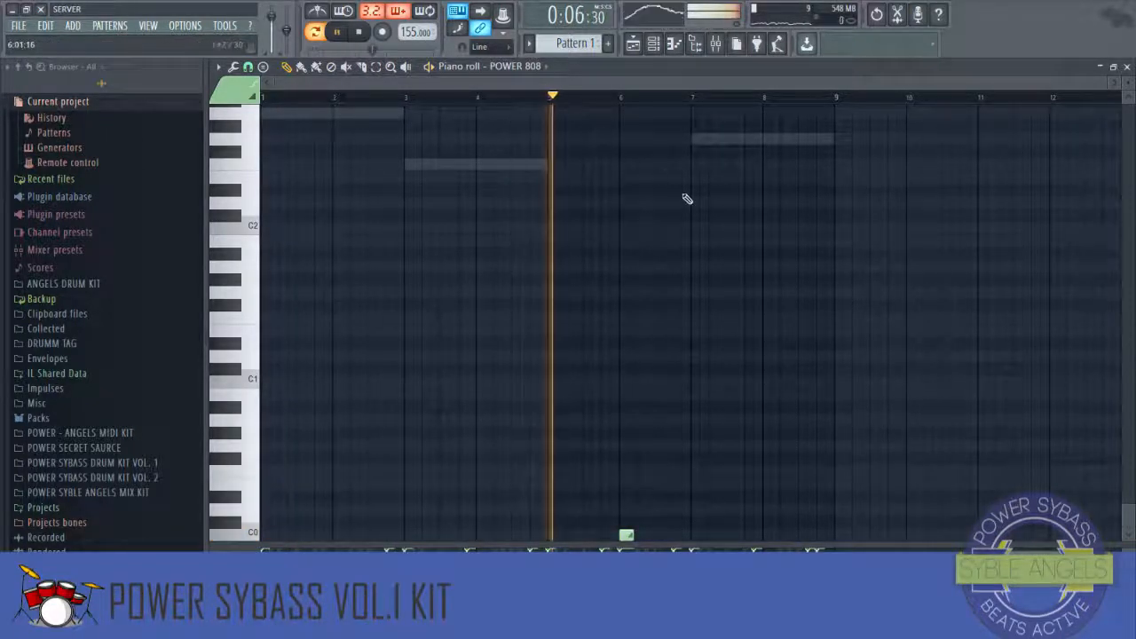
# Step: Scroll through the 808 pattern's note range and close the piano roll
pyautogui.scroll(10, 690, 231)
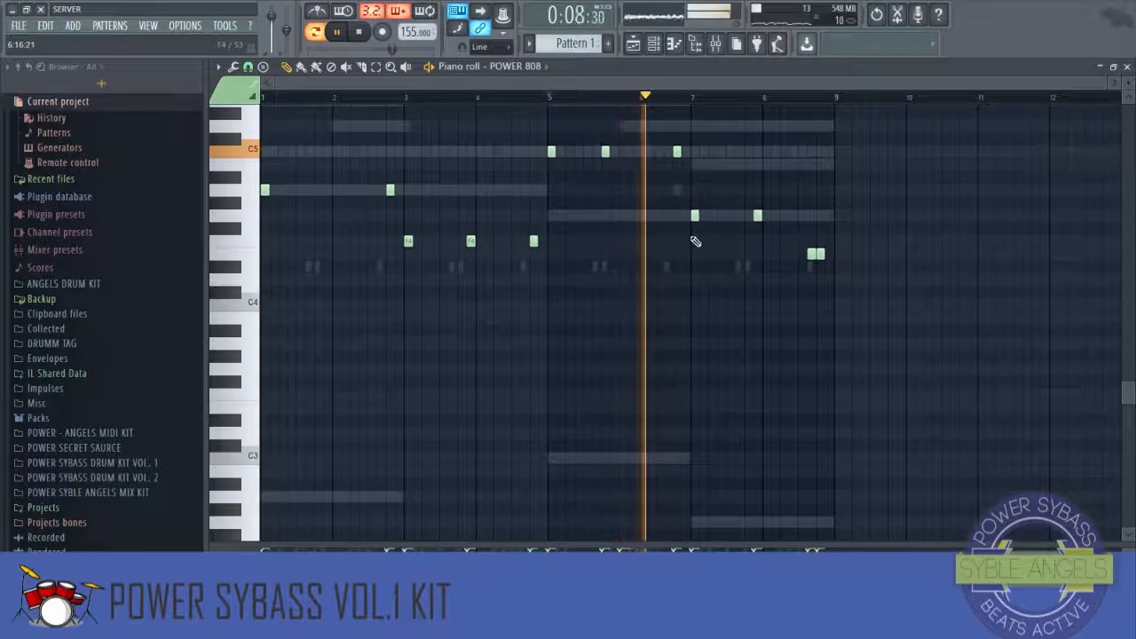
pyautogui.scroll(-10, 683, 253)
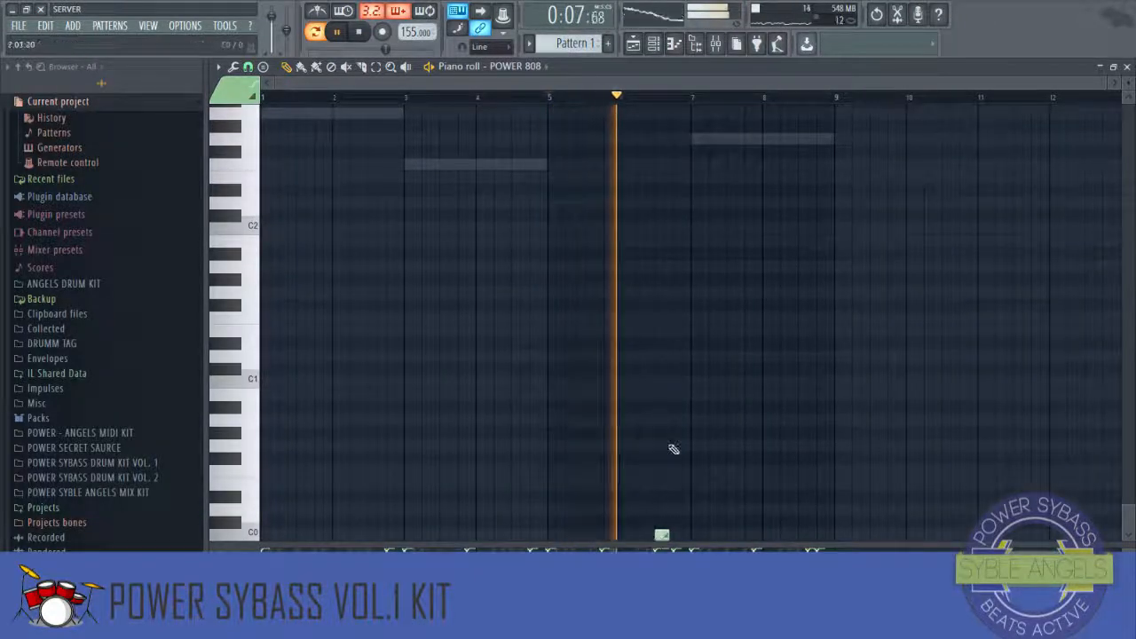
pyautogui.scroll(4, 674, 444)
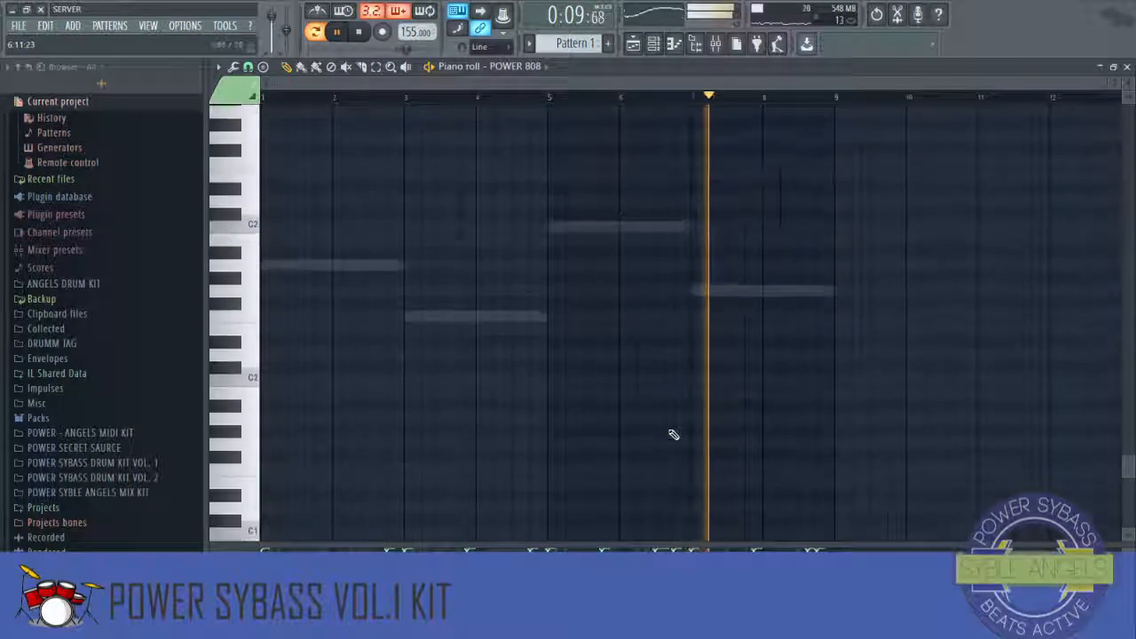
pyautogui.scroll(9, 674, 435)
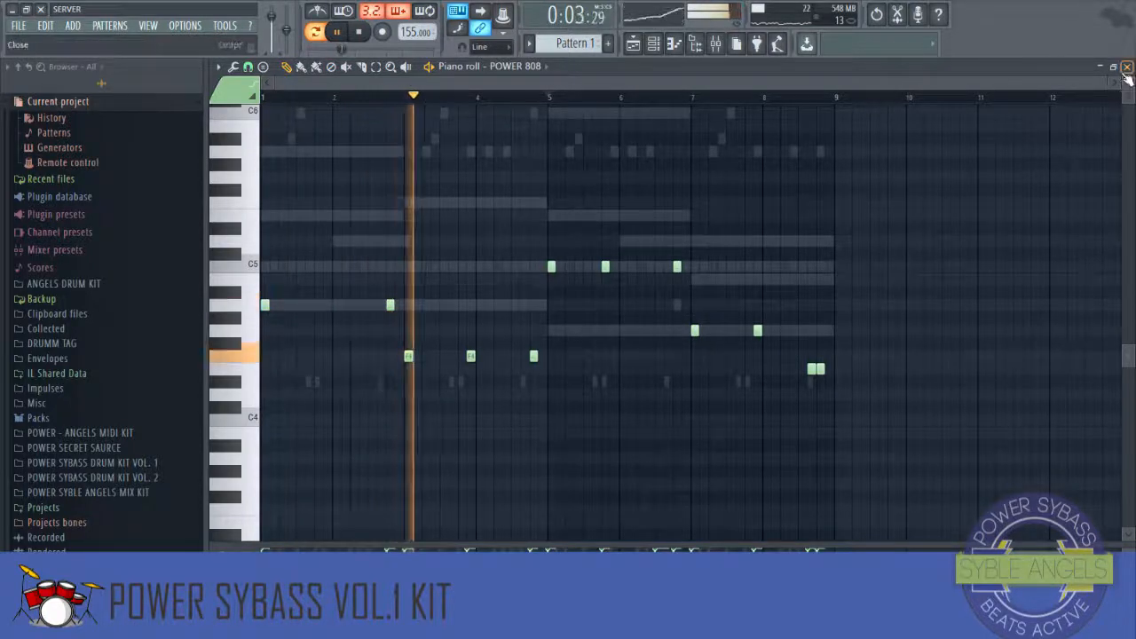
pyautogui.click(1126, 68)
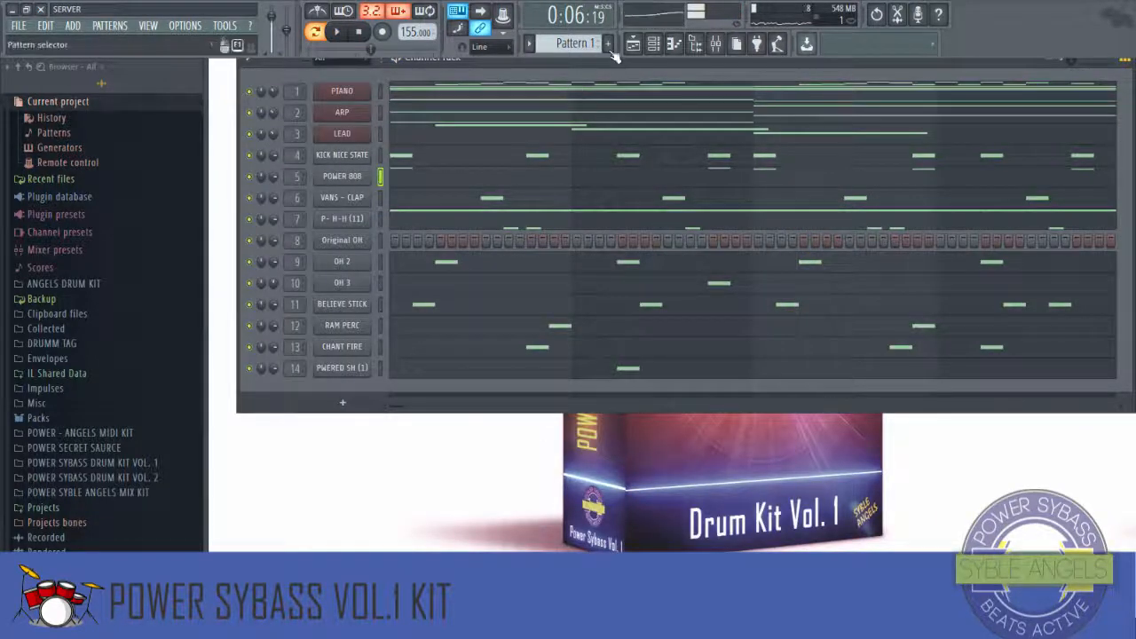
# Step: Split the pattern by channel into separate per-instrument patterns
pyautogui.click(579, 44)
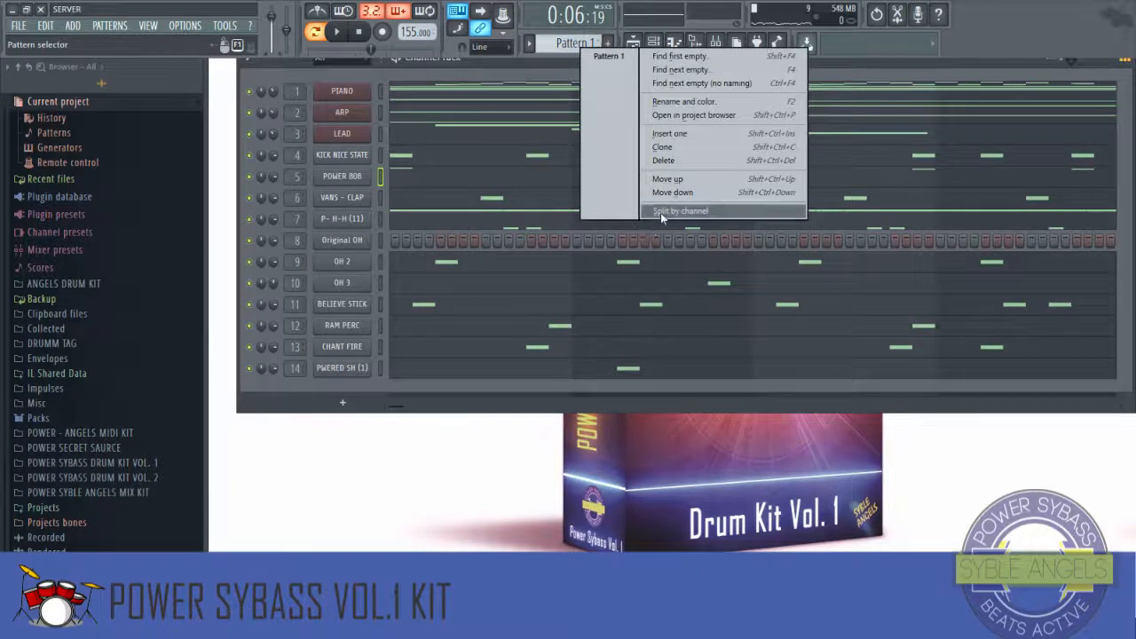
pyautogui.click(661, 212)
pyautogui.click(656, 50)
pyautogui.click(635, 48)
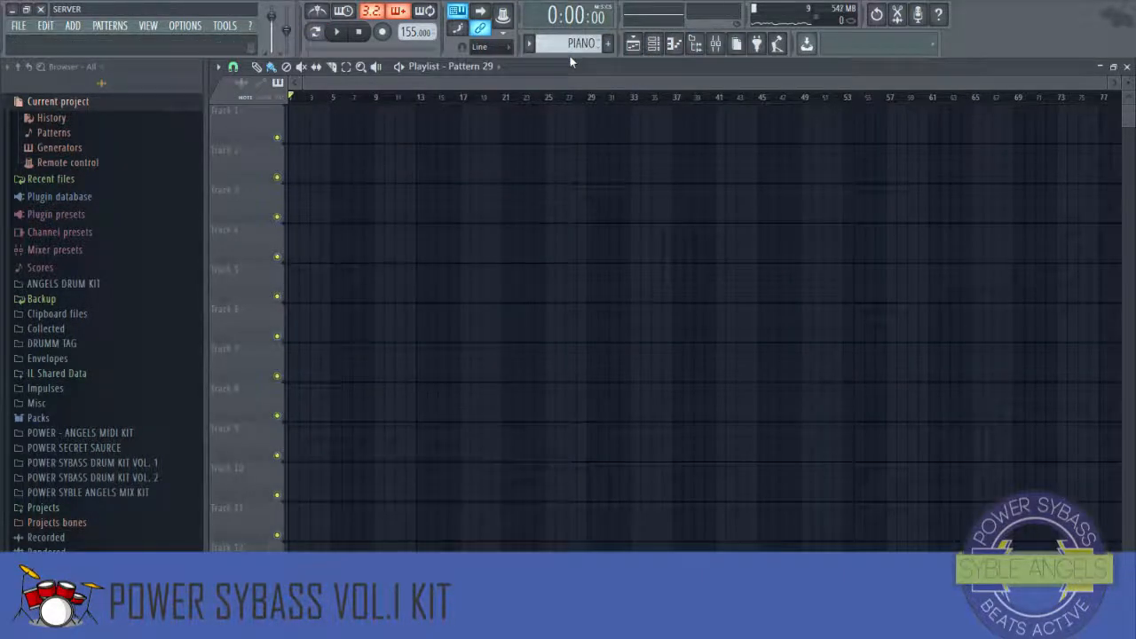
# Step: Set the playlist snap to Bar and place the PIANO pattern at the start of track 1
pyautogui.click(232, 67)
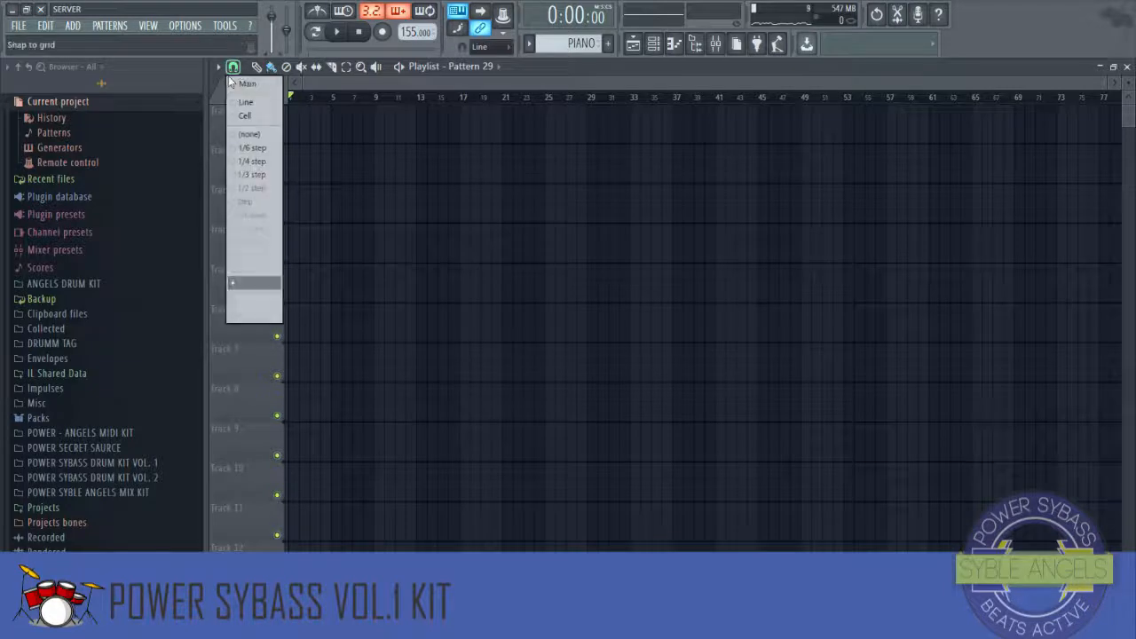
pyautogui.click(259, 284)
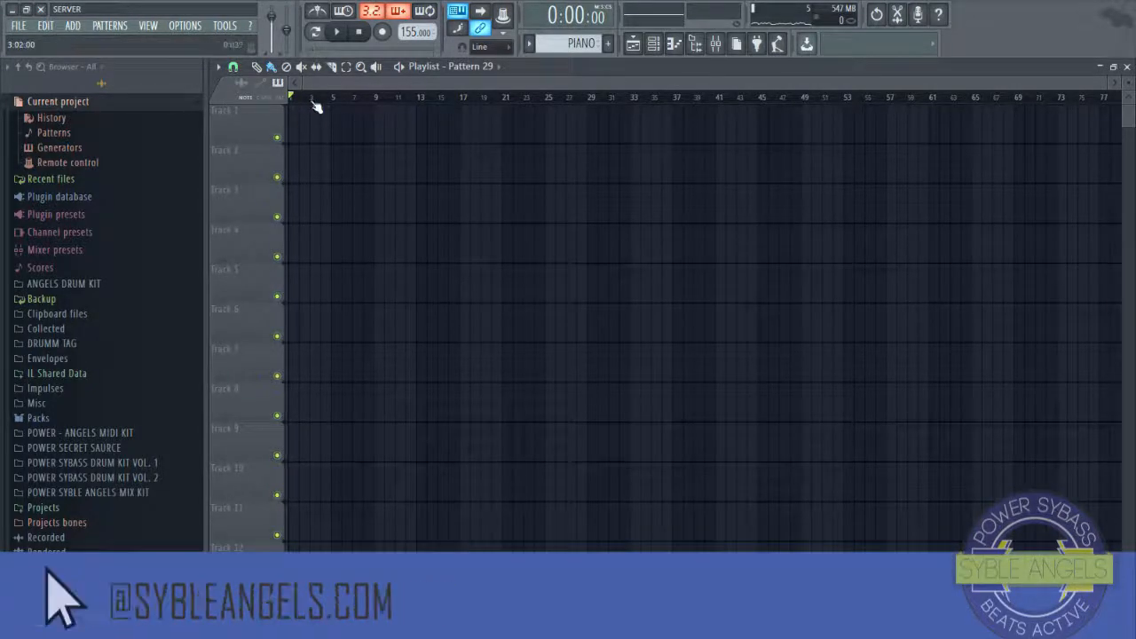
pyautogui.scroll(5, 348, 91)
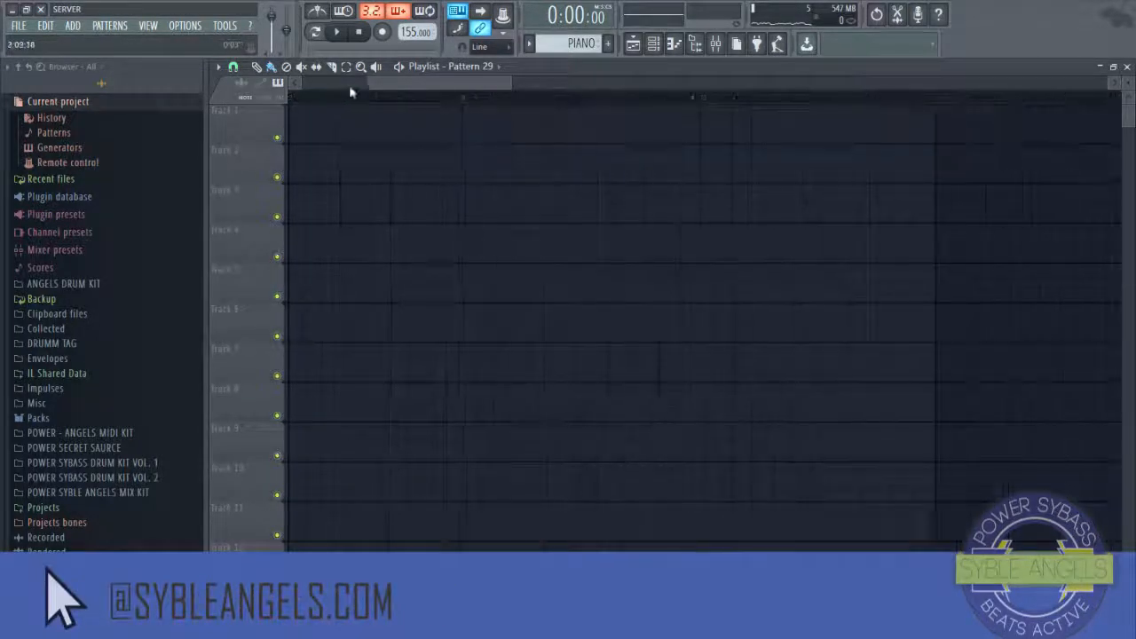
pyautogui.click(279, 89)
pyautogui.click(304, 113)
pyautogui.click(359, 137)
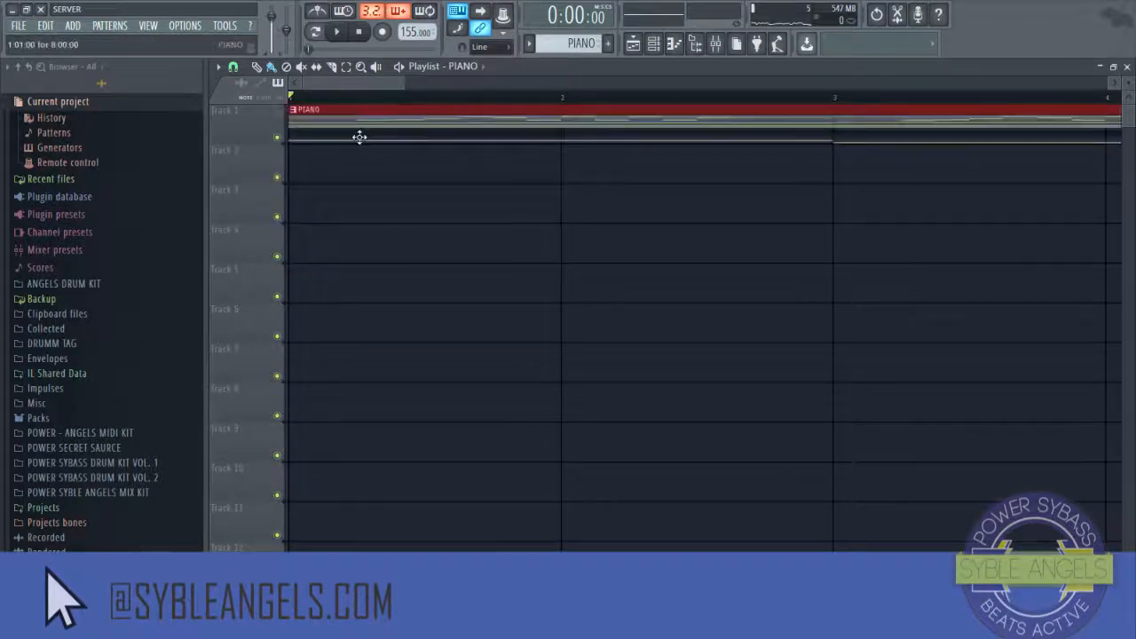
# Step: Place the ARP, LEAD, KICK NICE STATE, POWER 808 and VANS - CLAP patterns on the following tracks at bar 1
pyautogui.press('KP_Add')
pyautogui.click(328, 175)
pyautogui.press('KP_Add')
pyautogui.click(349, 211)
pyautogui.press('KP_Add')
pyautogui.click(331, 255)
pyautogui.press('KP_Add')
pyautogui.click(331, 312)
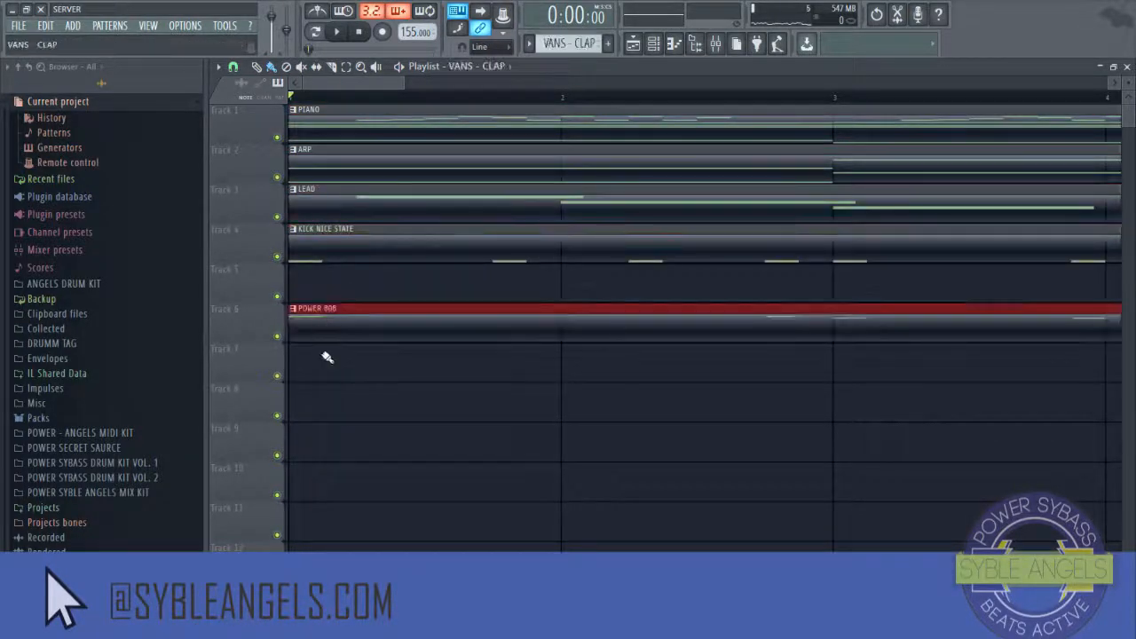
pyautogui.click(328, 357)
# Step: Place the P- H-H (11) pattern on track 5 and OH 2 and OH 3 on tracks 8 and 9
pyautogui.click(333, 283)
pyautogui.press('KP_Add')
pyautogui.click(379, 292)
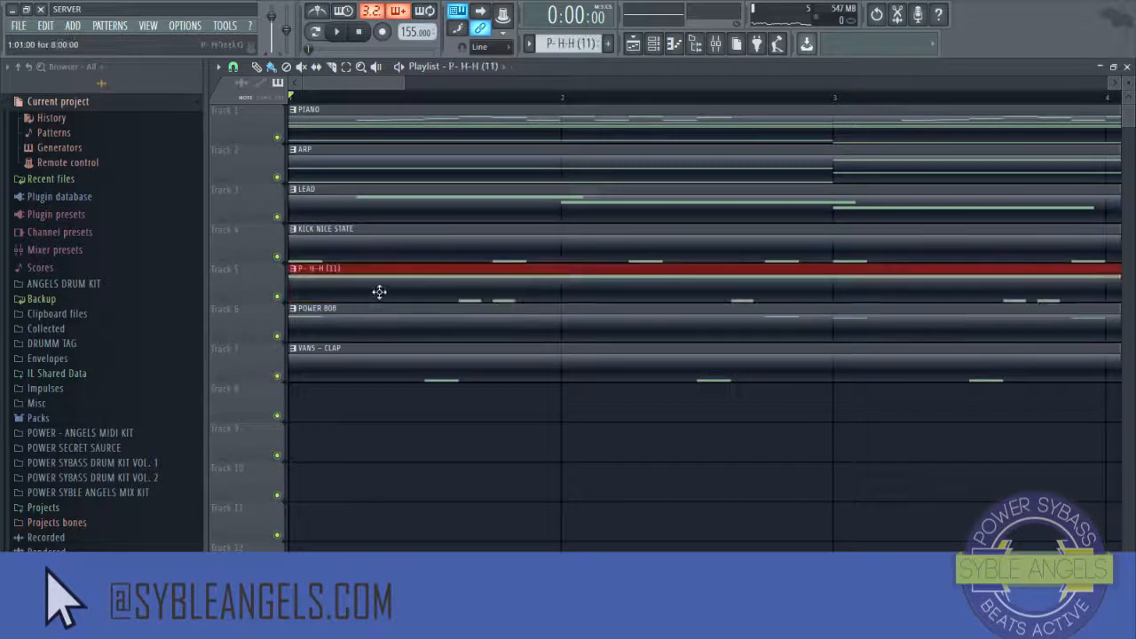
pyautogui.press('KP_Add')
pyautogui.click(313, 413)
pyautogui.press('KP_Add')
pyautogui.click(311, 450)
# Step: Place BELIEVE STICK on track 10, remove its duplicate, and add CHANT FIRE and RAM PERC below
pyautogui.press('KP_Add')
pyautogui.click(310, 489)
pyautogui.click(305, 533)
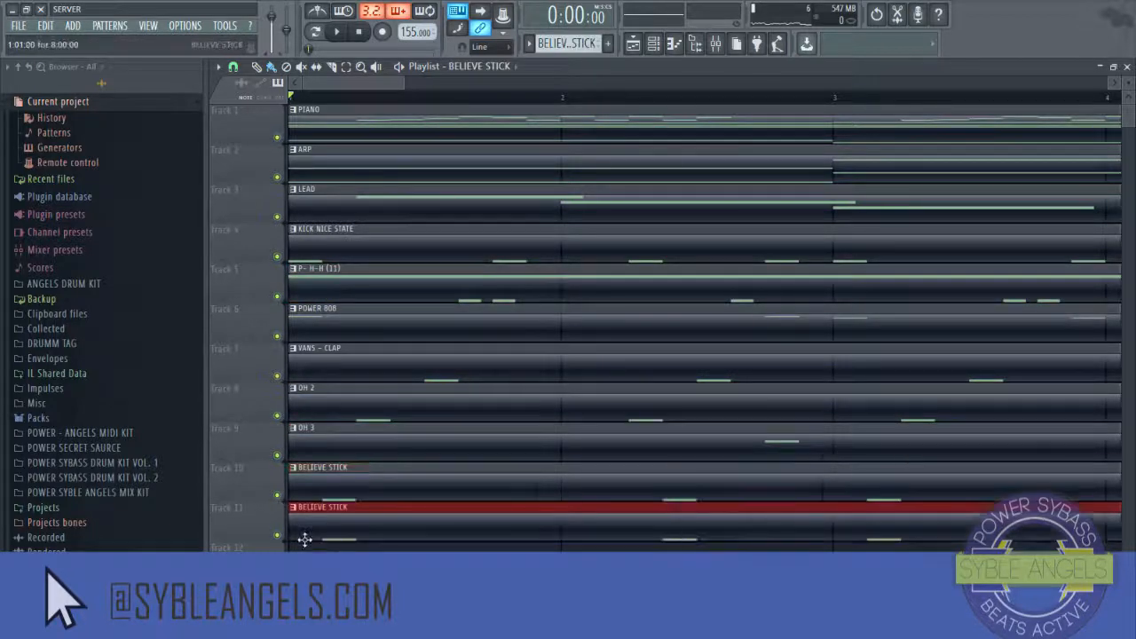
pyautogui.rightClick(320, 534)
# Step: Place the PWERED SH (1) pattern on track 13 at bar 1
pyautogui.press('KP_Add')
pyautogui.click(311, 547)
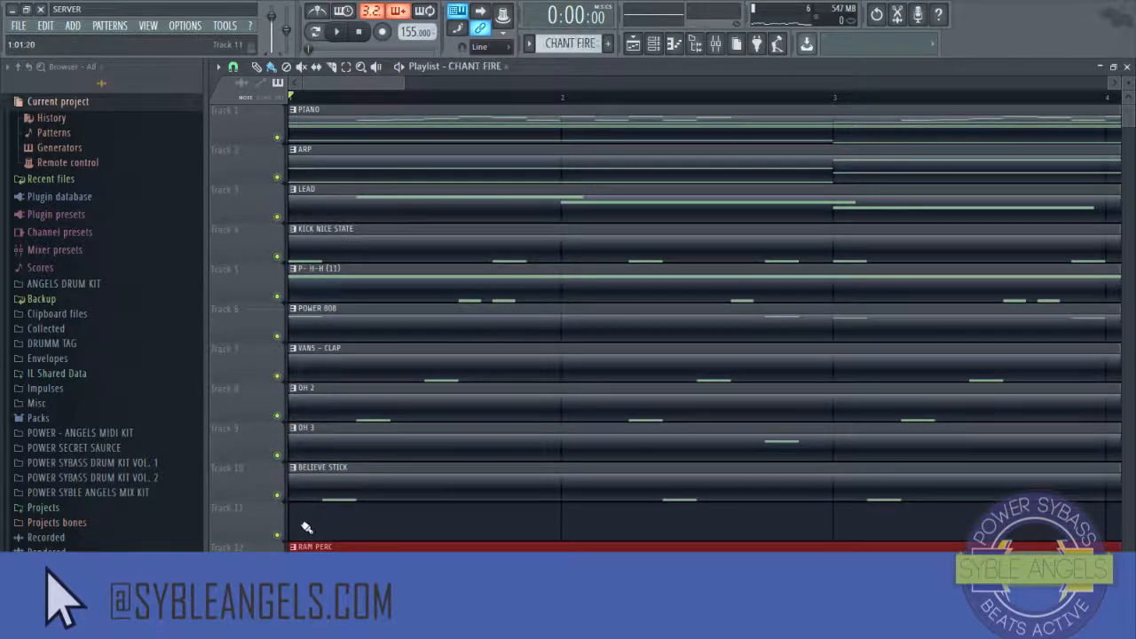
pyautogui.click(306, 527)
pyautogui.scroll(-3, 357, 459)
pyautogui.press('KP_Add')
pyautogui.click(309, 466)
pyautogui.press('KP_Add')
pyautogui.moveTo(309, 517); pyautogui.dragTo(312, 546)
pyautogui.rightClick(313, 546)
pyautogui.scroll(-3, 395, 100)
pyautogui.scroll(-2, 395, 100)
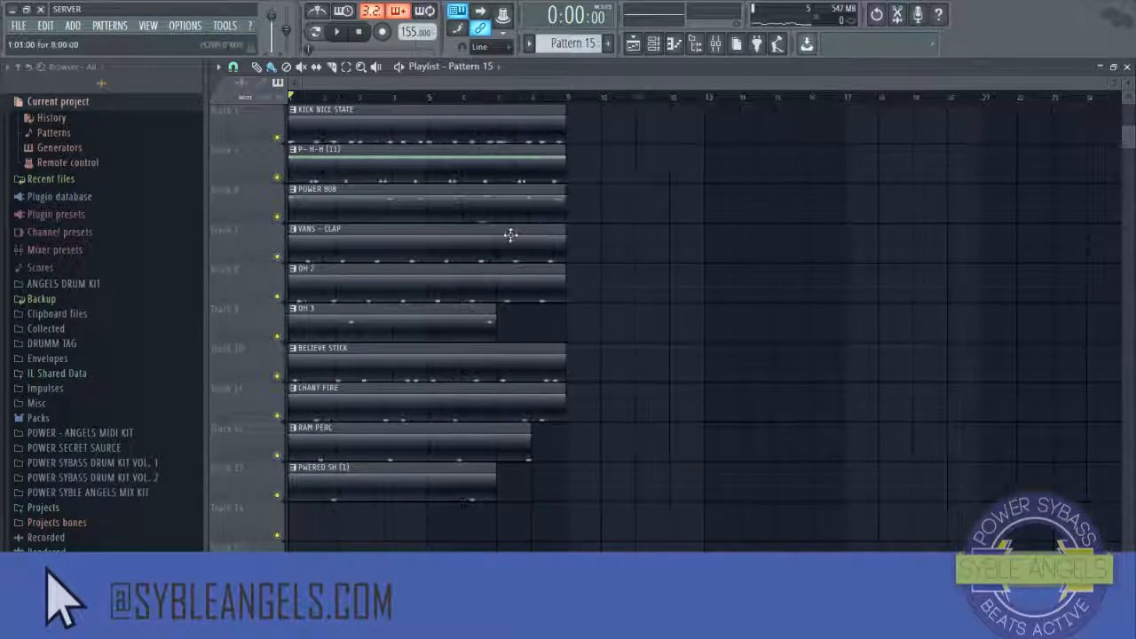
# Step: Play the arrangement, select all clips and duplicate them repeatedly to extend the 8-bar loop
pyautogui.scroll(3, 513, 234)
pyautogui.press('space')
pyautogui.hotkey('ctrl', 'a')
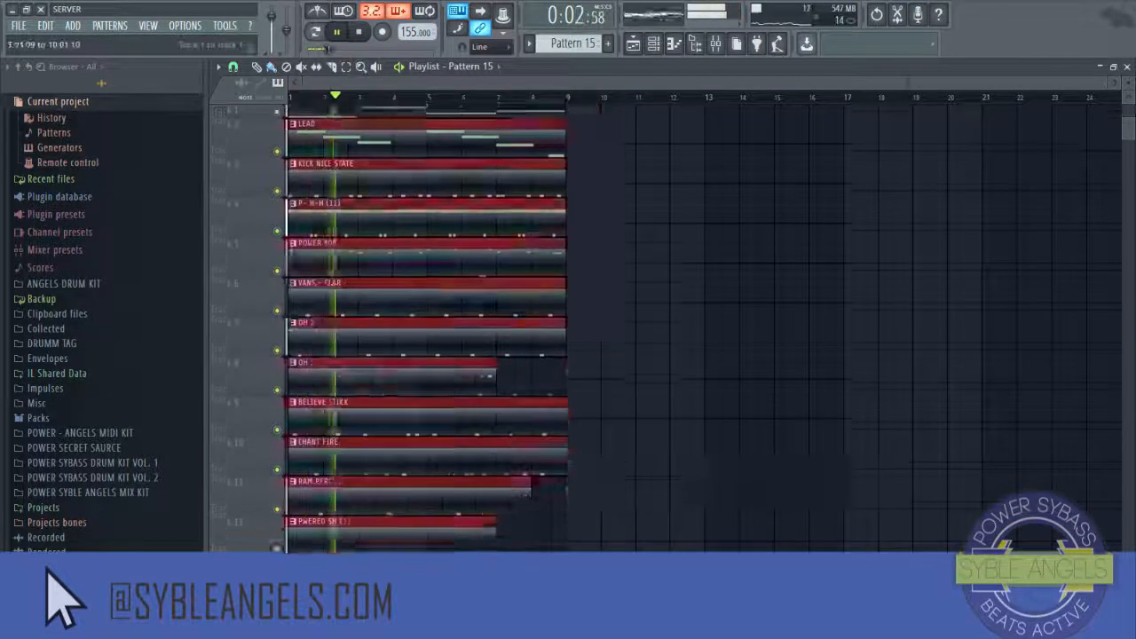
pyautogui.hotkey('ctrl', 'b')
pyautogui.hotkey('ctrl', 'b')
pyautogui.hotkey('ctrl', 'b')
pyautogui.hotkey('ctrl', 'b')
pyautogui.hotkey('ctrl', 'b')
pyautogui.hotkey('ctrl', 'b')
pyautogui.hotkey('ctrl', 'b')
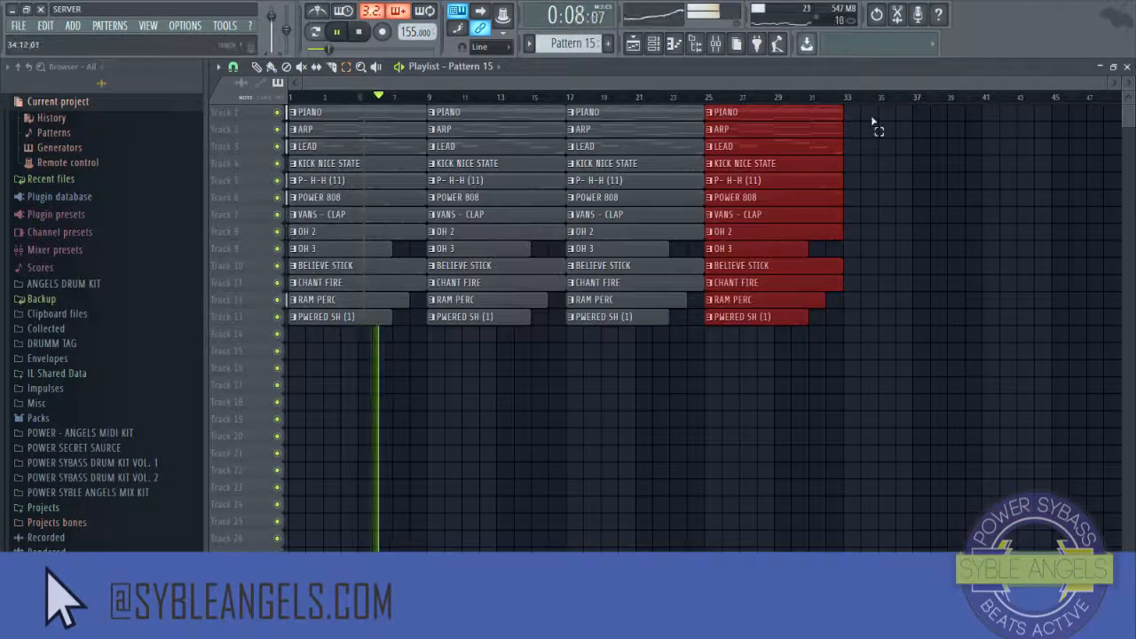
# Step: Select all clips and drag the arrangement block from bar 9 toward the start of the playlist
pyautogui.scroll(-3, 744, 104)
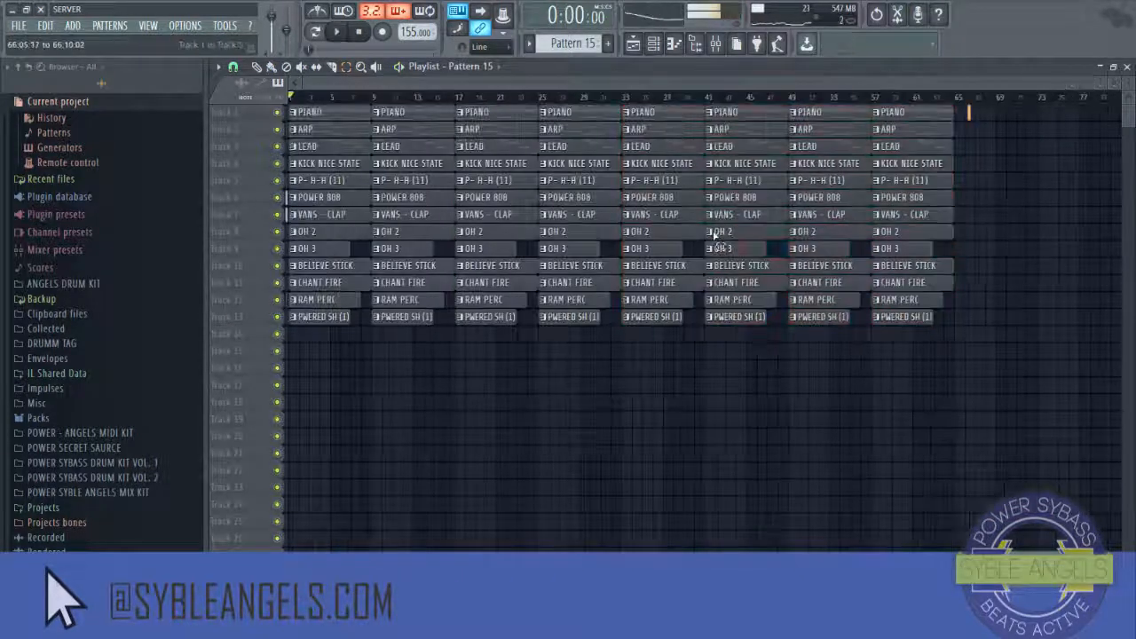
pyautogui.hotkey('ctrl', 'a')
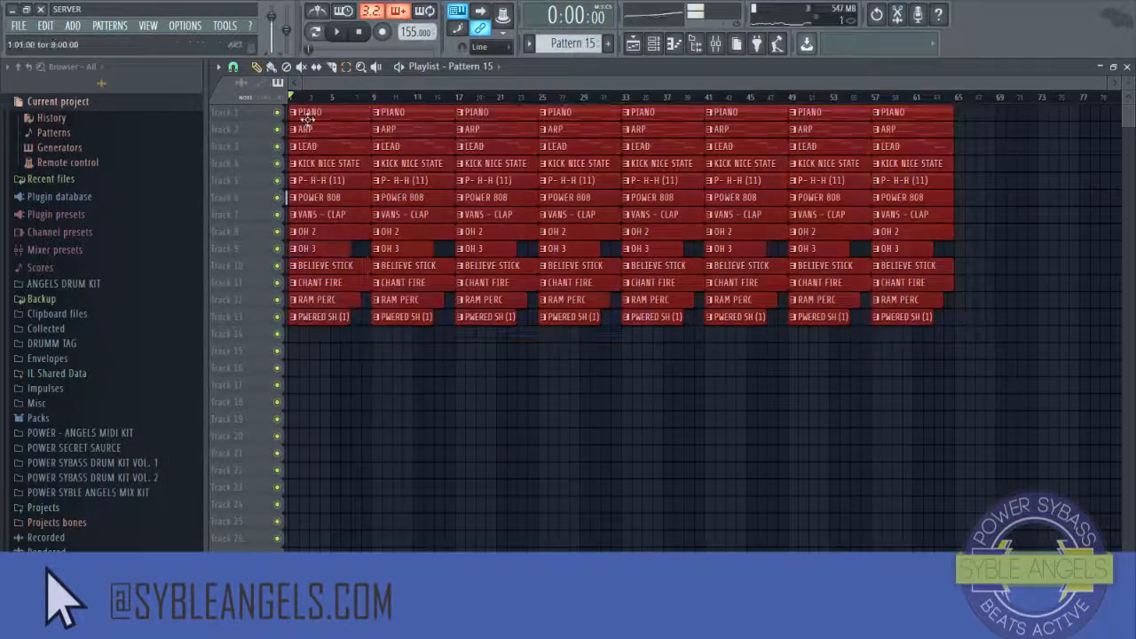
pyautogui.click(774, 110)
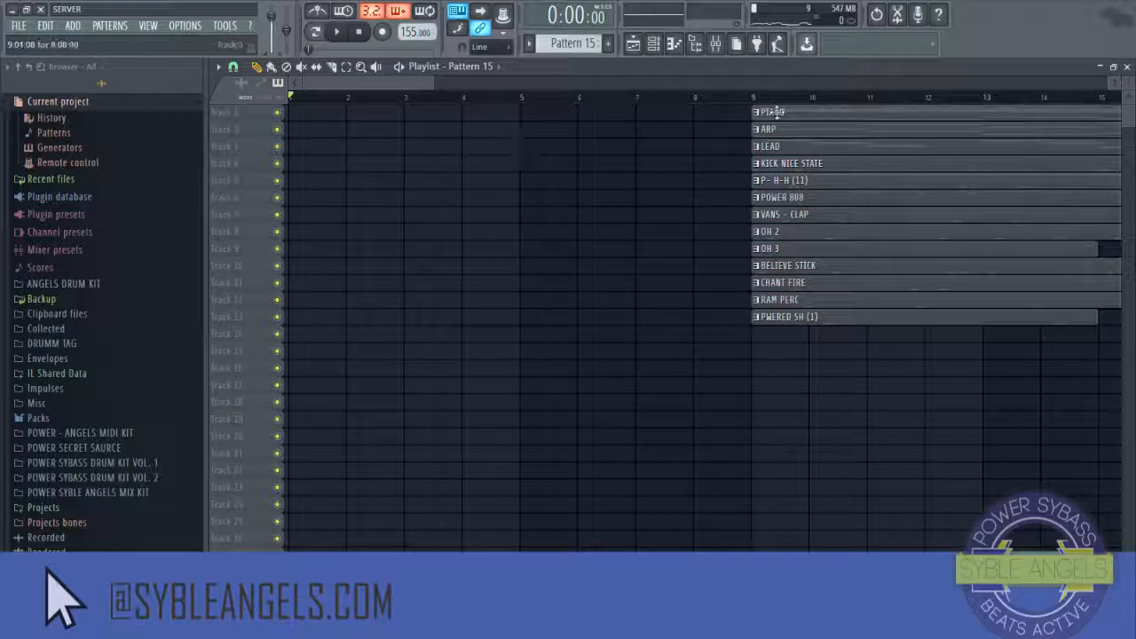
pyautogui.moveTo(772, 112); pyautogui.dragTo(329, 112)
pyautogui.scroll(-6, 480, 101)
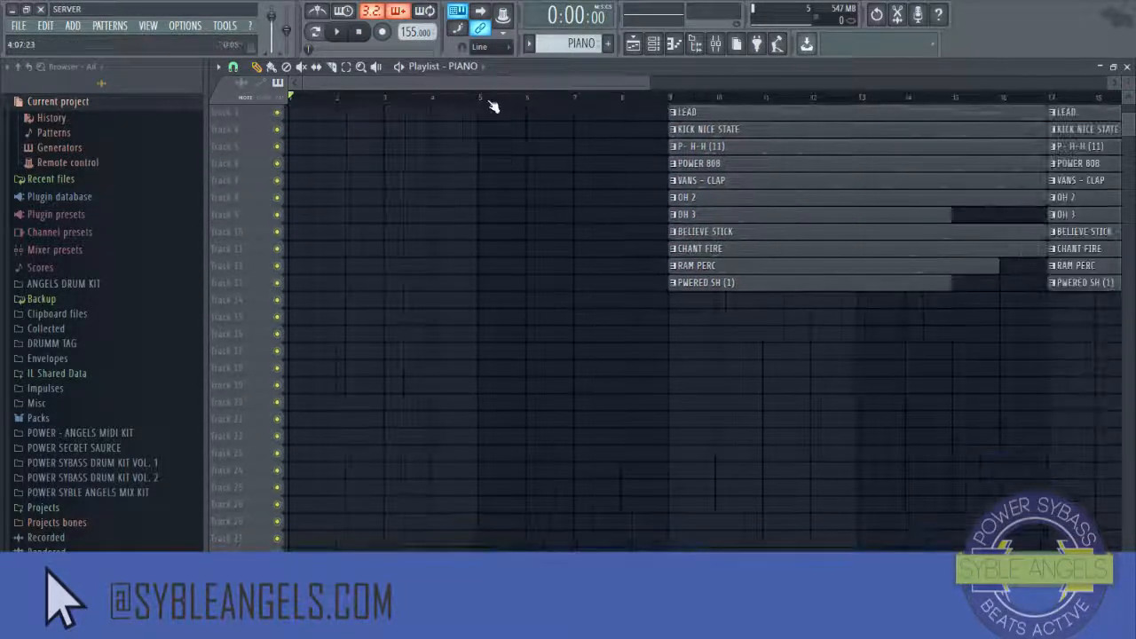
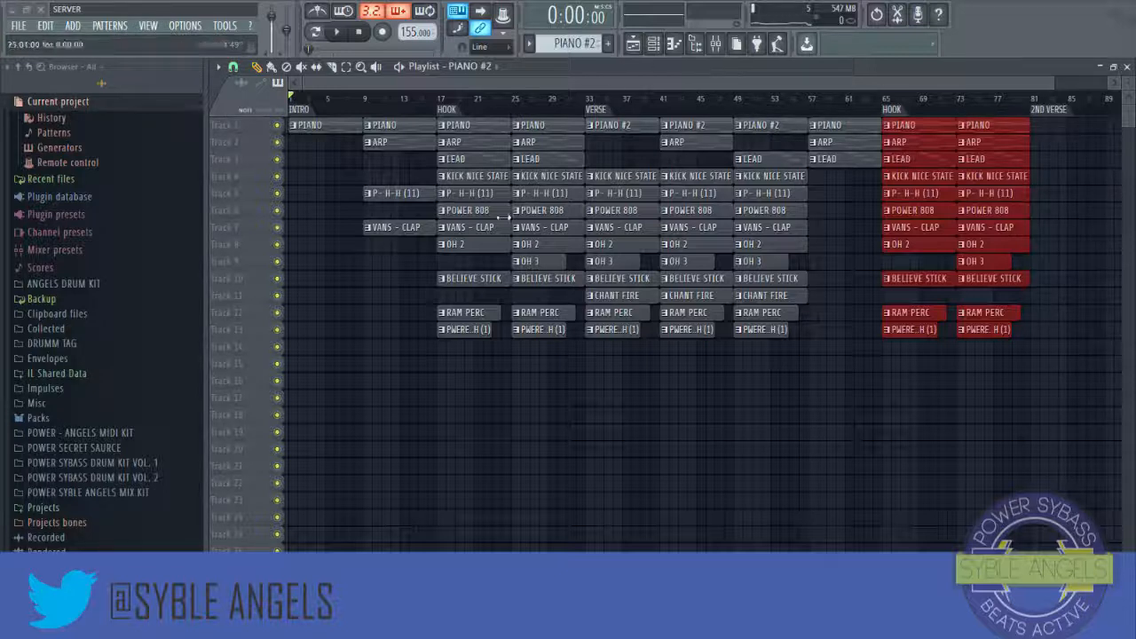
# Step: Add a new Xpand!2 instrument channel to the channel rack
pyautogui.click(662, 52)
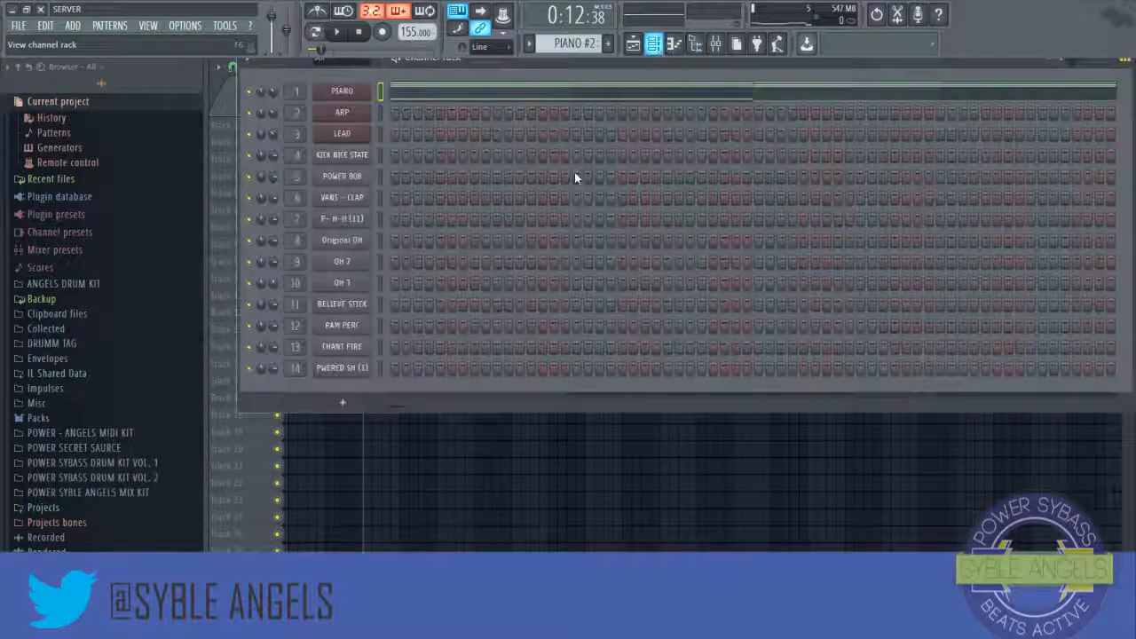
pyautogui.click(344, 401)
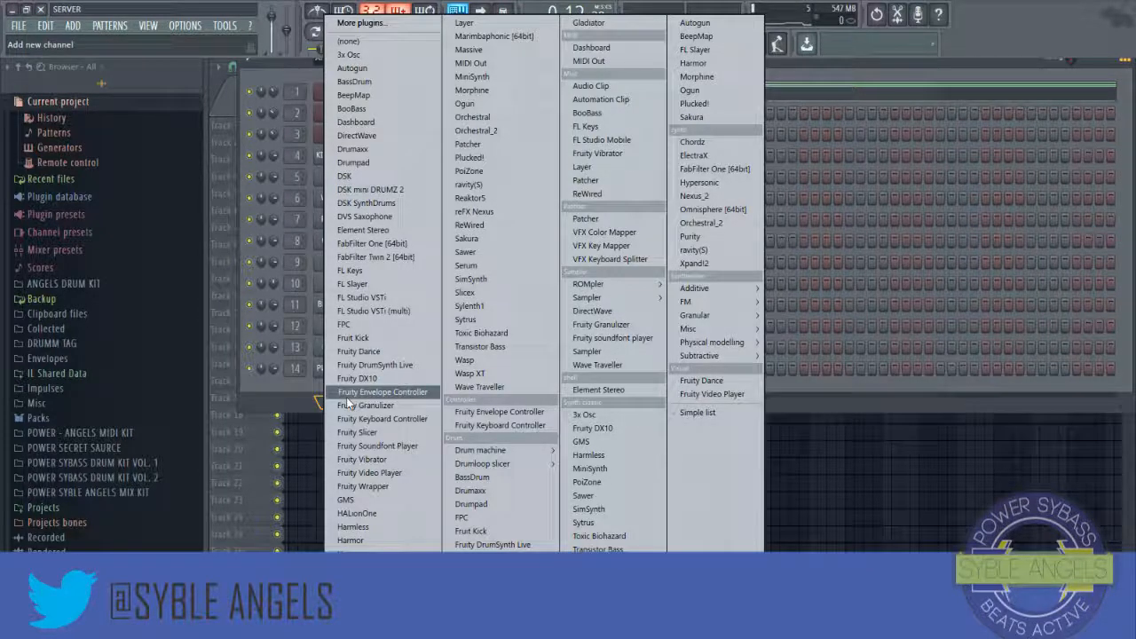
pyautogui.click(743, 266)
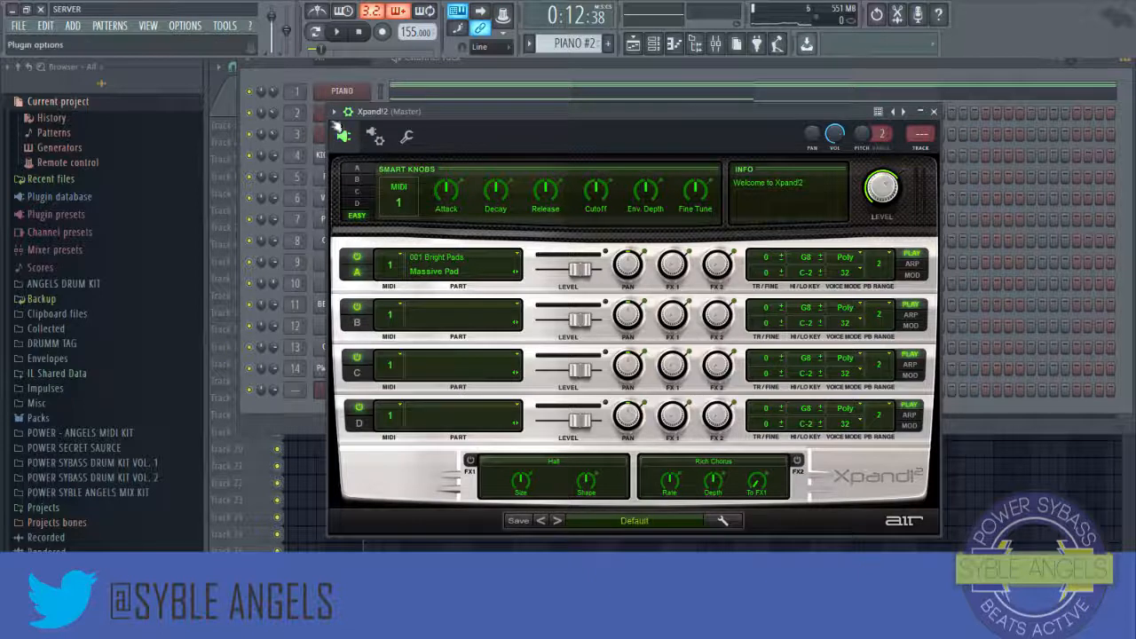
# Step: Load the ANGELS BASS preset into the Xpand!2 channel and close the plugin window
pyautogui.click(335, 112)
pyautogui.moveTo(349, 157)
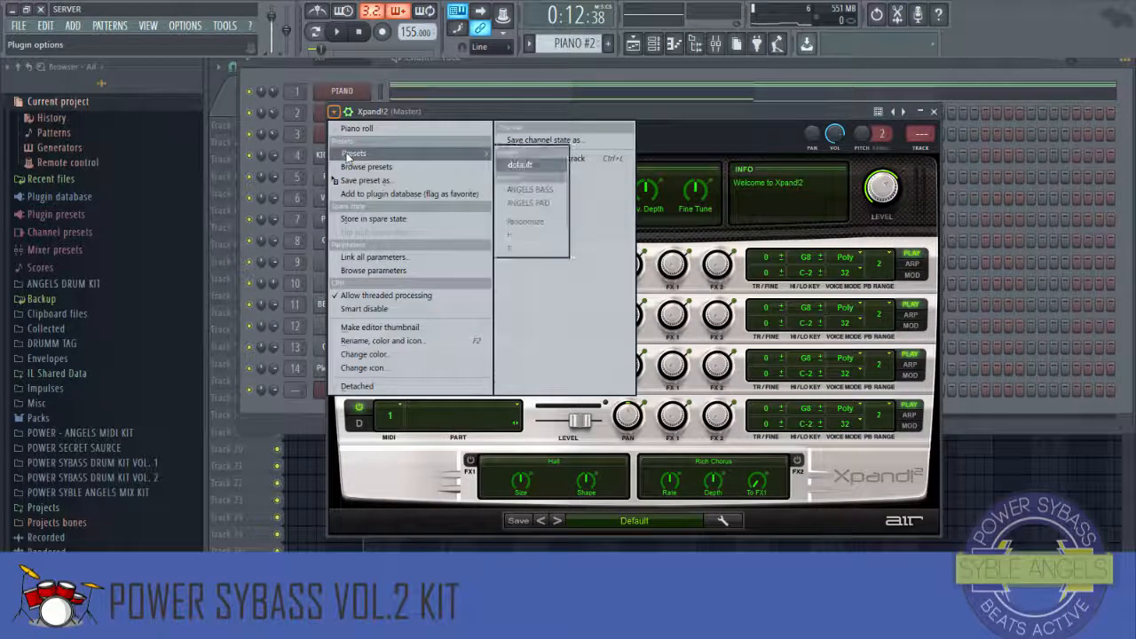
pyautogui.click(534, 191)
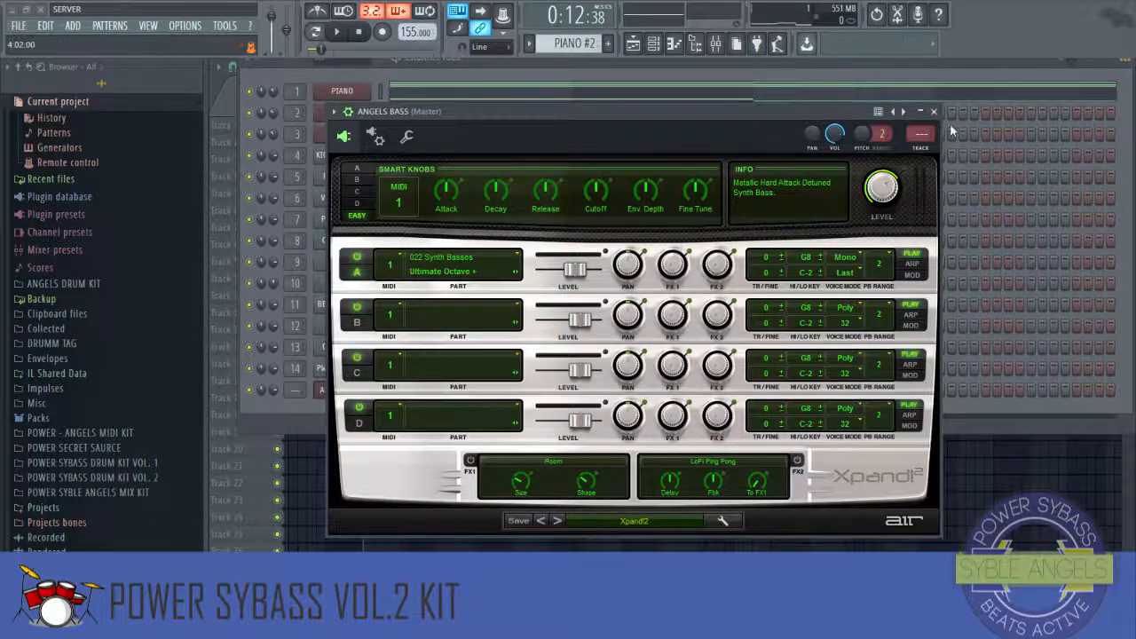
pyautogui.click(934, 112)
# Step: Create a new empty pattern after the last one and rename it BASS
pyautogui.click(573, 44)
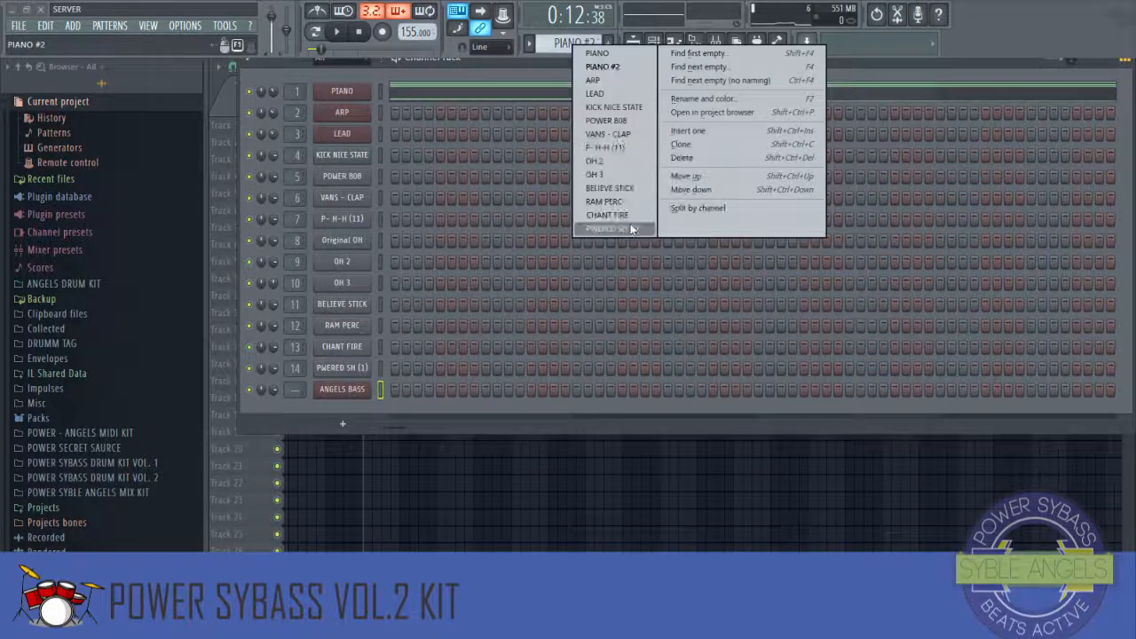
pyautogui.click(614, 229)
pyautogui.scroll(-1, 569, 44)
pyautogui.rightClick(570, 45)
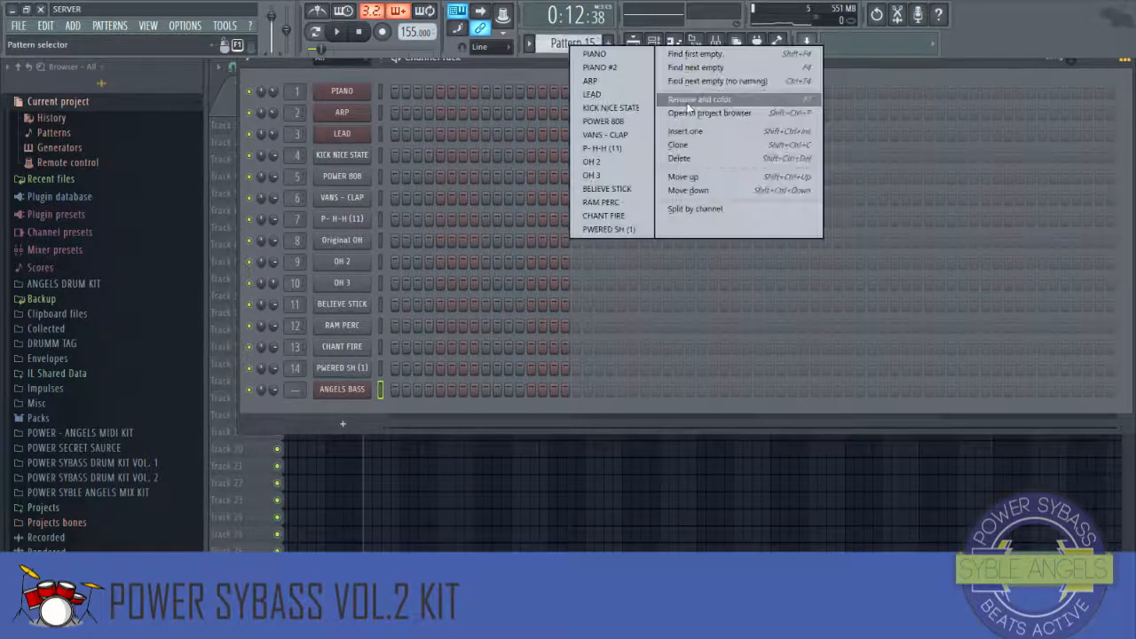
pyautogui.click(687, 101)
pyautogui.write('BASS')
pyautogui.press('Return')
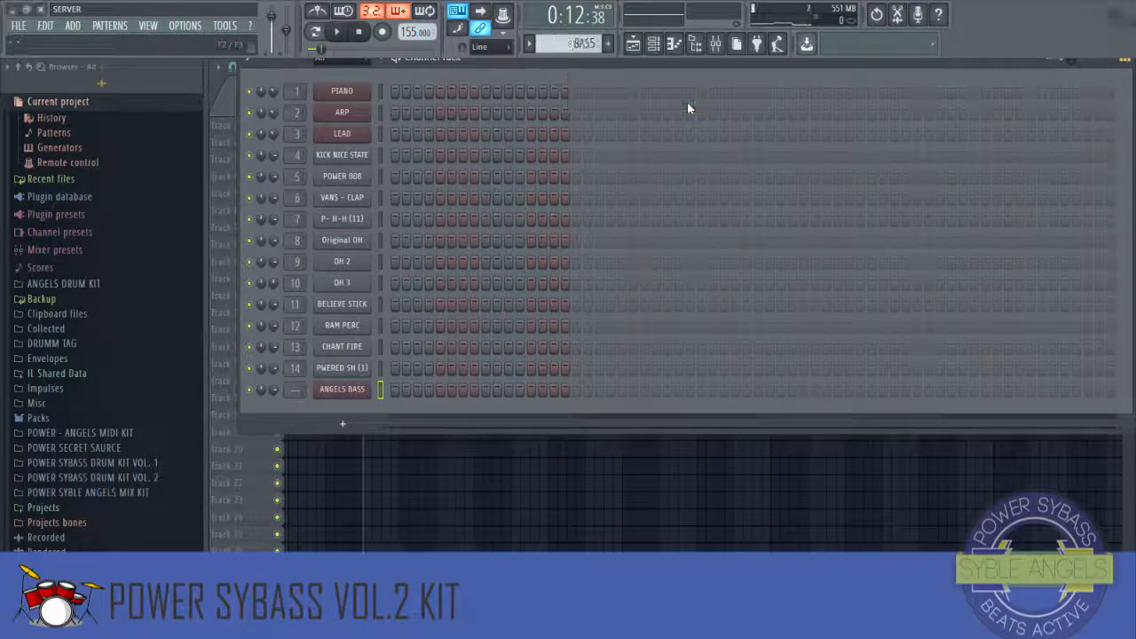
# Step: Place the BASS pattern on track 14 at bar 9 and stretch it to bar 17
pyautogui.click(653, 44)
pyautogui.scroll(4, 332, 101)
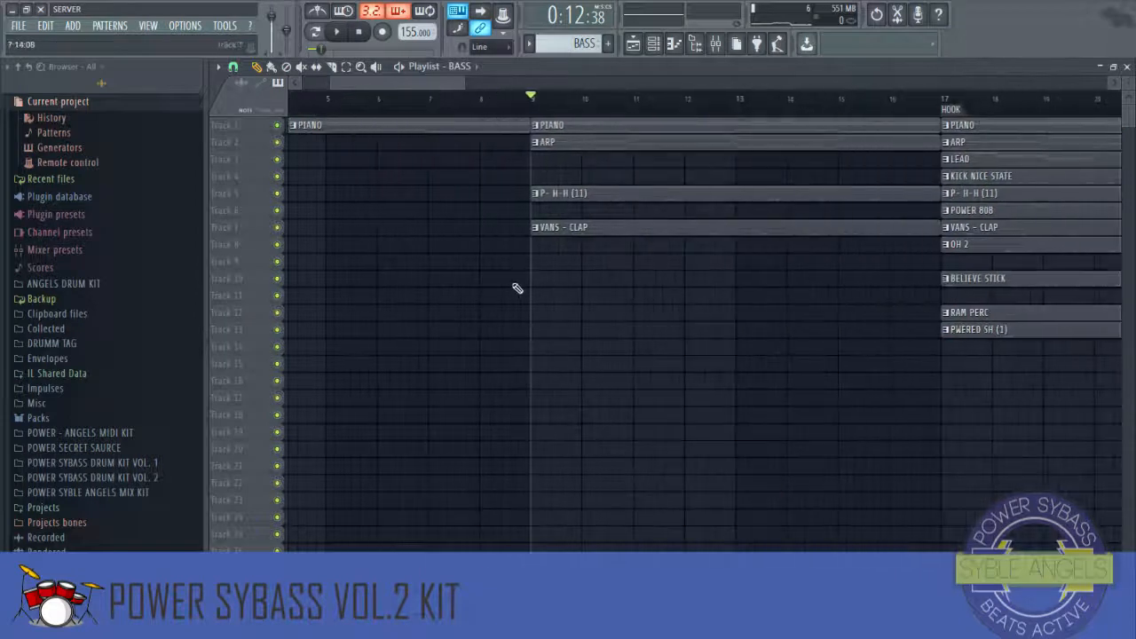
pyautogui.click(524, 316)
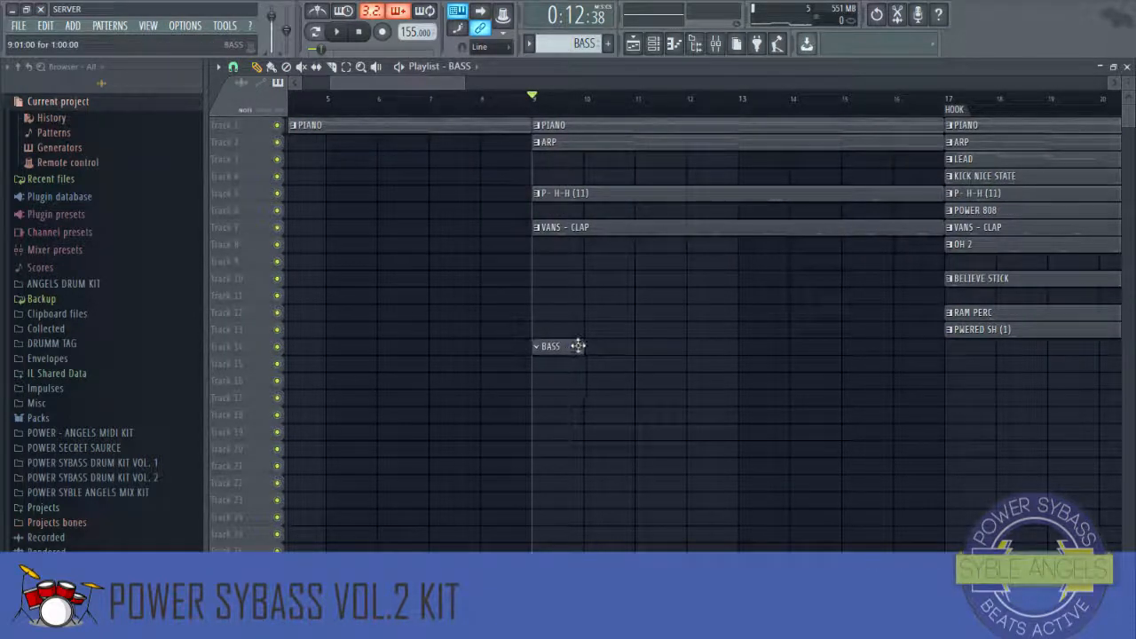
pyautogui.moveTo(582, 346); pyautogui.dragTo(924, 377)
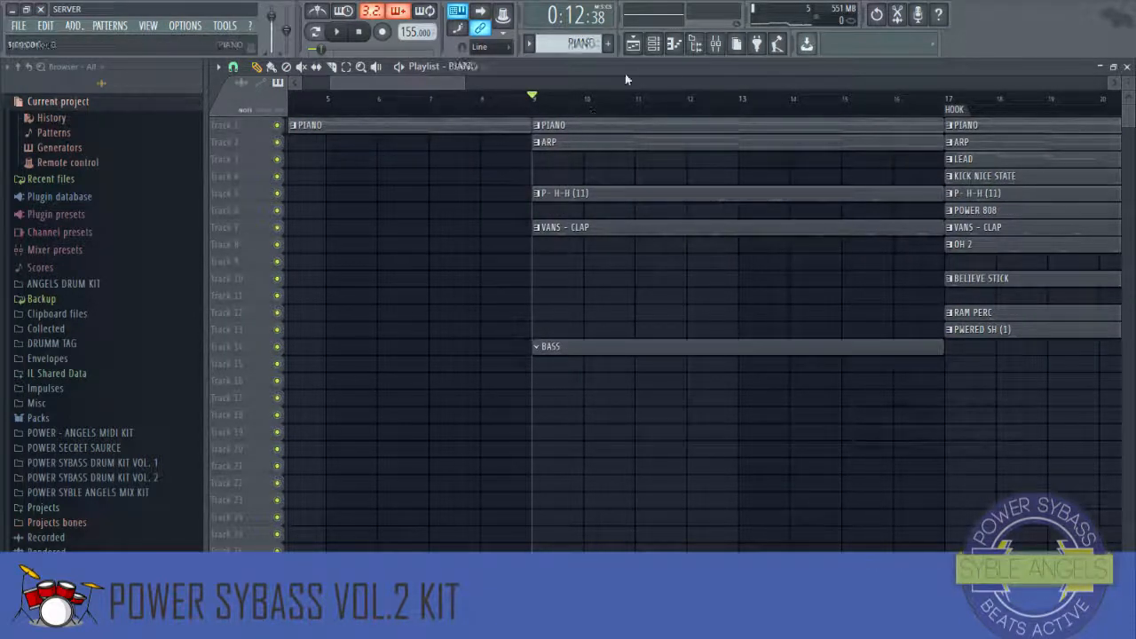
# Step: Route the ANGELS BASS channel to mixer insert 15
pyautogui.click(654, 44)
pyautogui.rightClick(369, 387)
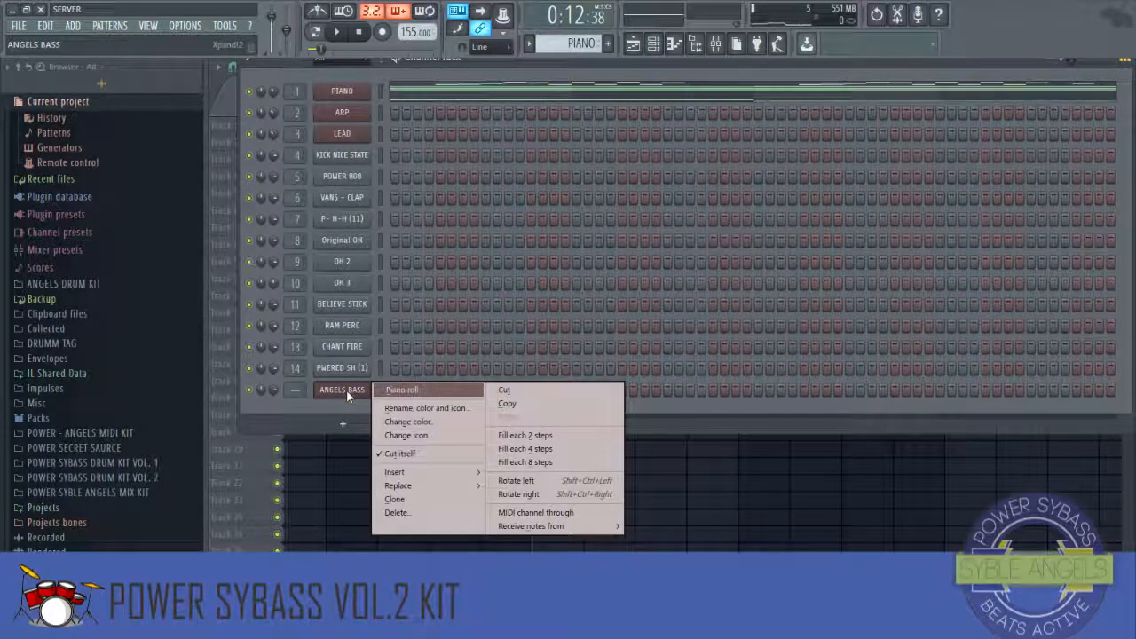
pyautogui.click(348, 390)
pyautogui.click(714, 46)
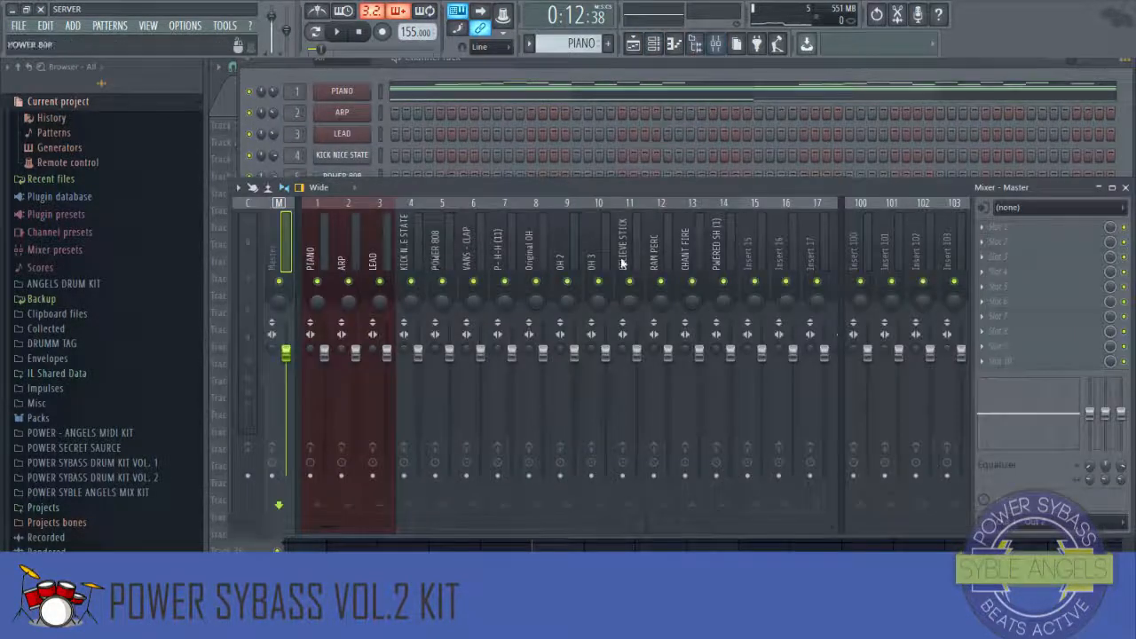
pyautogui.rightClick(753, 256)
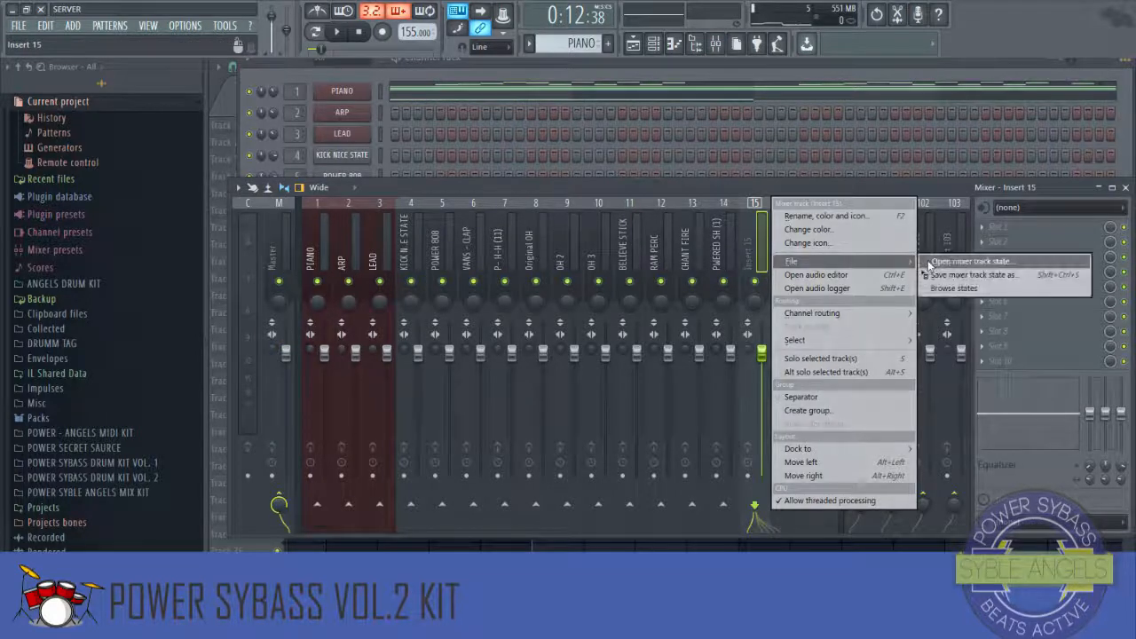
pyautogui.moveTo(822, 323)
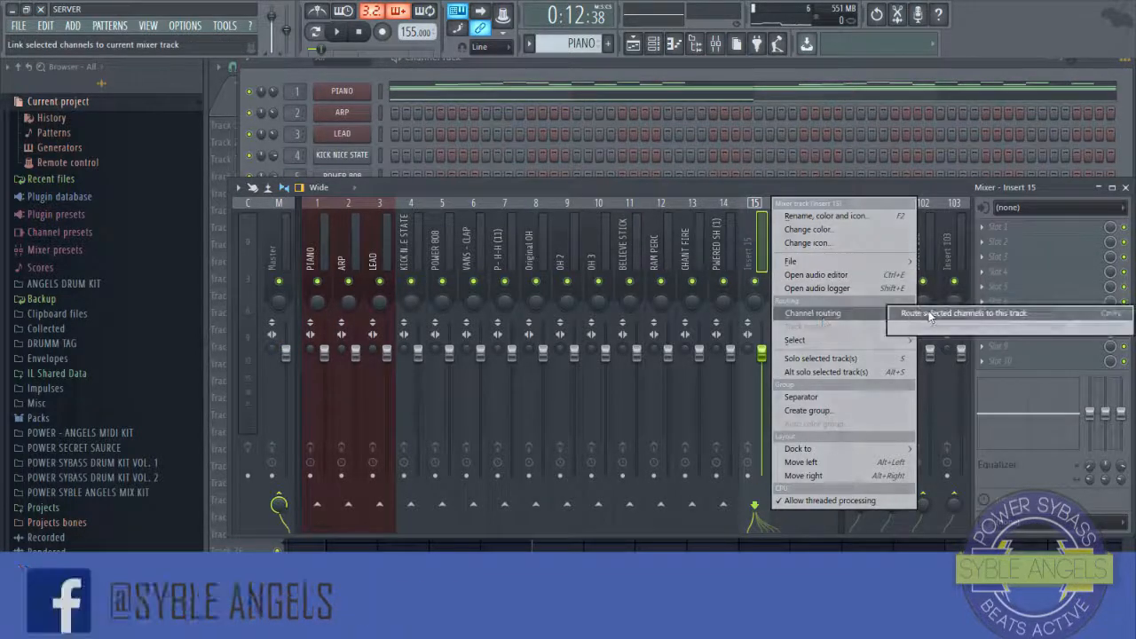
pyautogui.click(932, 311)
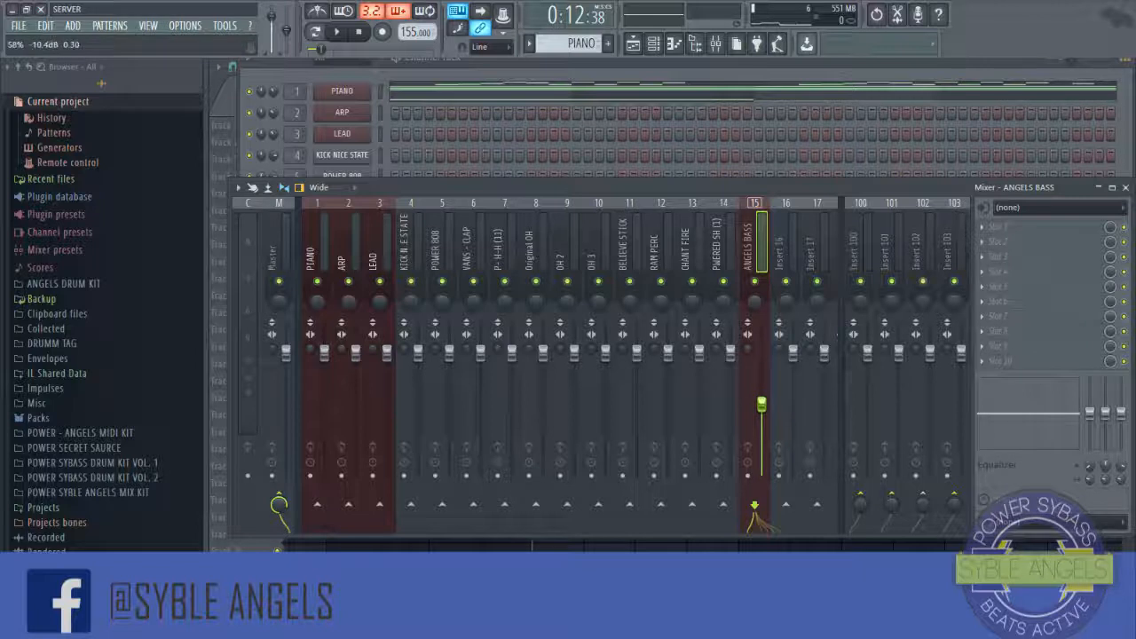
pyautogui.click(1126, 189)
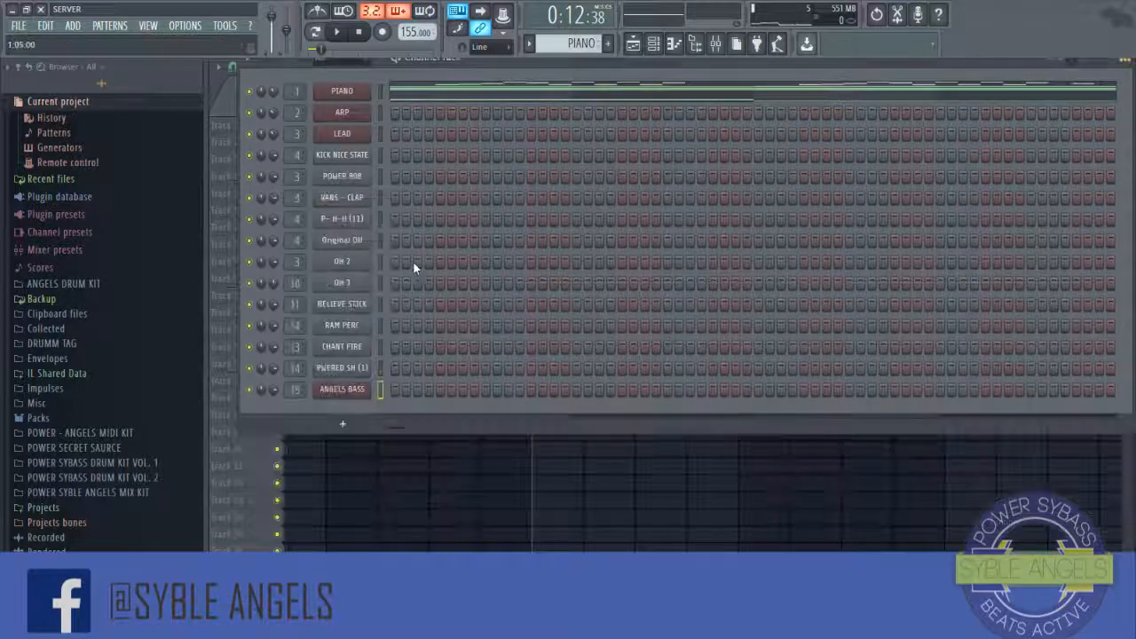
# Step: In the ANGELS BASS piano roll, shorten the A4 note to end at bar 3 and add a two-bar note at bar 3
pyautogui.rightClick(360, 397)
pyautogui.click(417, 459)
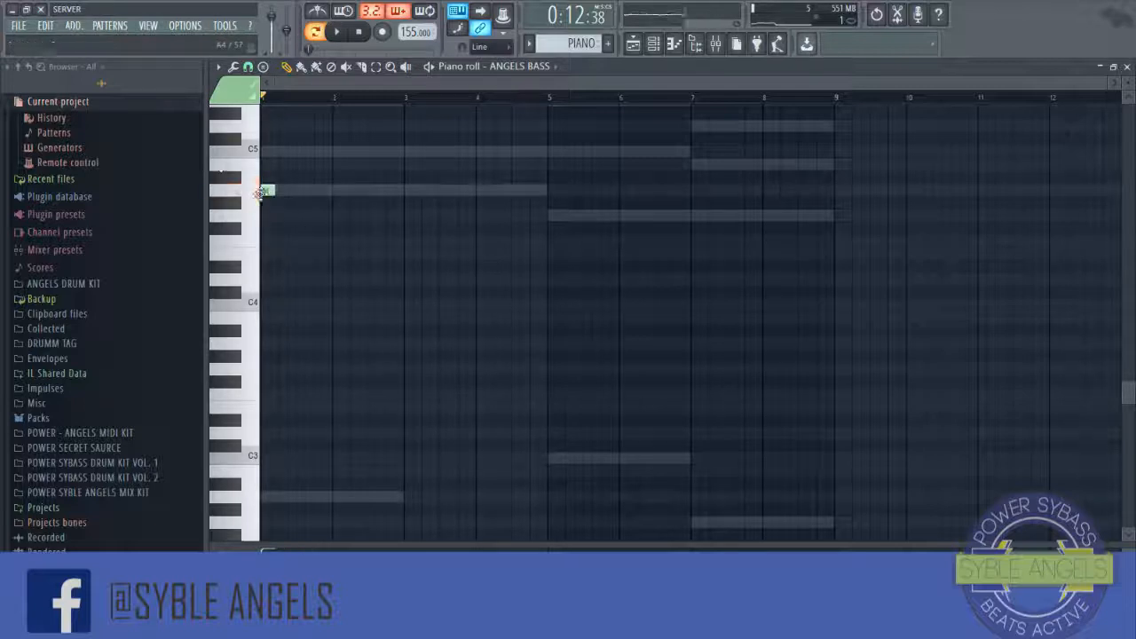
pyautogui.scroll(4, 455, 245)
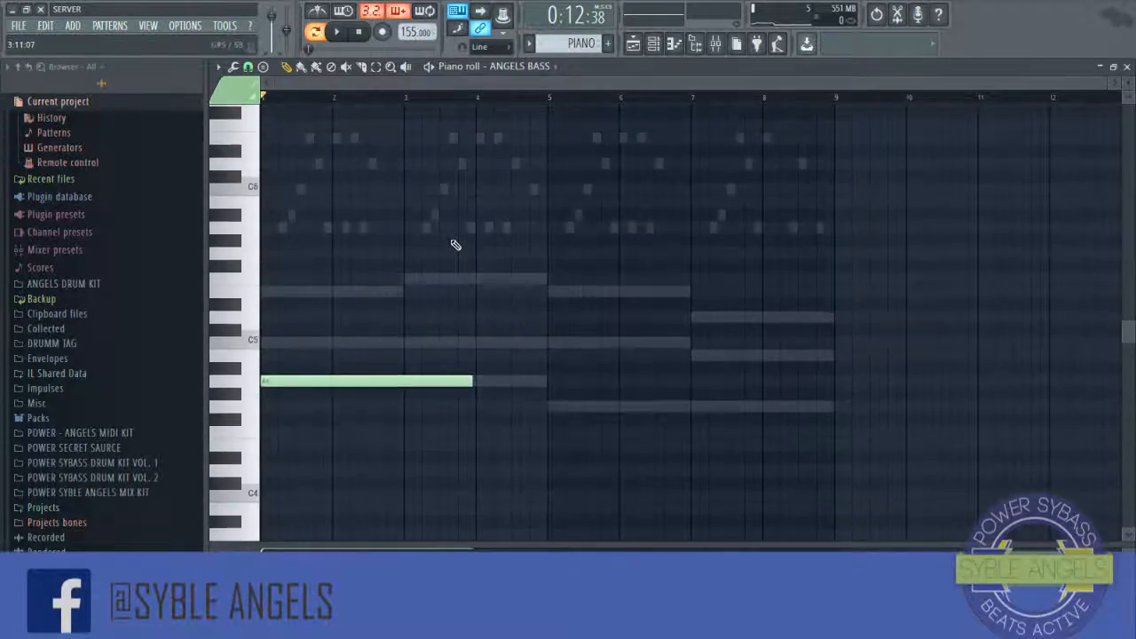
pyautogui.press('space')
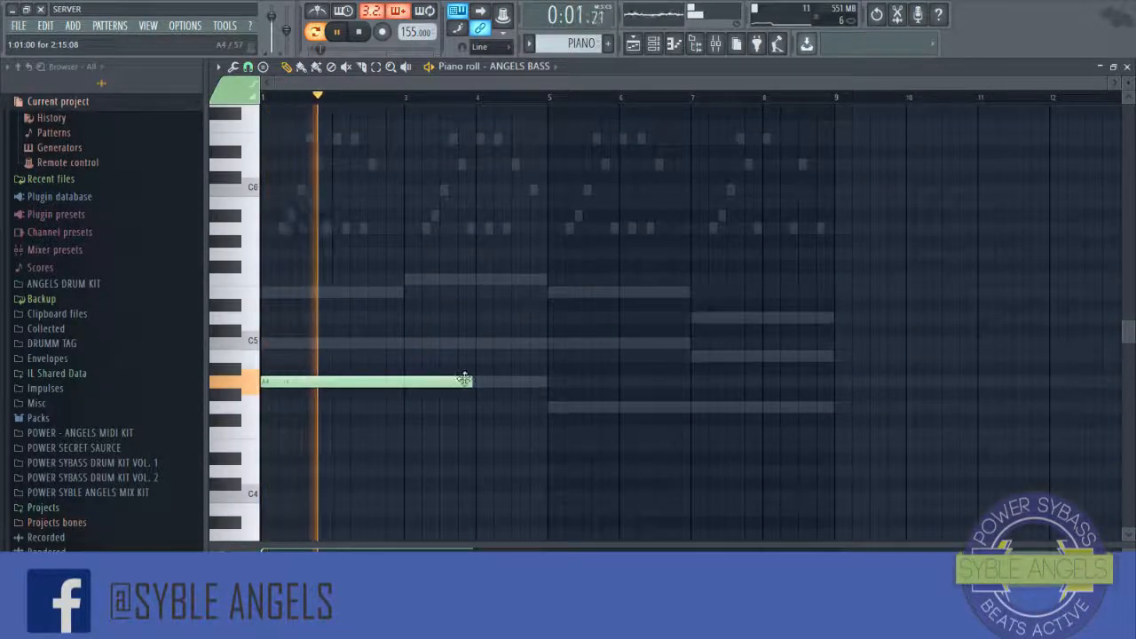
pyautogui.moveTo(471, 382); pyautogui.dragTo(400, 391)
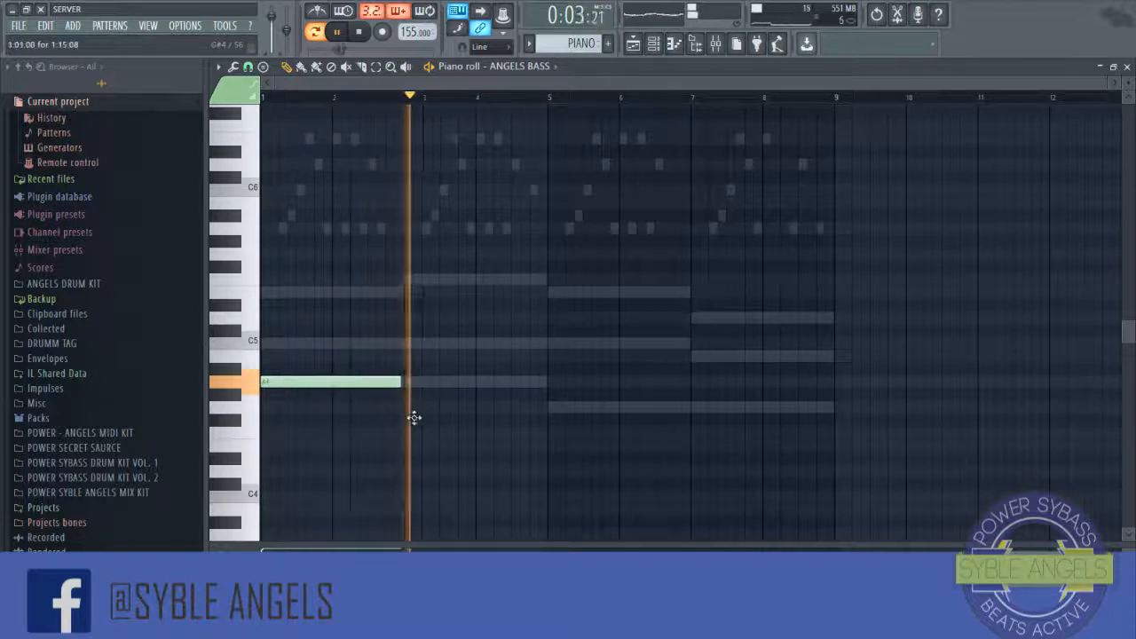
pyautogui.click(410, 407)
pyautogui.press('space')
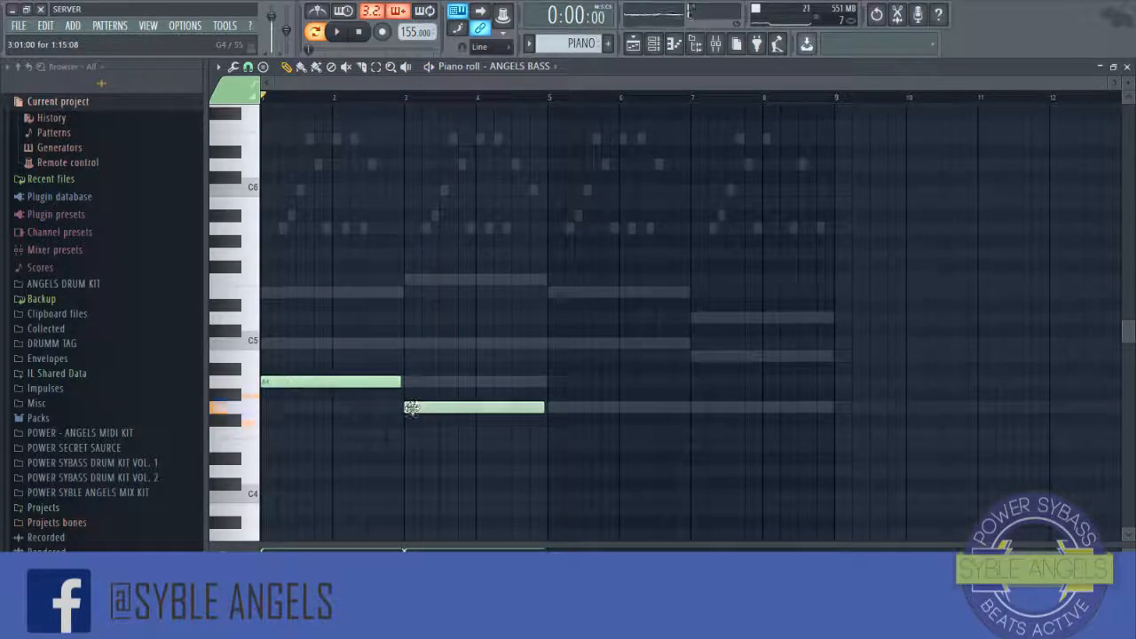
# Step: Move the bar 3 bass note to F4 while playing the pattern back
pyautogui.moveTo(411, 431); pyautogui.dragTo(411, 447)
pyautogui.press('space')
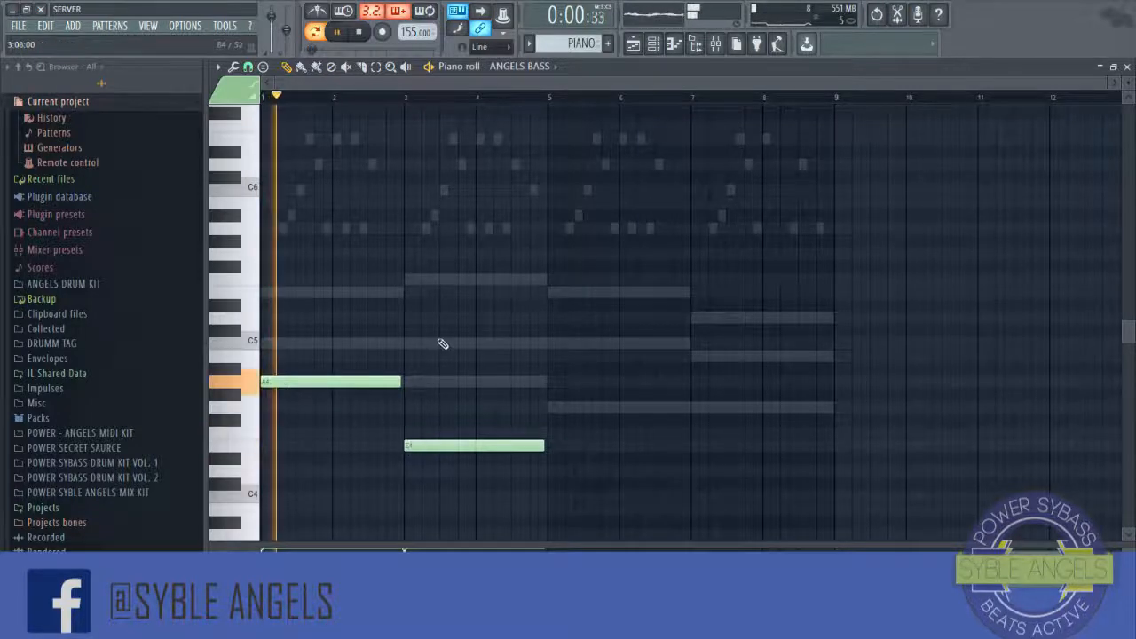
pyautogui.scroll(-3, 399, 323)
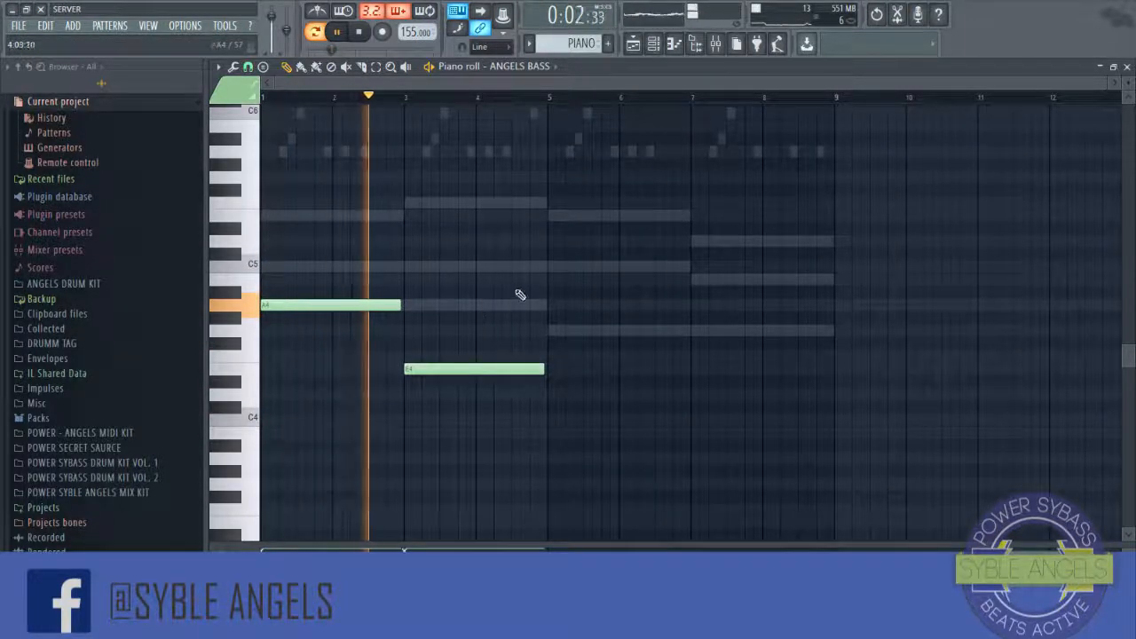
pyautogui.press('space')
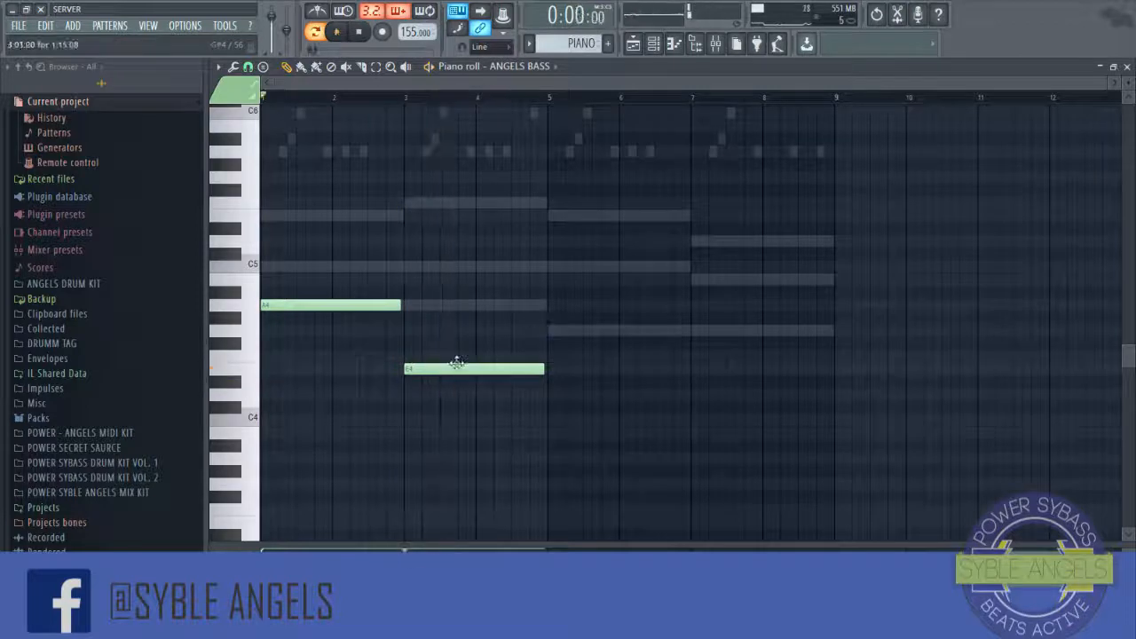
pyautogui.moveTo(456, 363); pyautogui.dragTo(456, 349)
pyautogui.press('space')
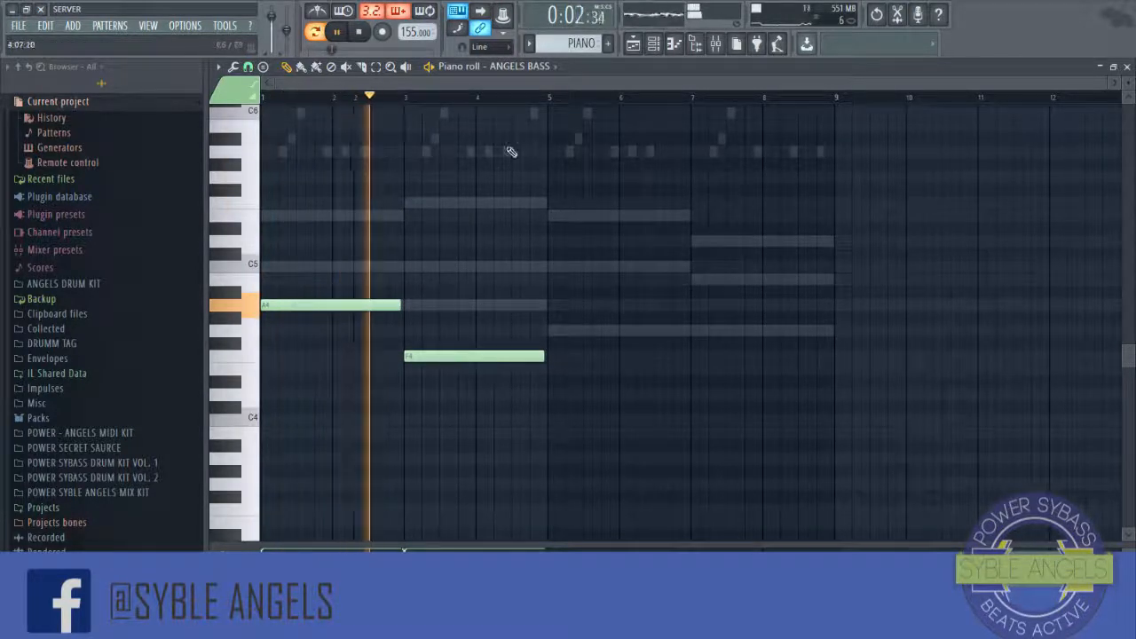
# Step: Add two-bar bass notes at bar 5 on C5 and at bar 7 on G4
pyautogui.click(550, 330)
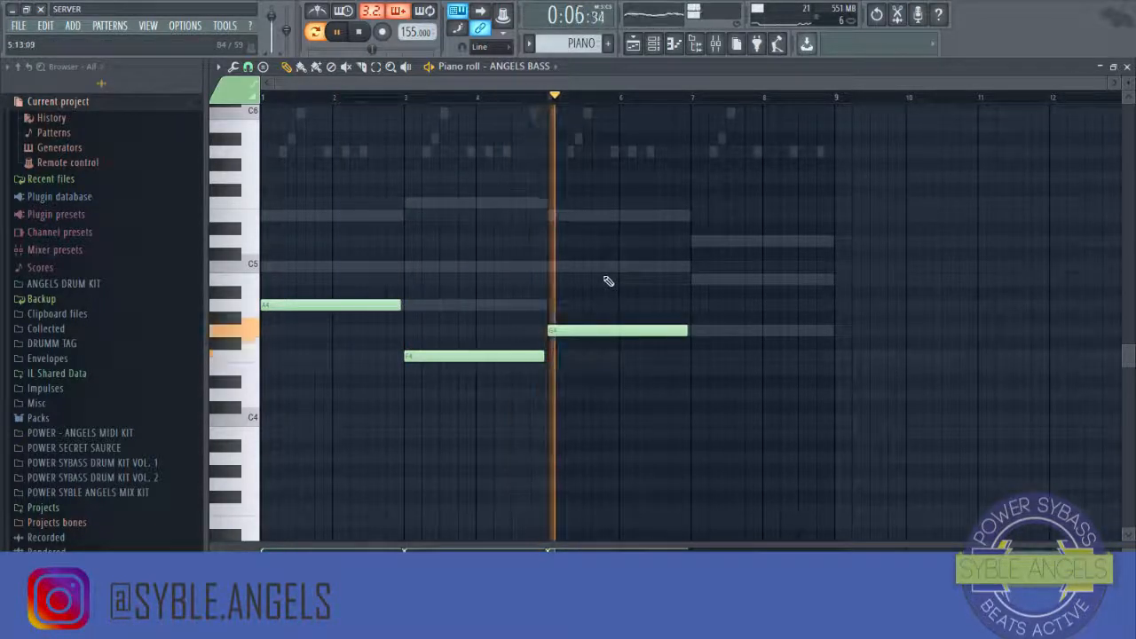
pyautogui.press('space')
pyautogui.moveTo(595, 329); pyautogui.dragTo(586, 265)
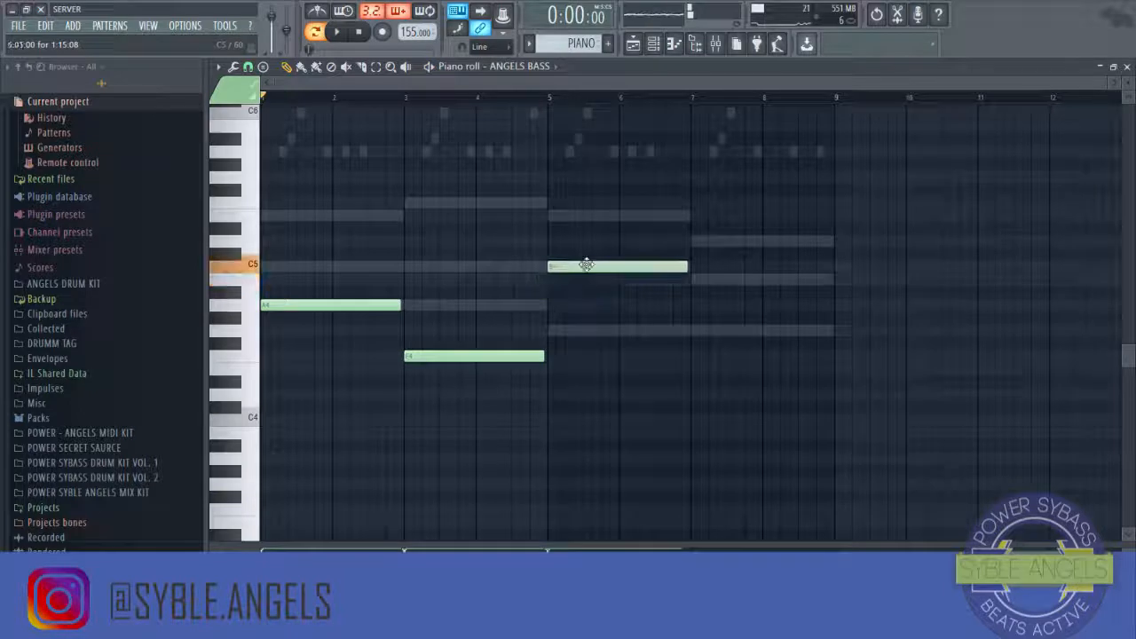
pyautogui.click(695, 280)
pyautogui.moveTo(691, 280); pyautogui.dragTo(693, 333)
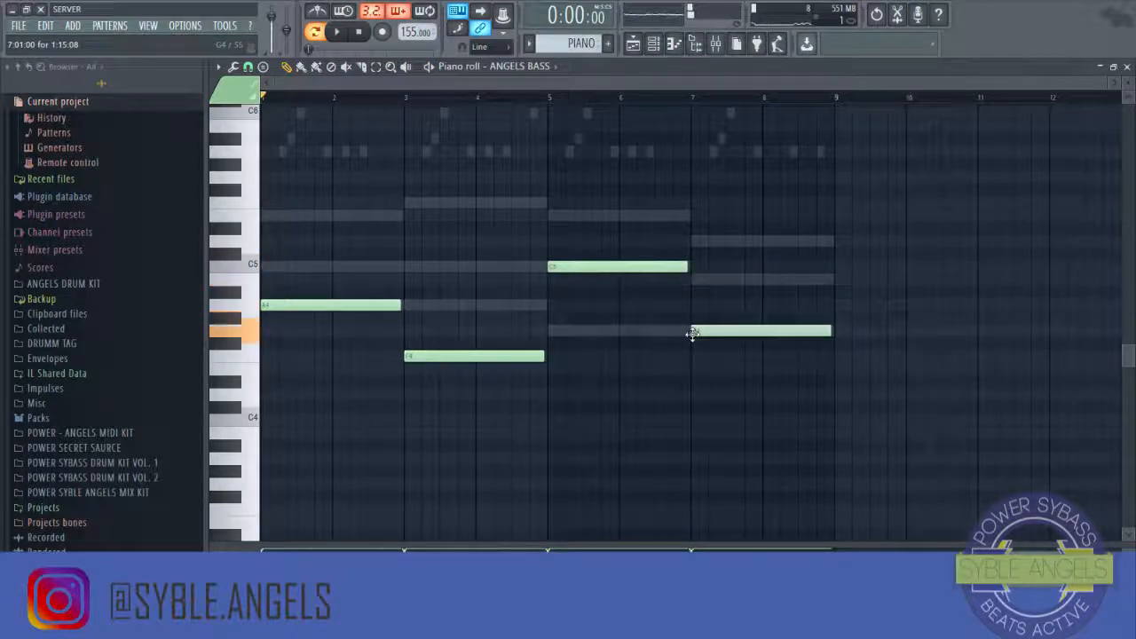
pyautogui.press('space')
pyautogui.click(837, 271)
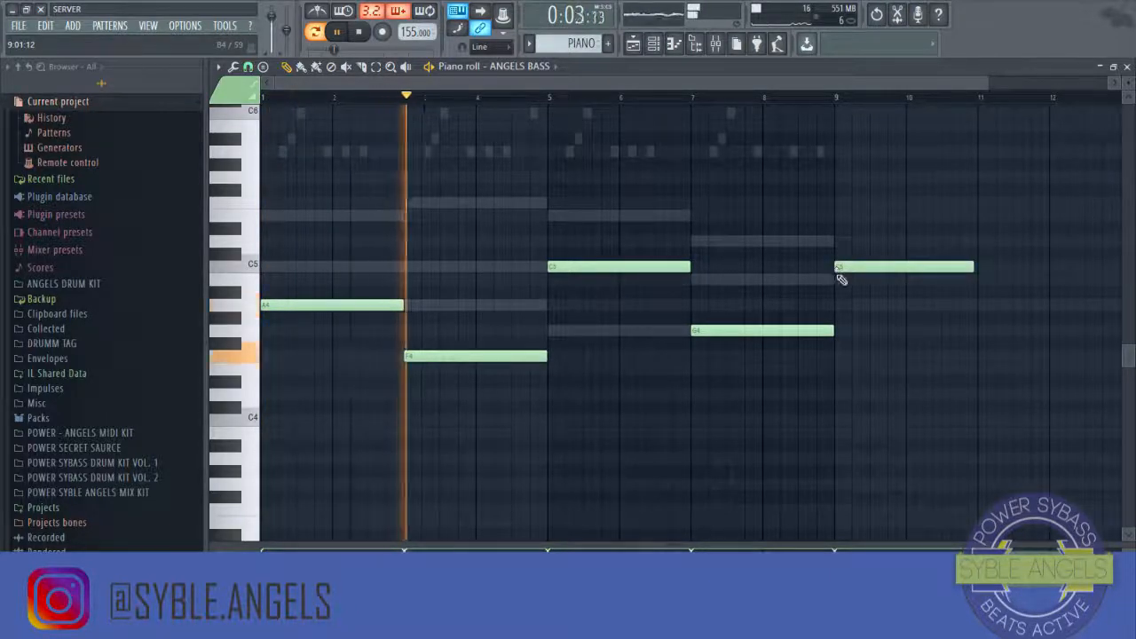
pyautogui.rightClick(838, 269)
pyautogui.press('space')
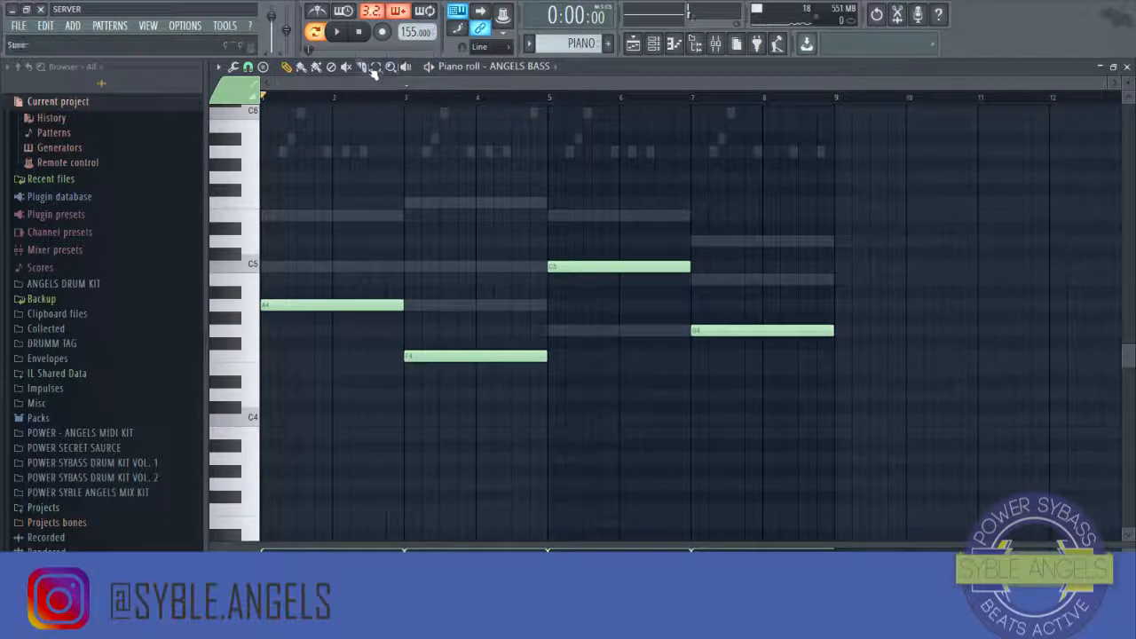
# Step: Transpose all the bass notes down three octaves
pyautogui.hotkey('ctrl', 'a')
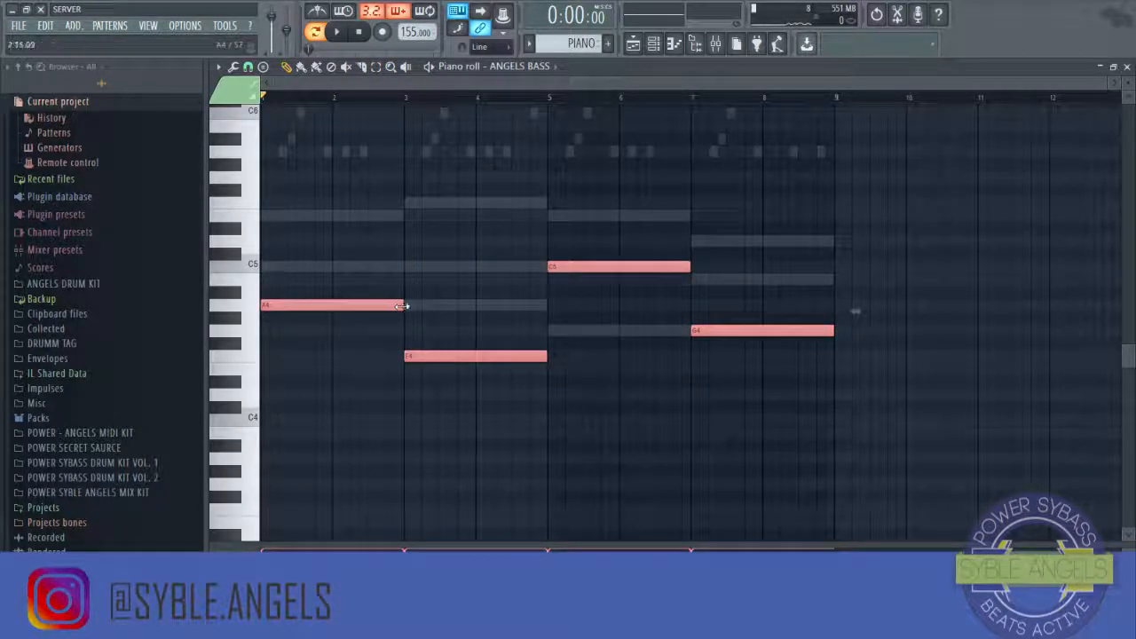
pyautogui.click(386, 167)
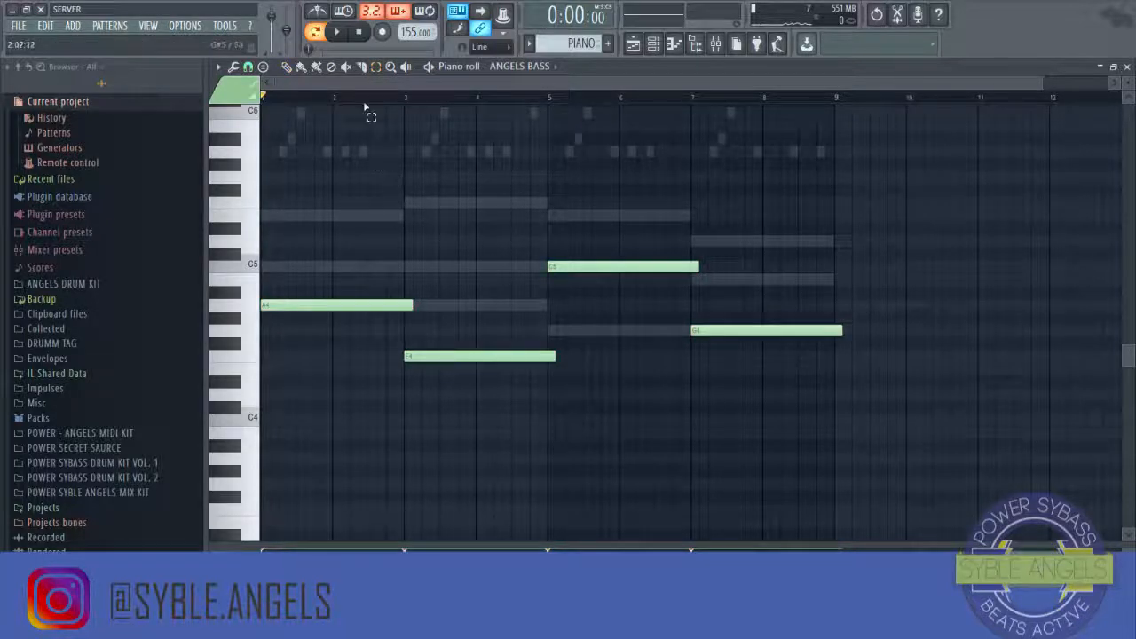
pyautogui.scroll(-5, 404, 186)
pyautogui.scroll(4, 404, 187)
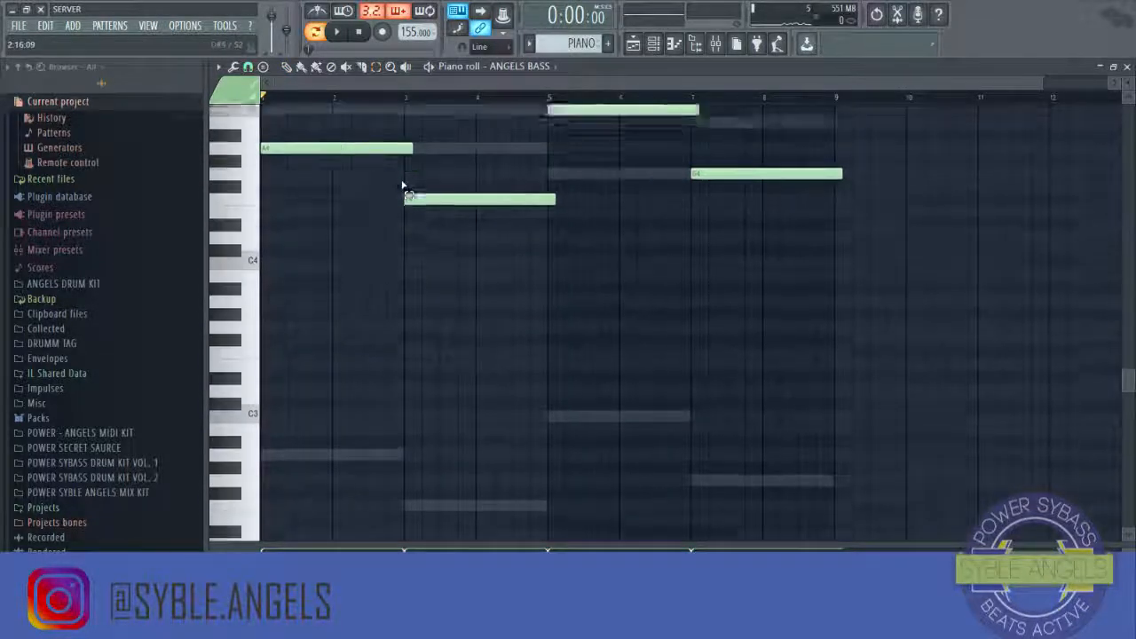
pyautogui.hotkey('ctrl', 'Down')
pyautogui.hotkey('ctrl', 'Down')
pyautogui.hotkey('ctrl', 'Down')
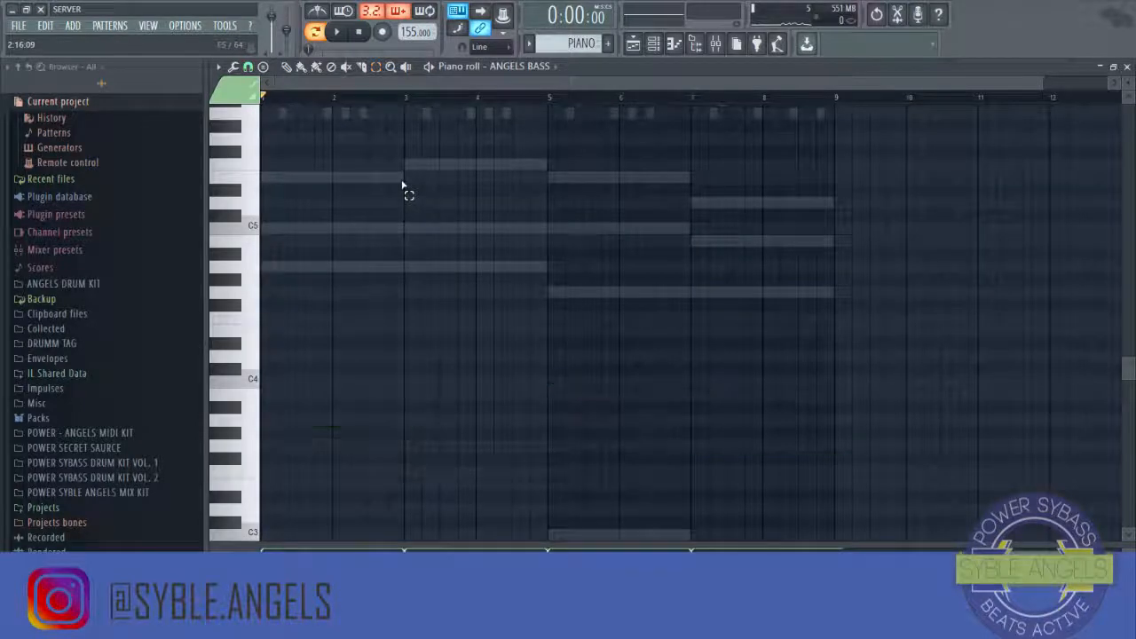
# Step: Play the ANGELS BASS pattern, transpose all its notes up one octave, then stop playback and close the piano roll
pyautogui.press('space')
pyautogui.scroll(-6, 398, 230)
pyautogui.hotkey('ctrl', 'Up')
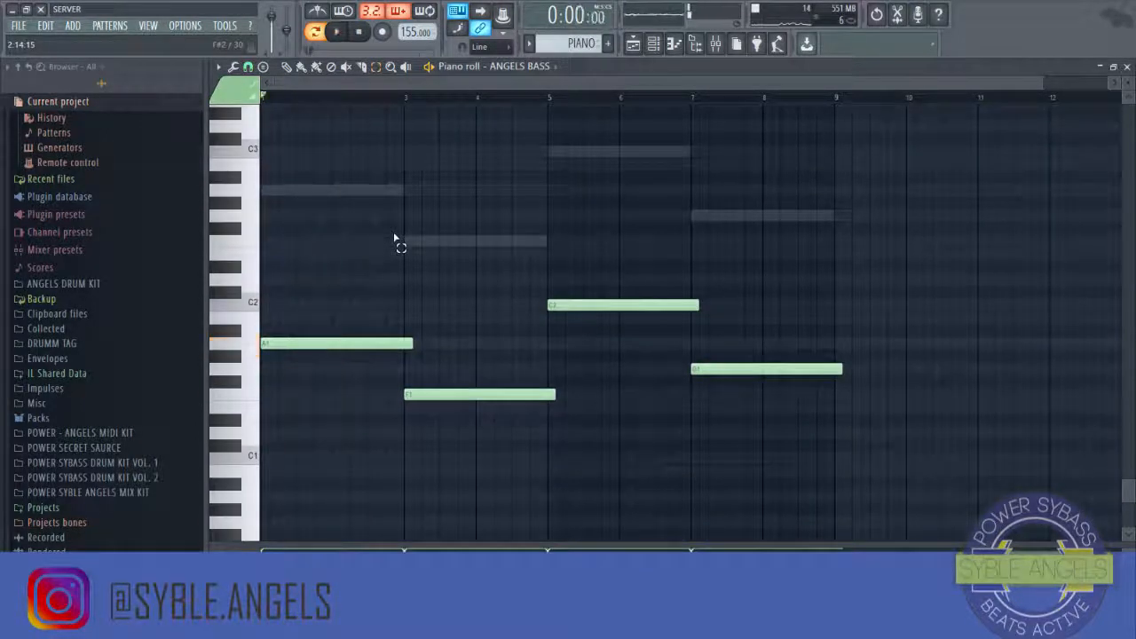
pyautogui.scroll(-4, 397, 241)
pyautogui.scroll(3, 474, 284)
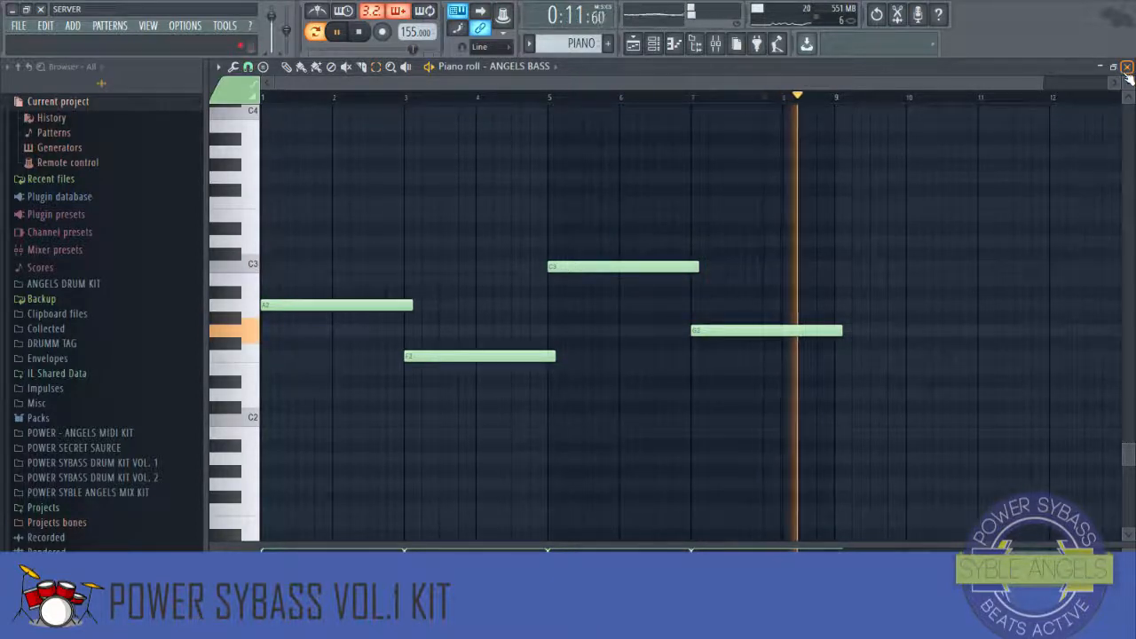
pyautogui.click(359, 32)
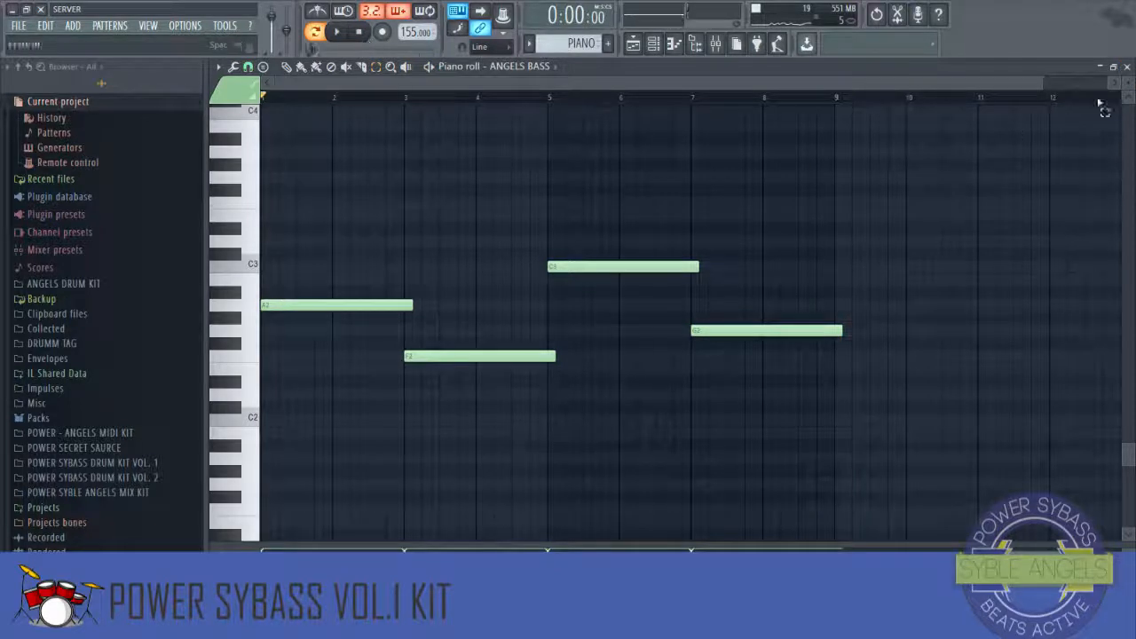
pyautogui.click(1128, 66)
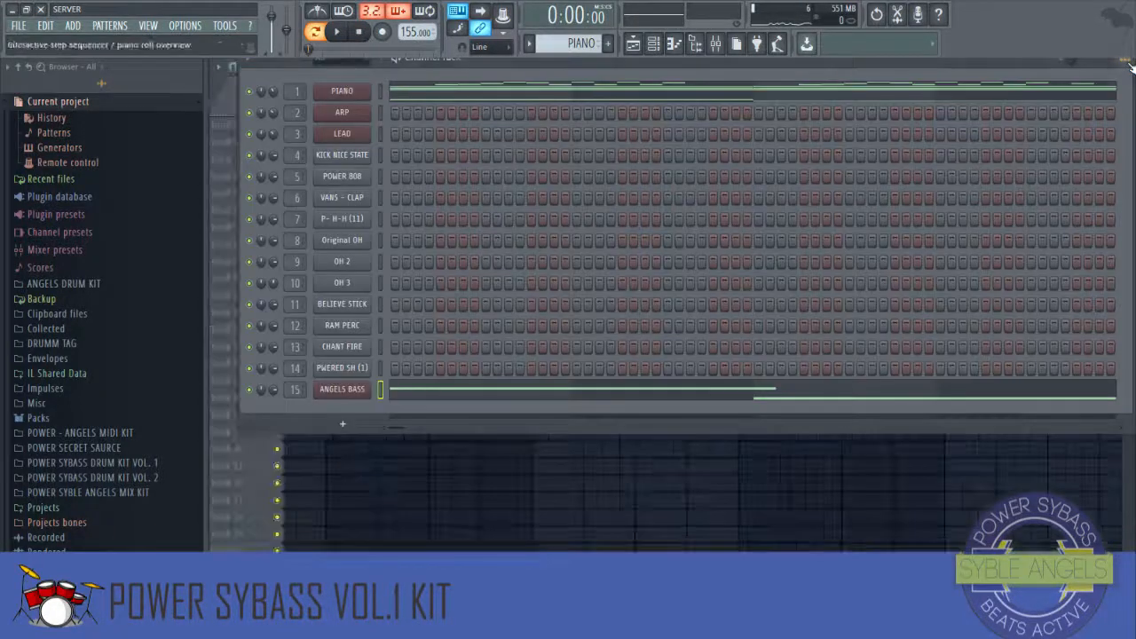
# Step: Move the ANGELS BASS notes out of the PIANO pattern and paste them into the BASS pattern
pyautogui.rightClick(338, 401)
pyautogui.click(532, 394)
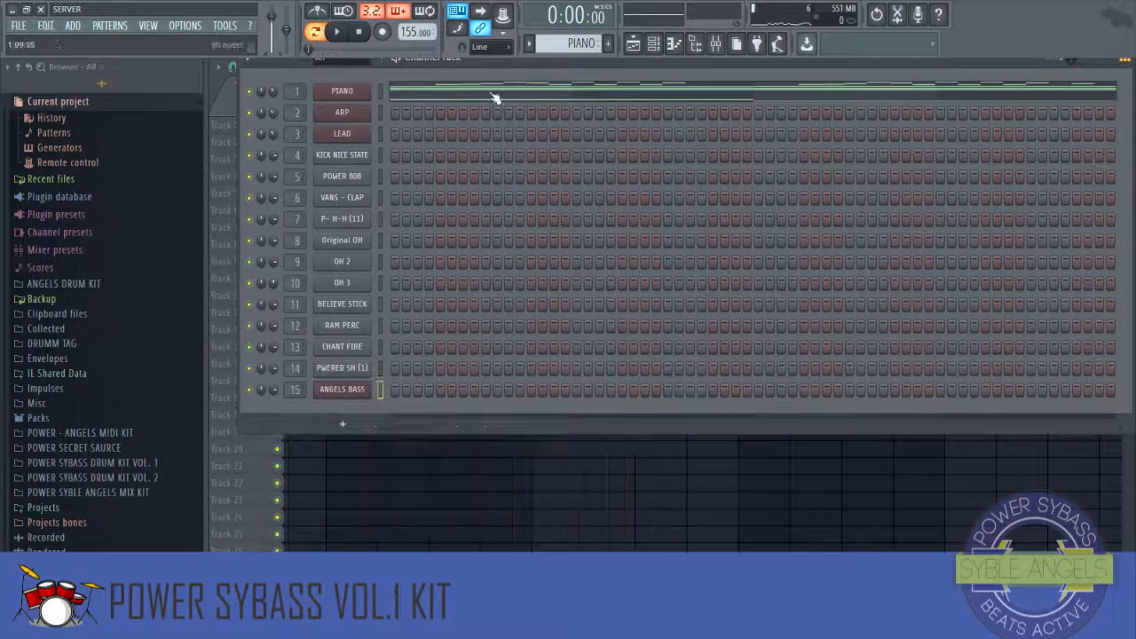
pyautogui.click(571, 42)
pyautogui.click(593, 239)
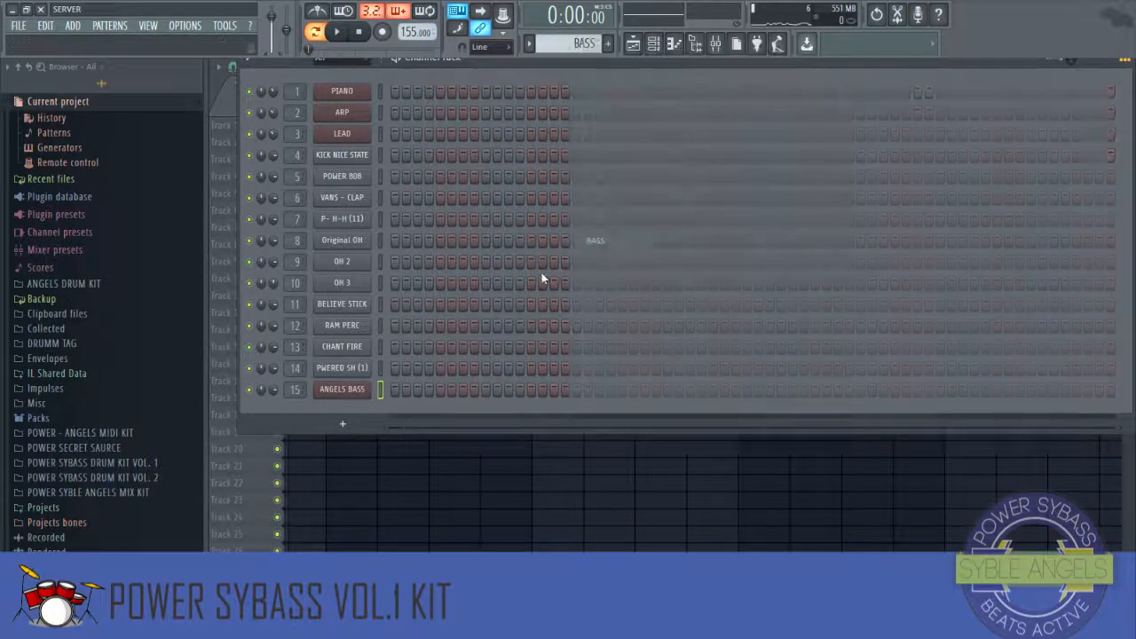
pyautogui.rightClick(343, 393)
pyautogui.click(511, 417)
# Step: In the playlist, add BASS clips at bars 33 and 57 on track 14 and delete the POWER 808 clip at bar 33
pyautogui.click(661, 45)
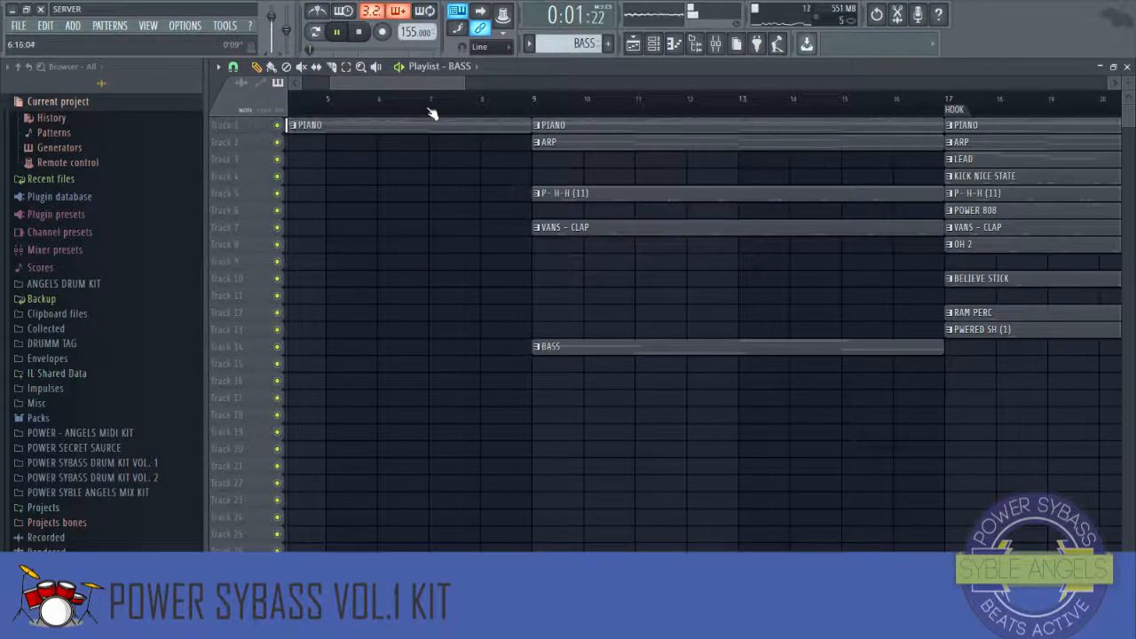
pyautogui.scroll(-5, 430, 113)
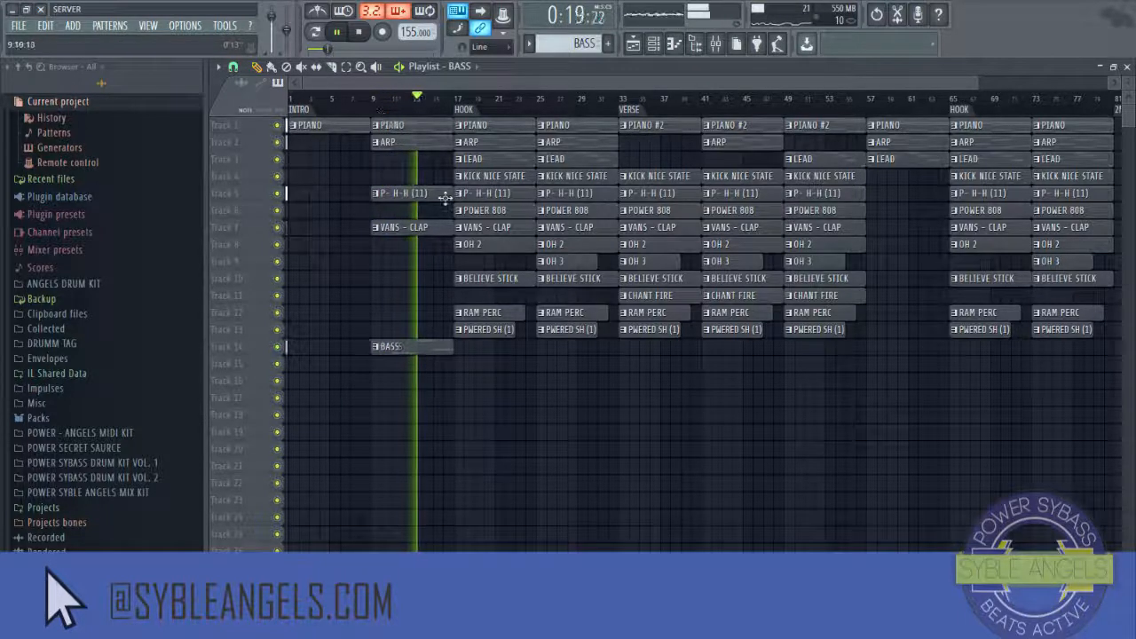
pyautogui.click(632, 348)
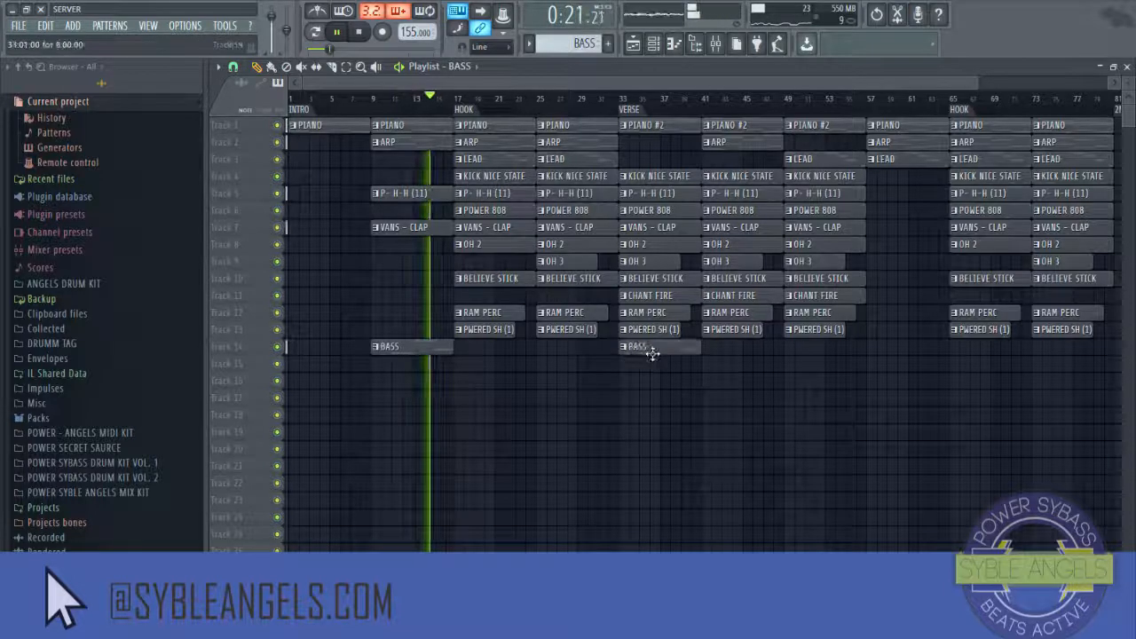
pyautogui.rightClick(659, 213)
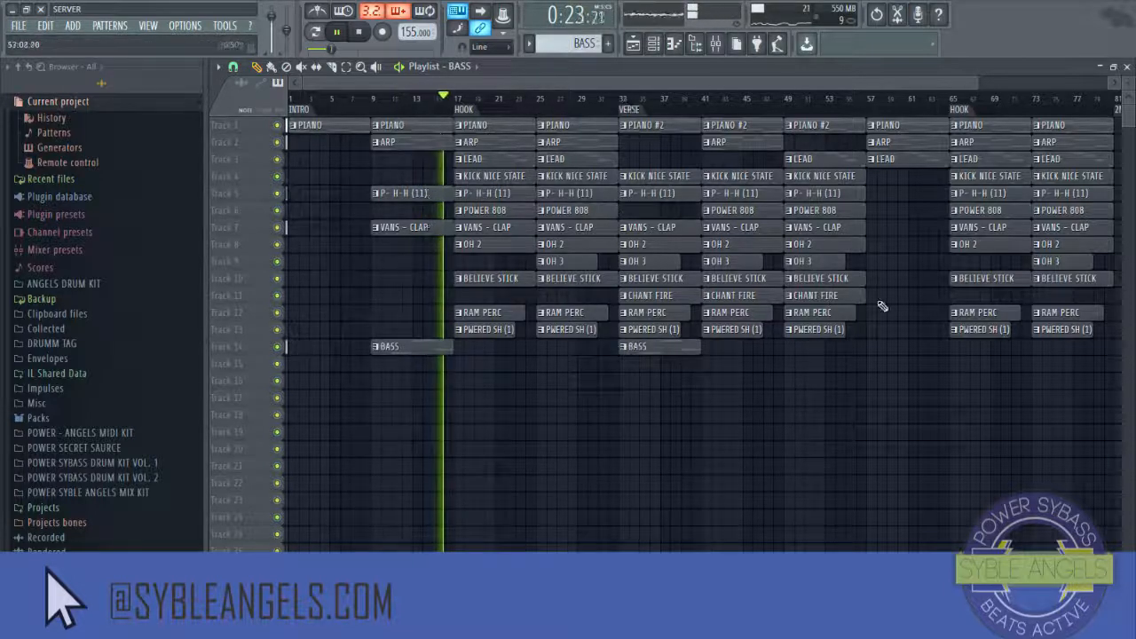
pyautogui.click(878, 348)
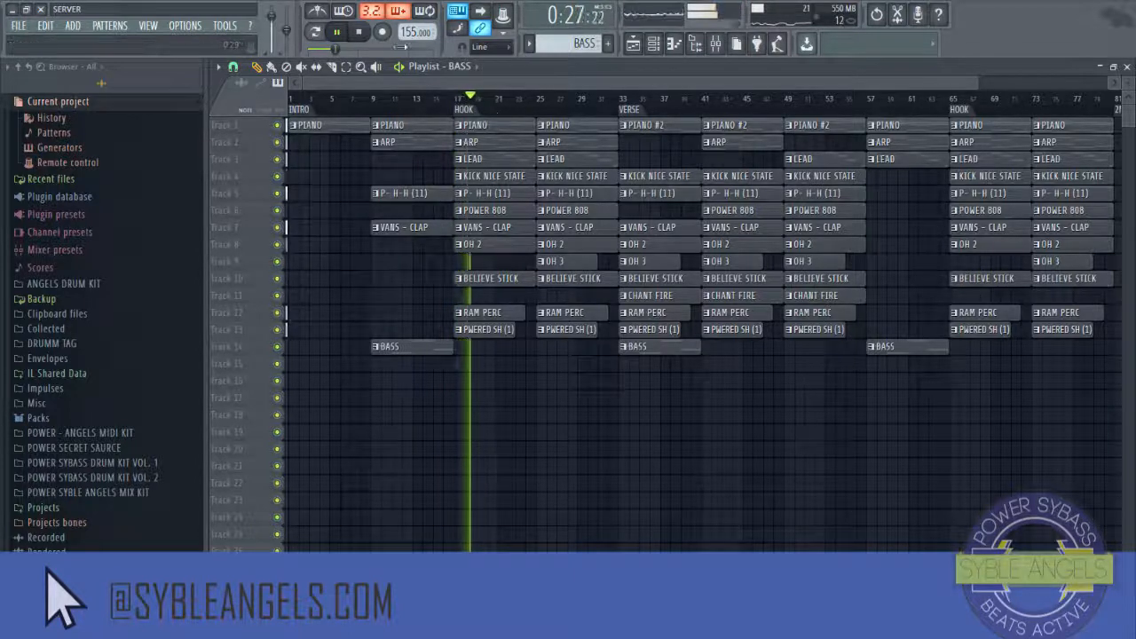
# Step: Stop playback and copy the cut group value from the POWER 808 channel's settings
pyautogui.click(360, 32)
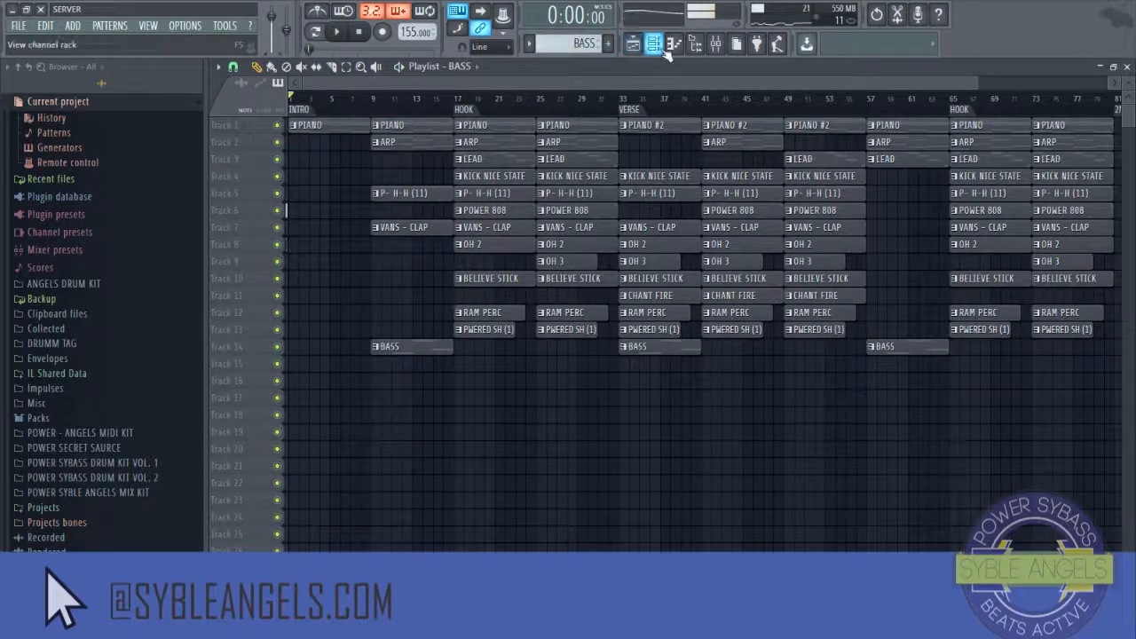
pyautogui.click(661, 47)
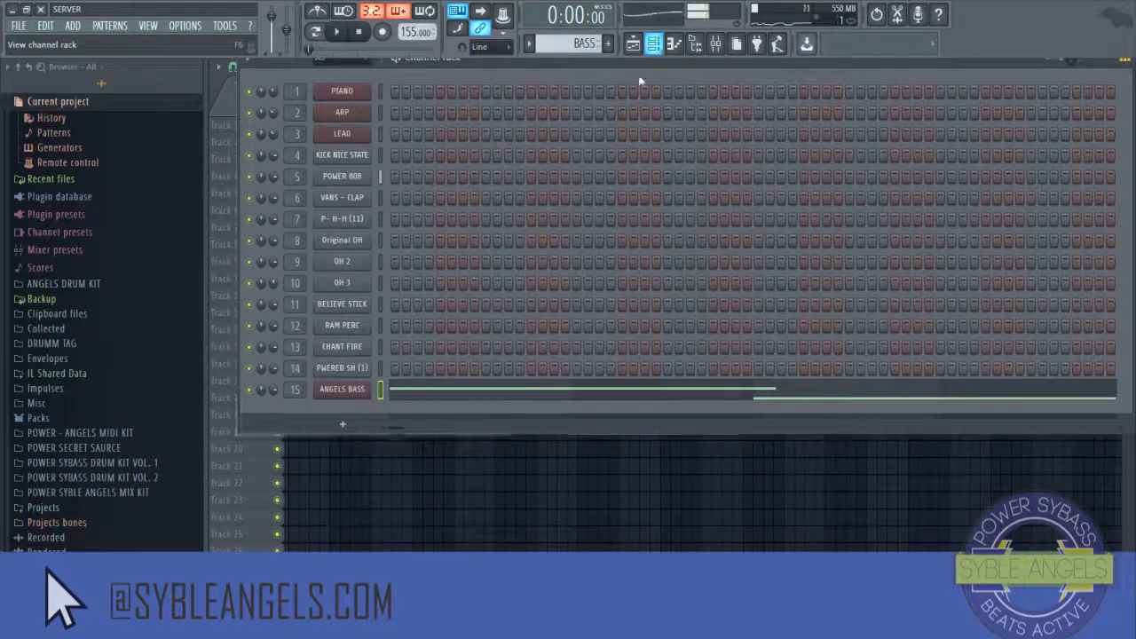
pyautogui.click(358, 180)
pyautogui.click(297, 163)
pyautogui.rightClick(255, 284)
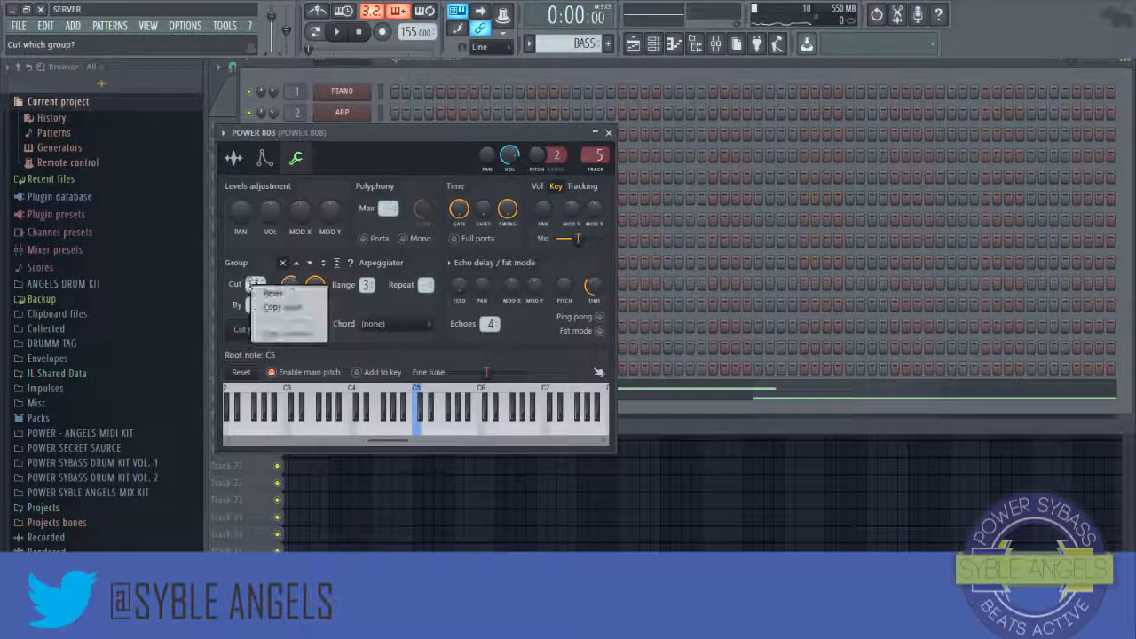
pyautogui.click(276, 308)
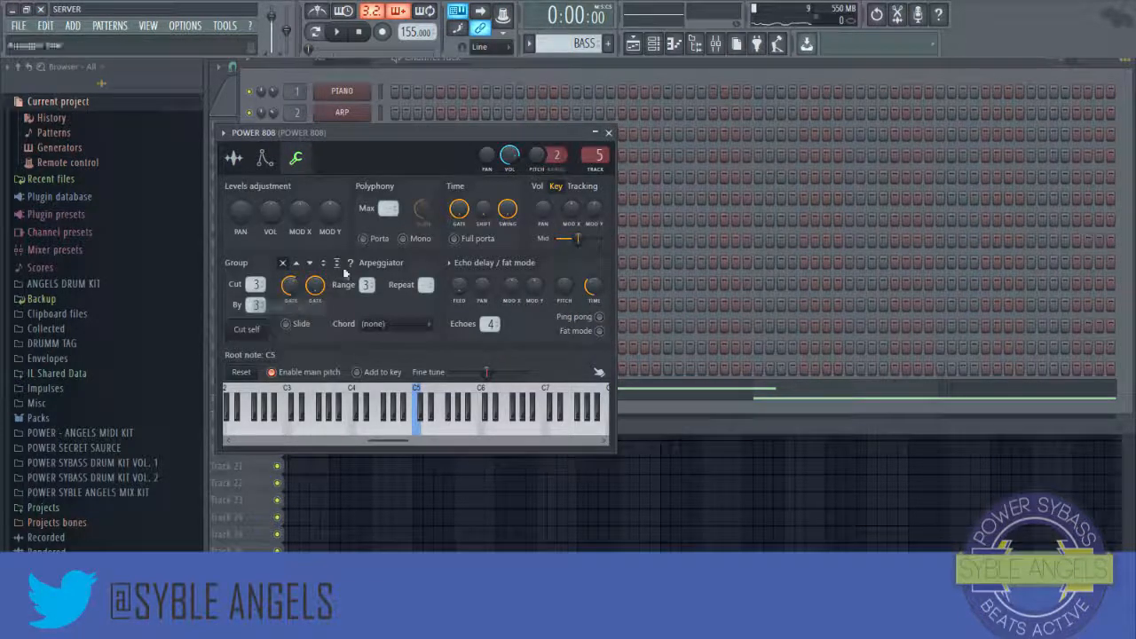
pyautogui.rightClick(256, 284)
pyautogui.click(269, 308)
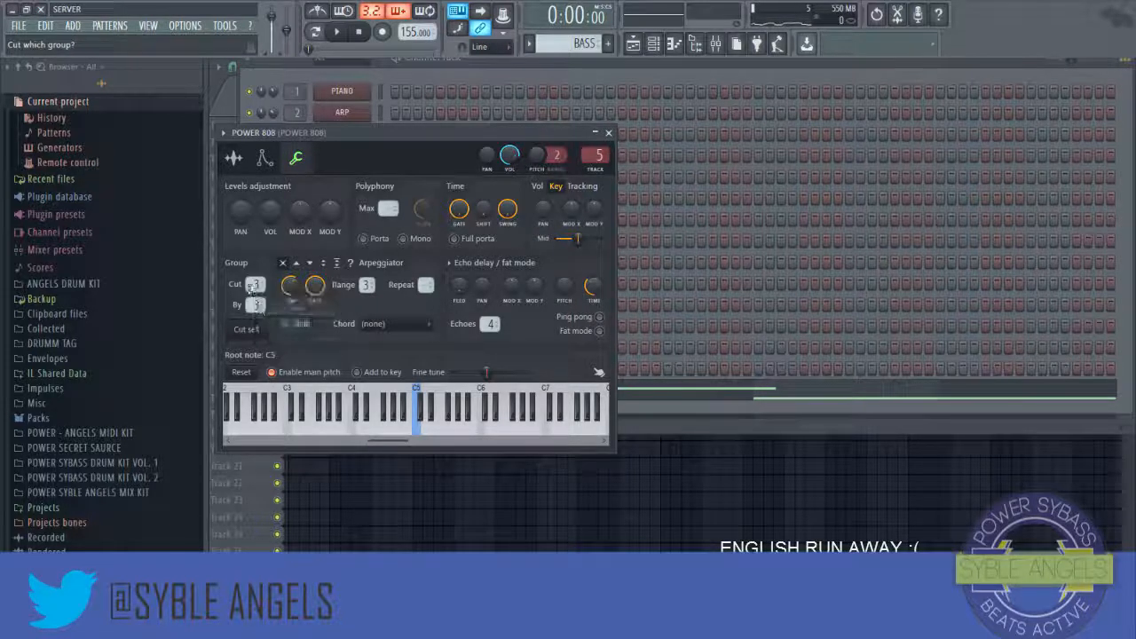
pyautogui.click(609, 133)
# Step: Set the ANGELS BASS channel's Cut and Cut by groups to 3 by pasting the copied value
pyautogui.click(341, 389)
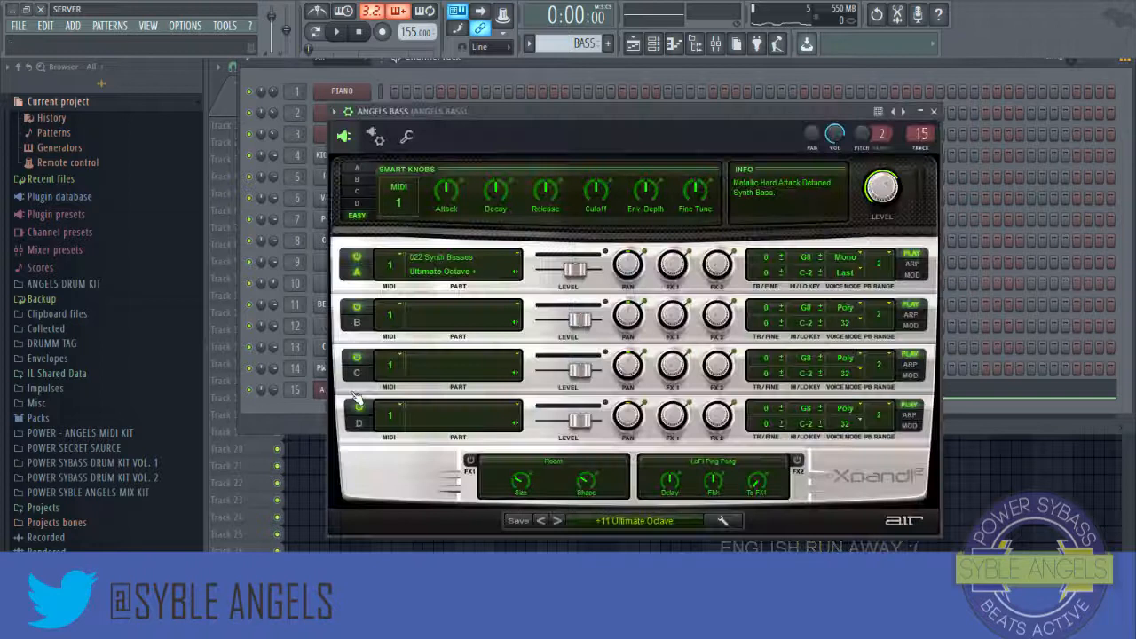
pyautogui.click(407, 140)
pyautogui.rightClick(372, 283)
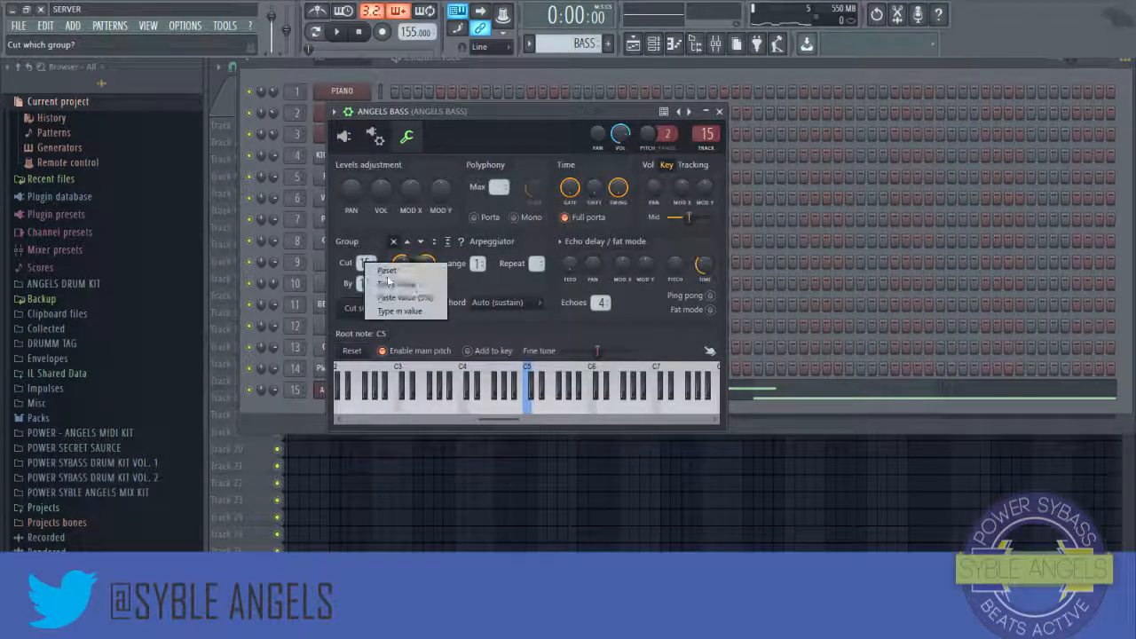
pyautogui.click(408, 298)
pyautogui.rightClick(367, 285)
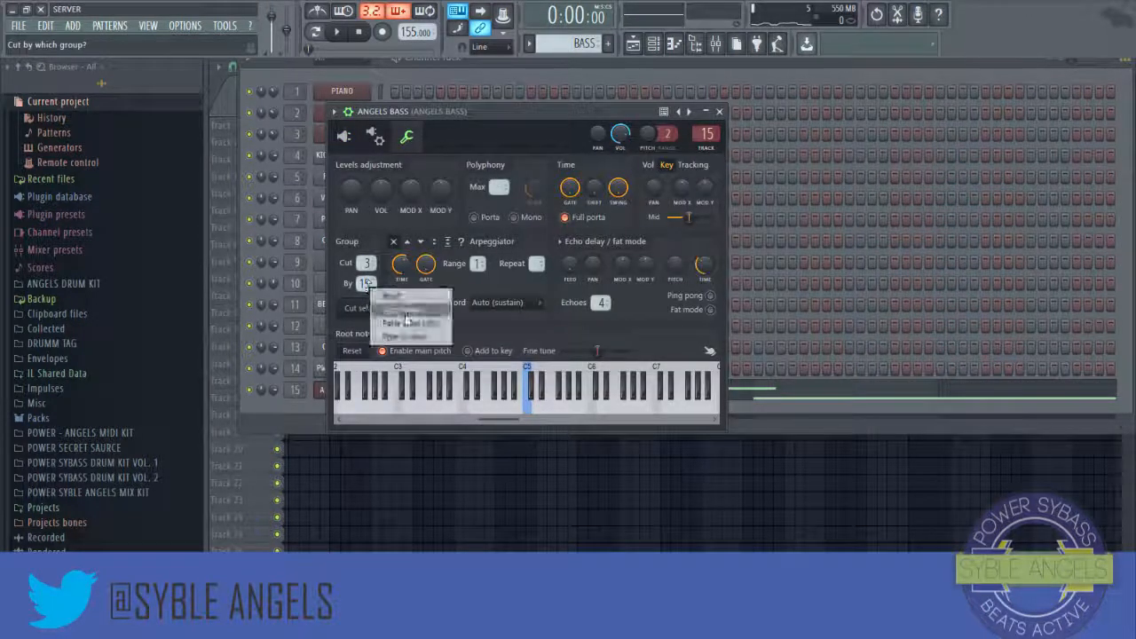
pyautogui.click(404, 322)
pyautogui.click(720, 110)
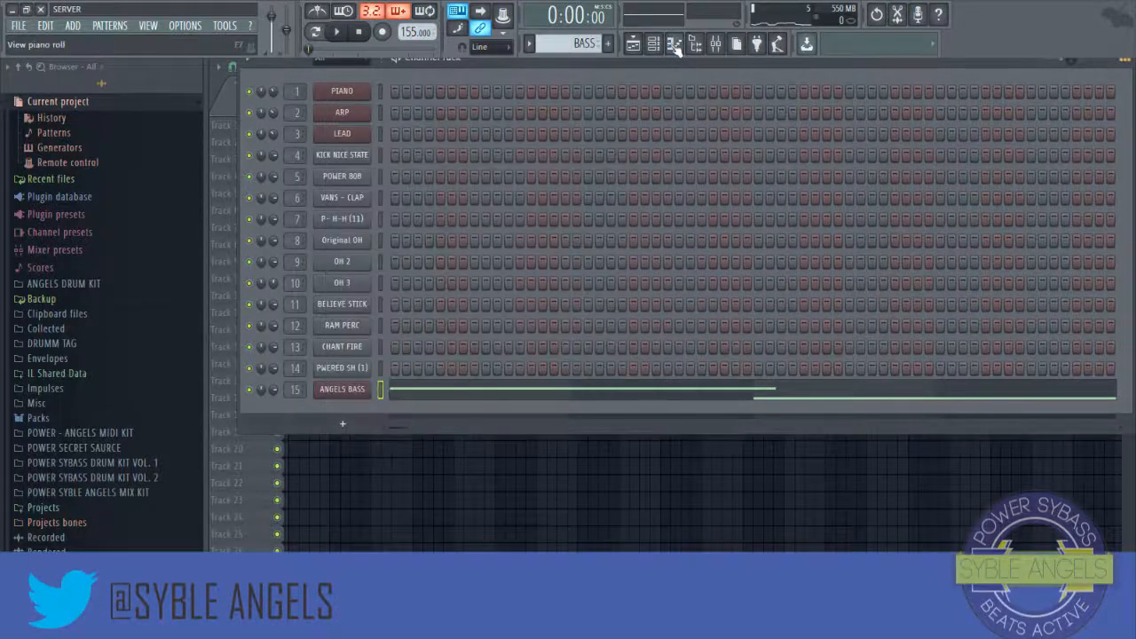
# Step: Play the arrangement from the intro and delete the LEAD clips at bars 17 and 65
pyautogui.click(674, 43)
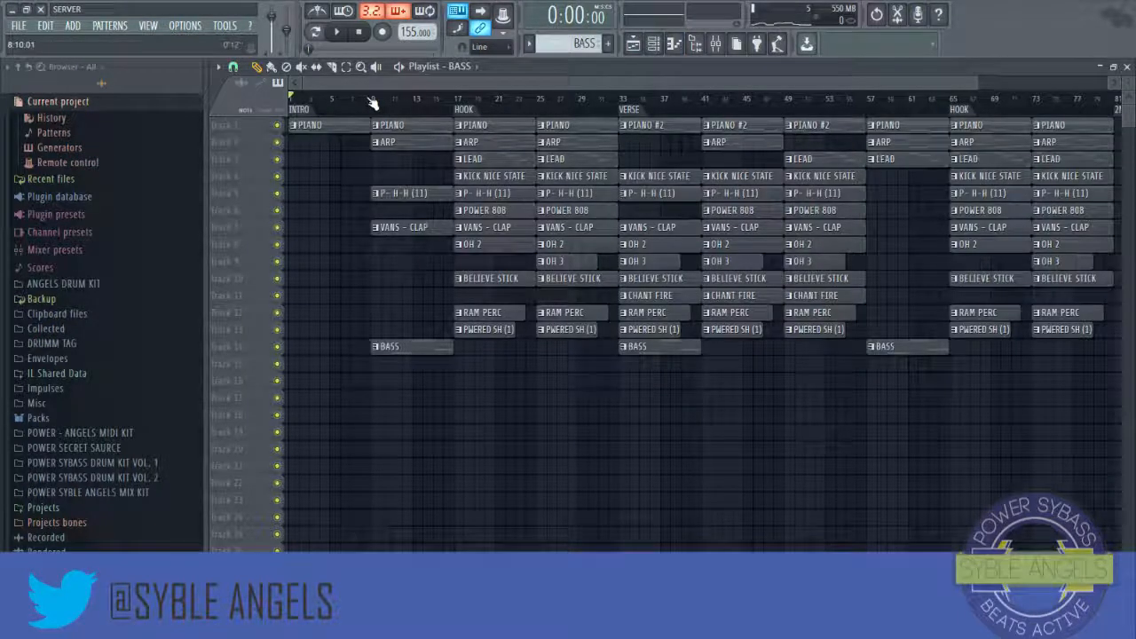
pyautogui.press('space')
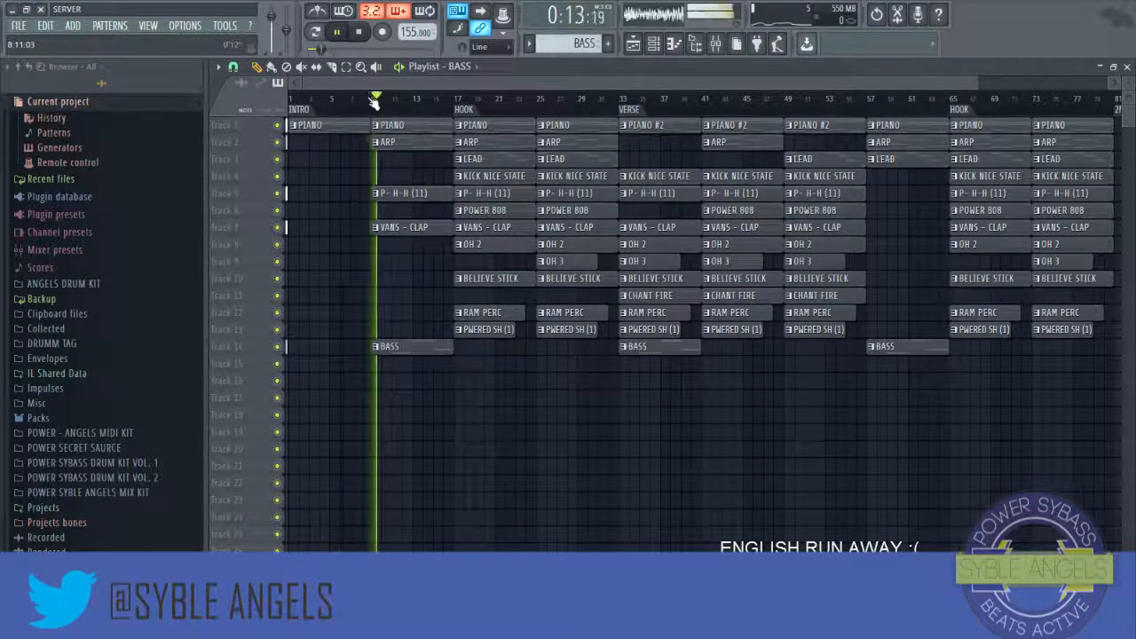
pyautogui.click(442, 100)
pyautogui.scroll(5, 442, 104)
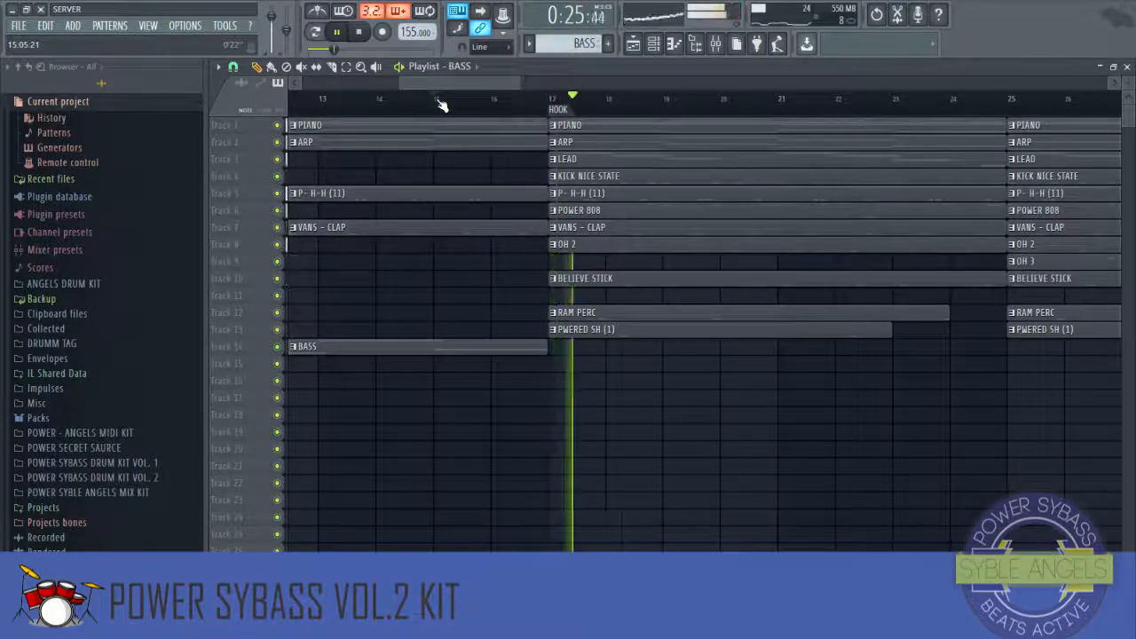
pyautogui.scroll(-5, 442, 103)
pyautogui.scroll(-2, 442, 104)
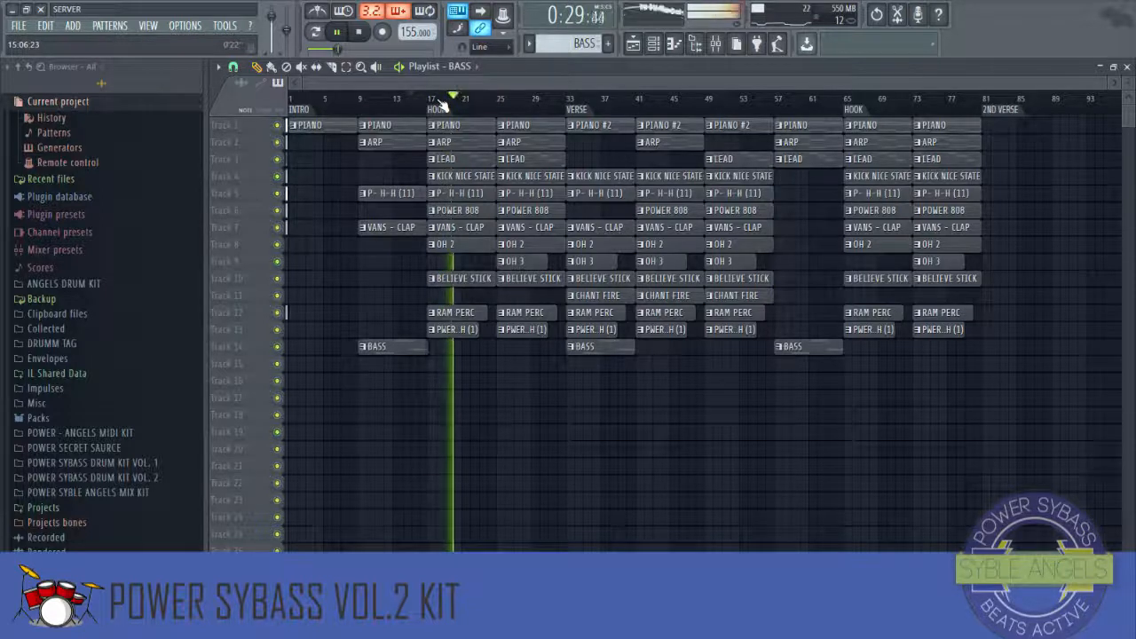
pyautogui.rightClick(478, 167)
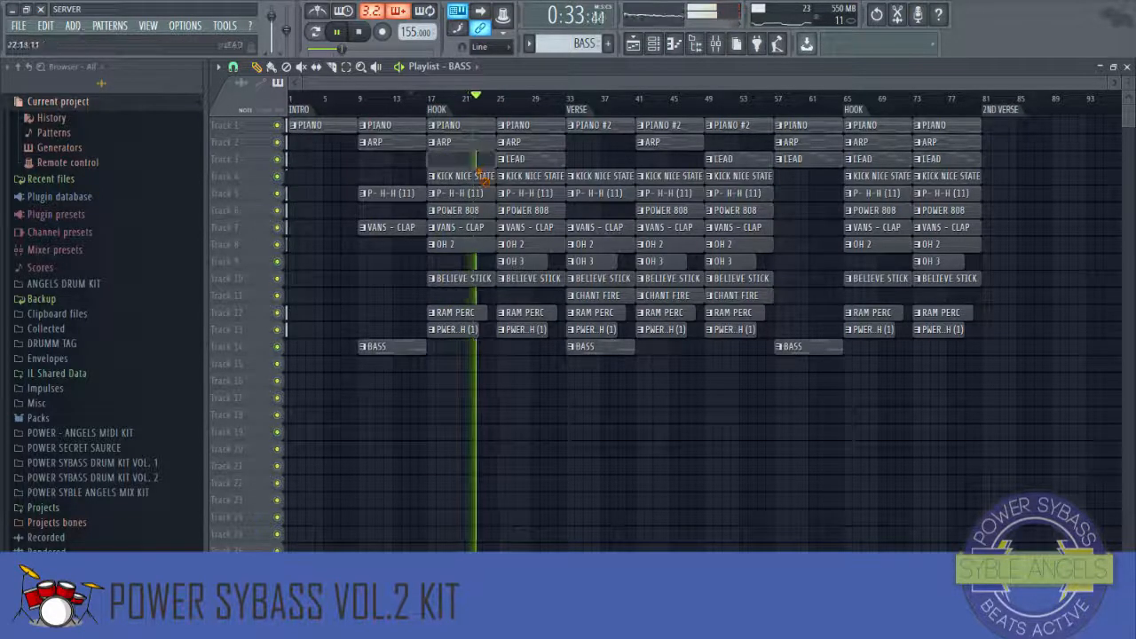
pyautogui.rightClick(863, 162)
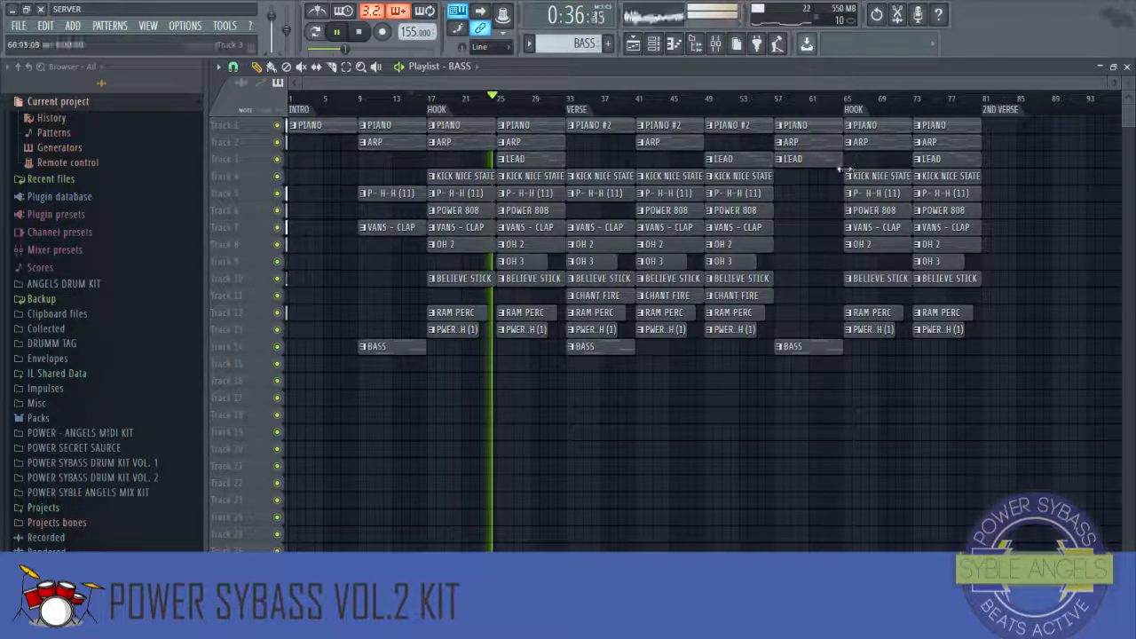
pyautogui.click(667, 49)
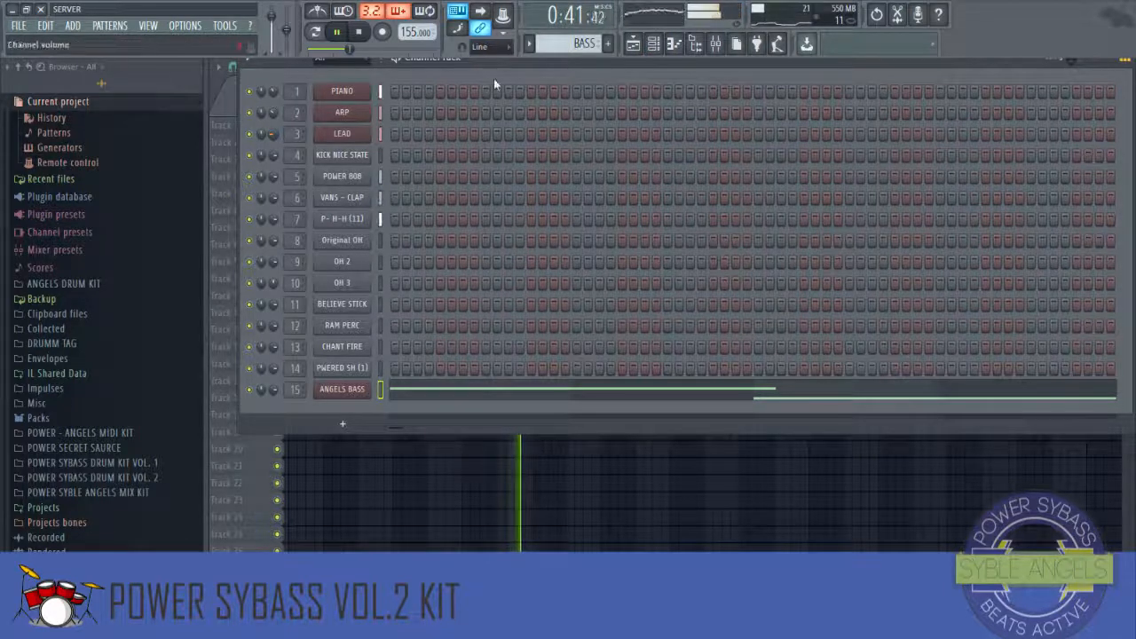
pyautogui.press('F6')
pyautogui.scroll(3, 571, 103)
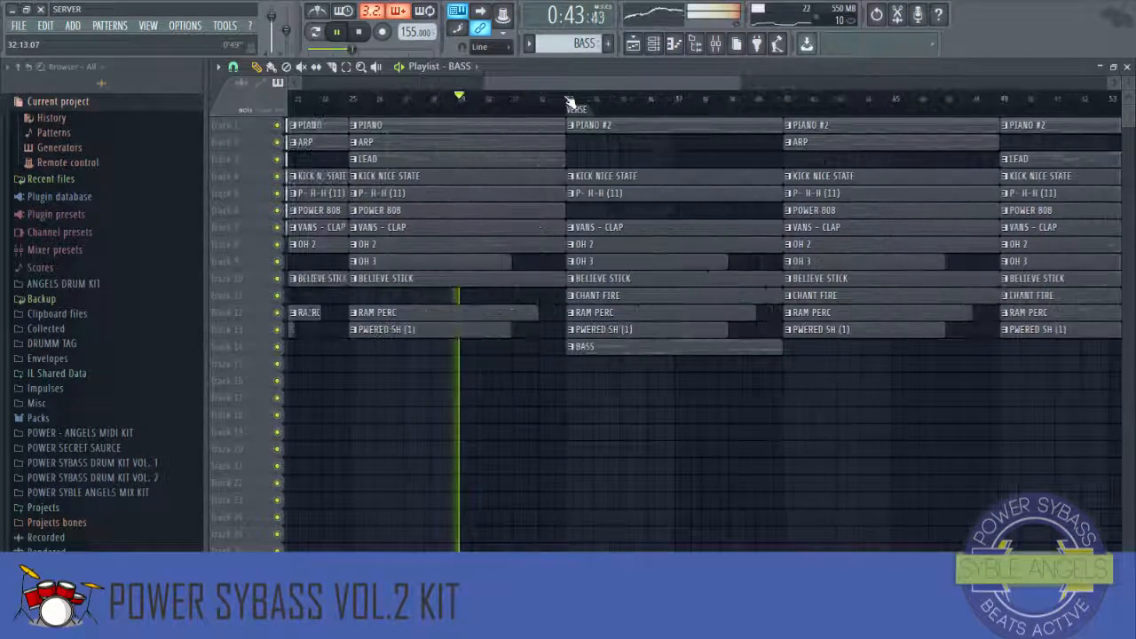
pyautogui.press('F6')
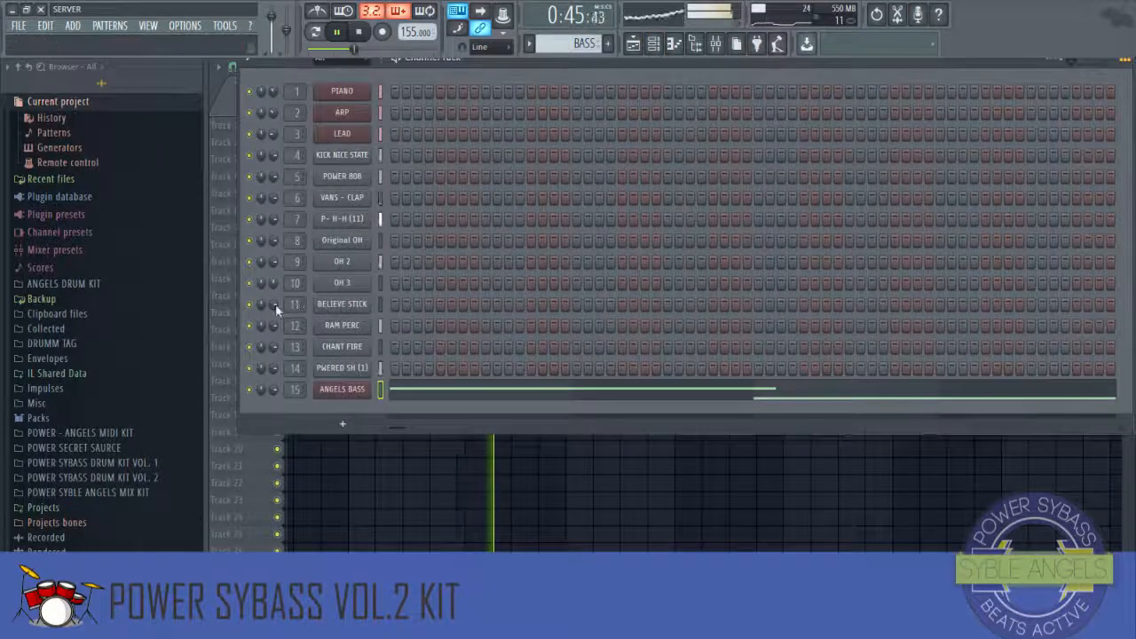
pyautogui.click(673, 46)
pyautogui.scroll(-1, 613, 105)
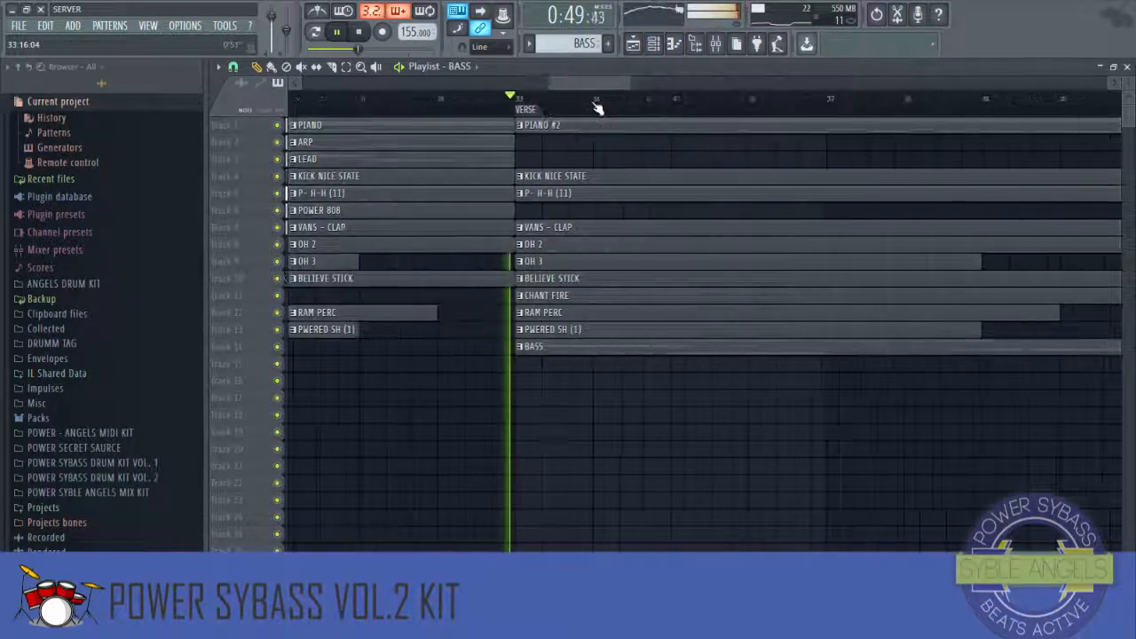
pyautogui.scroll(-3, 598, 107)
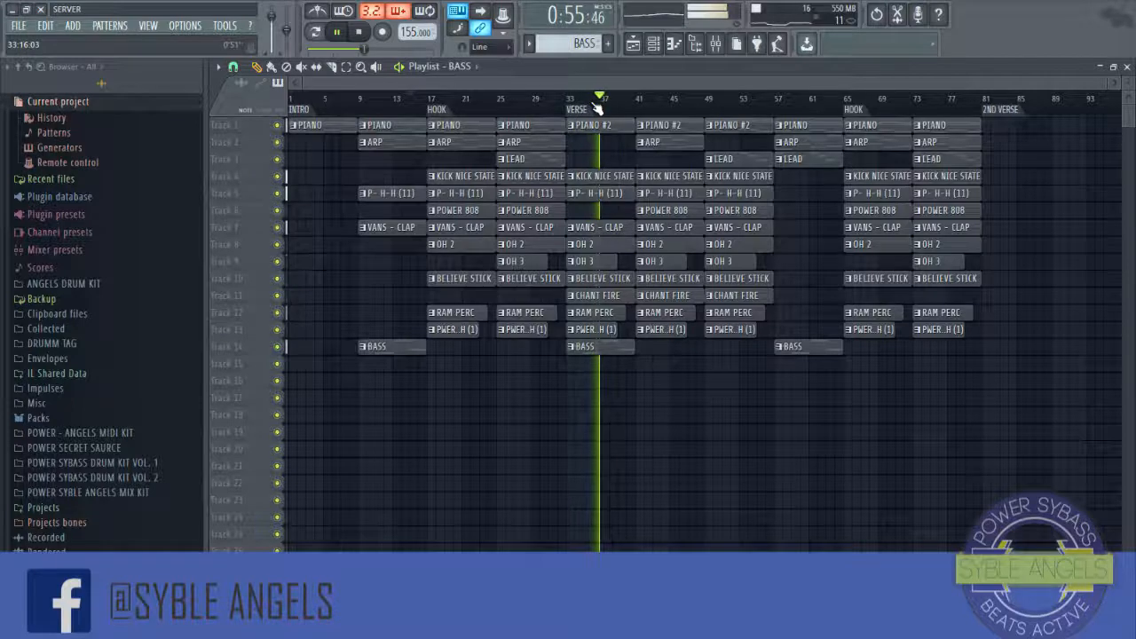
# Step: Delete the CHANT FIRE clip at bar 33 at the start of the verse
pyautogui.rightClick(594, 298)
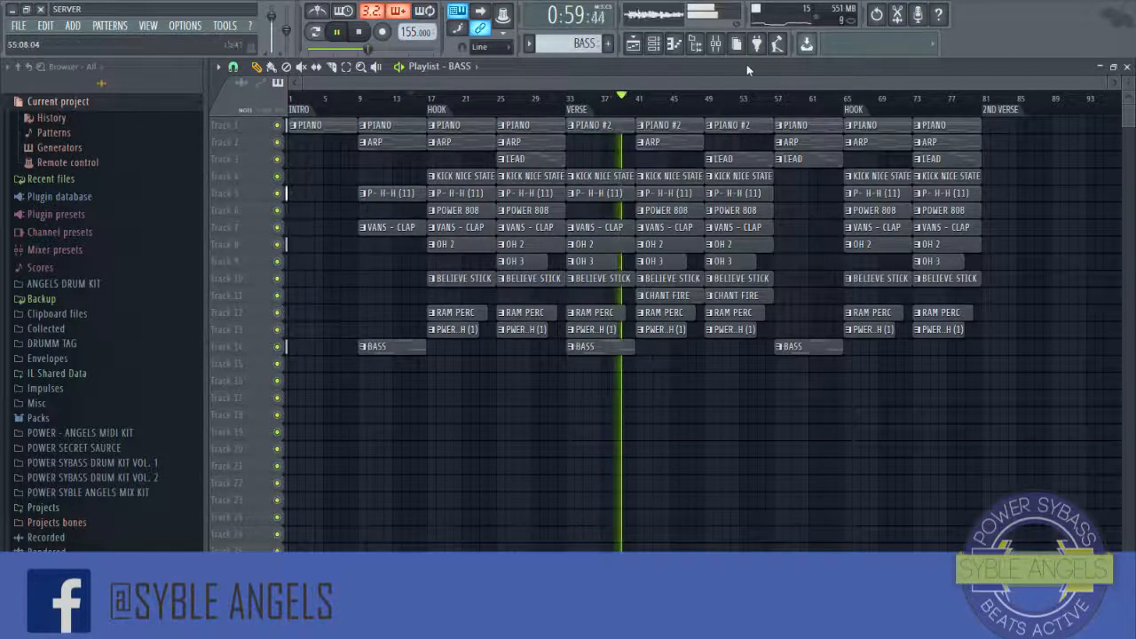
pyautogui.click(654, 44)
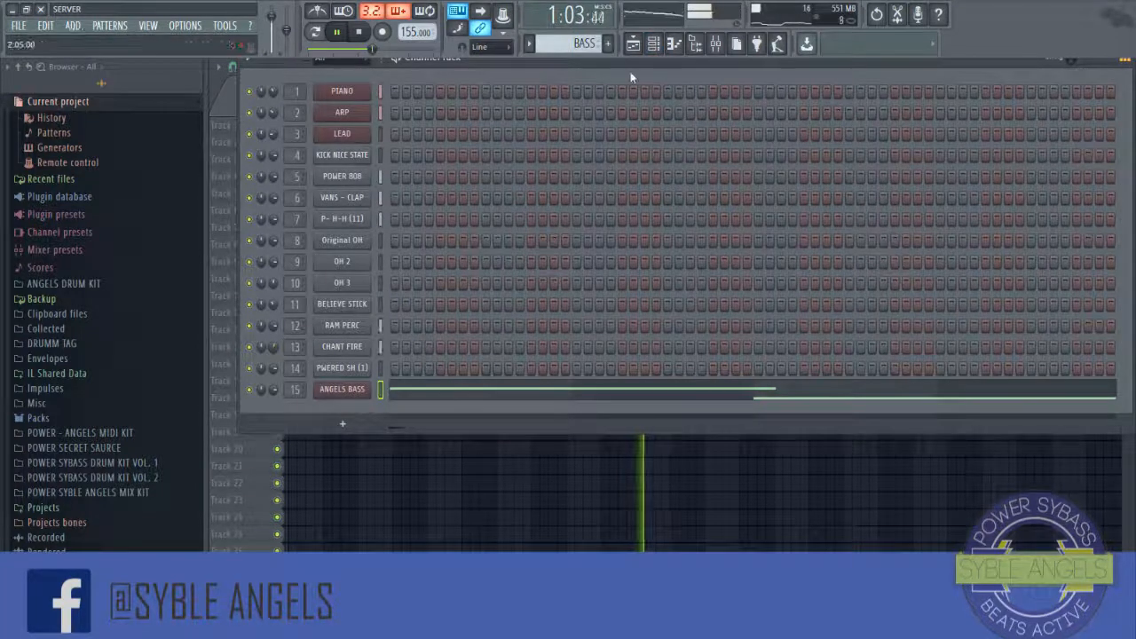
pyautogui.click(655, 44)
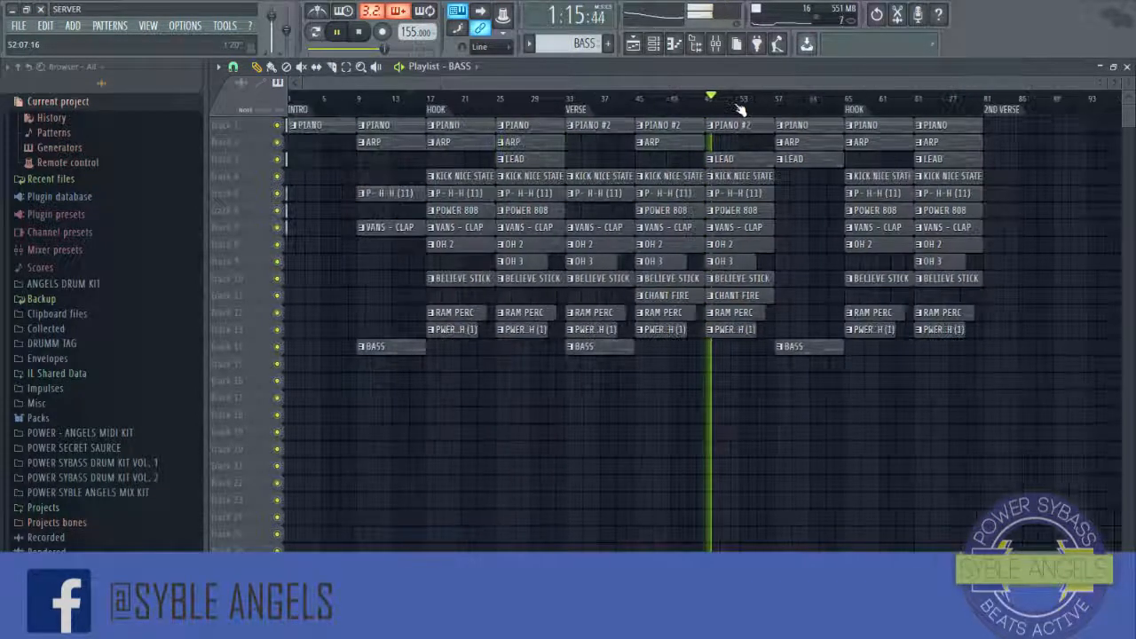
pyautogui.press('F6')
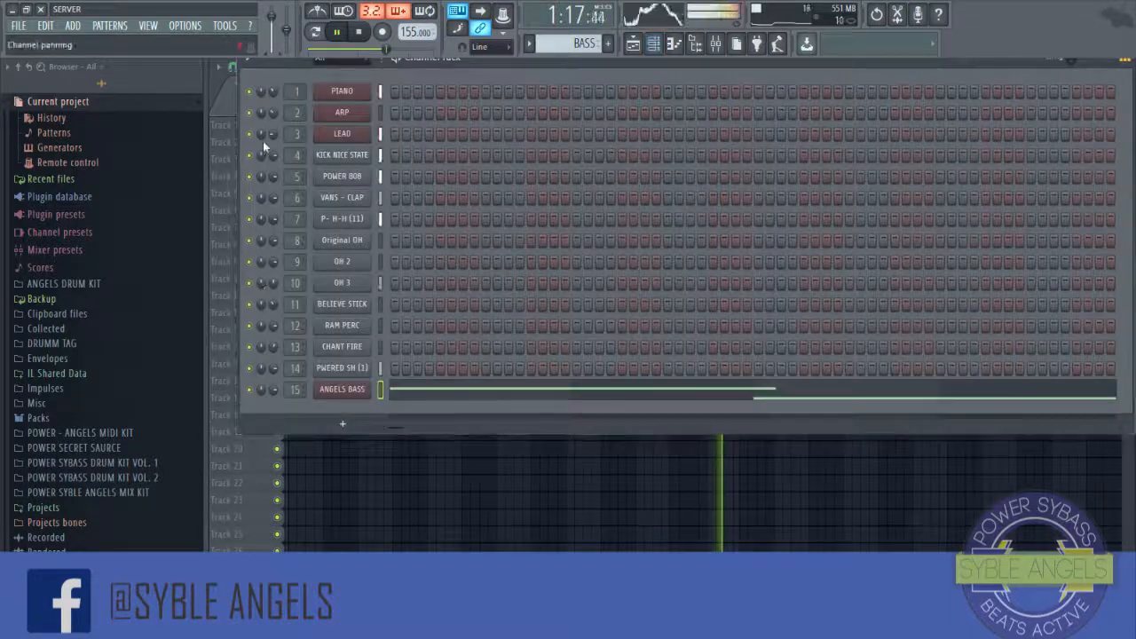
# Step: Close the channel rack and stop playback in the playlist
pyautogui.press('F6')
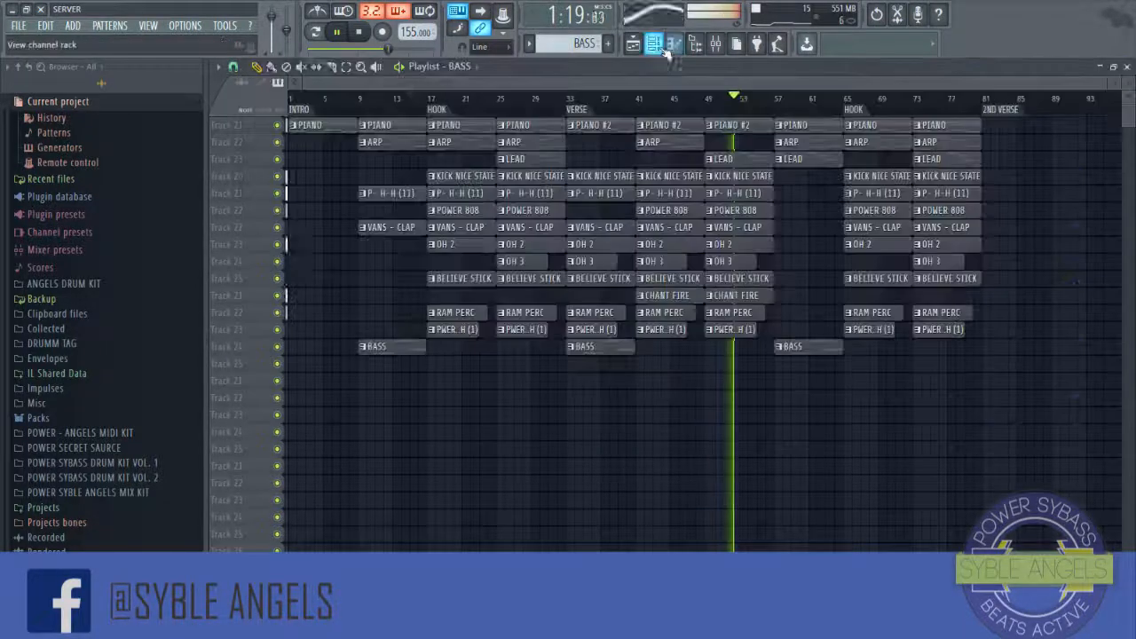
pyautogui.scroll(-6, 778, 120)
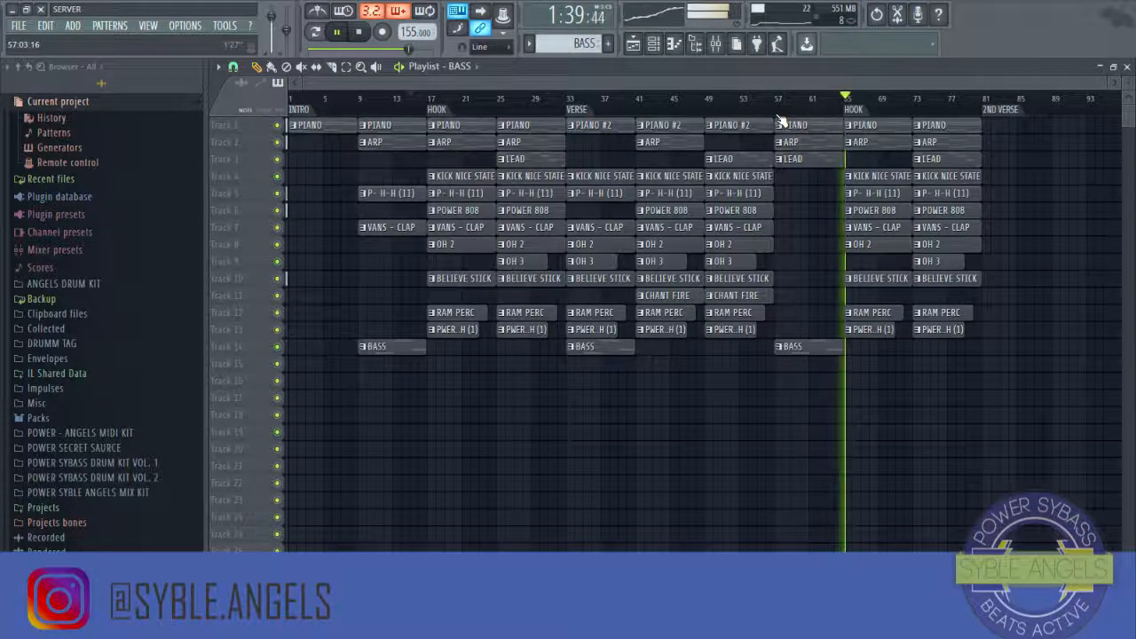
pyautogui.click(360, 32)
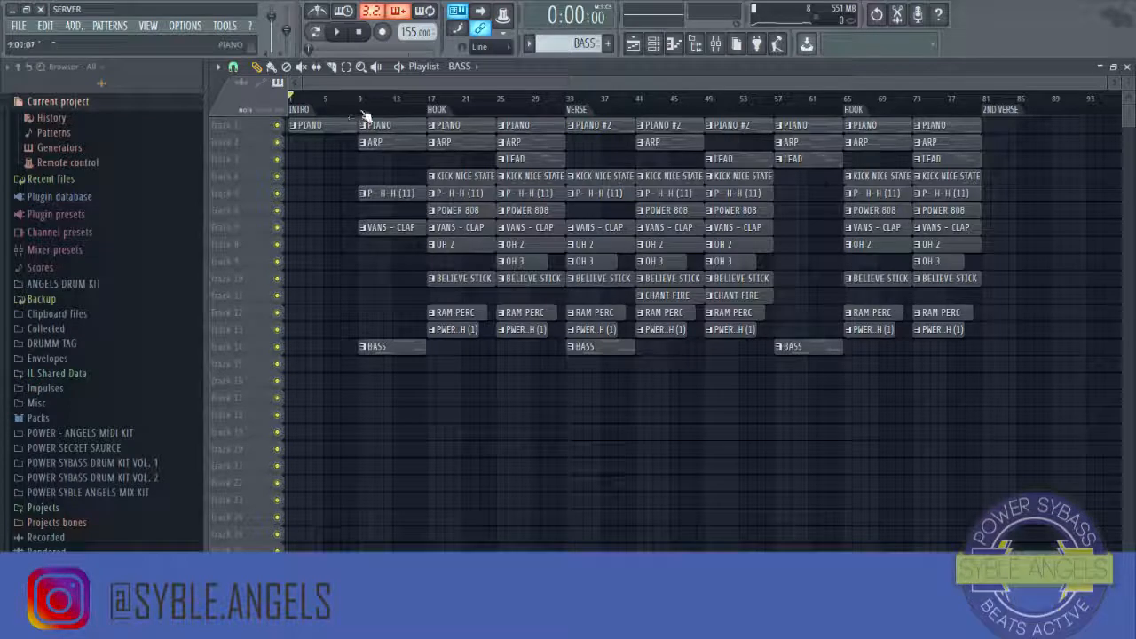
pyautogui.click(17, 26)
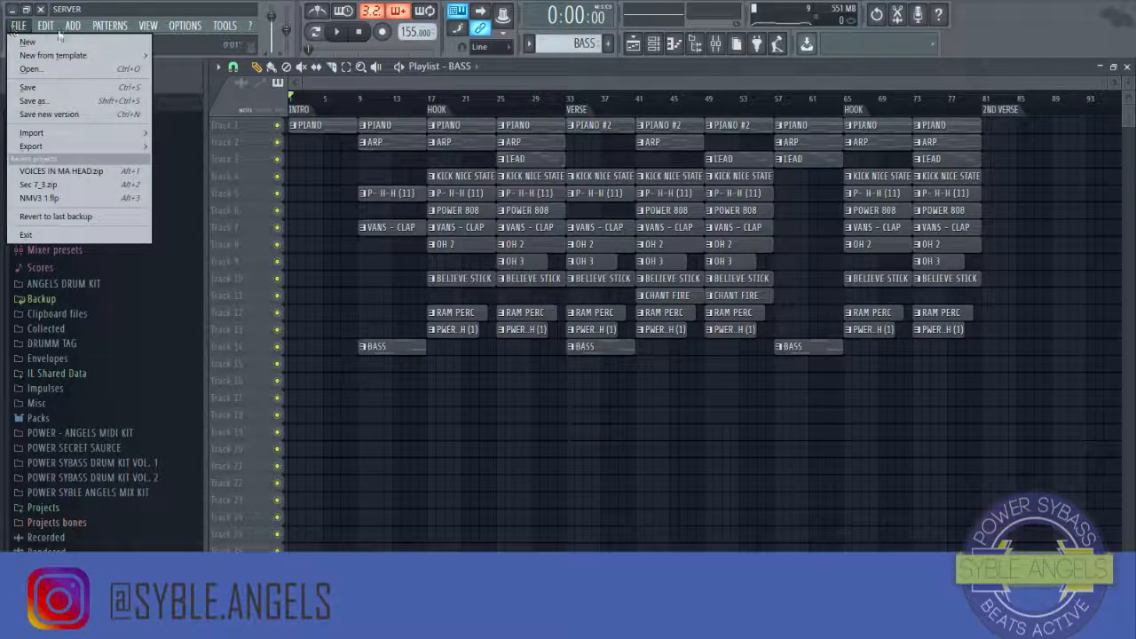
pyautogui.click(422, 85)
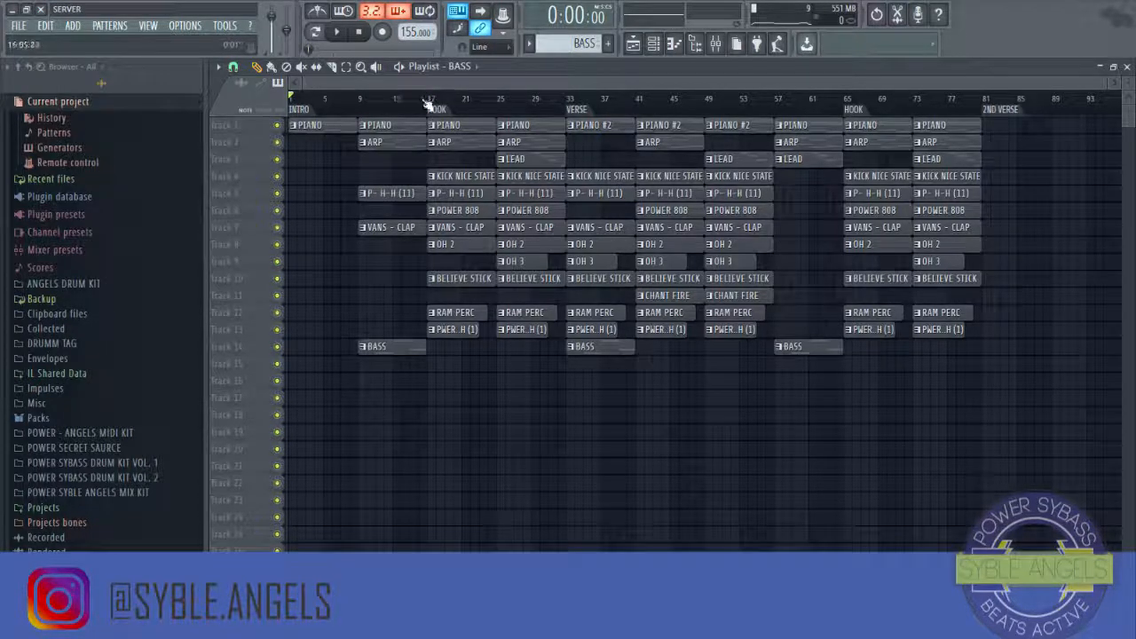
# Step: Open the mixer, enlarge it, and move the ANGELS BASS insert from track 15 to track 4
pyautogui.click(716, 43)
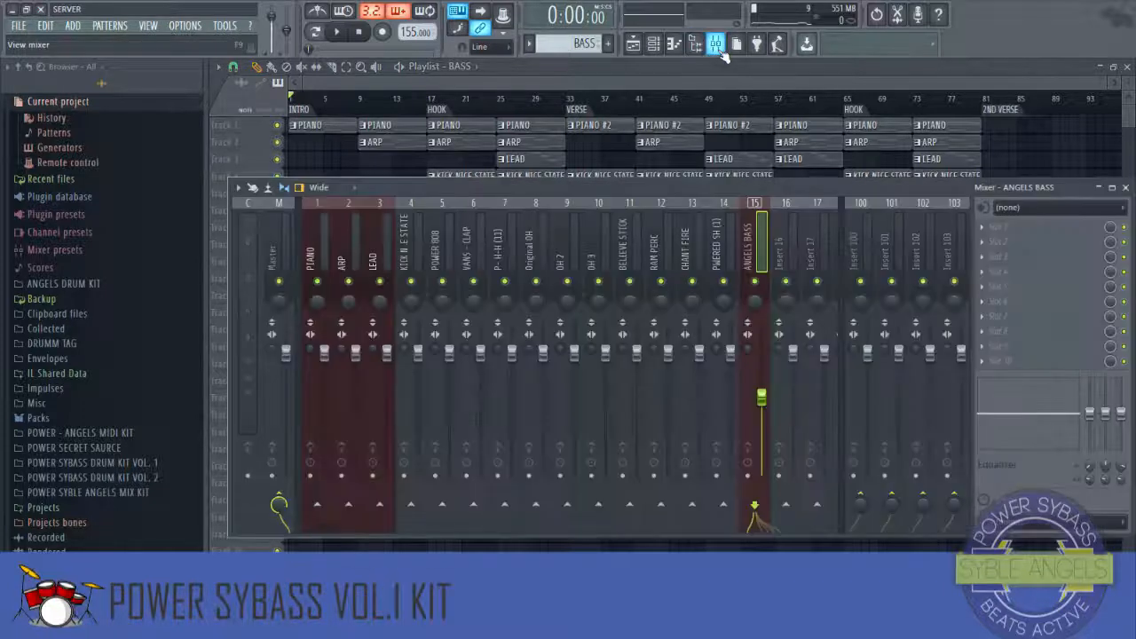
pyautogui.moveTo(624, 193); pyautogui.dragTo(604, 260)
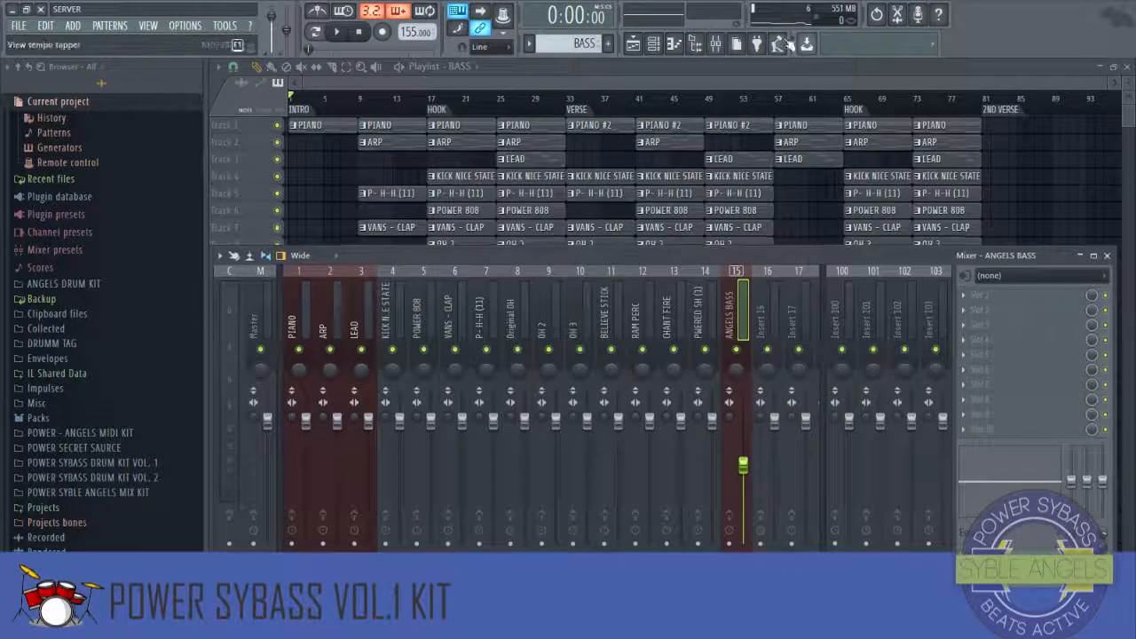
pyautogui.click(708, 41)
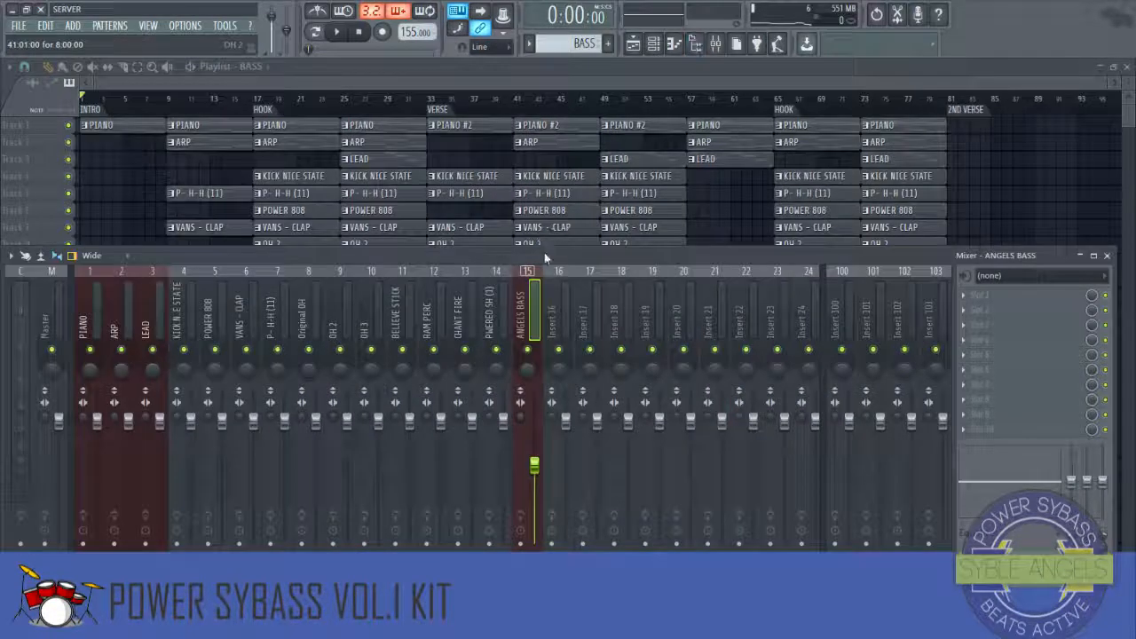
pyautogui.hotkey('alt', 'Left')
pyautogui.hotkey('alt', 'Left')
pyautogui.hotkey('alt', 'Left')
pyautogui.hotkey('alt', 'Left')
pyautogui.hotkey('alt', 'Left')
pyautogui.hotkey('alt', 'Left')
pyautogui.hotkey('alt', 'Left')
pyautogui.hotkey('alt', 'Left')
pyautogui.hotkey('alt', 'Left')
pyautogui.hotkey('alt', 'Left')
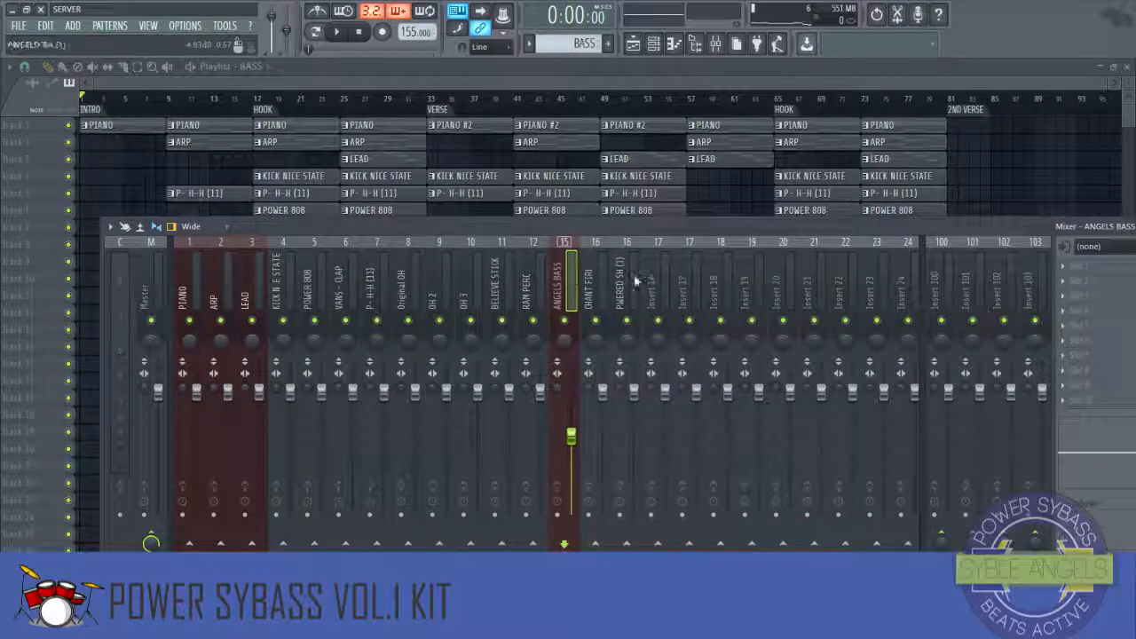
pyautogui.hotkey('alt', 'Left')
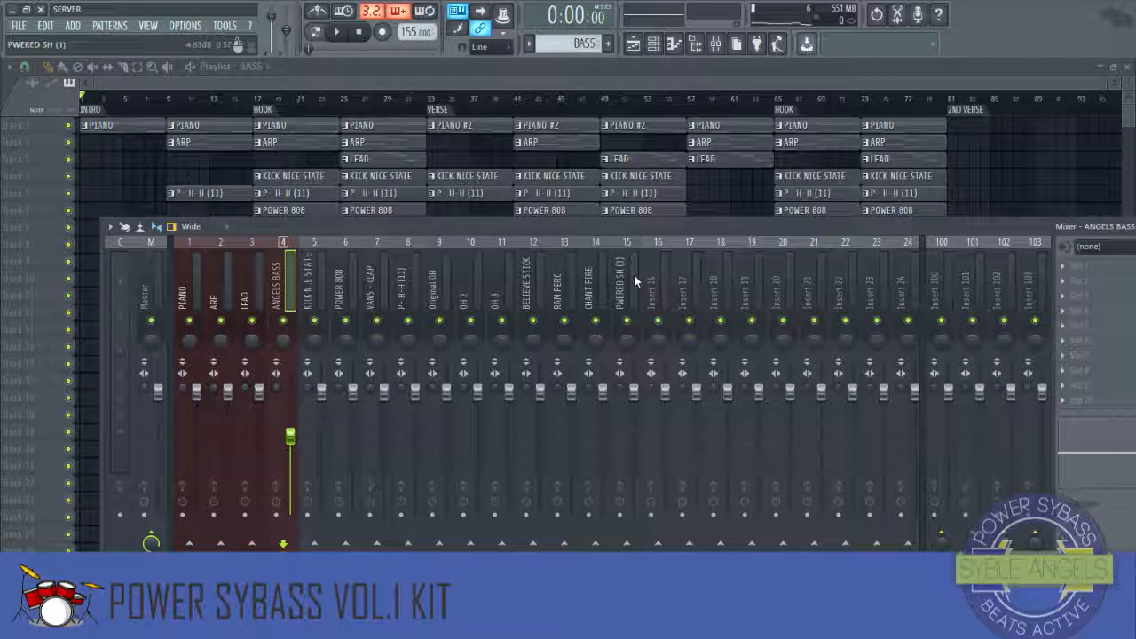
# Step: Select the hook section from bar 17 to bar 33 in the playlist timeline
pyautogui.scroll(-4, 818, 142)
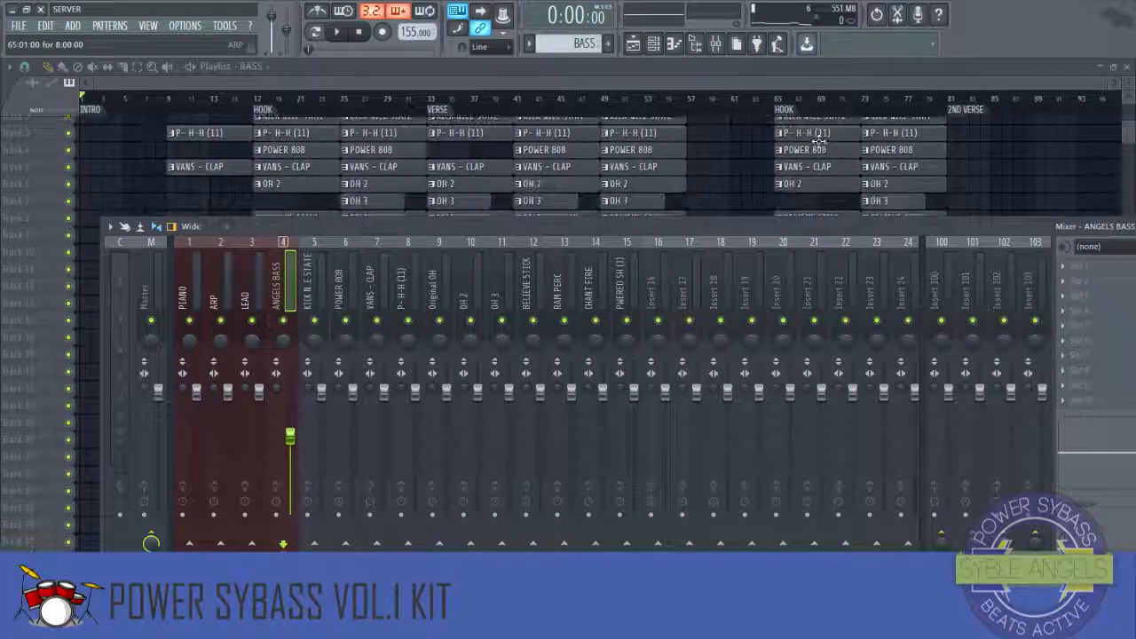
pyautogui.scroll(4, 818, 142)
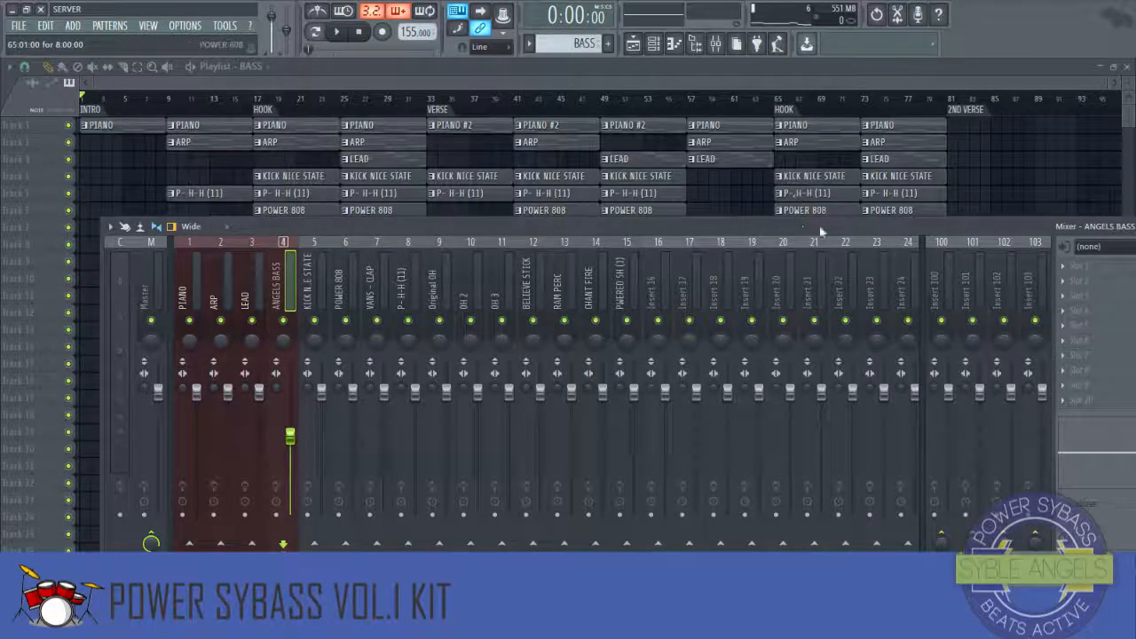
pyautogui.moveTo(820, 232); pyautogui.dragTo(804, 212)
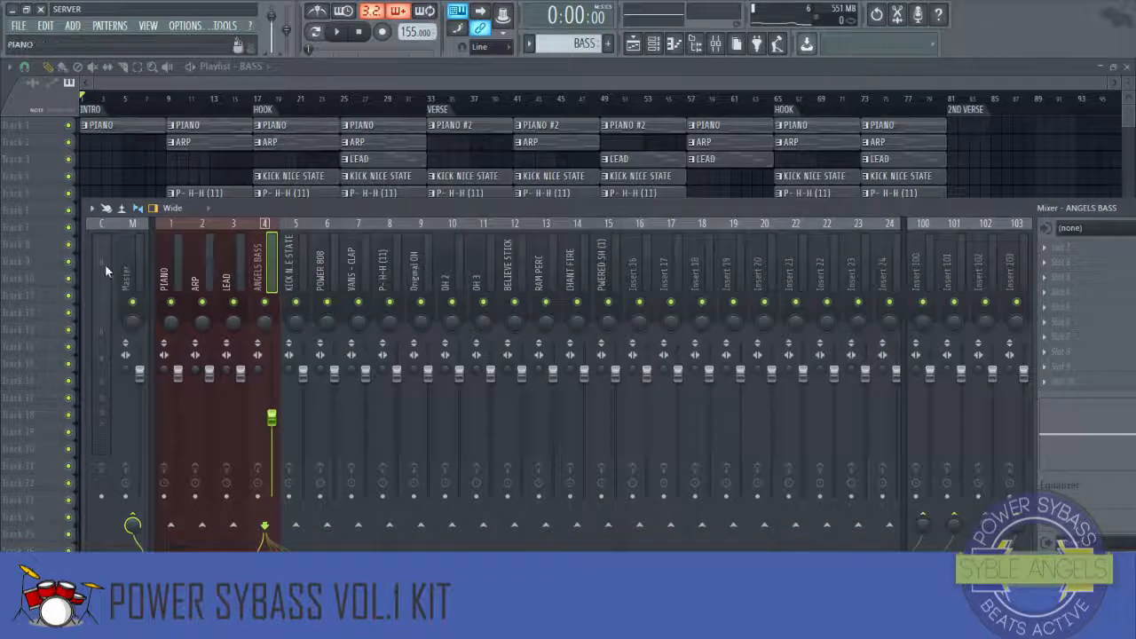
pyautogui.moveTo(90, 275); pyautogui.dragTo(170, 275)
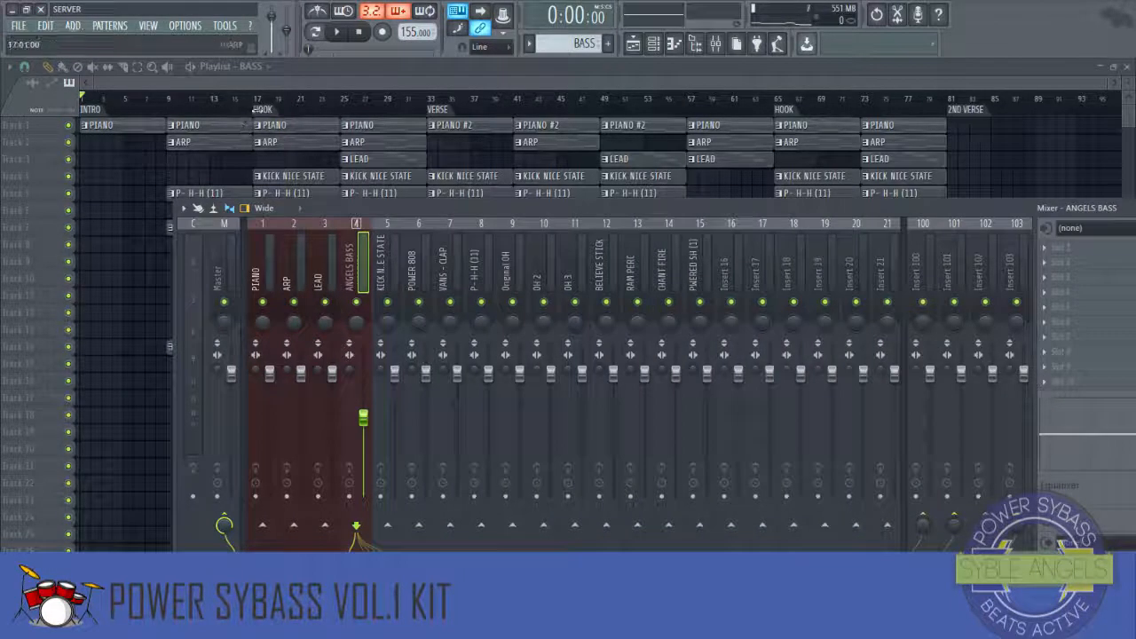
pyautogui.click(266, 113)
pyautogui.click(271, 114)
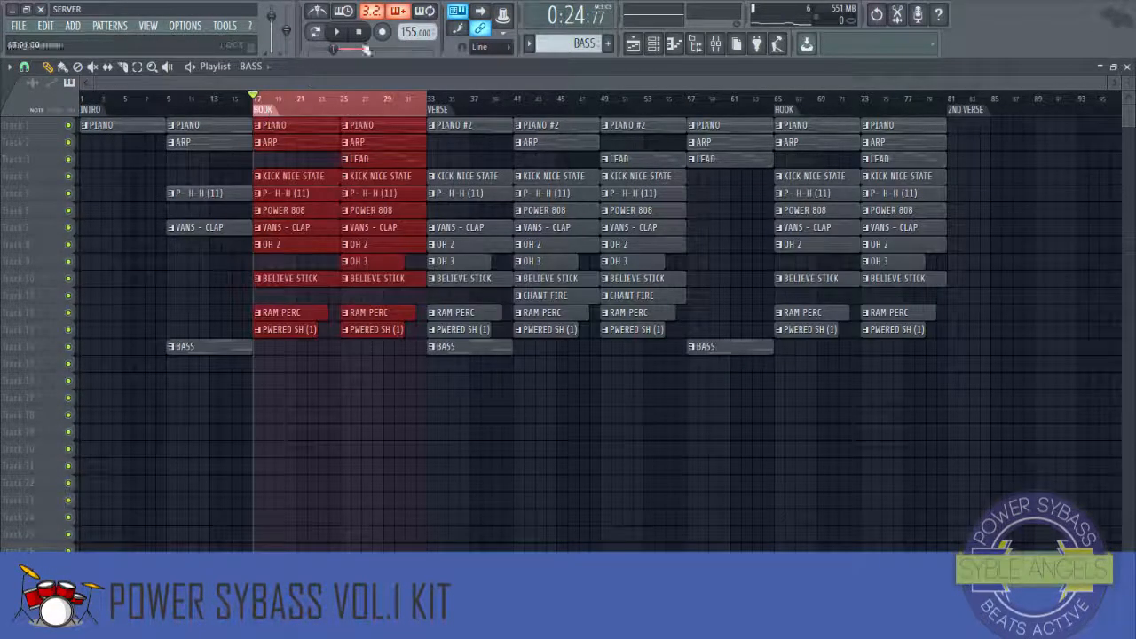
# Step: Open the mixer, select the KICK NICE STATE insert and play the hook section to listen
pyautogui.click(714, 46)
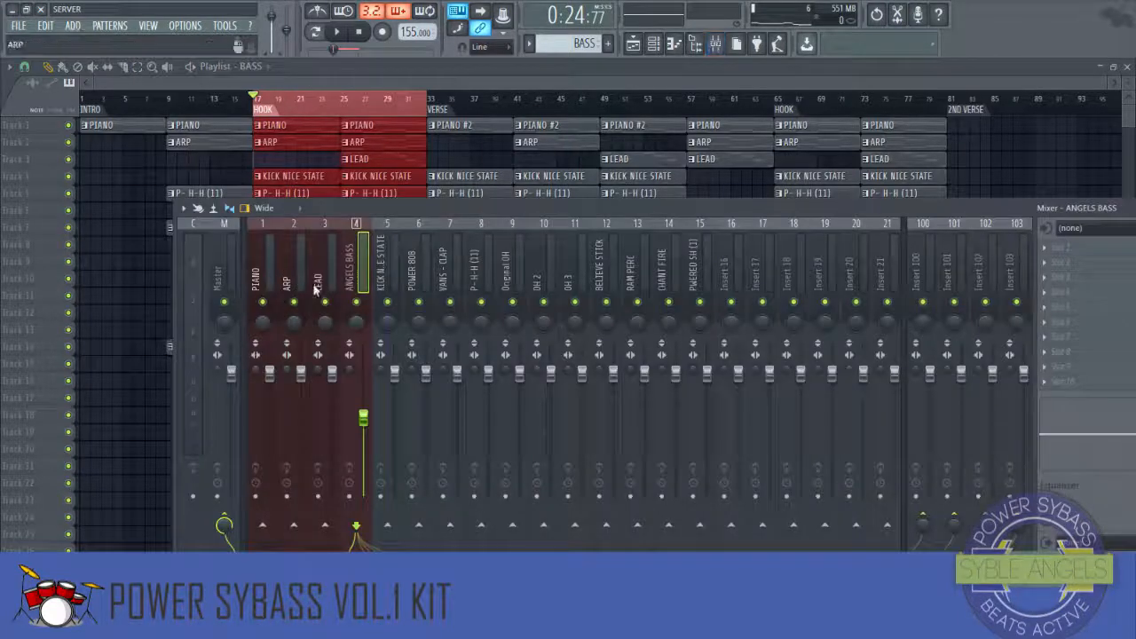
pyautogui.click(395, 265)
pyautogui.press('space')
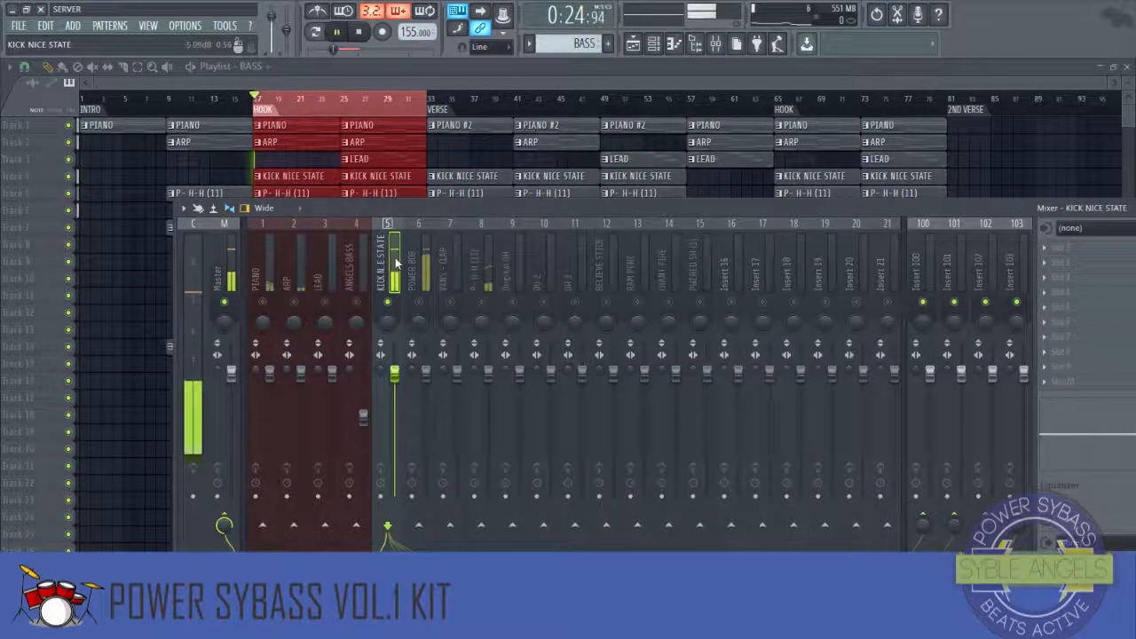
pyautogui.press('space')
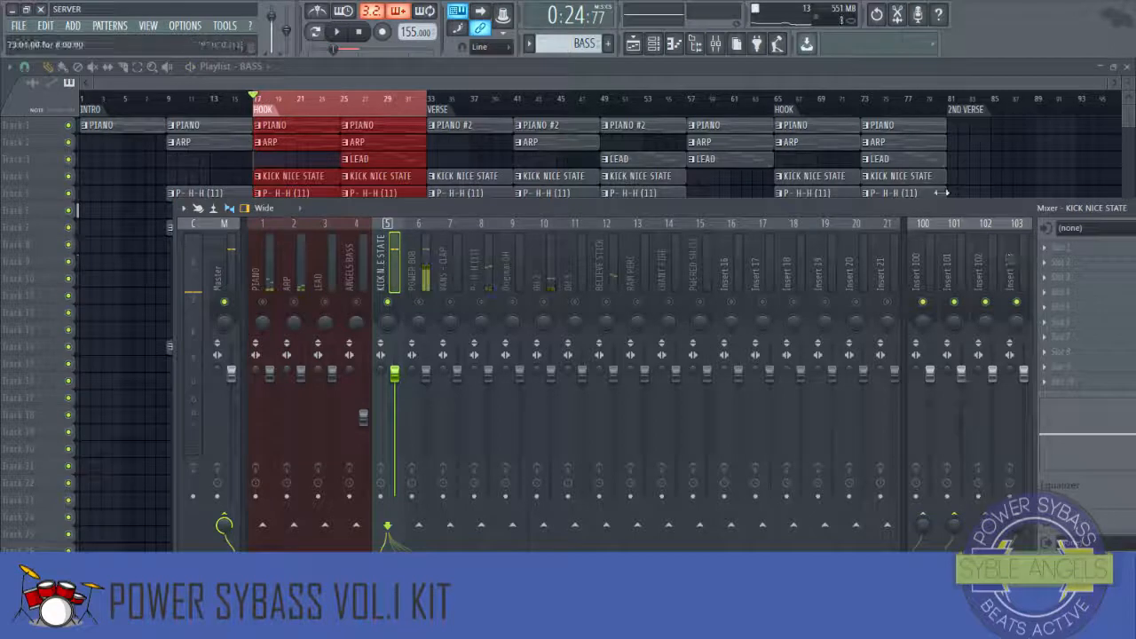
# Step: Add Fruity Fast Dist to the first effect slot of the KICK NICE STATE insert
pyautogui.click(173, 278)
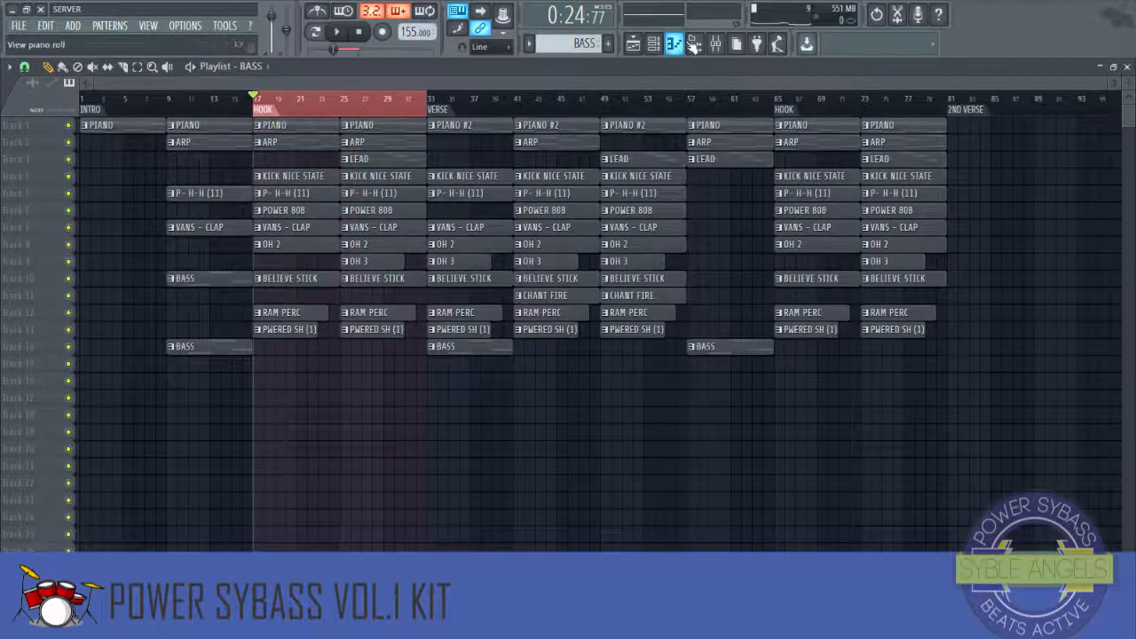
pyautogui.click(717, 46)
pyautogui.moveTo(175, 318); pyautogui.dragTo(281, 315)
pyautogui.moveTo(480, 209); pyautogui.dragTo(355, 204)
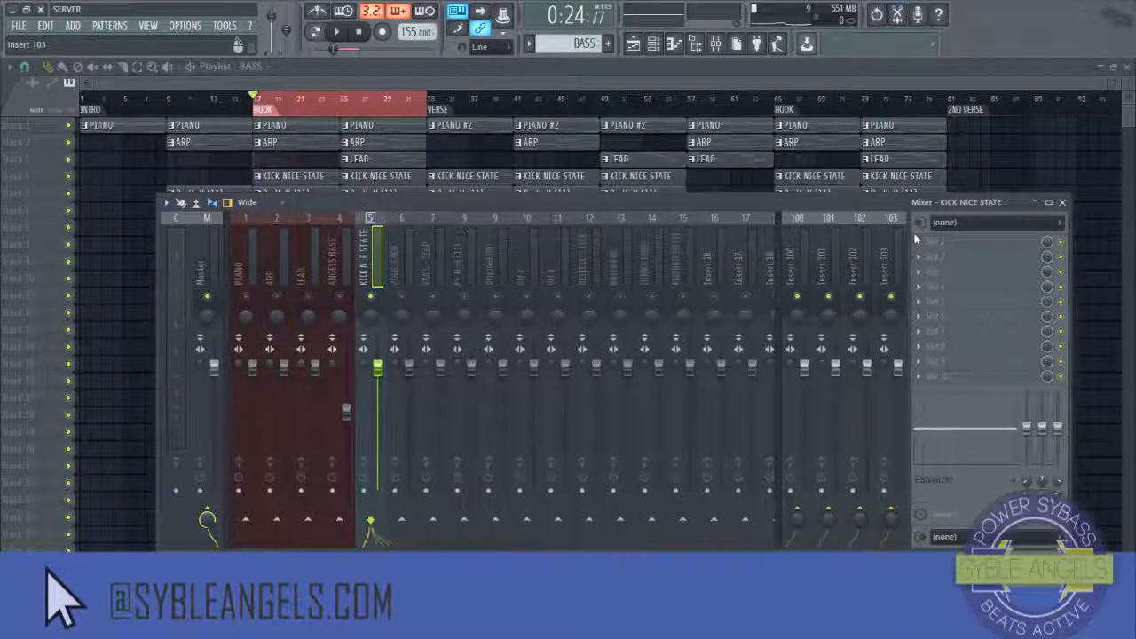
pyautogui.click(924, 245)
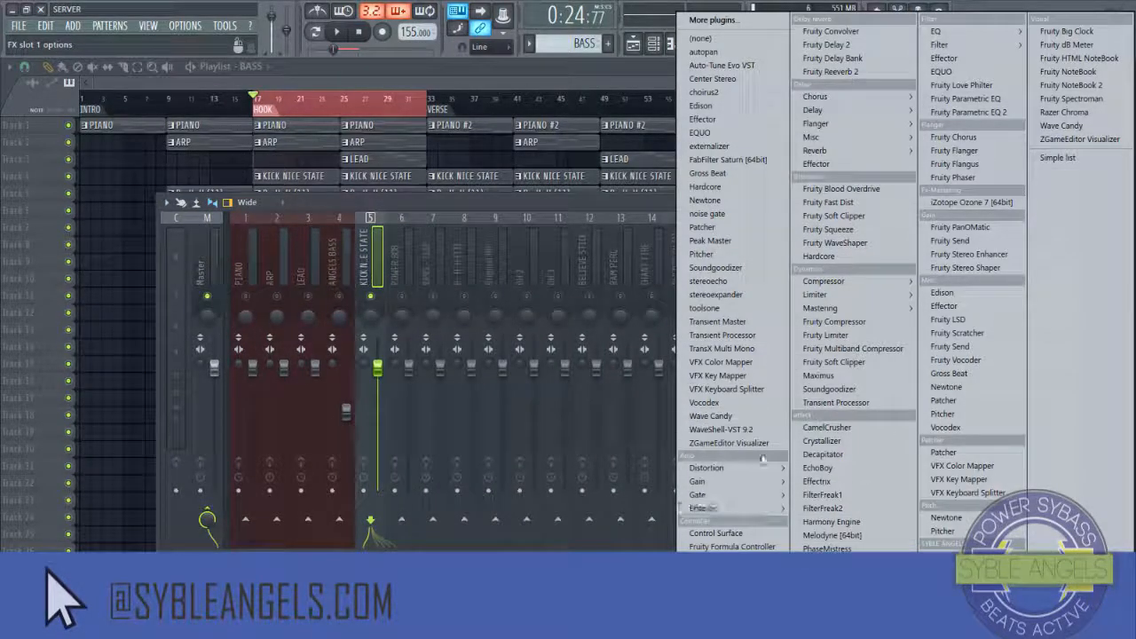
pyautogui.moveTo(746, 468)
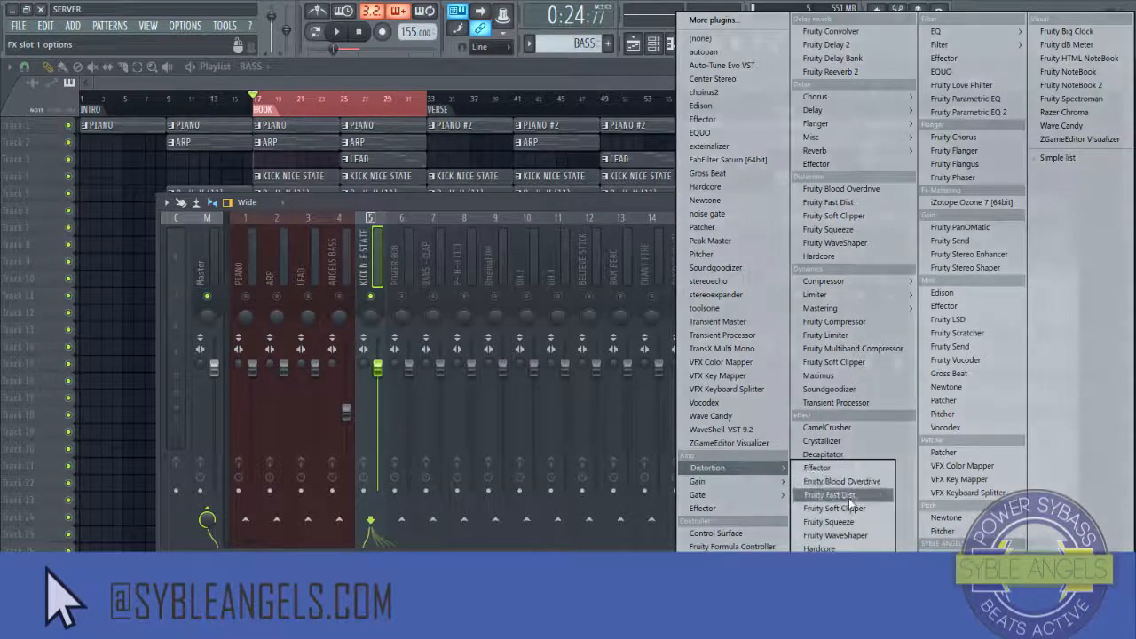
pyautogui.click(848, 499)
# Step: Load the POWER KICK DIST preset in Fruity Fast Dist, preview it, and close the plugin window
pyautogui.click(62, 171)
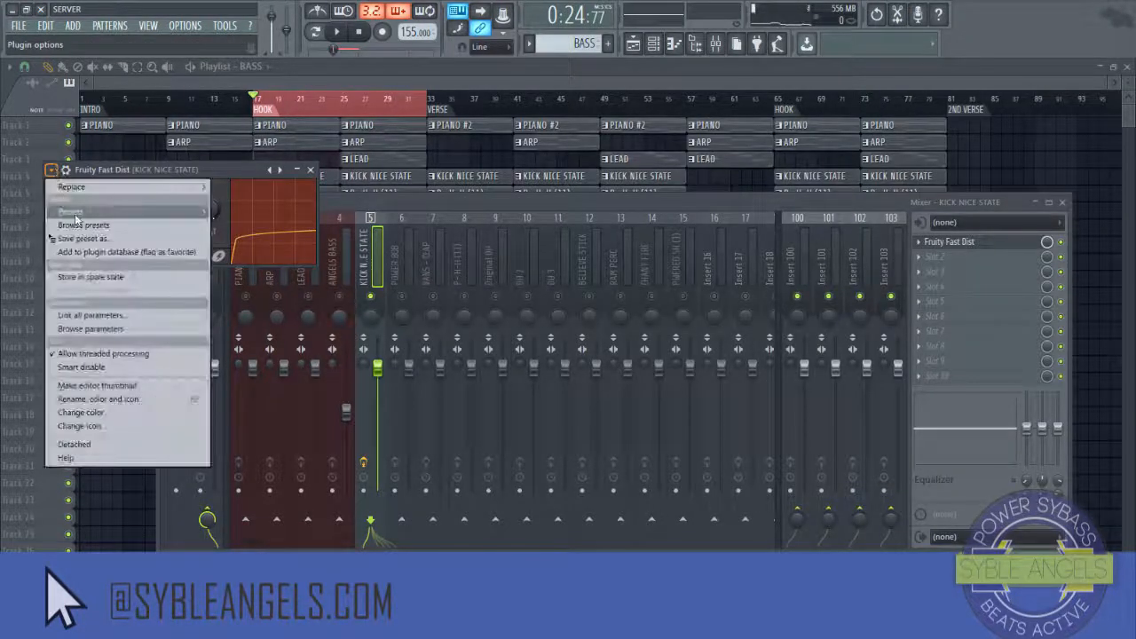
pyautogui.moveTo(80, 213)
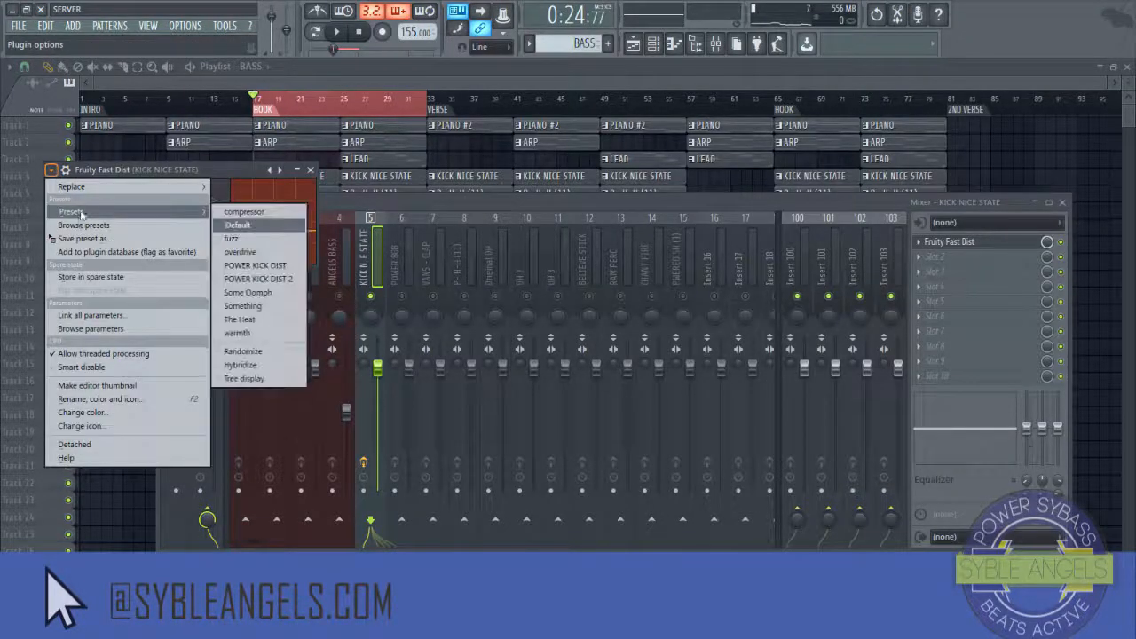
pyautogui.click(281, 267)
pyautogui.press('space')
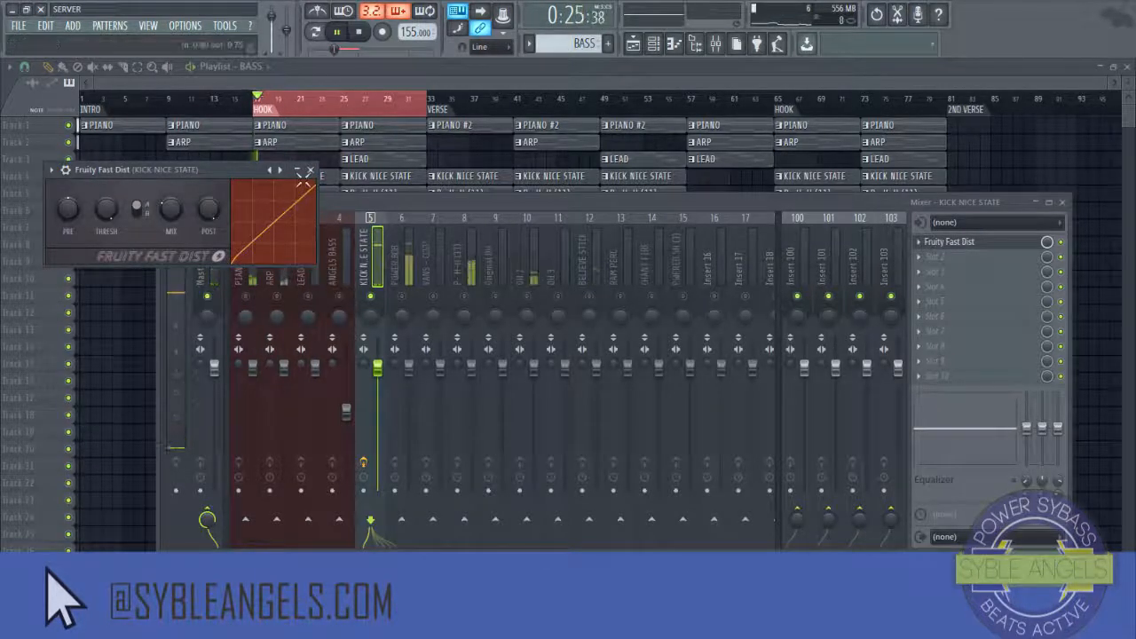
pyautogui.click(310, 170)
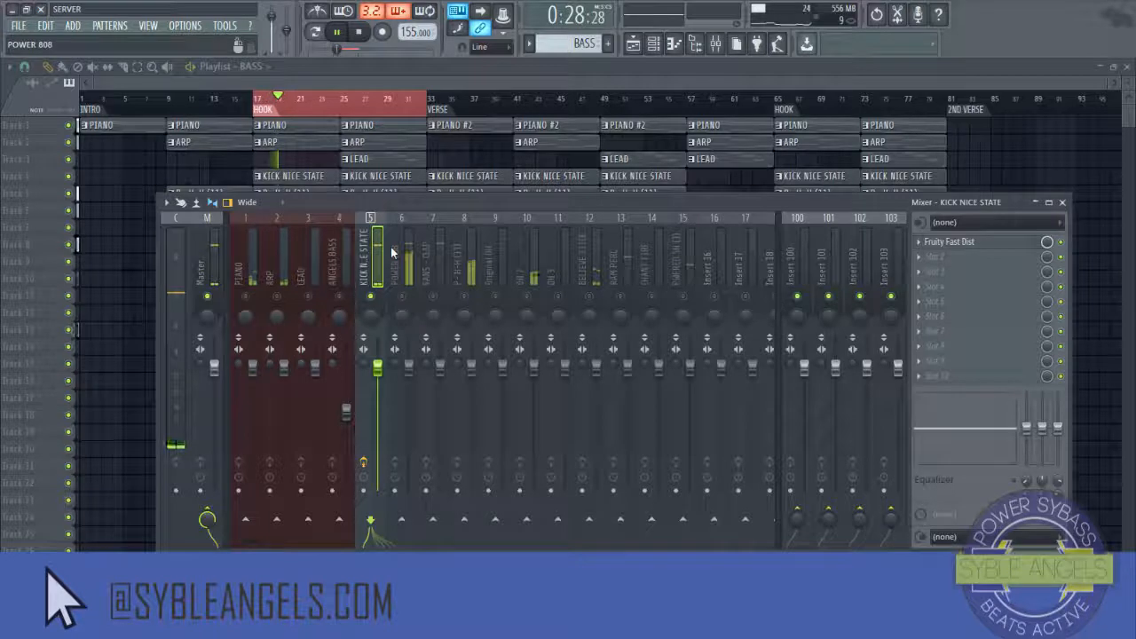
pyautogui.press('space')
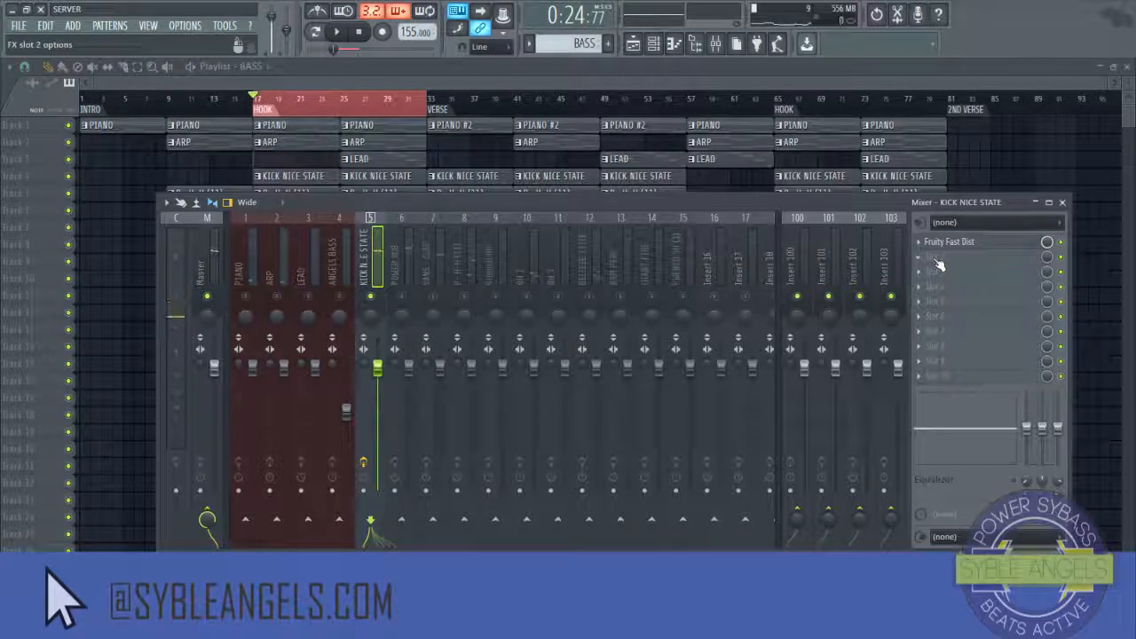
# Step: Sidechain the KICK NICE STATE insert to the POWER 808 insert and select POWER 808
pyautogui.rightClick(401, 519)
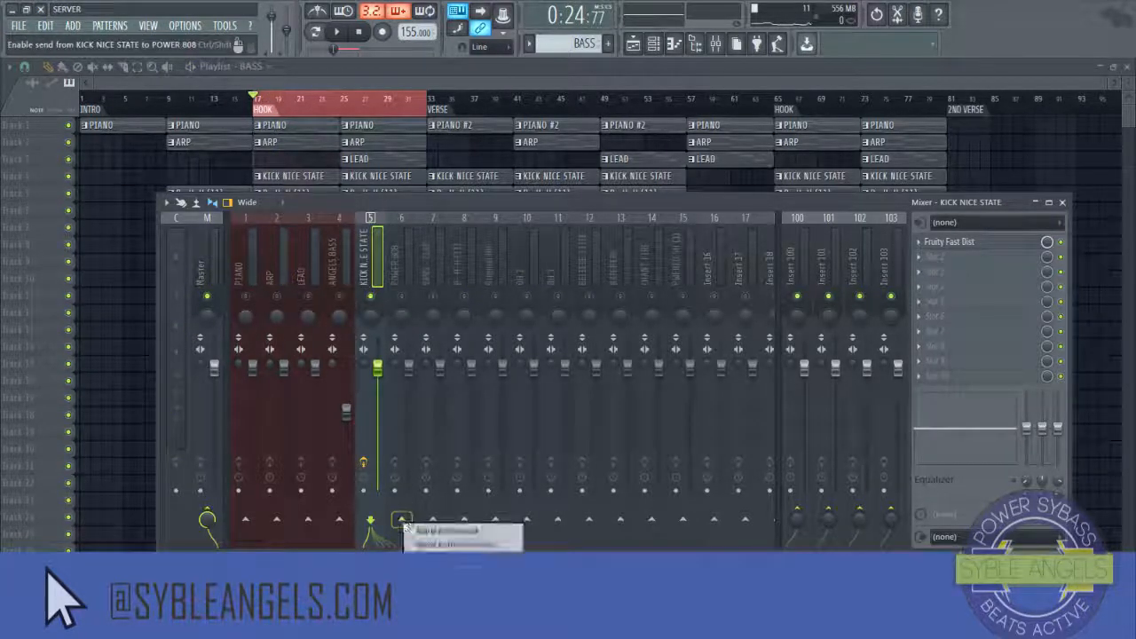
pyautogui.click(435, 525)
pyautogui.click(408, 288)
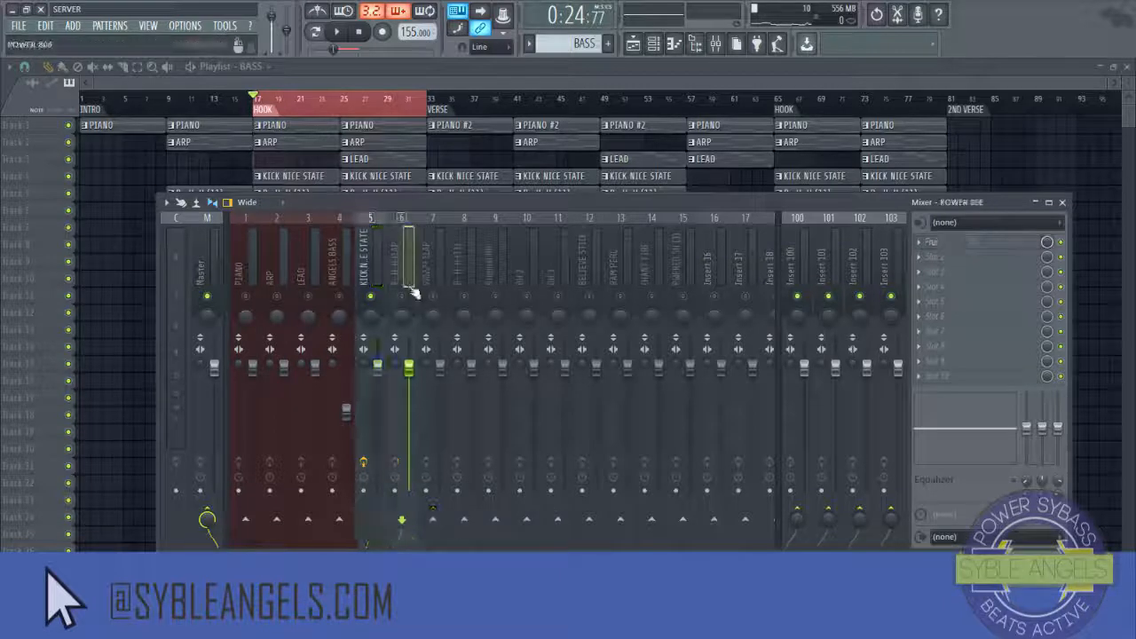
# Step: Lower the POWER 808 insert's volume fader and preview the mix
pyautogui.moveTo(414, 380); pyautogui.dragTo(409, 423)
pyautogui.press('space')
pyautogui.press('space')
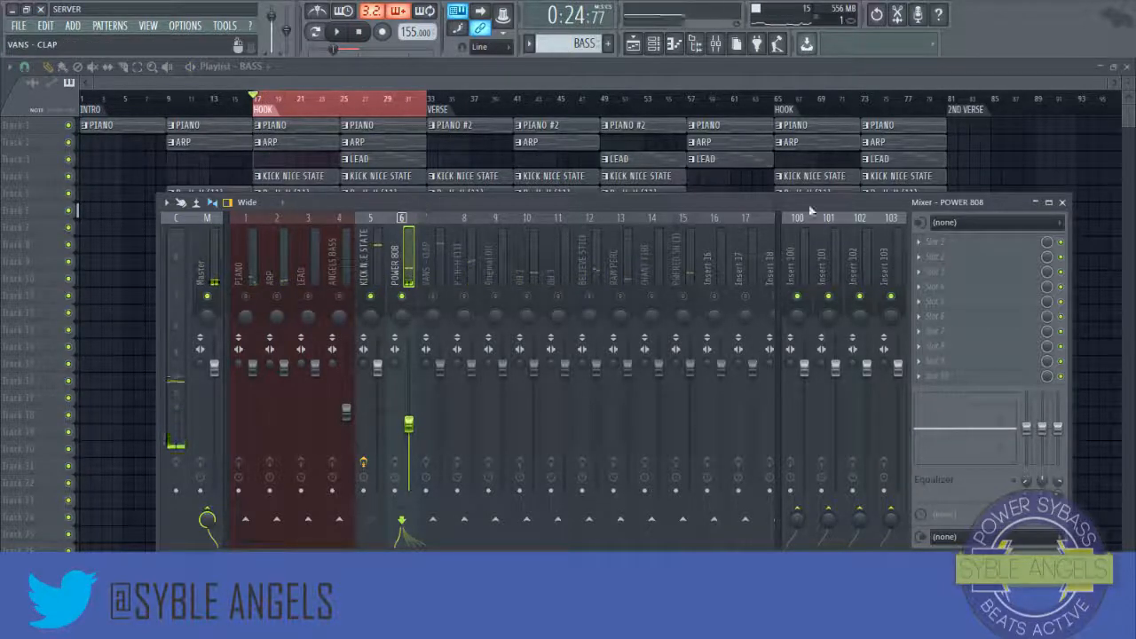
# Step: Maximize the mixer window and play the hook to listen to the levels
pyautogui.click(1049, 204)
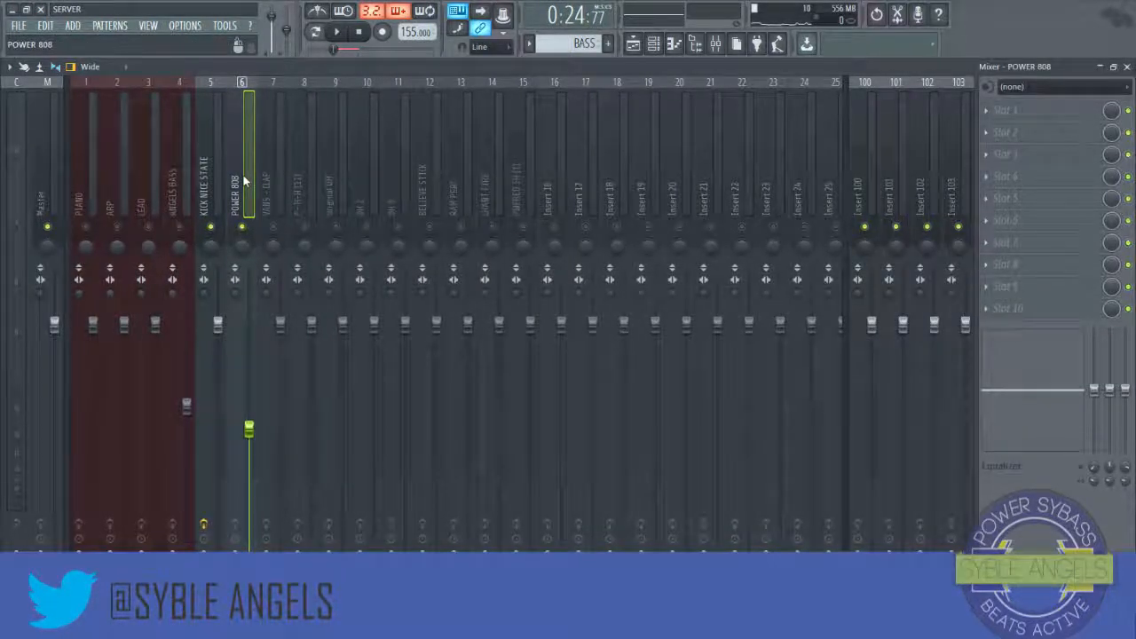
pyautogui.press('space')
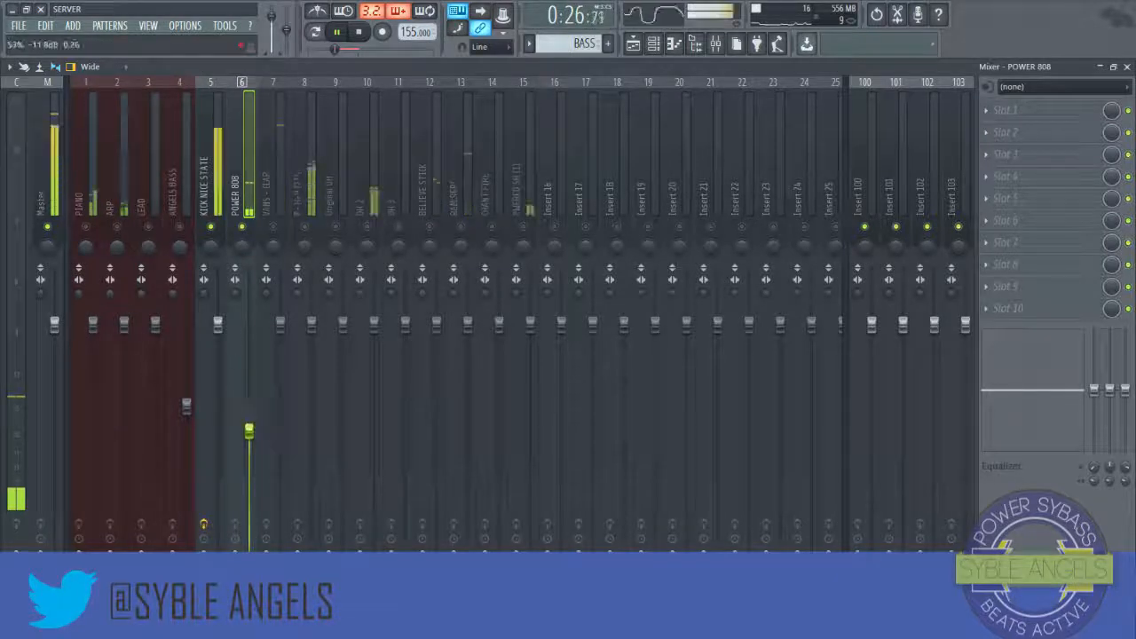
pyautogui.press('space')
# Step: Lower the P- H-H (11) insert's volume fader and preview the mix
pyautogui.click(282, 200)
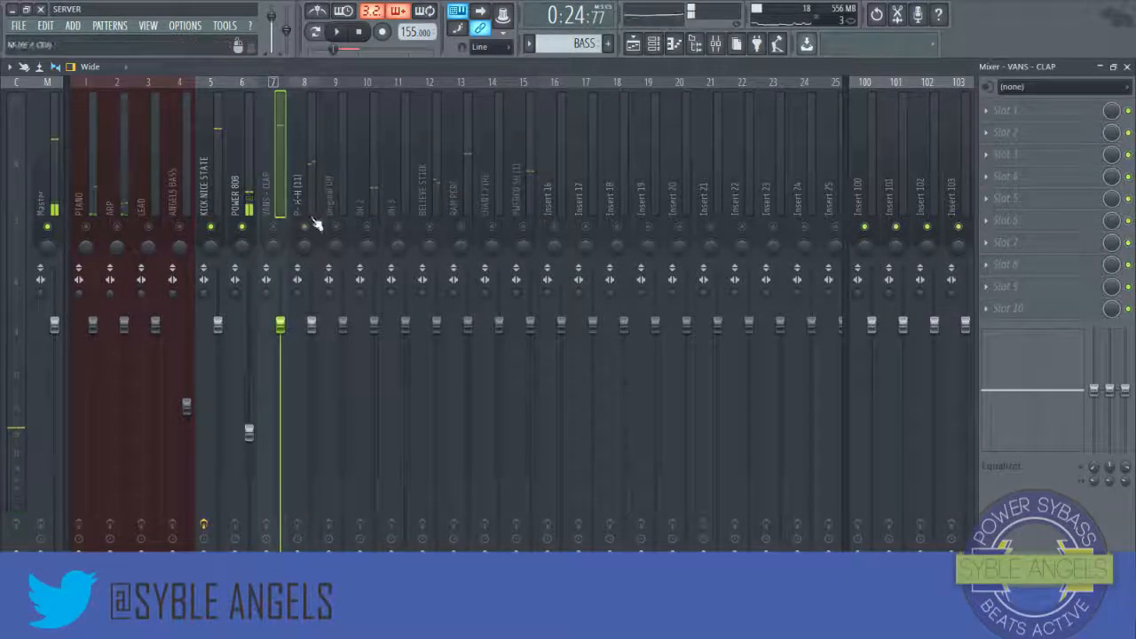
pyautogui.click(315, 222)
pyautogui.moveTo(312, 423); pyautogui.dragTo(312, 449)
pyautogui.press('space')
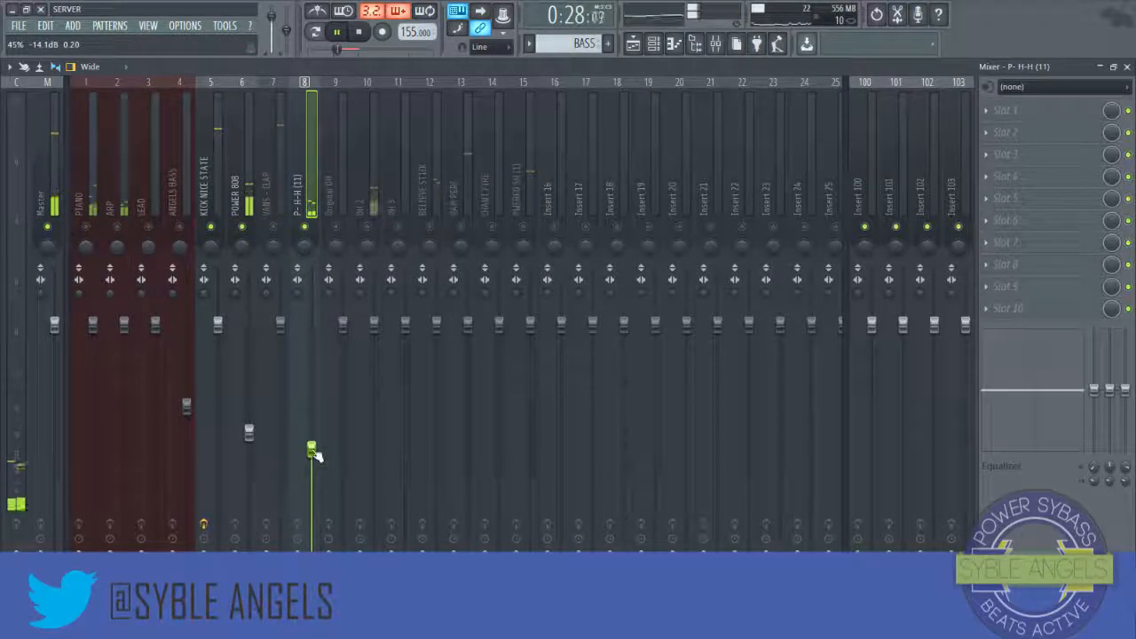
pyautogui.press('space')
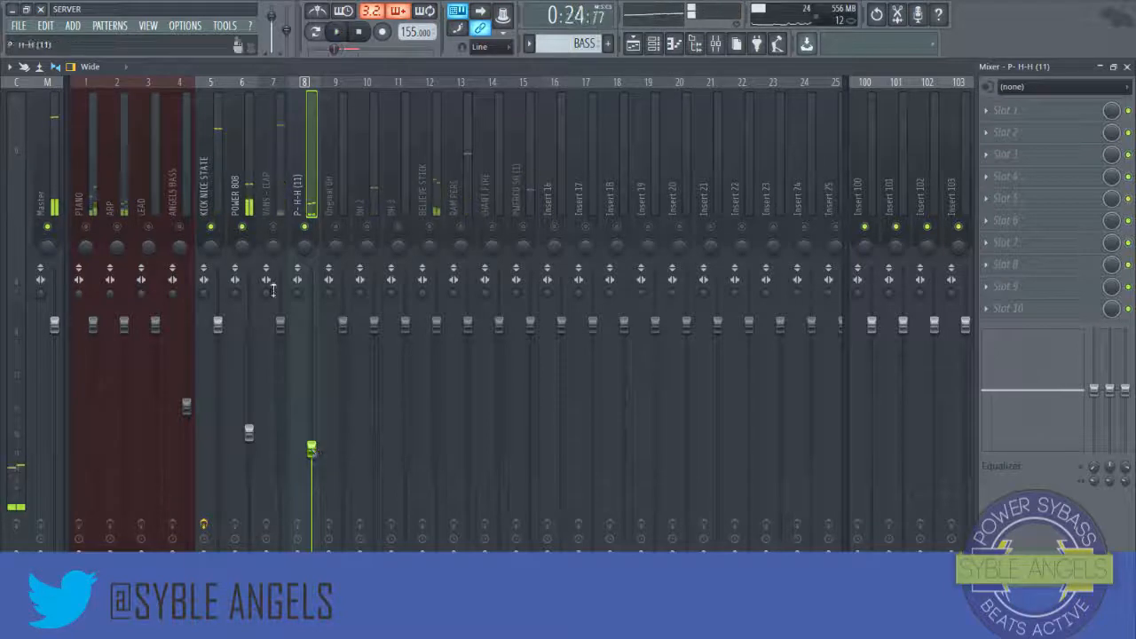
# Step: Lower the VANS - CLAP insert's volume fader and preview the mix
pyautogui.click(277, 193)
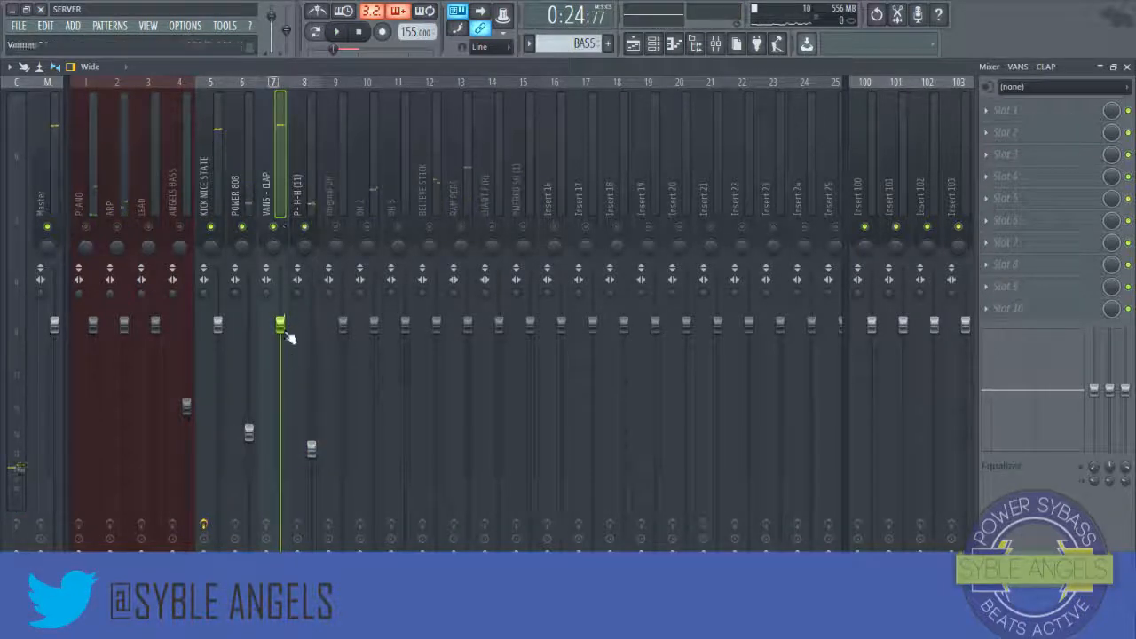
pyautogui.press('space')
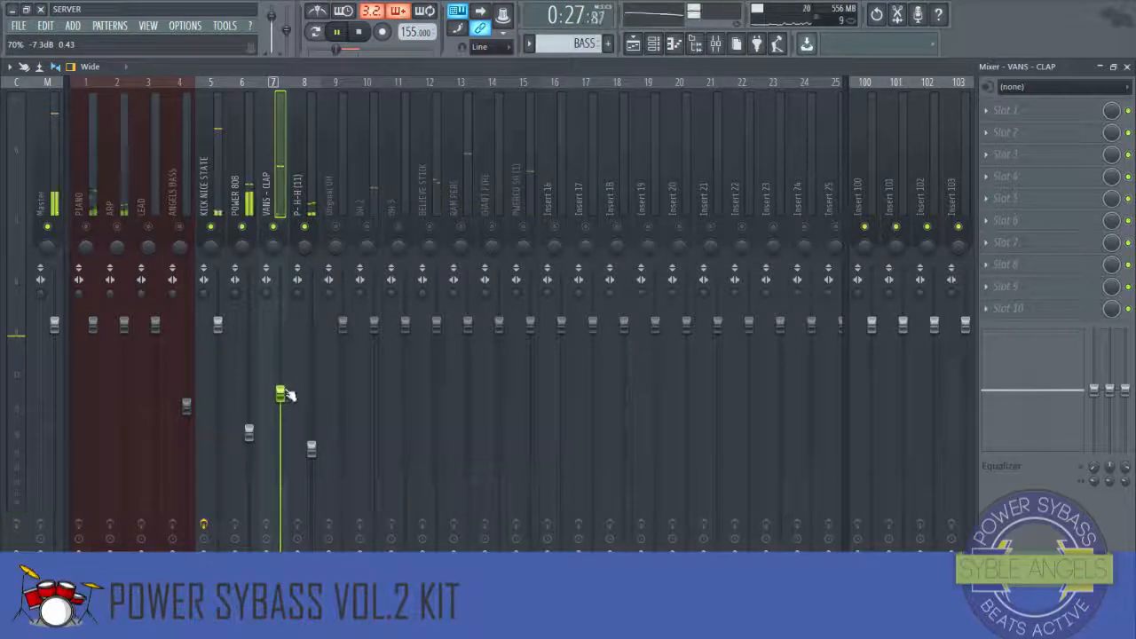
pyautogui.press('space')
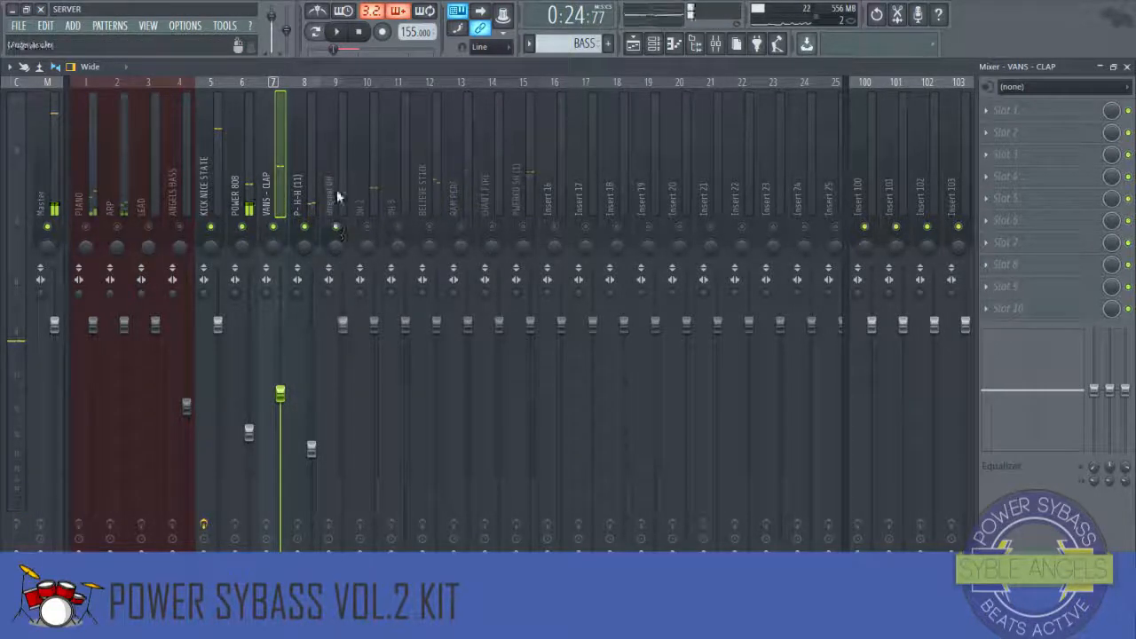
# Step: Lower the volume faders of the OH 2 and Original OH inserts while previewing the mix
pyautogui.click(337, 195)
pyautogui.click(371, 195)
pyautogui.press('space')
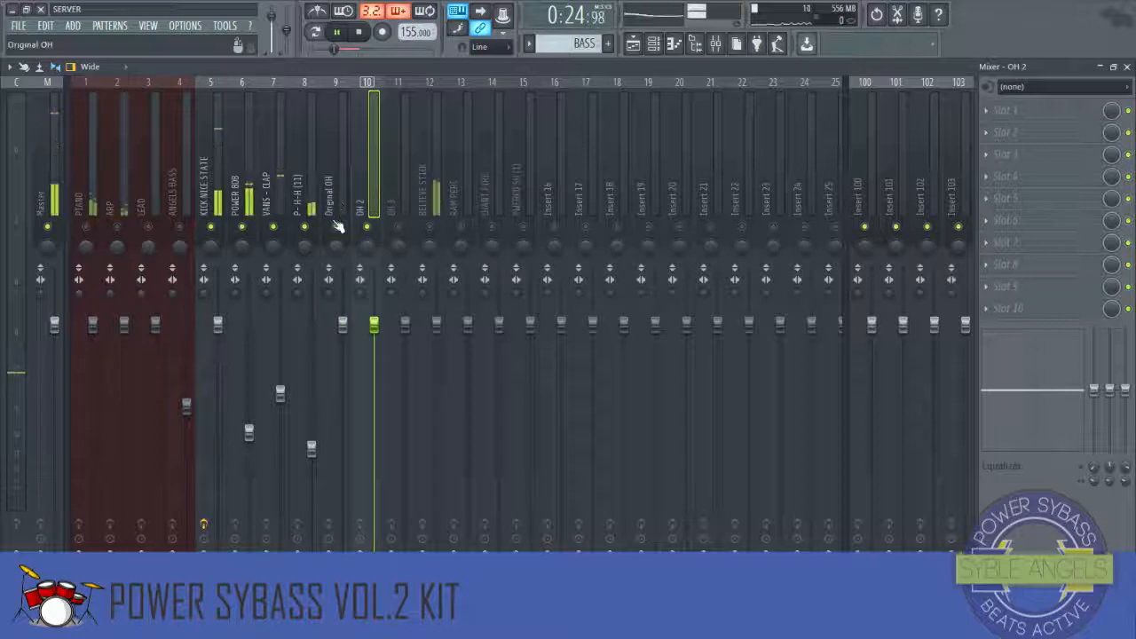
pyautogui.press('space')
pyautogui.moveTo(373, 324); pyautogui.dragTo(373, 427)
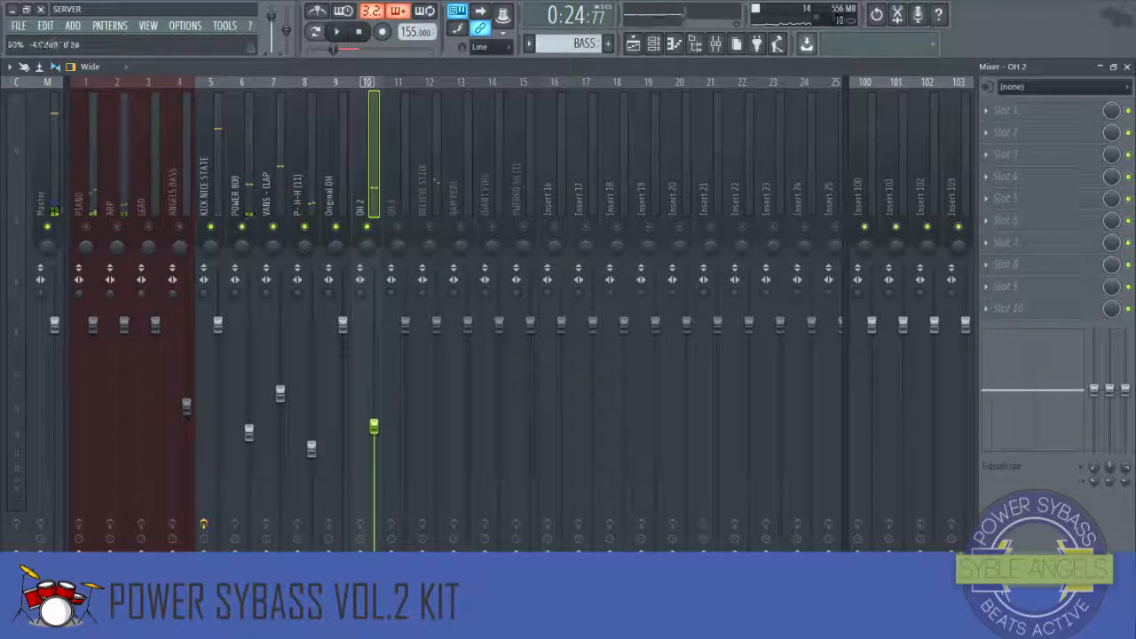
pyautogui.moveTo(345, 325); pyautogui.dragTo(343, 368)
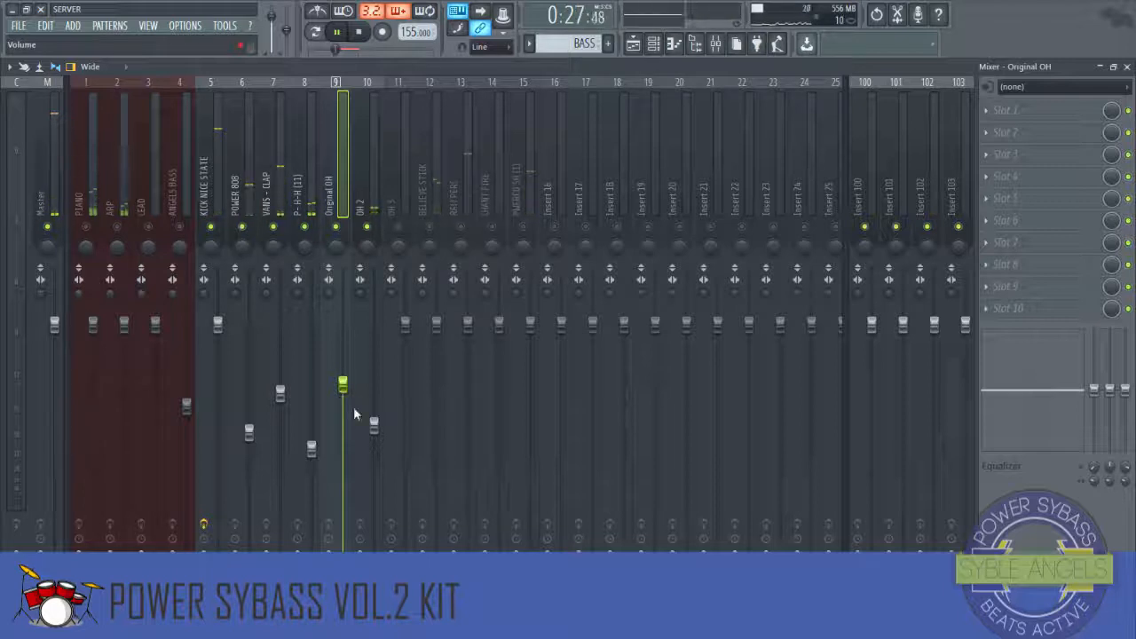
# Step: Review the channel rack and playlist, then play the arrangement from bar 25 of the hook
pyautogui.click(401, 211)
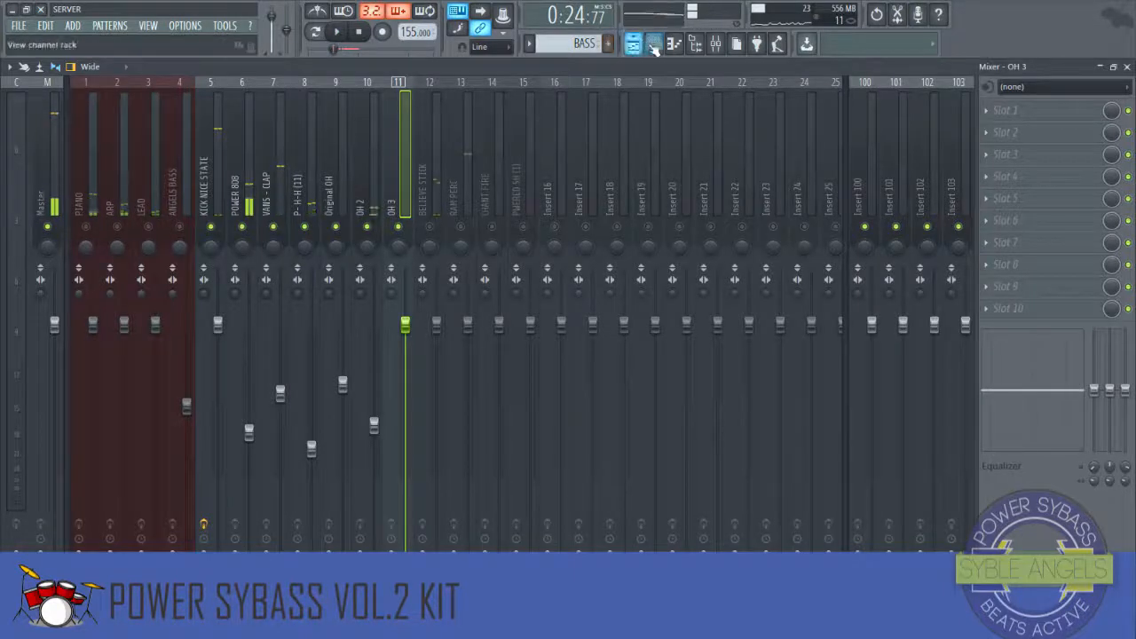
pyautogui.click(653, 43)
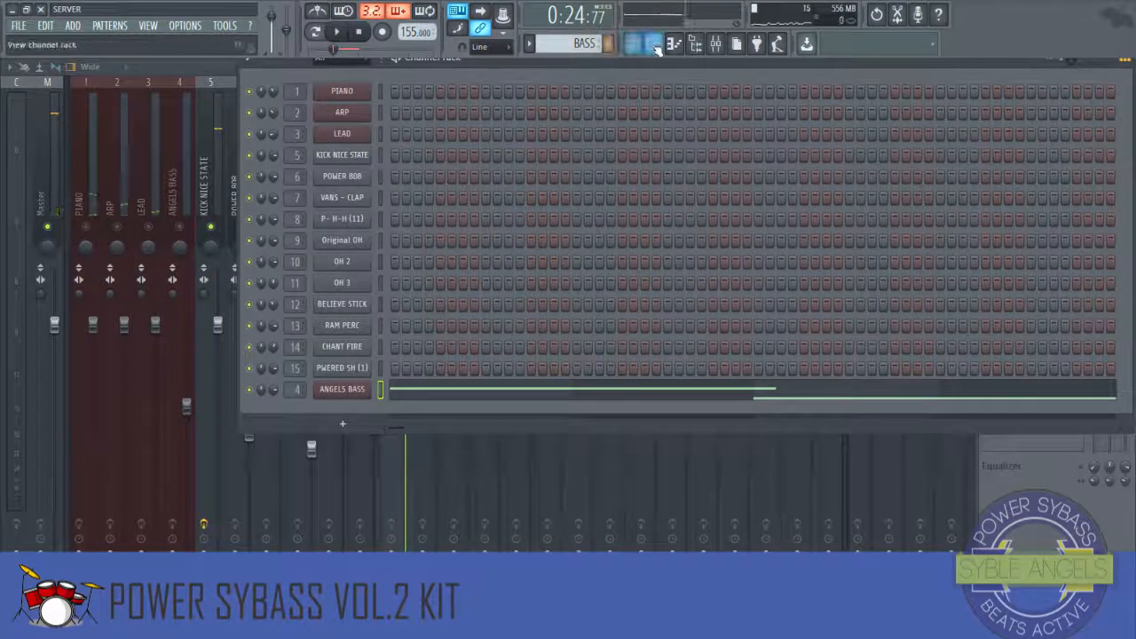
pyautogui.click(1125, 59)
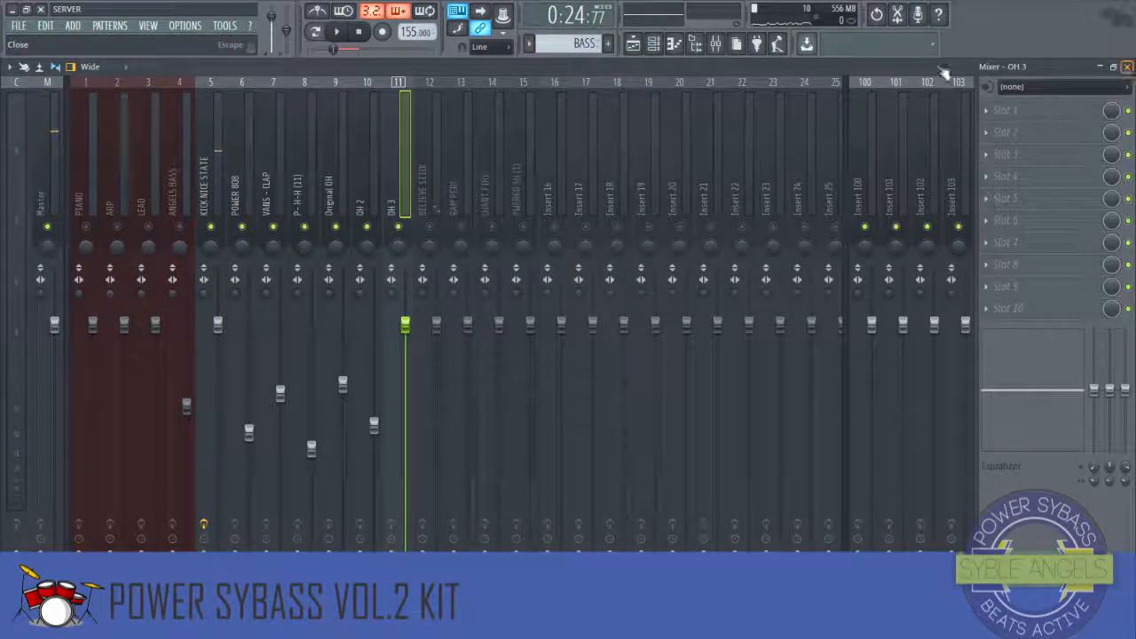
pyautogui.click(1128, 68)
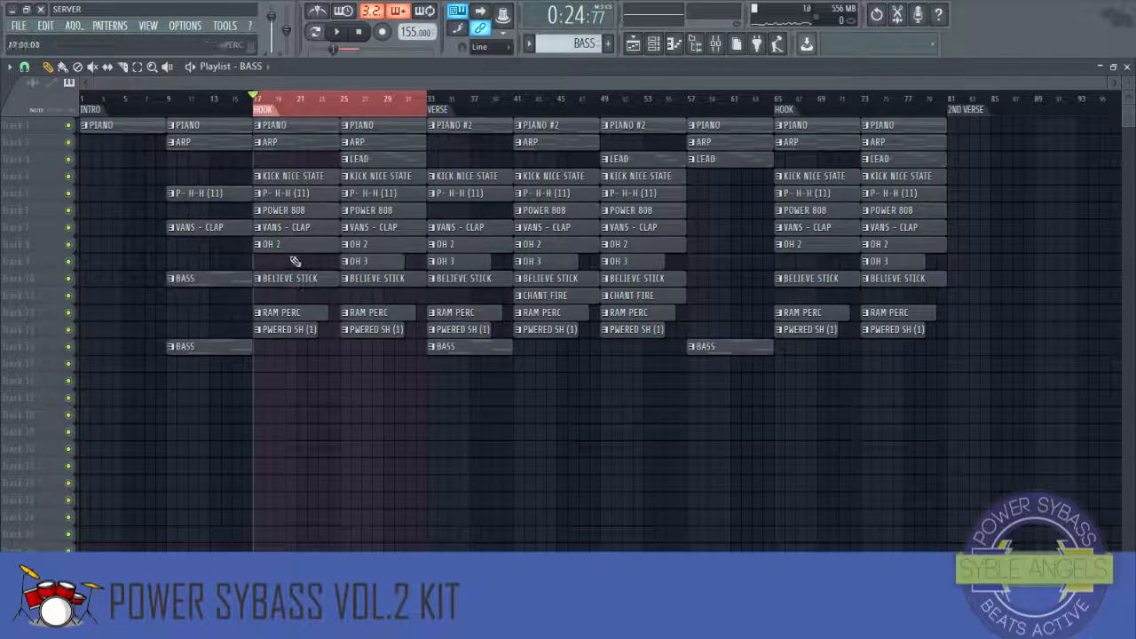
pyautogui.click(347, 101)
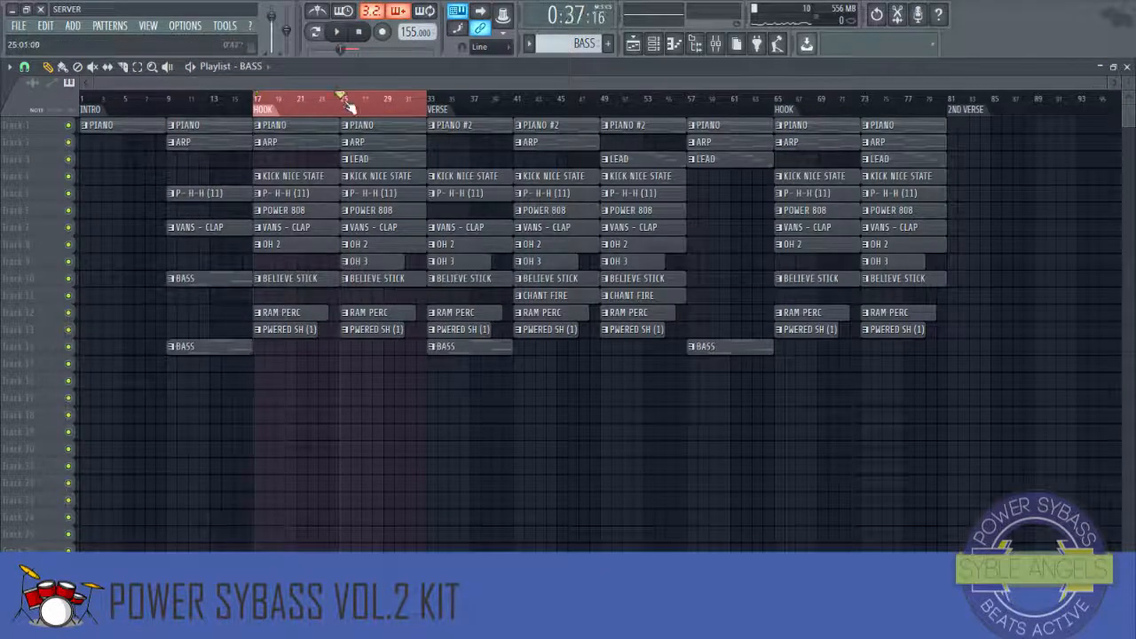
pyautogui.scroll(3, 348, 105)
pyautogui.scroll(4, 347, 104)
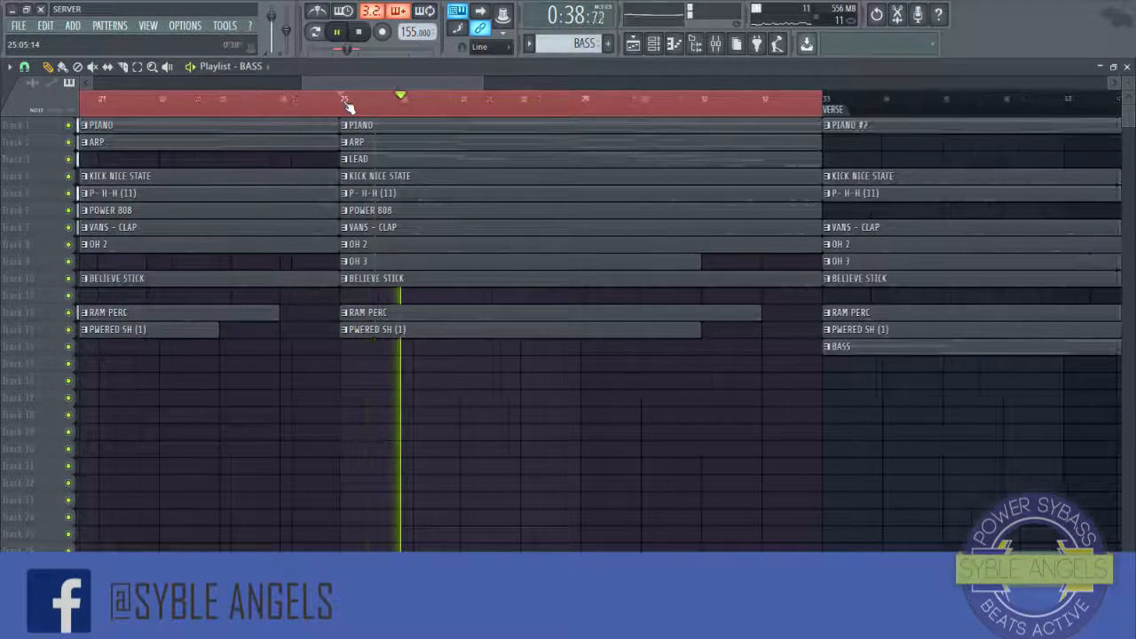
pyautogui.scroll(-5, 347, 103)
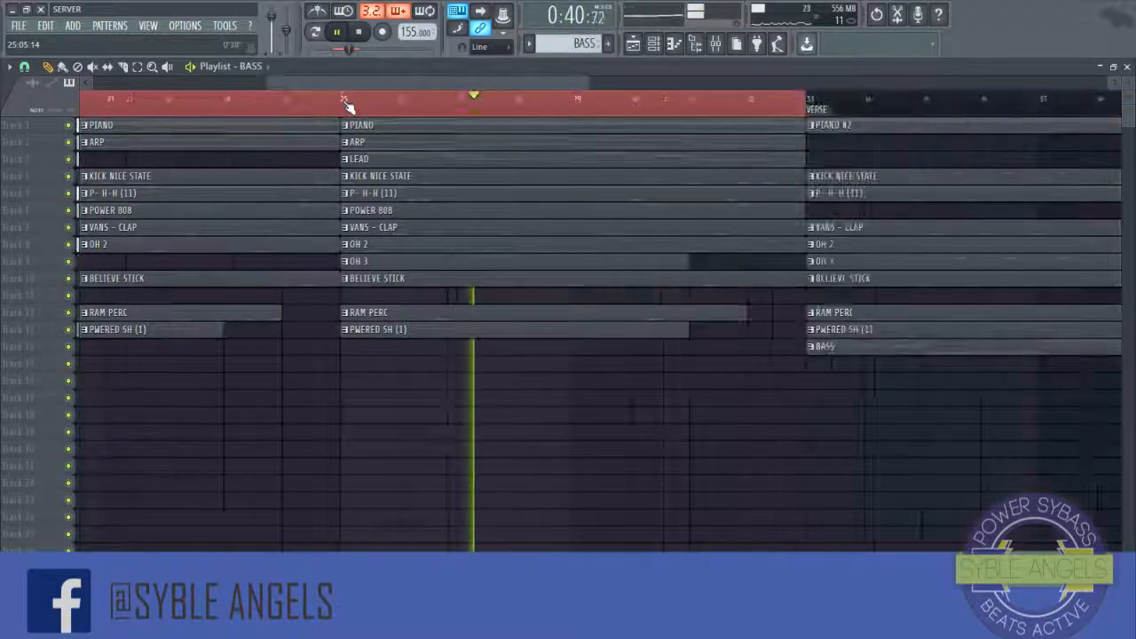
pyautogui.press('space')
# Step: Reopen the mixer and lower the OH 3 insert's volume fader
pyautogui.click(715, 44)
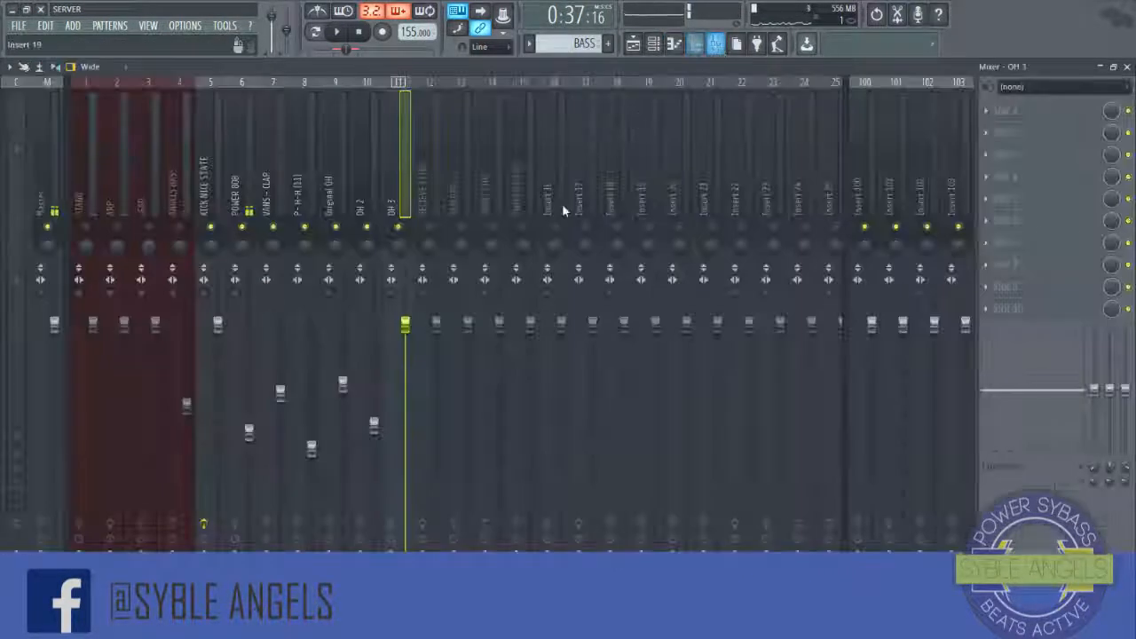
pyautogui.click(375, 206)
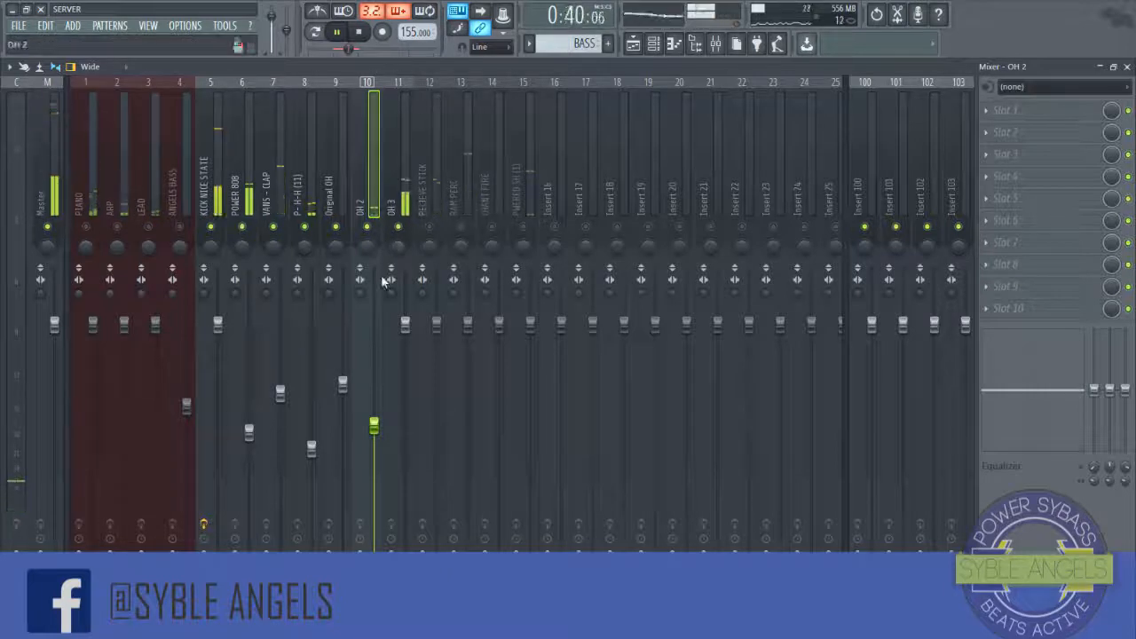
pyautogui.press('space')
pyautogui.moveTo(404, 325); pyautogui.dragTo(405, 451)
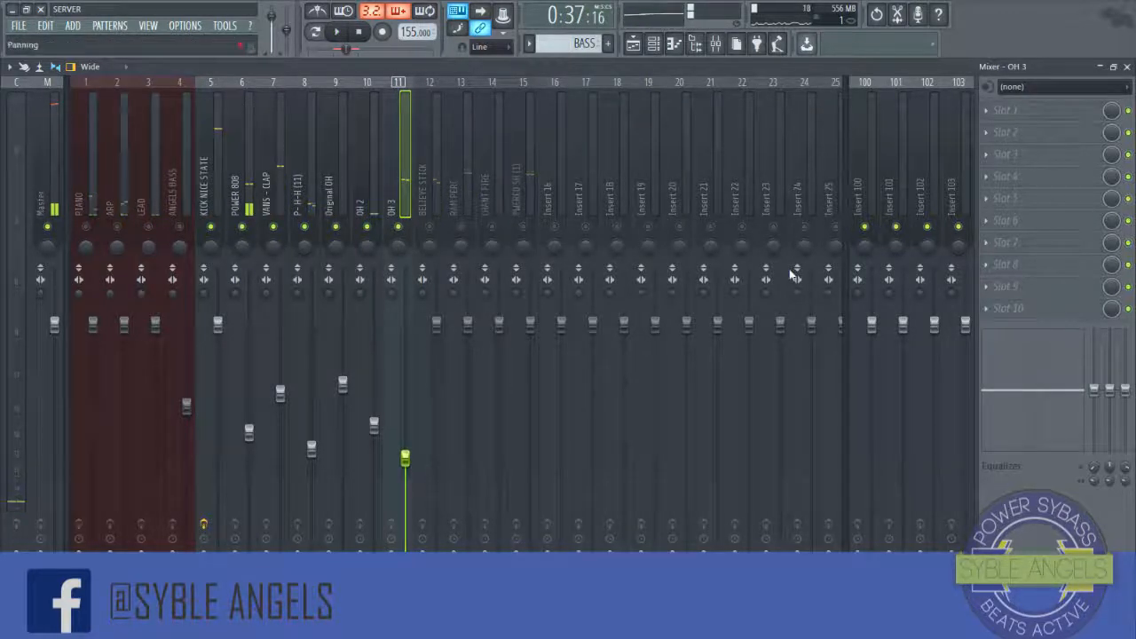
# Step: Lower the BELIEVE STICK insert's volume fader while previewing the mix
pyautogui.click(435, 174)
pyautogui.press('space')
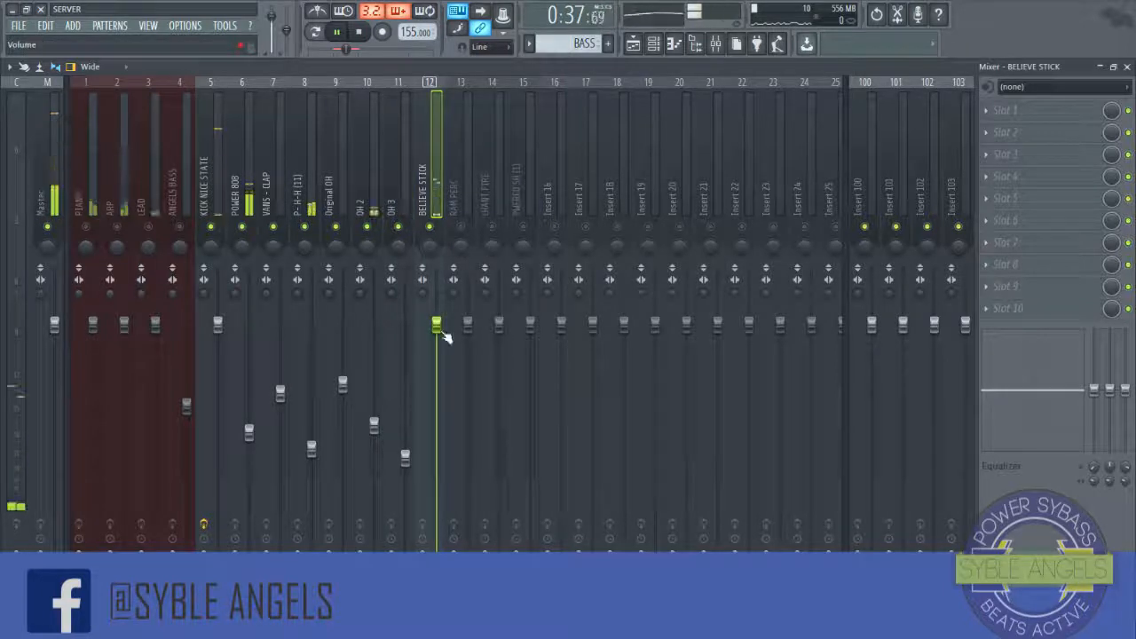
pyautogui.moveTo(439, 327); pyautogui.dragTo(436, 406)
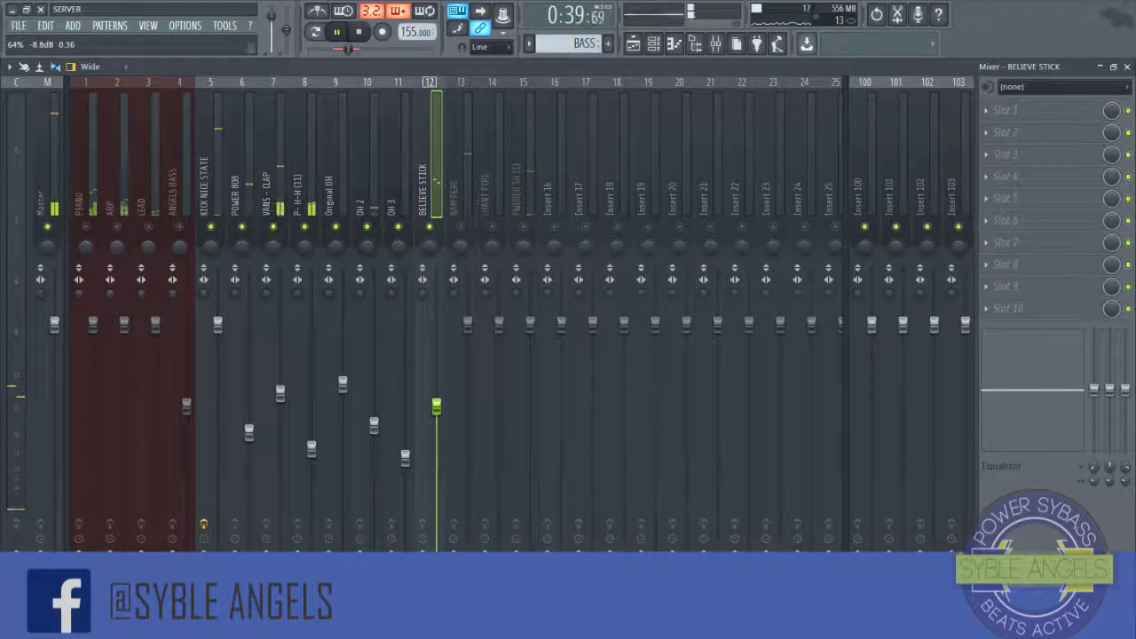
# Step: Lower the volume faders of the RAM PERC and CHANT FIRE inserts
pyautogui.click(460, 226)
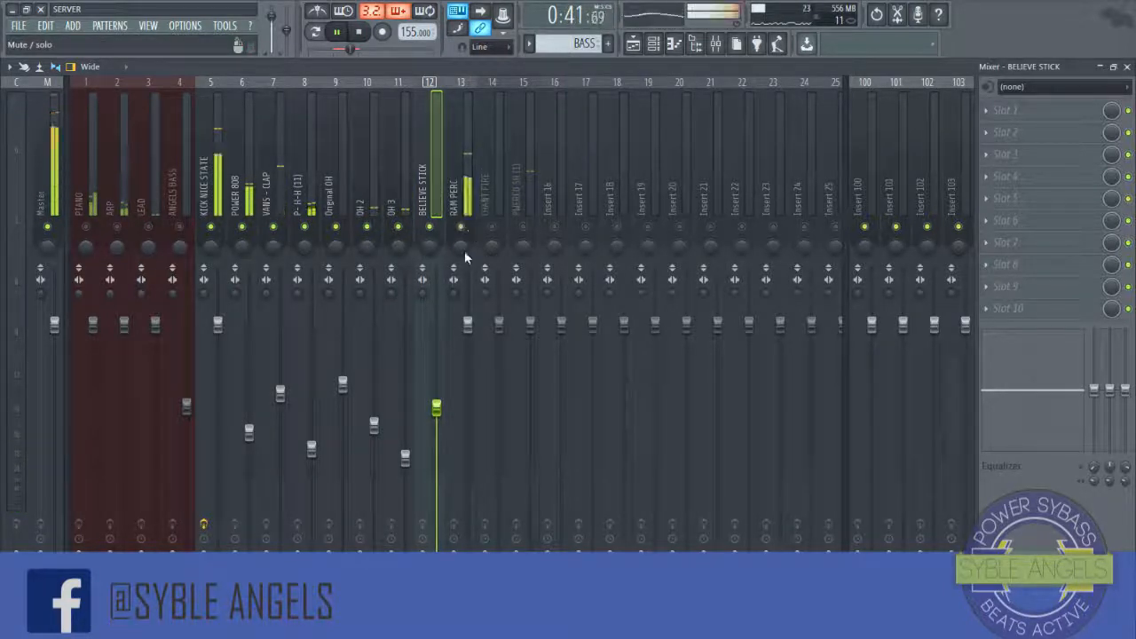
pyautogui.moveTo(468, 326); pyautogui.dragTo(468, 452)
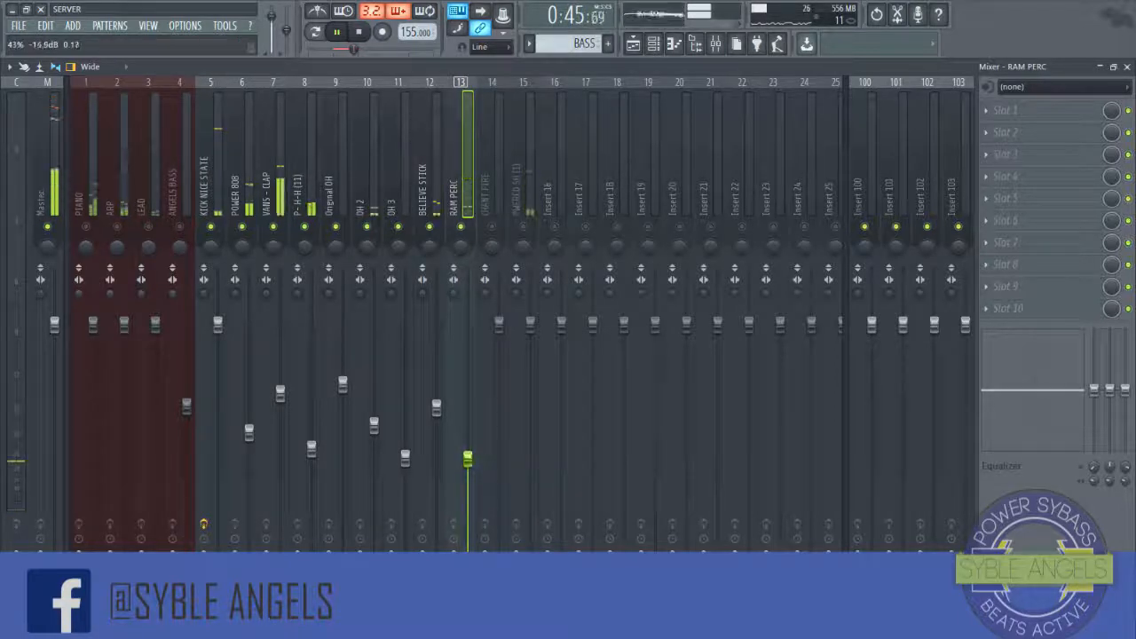
pyautogui.click(492, 226)
pyautogui.moveTo(499, 324); pyautogui.dragTo(499, 391)
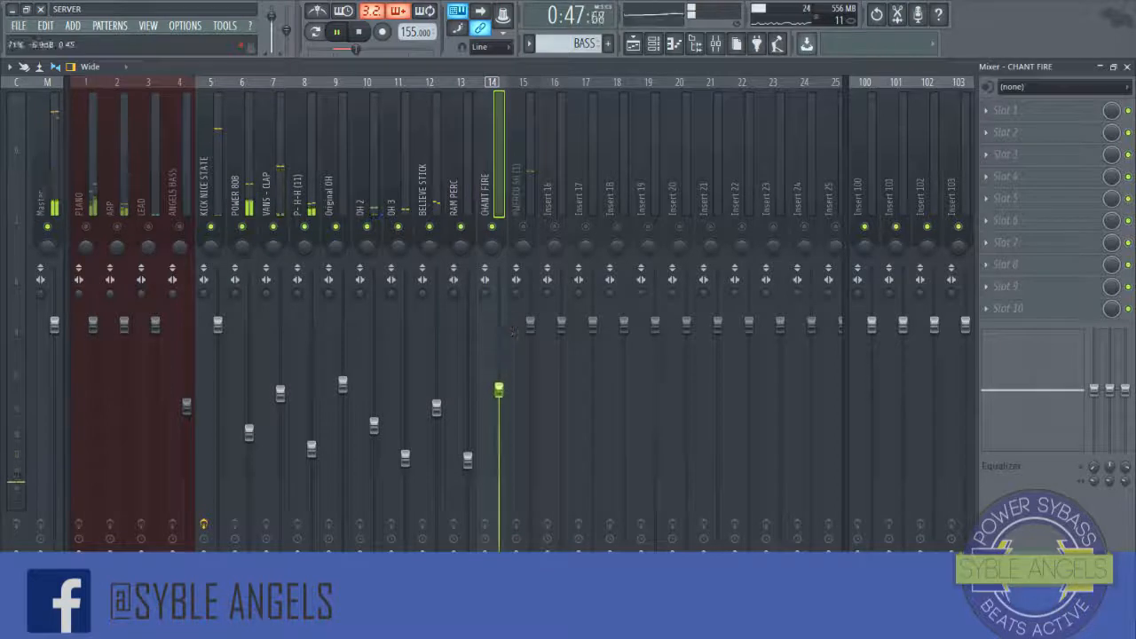
# Step: Lower the PWERED SH (1) insert's volume fader and stop playback
pyautogui.scroll(-5, 513, 332)
pyautogui.click(523, 227)
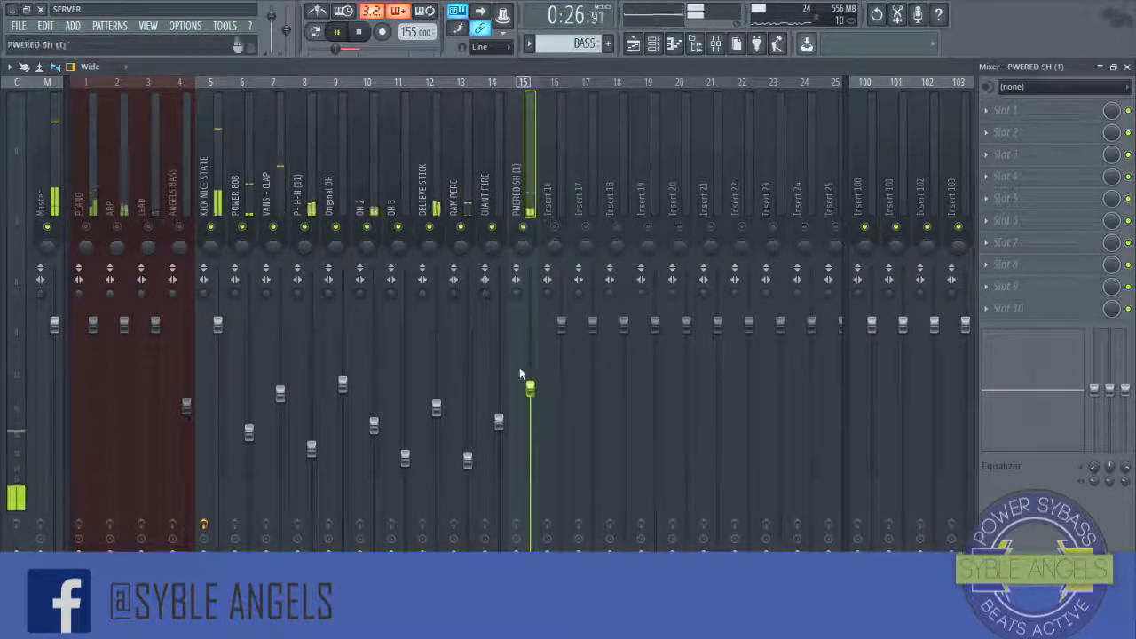
pyautogui.moveTo(531, 389); pyautogui.dragTo(530, 440)
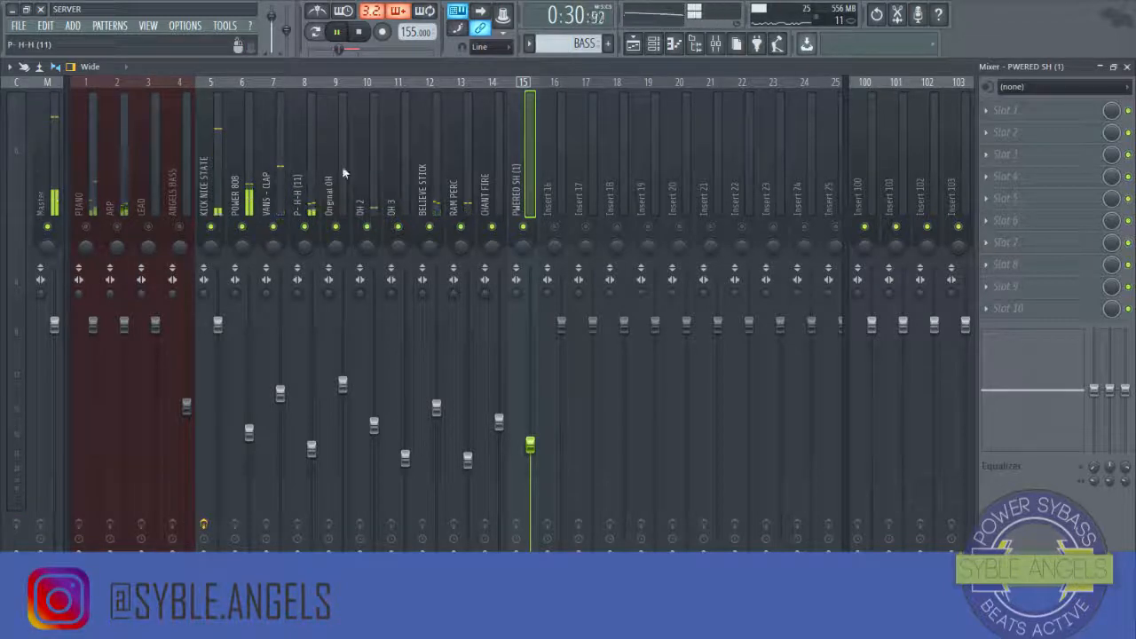
pyautogui.click(361, 32)
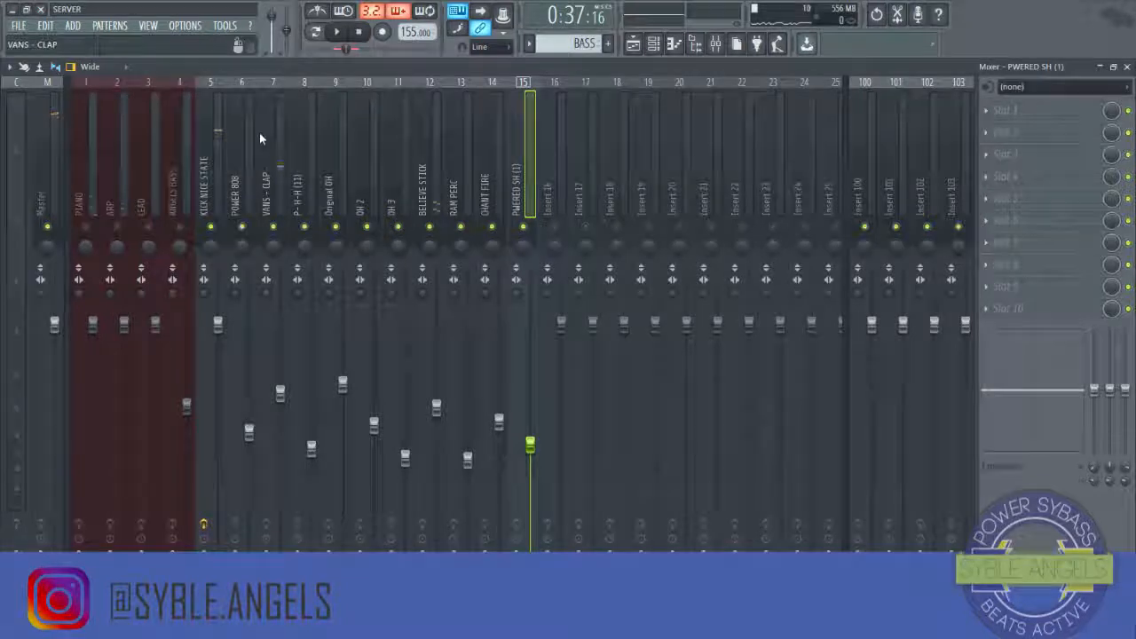
# Step: Add Fruity Parametric EQ 2 to the first effect slot of the VANS - CLAP insert
pyautogui.click(210, 162)
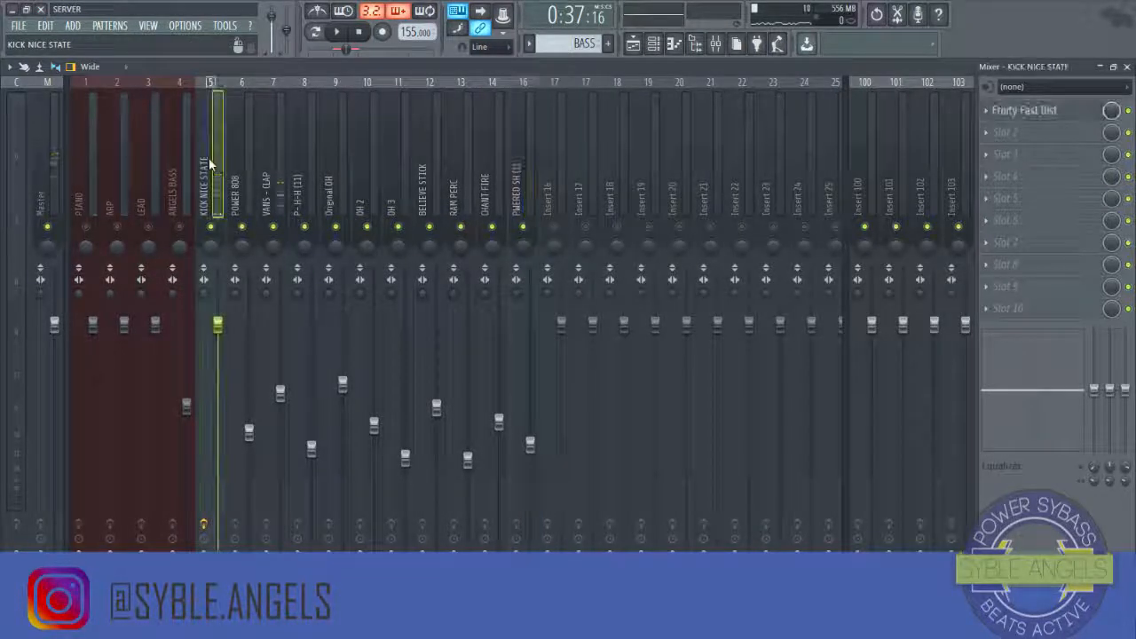
pyautogui.click(282, 189)
pyautogui.click(1003, 132)
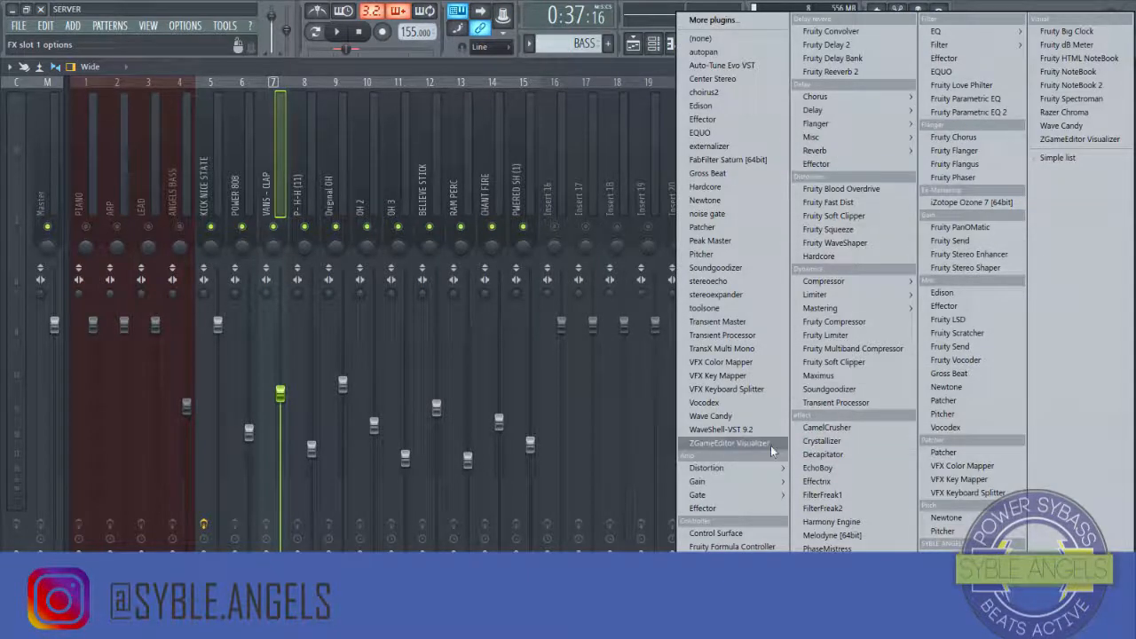
pyautogui.click(1003, 113)
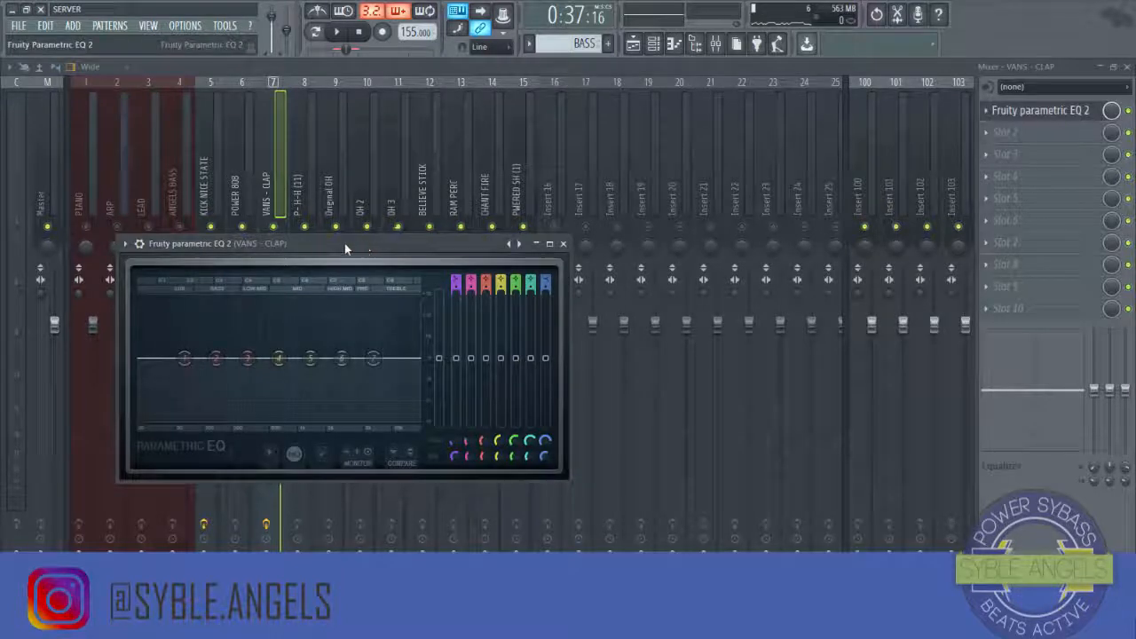
# Step: Move the EQ's first band to cut the clap's low frequencies and preview it
pyautogui.moveTo(302, 244); pyautogui.dragTo(435, 254)
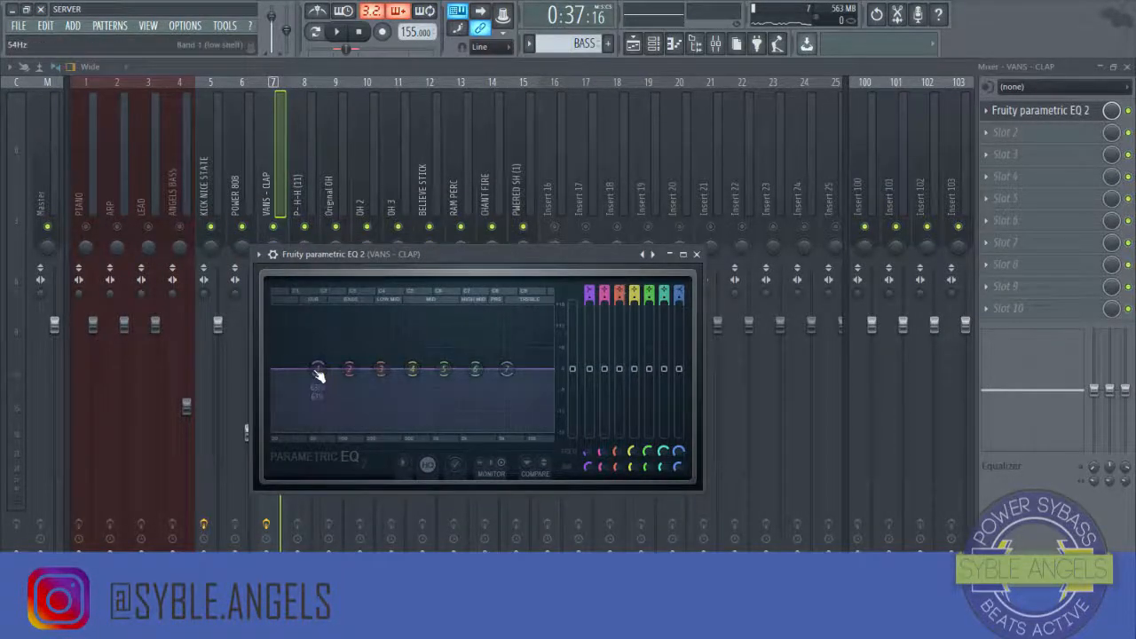
pyautogui.moveTo(317, 370); pyautogui.dragTo(374, 430)
pyautogui.press('space')
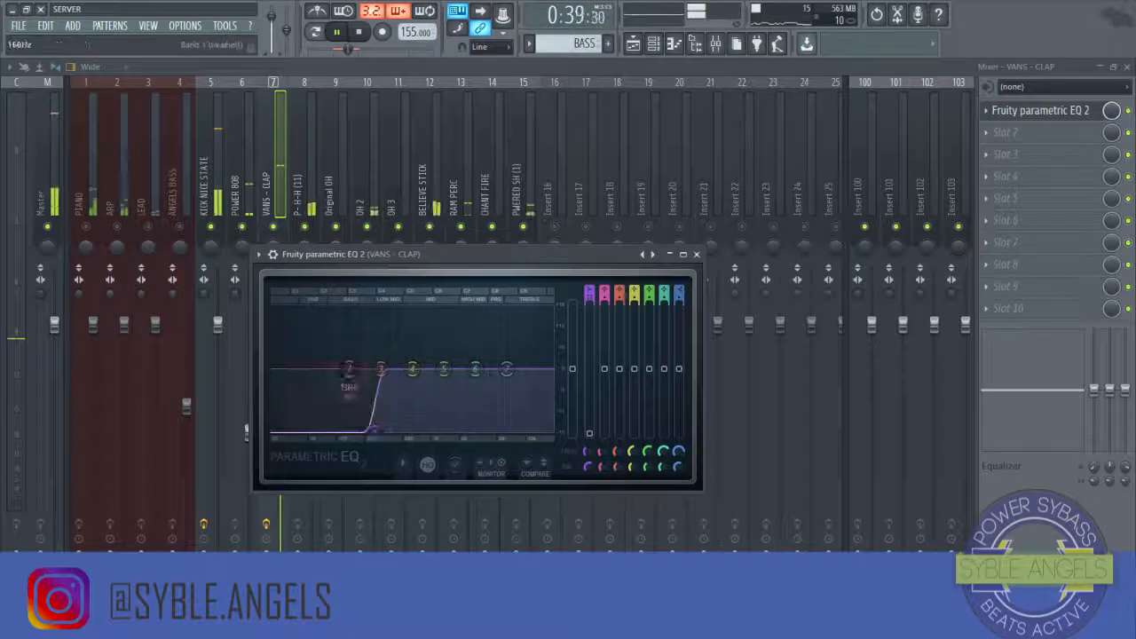
# Step: Pull the second EQ band into the lows, lift the mid and high bands, and close the EQ
pyautogui.moveTo(349, 370); pyautogui.dragTo(320, 431)
pyautogui.moveTo(413, 369); pyautogui.dragTo(407, 356)
pyautogui.moveTo(478, 369); pyautogui.dragTo(507, 360)
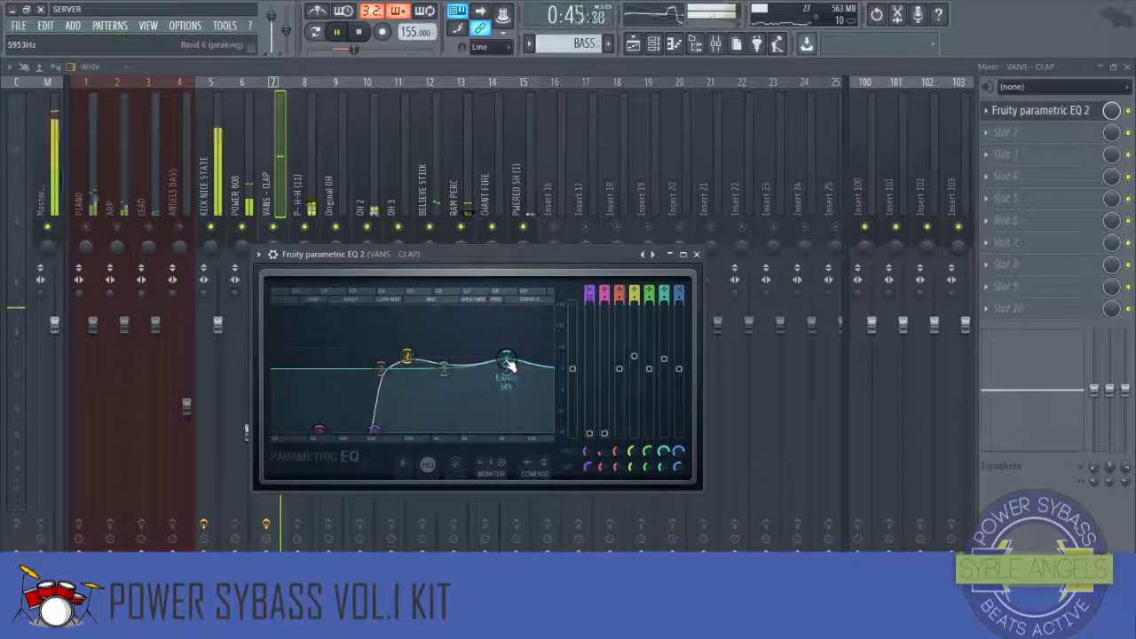
pyautogui.press('space')
pyautogui.click(696, 254)
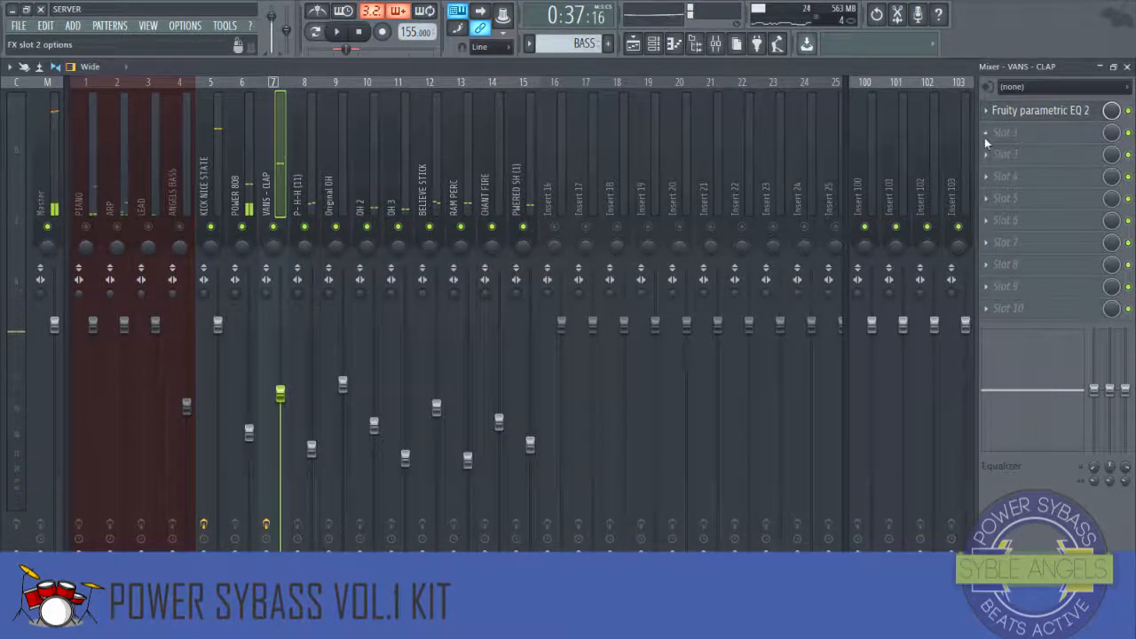
# Step: Add Fruity Reeverb 2 to the second effect slot of the VANS - CLAP insert
pyautogui.click(985, 142)
pyautogui.moveTo(888, 150)
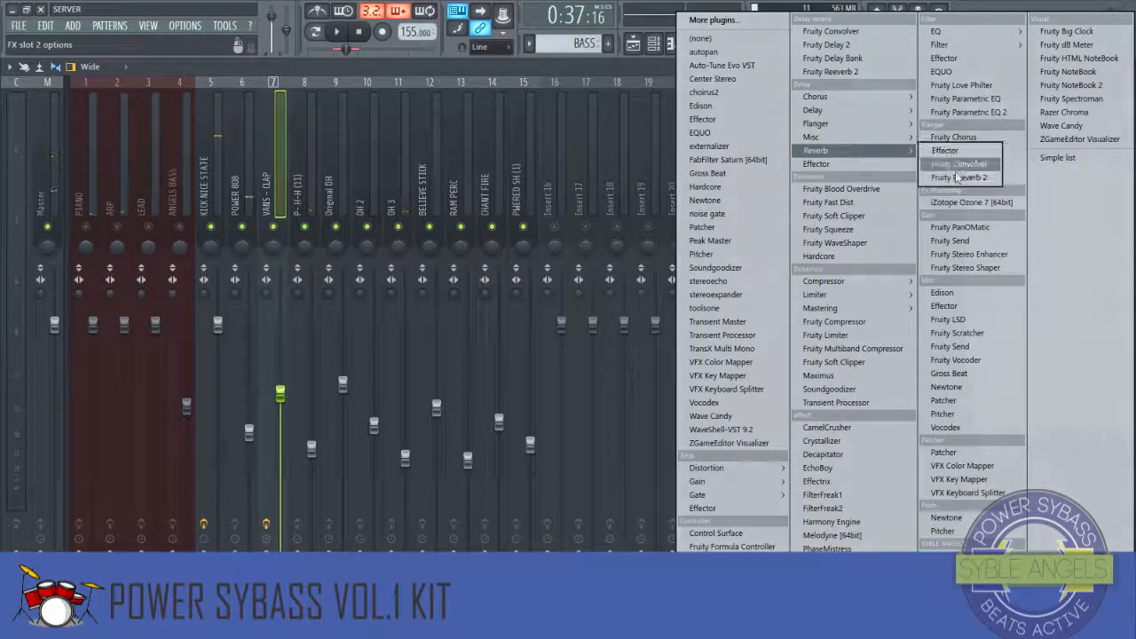
pyautogui.click(957, 178)
# Step: Lower the reverb slot's mix level and the VANS - CLAP fader slightly while previewing
pyautogui.press('space')
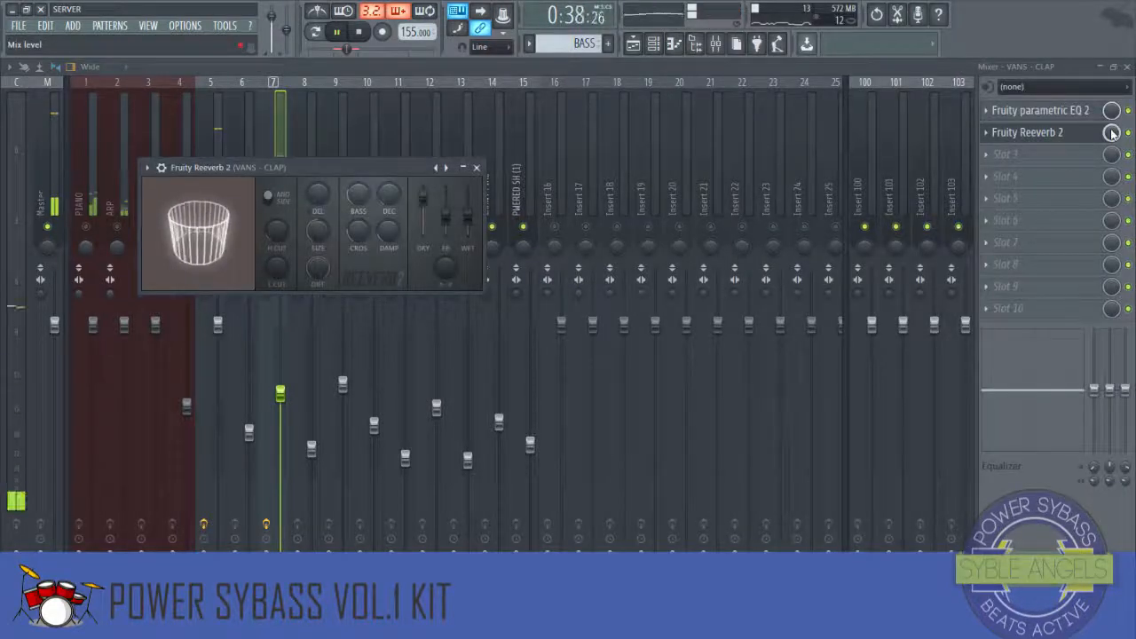
pyautogui.moveTo(1113, 133); pyautogui.dragTo(1111, 138)
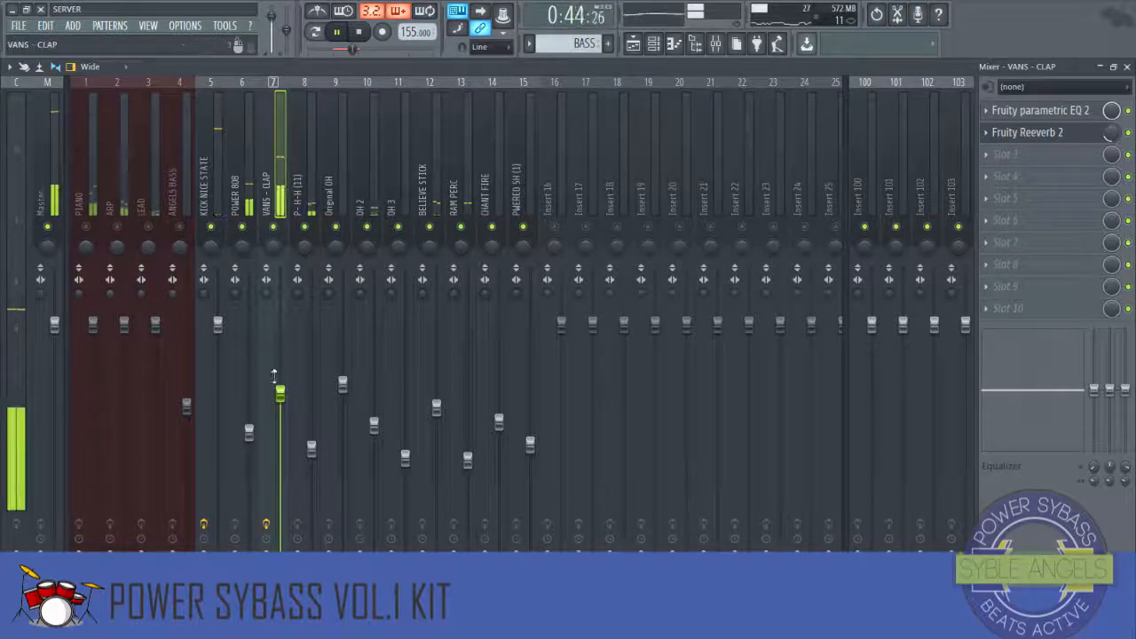
pyautogui.moveTo(280, 393); pyautogui.dragTo(279, 411)
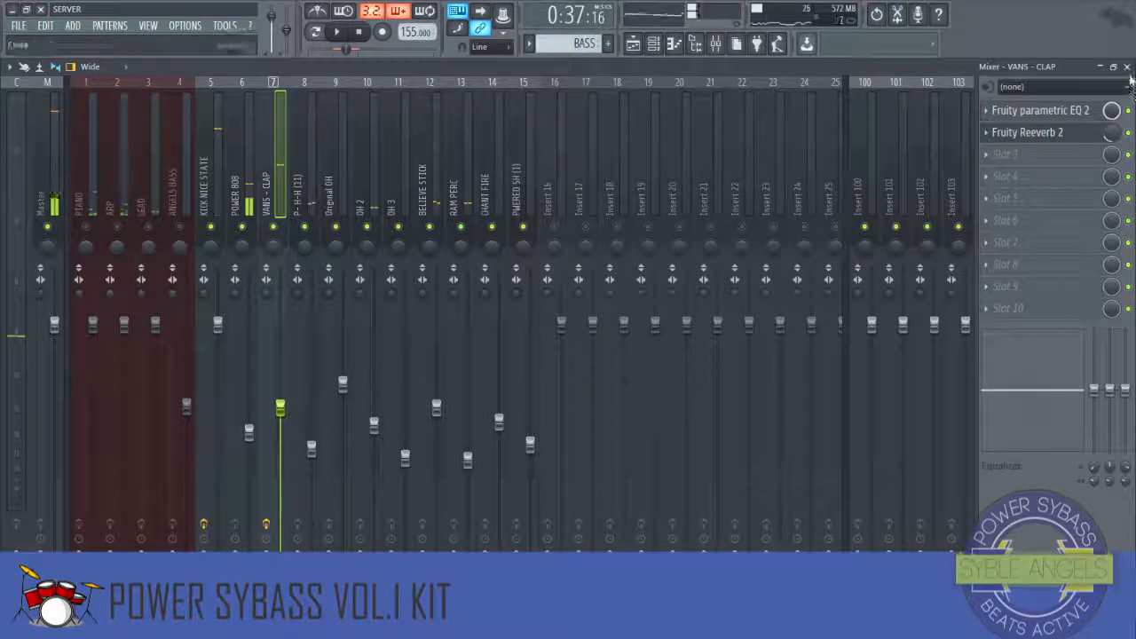
# Step: Add Fruity parametric EQ 2 to the first effect slot of the P- H-H (11) insert
pyautogui.click(313, 209)
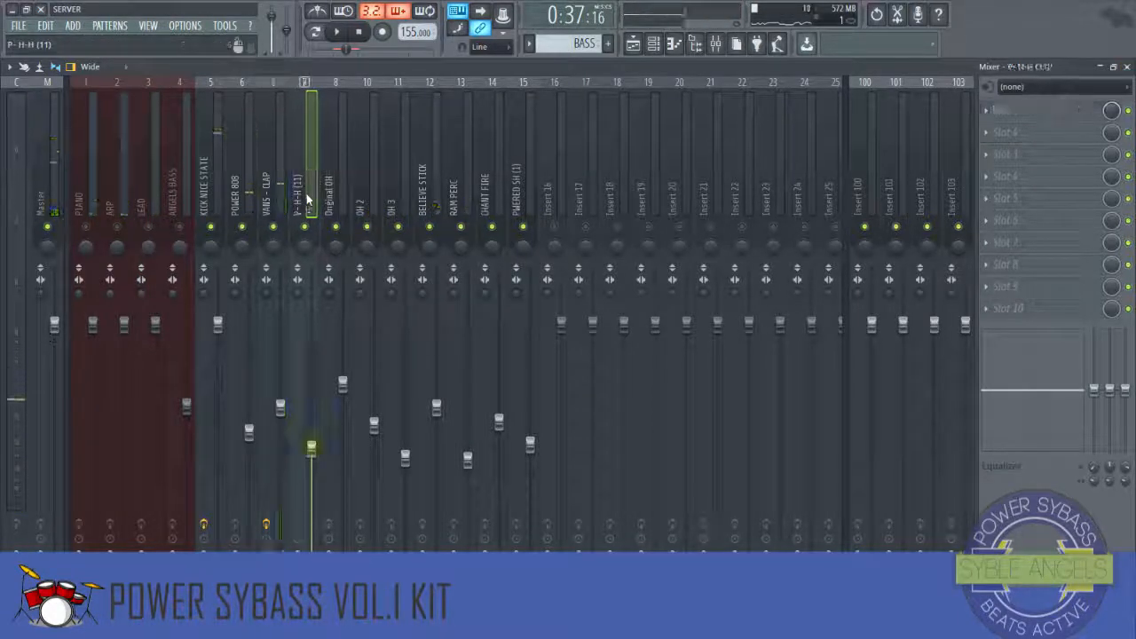
pyautogui.click(987, 115)
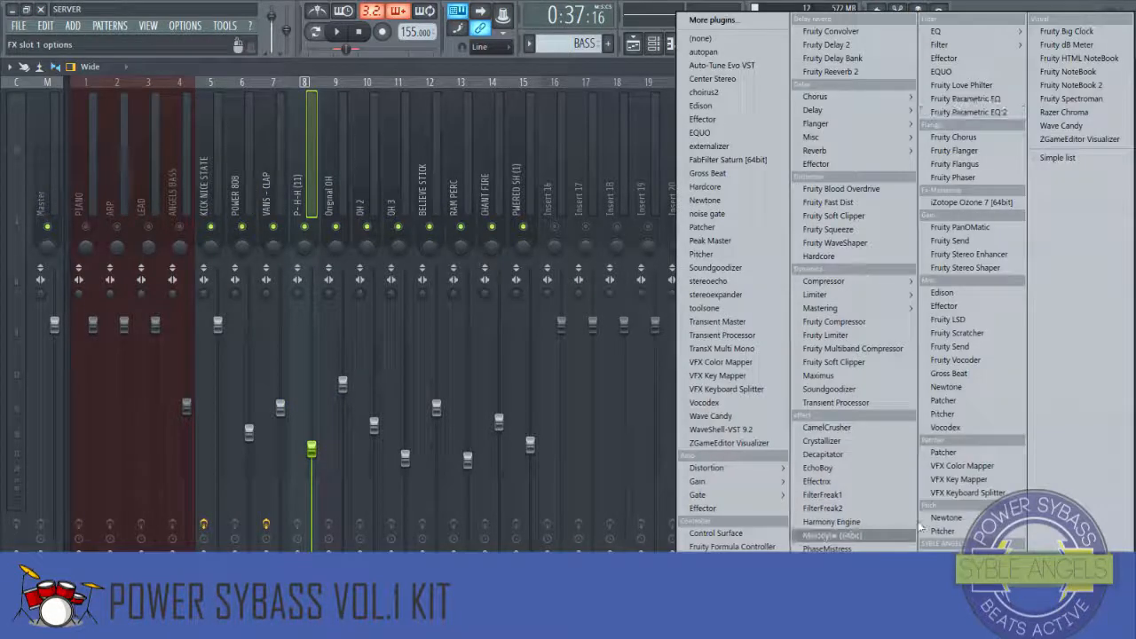
pyautogui.click(970, 112)
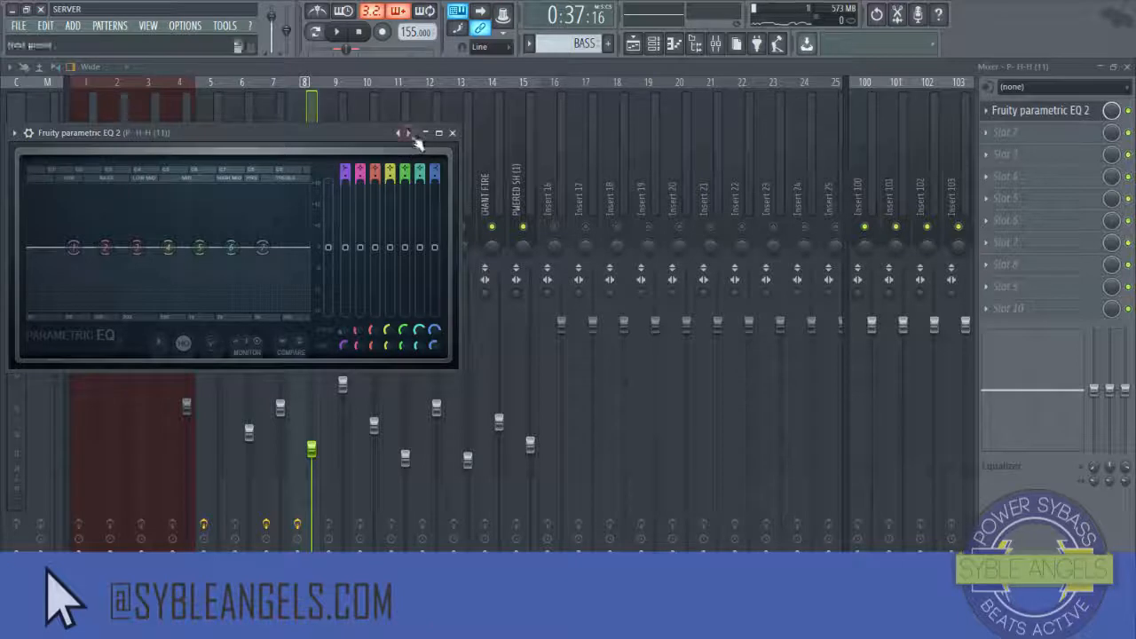
# Step: Shape the P- H-H EQ by cutting the lows with the first two bands and lifting a high band while previewing, then close it
pyautogui.press('space')
pyautogui.moveTo(74, 248); pyautogui.dragTo(177, 308)
pyautogui.moveTo(343, 177); pyautogui.dragTo(343, 164)
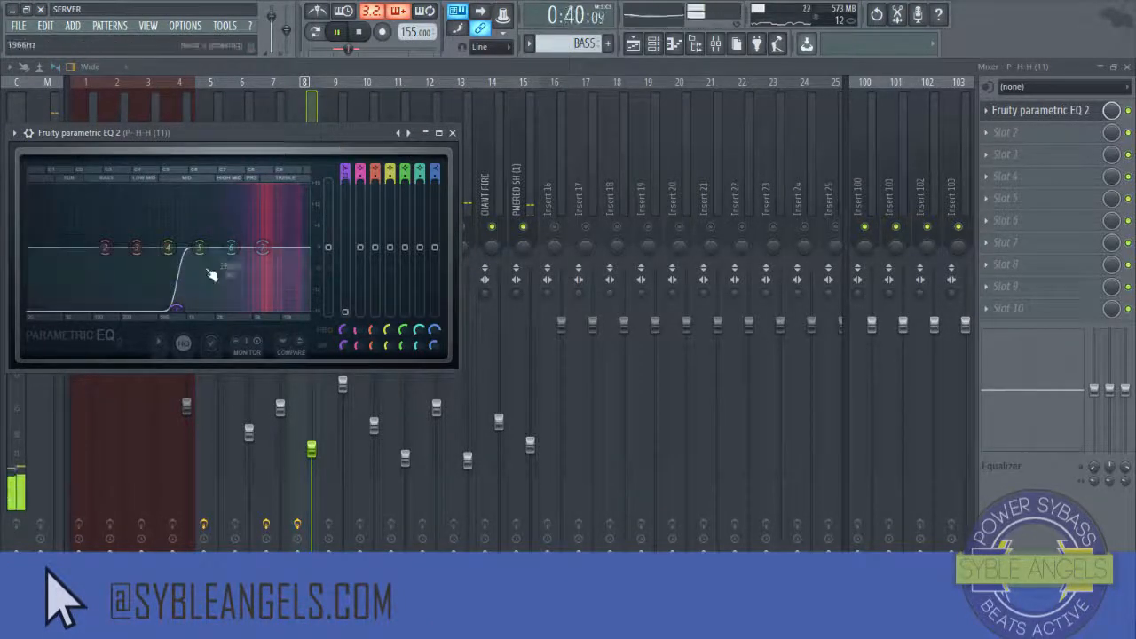
pyautogui.moveTo(176, 308); pyautogui.dragTo(208, 308)
pyautogui.moveTo(105, 247); pyautogui.dragTo(147, 309)
pyautogui.moveTo(231, 247); pyautogui.dragTo(261, 245)
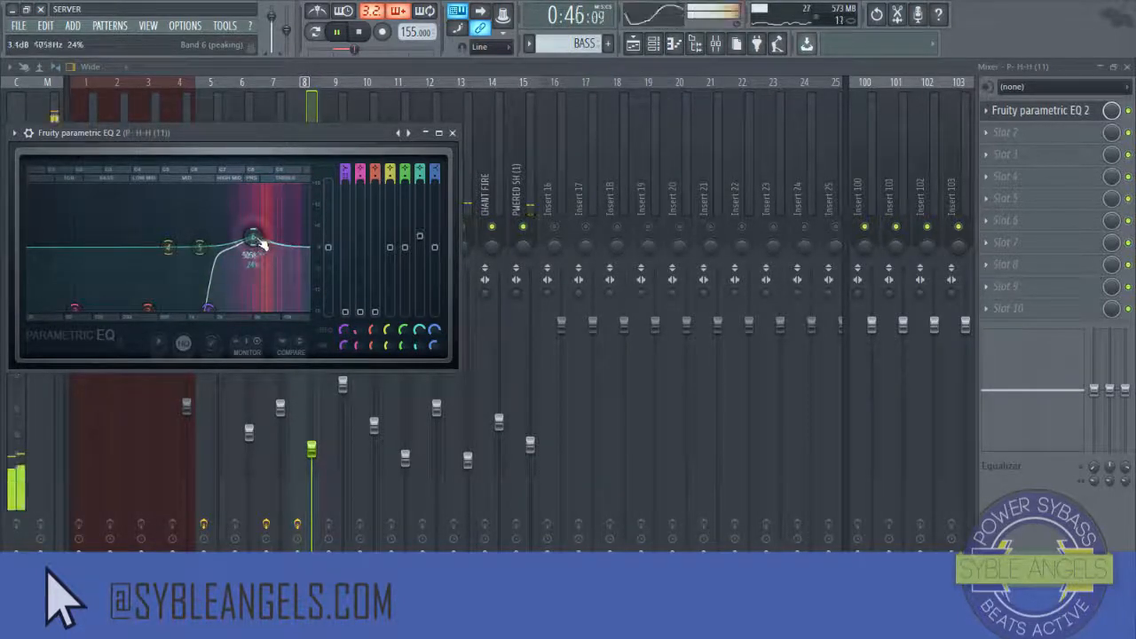
pyautogui.press('space')
pyautogui.click(453, 133)
# Step: Add Fruity Reeverb 2 to the P- H-H (11) insert's second slot and lower its mix level while previewing
pyautogui.click(988, 139)
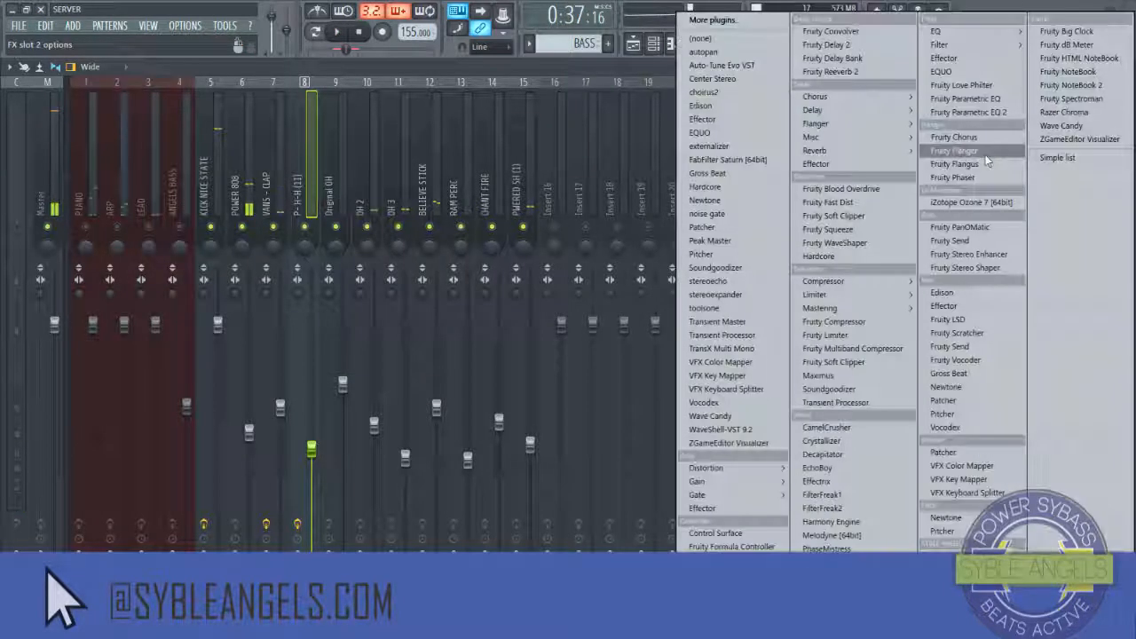
pyautogui.moveTo(852, 150)
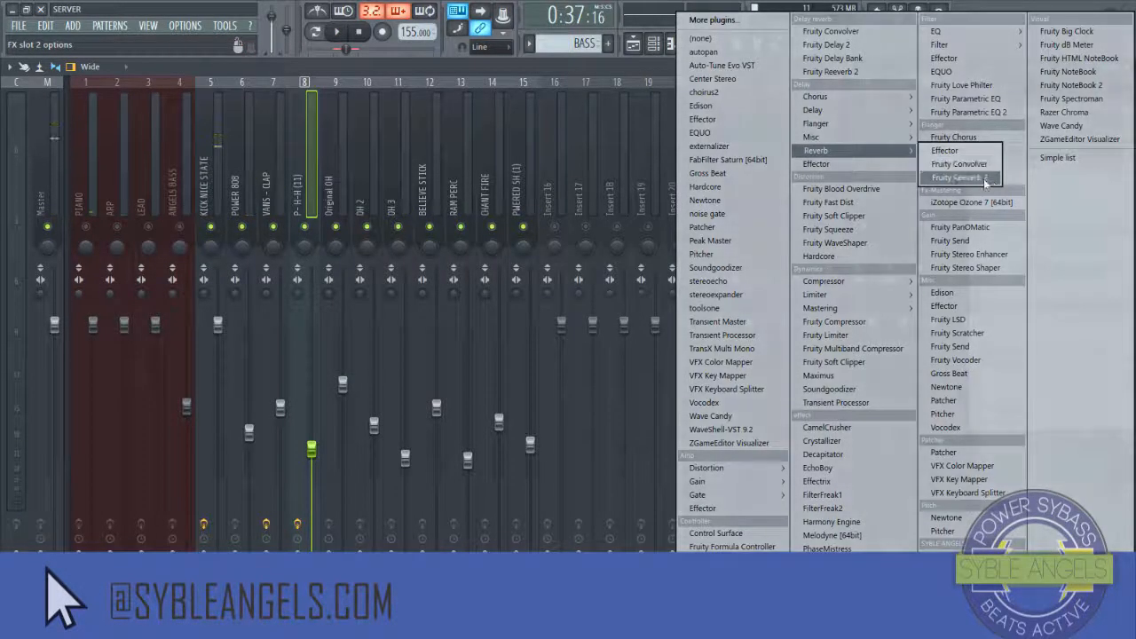
pyautogui.click(987, 179)
pyautogui.press('space')
pyautogui.moveTo(1113, 132); pyautogui.dragTo(1113, 153)
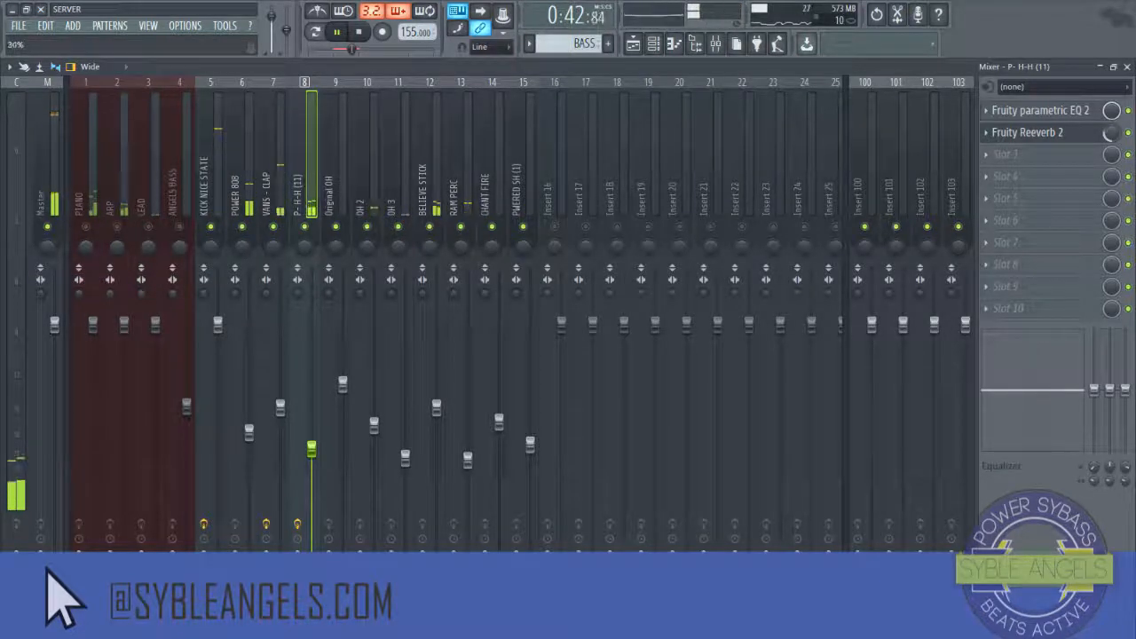
pyautogui.press('space')
# Step: Add Fruity parametric EQ 2 to the first effect slot of the BELIEVE STICK insert
pyautogui.click(435, 189)
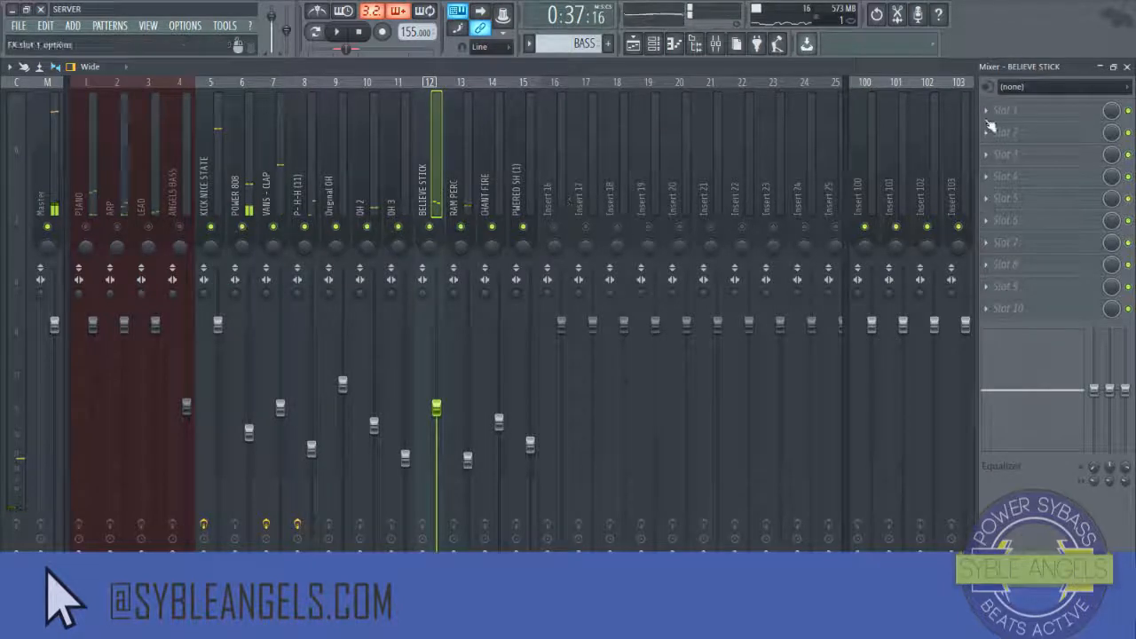
pyautogui.click(986, 120)
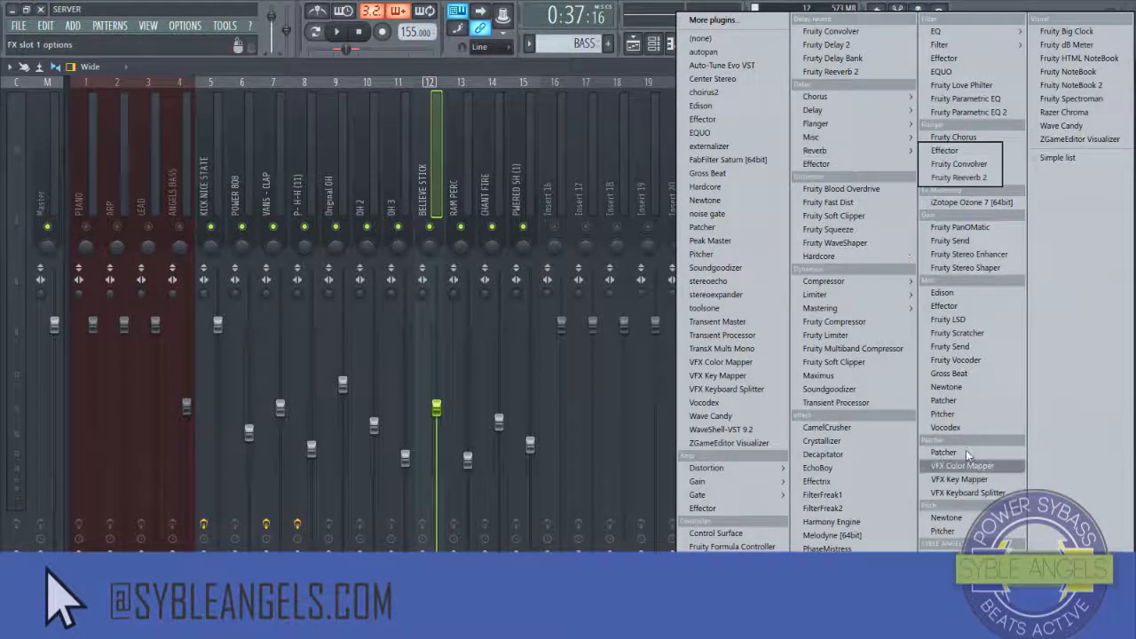
pyautogui.click(969, 112)
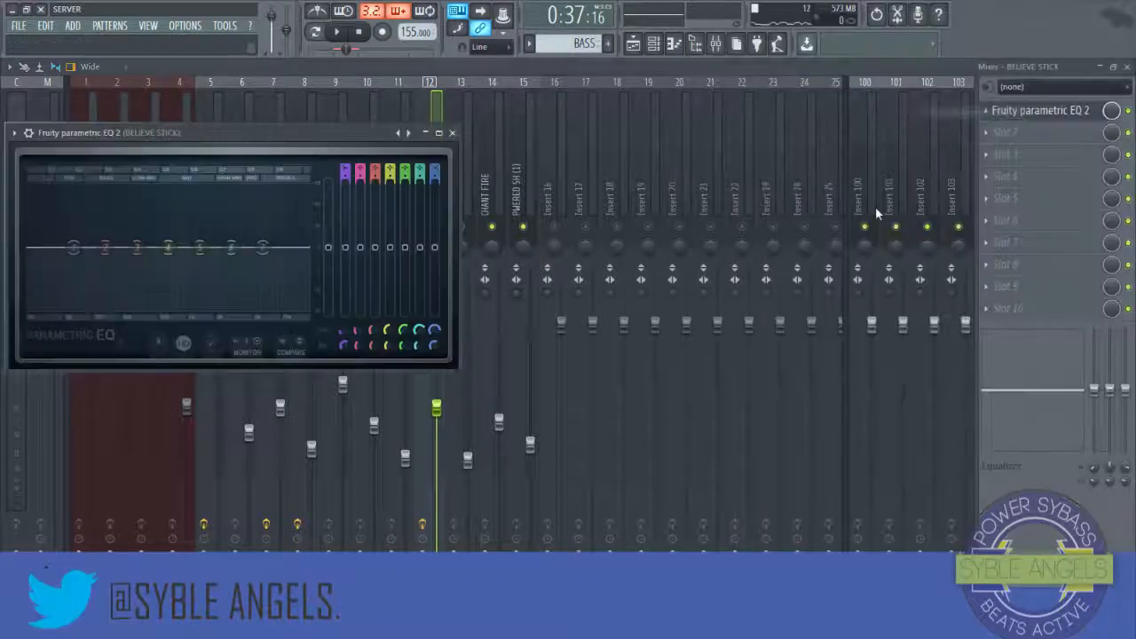
# Step: Cut the BELIEVE STICK's low end with the first EQ band, boost the low-mid and high bands, and close the EQ
pyautogui.moveTo(73, 247); pyautogui.dragTo(103, 309)
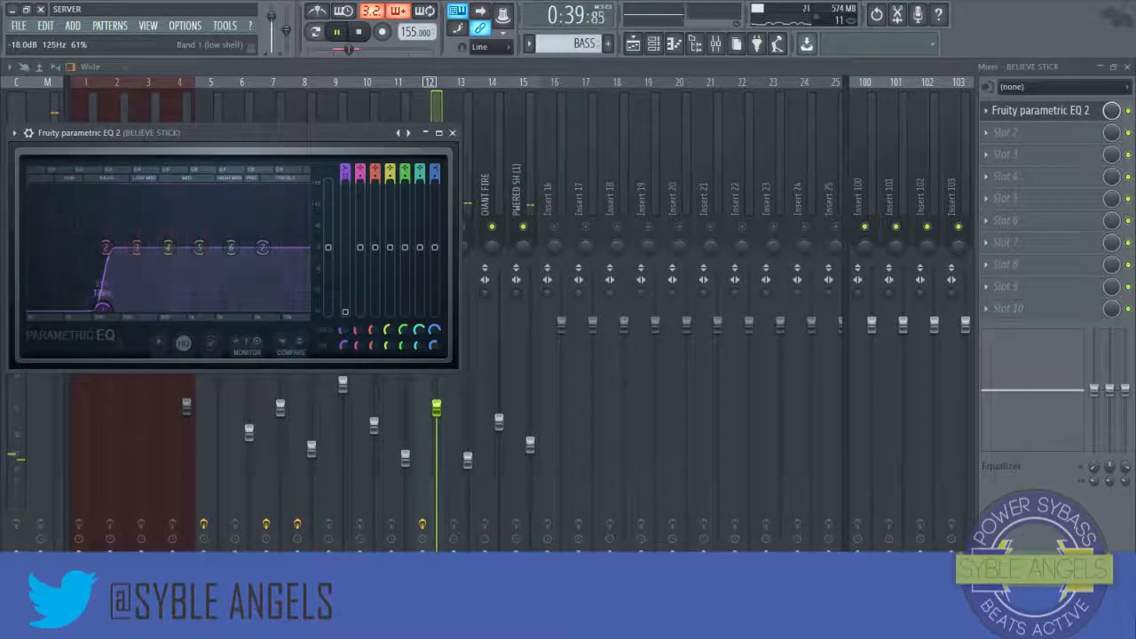
pyautogui.moveTo(168, 247); pyautogui.dragTo(139, 238)
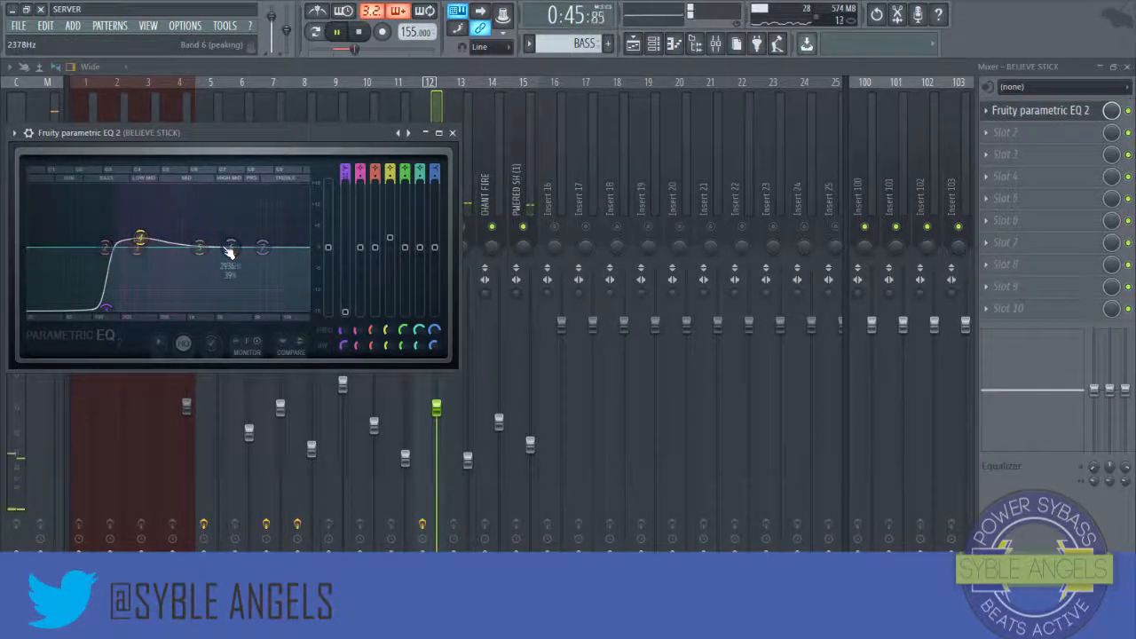
pyautogui.moveTo(229, 249); pyautogui.dragTo(240, 243)
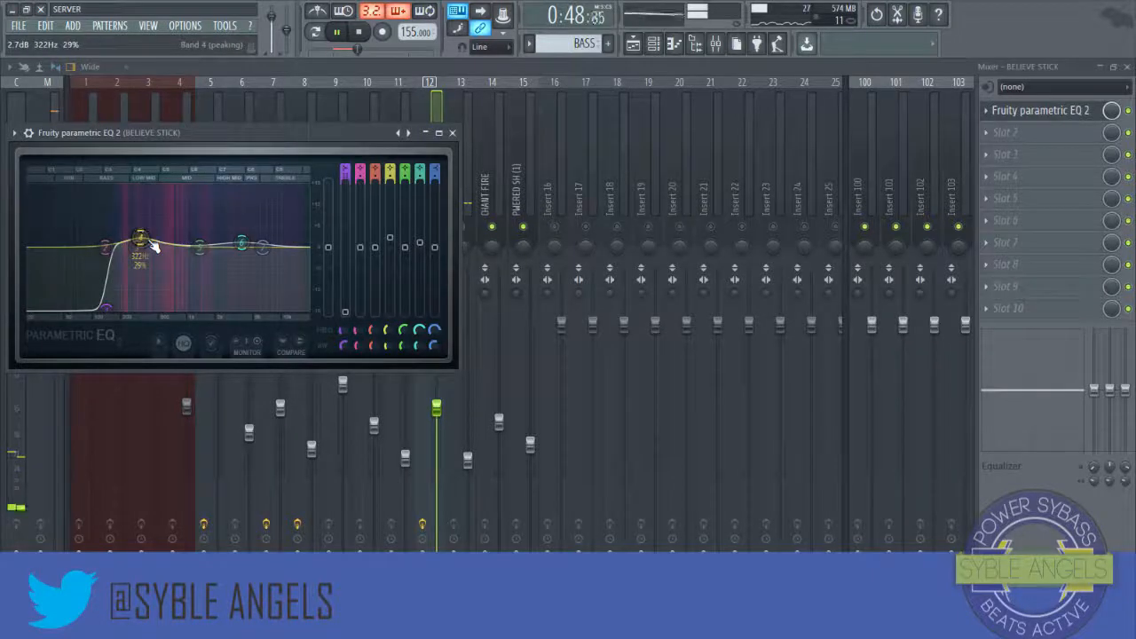
pyautogui.press('space')
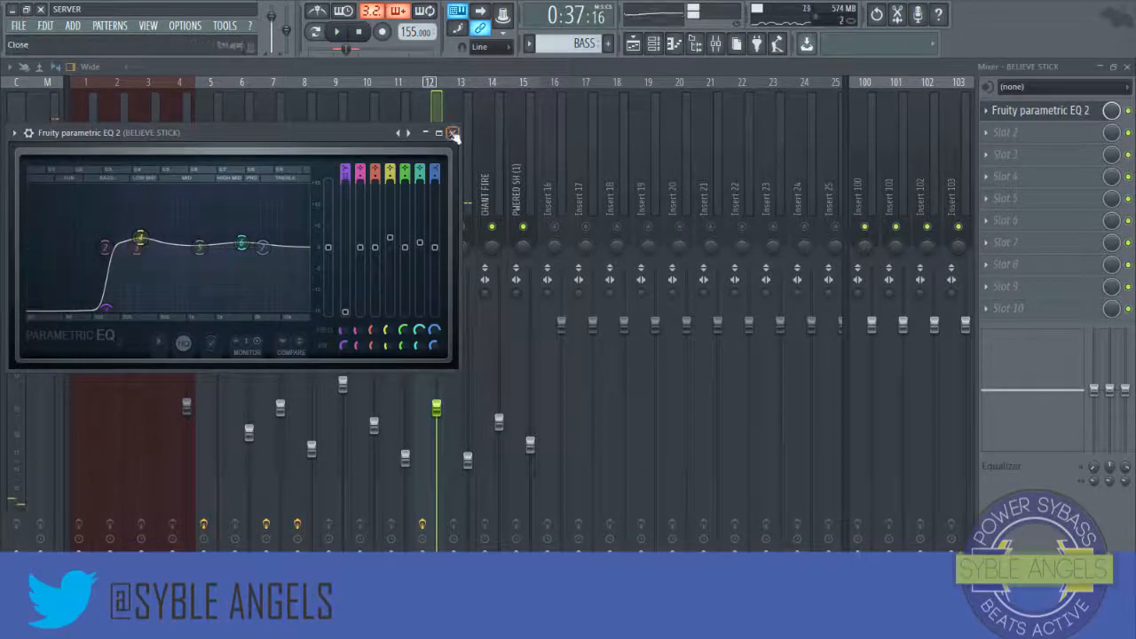
pyautogui.click(453, 133)
# Step: Add Fruity Reeverb 2 to the BELIEVE STICK insert's second slot and adjust its mix level while previewing
pyautogui.click(988, 142)
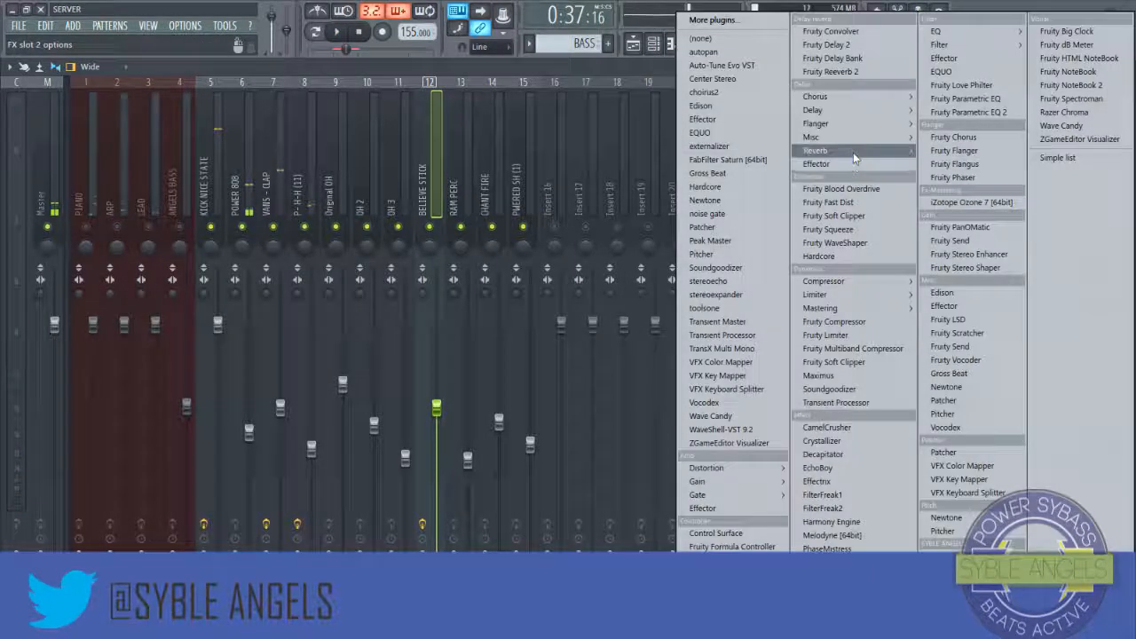
pyautogui.moveTo(853, 151)
pyautogui.click(972, 178)
pyautogui.moveTo(1112, 133); pyautogui.dragTo(1111, 191)
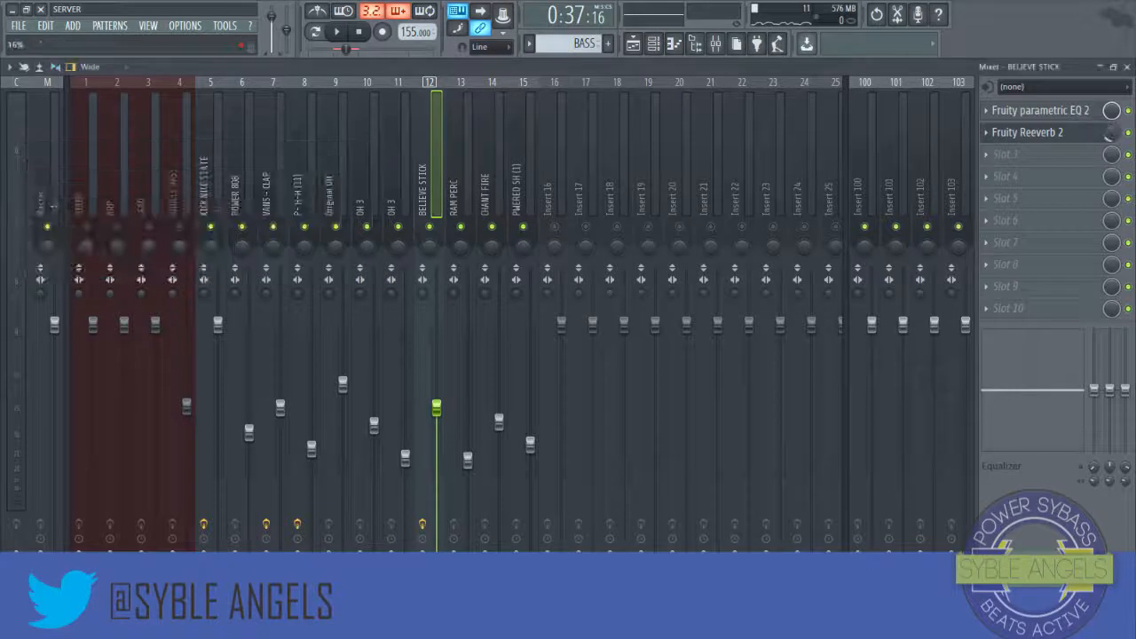
pyautogui.press('space')
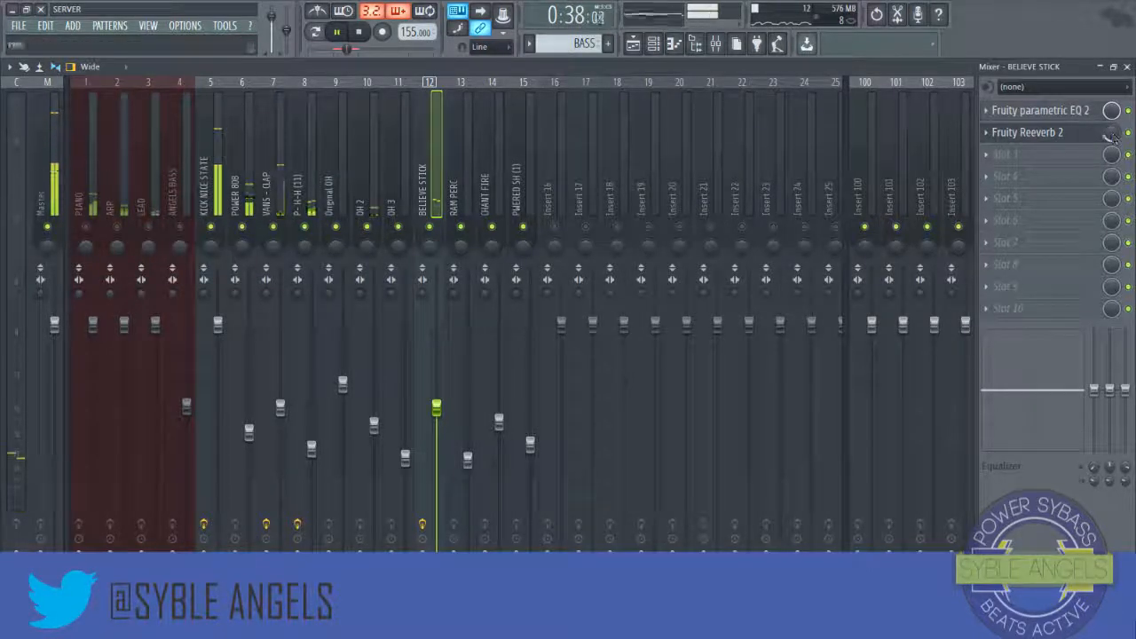
pyautogui.moveTo(1113, 138); pyautogui.dragTo(1113, 130)
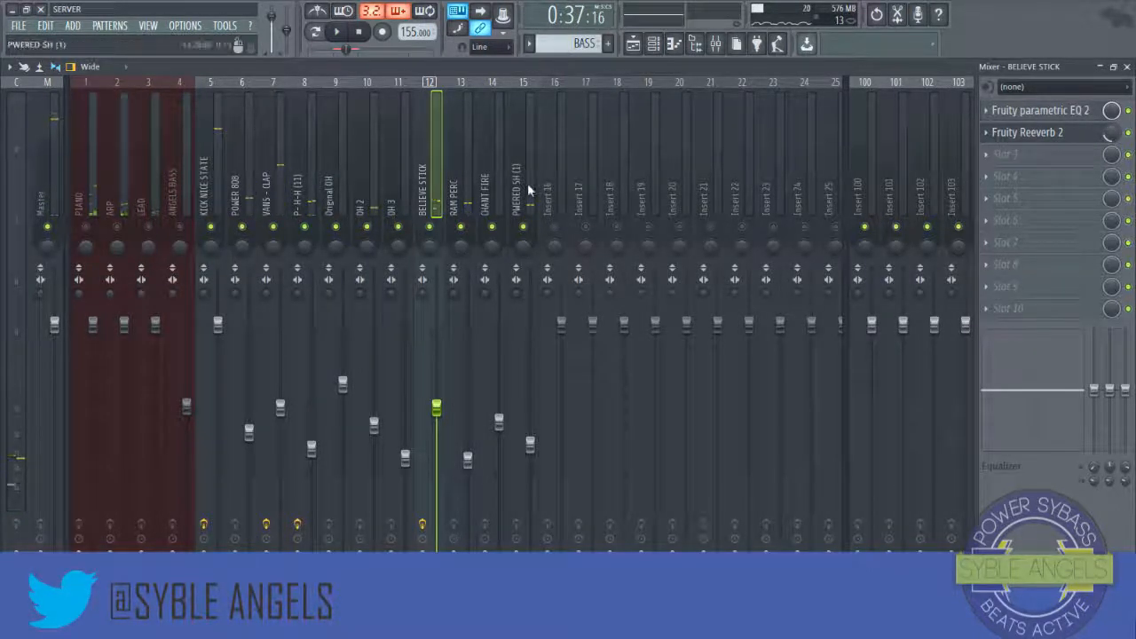
# Step: Lower the PIANO insert's fader substantially
pyautogui.click(528, 190)
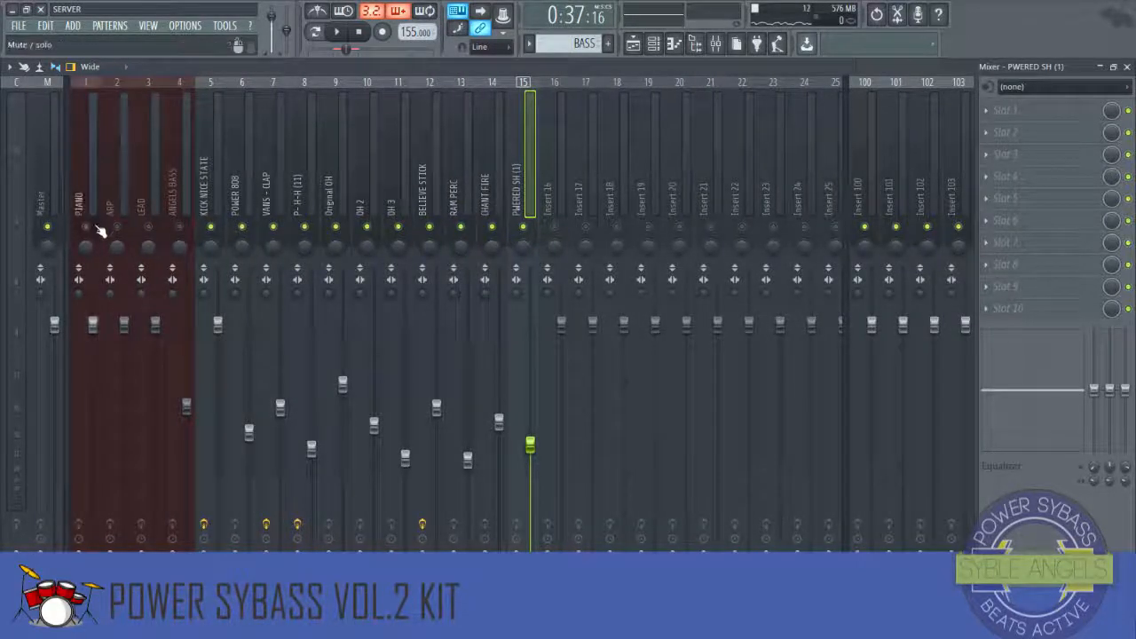
pyautogui.click(92, 327)
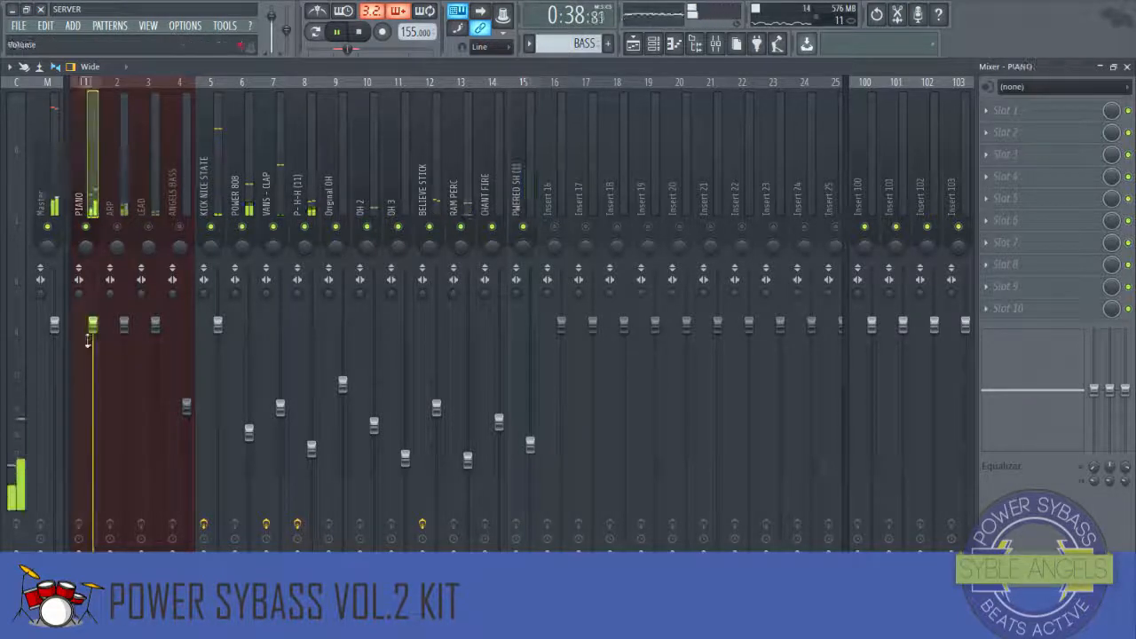
pyautogui.moveTo(100, 332); pyautogui.dragTo(92, 392)
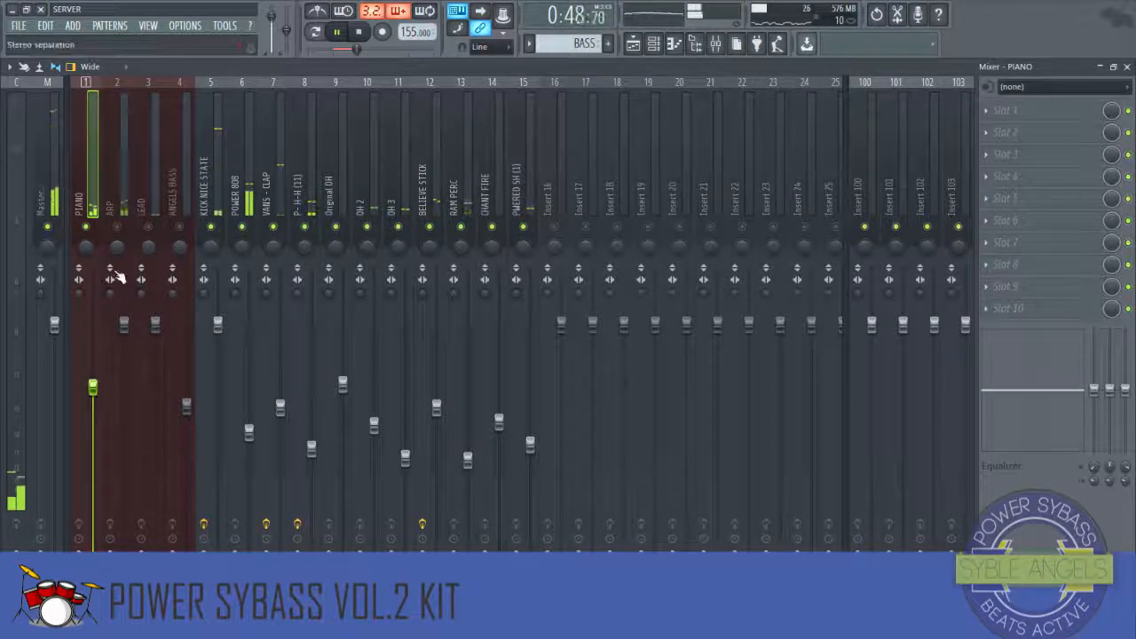
# Step: Lower the ARP insert's fader while previewing the beat
pyautogui.click(116, 224)
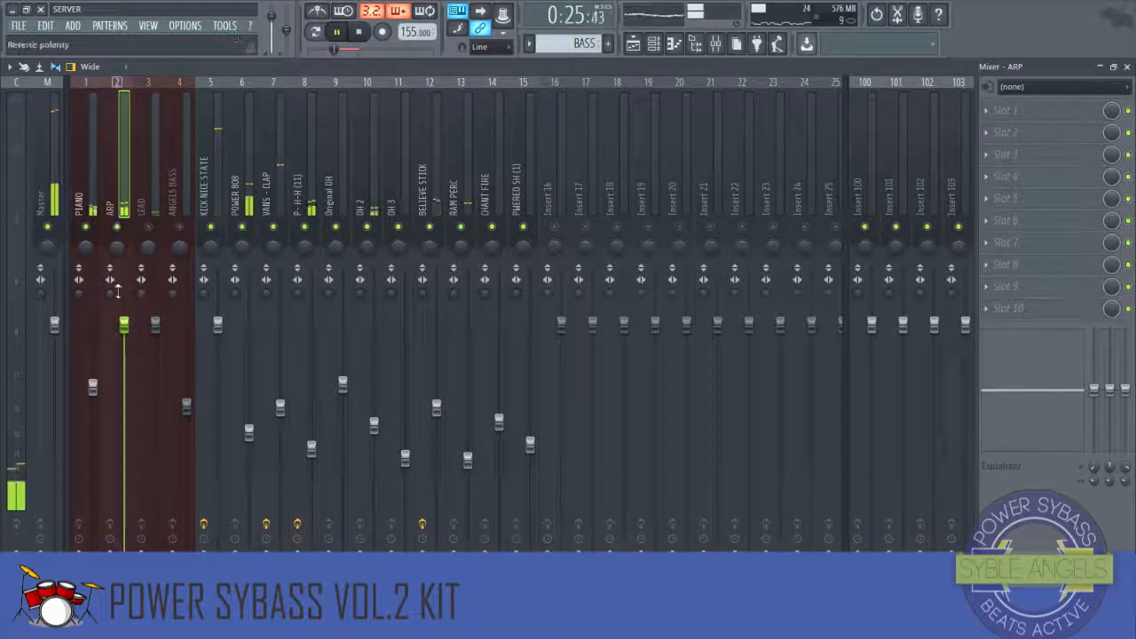
pyautogui.moveTo(124, 422); pyautogui.dragTo(124, 430)
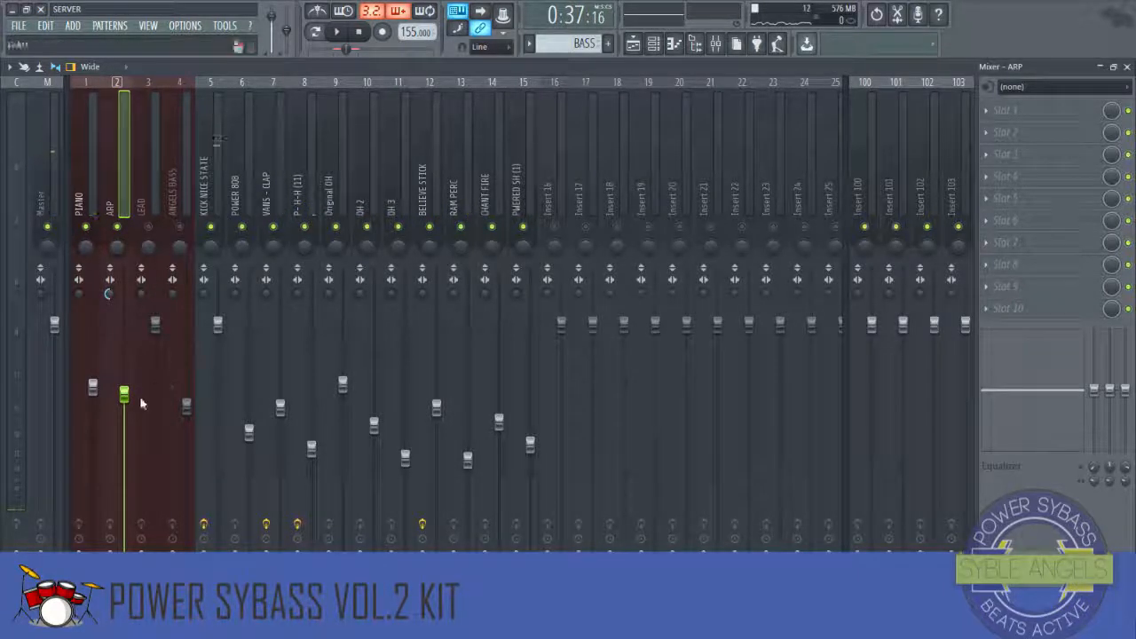
pyautogui.moveTo(124, 393); pyautogui.dragTo(124, 411)
pyautogui.press('space')
# Step: Lower the LEAD insert's fader slightly while previewing
pyautogui.click(156, 193)
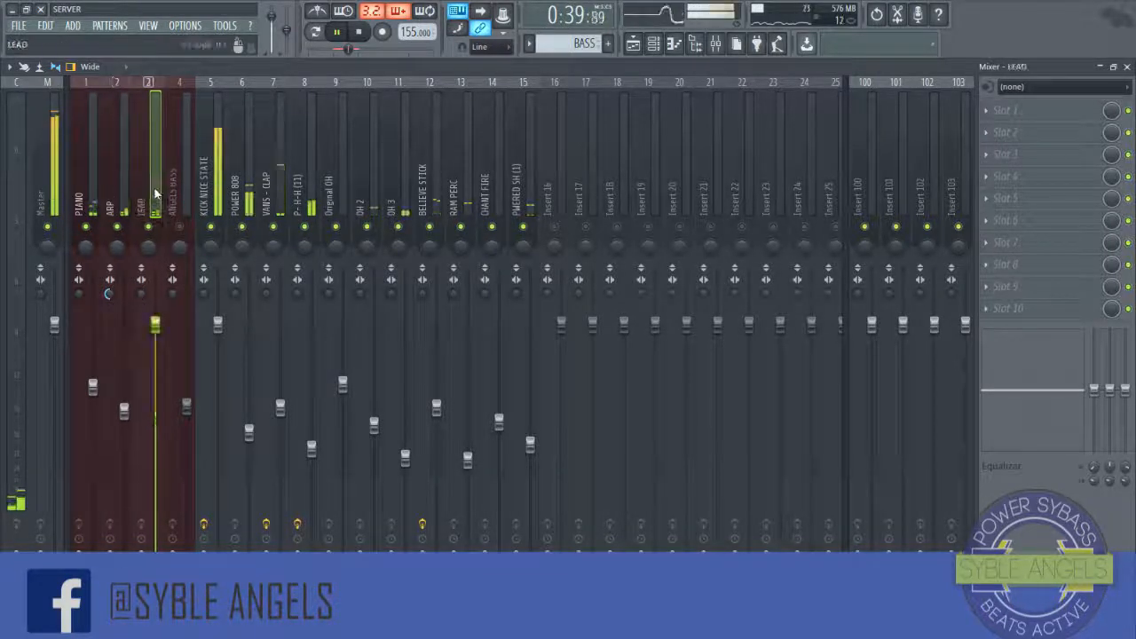
pyautogui.moveTo(156, 324); pyautogui.dragTo(156, 346)
pyautogui.press('space')
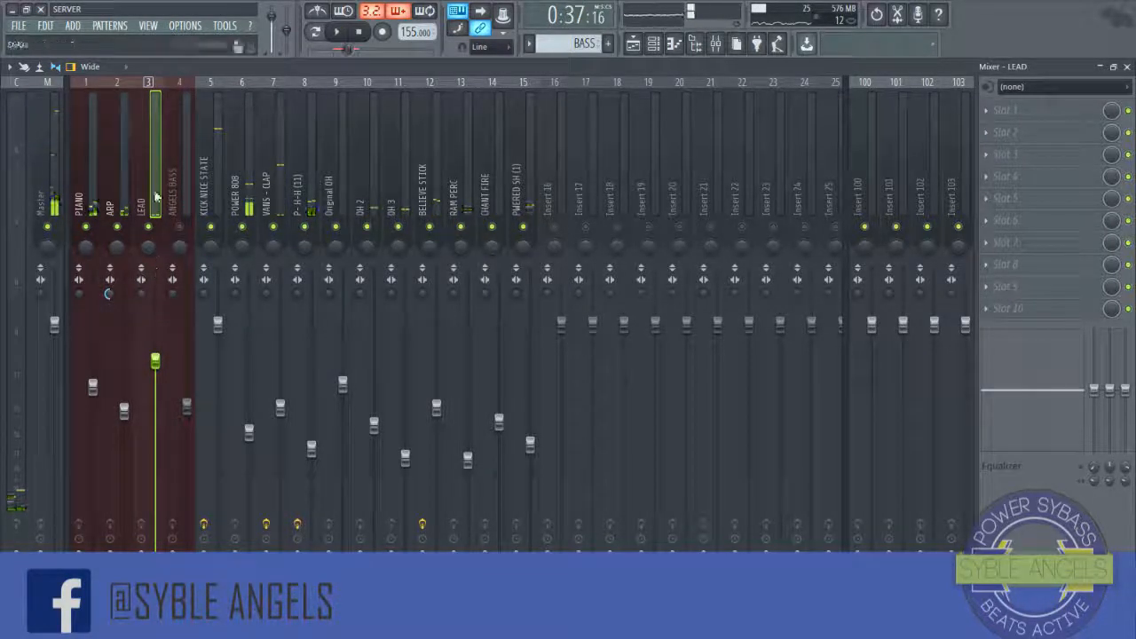
# Step: Add Fruity Reeverb 2 to the LEAD insert's first slot and adjust its reverb settings while previewing
pyautogui.click(991, 115)
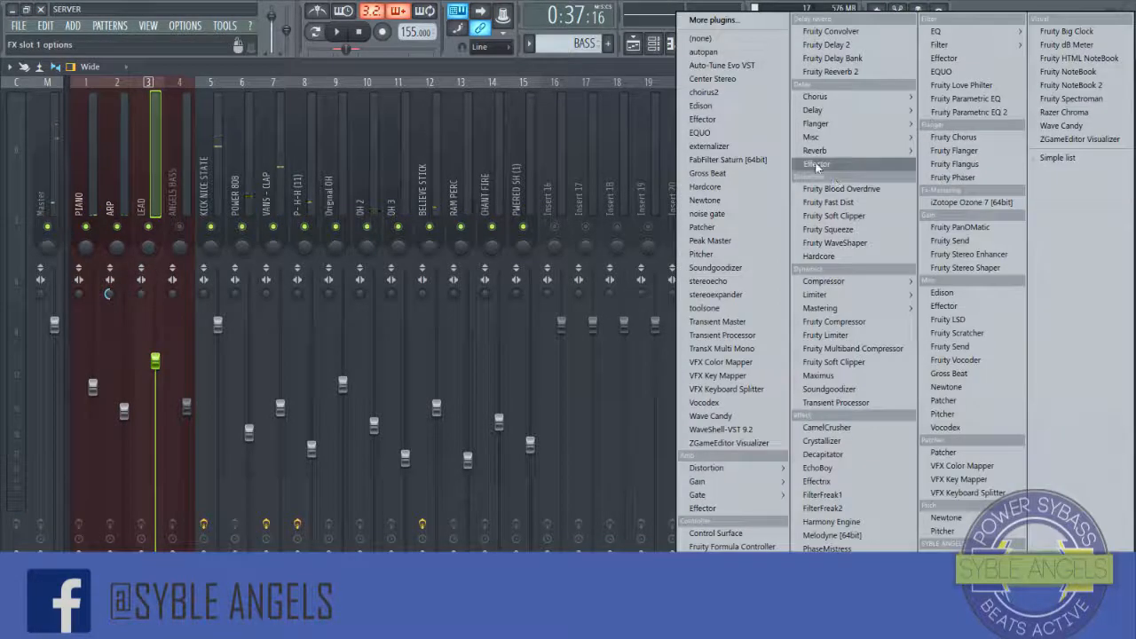
pyautogui.moveTo(817, 150)
pyautogui.click(971, 177)
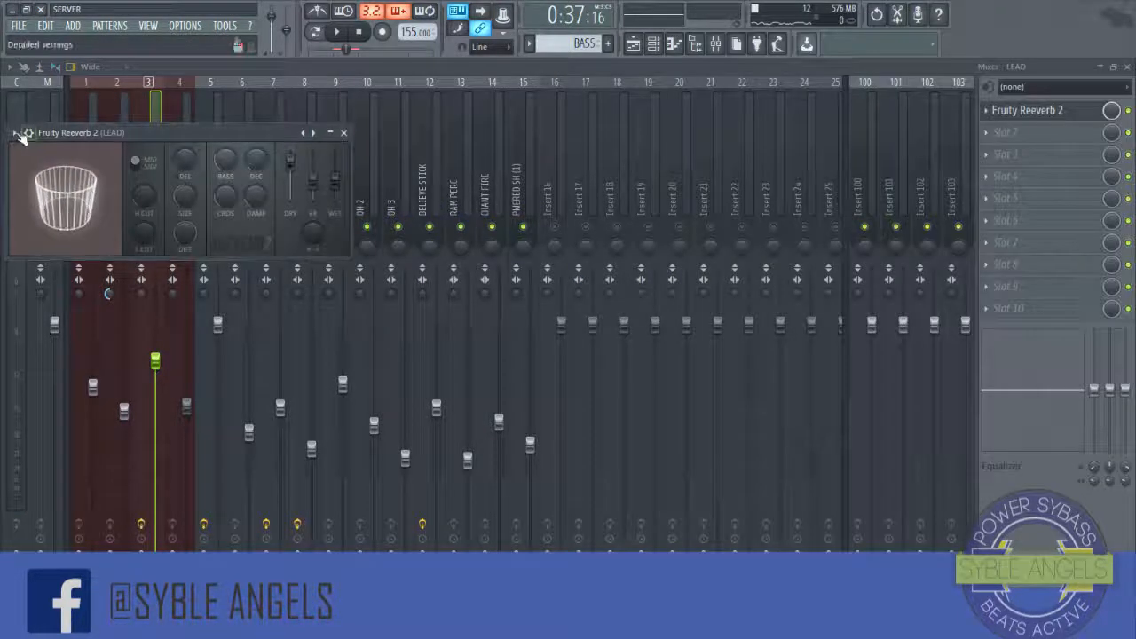
pyautogui.click(14, 132)
pyautogui.moveTo(42, 174)
pyautogui.click(208, 176)
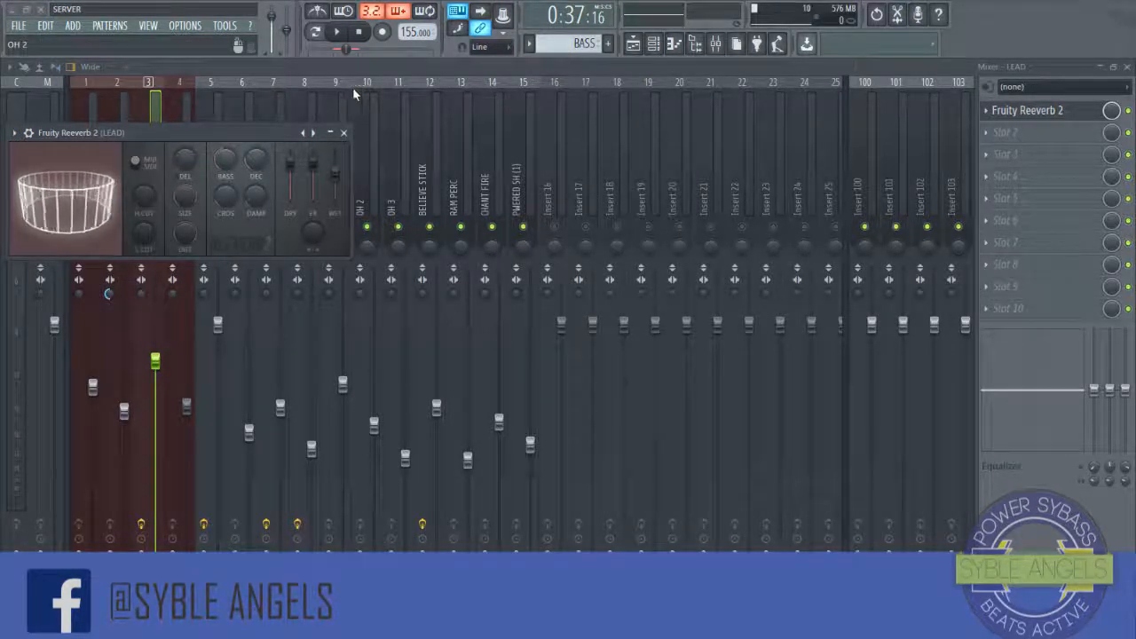
pyautogui.click(336, 32)
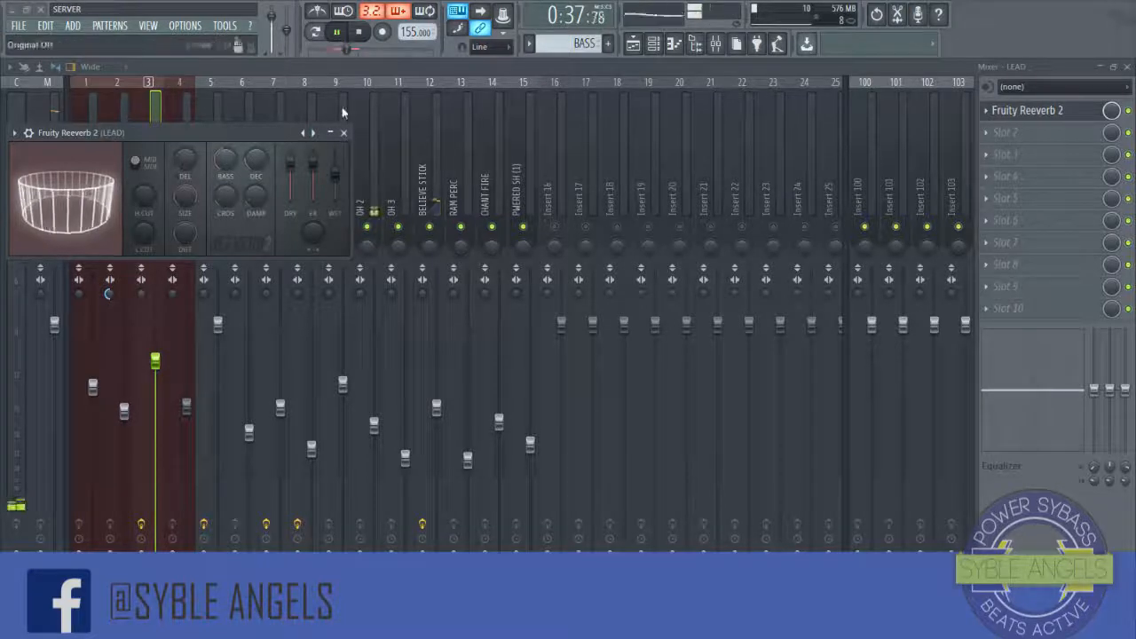
pyautogui.moveTo(287, 133); pyautogui.dragTo(347, 143)
pyautogui.click(402, 144)
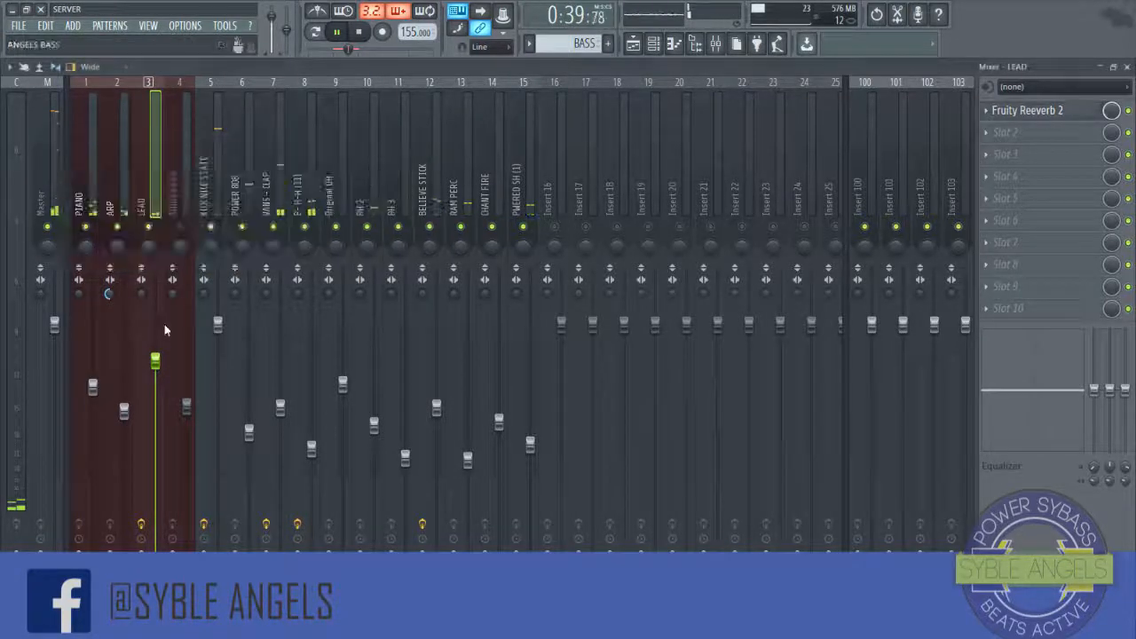
pyautogui.press('space')
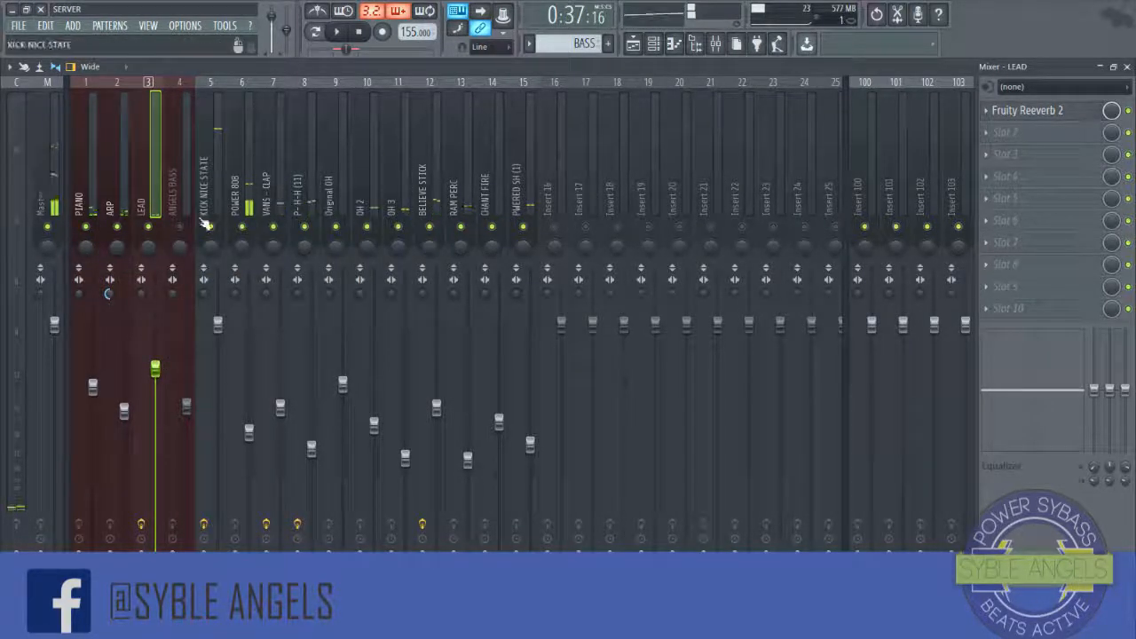
# Step: Open the playlist and set the playback position to the start of the VERSE section at bar 33
pyautogui.click(653, 44)
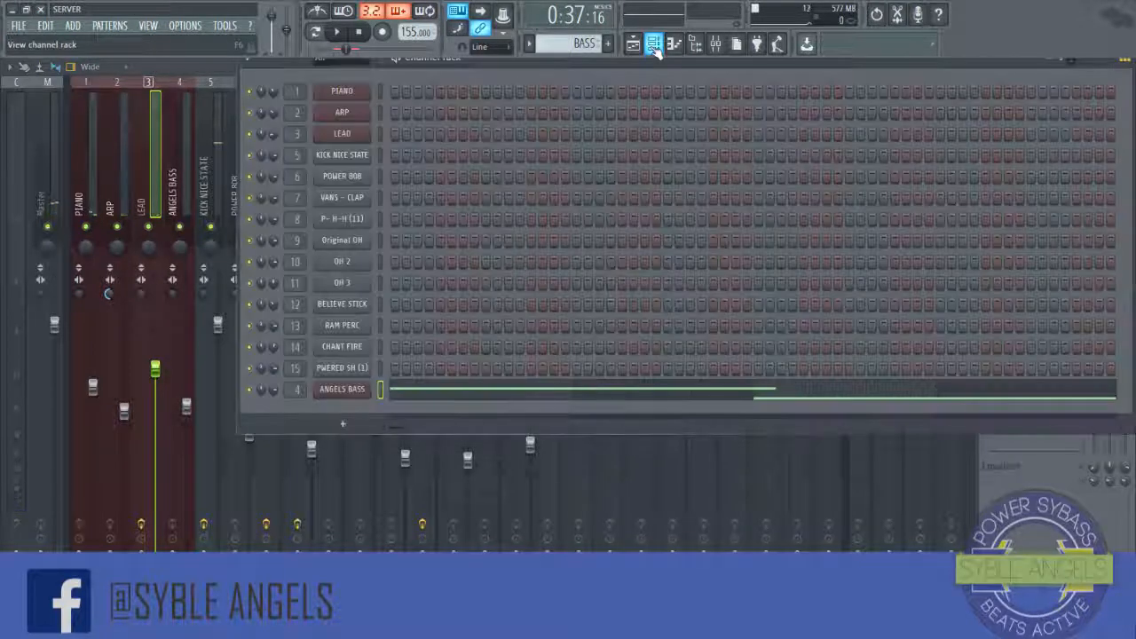
pyautogui.click(653, 45)
pyautogui.click(633, 44)
pyautogui.click(478, 108)
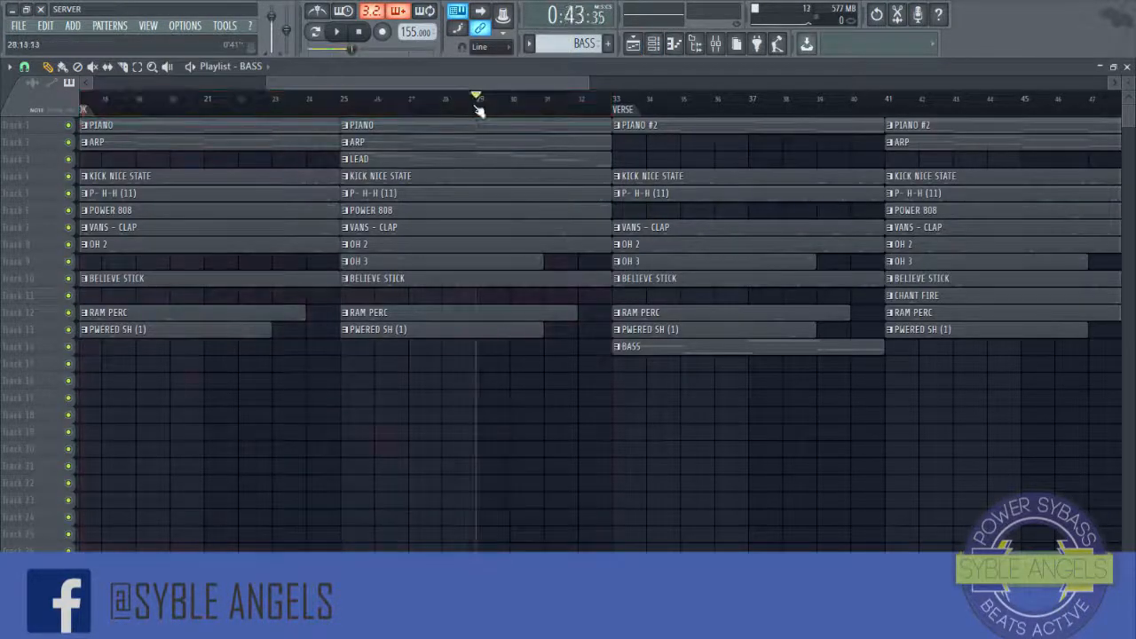
pyautogui.click(616, 101)
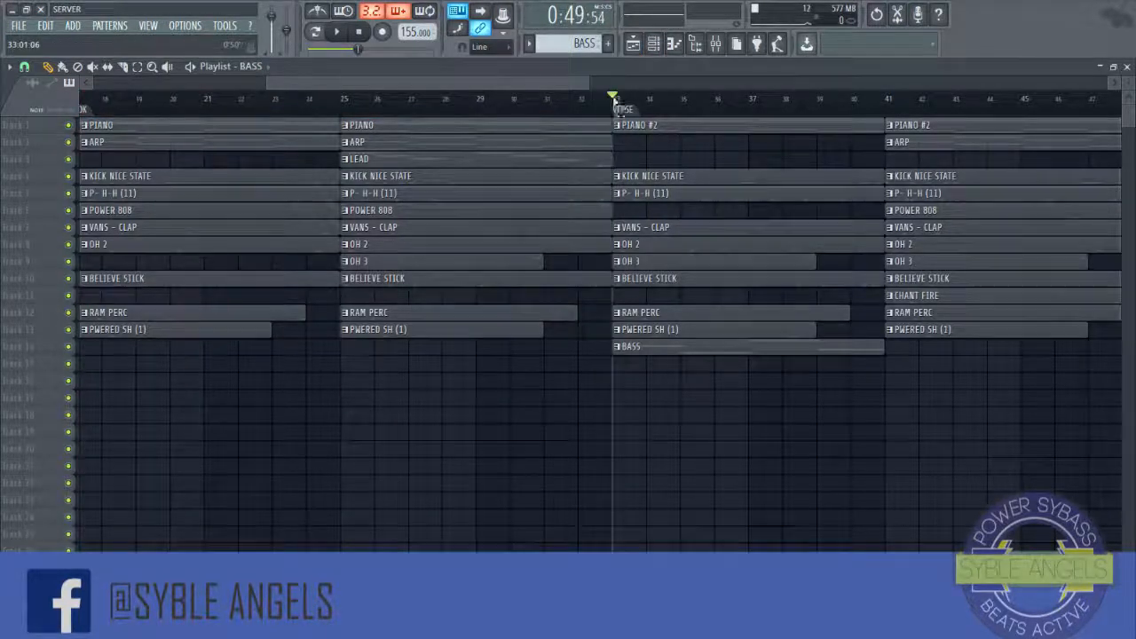
# Step: Open the mixer and raise the ANGELS BASS insert's fader slightly while previewing the beat
pyautogui.click(715, 44)
pyautogui.press('space')
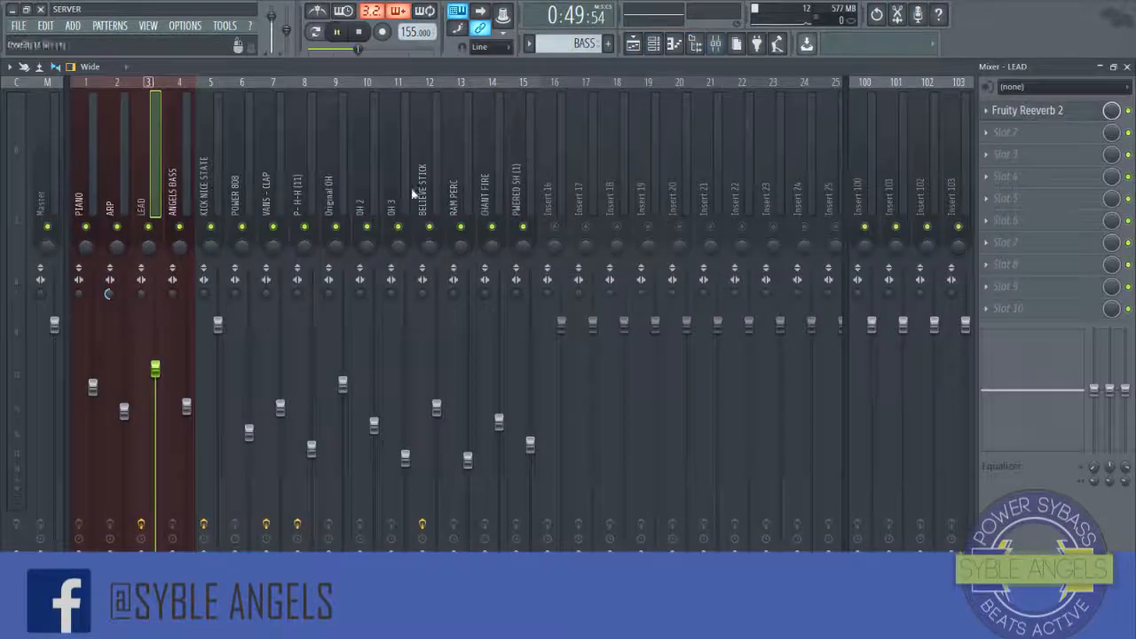
pyautogui.click(188, 206)
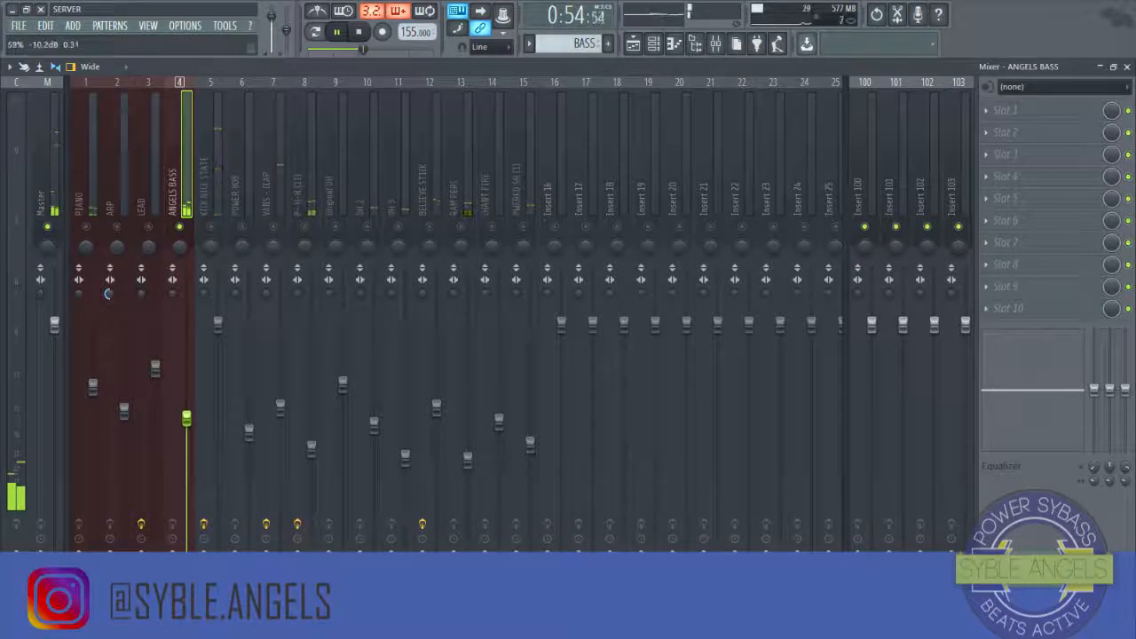
pyautogui.moveTo(187, 407); pyautogui.dragTo(186, 397)
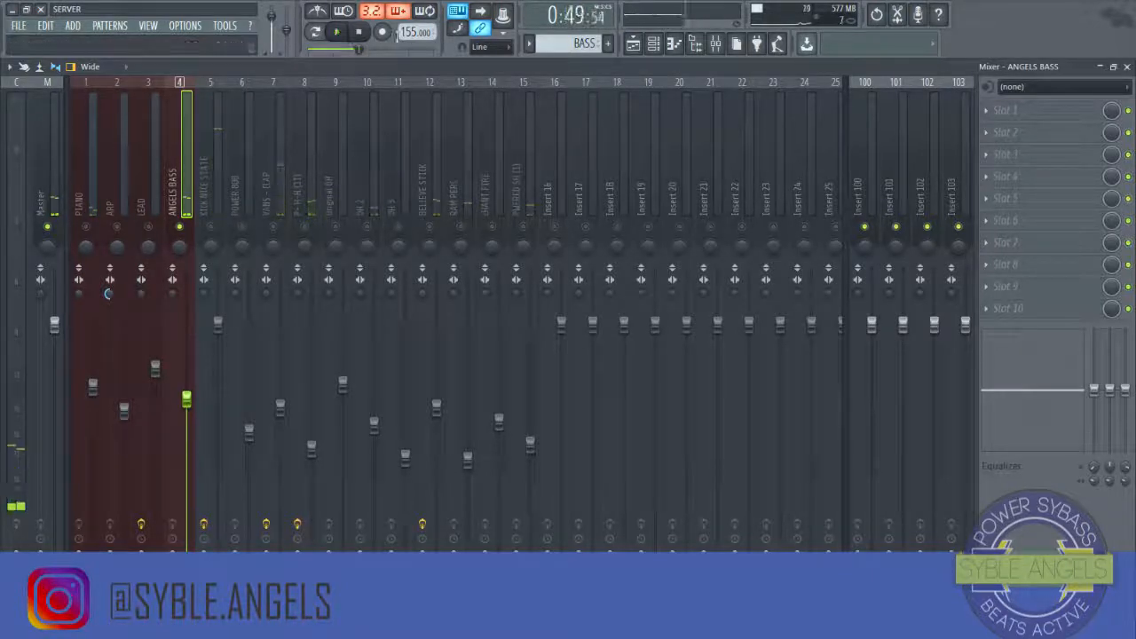
# Step: Open the ANGELS BASS channel's Xpand!2 instrument and listen to its sound during playback
pyautogui.press('F6')
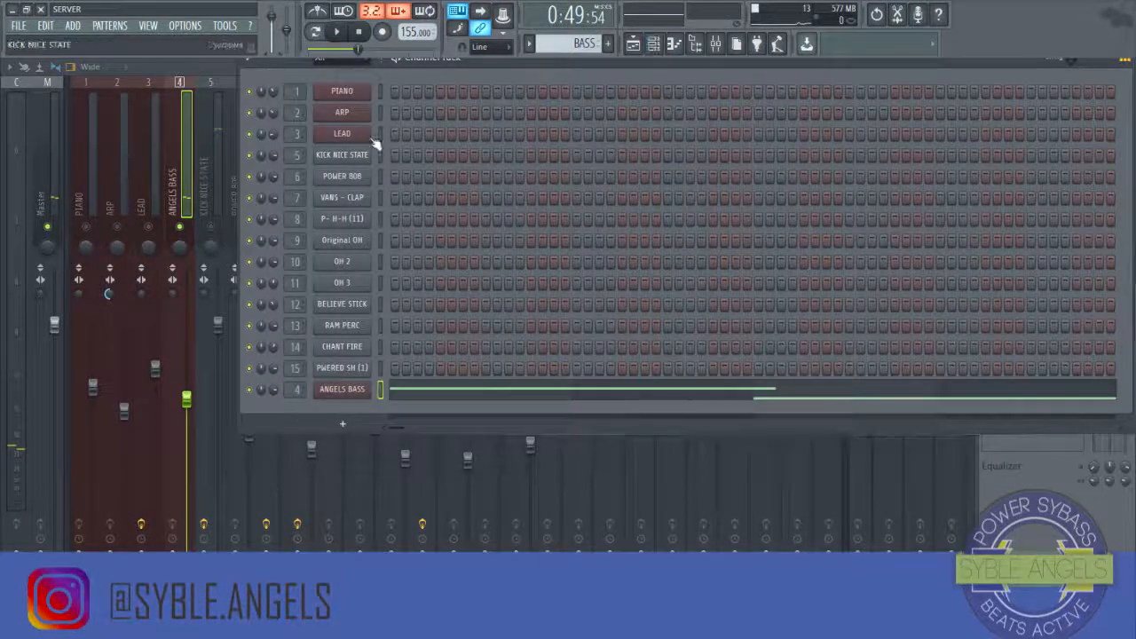
pyautogui.click(360, 393)
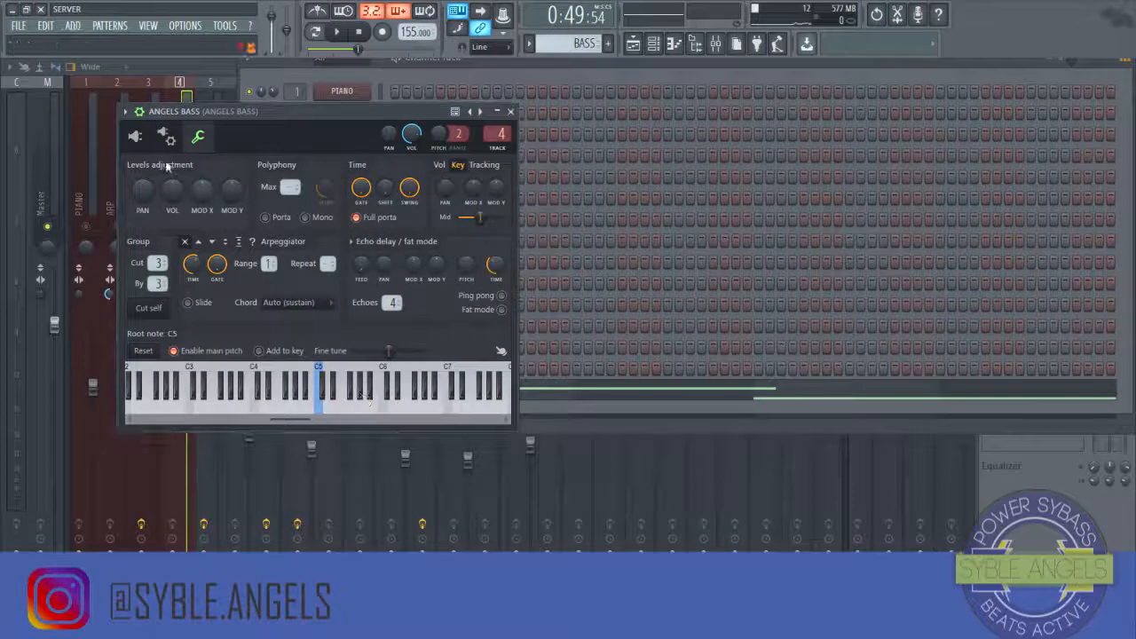
pyautogui.click(137, 137)
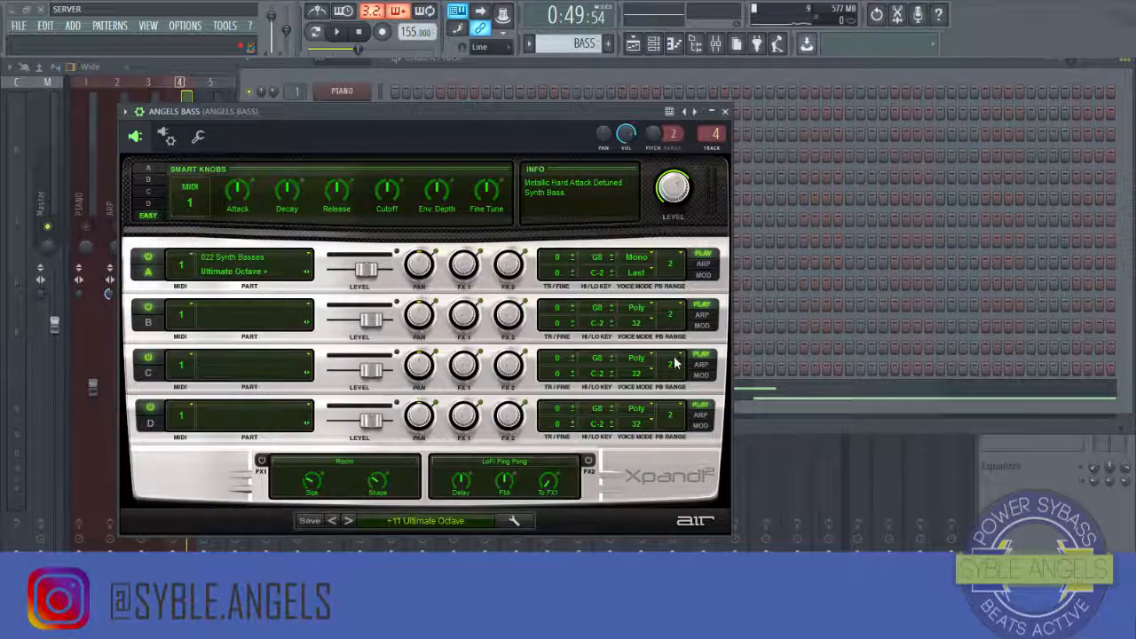
pyautogui.click(351, 31)
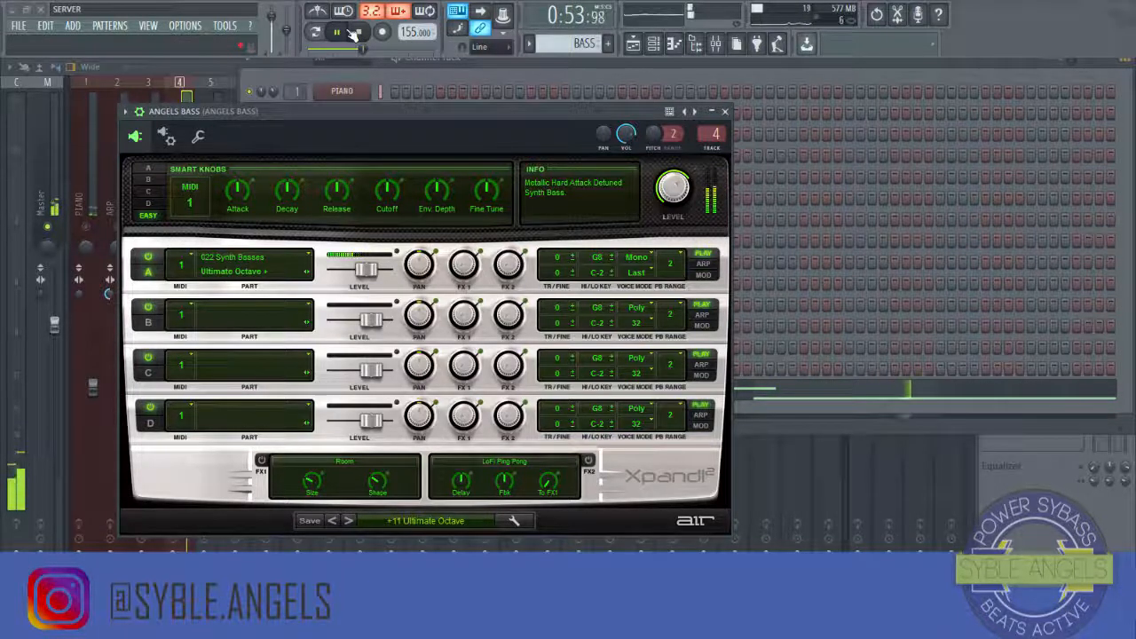
pyautogui.click(725, 111)
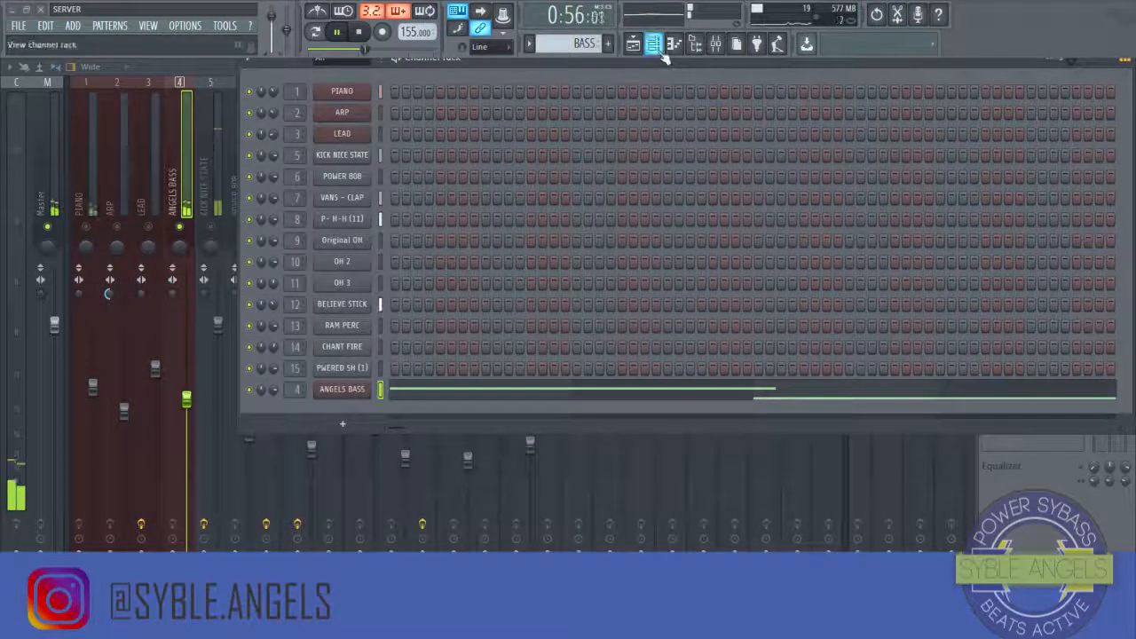
# Step: Open the ANGELS BASS pattern in the piano roll to review its notes, then close it
pyautogui.click(597, 392)
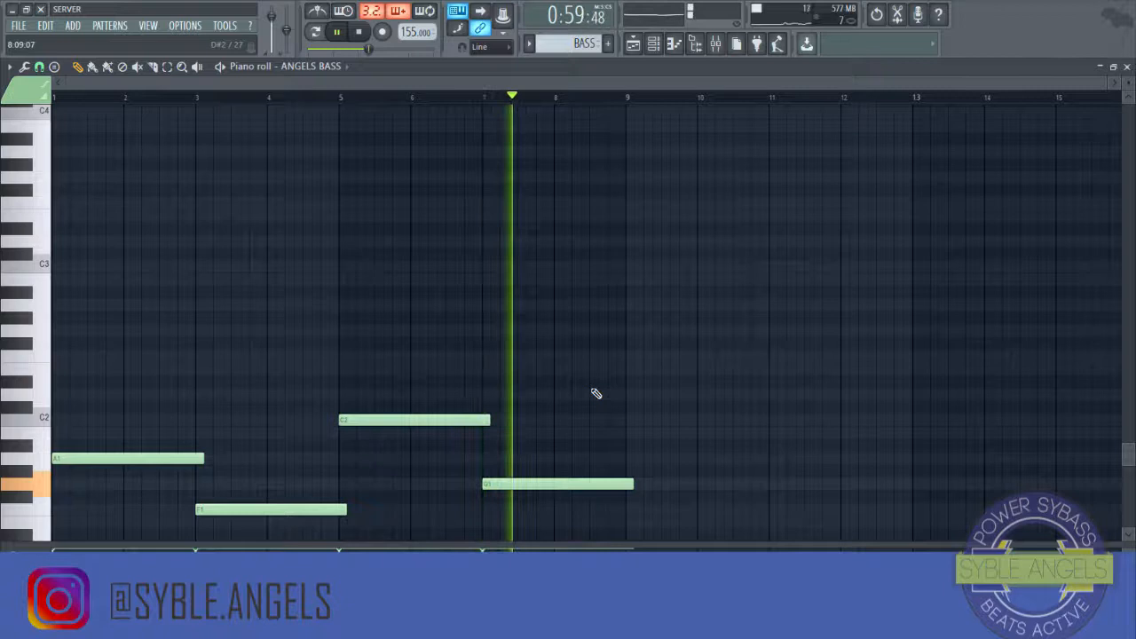
pyautogui.hotkey('ctrl', 'Up')
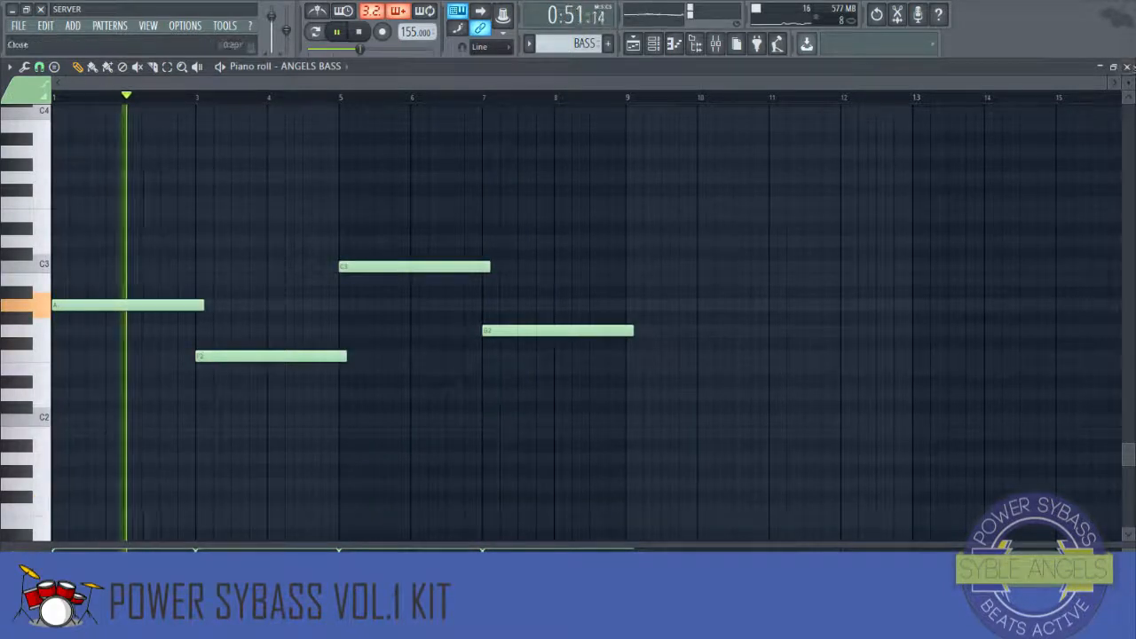
pyautogui.click(1127, 67)
pyautogui.press('space')
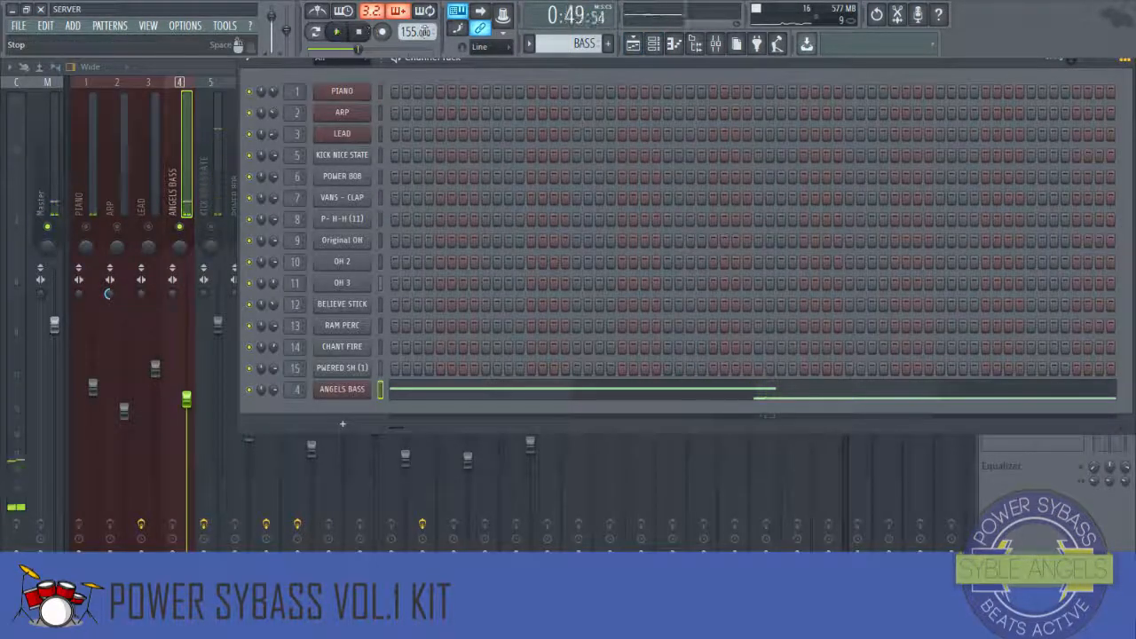
# Step: Load the Big Bottoms preset into the RBass Stereo effect on the ANGELS BASS insert
pyautogui.click(716, 45)
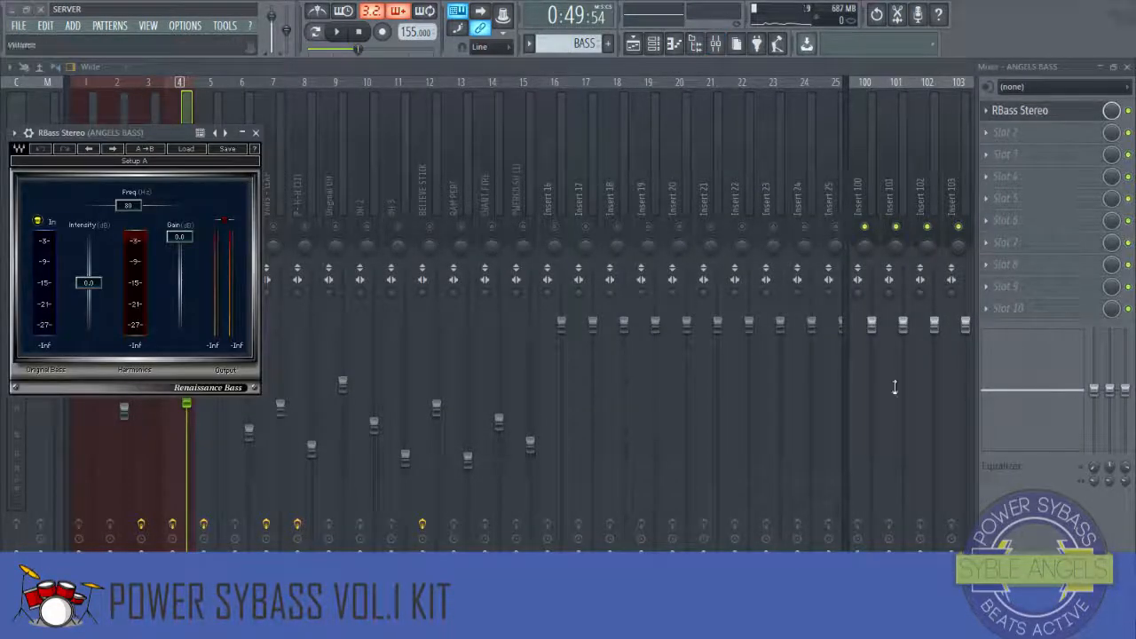
pyautogui.moveTo(167, 140); pyautogui.dragTo(511, 163)
pyautogui.click(671, 175)
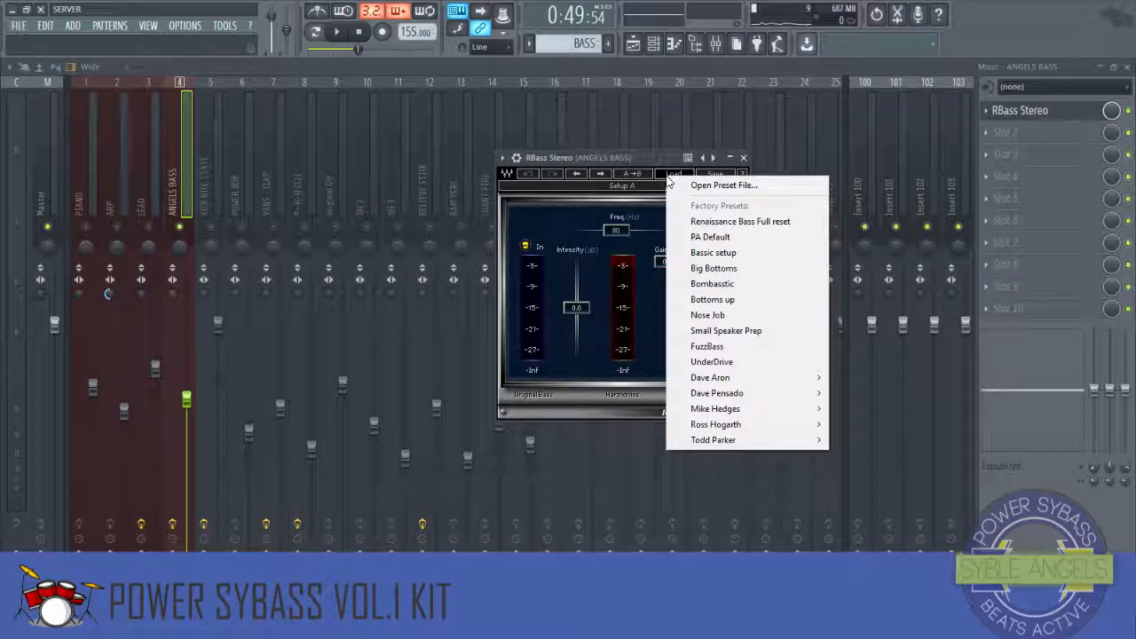
pyautogui.click(715, 268)
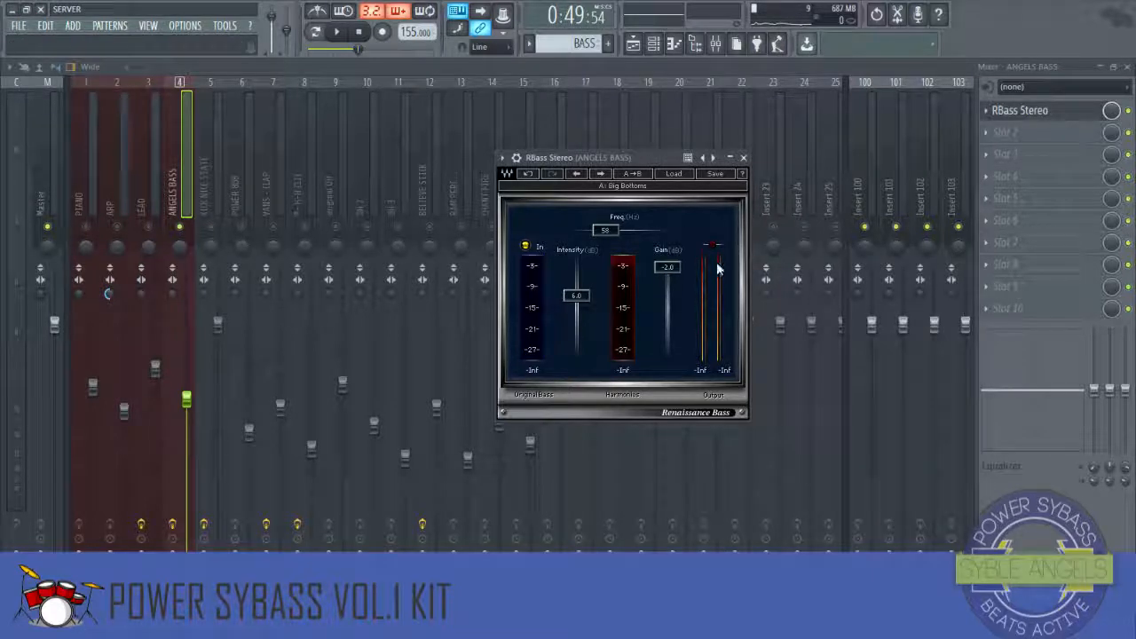
pyautogui.click(744, 158)
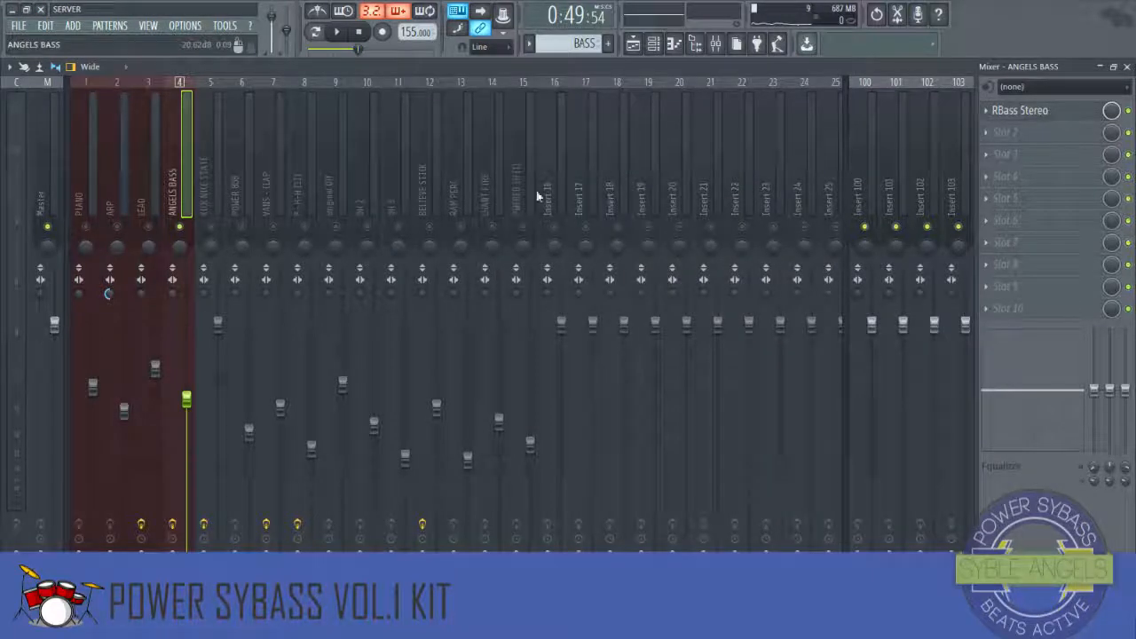
# Step: Add Fruity Limiter to the ANGELS BASS insert's second slot and lower its ceiling to -12.0 dB while previewing
pyautogui.press('space')
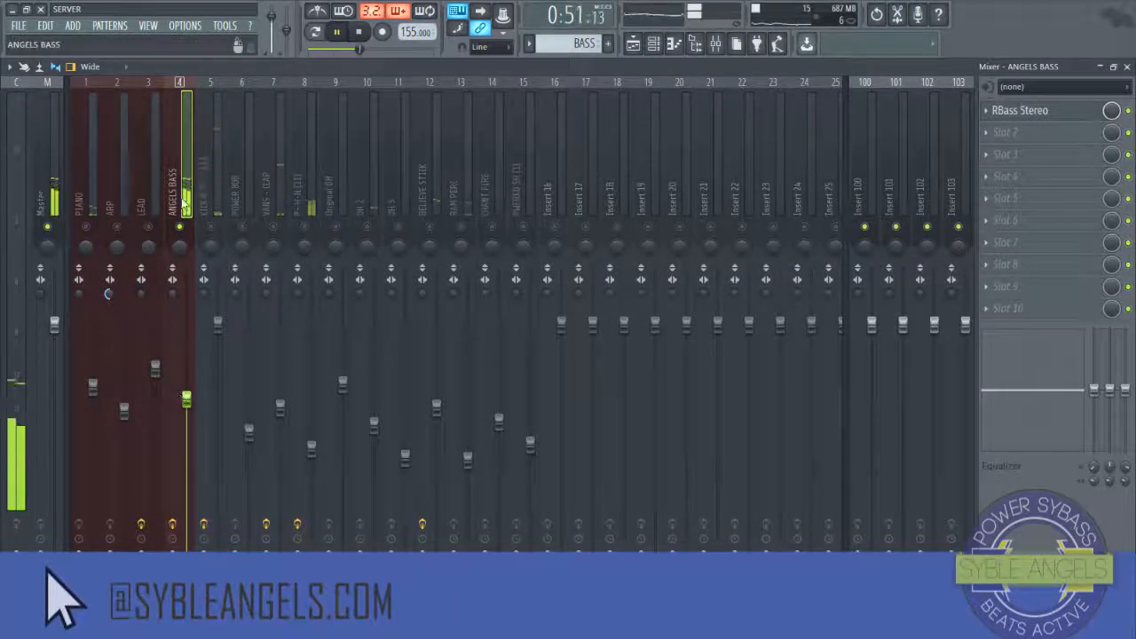
pyautogui.press('space')
pyautogui.click(998, 134)
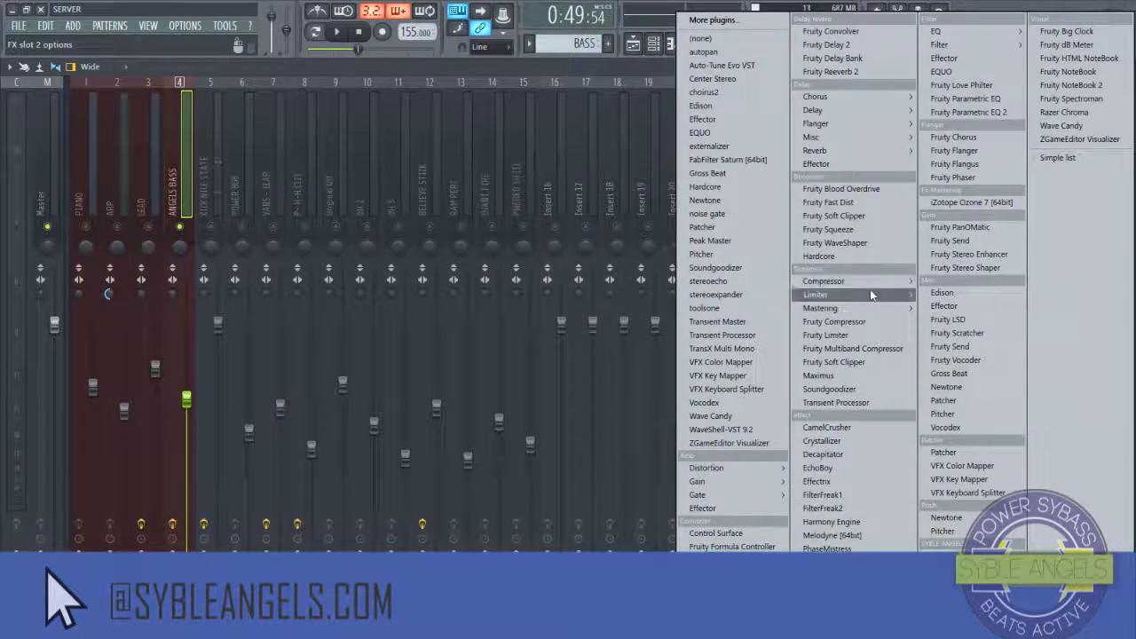
pyautogui.moveTo(892, 295)
pyautogui.click(987, 299)
pyautogui.press('space')
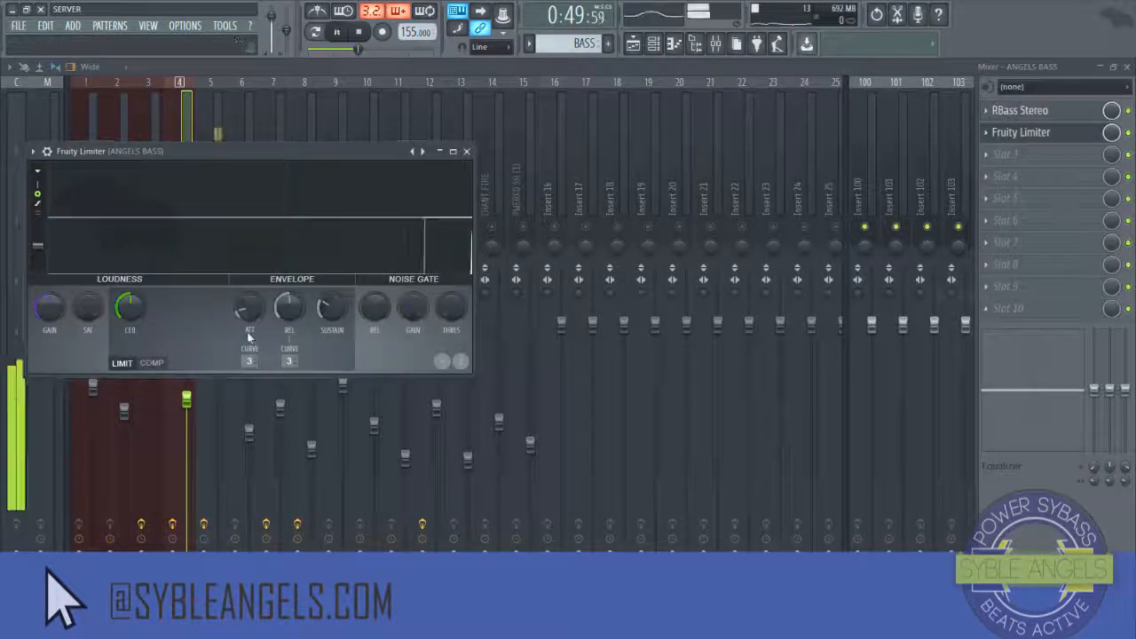
pyautogui.moveTo(132, 304); pyautogui.dragTo(125, 328)
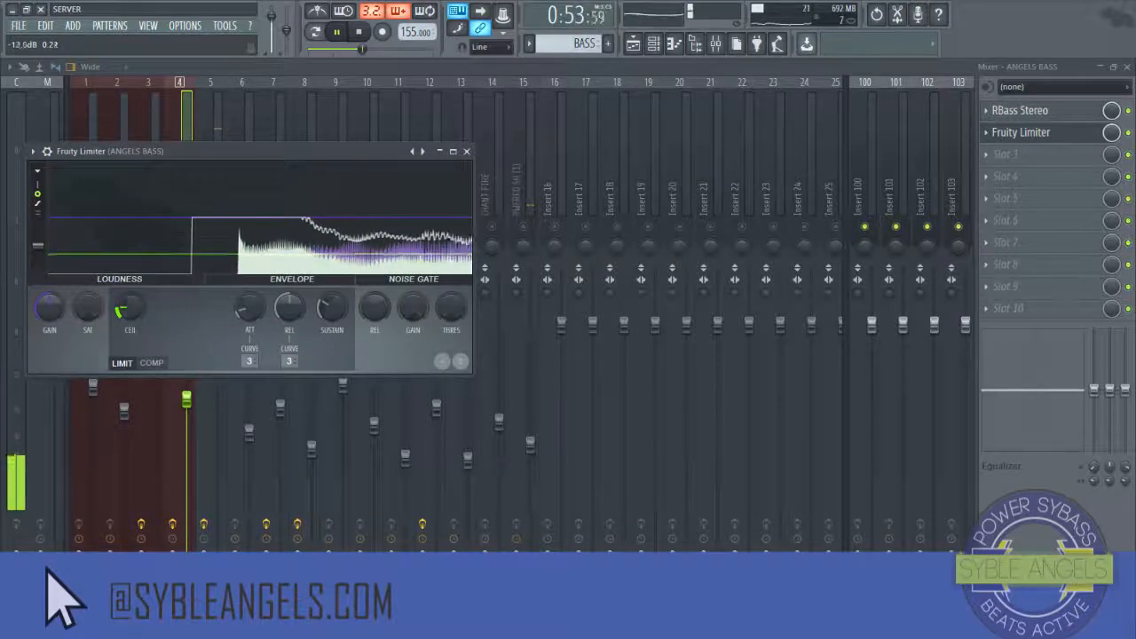
pyautogui.click(465, 151)
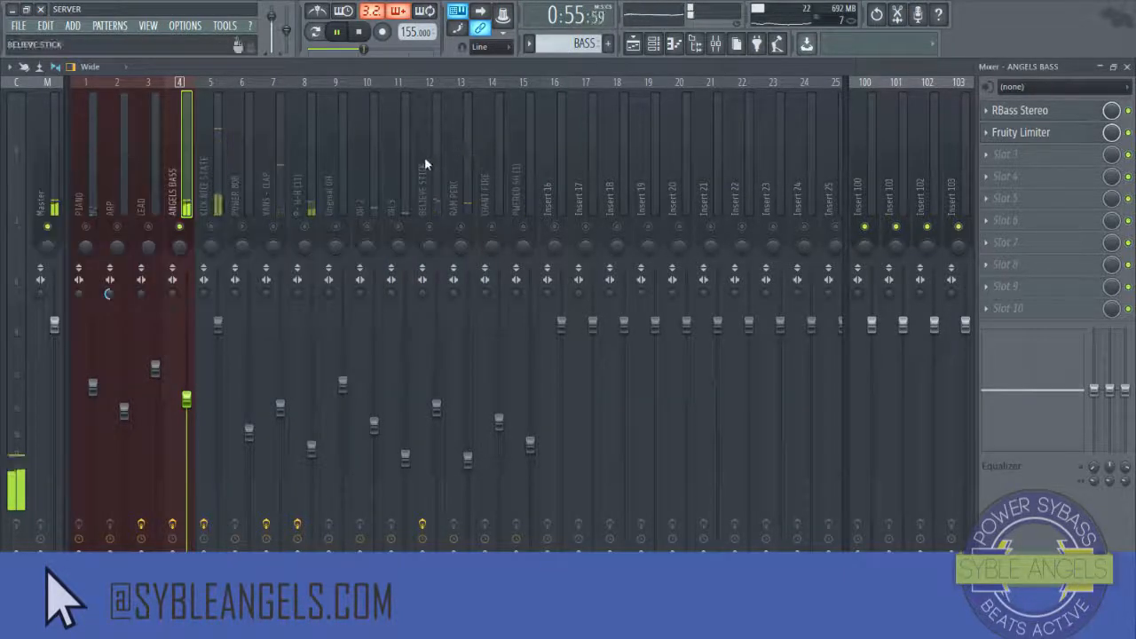
# Step: Select the KICK NICE STATE, POWER 808 and ANGELS BASS inserts in turn to inspect them
pyautogui.press('space')
pyautogui.click(213, 191)
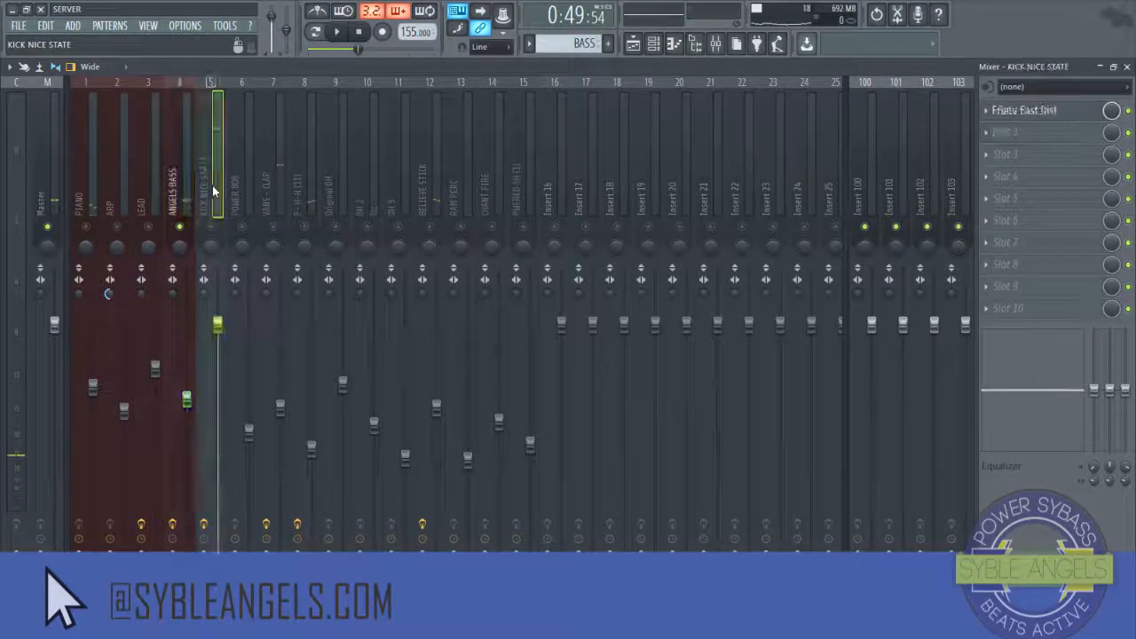
pyautogui.click(213, 222)
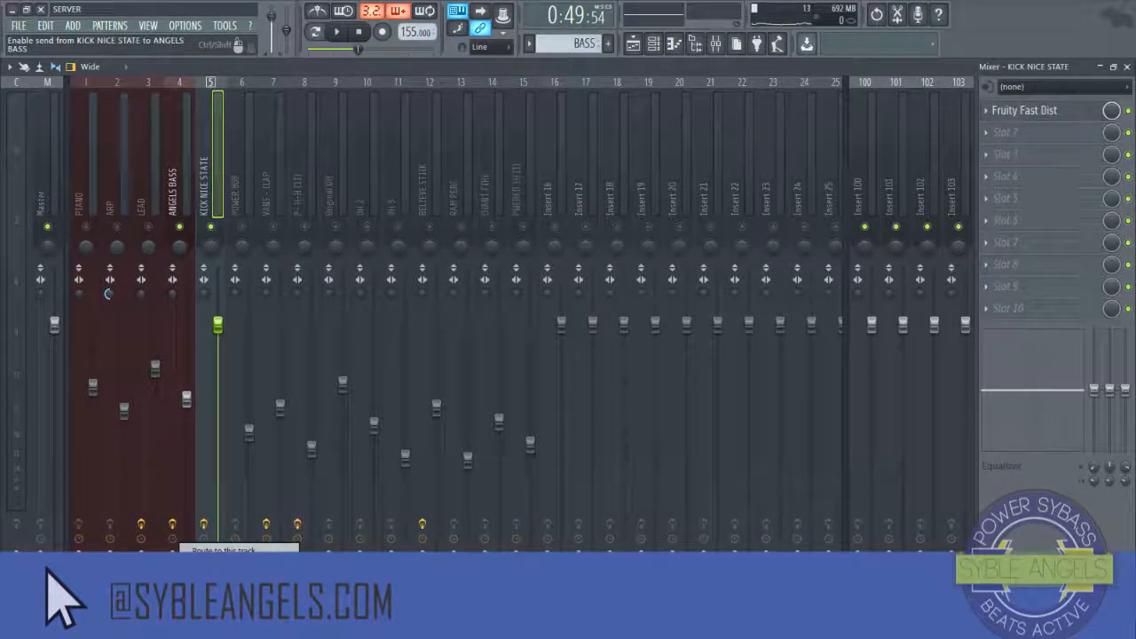
pyautogui.click(236, 190)
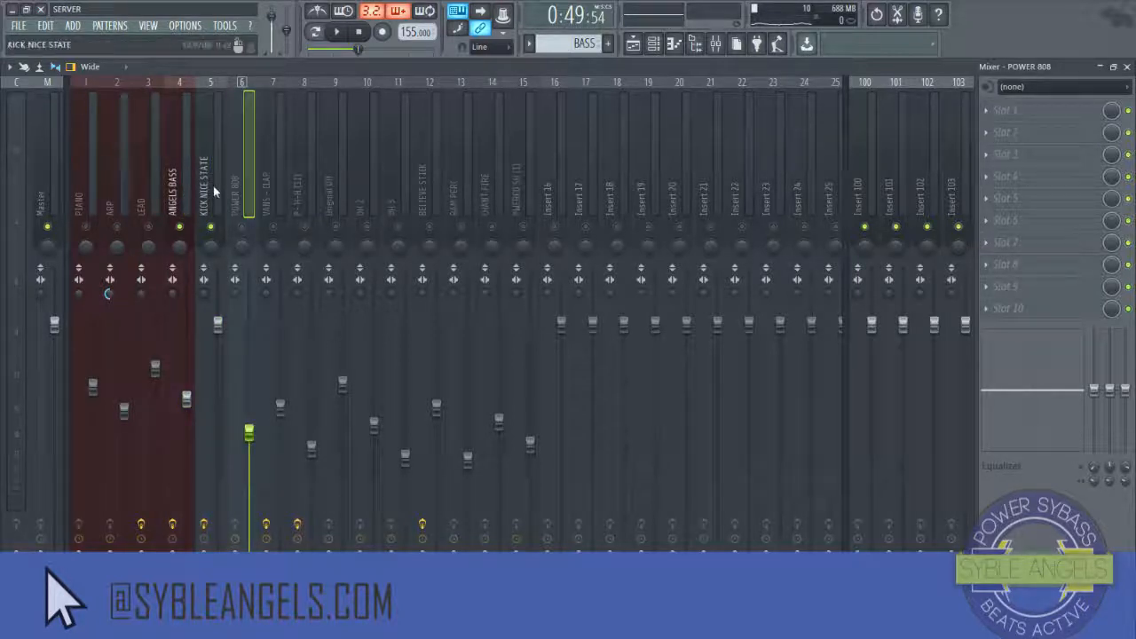
pyautogui.click(177, 203)
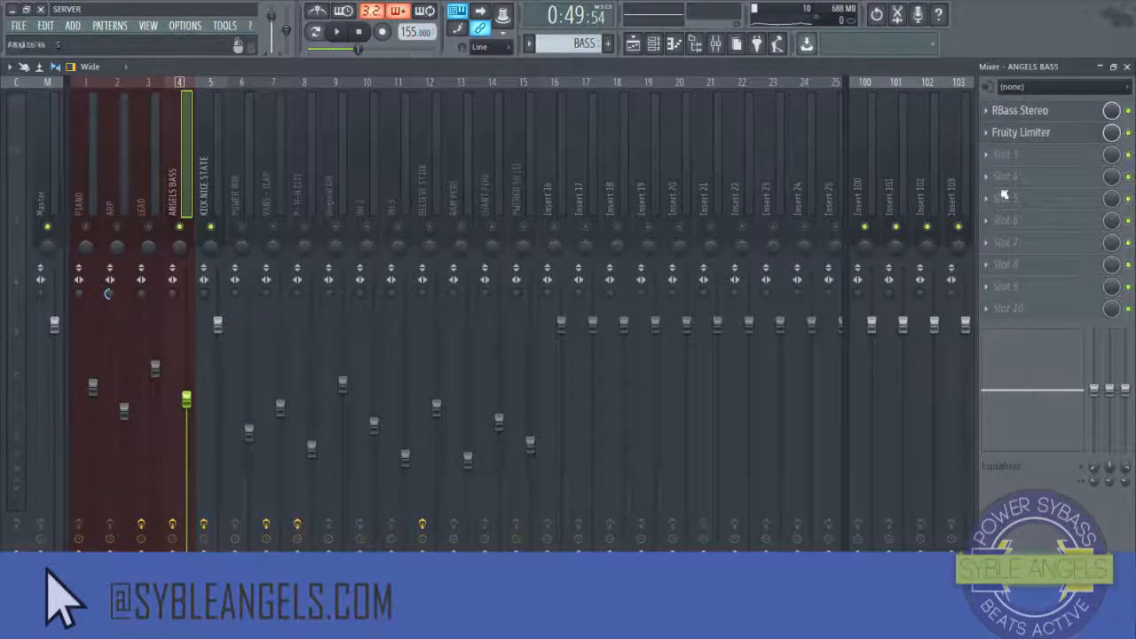
# Step: Switch the ANGELS BASS Fruity Limiter to compressor mode with KICK NICE STATE as its sidechain input
pyautogui.click(1035, 138)
pyautogui.moveTo(280, 156); pyautogui.dragTo(518, 140)
pyautogui.rightClick(199, 229)
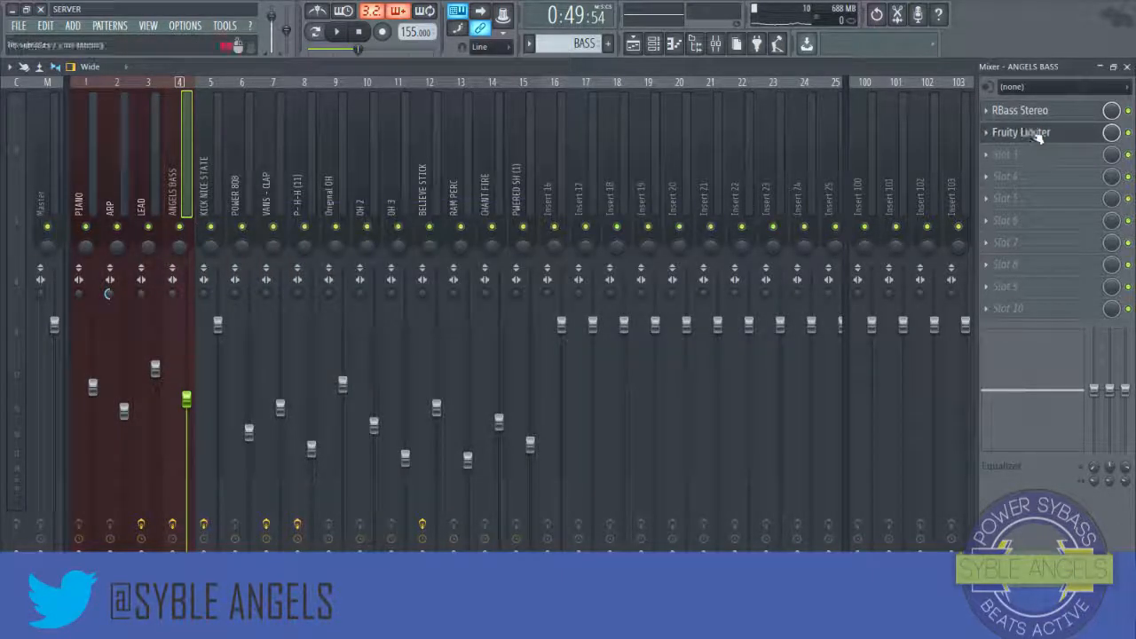
pyautogui.click(1003, 133)
pyautogui.moveTo(295, 147); pyautogui.dragTo(337, 180)
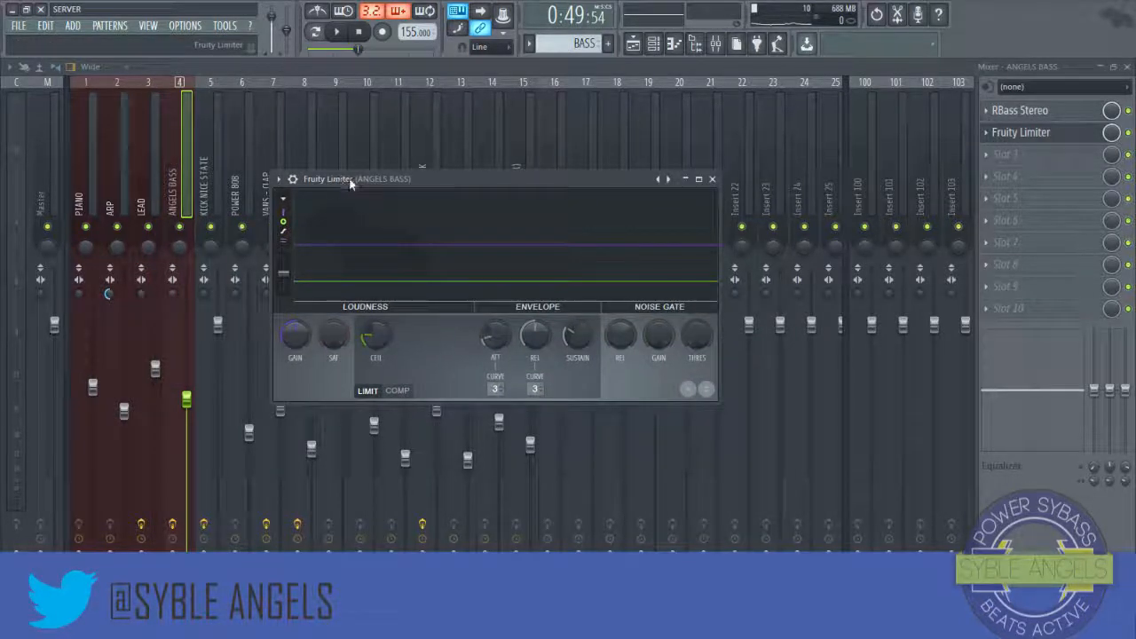
pyautogui.press('space')
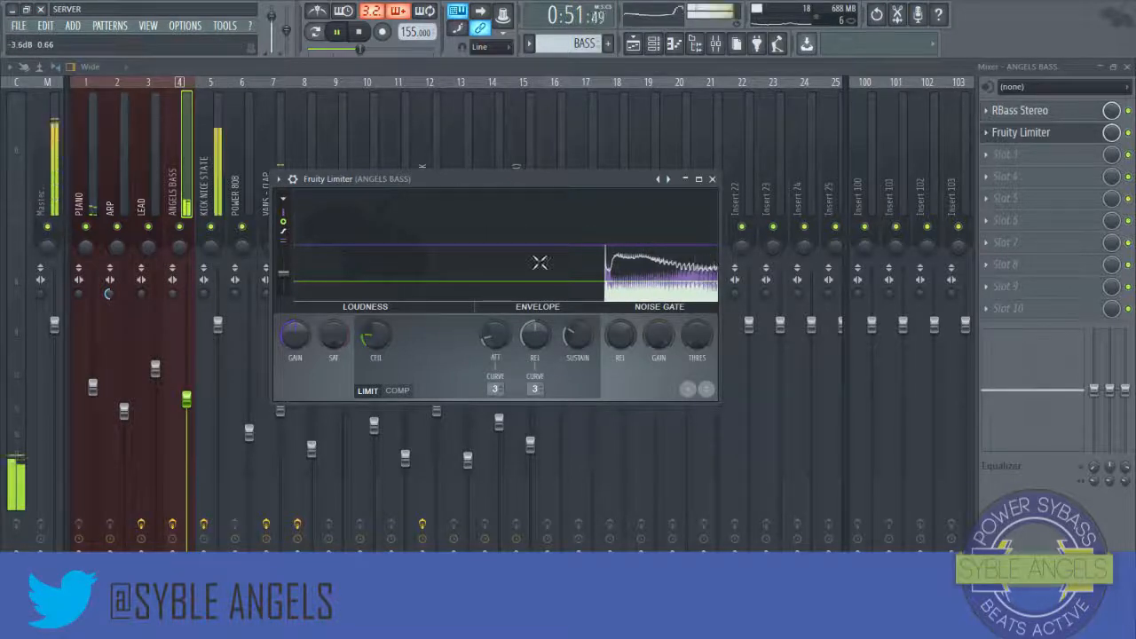
pyautogui.press('space')
pyautogui.click(398, 390)
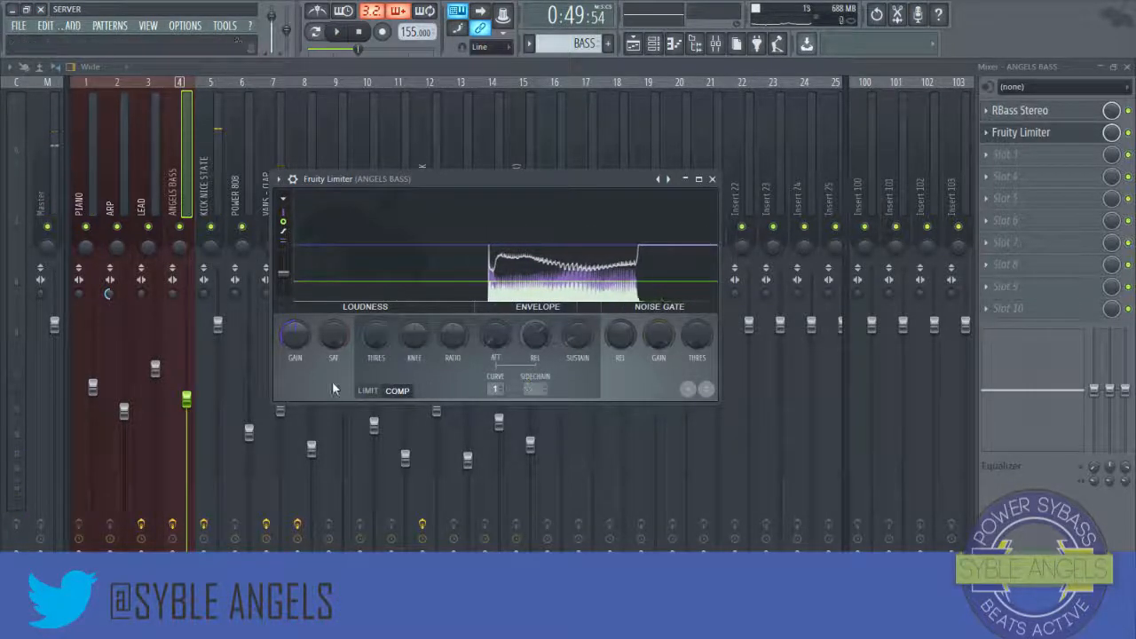
pyautogui.click(536, 389)
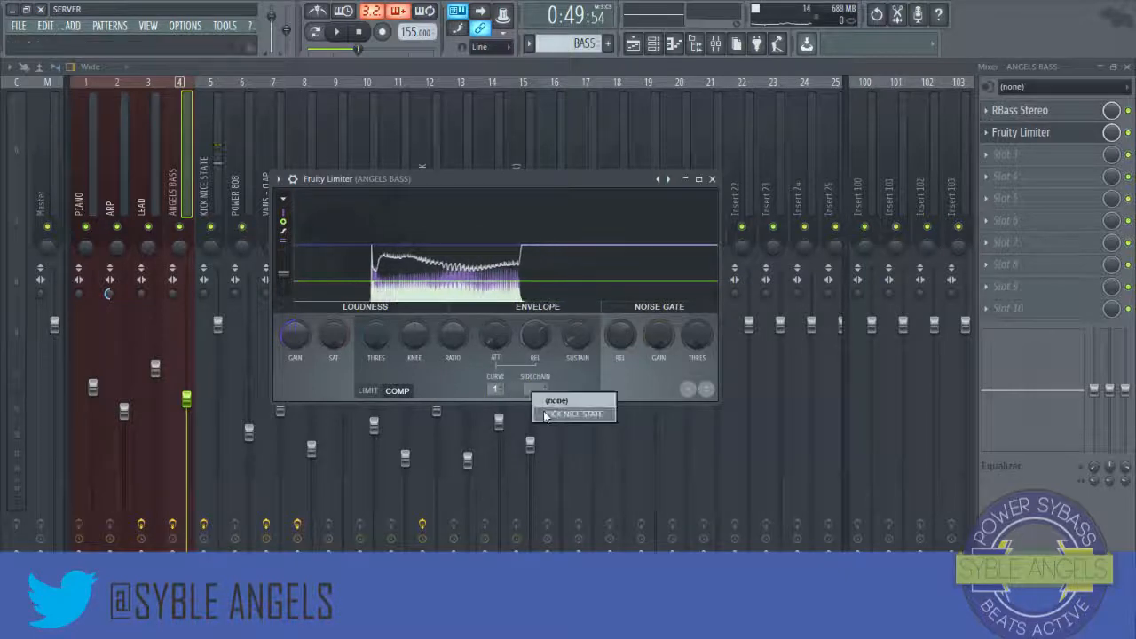
pyautogui.click(547, 415)
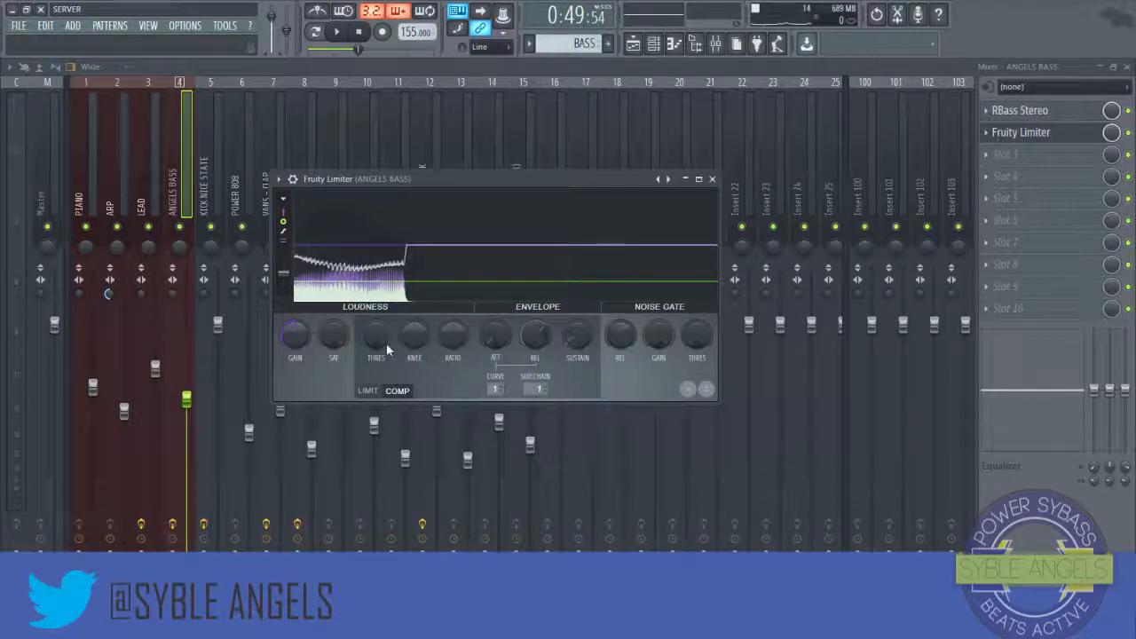
# Step: Lower the compressor's threshold and set its release to about 83 ms while previewing the beat
pyautogui.moveTo(387, 343); pyautogui.dragTo(386, 447)
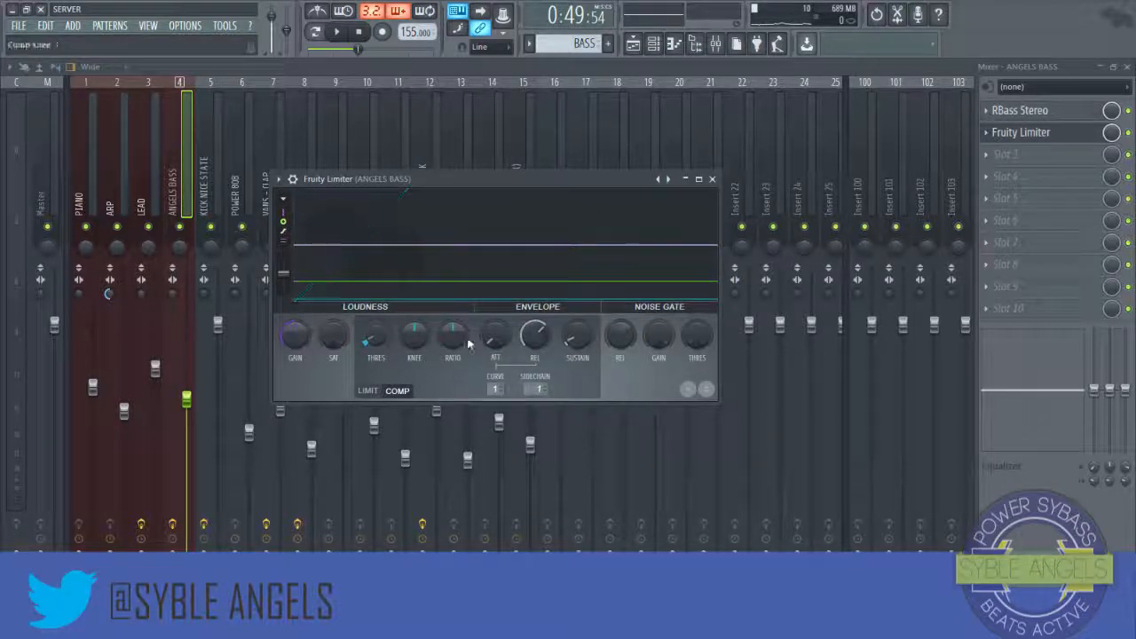
pyautogui.press('space')
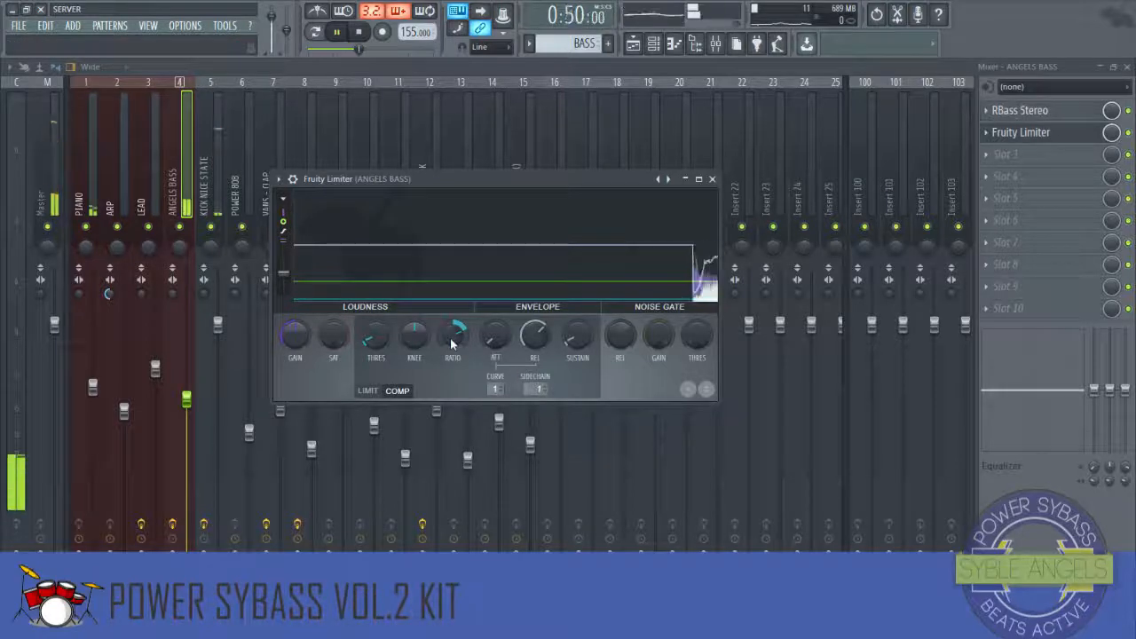
pyautogui.press('space')
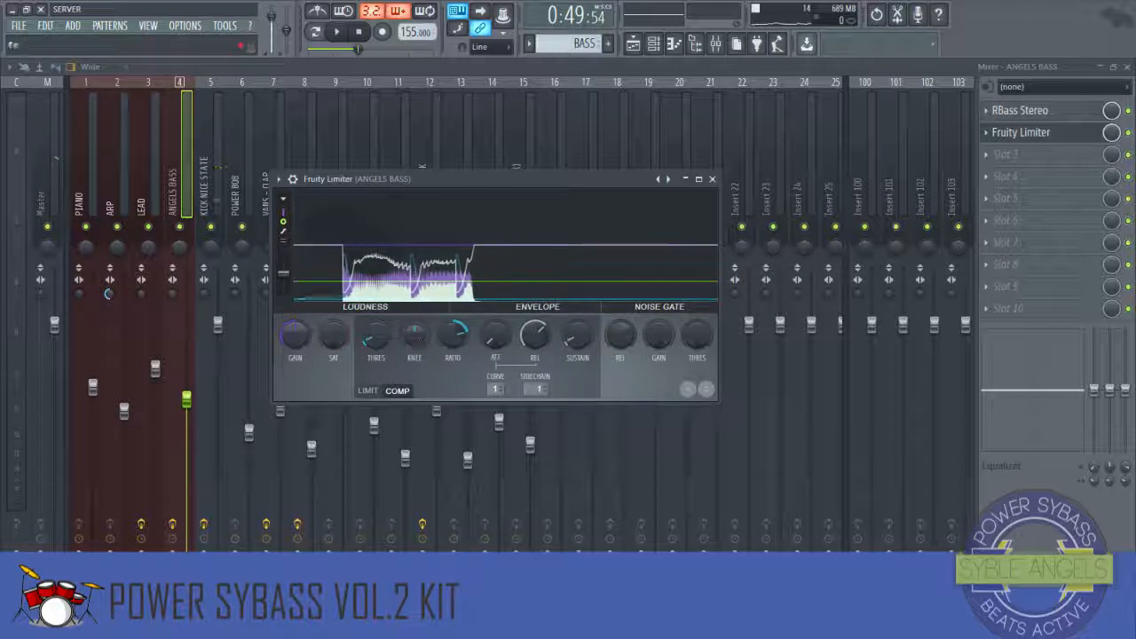
pyautogui.press('space')
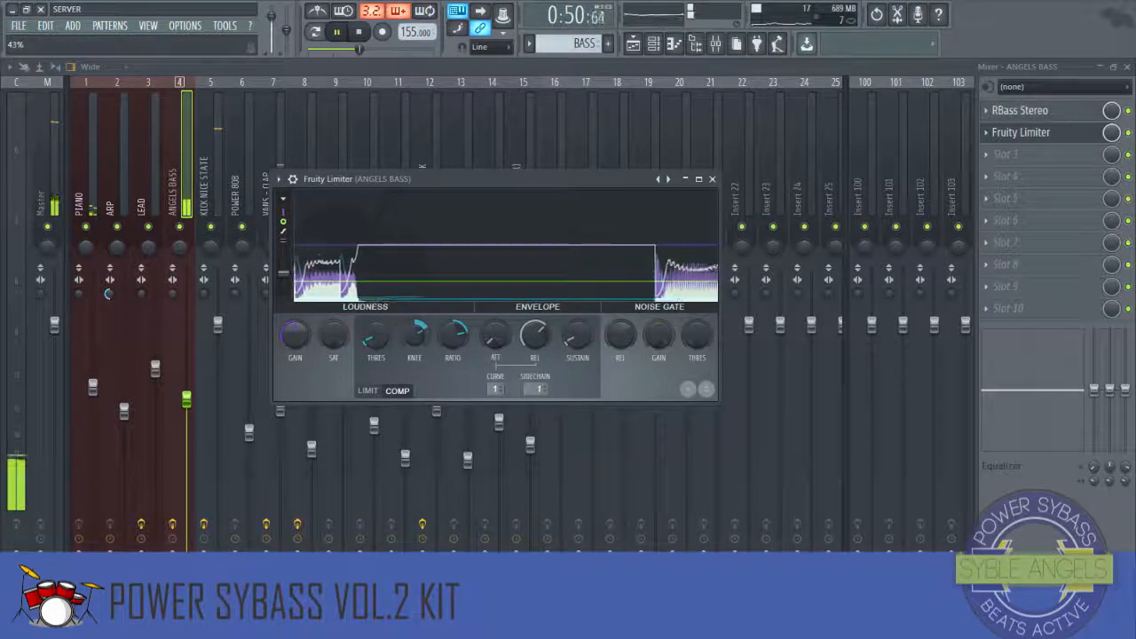
pyautogui.press('space')
pyautogui.moveTo(537, 337); pyautogui.dragTo(538, 327)
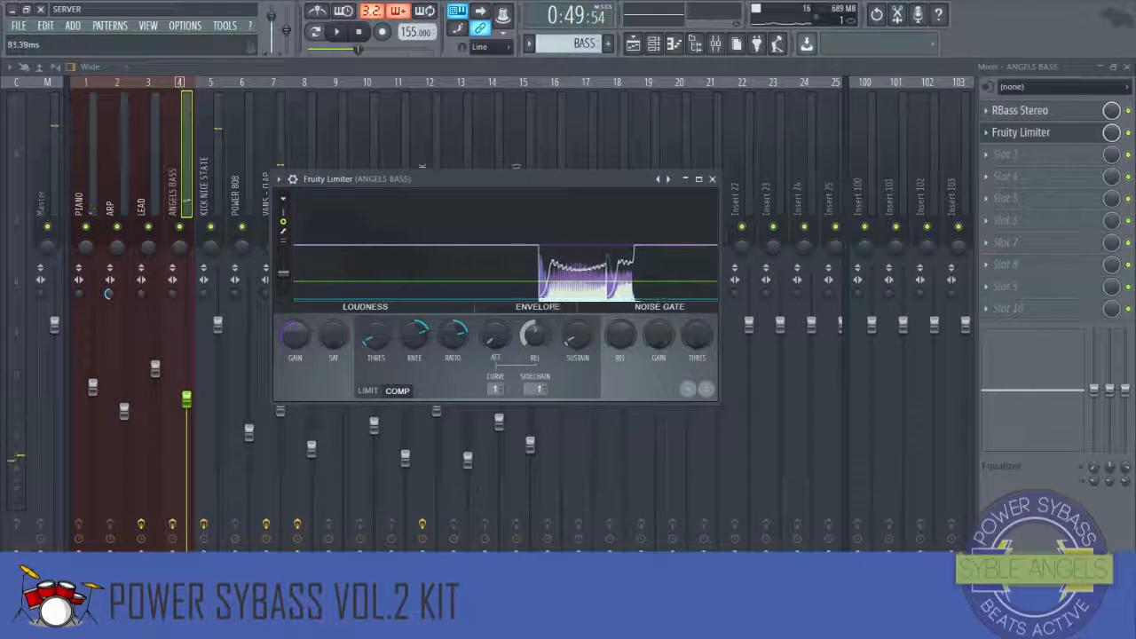
# Step: Lower the ANGELS BASS compressor's release further while previewing the beat, then close the limiter window
pyautogui.press('space')
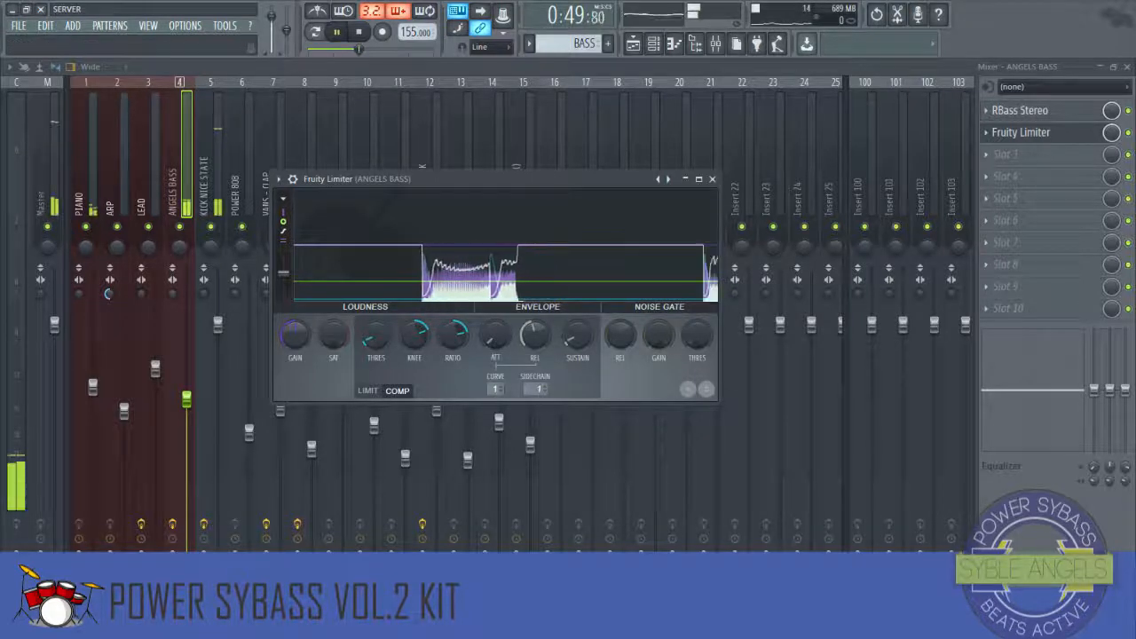
pyautogui.moveTo(539, 341); pyautogui.dragTo(539, 360)
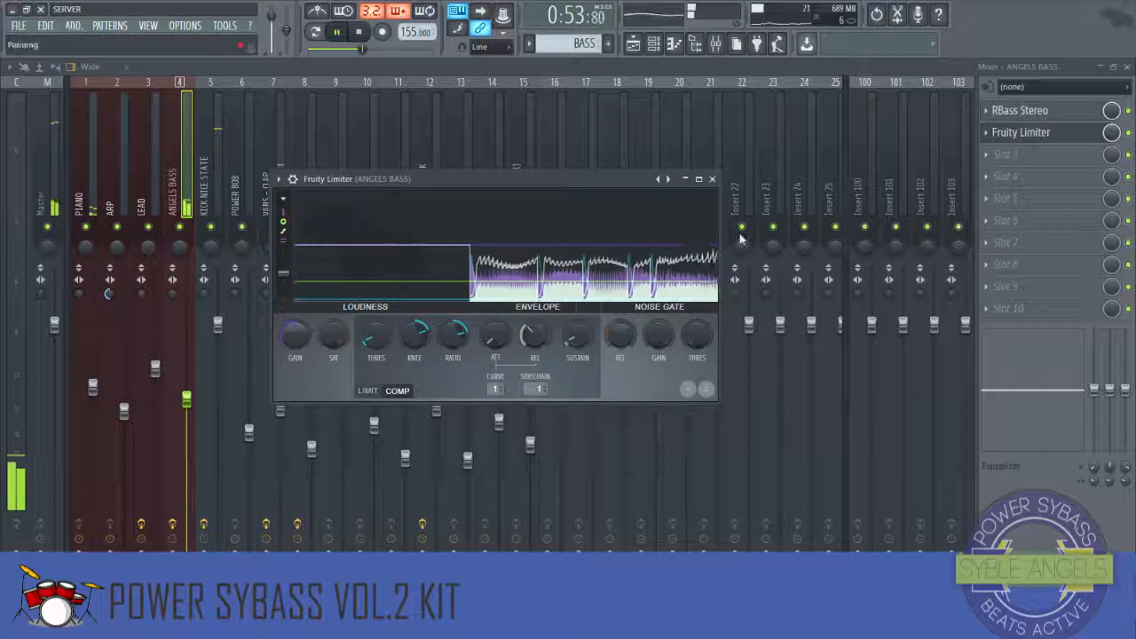
pyautogui.press('space')
pyautogui.click(719, 182)
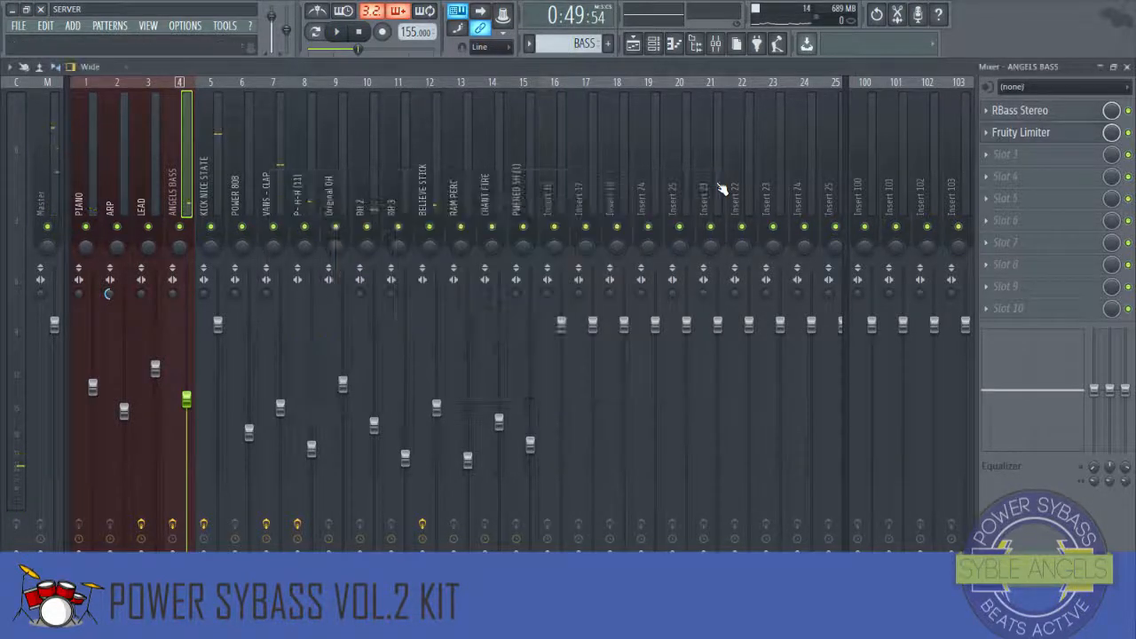
# Step: Add Fruity Limiter to the POWER 808 insert's tenth effect slot and move its window aside
pyautogui.click(303, 181)
pyautogui.click(242, 176)
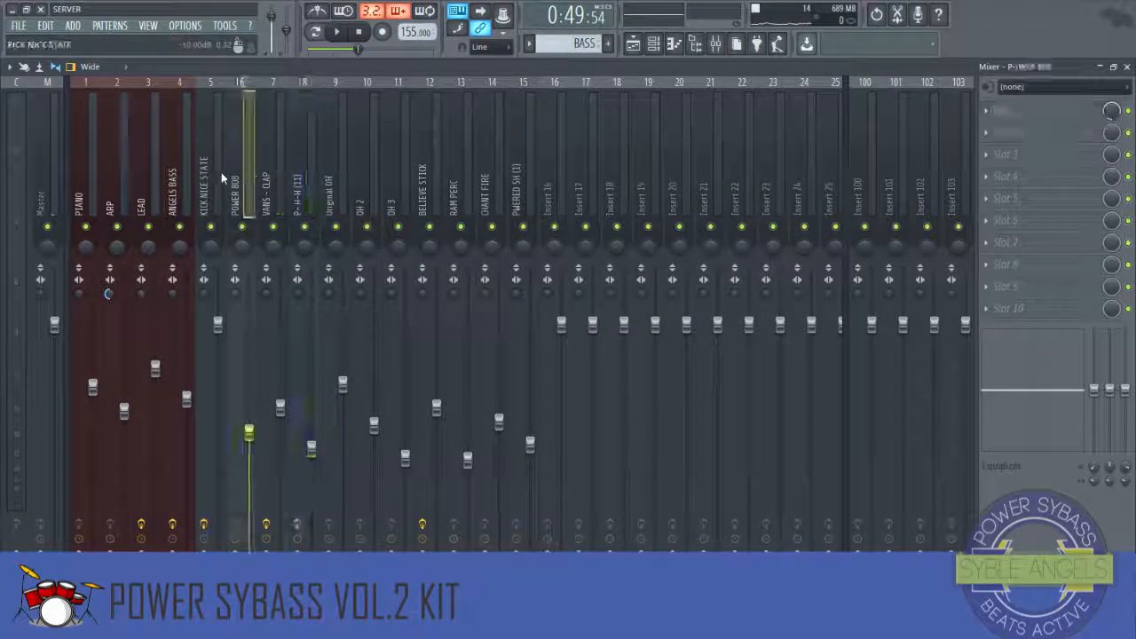
pyautogui.click(988, 306)
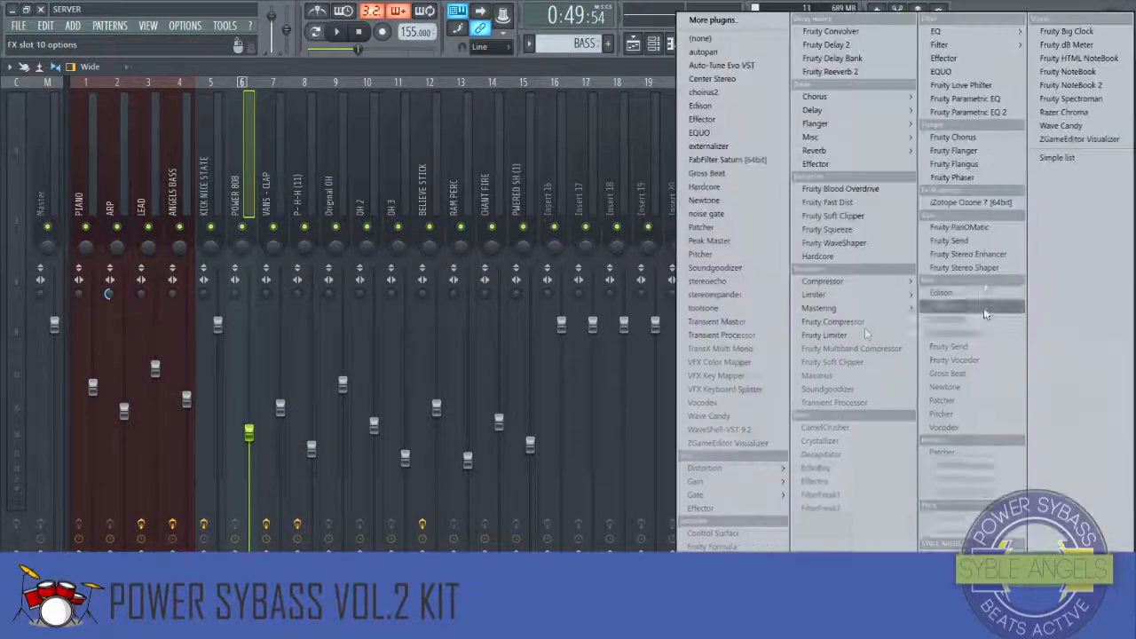
pyautogui.moveTo(865, 293)
pyautogui.click(955, 295)
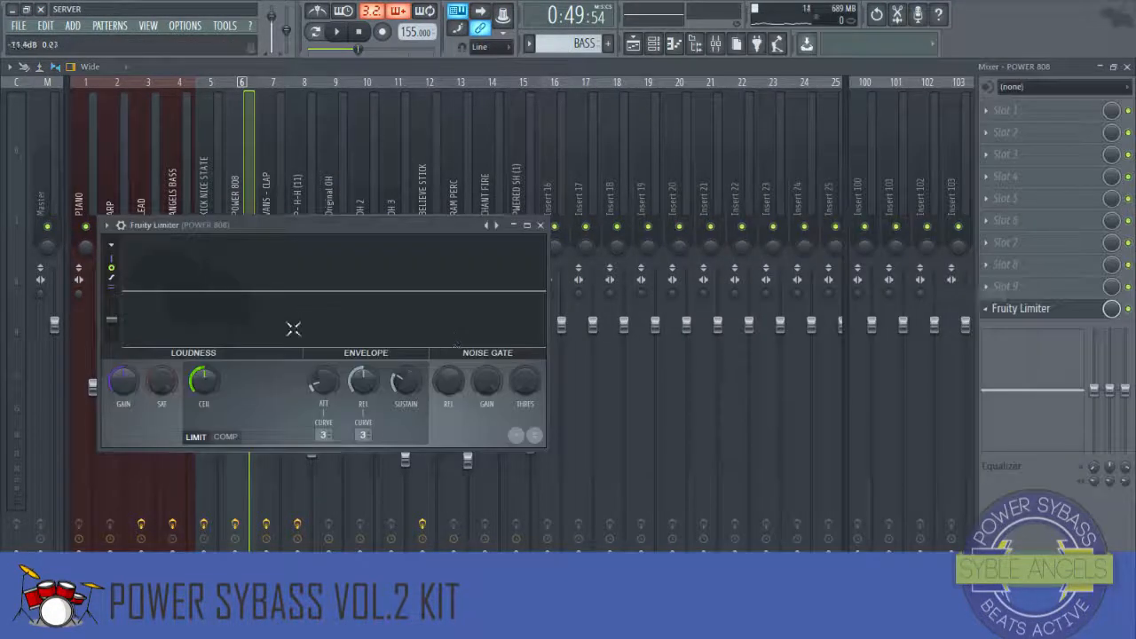
pyautogui.moveTo(496, 227); pyautogui.dragTo(863, 183)
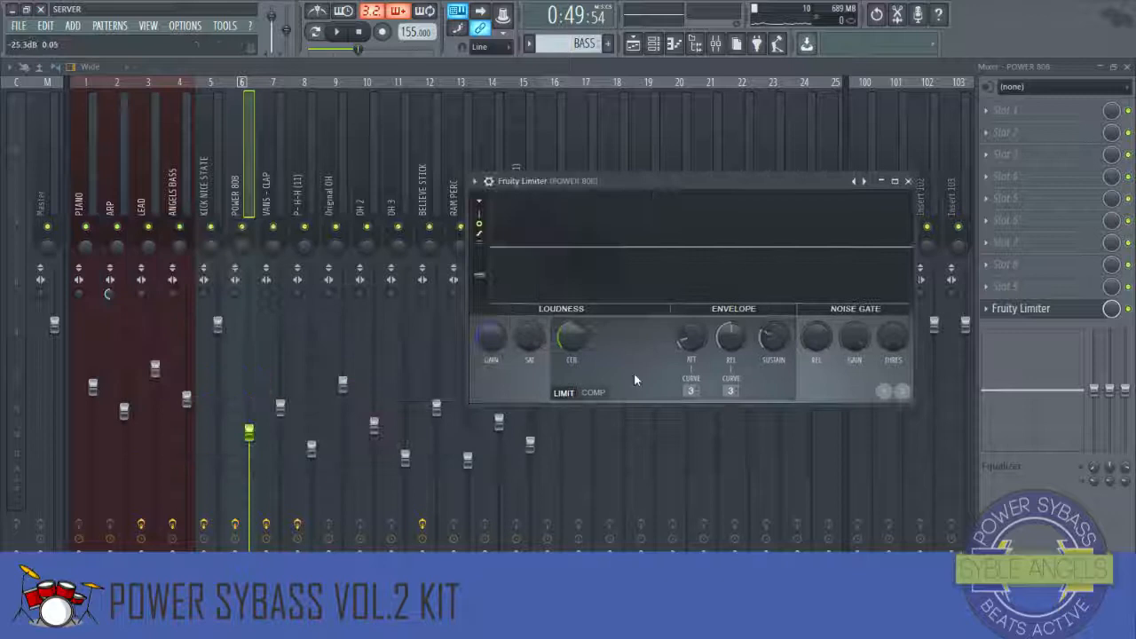
# Step: Switch the POWER 808 limiter to compressor mode, lower its threshold and raise its ratio
pyautogui.click(593, 392)
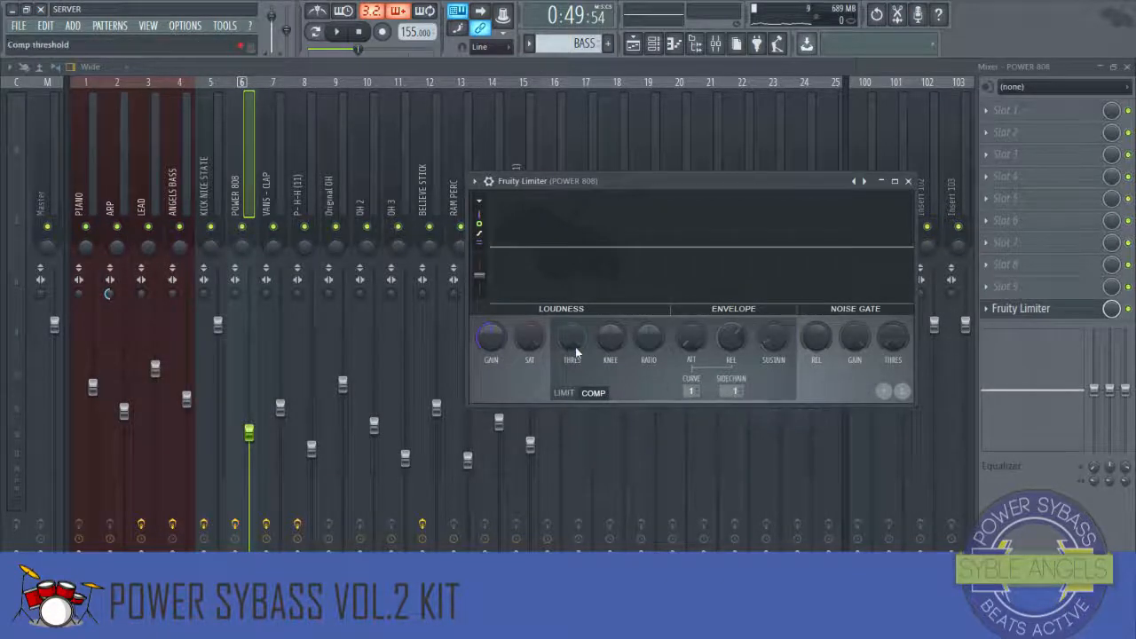
pyautogui.moveTo(571, 340); pyautogui.dragTo(571, 380)
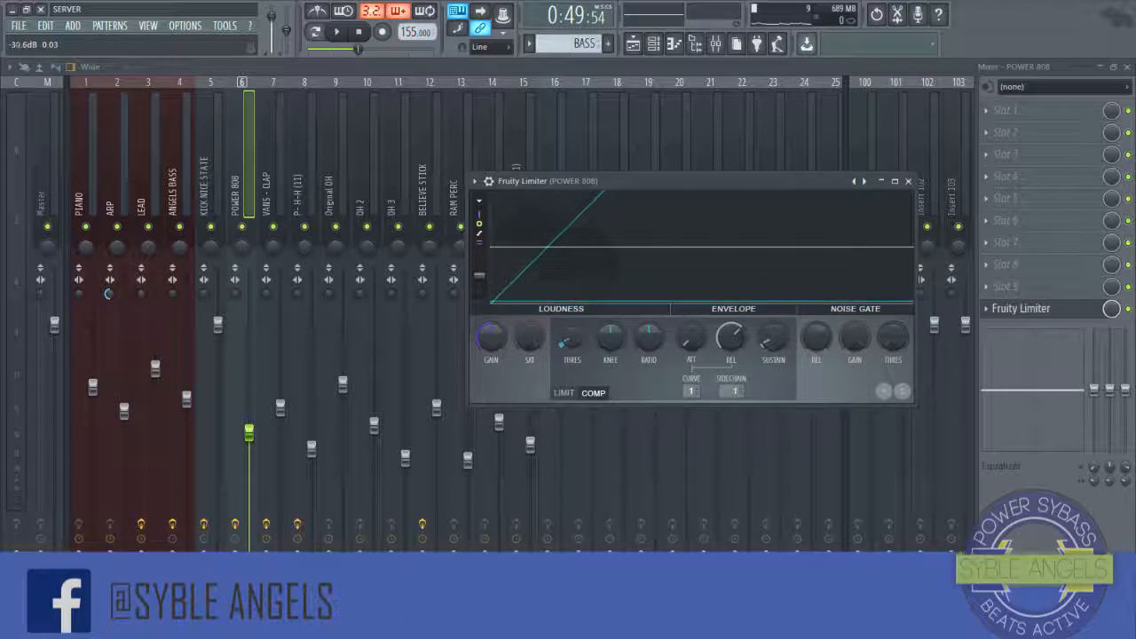
pyautogui.moveTo(646, 347); pyautogui.dragTo(646, 333)
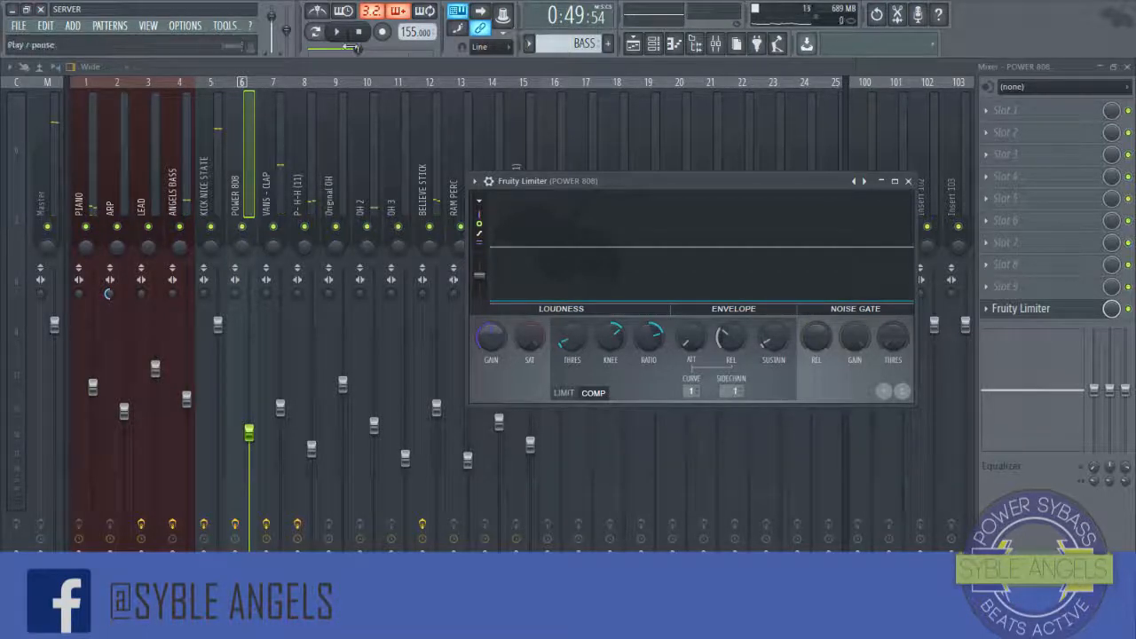
# Step: Lower the master volume slightly and preview the compressed 808, then close the limiter window
pyautogui.moveTo(358, 50); pyautogui.dragTo(332, 50)
pyautogui.press('space')
pyautogui.press('space')
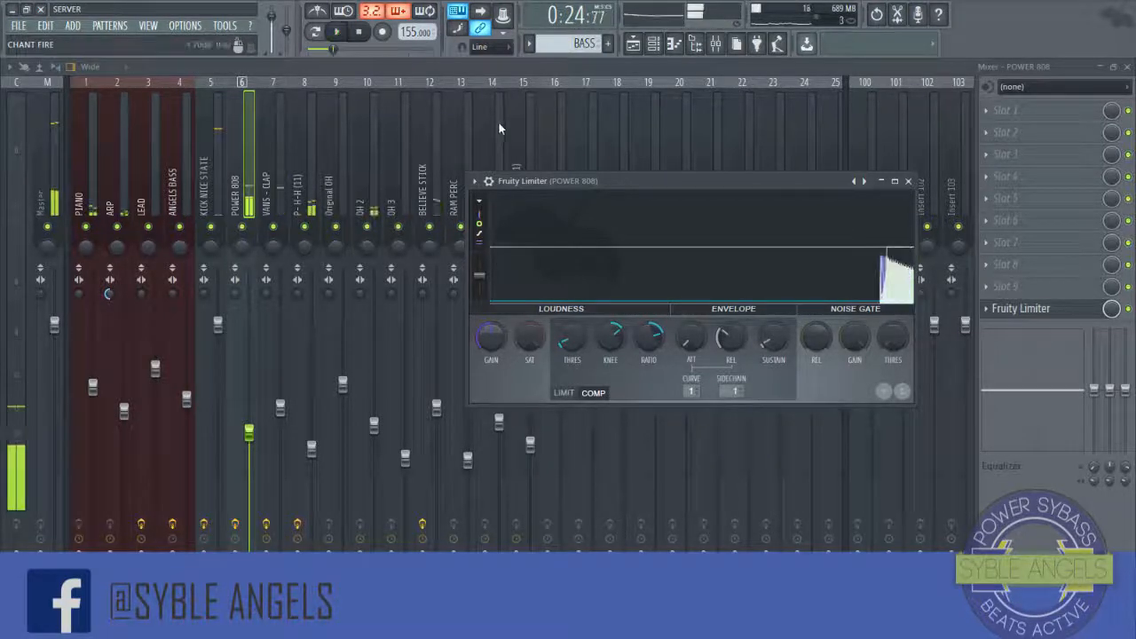
pyautogui.press('space')
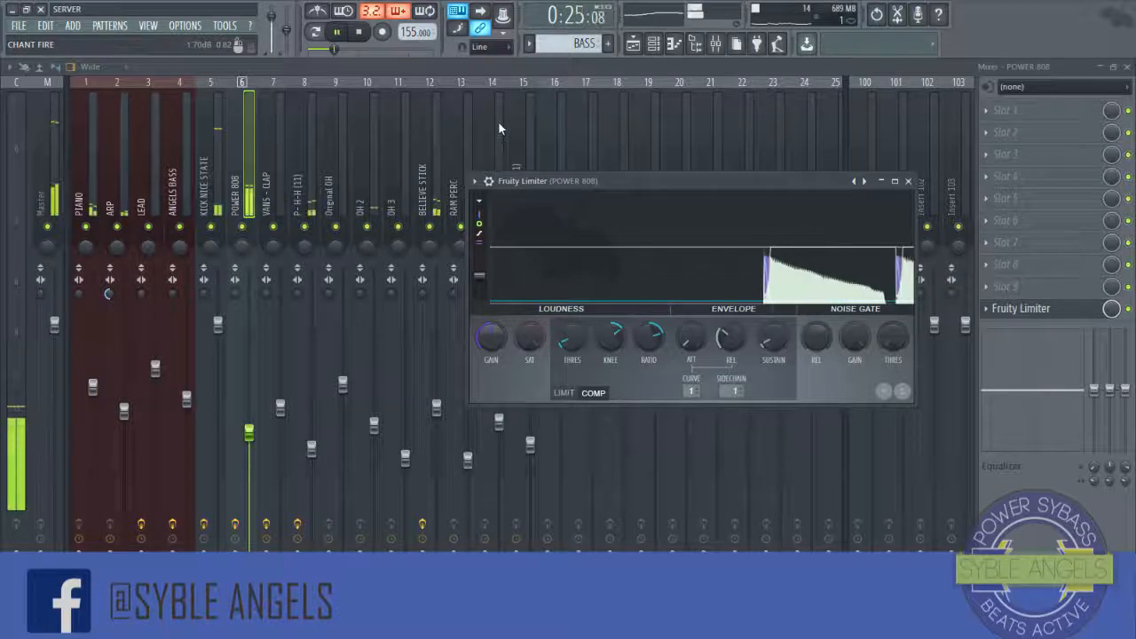
pyautogui.press('space')
pyautogui.click(797, 265)
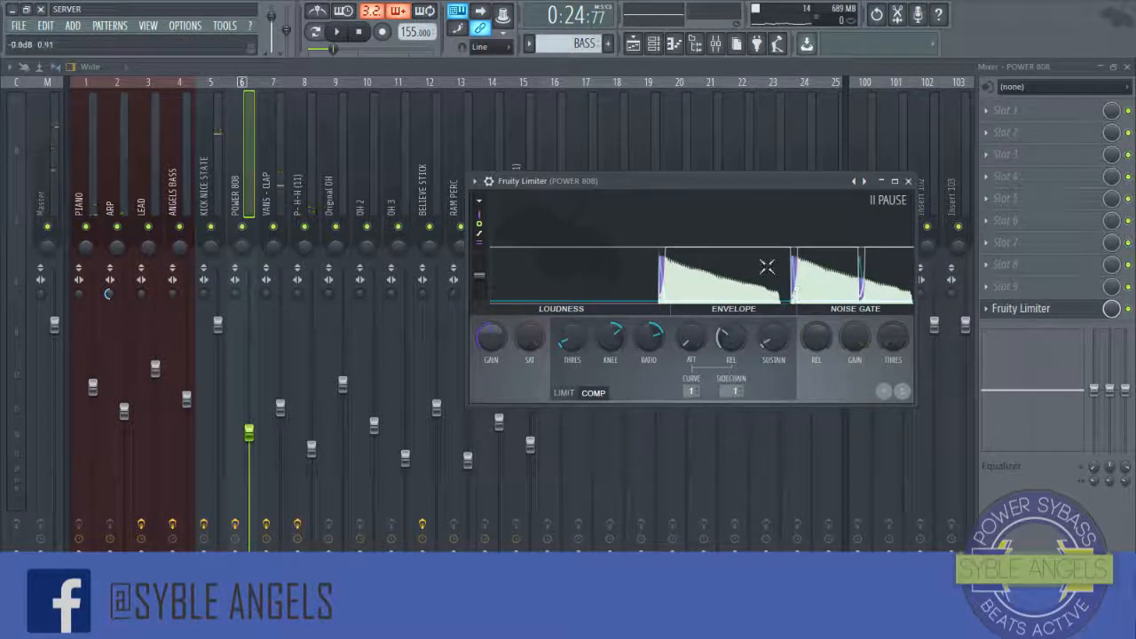
pyautogui.press('space')
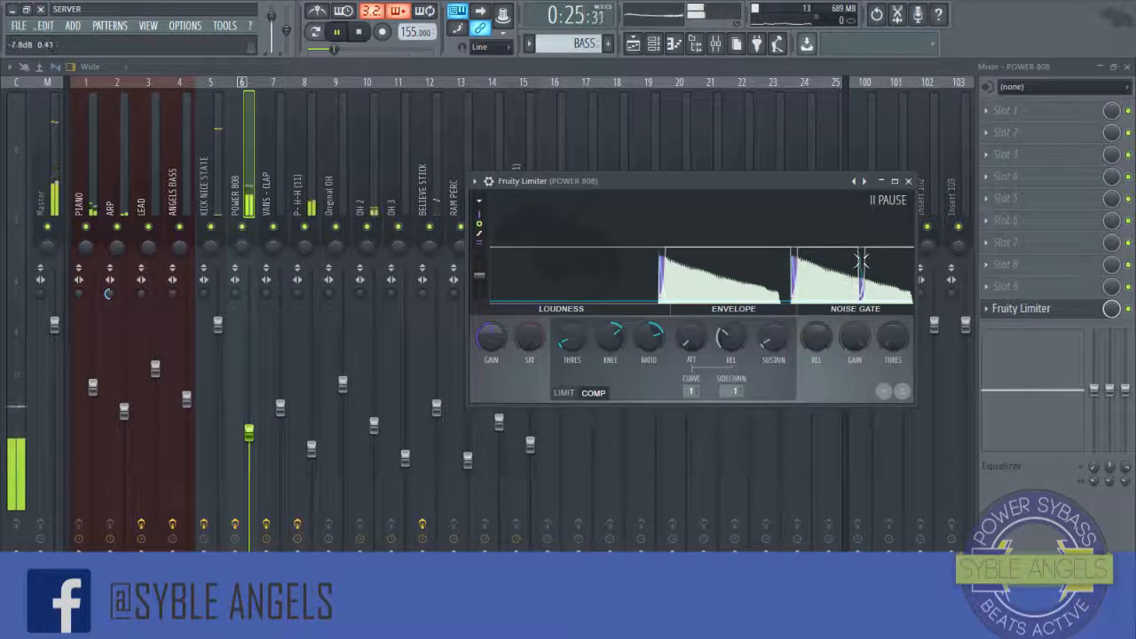
pyautogui.click(908, 181)
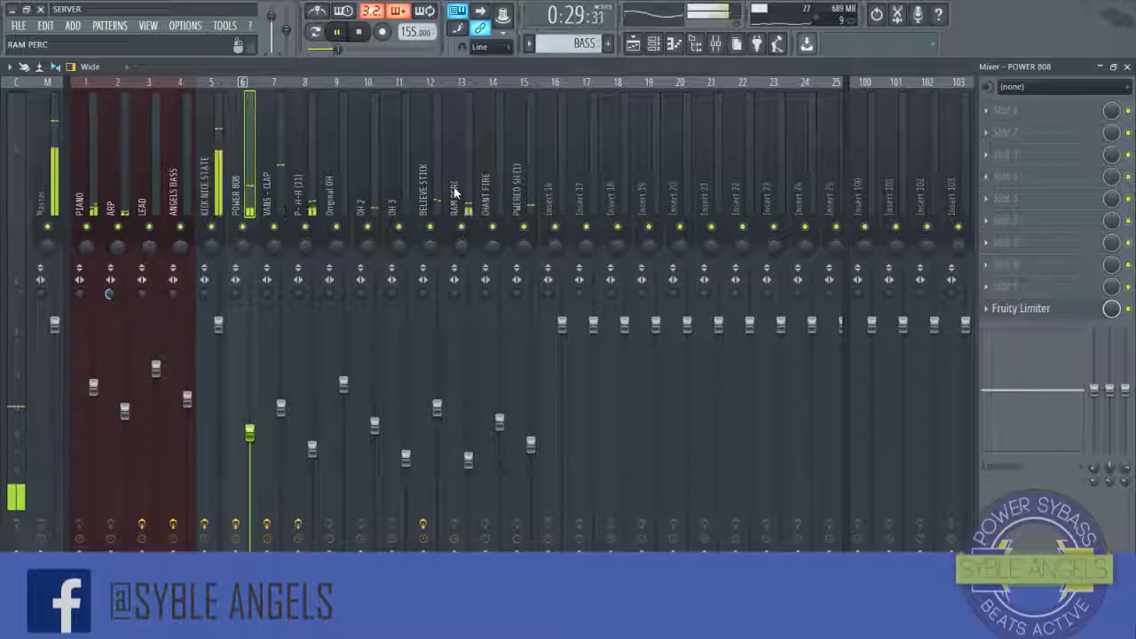
# Step: Select the PIANO insert, step to ARP and cut the low band of ARP's built-in equalizer
pyautogui.click(76, 177)
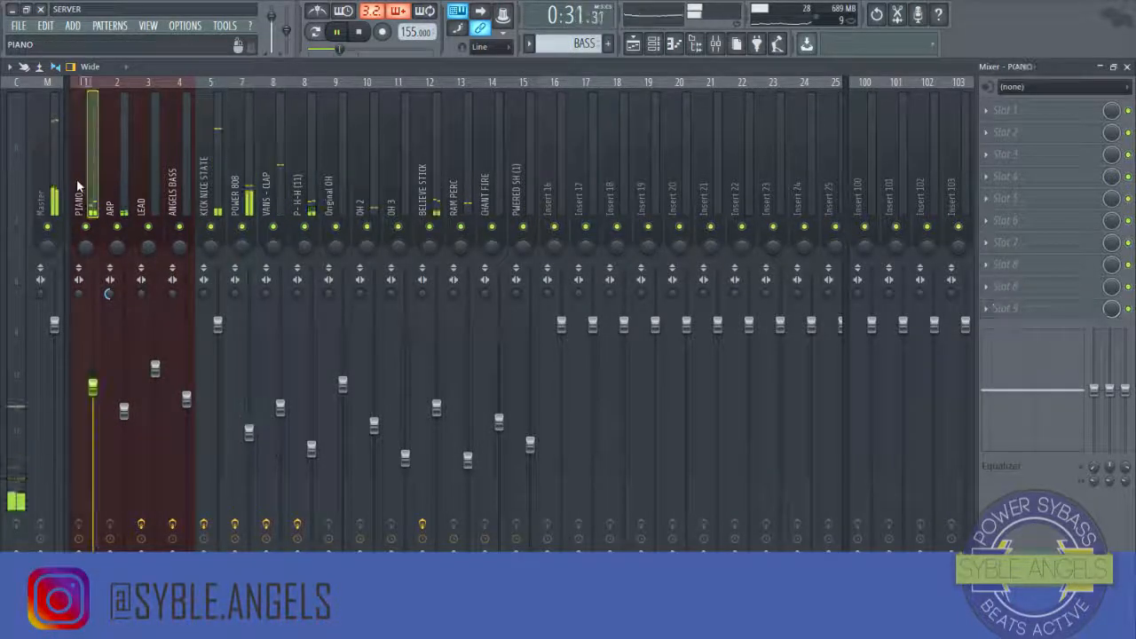
pyautogui.press('space')
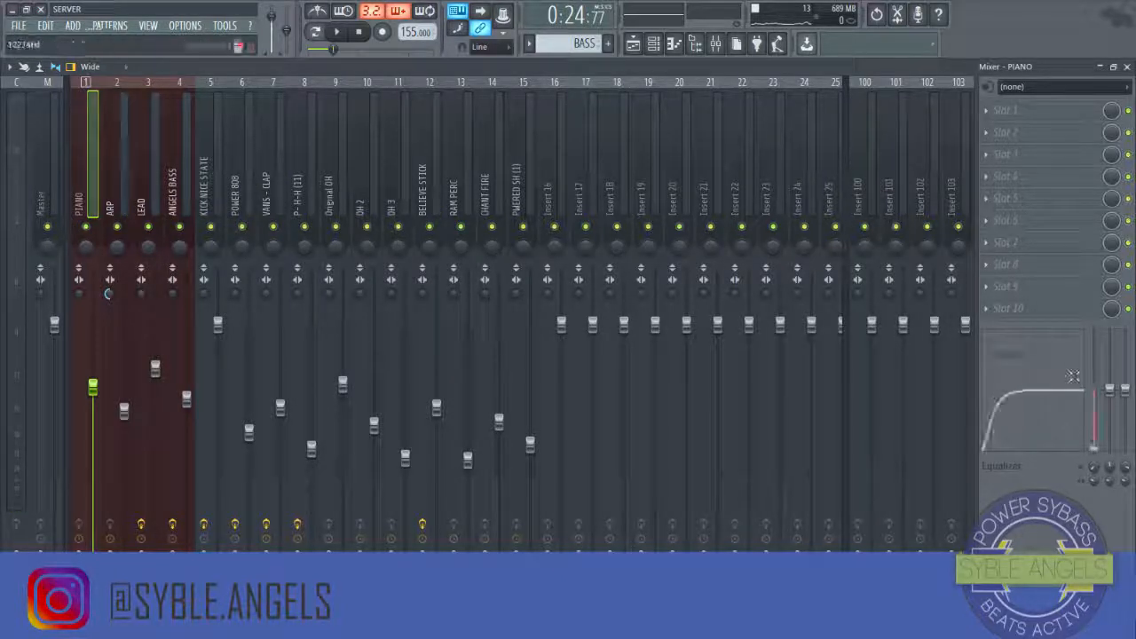
pyautogui.press('Right')
pyautogui.moveTo(1098, 392); pyautogui.dragTo(1094, 446)
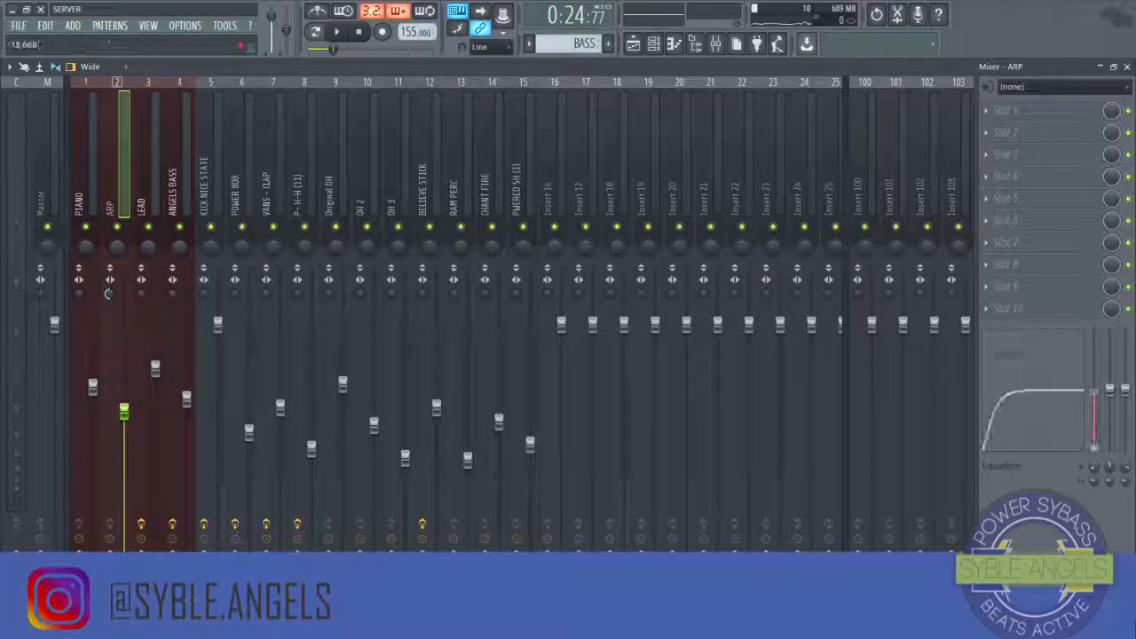
# Step: Step through the inserts from LEAD to PWERED SH (1) to review their effects and equalizer settings
pyautogui.press('Right')
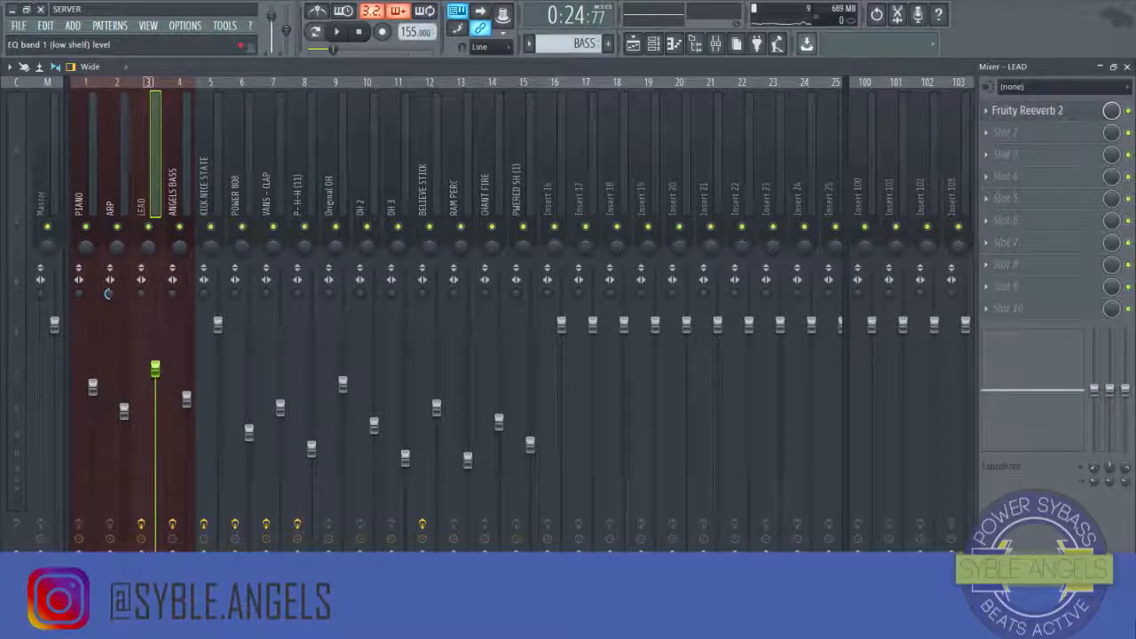
pyautogui.press('Right')
pyautogui.press('Right')
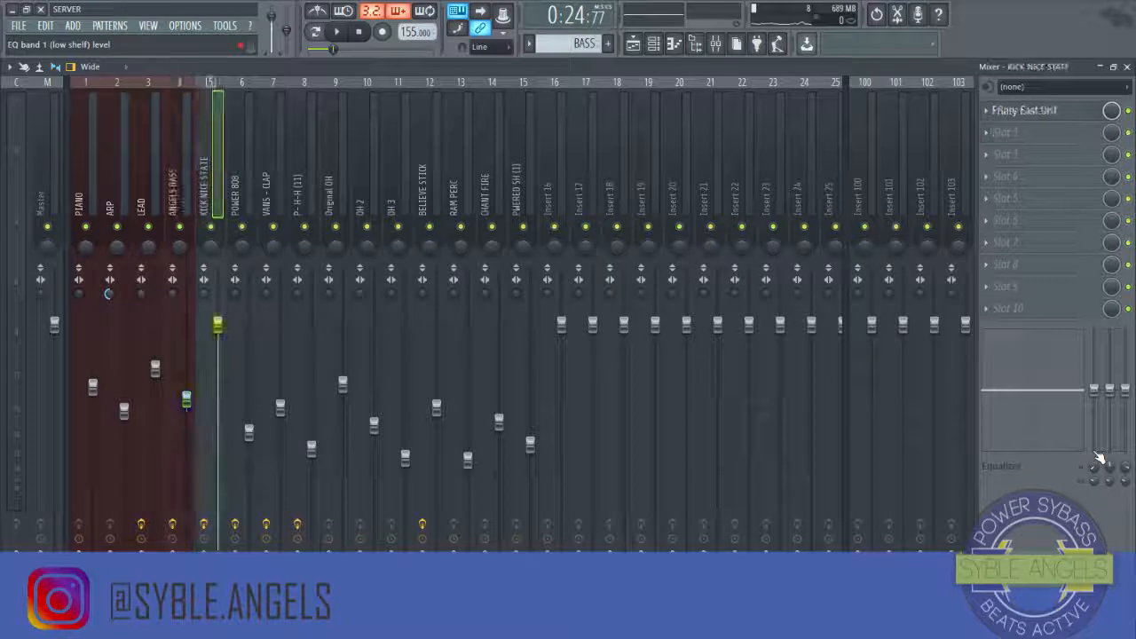
pyautogui.press('Right')
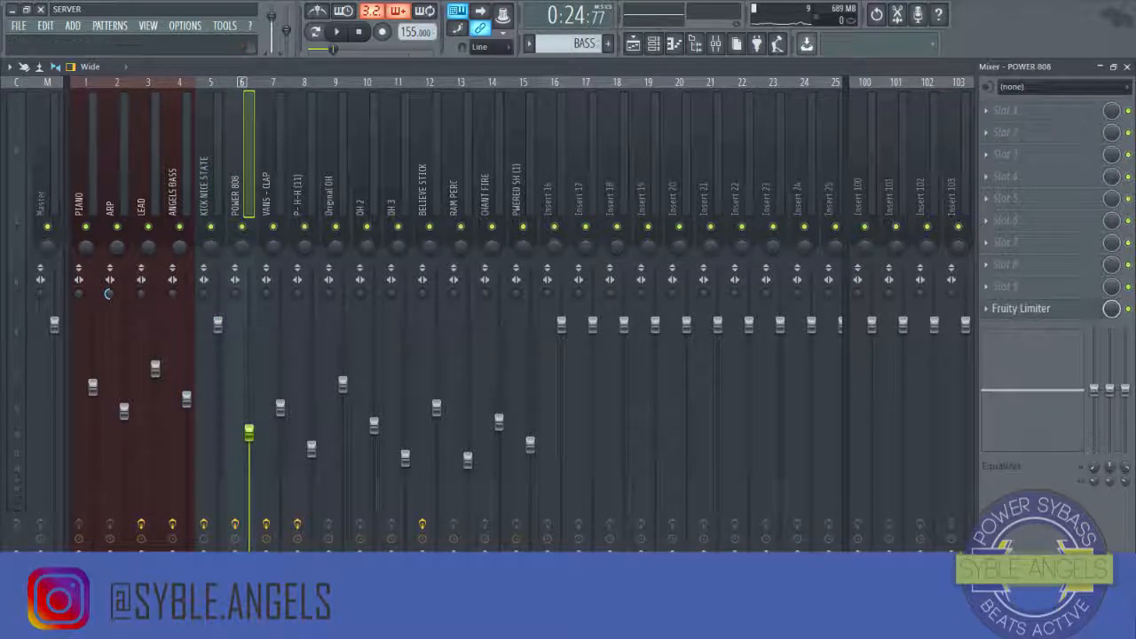
pyautogui.press('Right')
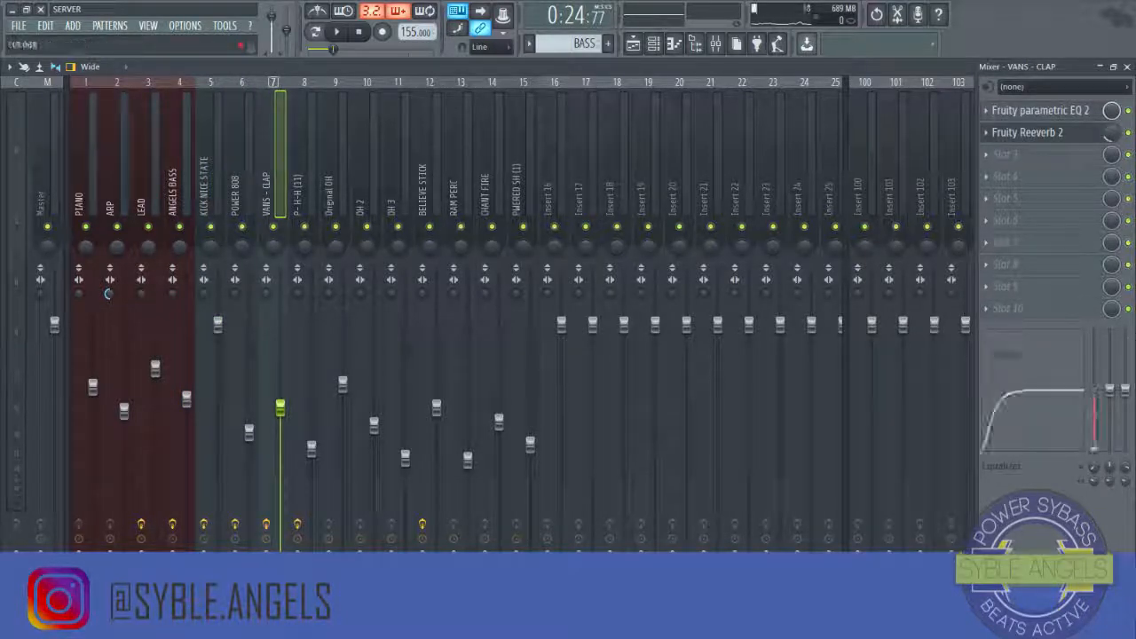
pyautogui.press('Right')
pyautogui.press('Right')
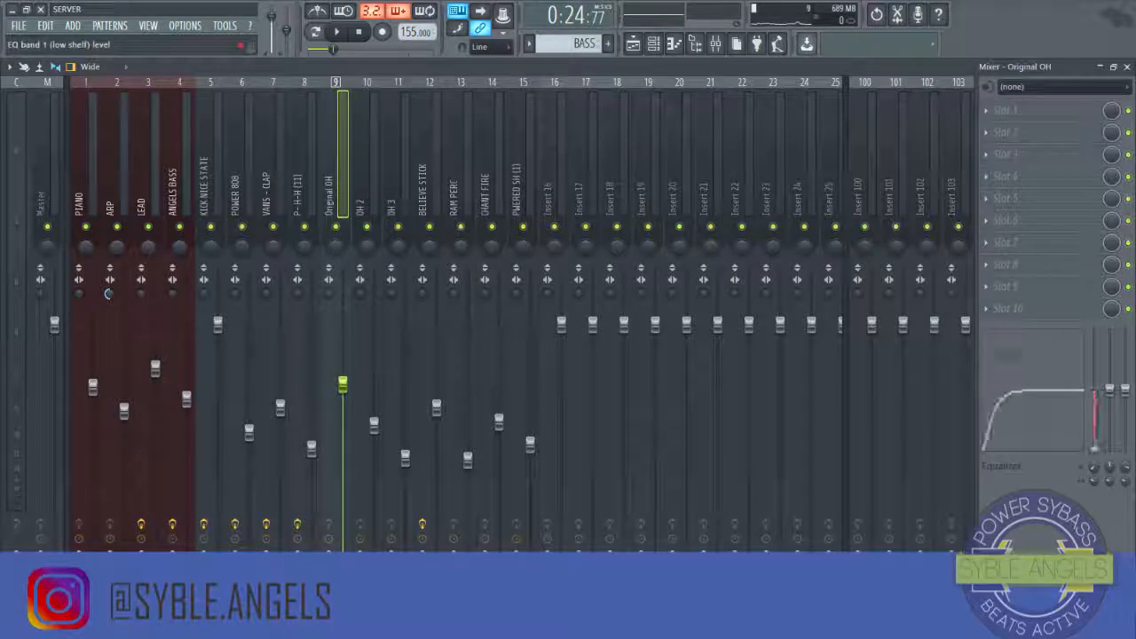
pyautogui.press('Right')
pyautogui.press('Right')
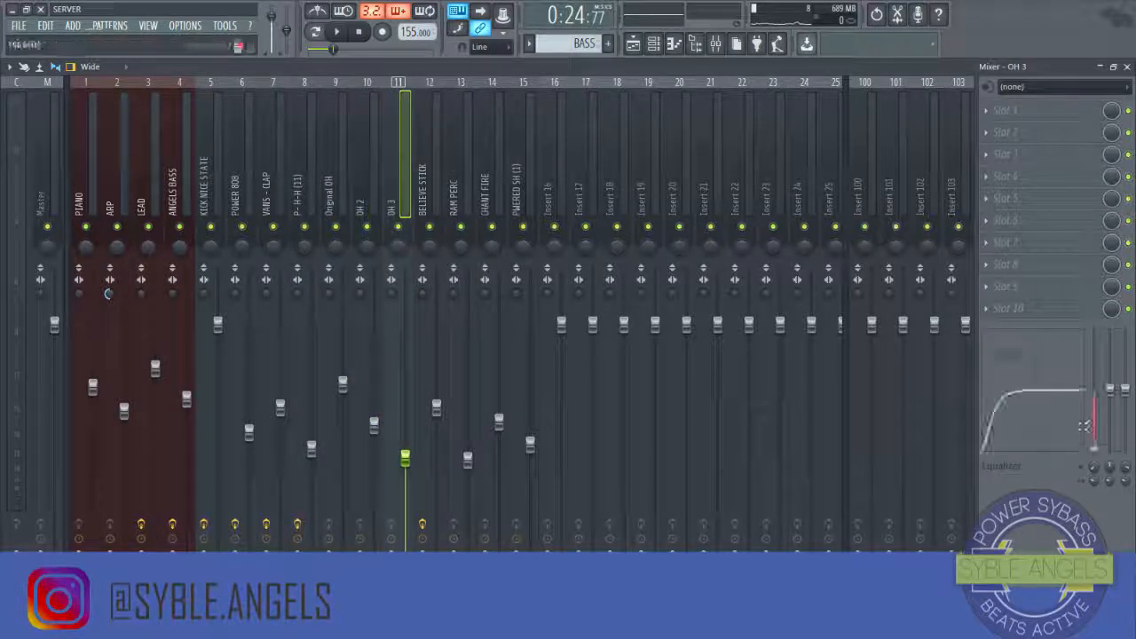
pyautogui.press('Right')
pyautogui.press('Right')
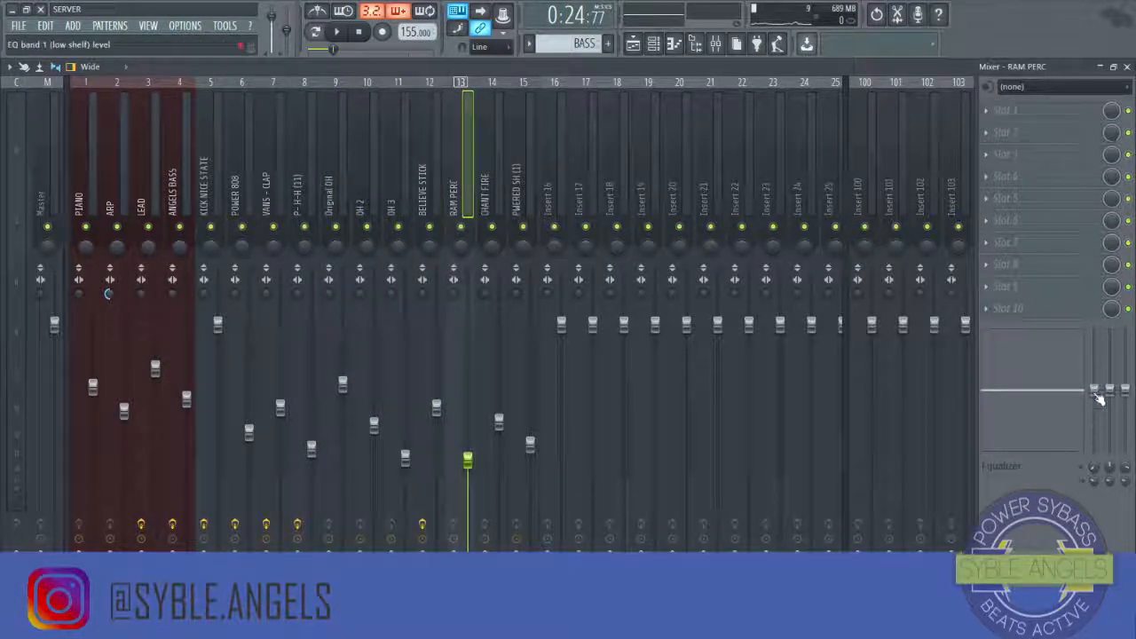
pyautogui.press('Right')
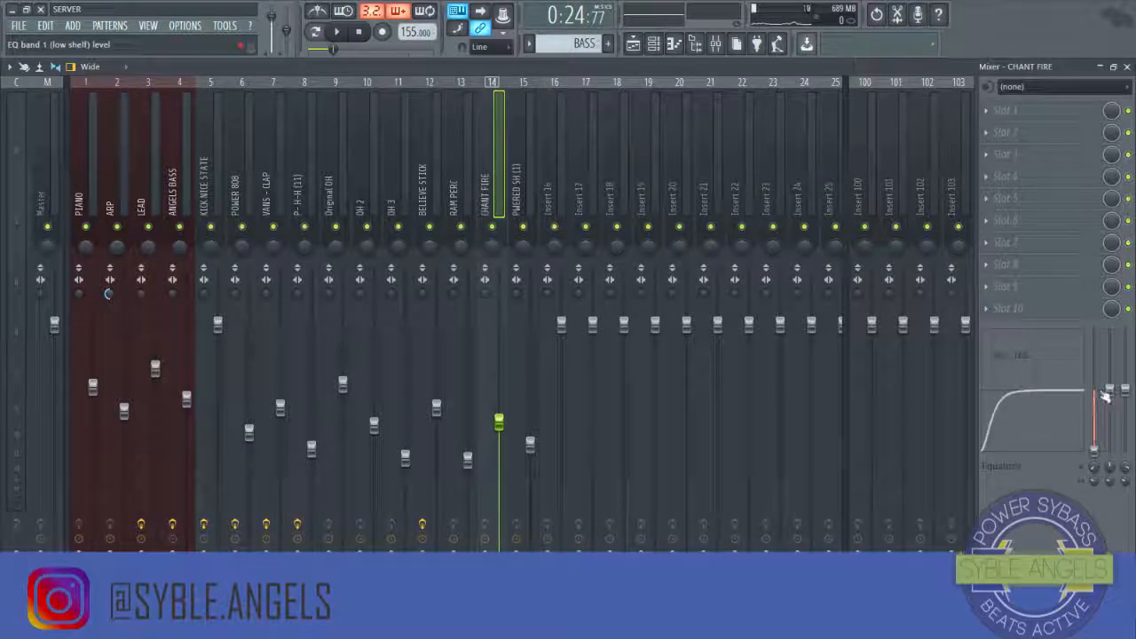
pyautogui.press('Right')
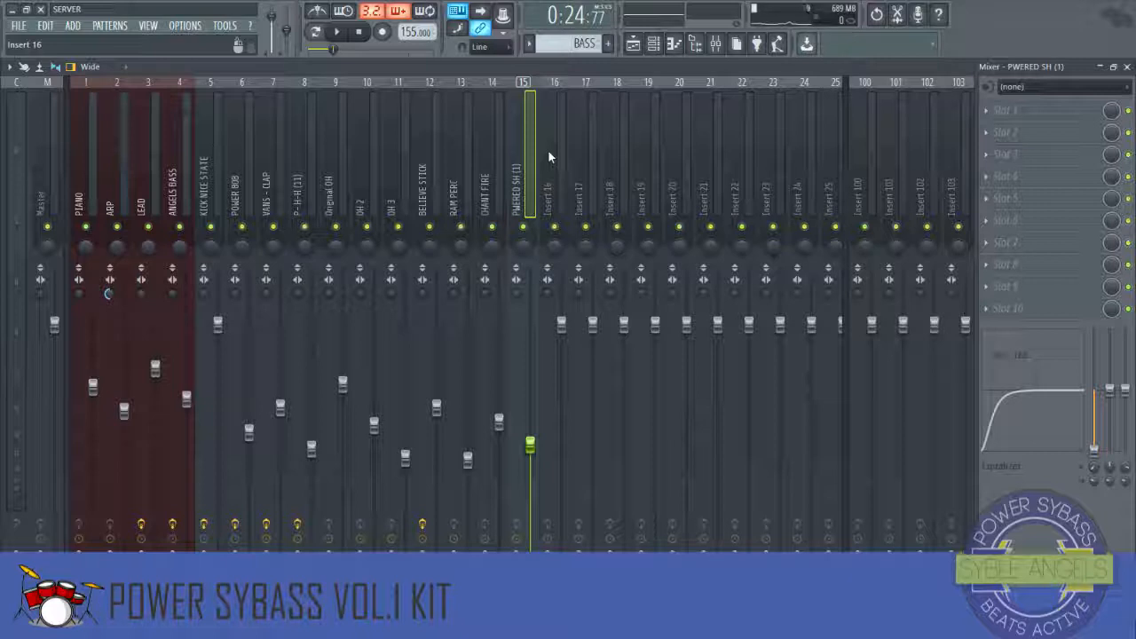
# Step: Select the PIANO insert and preview the beat from the HOOK marker at bar 17 in the playlist
pyautogui.click(85, 203)
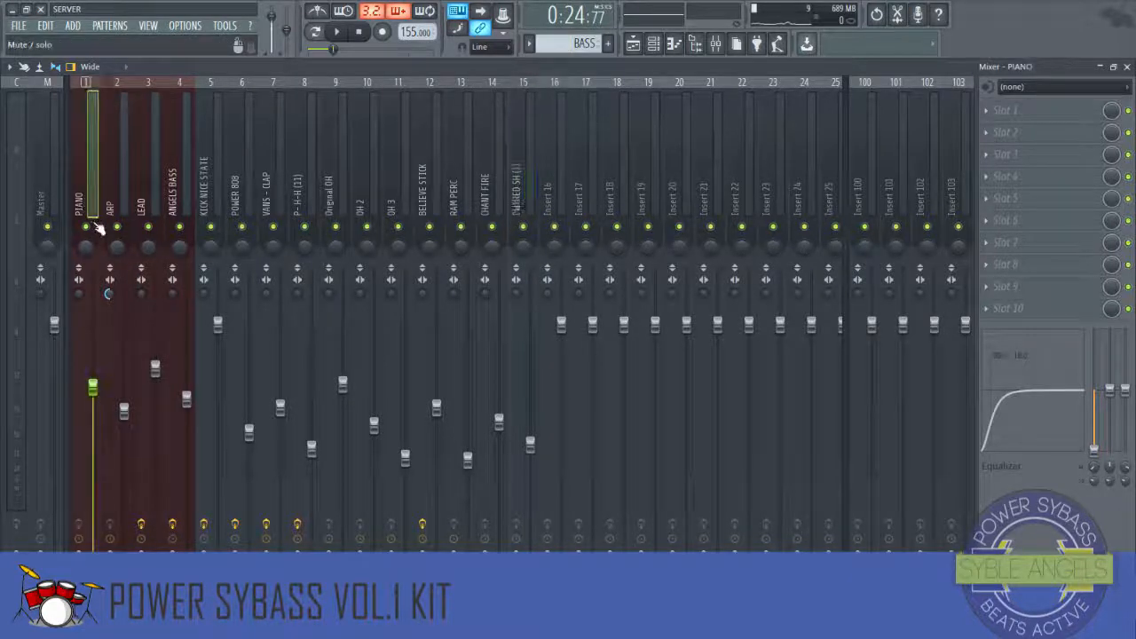
pyautogui.press('space')
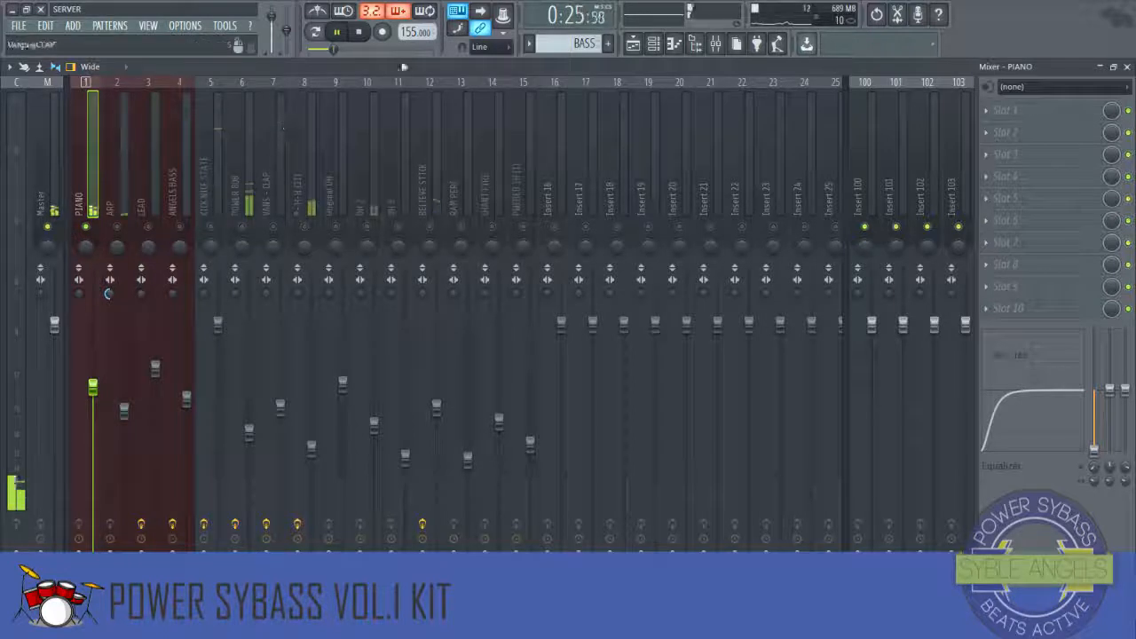
pyautogui.click(654, 44)
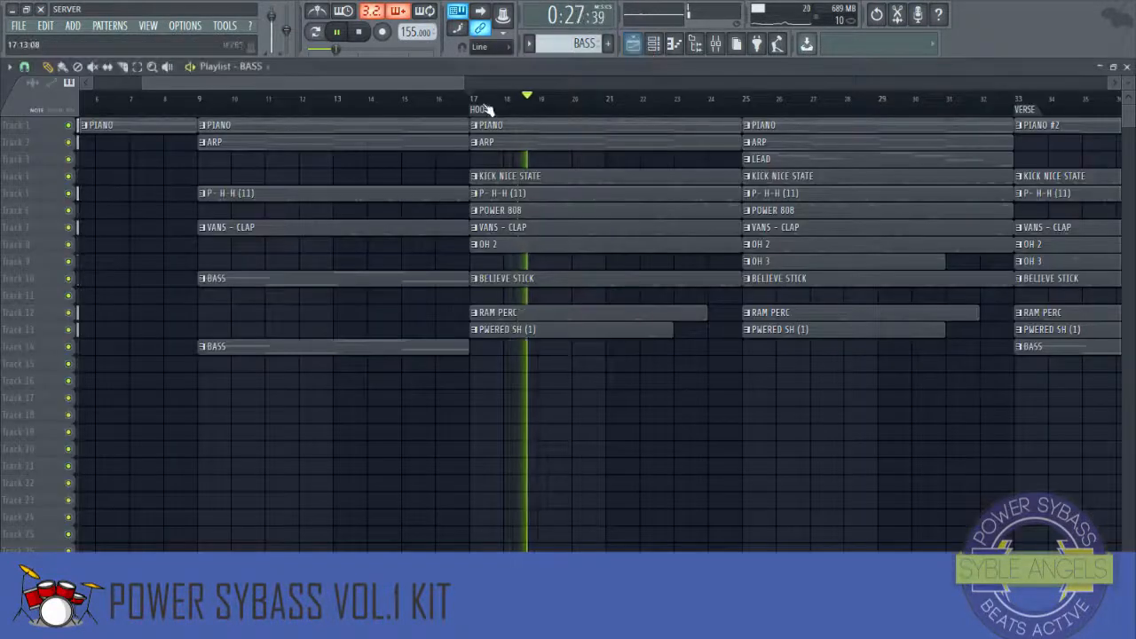
pyautogui.click(477, 100)
pyautogui.click(674, 44)
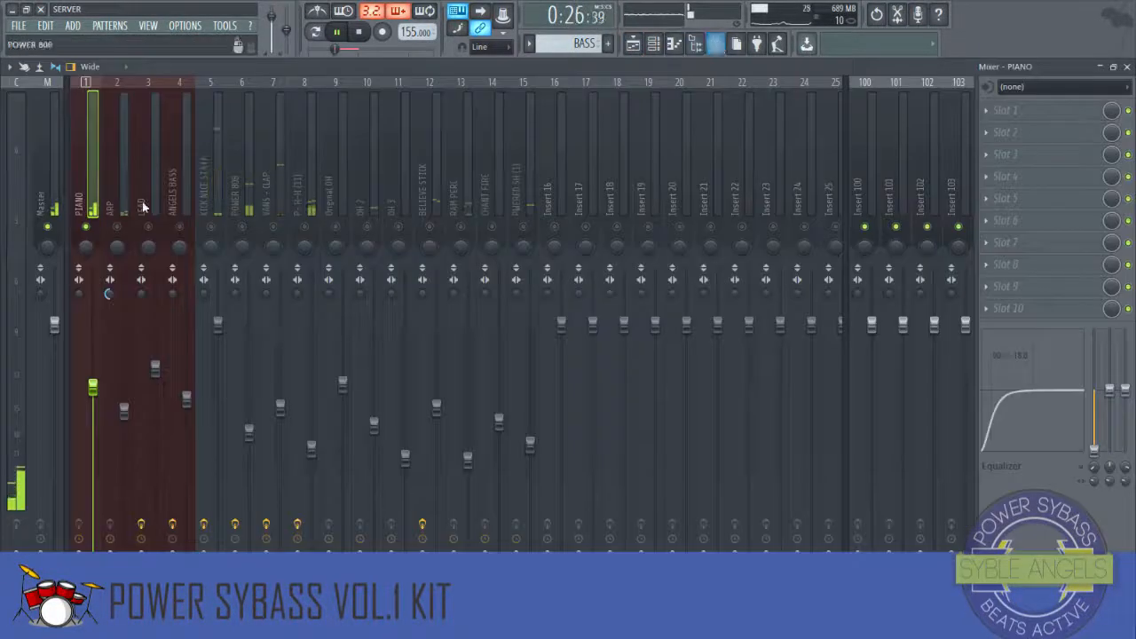
pyautogui.press('space')
# Step: Load Fruity parametric EQ 2 into the PIANO insert's first slot and cut the piano's low end
pyautogui.click(991, 116)
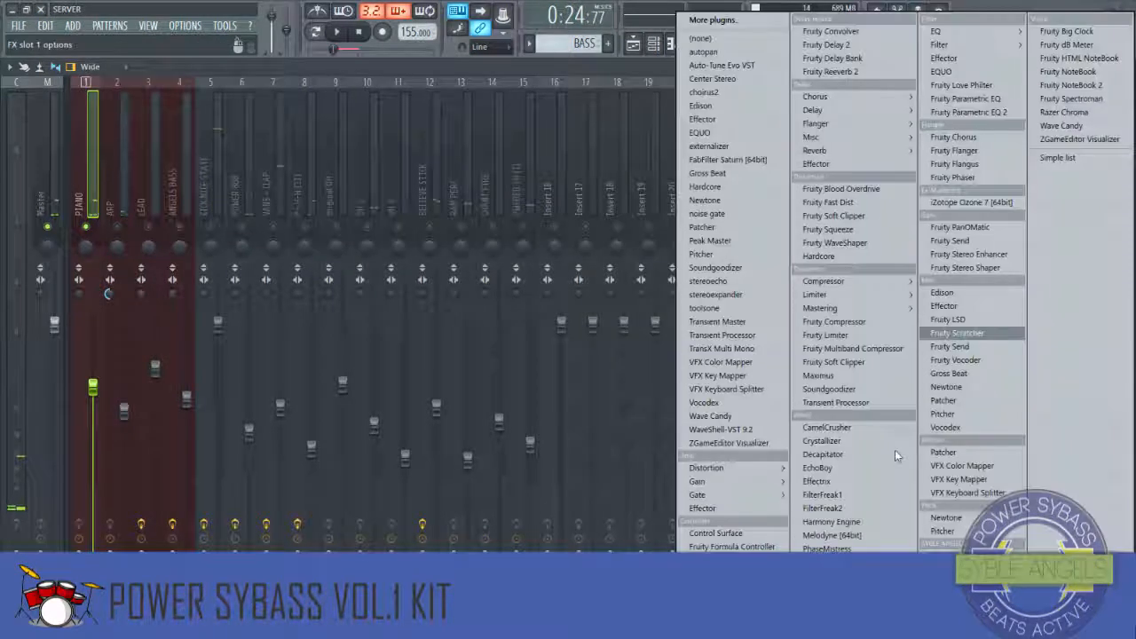
pyautogui.click(962, 112)
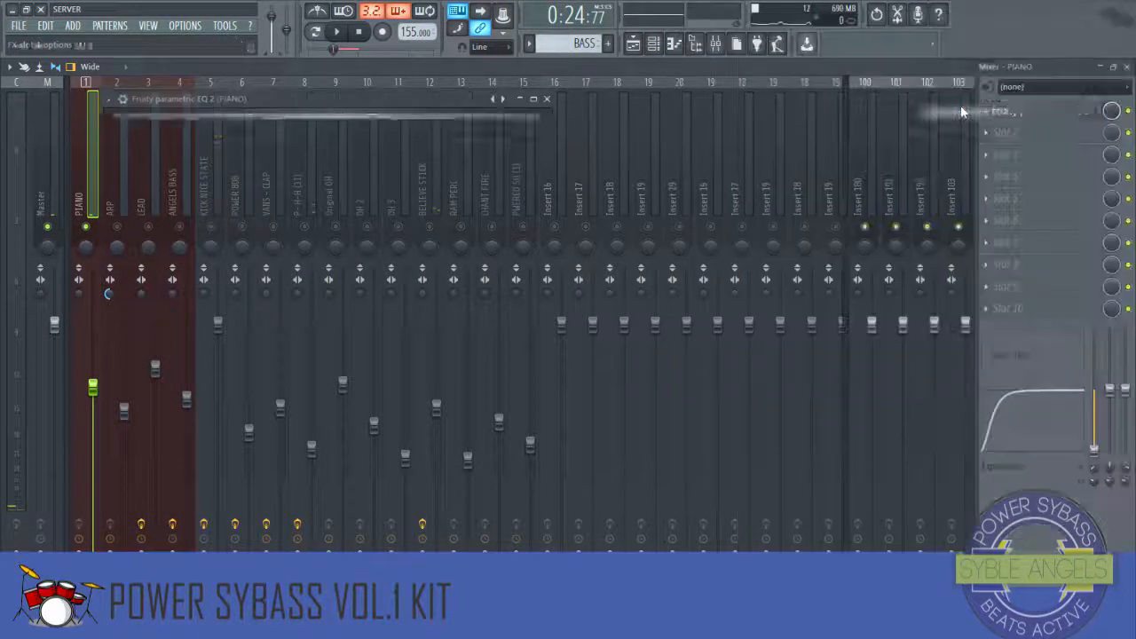
pyautogui.moveTo(168, 214); pyautogui.dragTo(185, 274)
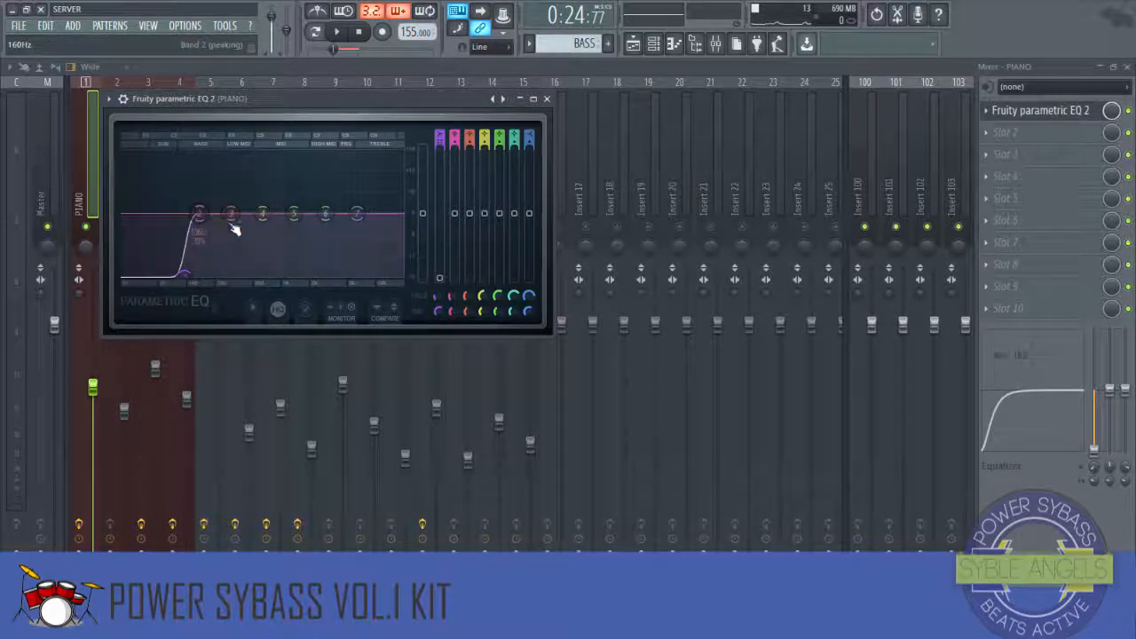
# Step: Play the beat while lowering the piano's low band and boosting its mid bands, then close the EQ
pyautogui.press('space')
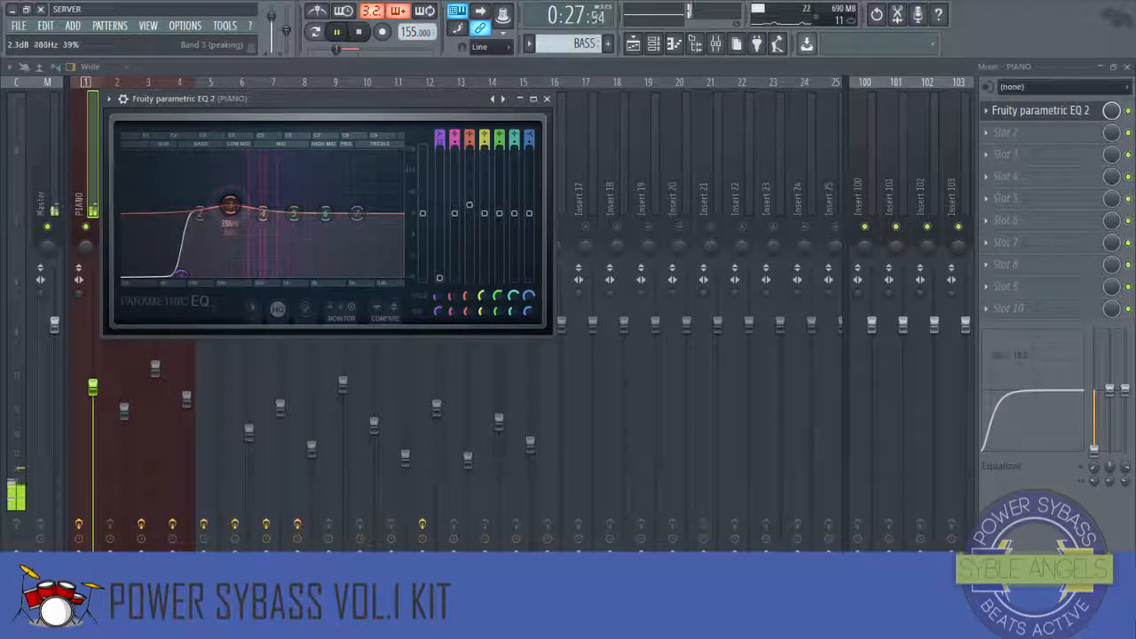
pyautogui.moveTo(229, 206); pyautogui.dragTo(243, 205)
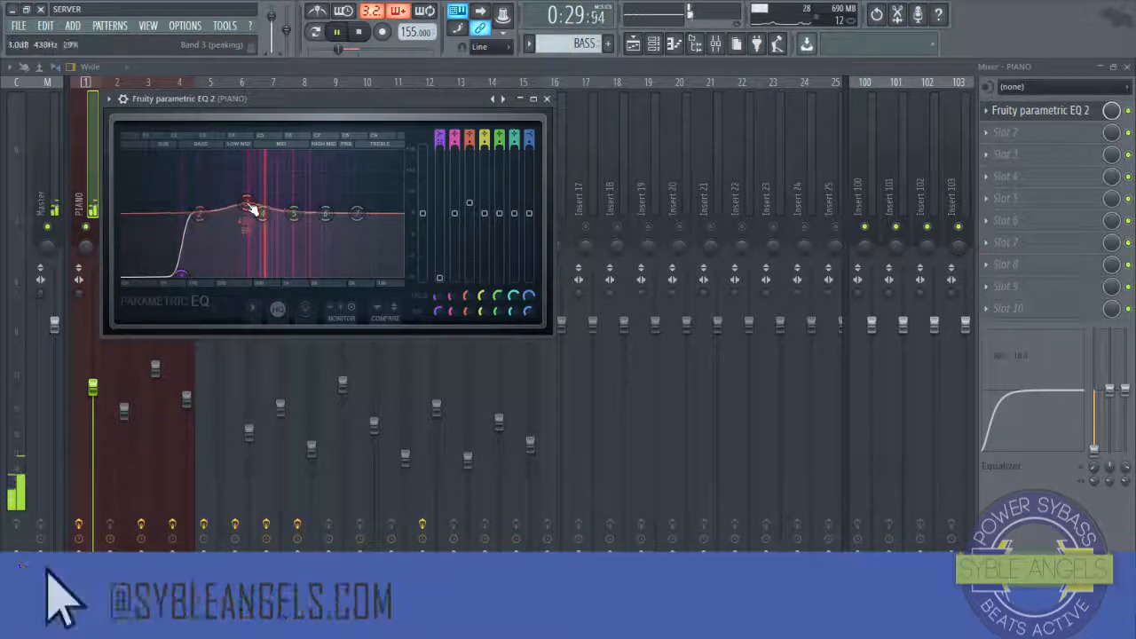
pyautogui.moveTo(325, 213); pyautogui.dragTo(331, 206)
pyautogui.moveTo(200, 215)
pyautogui.mouseDown()
pyautogui.moveTo(194, 233)
pyautogui.moveTo(203, 228)
pyautogui.mouseUp()
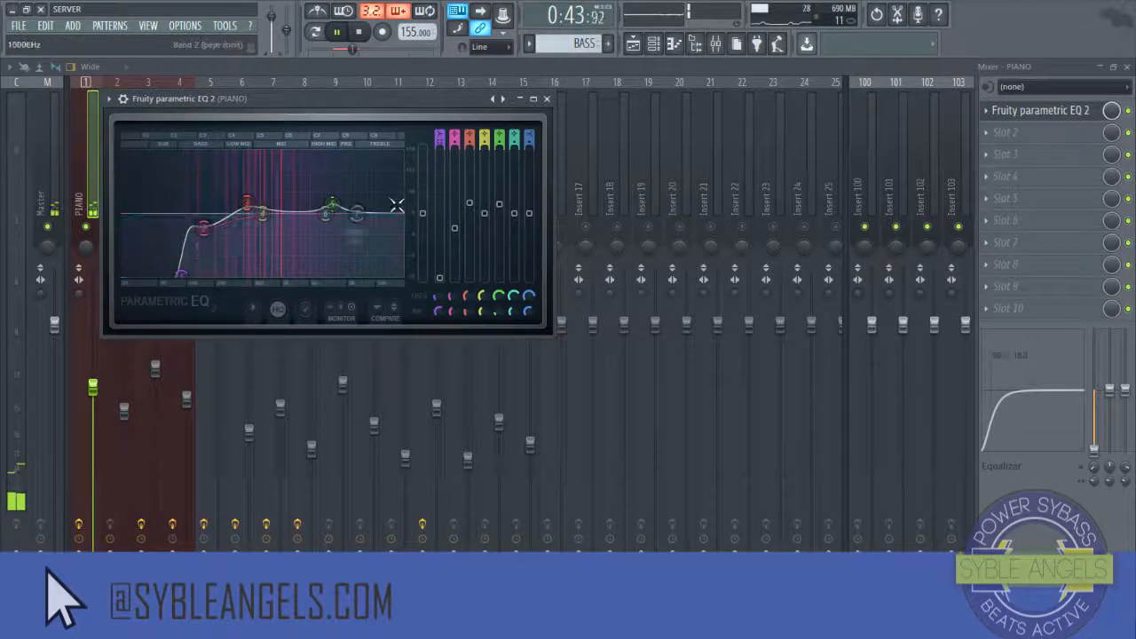
pyautogui.click(547, 98)
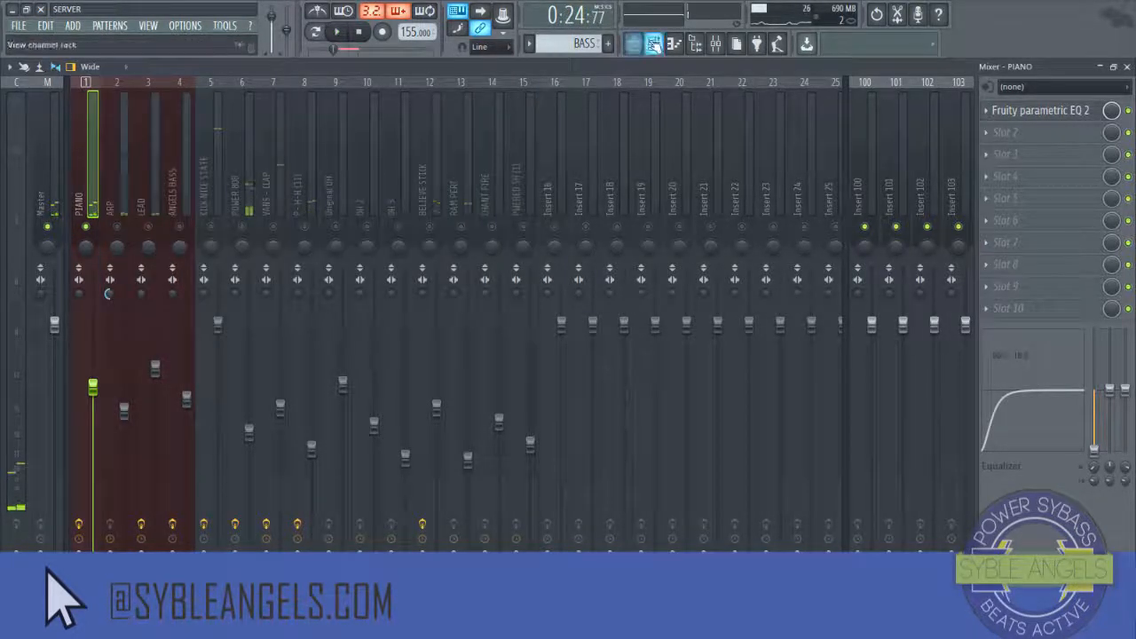
# Step: Open the PIANO pattern in the piano roll to review its notes, then return to the mixer
pyautogui.click(653, 44)
pyautogui.rightClick(568, 47)
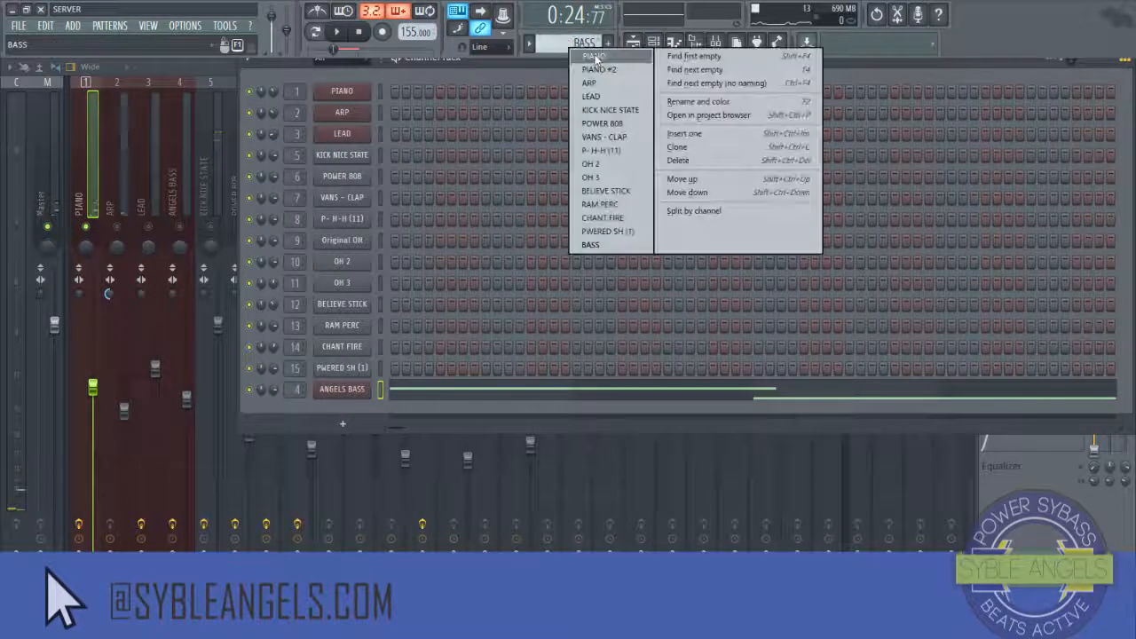
pyautogui.click(586, 58)
pyautogui.click(534, 93)
pyautogui.scroll(-3, 271, 388)
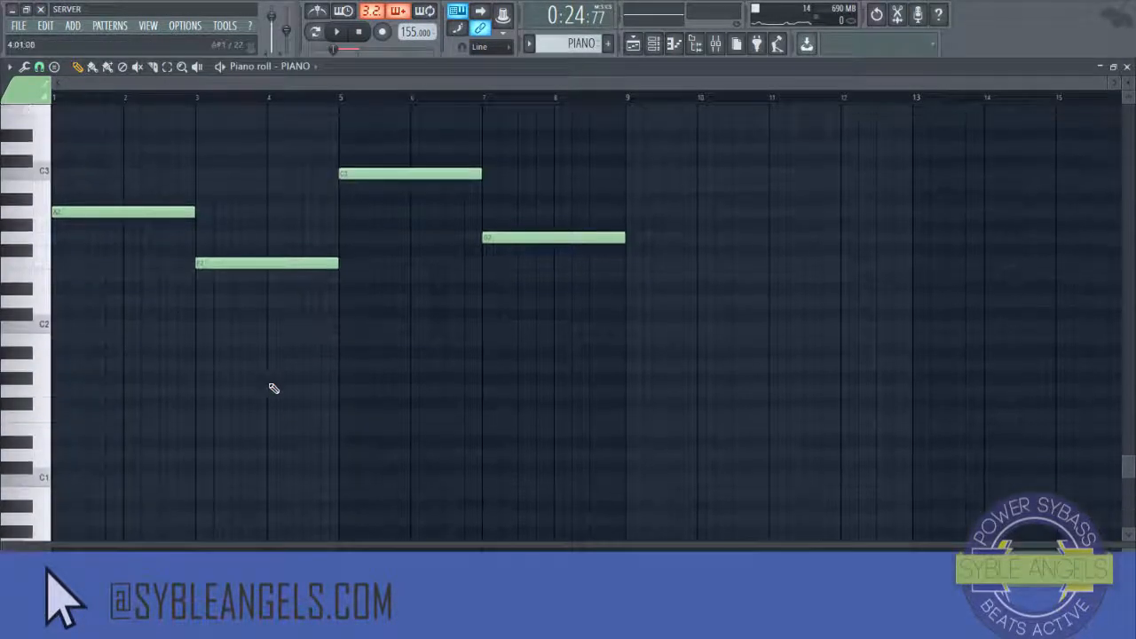
pyautogui.scroll(2, 272, 392)
pyautogui.hotkey('ctrl', 'a')
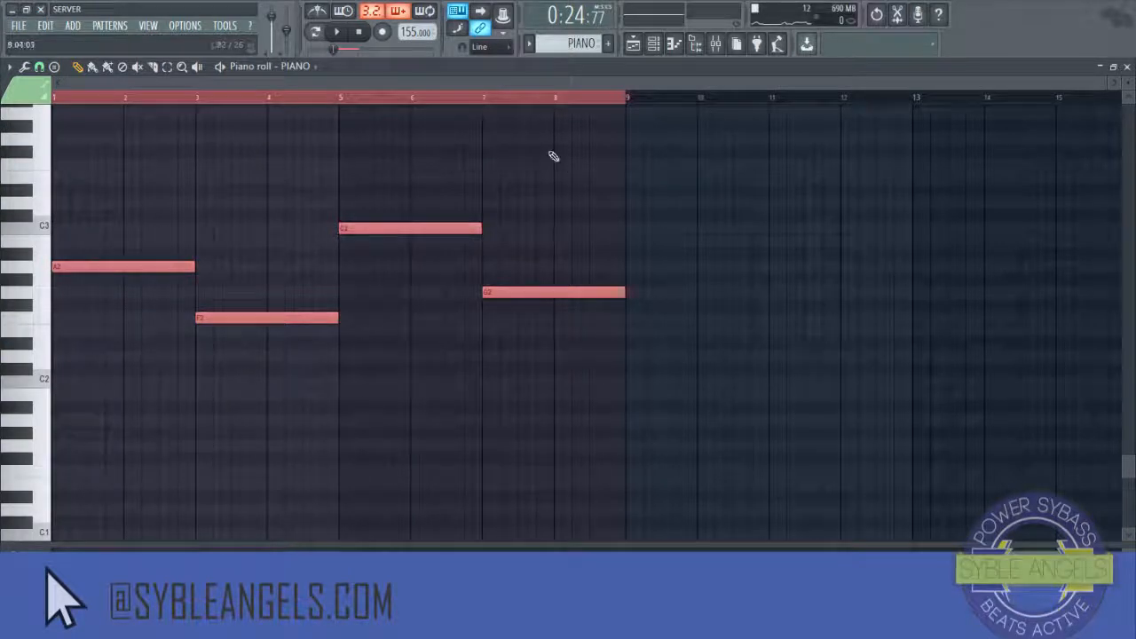
pyautogui.click(509, 103)
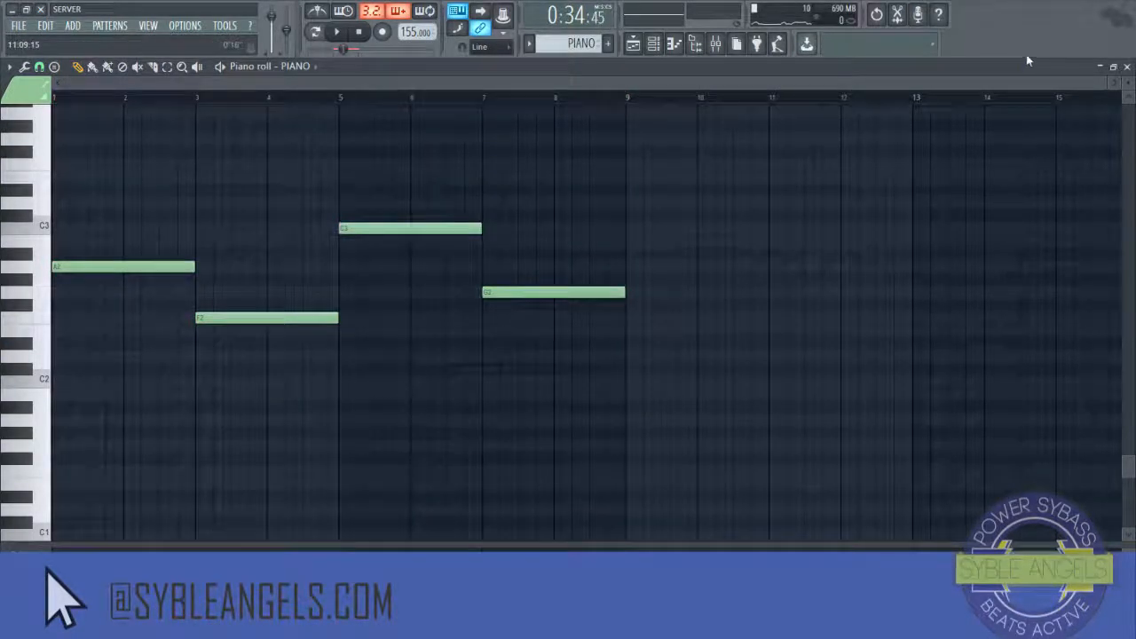
pyautogui.click(1127, 67)
pyautogui.click(652, 49)
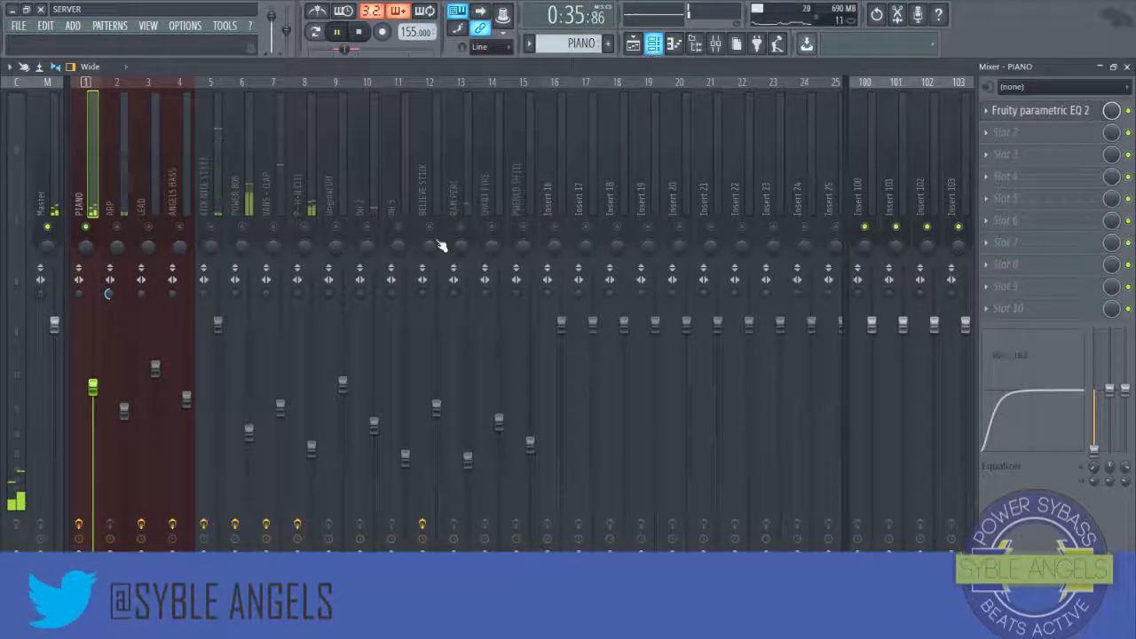
# Step: Raise the PIANO fader slightly, then load Fruity parametric EQ 2 into the ARP insert's first slot
pyautogui.moveTo(93, 388); pyautogui.dragTo(93, 385)
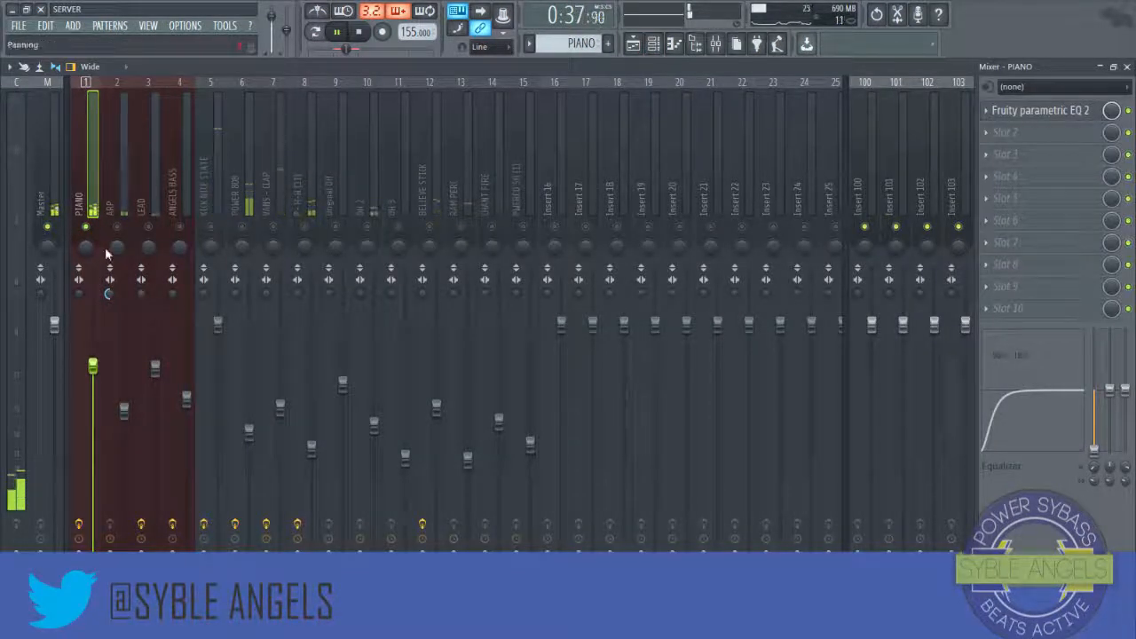
pyautogui.click(115, 209)
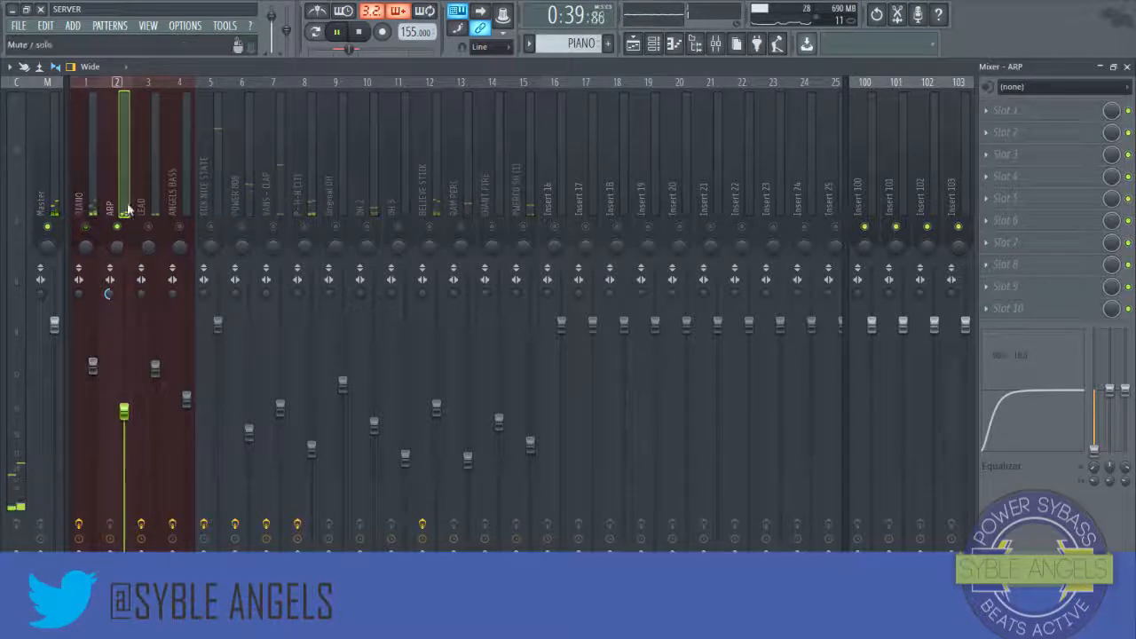
pyautogui.click(986, 117)
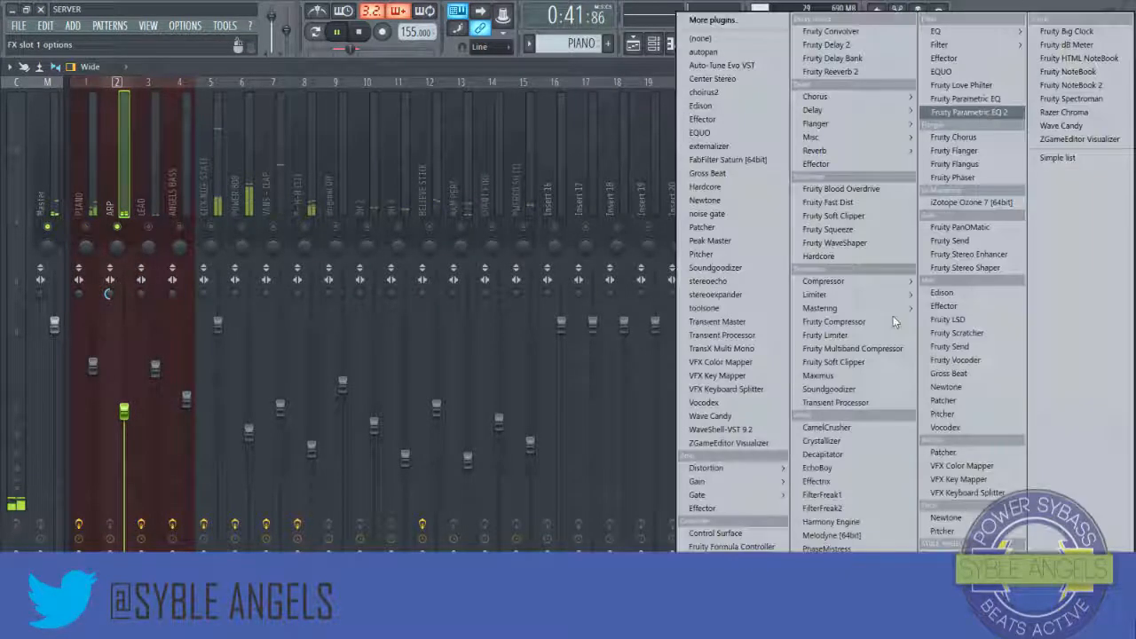
pyautogui.click(956, 114)
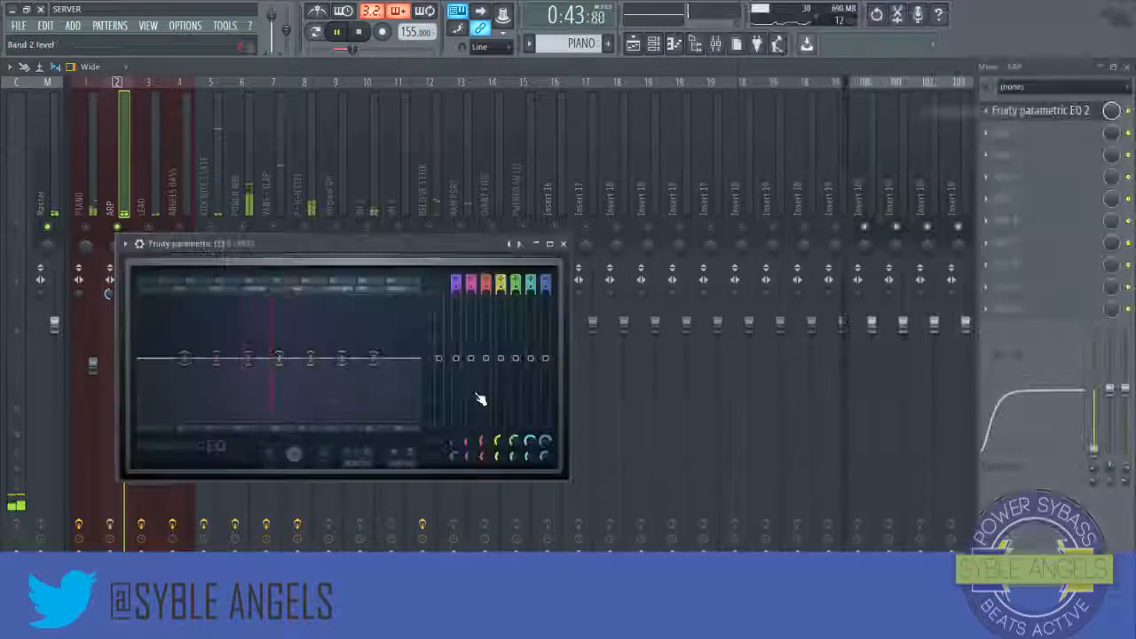
# Step: Cut ARP's low end and boost its upper-mid band around 2.9 kHz, then close the EQ
pyautogui.moveTo(216, 359); pyautogui.dragTo(203, 421)
pyautogui.moveTo(217, 361); pyautogui.dragTo(170, 399)
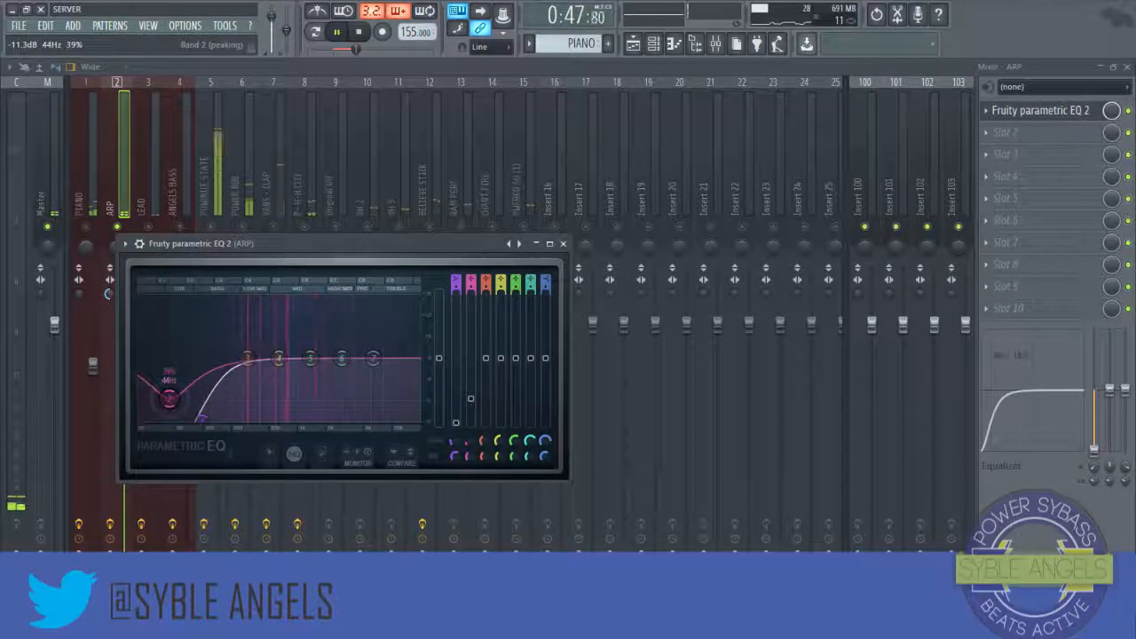
pyautogui.moveTo(309, 357); pyautogui.dragTo(346, 341)
pyautogui.moveTo(347, 341); pyautogui.dragTo(342, 343)
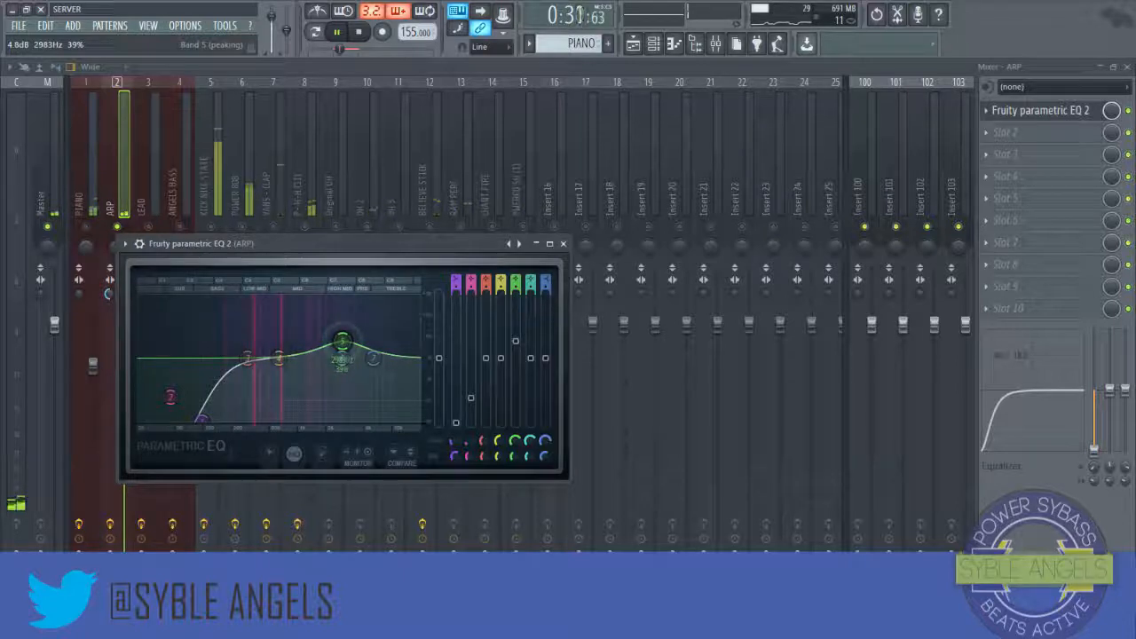
pyautogui.moveTo(342, 341); pyautogui.dragTo(341, 338)
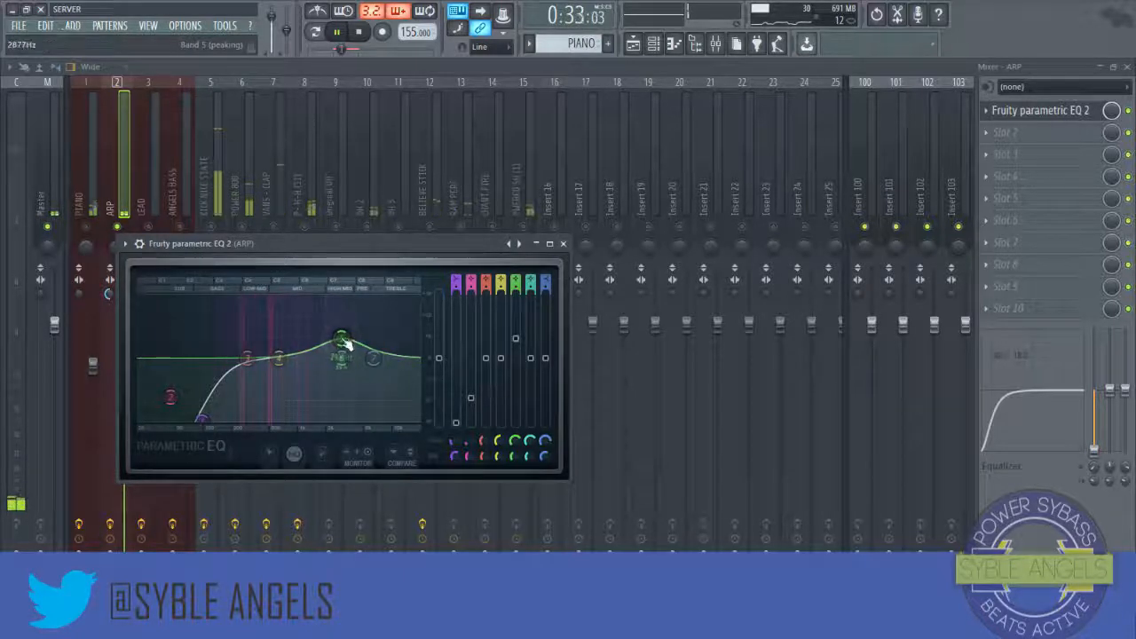
pyautogui.click(563, 244)
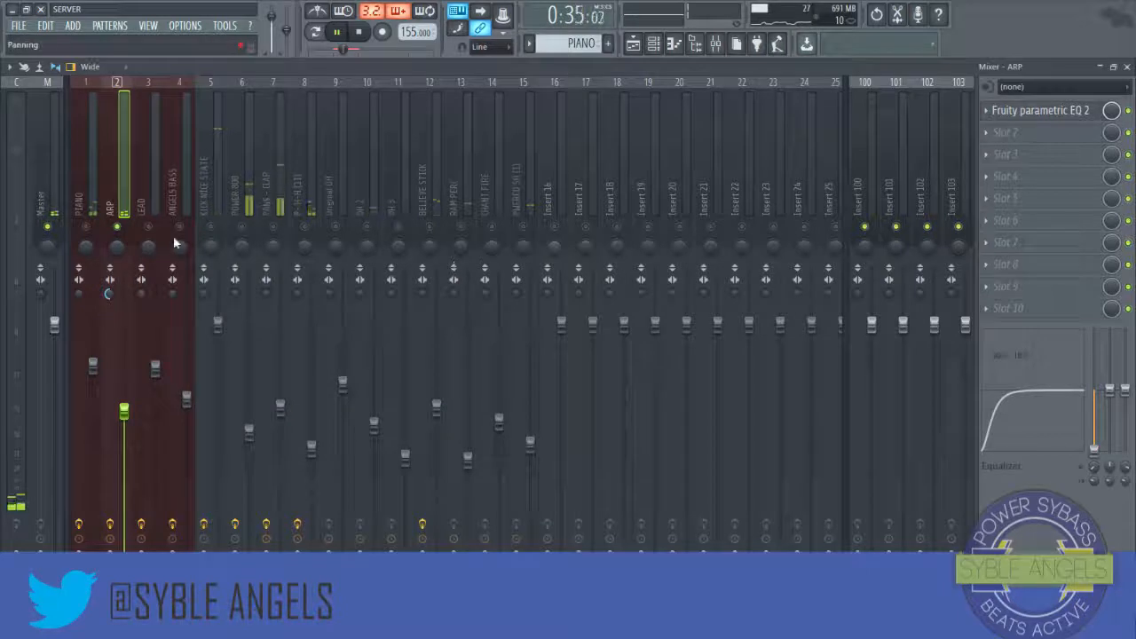
# Step: Add Gross Beat to ARP's second slot, pick the 1/2 Speed time preset, preview it and close the window
pyautogui.click(995, 133)
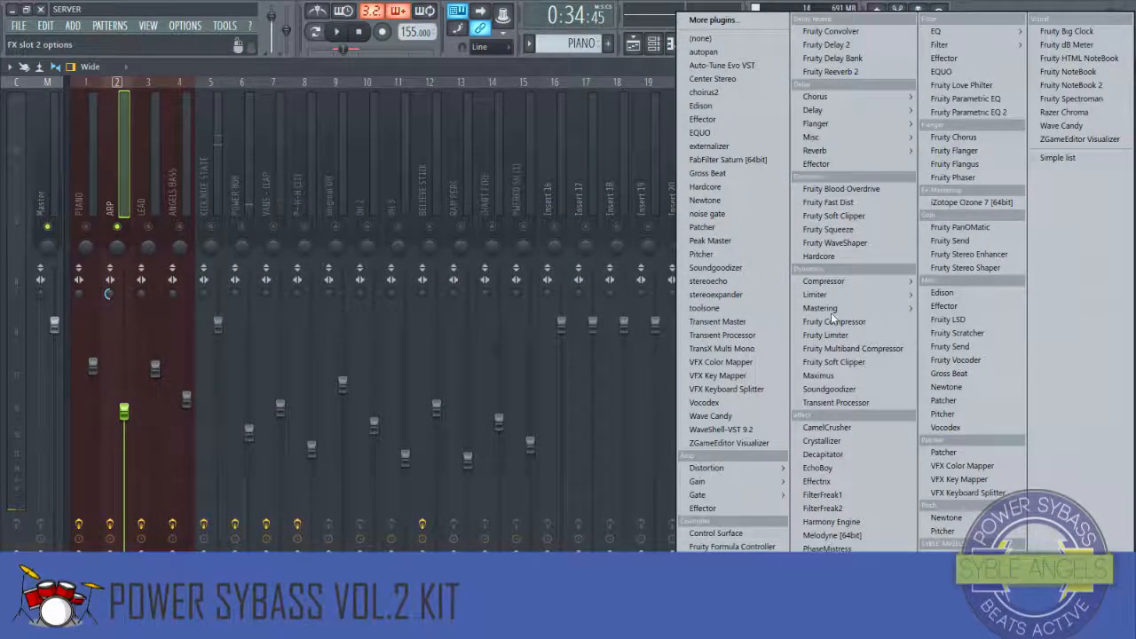
pyautogui.click(951, 374)
pyautogui.click(144, 262)
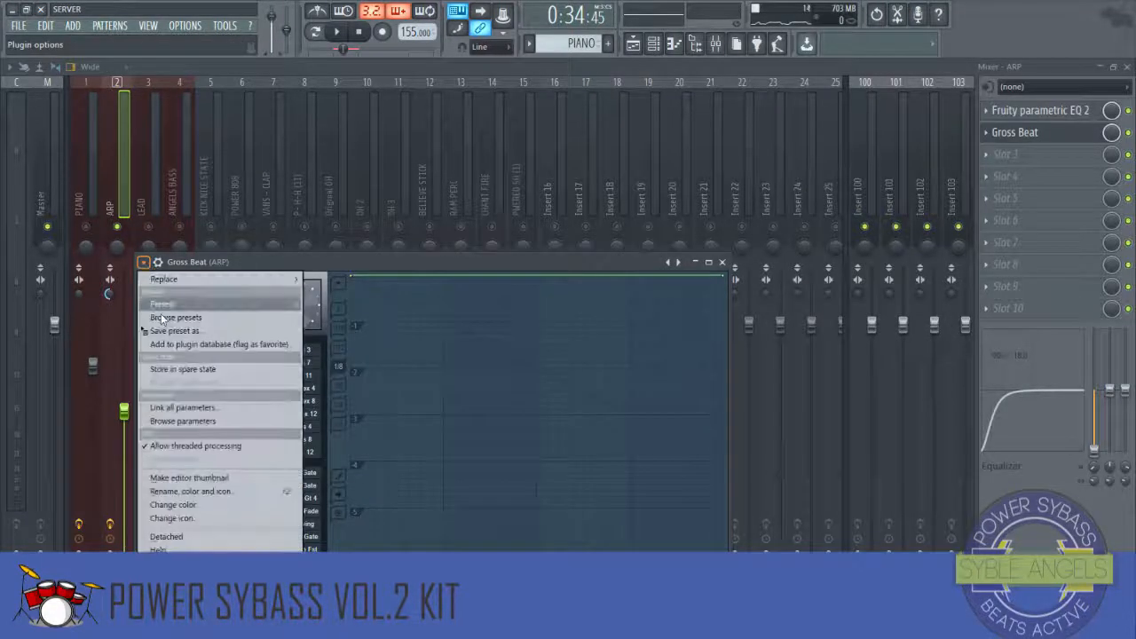
pyautogui.moveTo(164, 307)
pyautogui.click(369, 335)
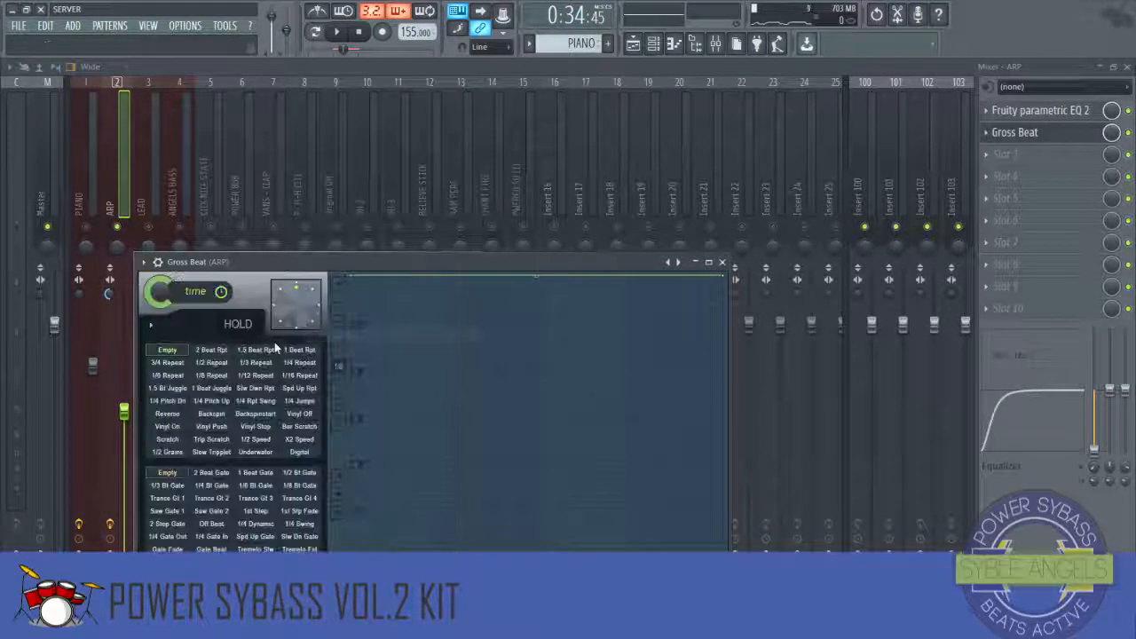
pyautogui.click(255, 439)
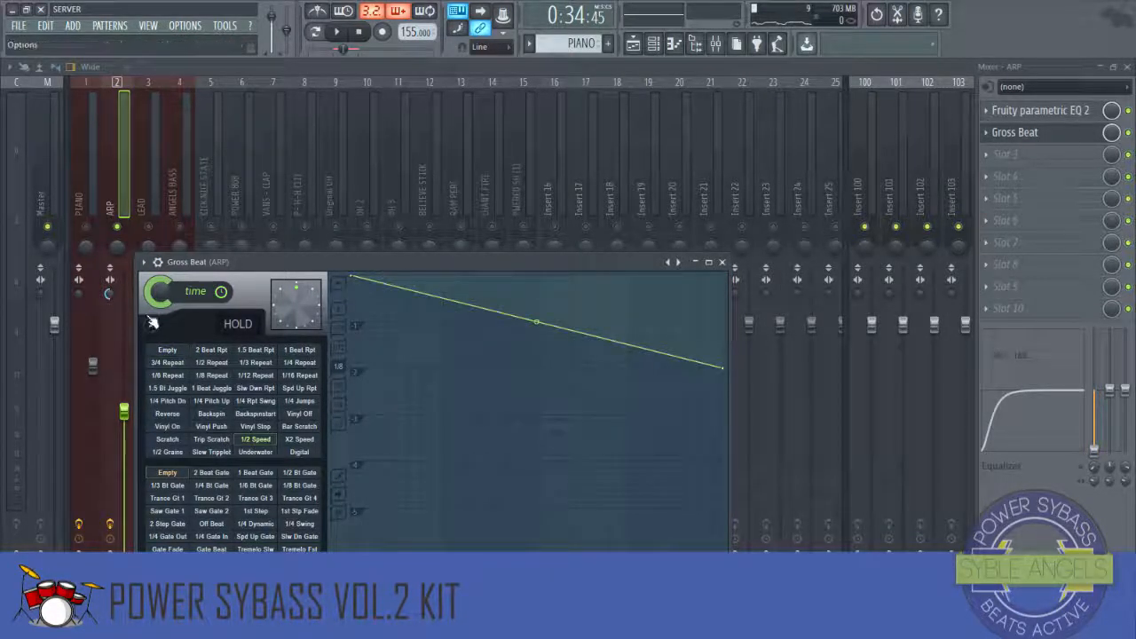
pyautogui.press('space')
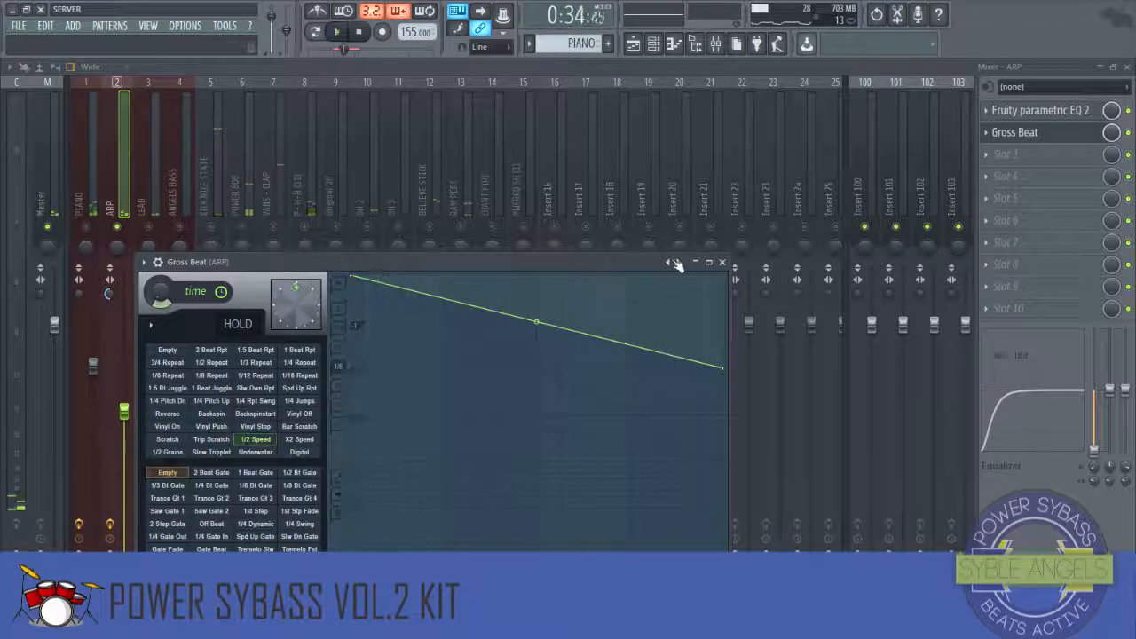
pyautogui.click(722, 262)
pyautogui.press('space')
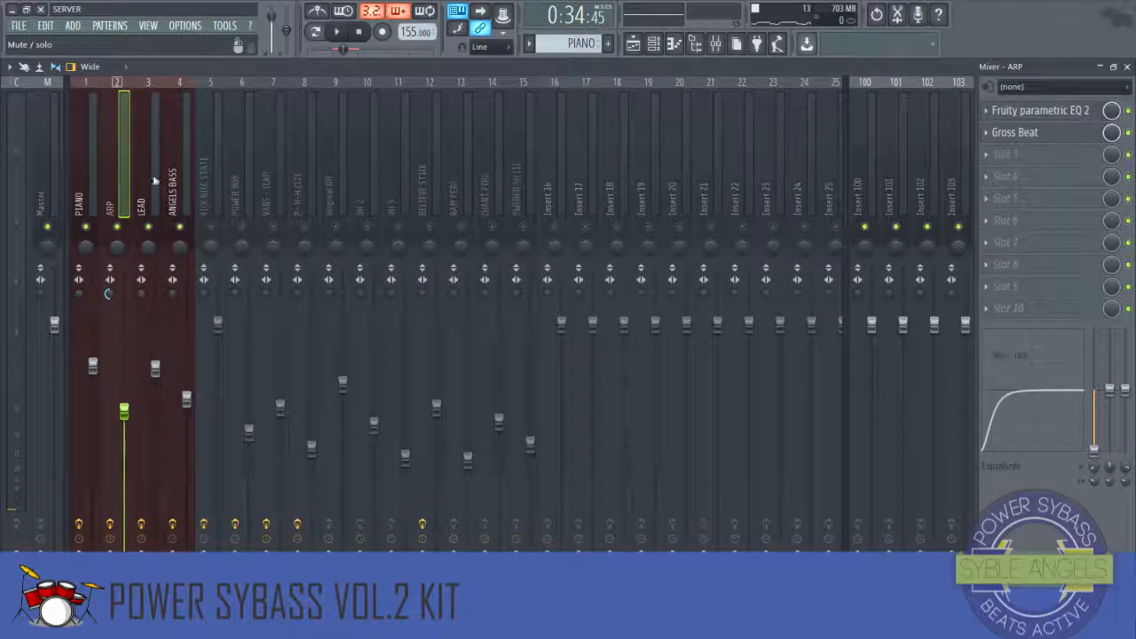
# Step: Select the LEAD insert, add Fruity parametric EQ 2 to its second slot and cut the low end
pyautogui.click(156, 184)
pyautogui.click(987, 135)
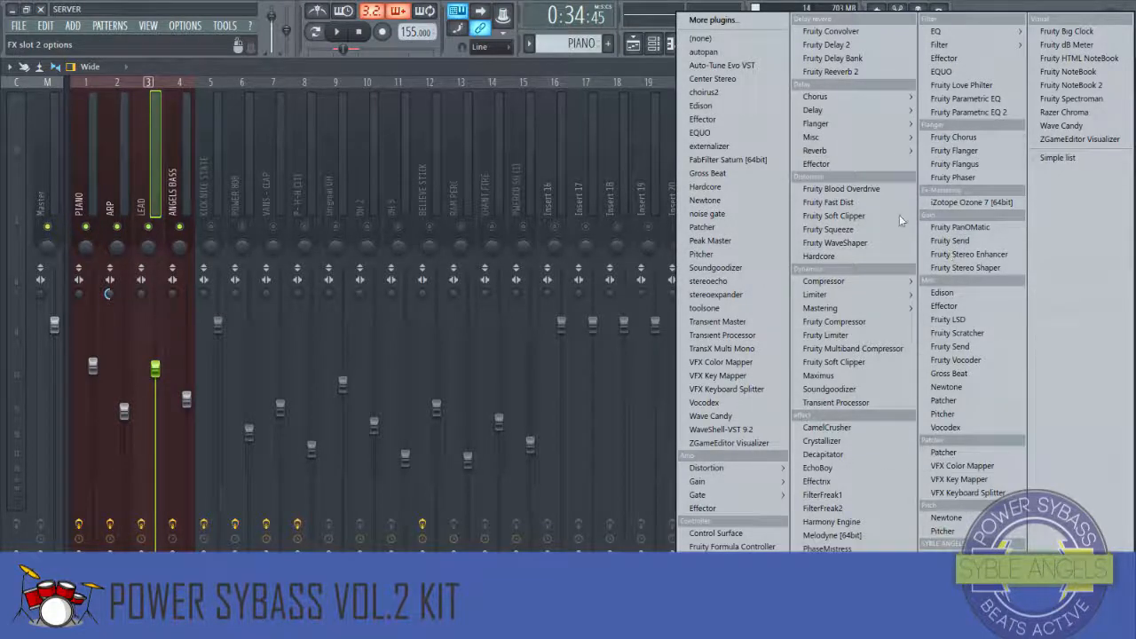
pyautogui.click(967, 112)
pyautogui.moveTo(93, 266); pyautogui.dragTo(133, 329)
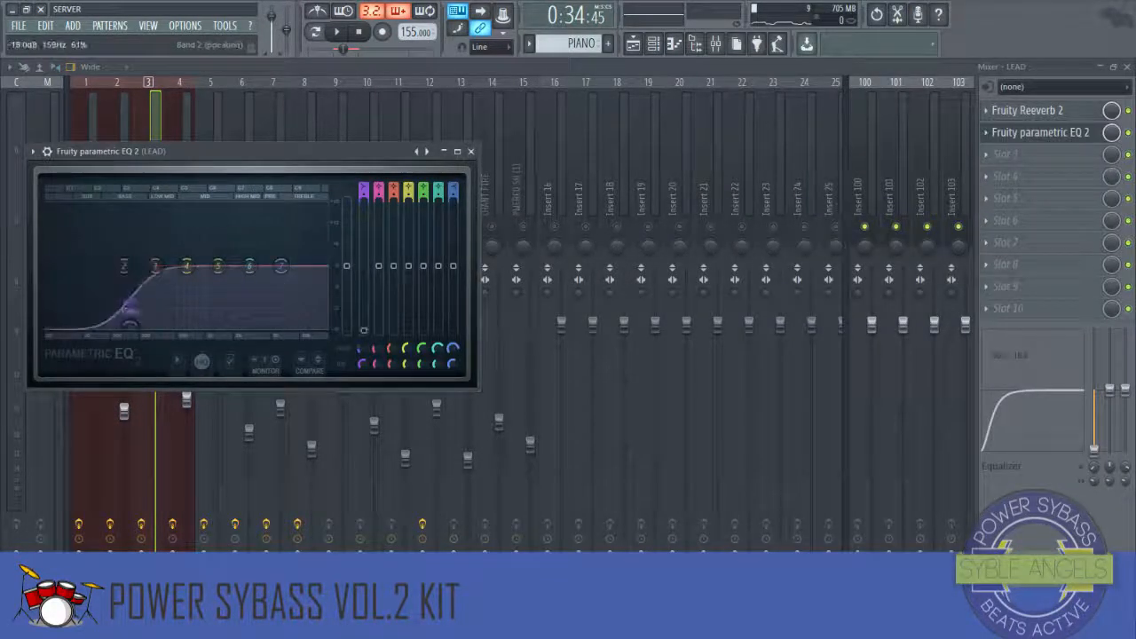
# Step: Play the beat, deepen LEAD's low cut and boost a mid band around 2 kHz, then close the EQ
pyautogui.press('space')
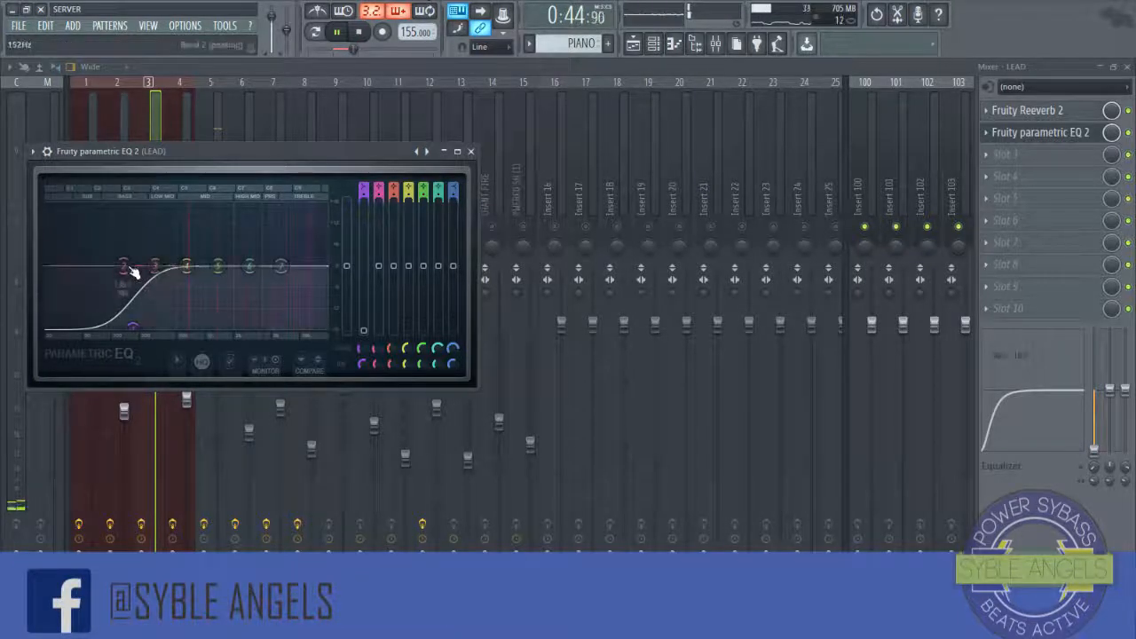
pyautogui.moveTo(125, 267); pyautogui.dragTo(132, 328)
pyautogui.moveTo(227, 264); pyautogui.dragTo(267, 248)
pyautogui.moveTo(186, 264); pyautogui.dragTo(175, 259)
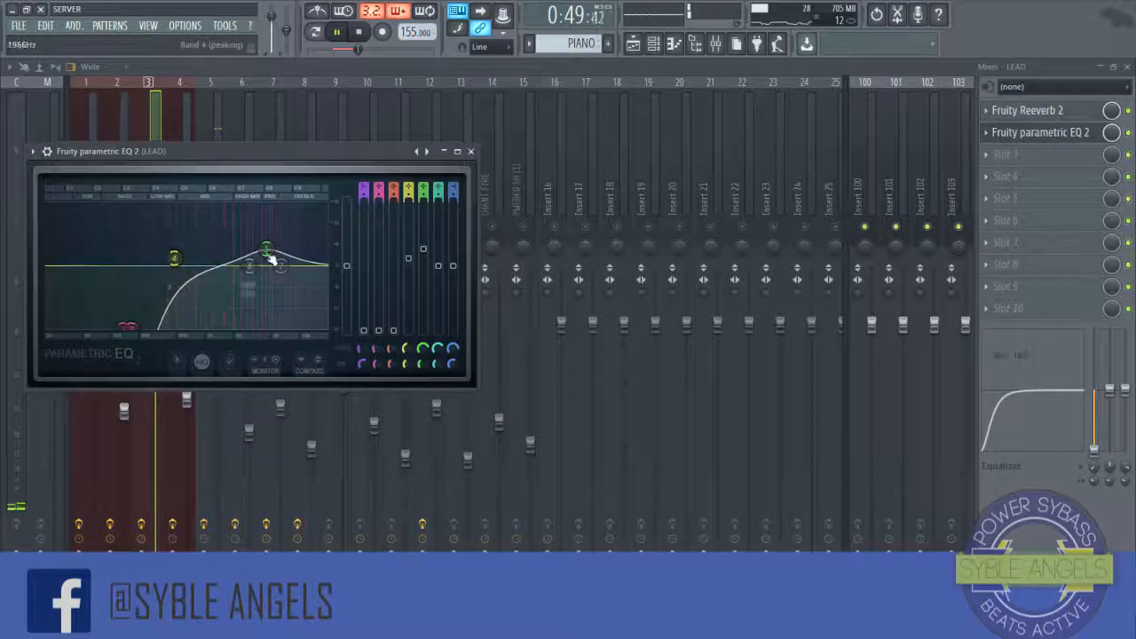
pyautogui.click(472, 152)
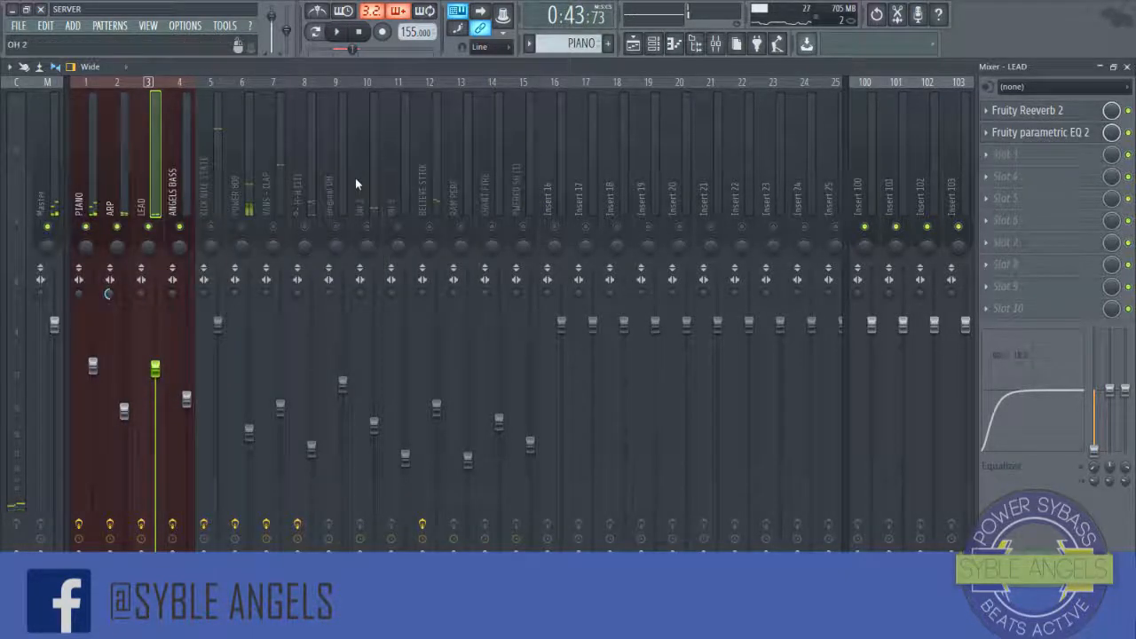
pyautogui.rightClick(162, 230)
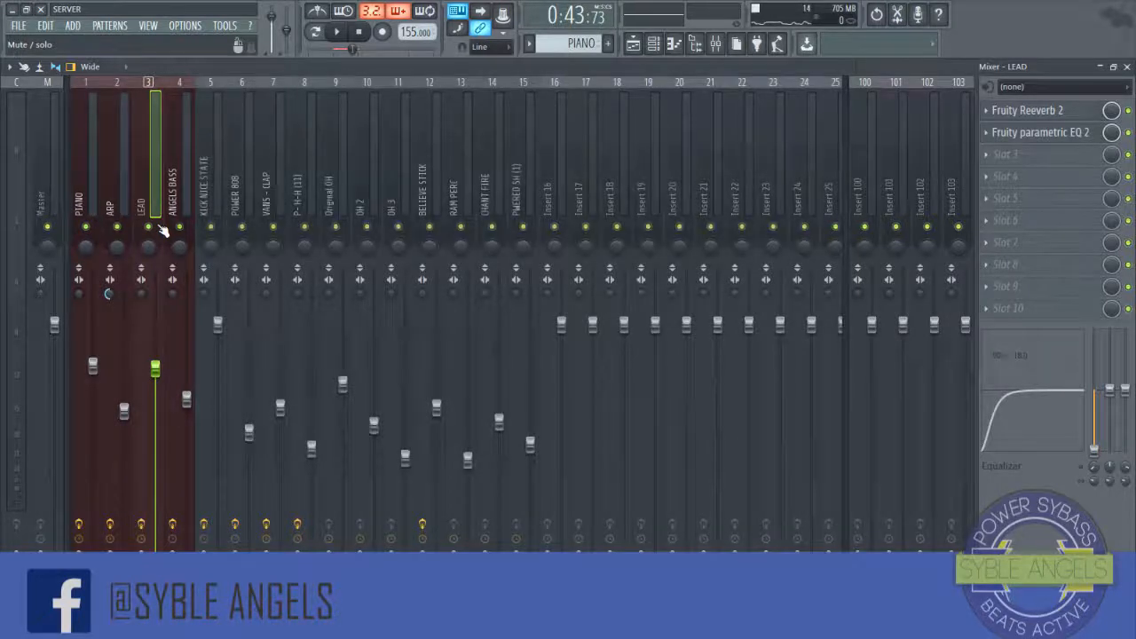
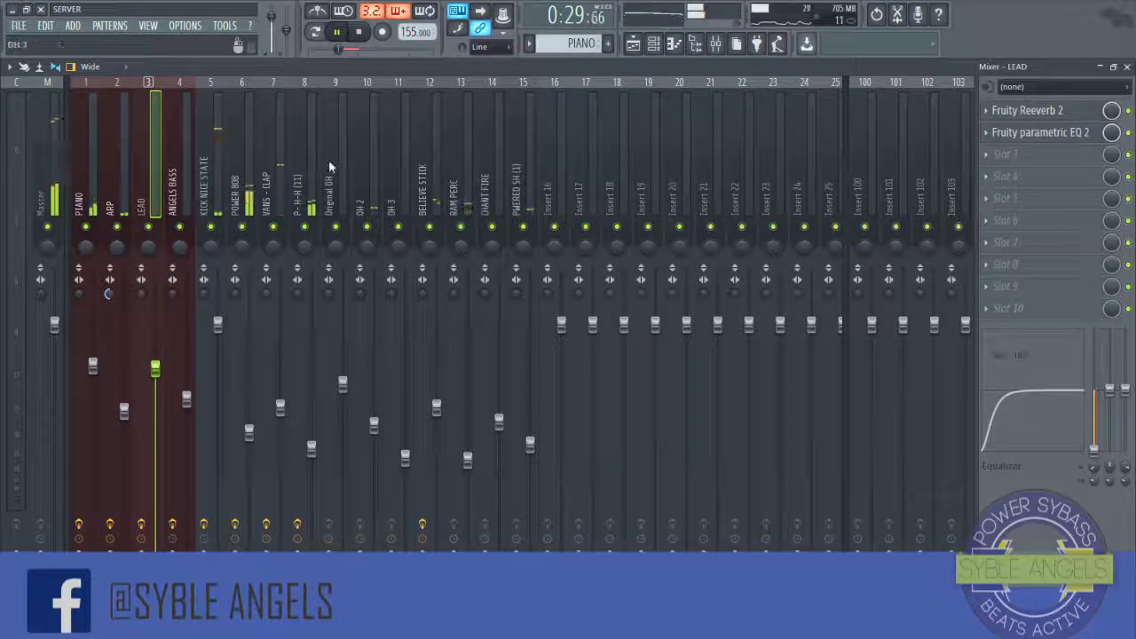
# Step: Select the POWER 808 insert and add Fruity Fast Dist to its first slot
pyautogui.click(219, 153)
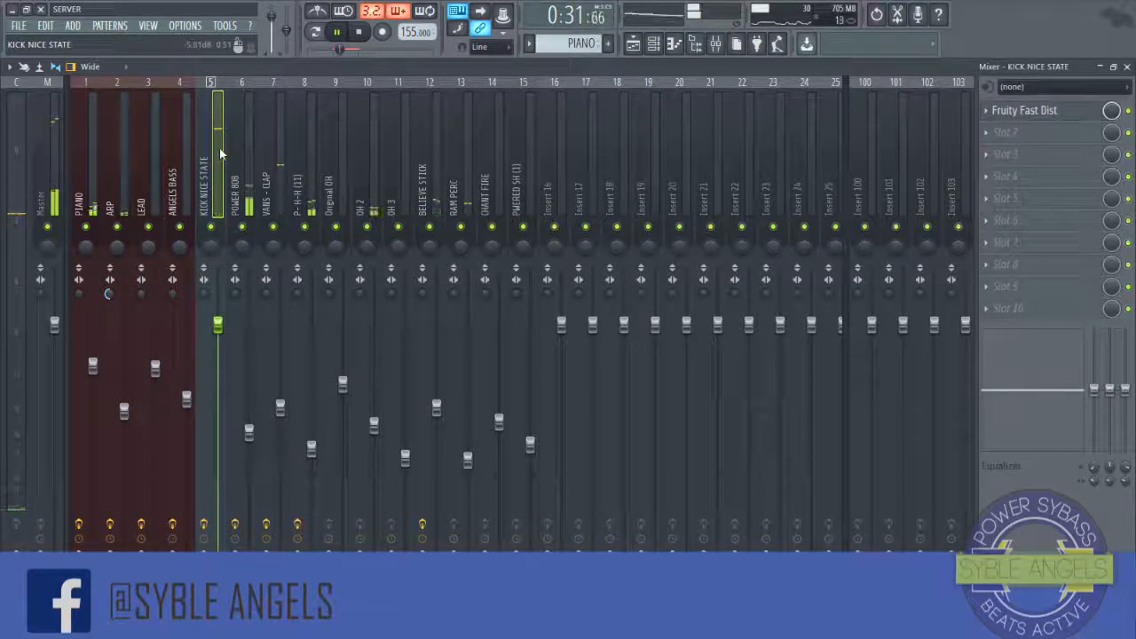
pyautogui.press('space')
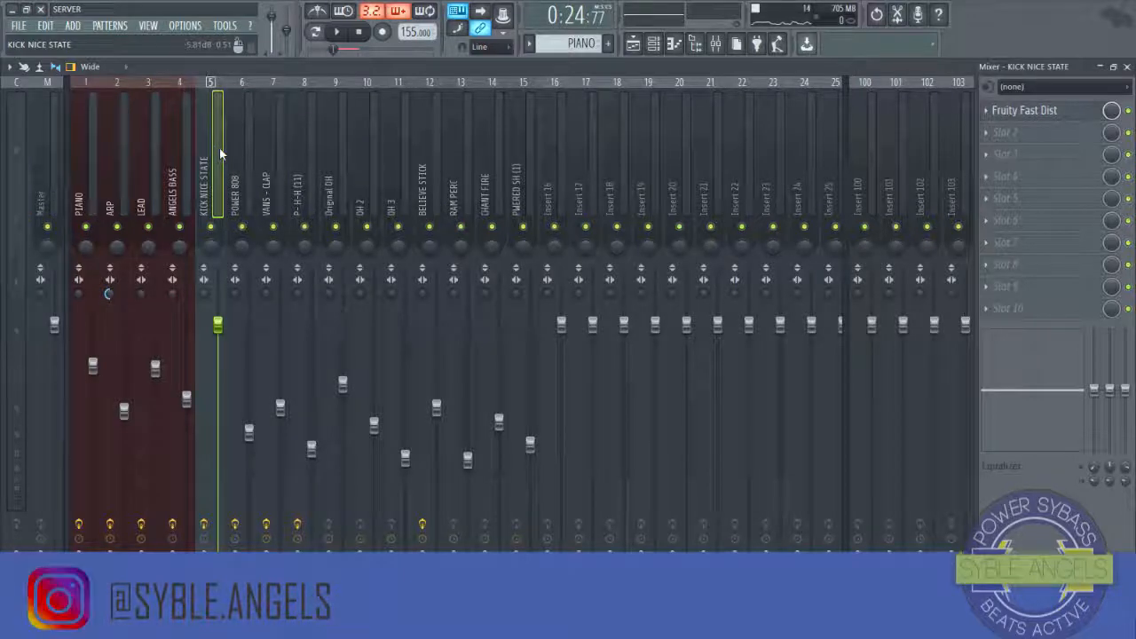
pyautogui.click(240, 132)
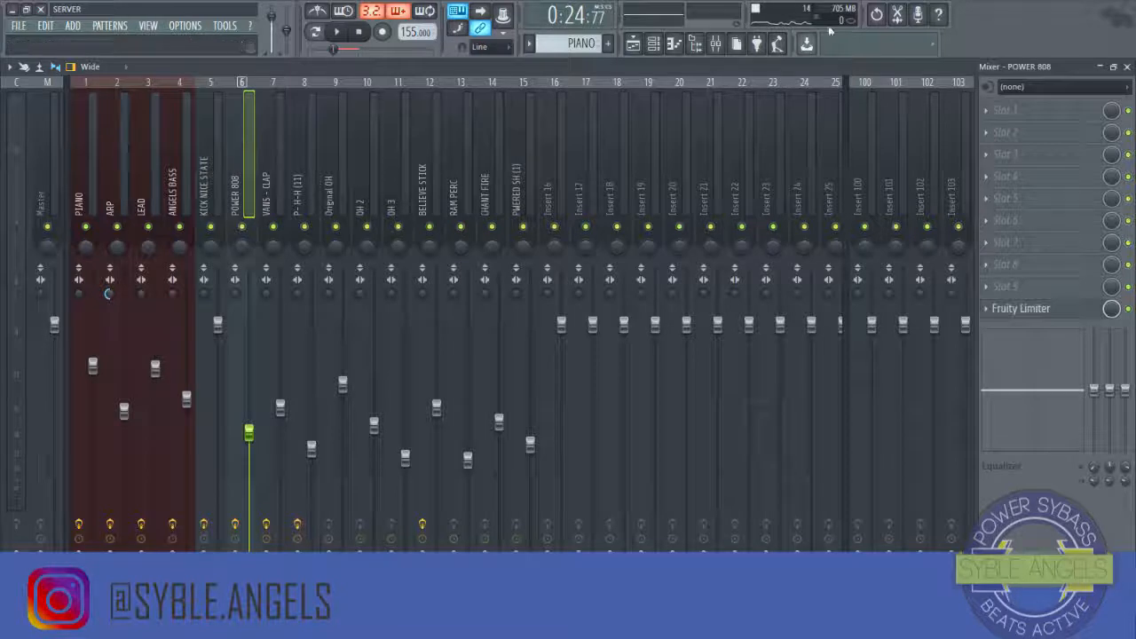
pyautogui.click(990, 118)
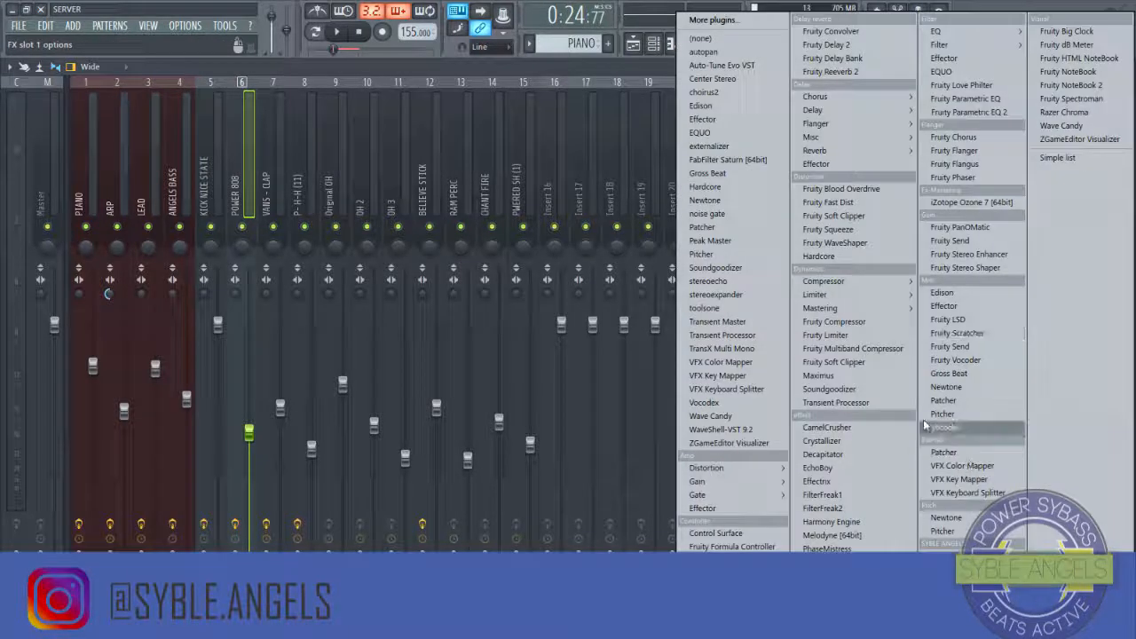
pyautogui.moveTo(753, 469)
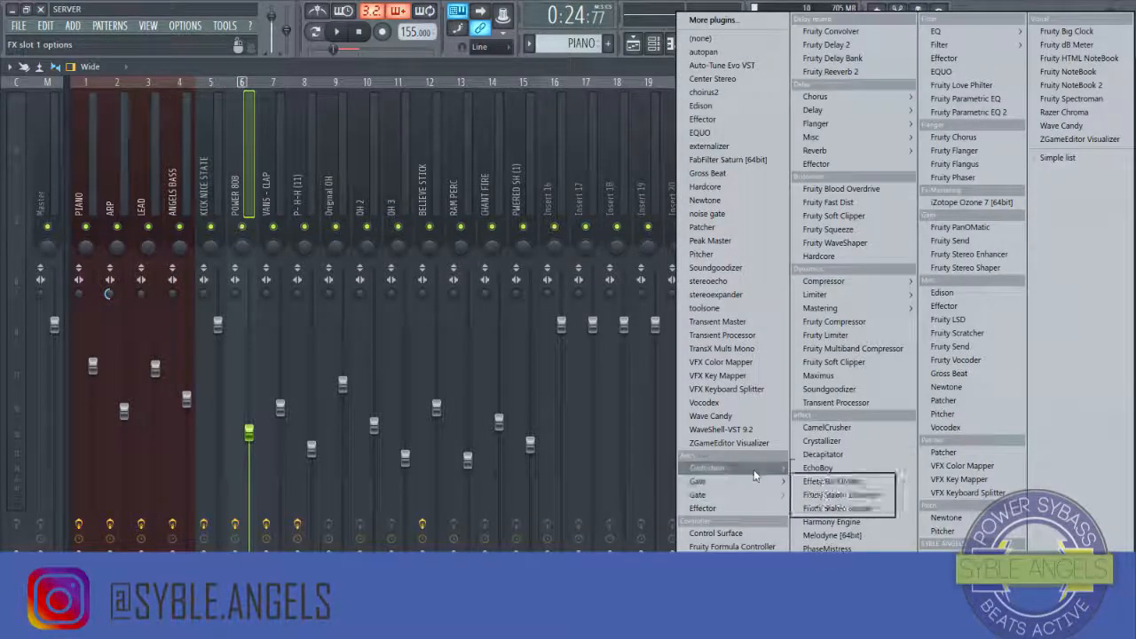
pyautogui.click(830, 495)
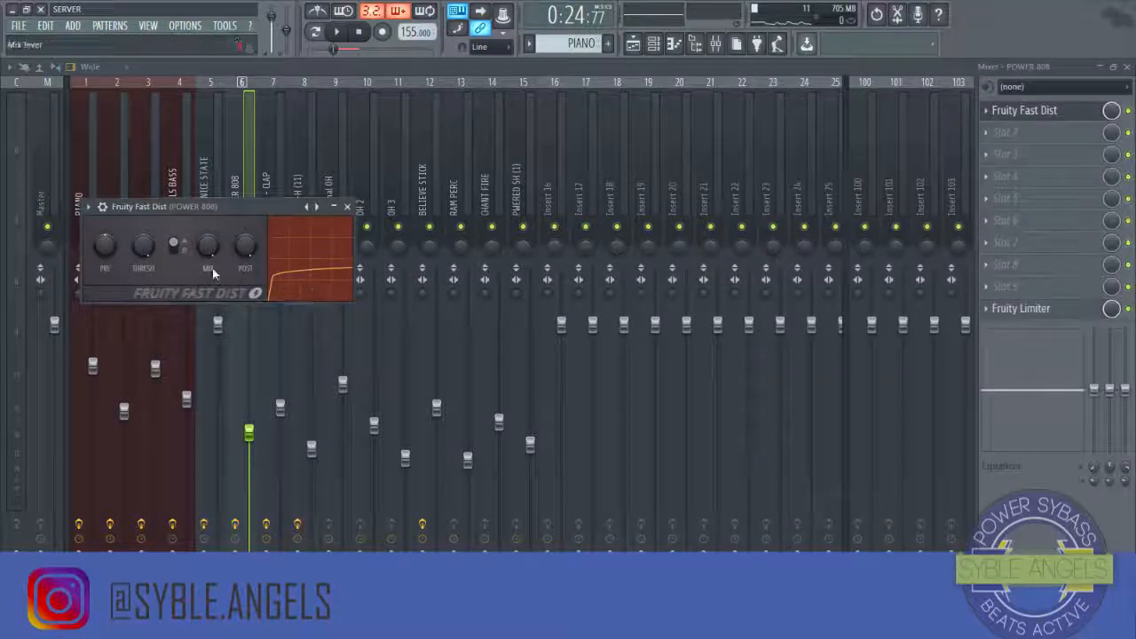
# Step: Play the beat and switch Fruity Fast Dist's distortion type to B
pyautogui.click(101, 211)
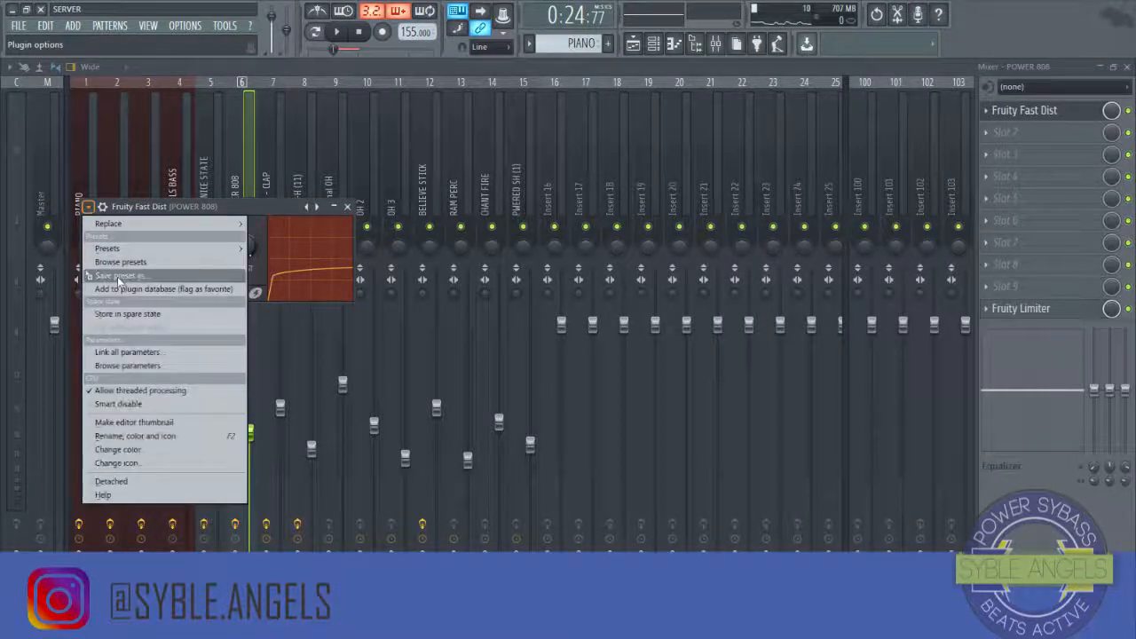
pyautogui.moveTo(223, 224)
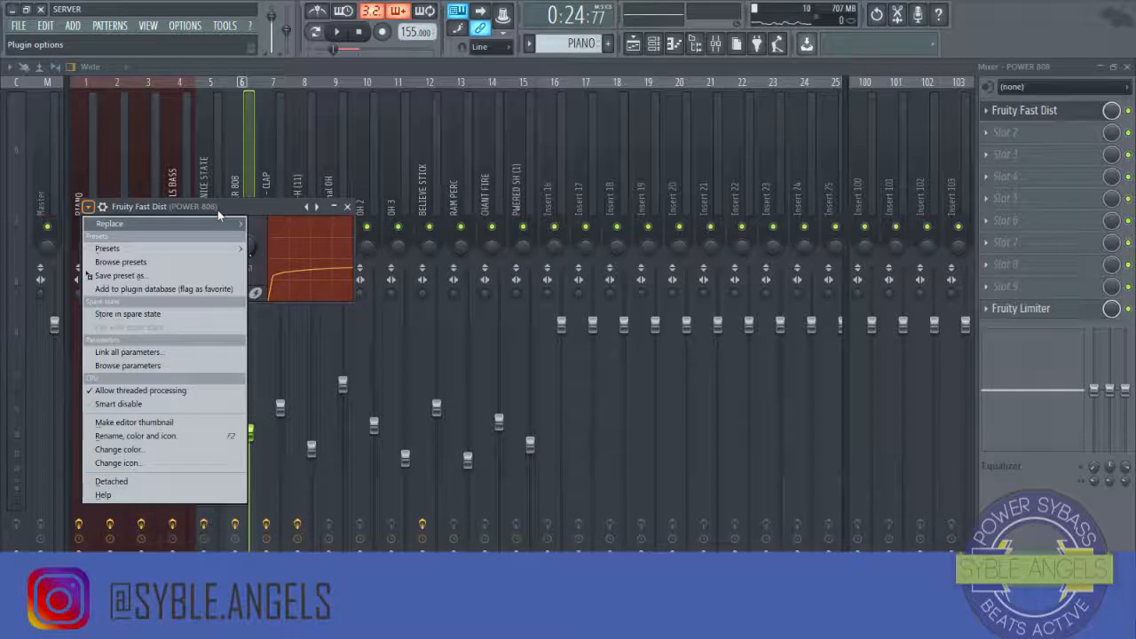
pyautogui.click(222, 208)
pyautogui.moveTo(222, 207); pyautogui.dragTo(489, 175)
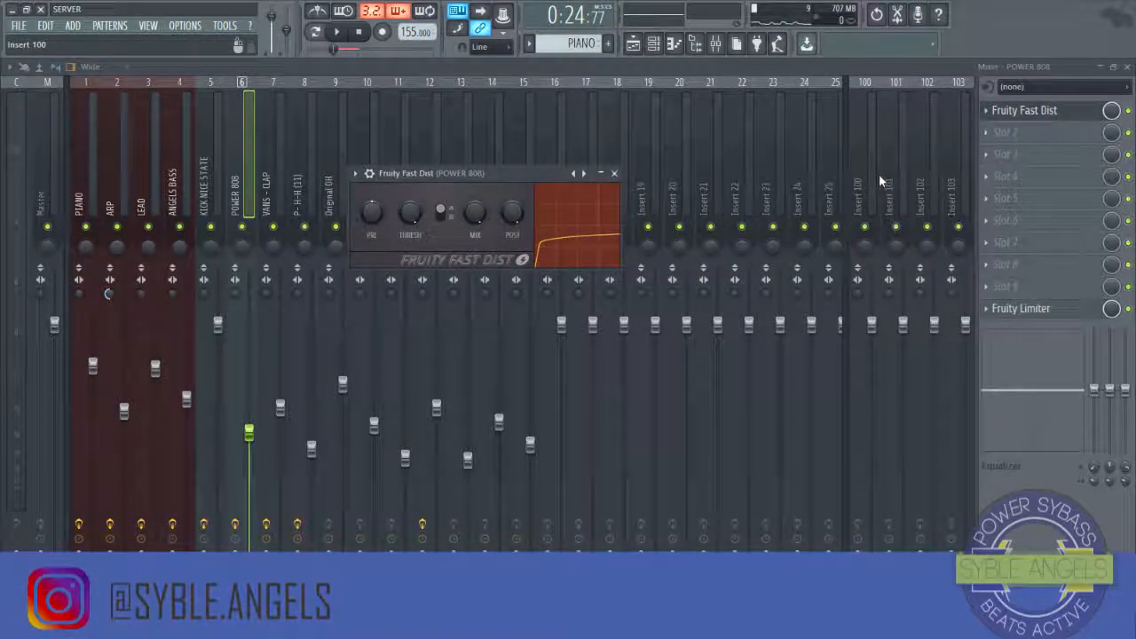
pyautogui.press('space')
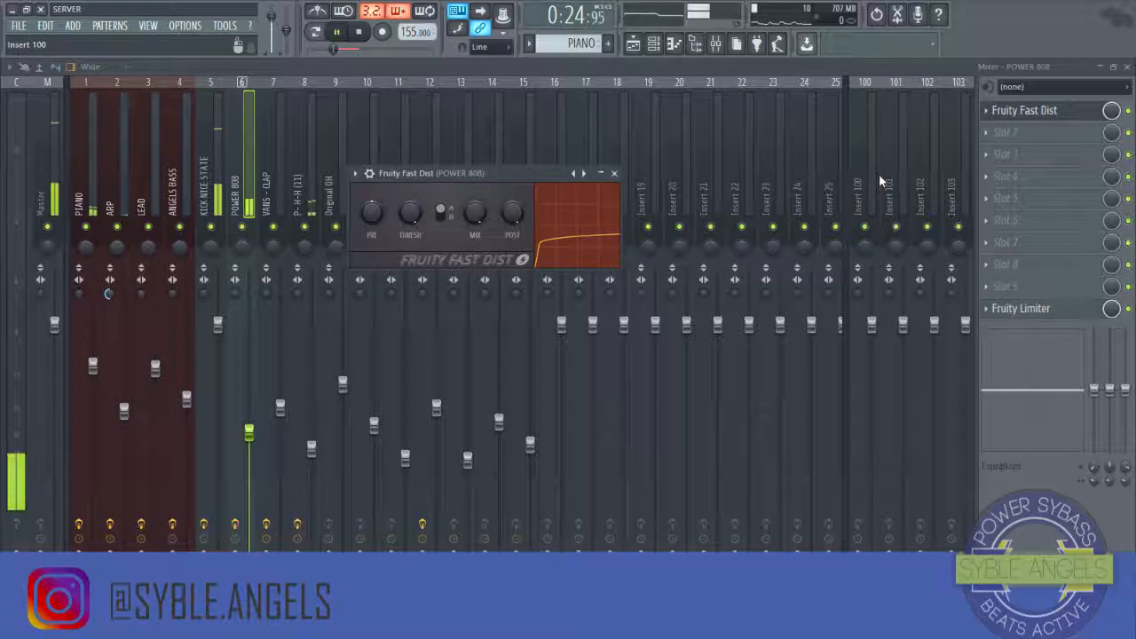
pyautogui.press('space')
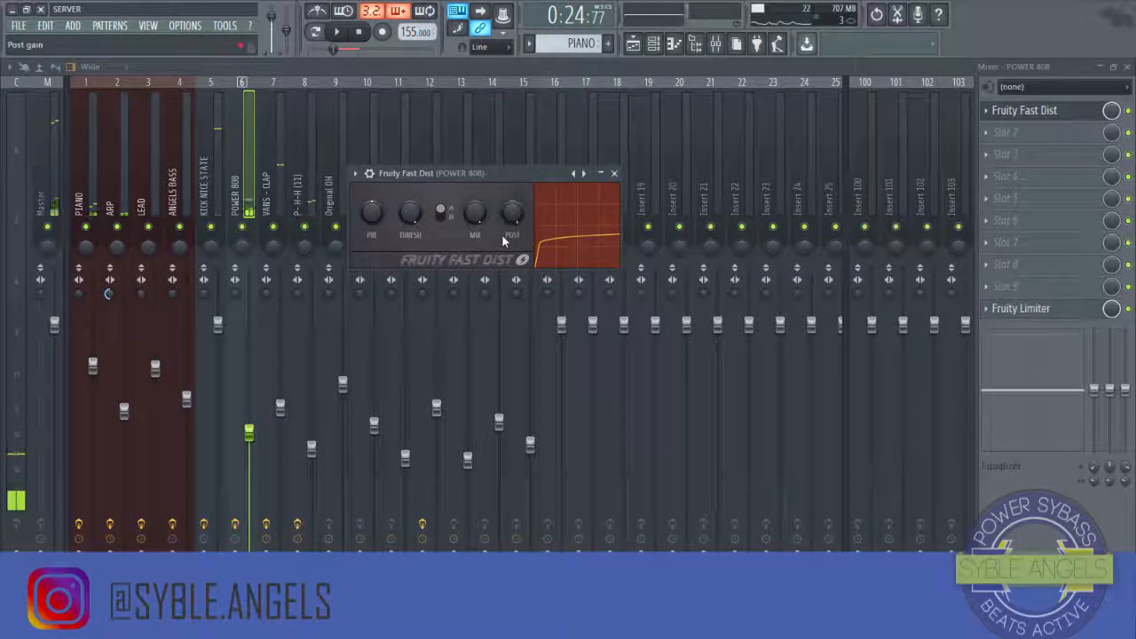
pyautogui.click(444, 215)
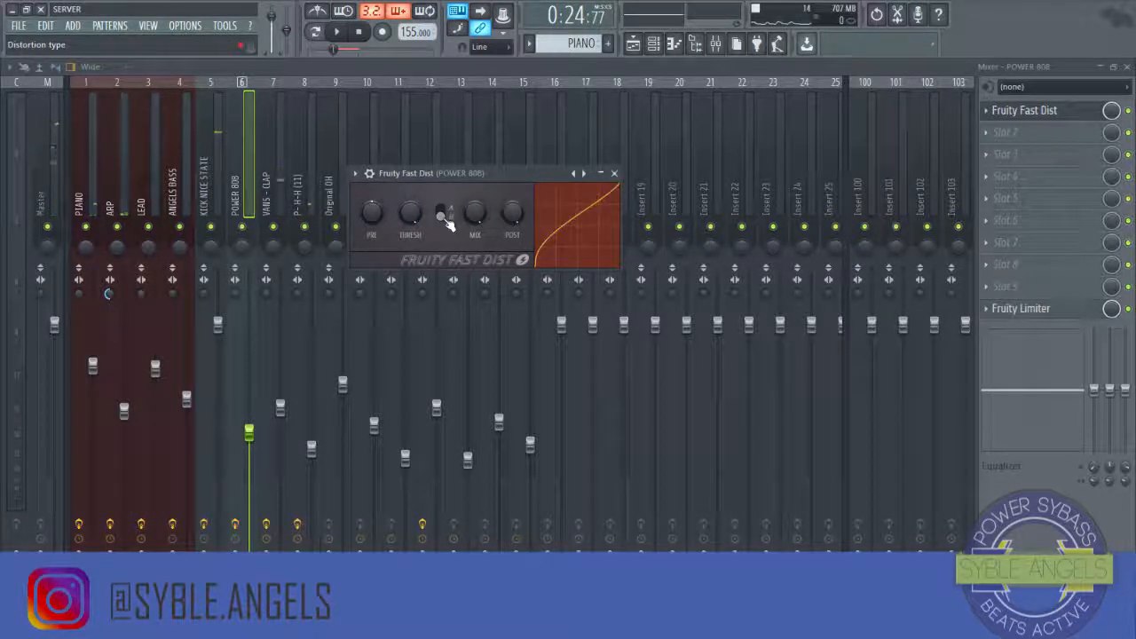
# Step: Lower the distortion's mix level, preview the beat and close the plugin
pyautogui.press('space')
pyautogui.press('space')
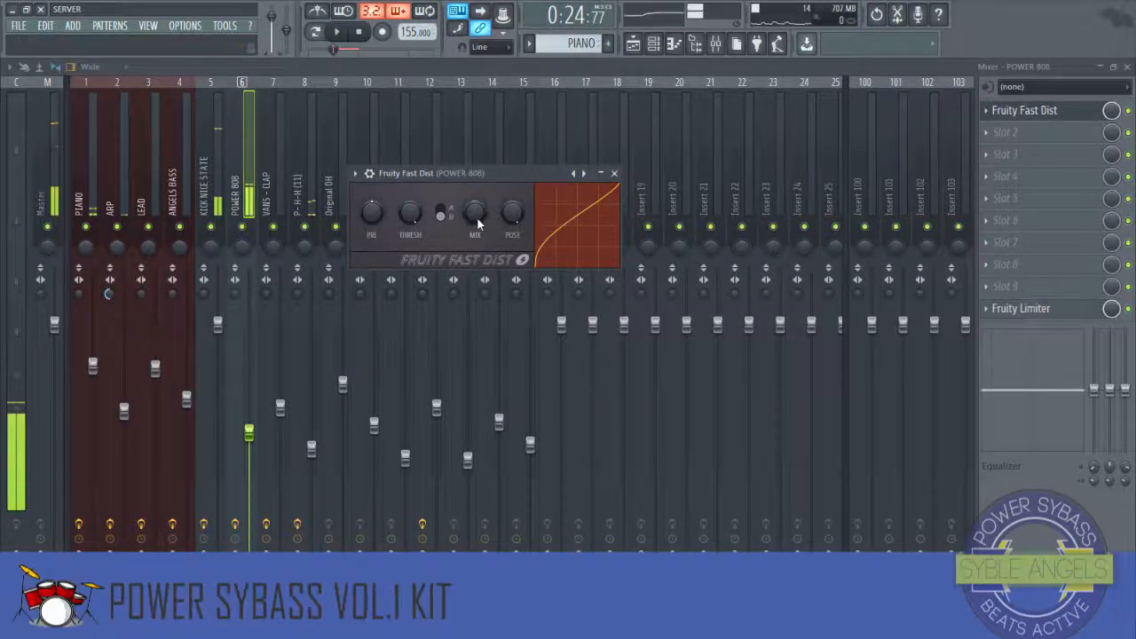
pyautogui.moveTo(476, 217); pyautogui.dragTo(476, 258)
pyautogui.press('space')
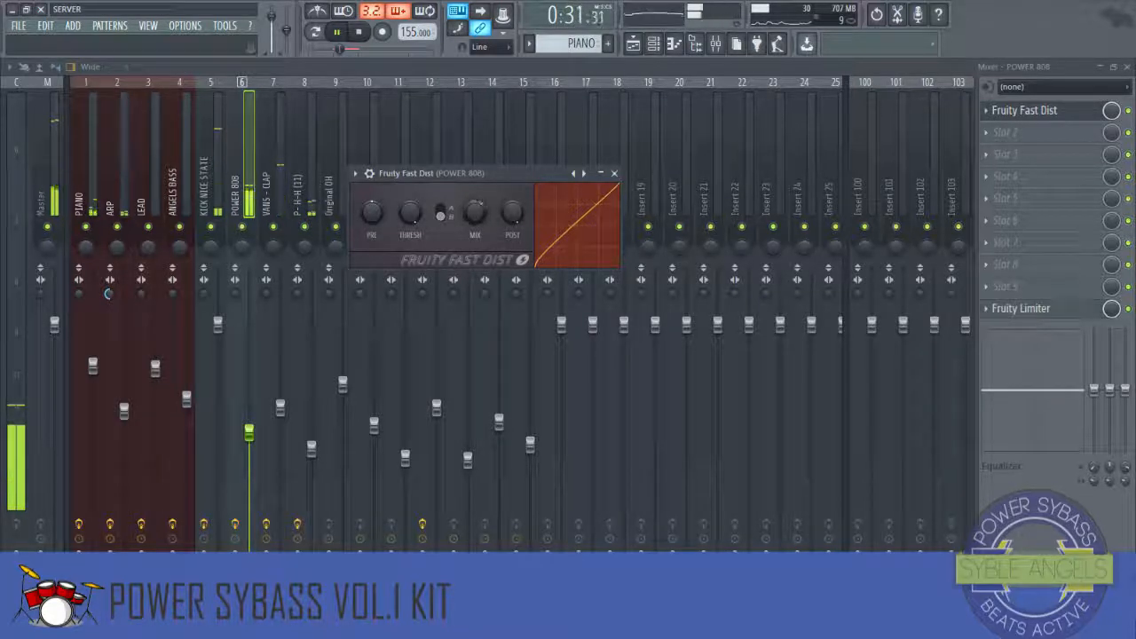
pyautogui.press('space')
pyautogui.click(614, 174)
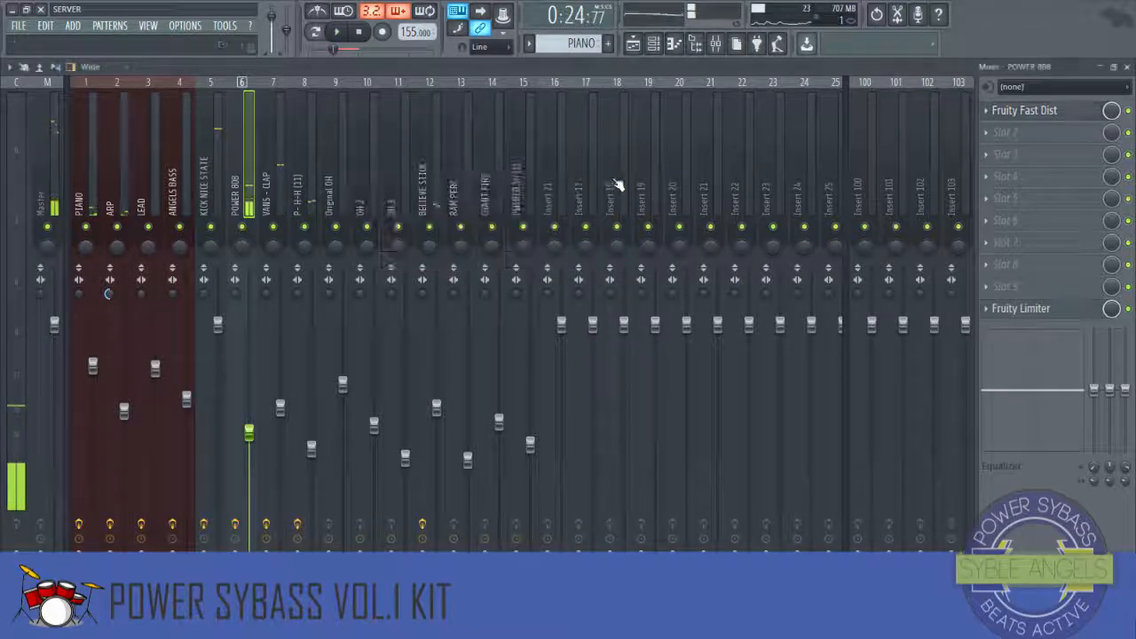
# Step: Add Fruity parametric EQ 2 to POWER 808's second slot and apply a high-shelf cut around 2.4 kHz
pyautogui.click(988, 134)
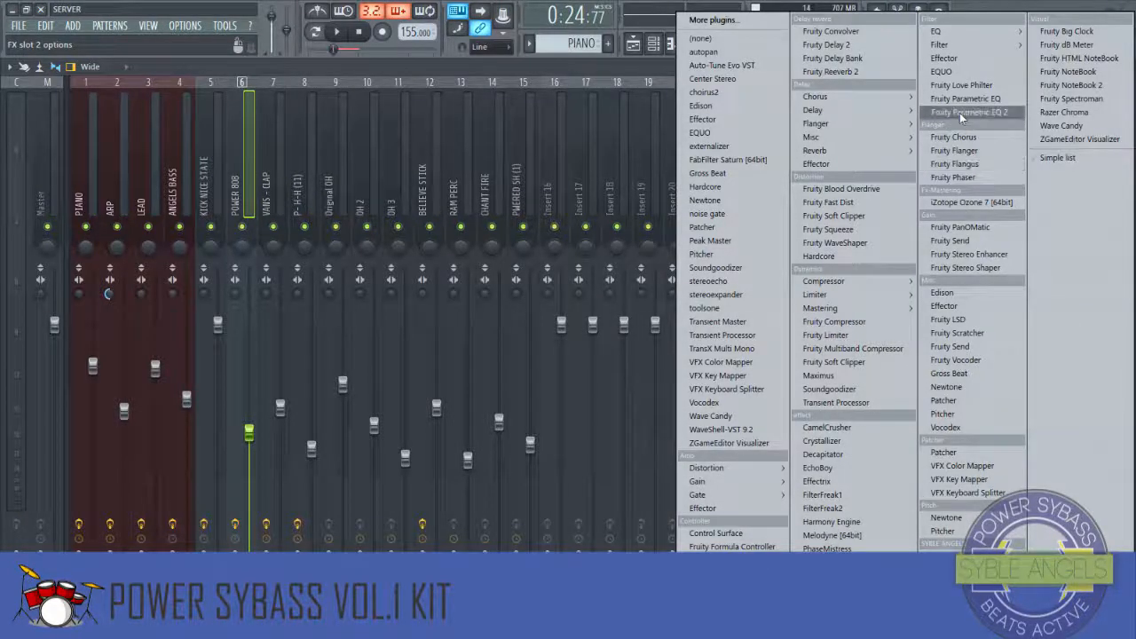
pyautogui.click(960, 113)
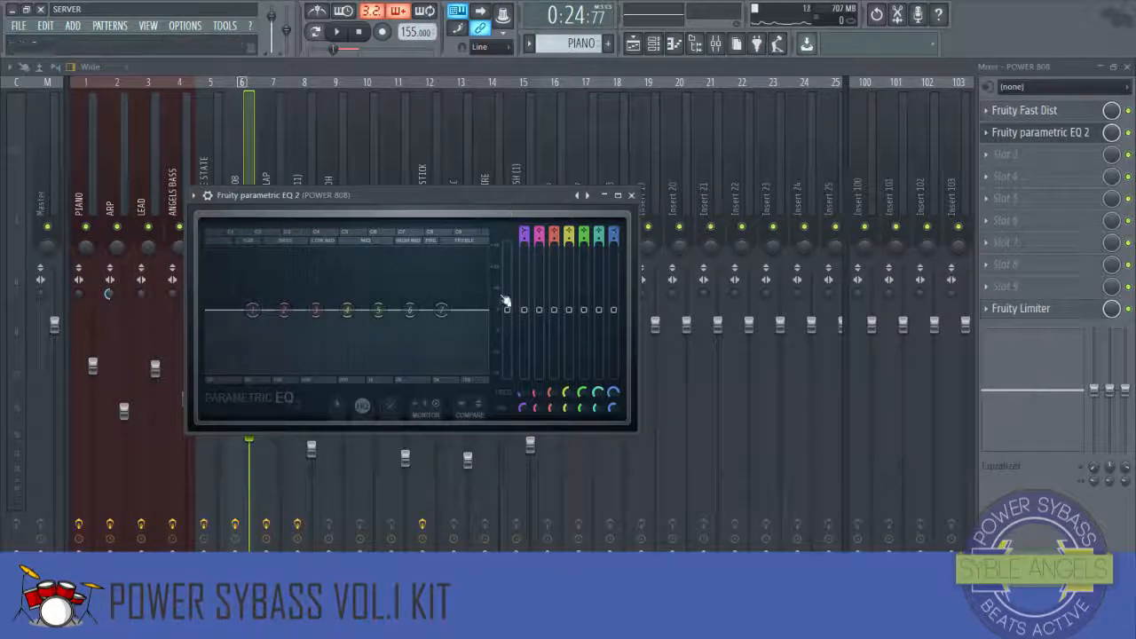
pyautogui.moveTo(441, 309); pyautogui.dragTo(403, 376)
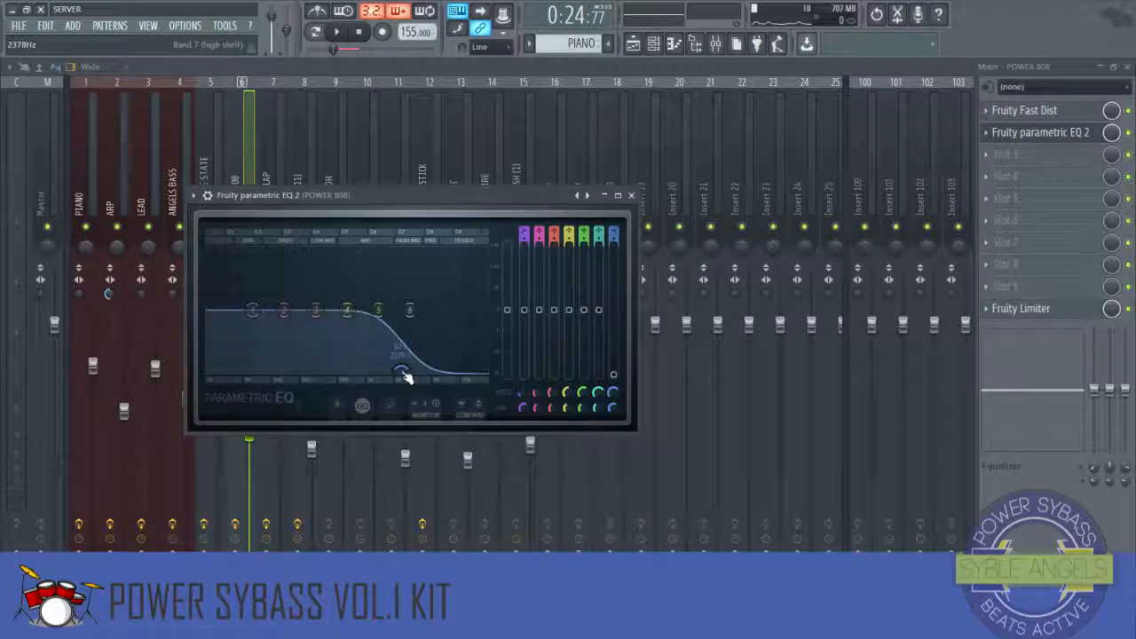
pyautogui.press('space')
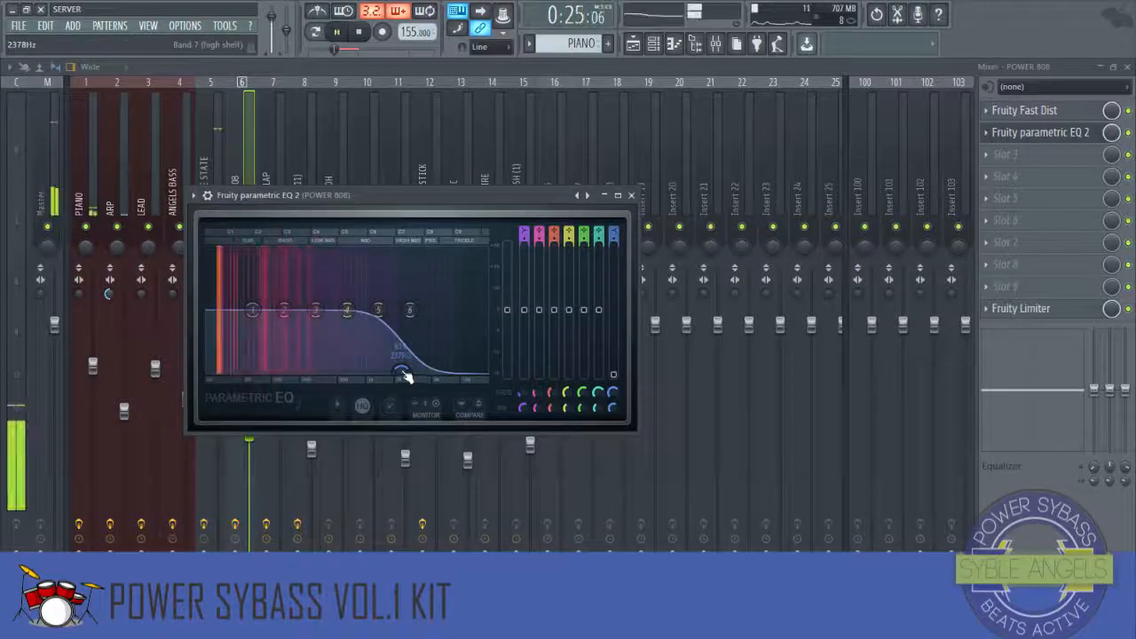
# Step: While the beat plays, move the high-shelf cut higher, boost a mid band, then close the mixer and EQ
pyautogui.moveTo(404, 377); pyautogui.dragTo(424, 380)
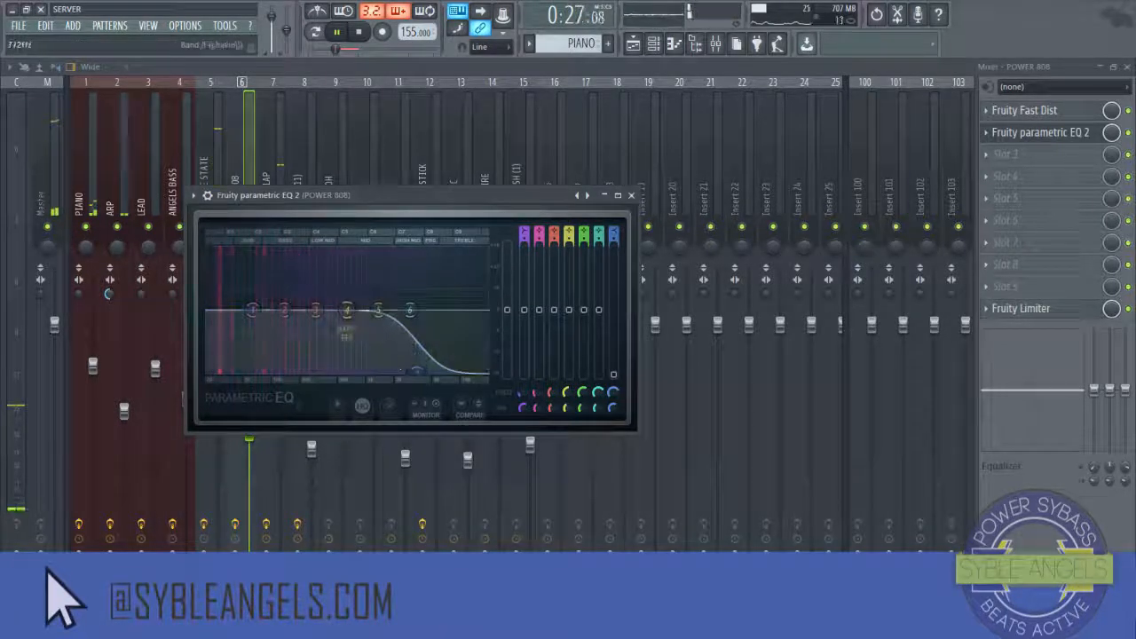
pyautogui.moveTo(348, 310)
pyautogui.mouseDown()
pyautogui.moveTo(358, 284)
pyautogui.moveTo(360, 301)
pyautogui.mouseUp()
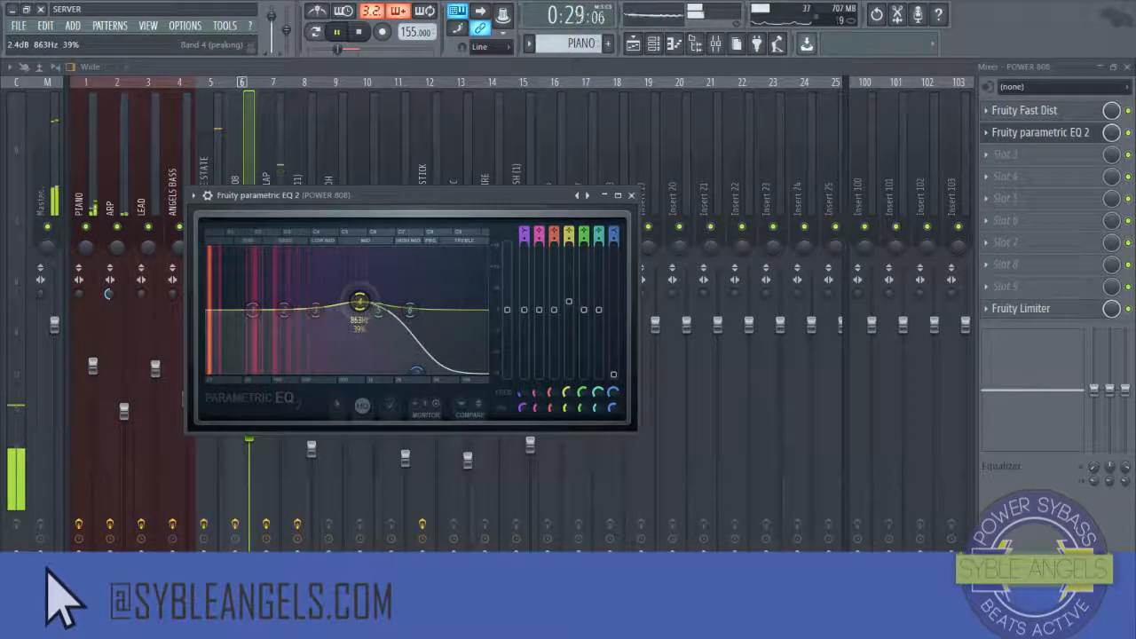
pyautogui.click(1128, 134)
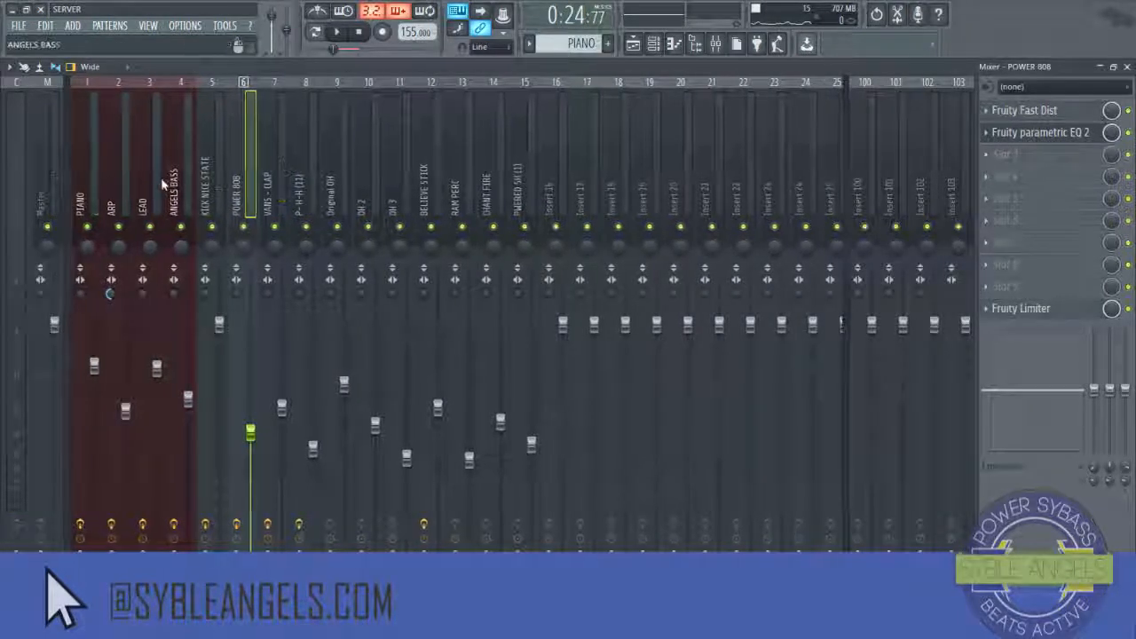
pyautogui.click(78, 198)
pyautogui.click(1128, 68)
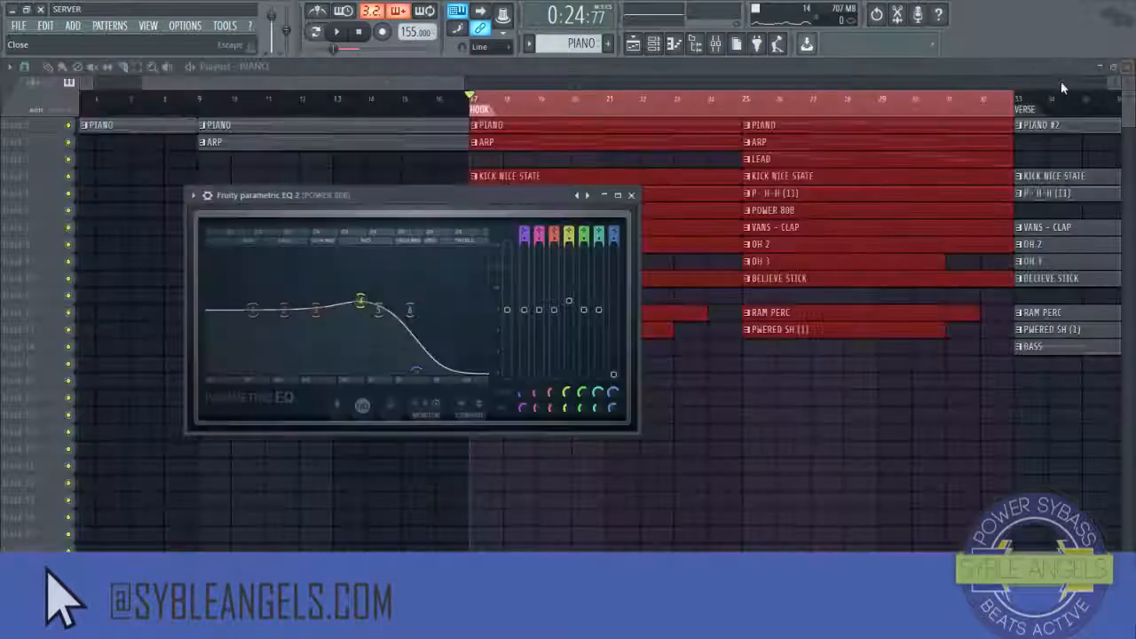
pyautogui.click(633, 196)
# Step: Play the arrangement in the playlist
pyautogui.click(706, 45)
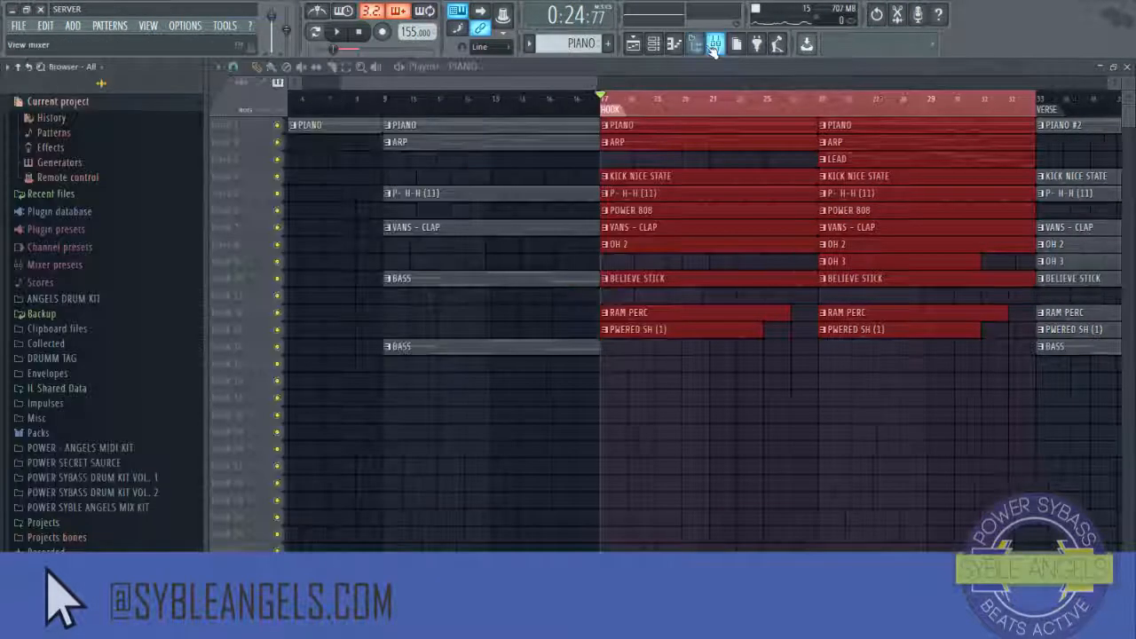
pyautogui.click(707, 45)
pyautogui.click(718, 46)
pyautogui.click(717, 46)
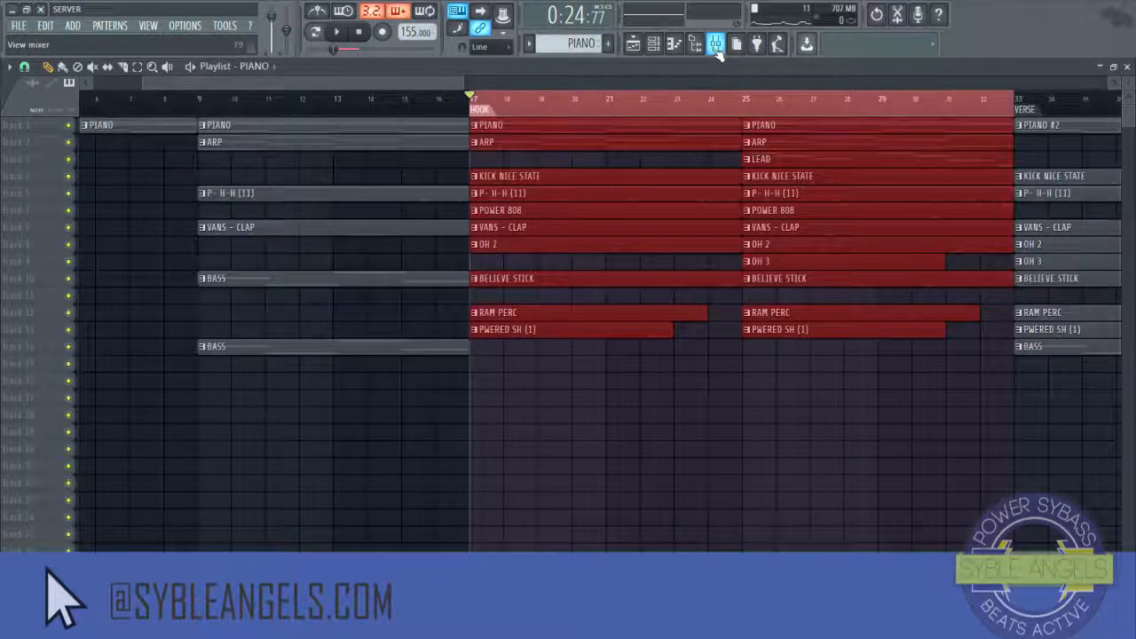
pyautogui.scroll(-2, 688, 112)
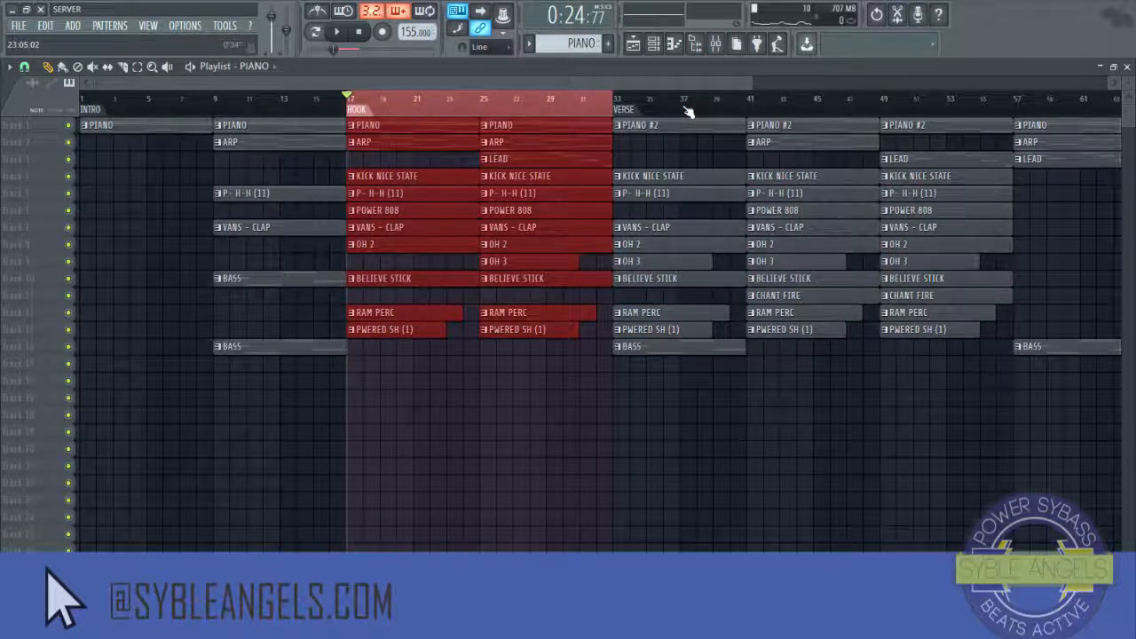
pyautogui.press('space')
# Step: Open the mixer, select the Master insert, add FabFilter Pro-Q 2 to its first slot and play the beat
pyautogui.click(718, 44)
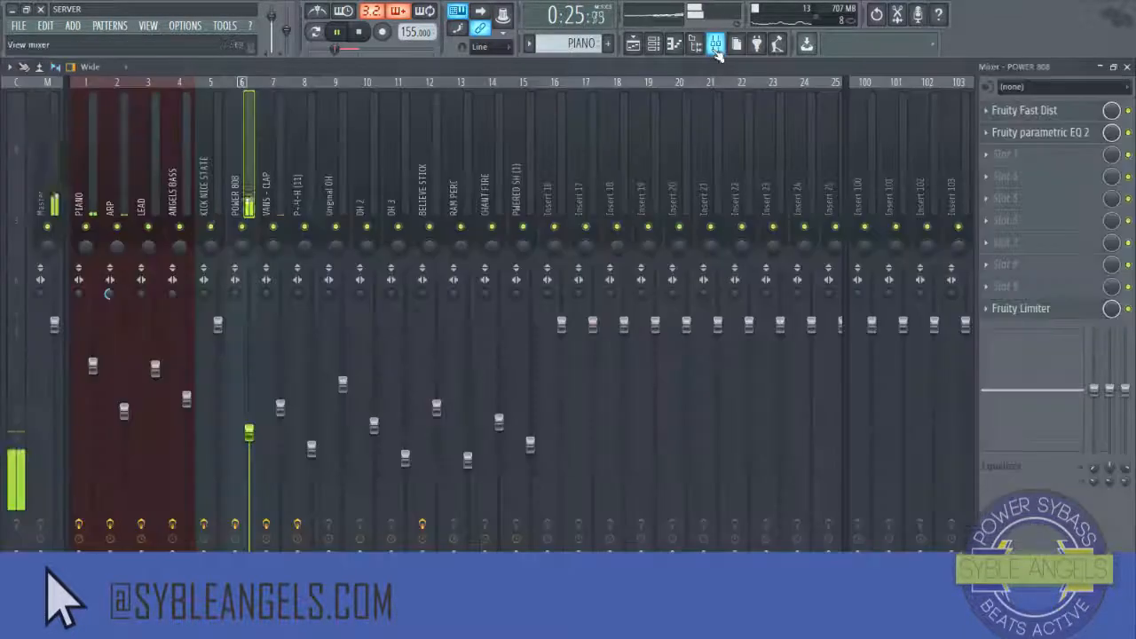
pyautogui.click(53, 149)
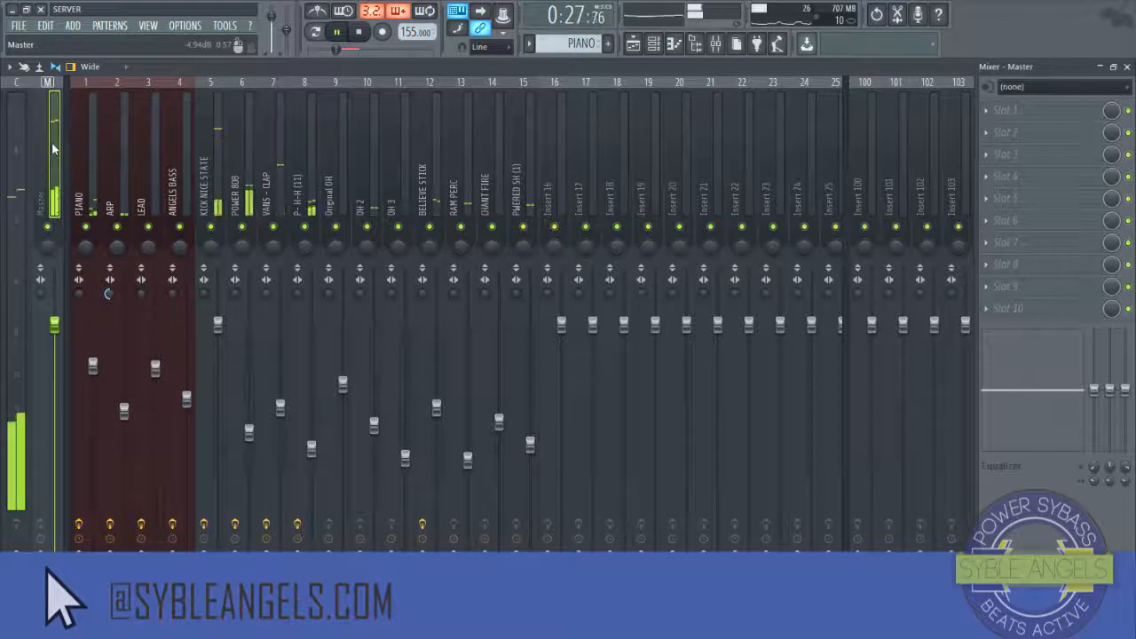
pyautogui.press('space')
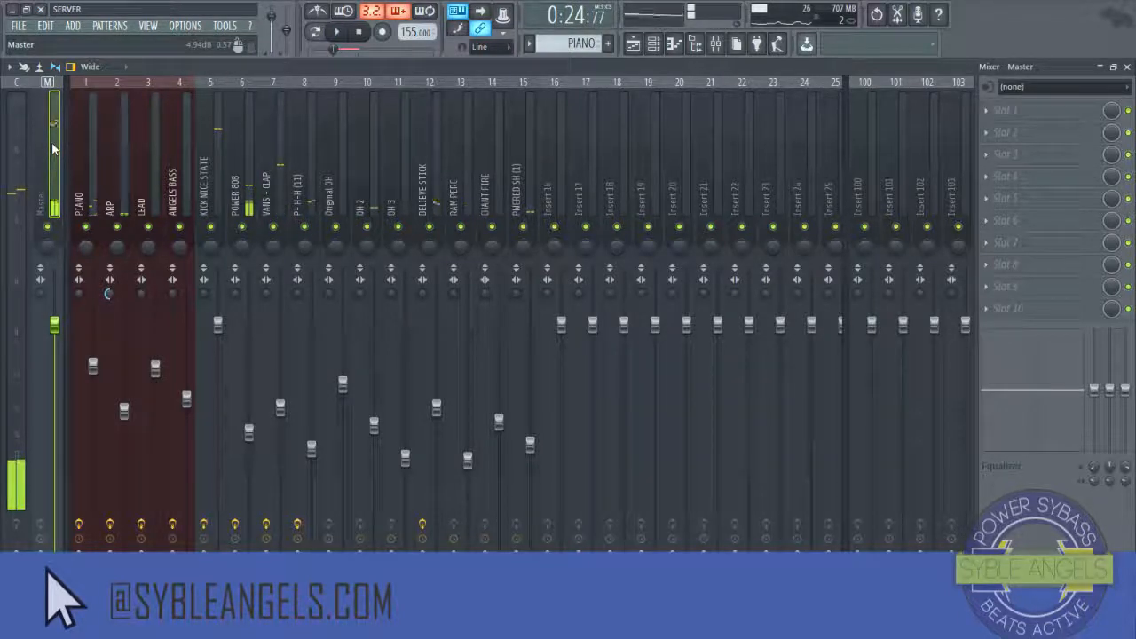
pyautogui.press('space')
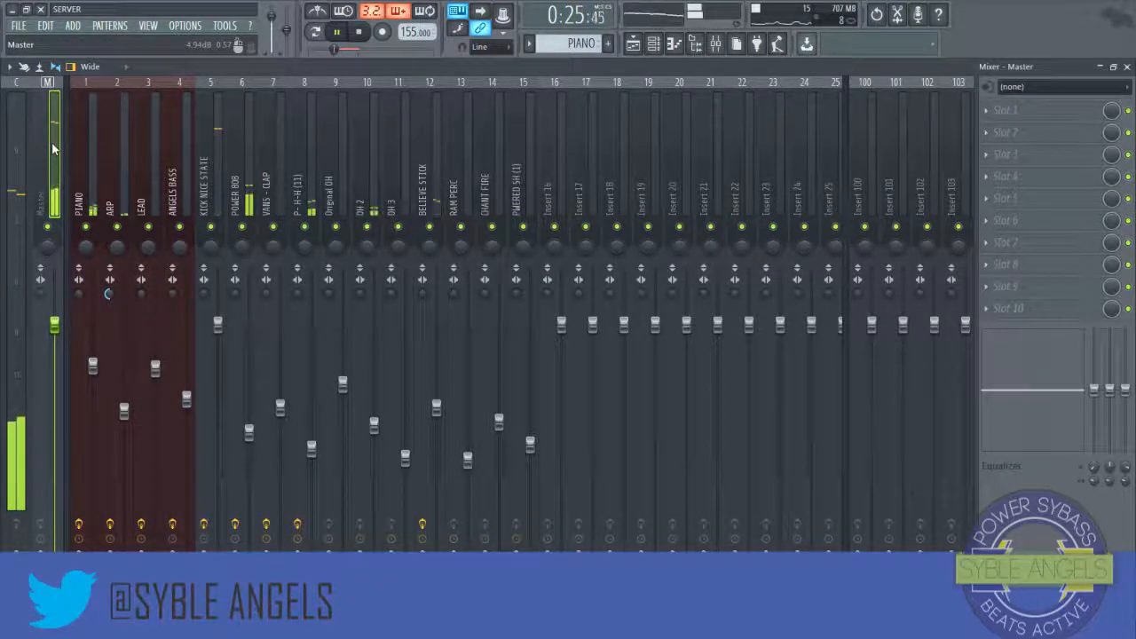
pyautogui.press('space')
pyautogui.click(984, 112)
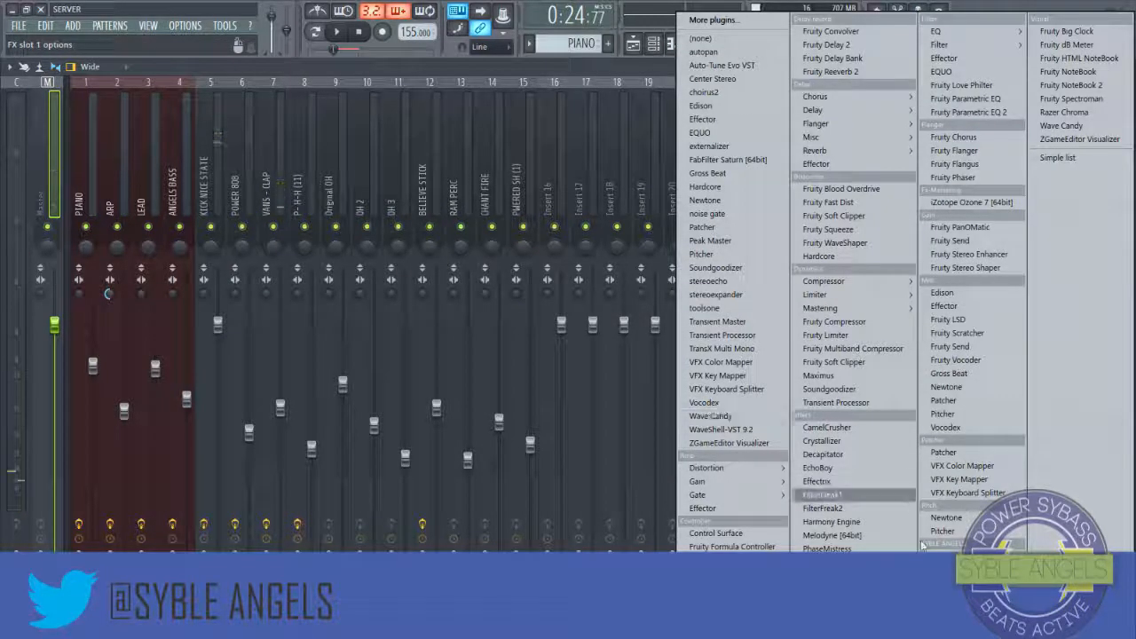
pyautogui.moveTo(965, 560)
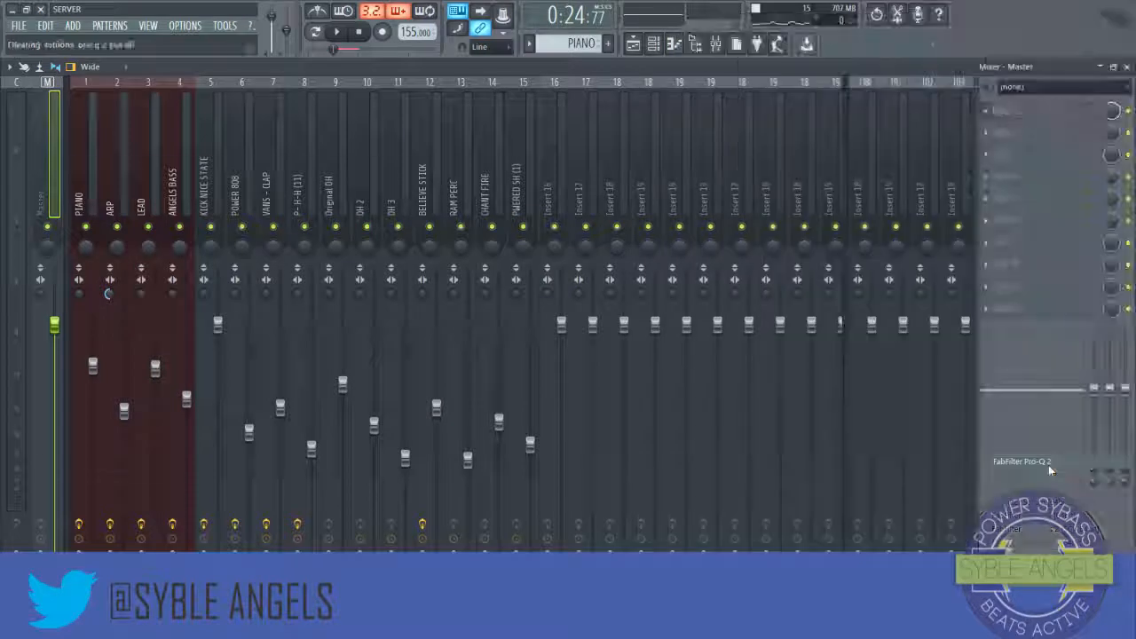
pyautogui.click(1046, 476)
pyautogui.moveTo(406, 179); pyautogui.dragTo(570, 140)
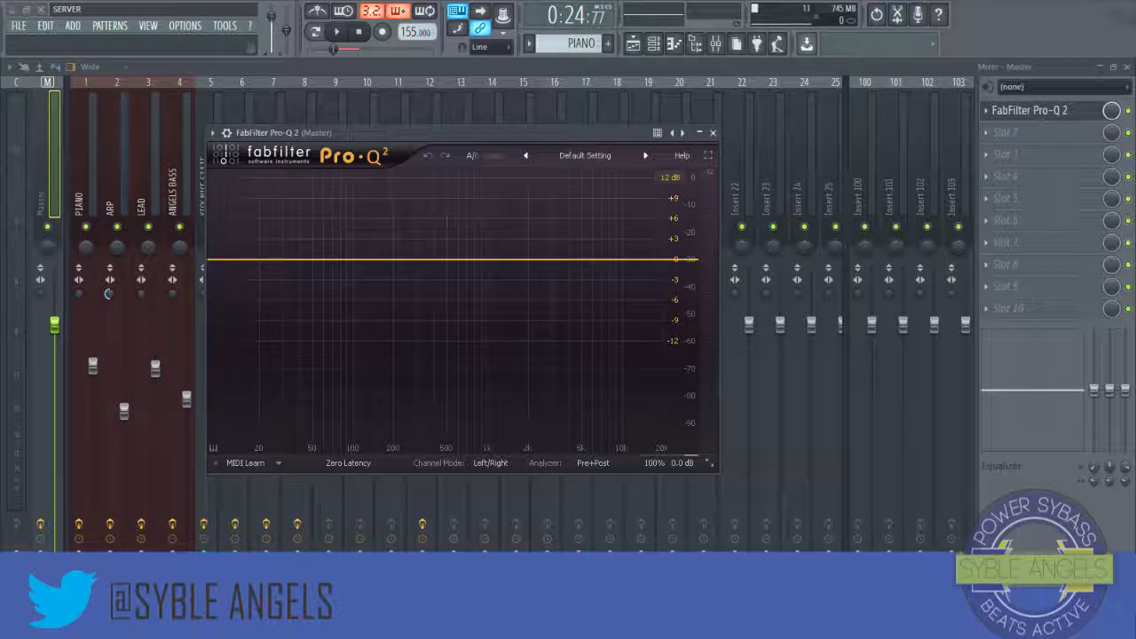
pyautogui.moveTo(414, 134); pyautogui.dragTo(479, 139)
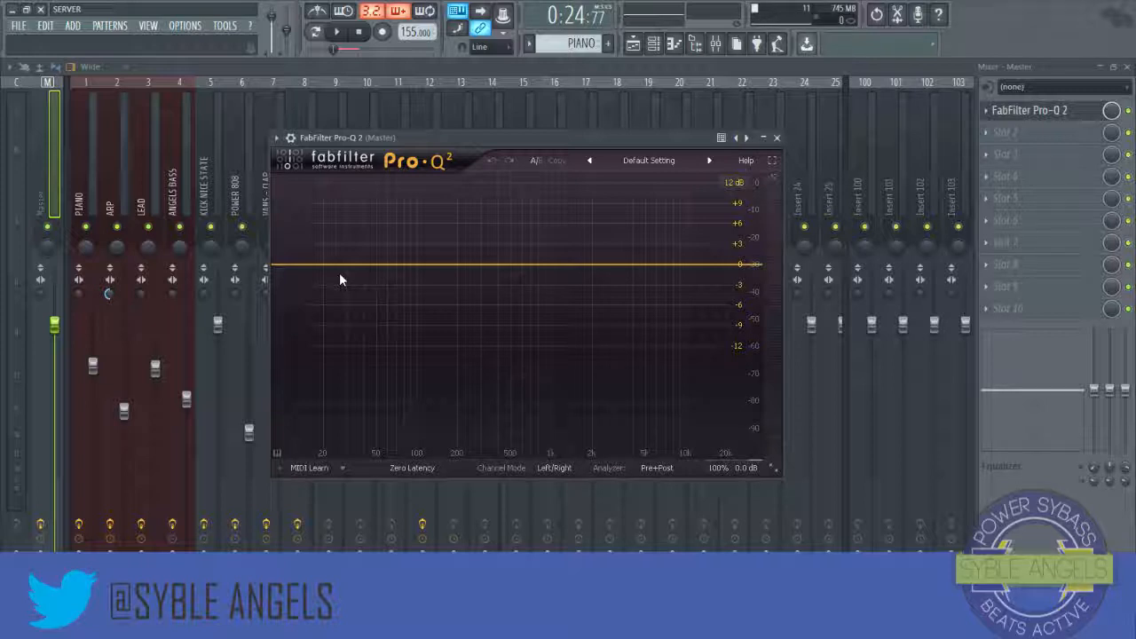
pyautogui.press('space')
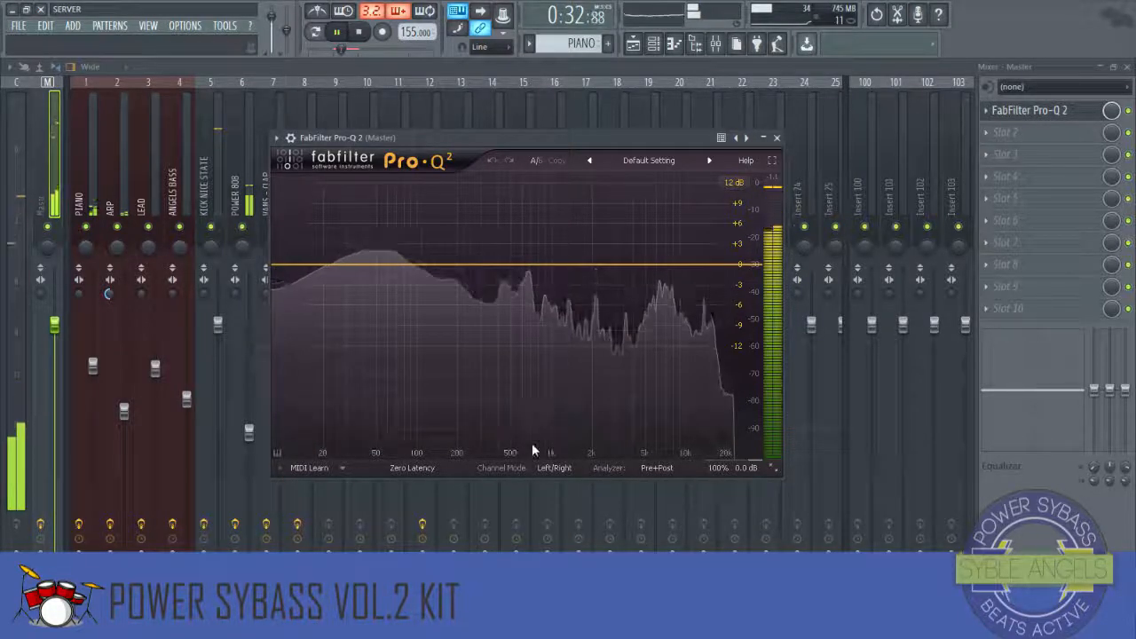
# Step: Enable Spectrum Grab in the Pro-Q 2 analyzer on the Master and play the beat to view its spectrum
pyautogui.click(648, 466)
pyautogui.click(648, 447)
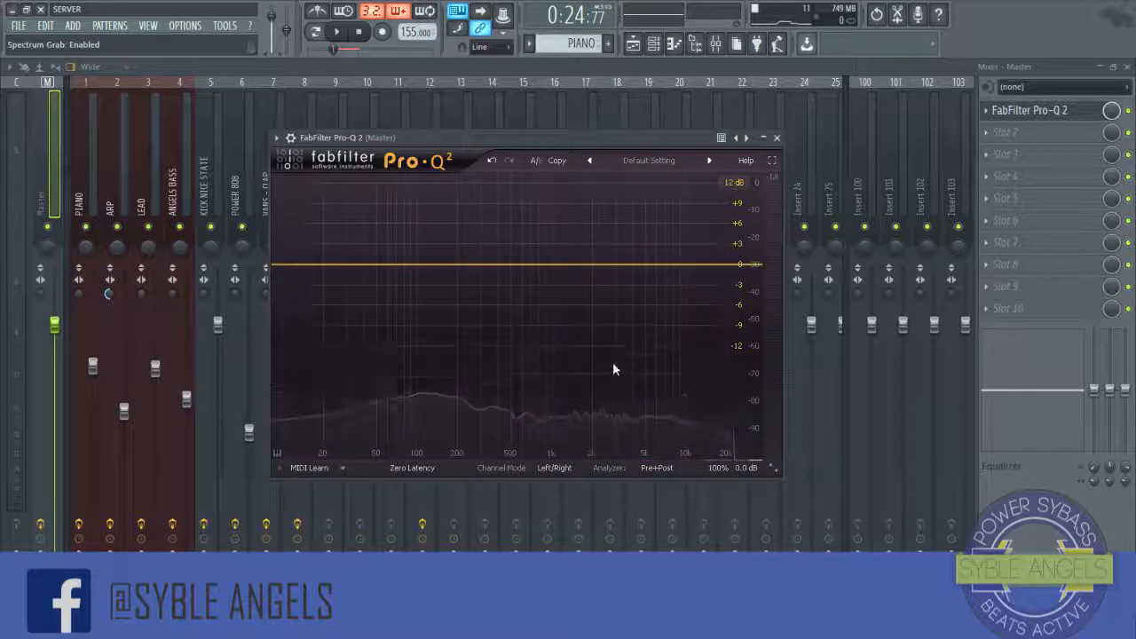
pyautogui.press('space')
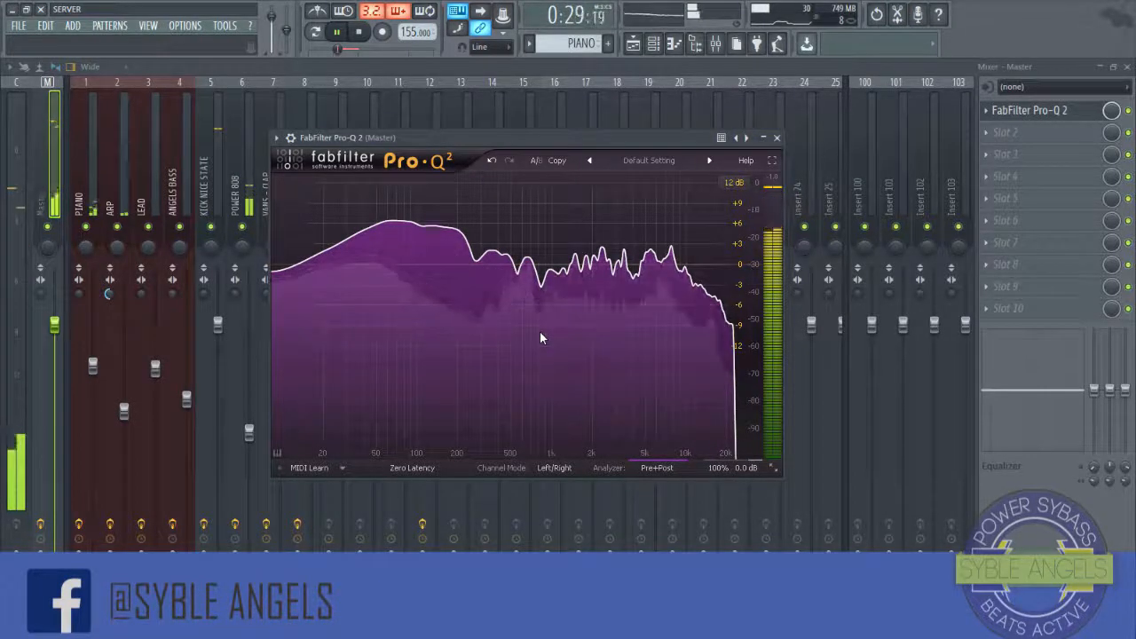
pyautogui.press('space')
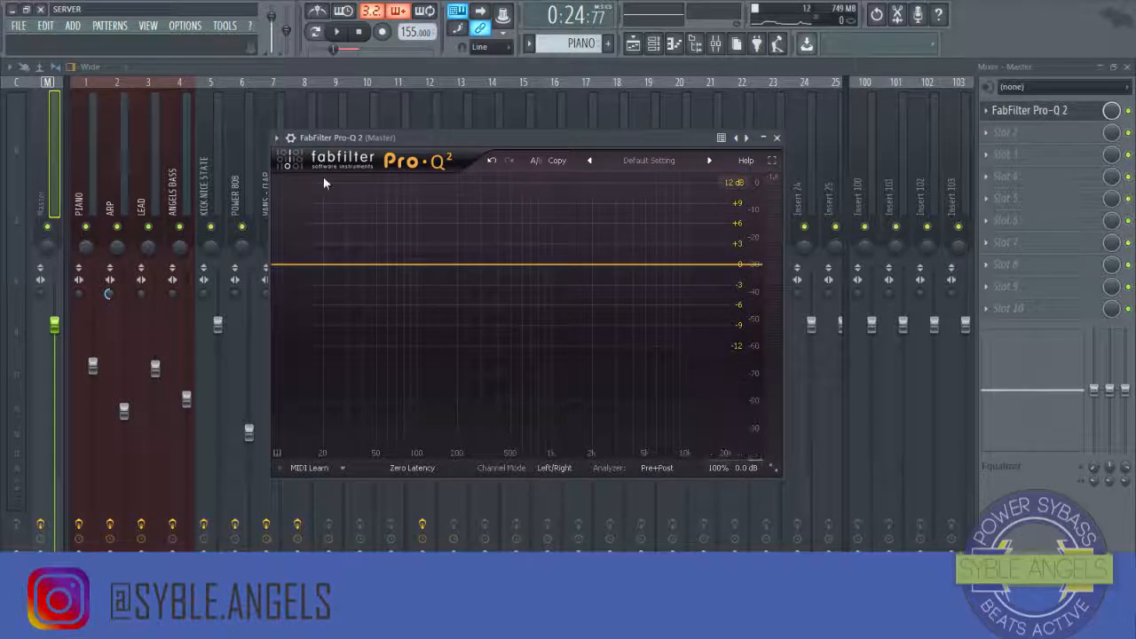
# Step: Play and stop the beat several times while watching the master spectrum in Pro-Q 2
pyautogui.click(337, 33)
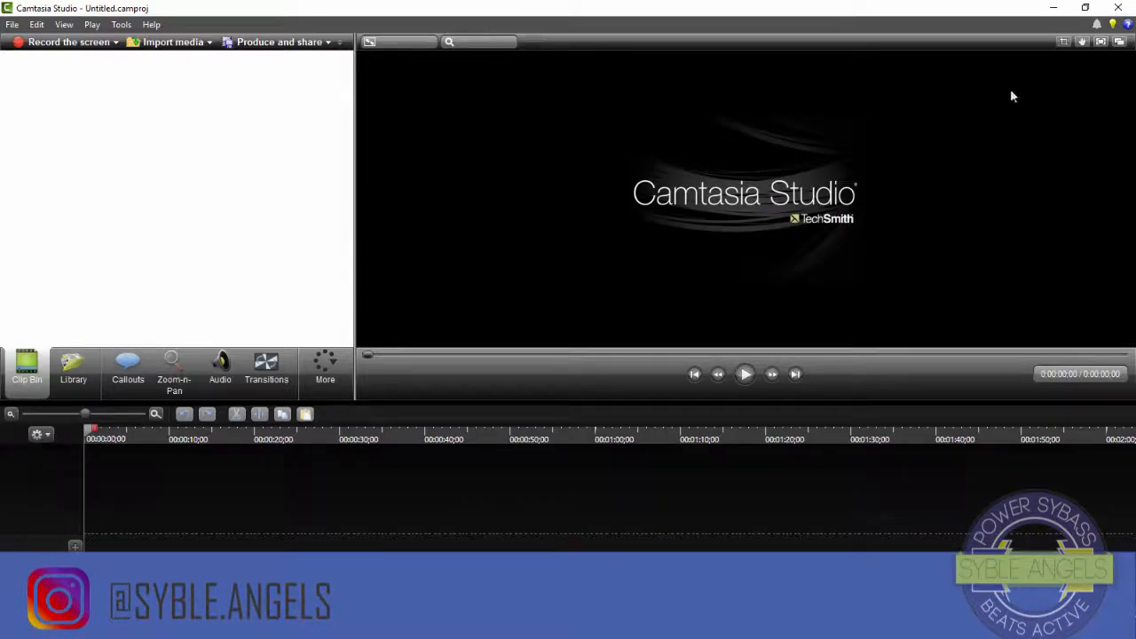
pyautogui.click(1063, 10)
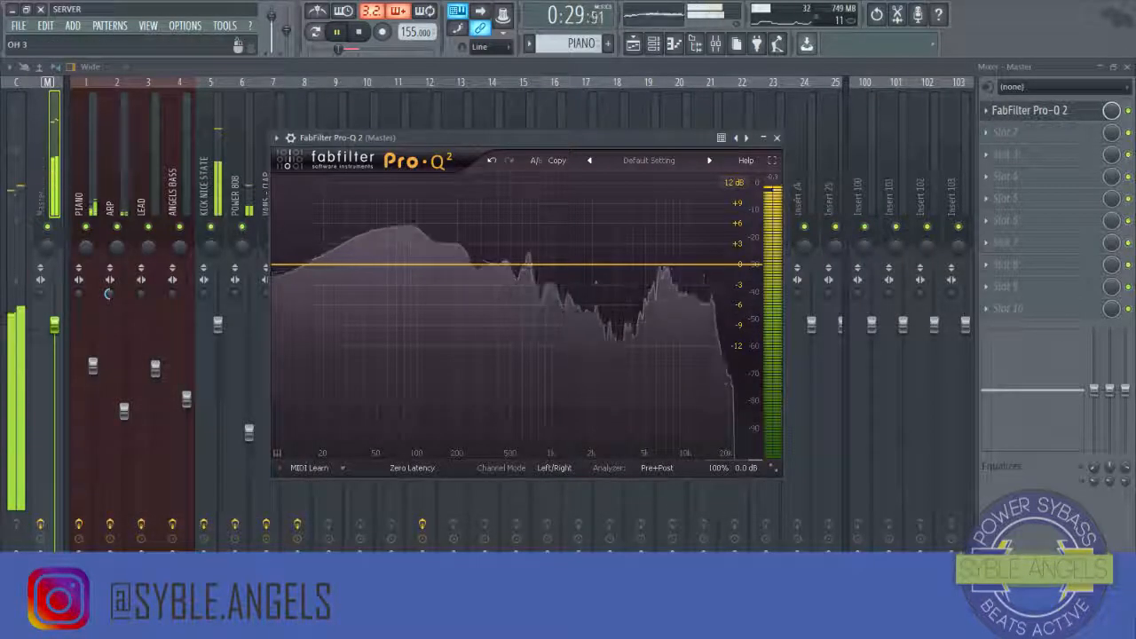
pyautogui.click(657, 467)
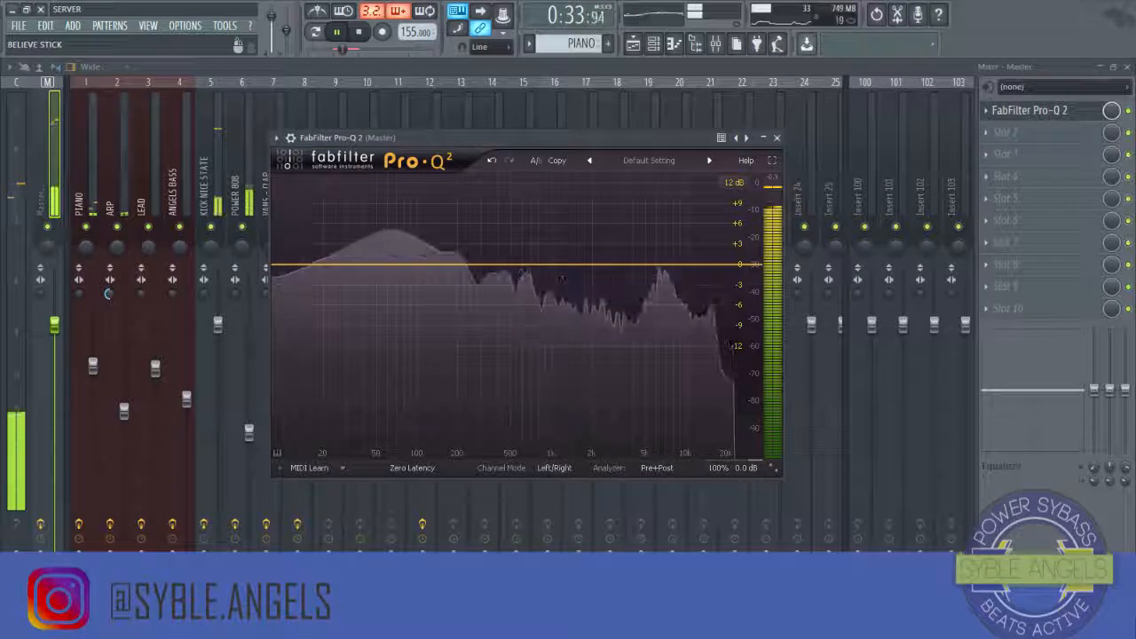
pyautogui.press('space')
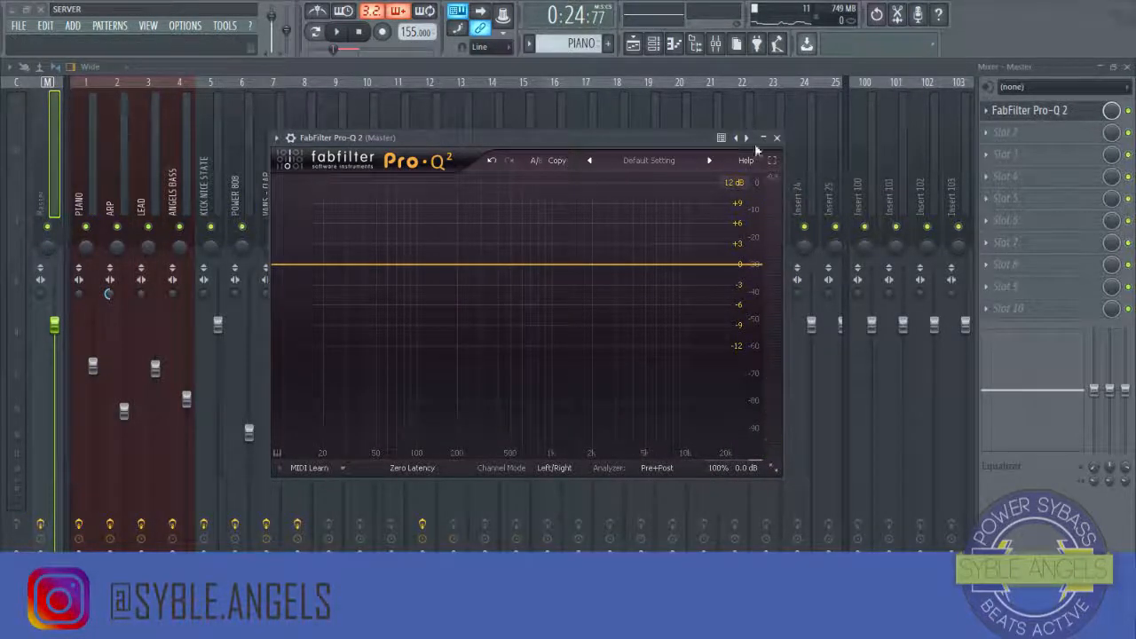
pyautogui.click(340, 32)
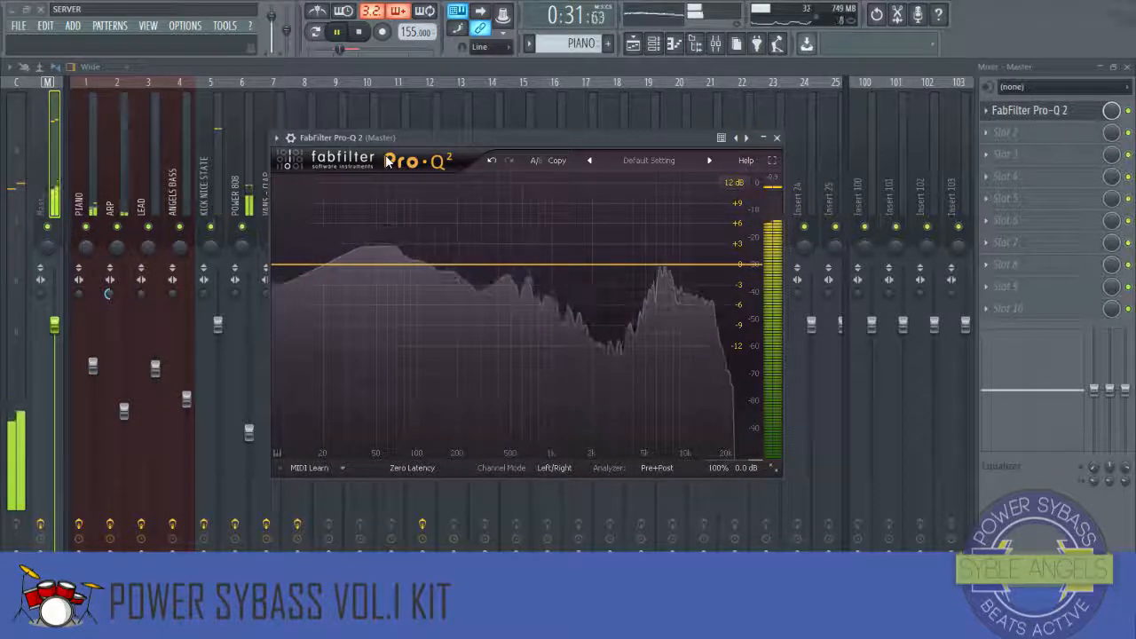
pyautogui.press('space')
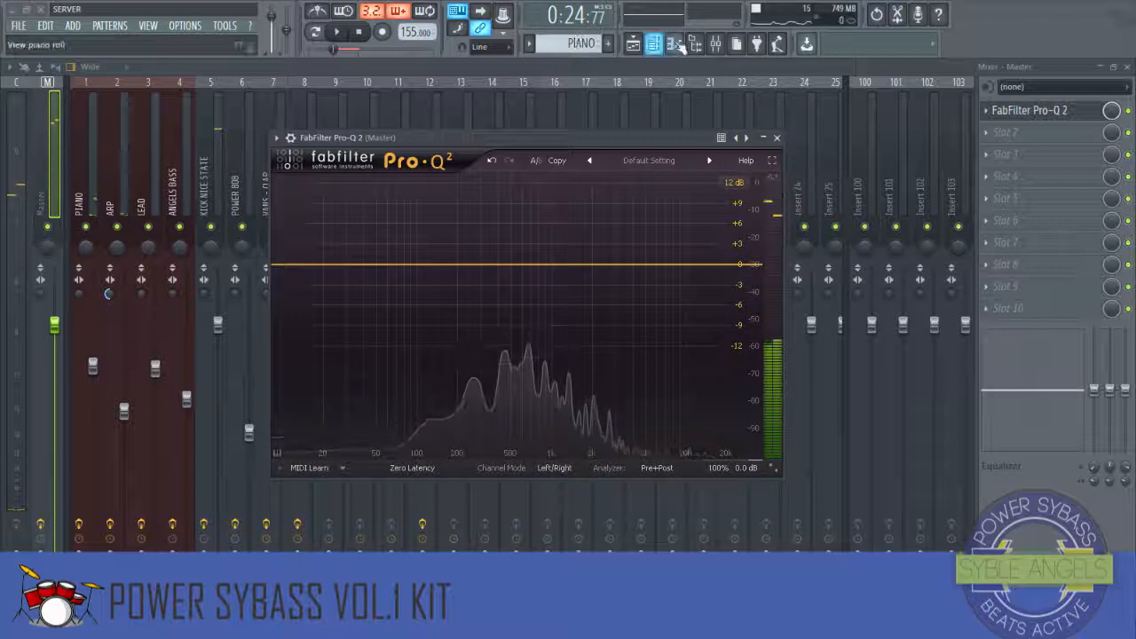
# Step: Select the BELIEVE STICK insert and raise its volume fader slightly
pyautogui.click(239, 173)
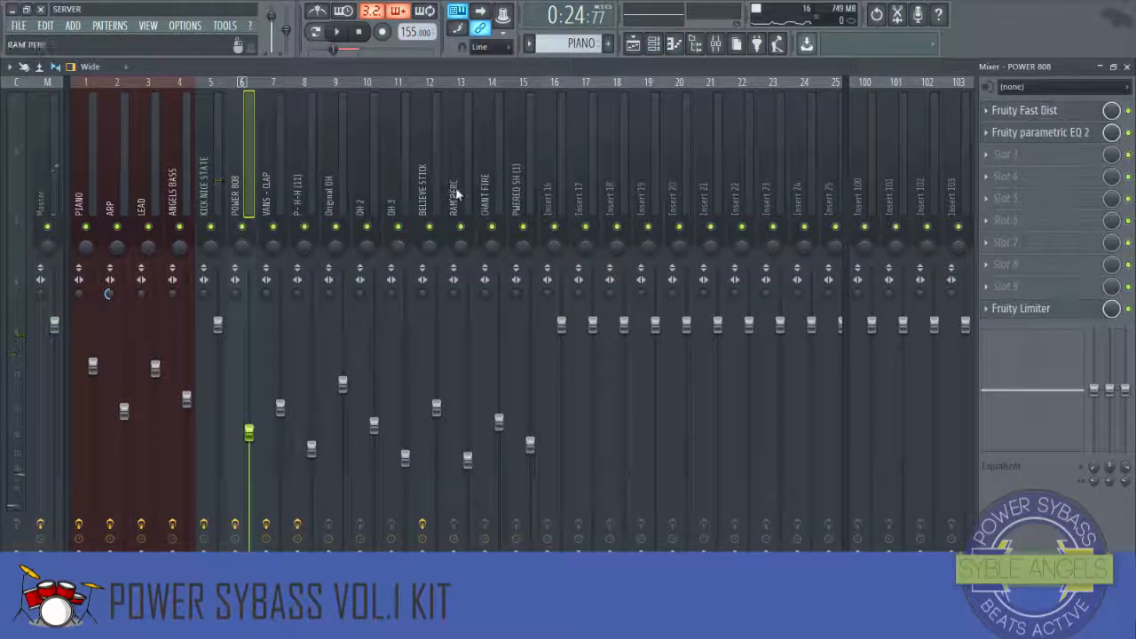
pyautogui.click(433, 191)
pyautogui.moveTo(437, 403); pyautogui.dragTo(437, 387)
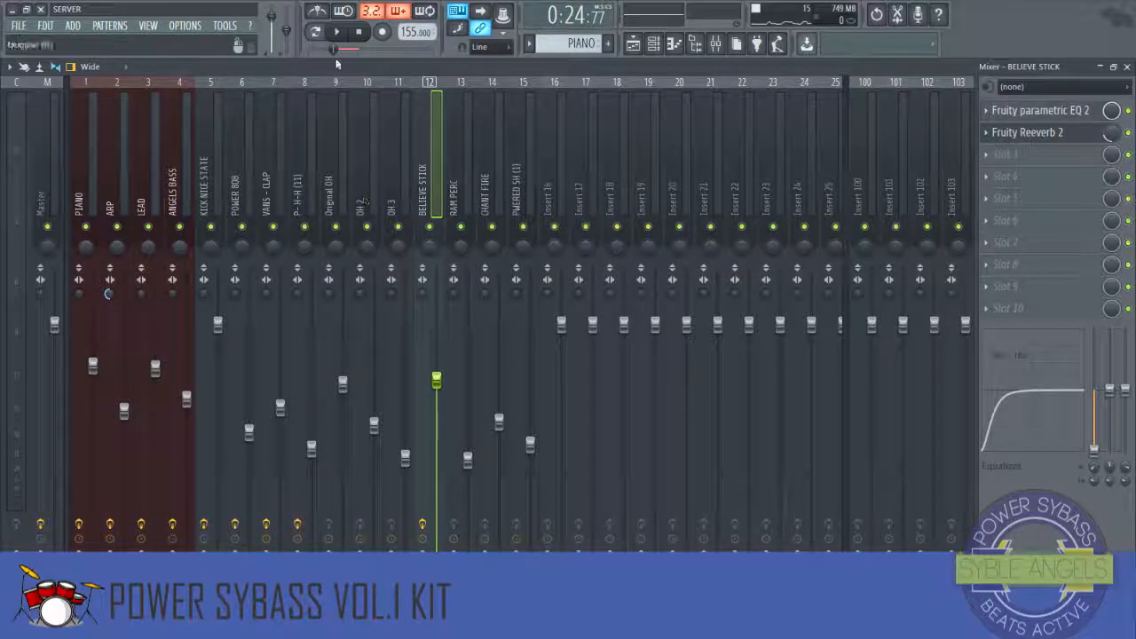
# Step: While the beat plays, pan the RAM PERC, OH 2, OH 3 (27% left), PWRED SH and CHANT FIRE inserts
pyautogui.click(336, 31)
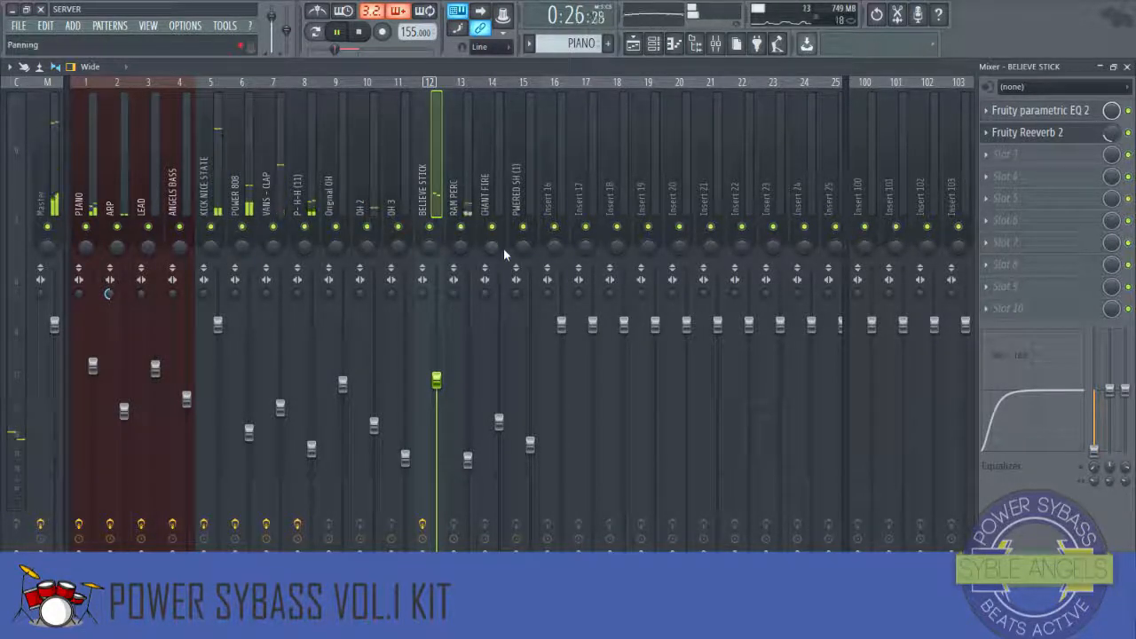
pyautogui.click(463, 247)
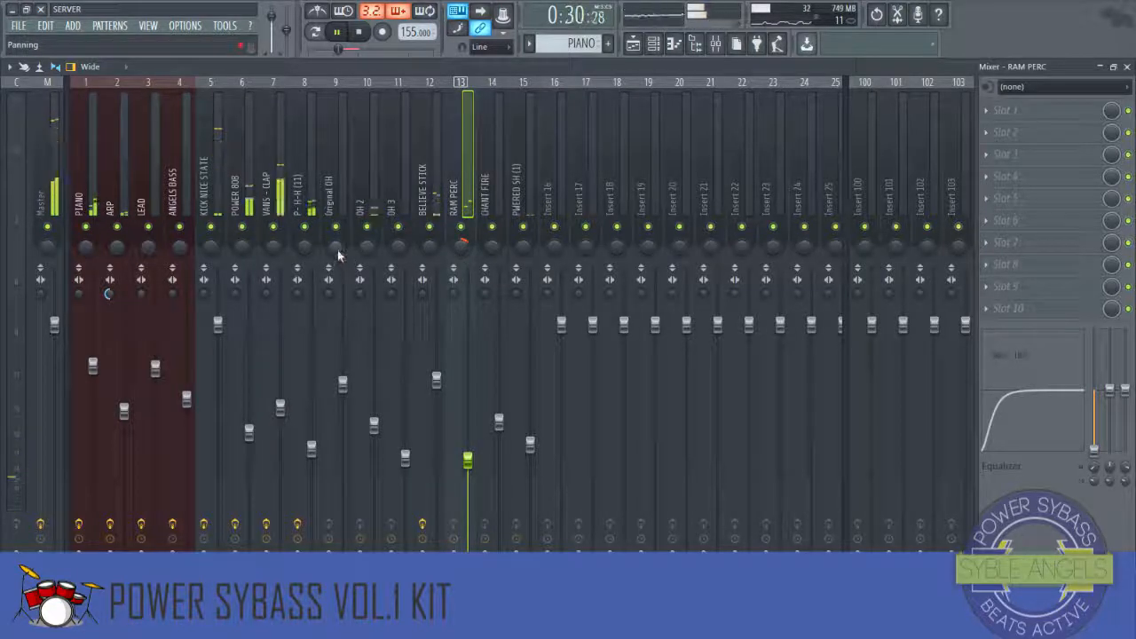
pyautogui.click(366, 247)
pyautogui.moveTo(398, 249); pyautogui.dragTo(367, 253)
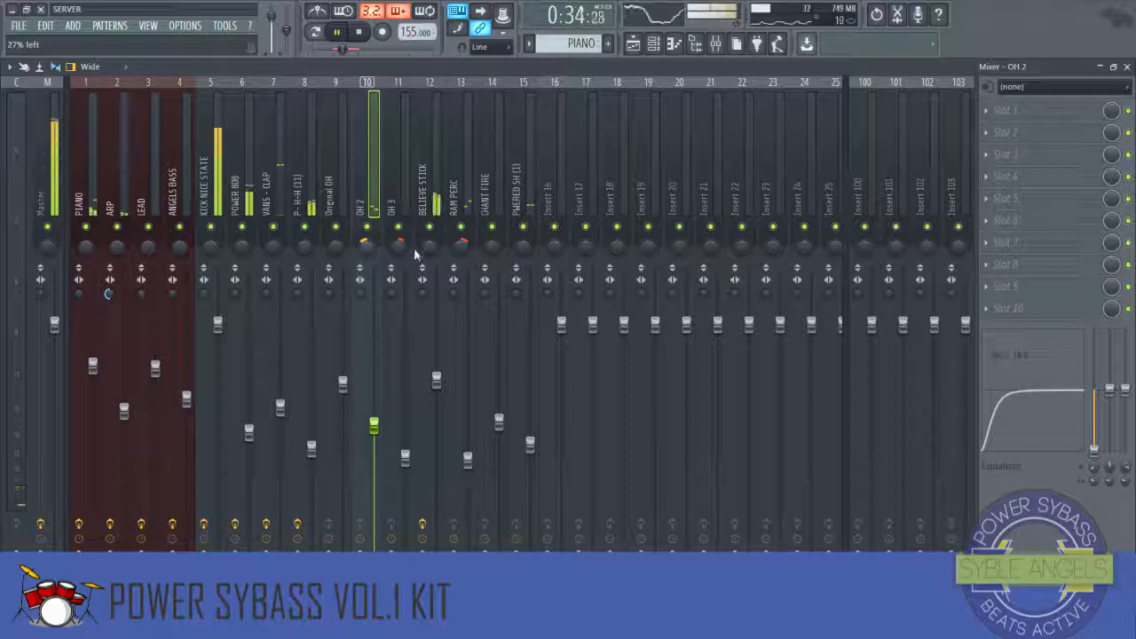
pyautogui.click(521, 259)
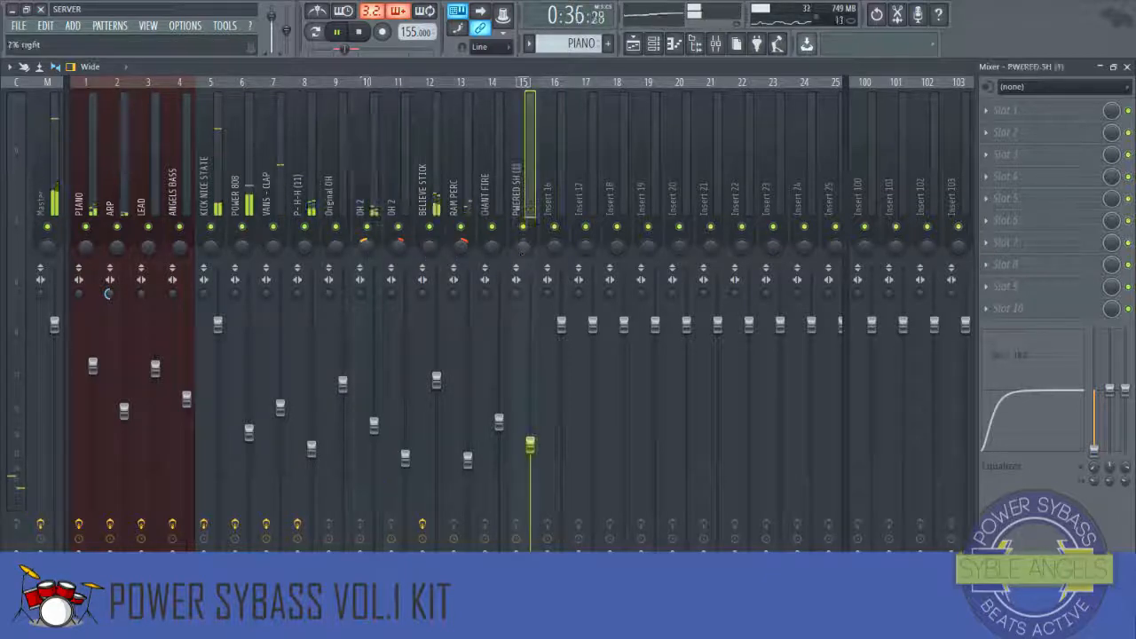
pyautogui.click(485, 256)
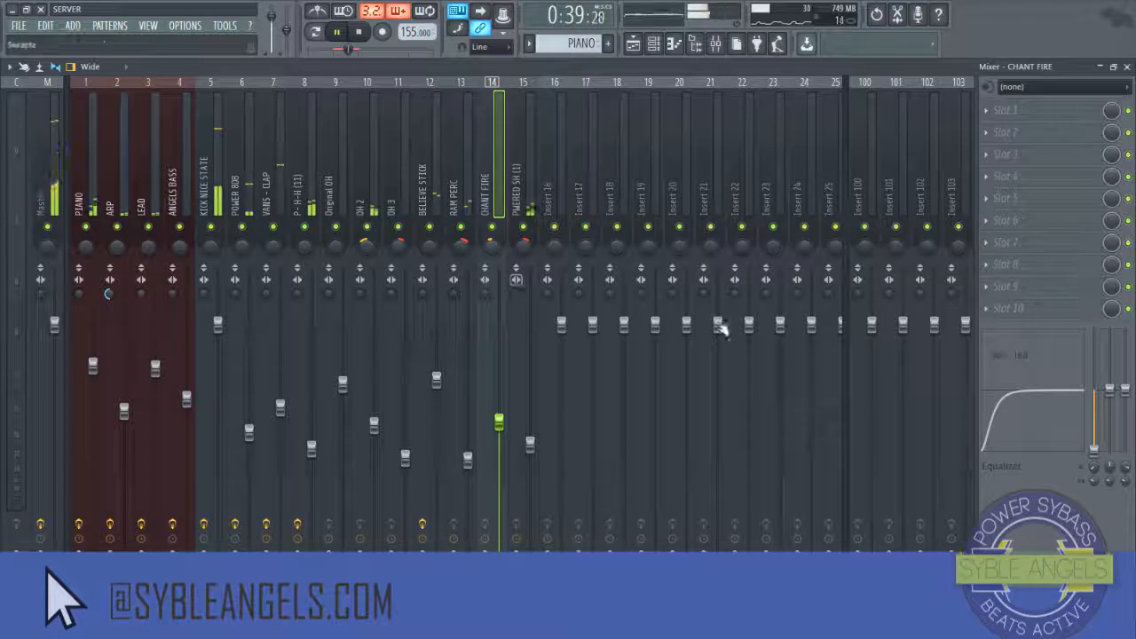
pyautogui.press('space')
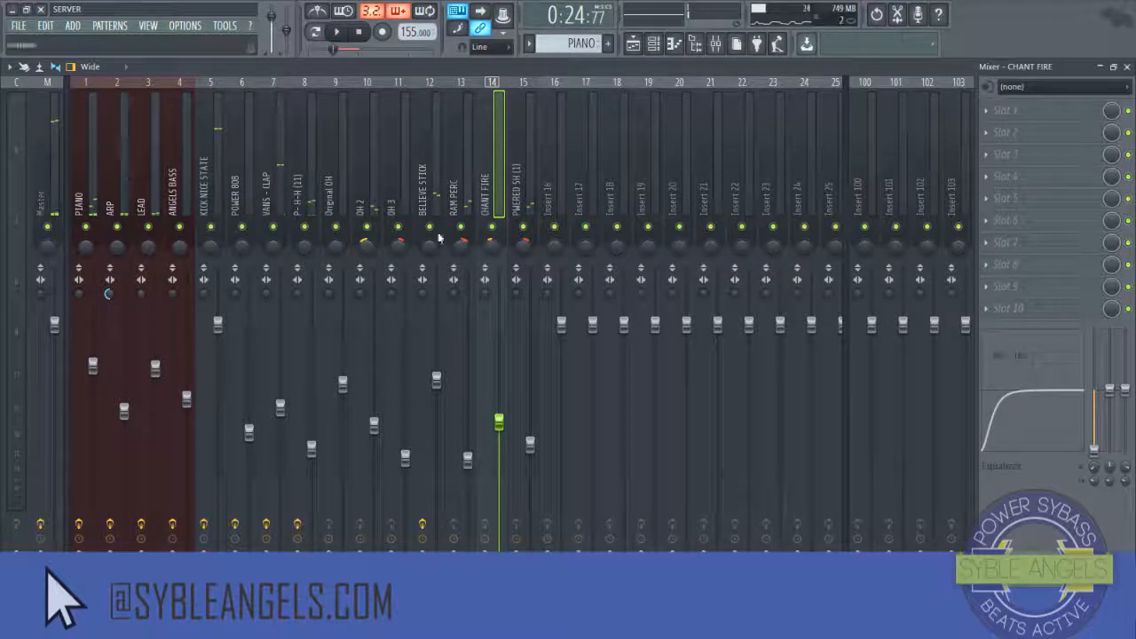
# Step: Select the Master insert, add FabFilter Pro-L to its second slot and move the plugin window
pyautogui.click(60, 160)
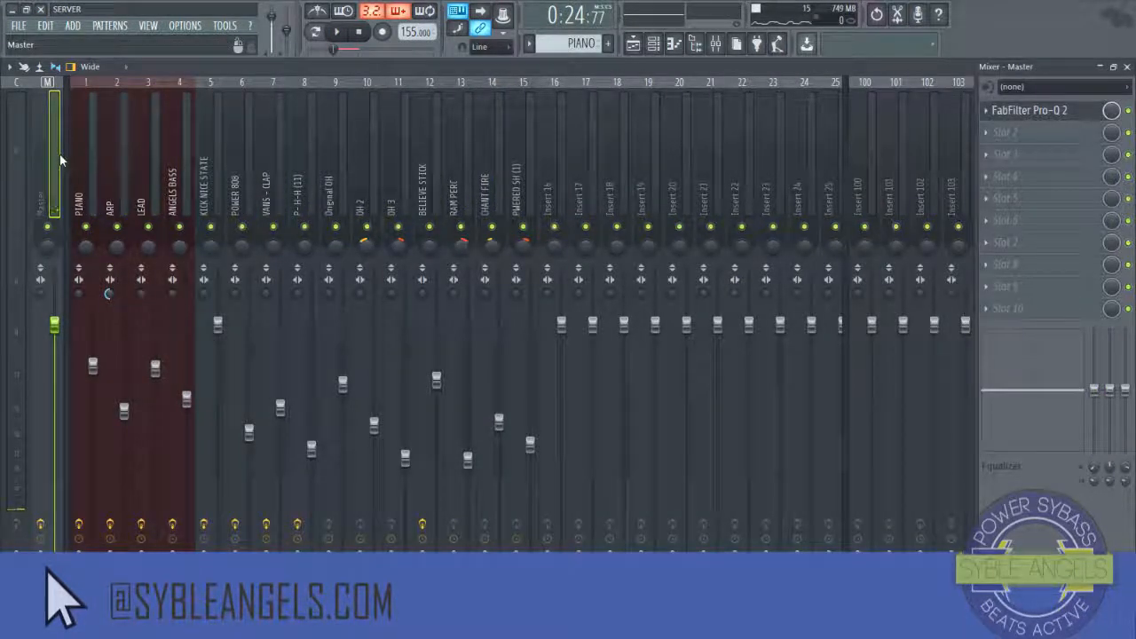
pyautogui.click(991, 142)
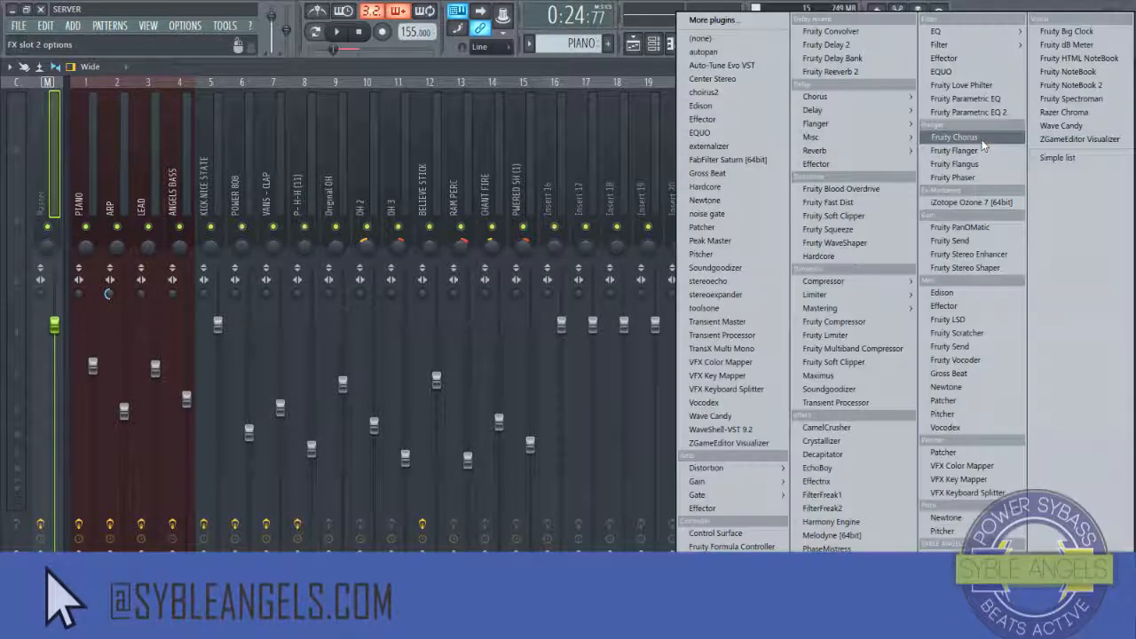
pyautogui.moveTo(954, 543)
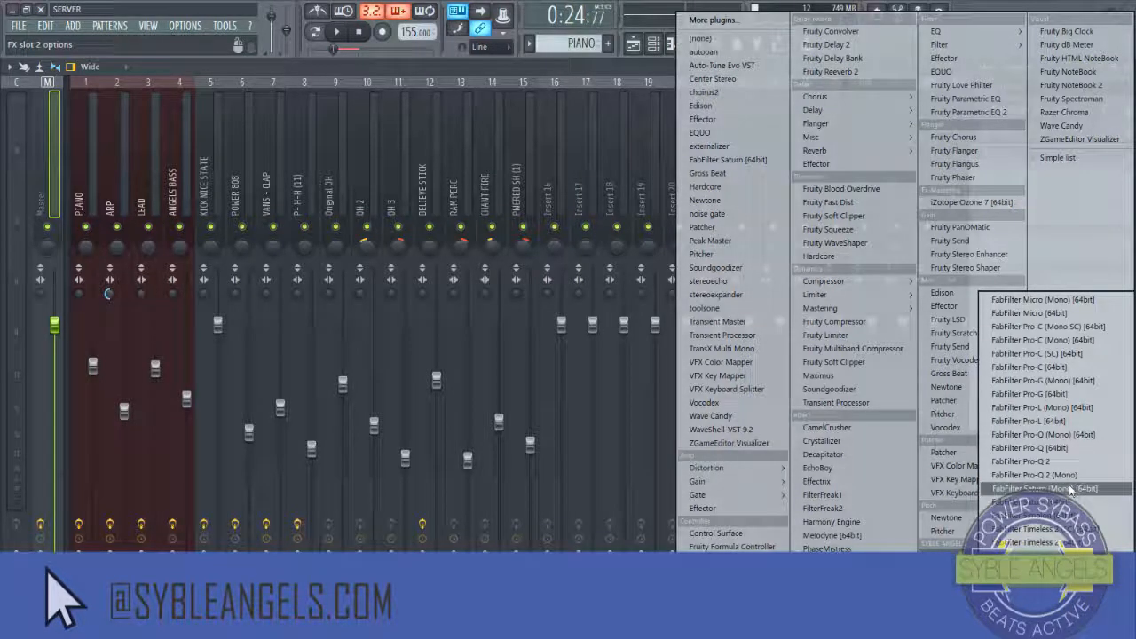
pyautogui.click(1055, 420)
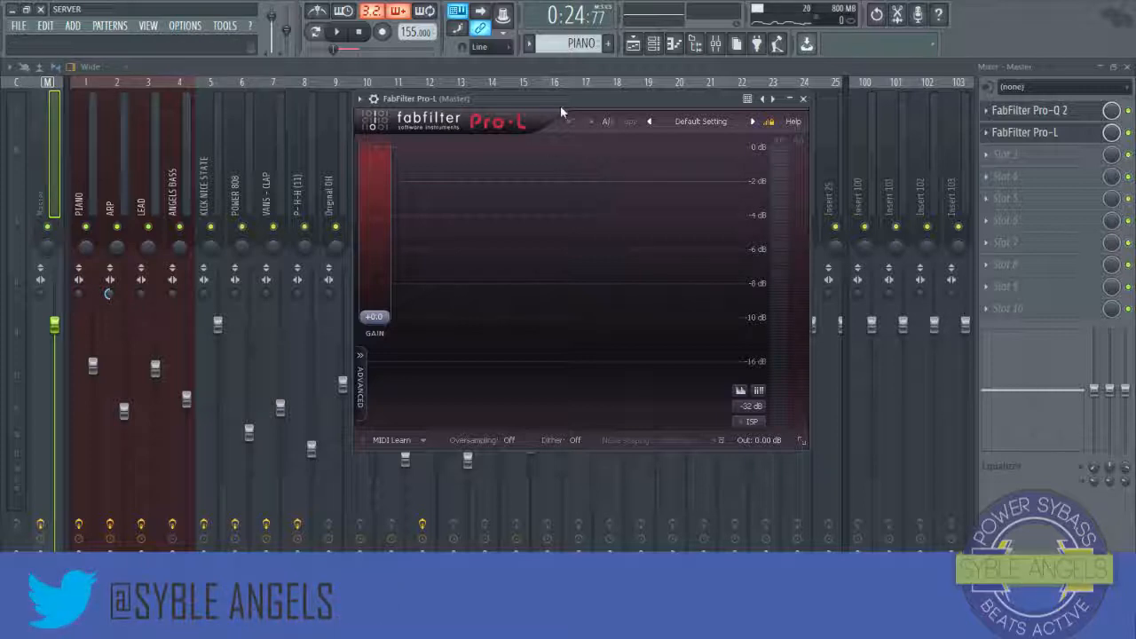
pyautogui.moveTo(565, 100); pyautogui.dragTo(476, 111)
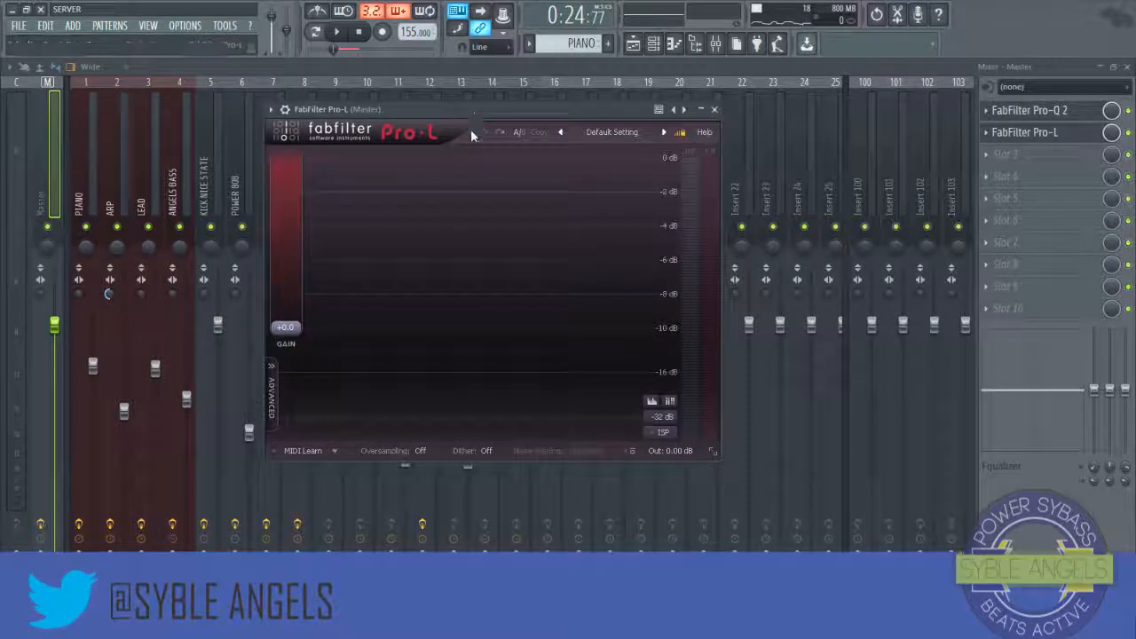
# Step: Show Pro-L's advanced controls and set its limiting style to Punchy
pyautogui.click(274, 386)
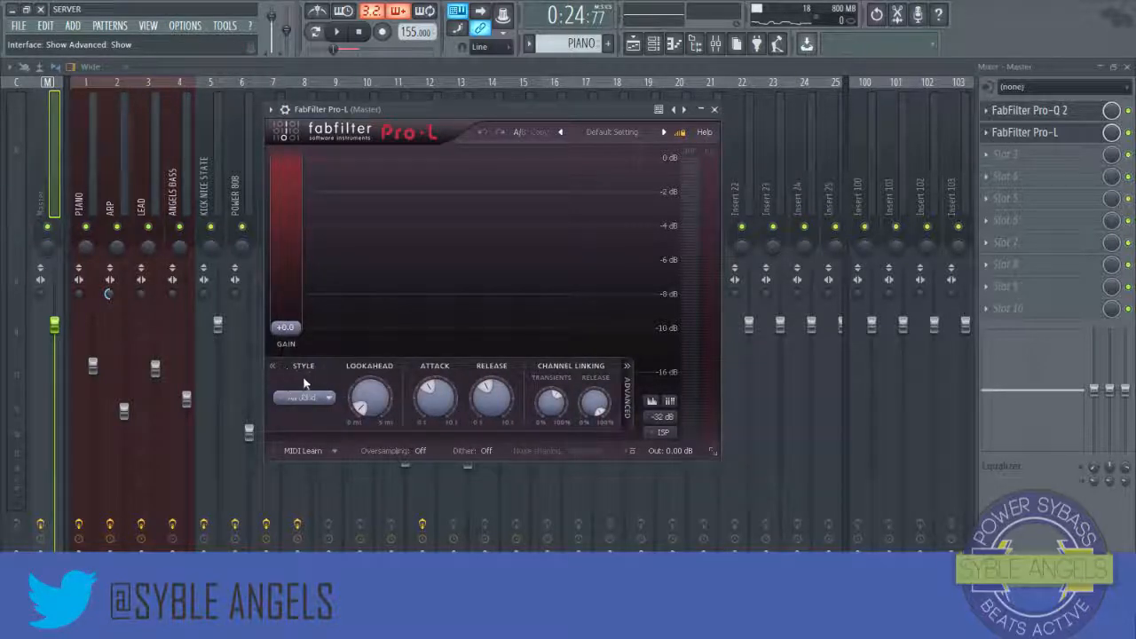
pyautogui.click(314, 399)
pyautogui.click(317, 432)
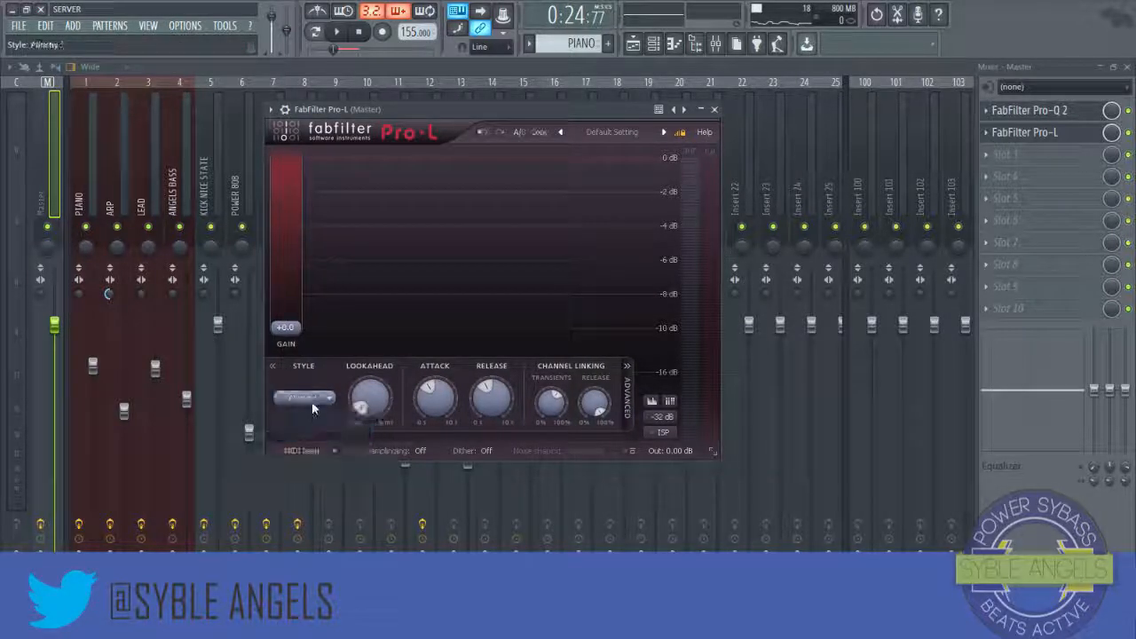
pyautogui.click(311, 404)
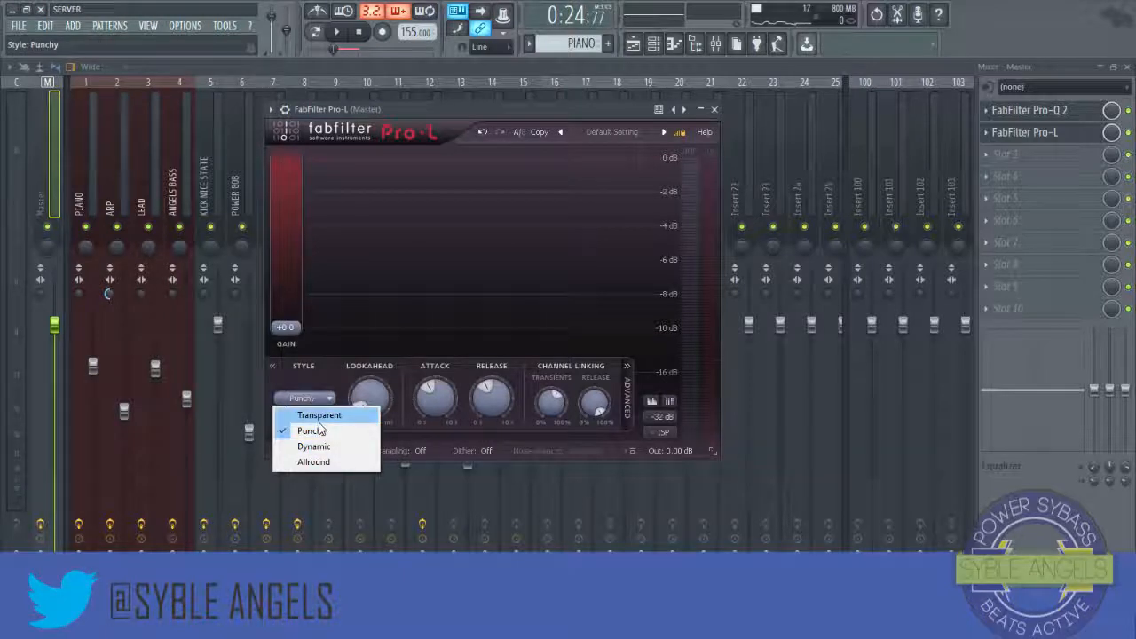
pyautogui.click(318, 416)
pyautogui.click(313, 399)
pyautogui.click(318, 431)
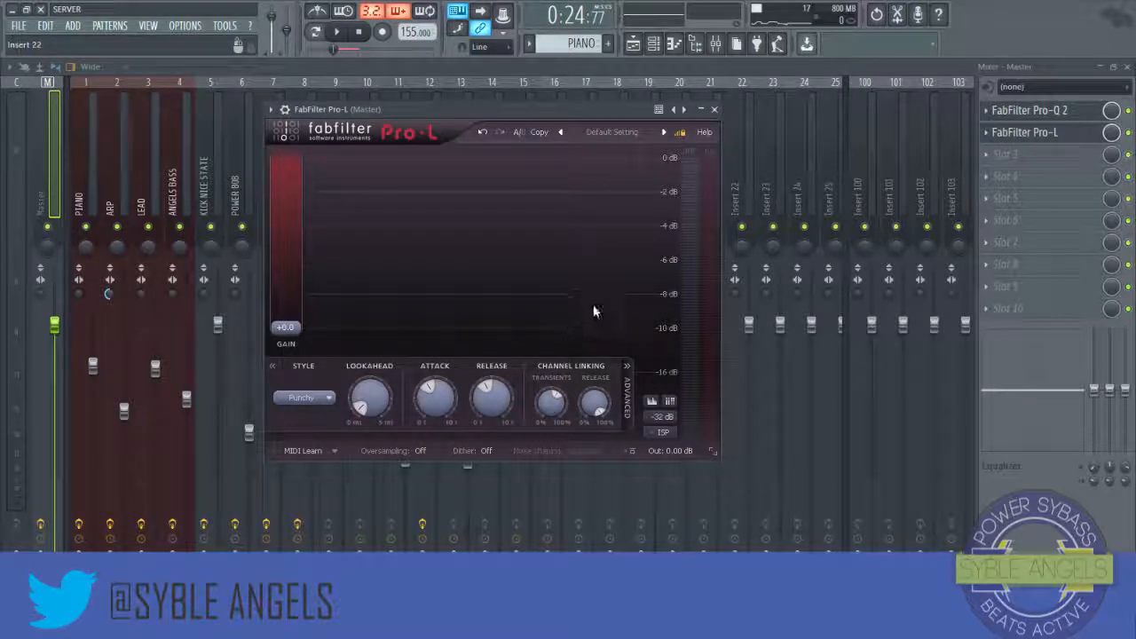
# Step: Play the beat and raise Pro-L's gain to about 6.15 dB
pyautogui.click(339, 34)
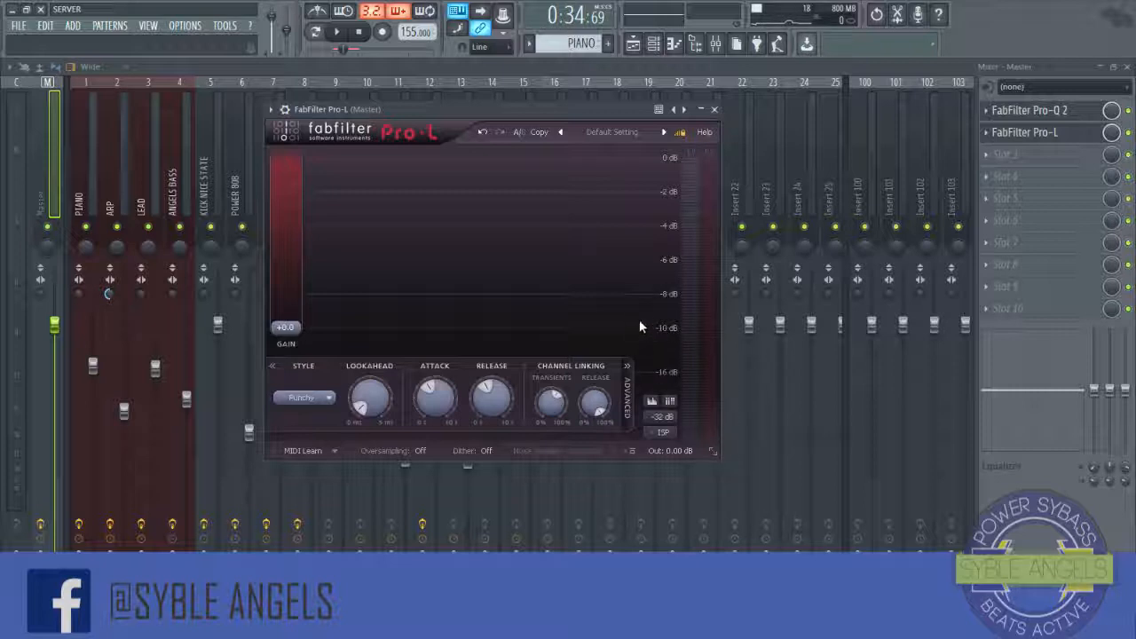
pyautogui.moveTo(293, 329)
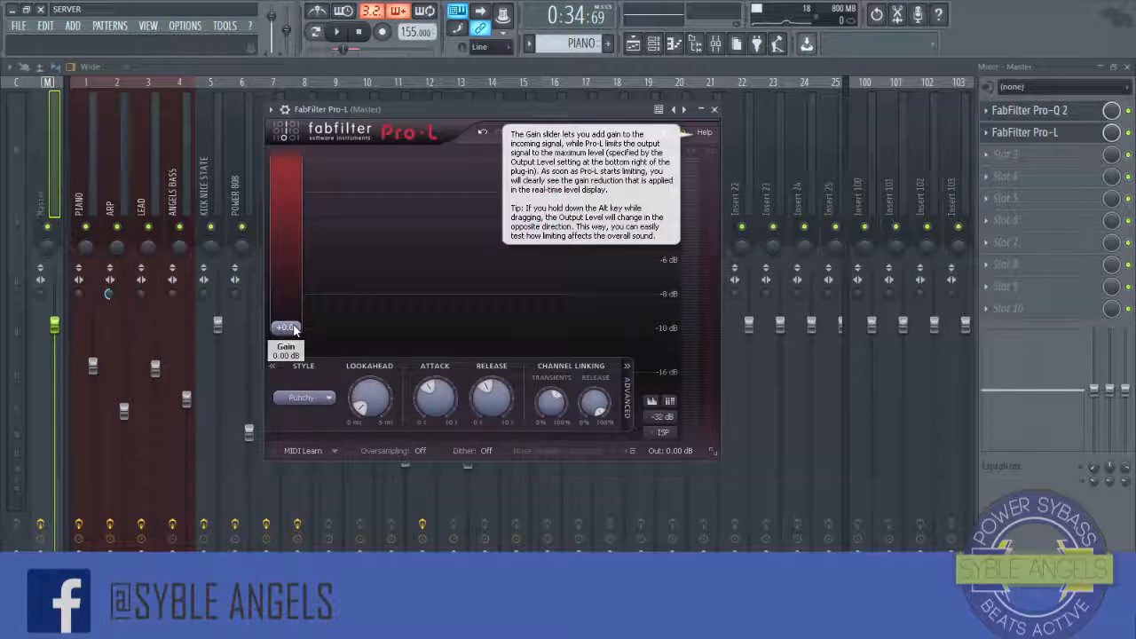
pyautogui.moveTo(297, 338); pyautogui.dragTo(299, 321)
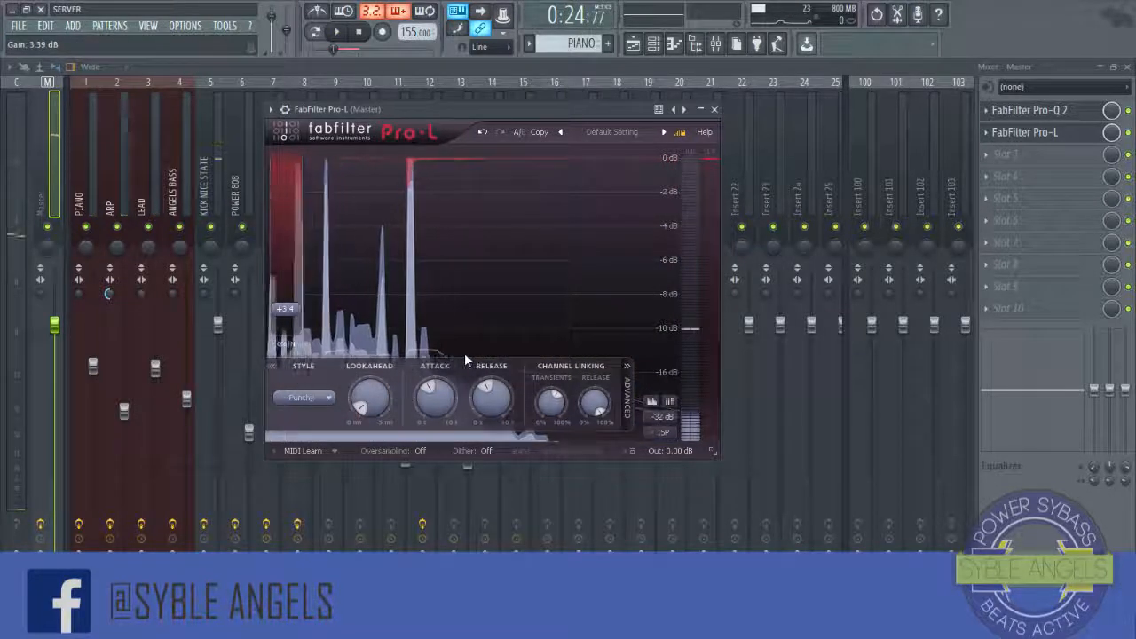
pyautogui.press('space')
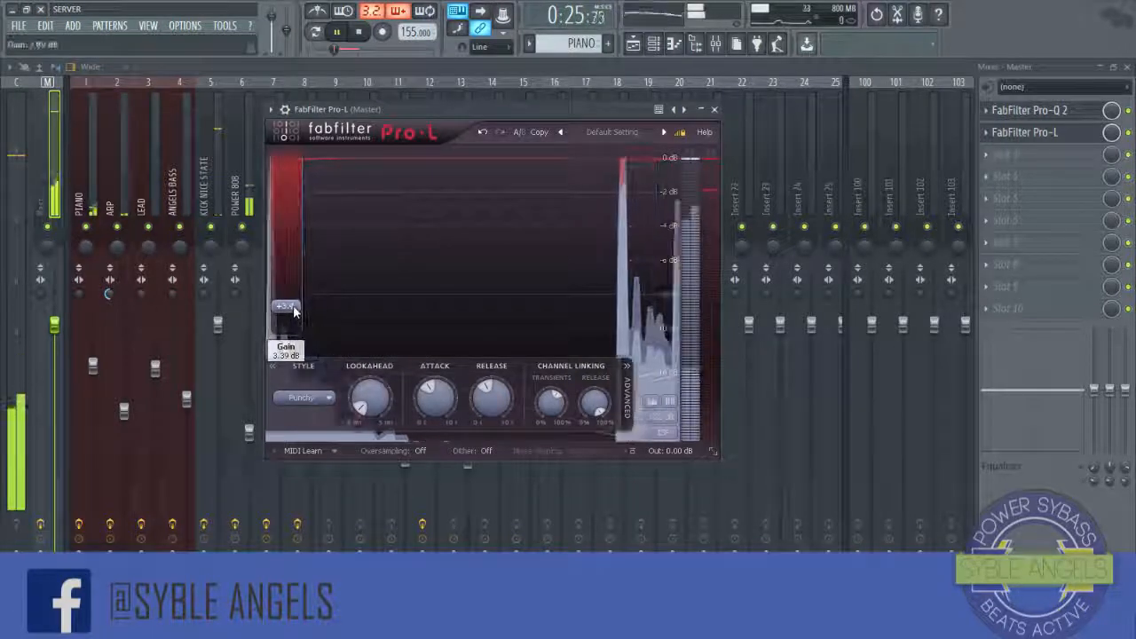
pyautogui.moveTo(294, 311); pyautogui.dragTo(294, 300)
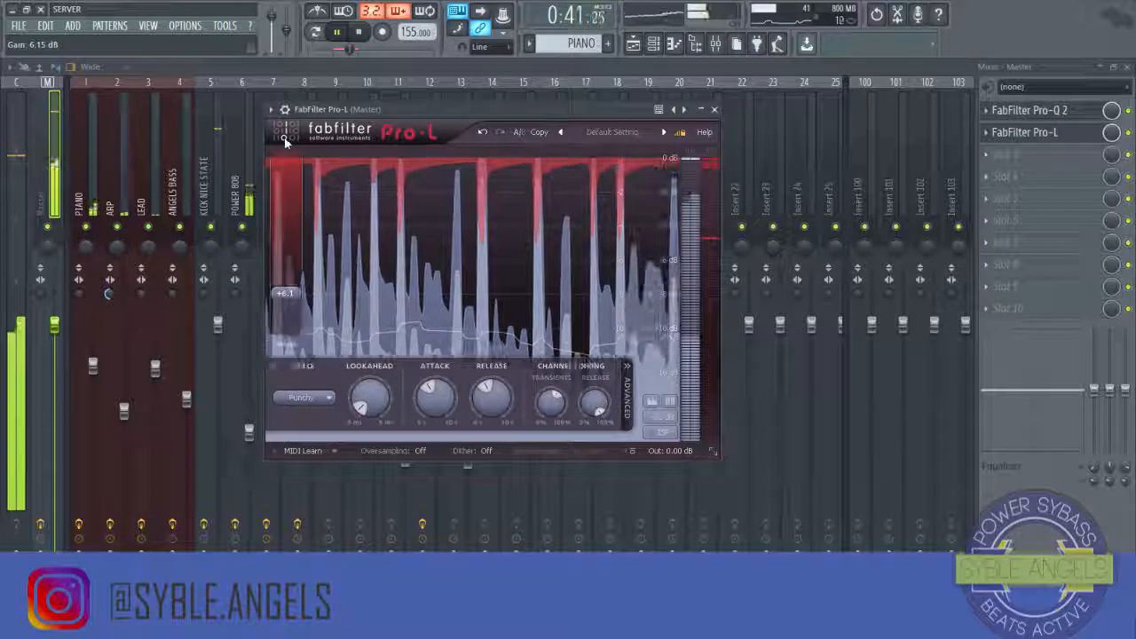
pyautogui.press('space')
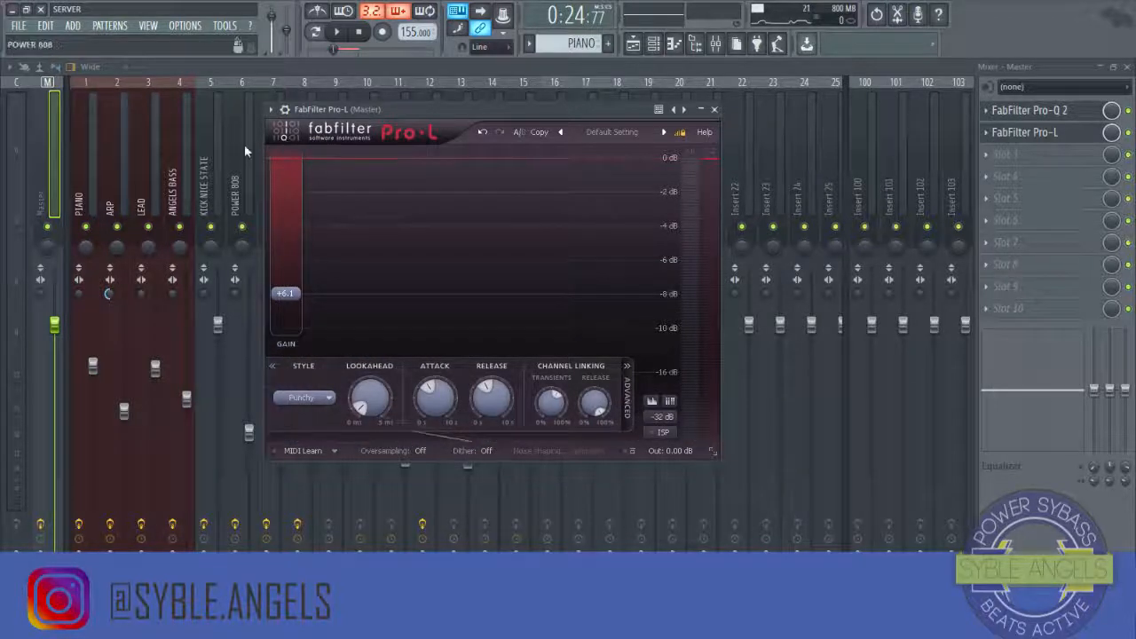
# Step: Open POWER 808's Fruity Fast Dist, close it and play the beat
pyautogui.click(244, 144)
pyautogui.click(1065, 113)
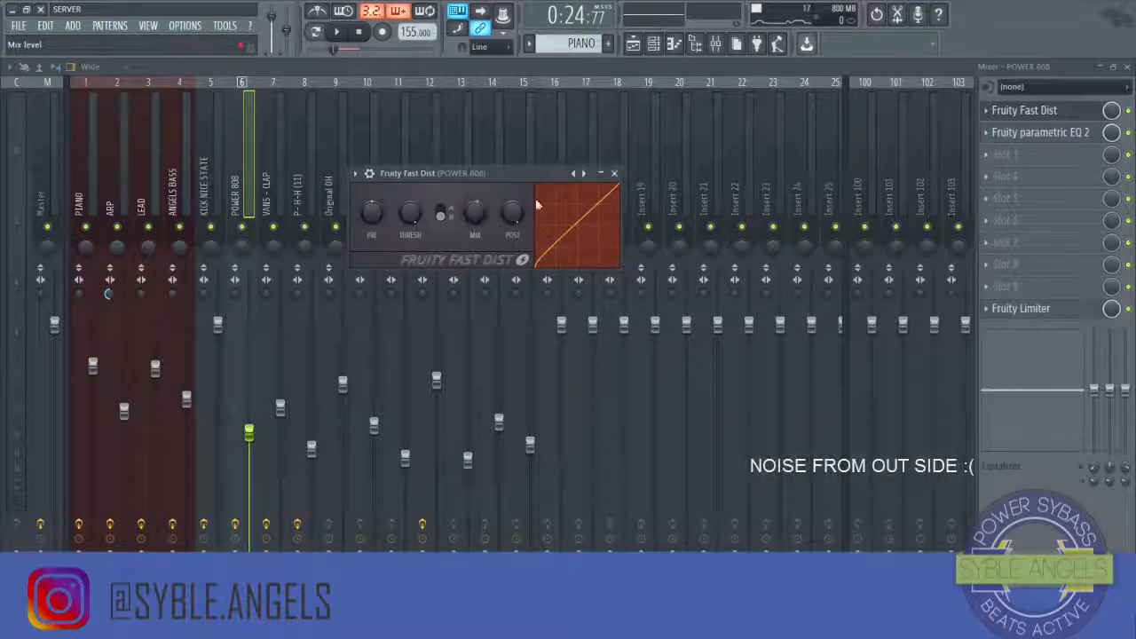
pyautogui.click(614, 174)
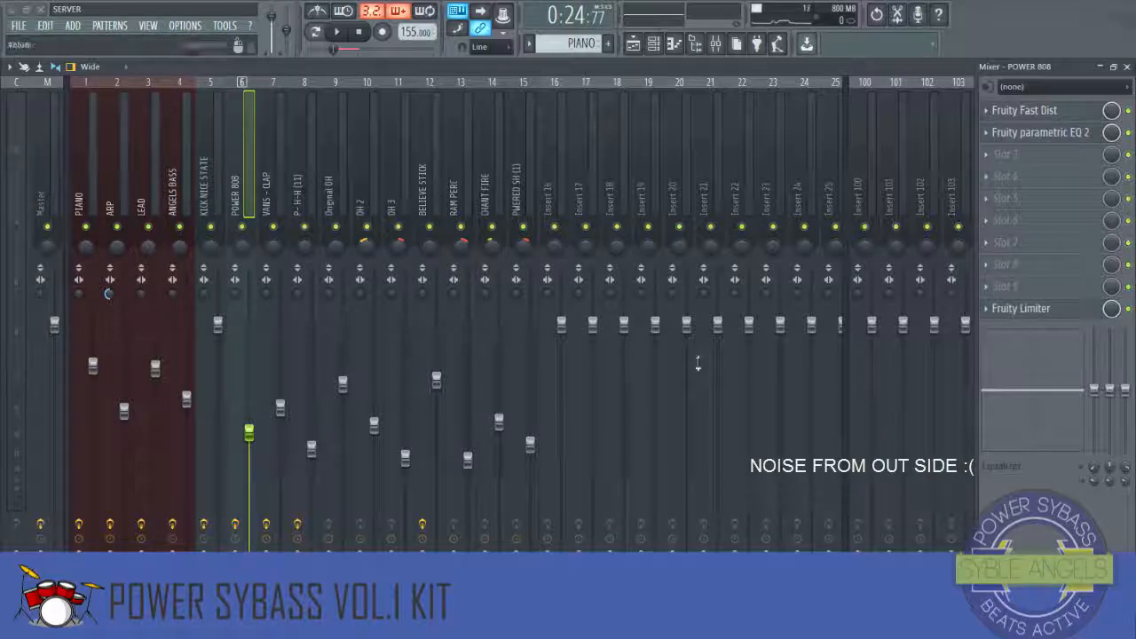
pyautogui.click(339, 33)
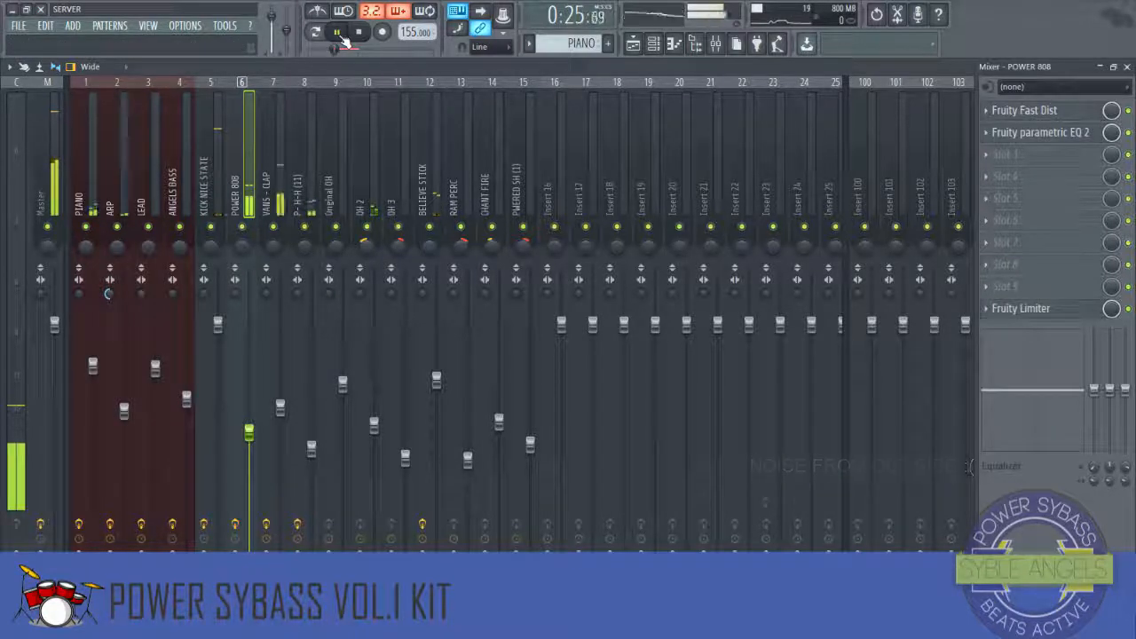
# Step: Select the Master track, close the mixer and place the Pro-L and Pro-Q 2 windows side by side over the playlist
pyautogui.click(59, 157)
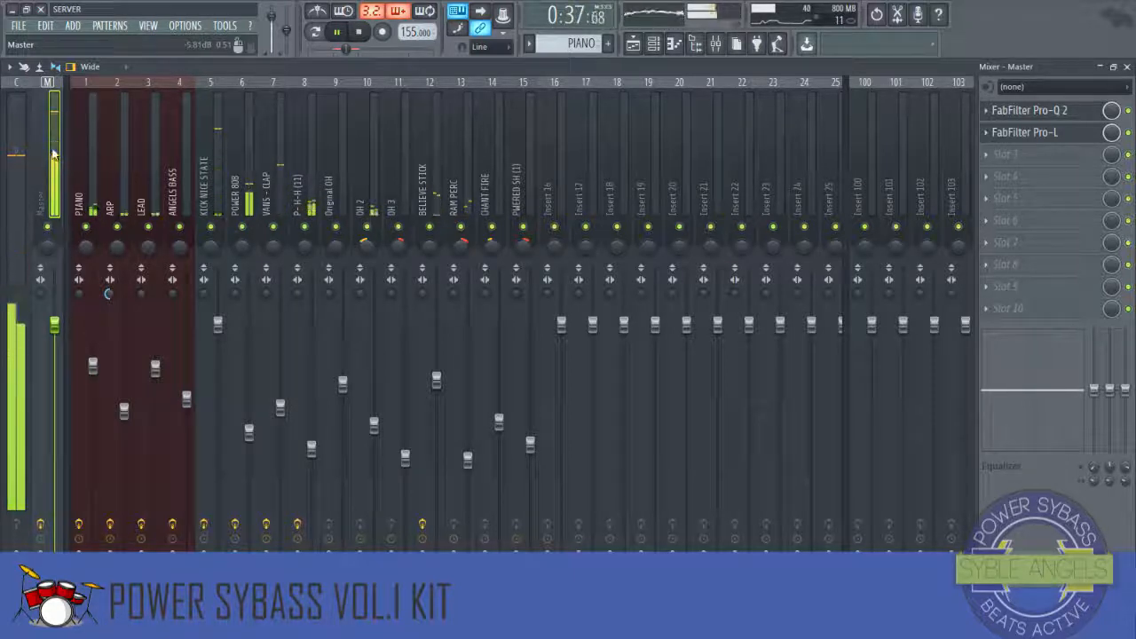
pyautogui.click(1127, 68)
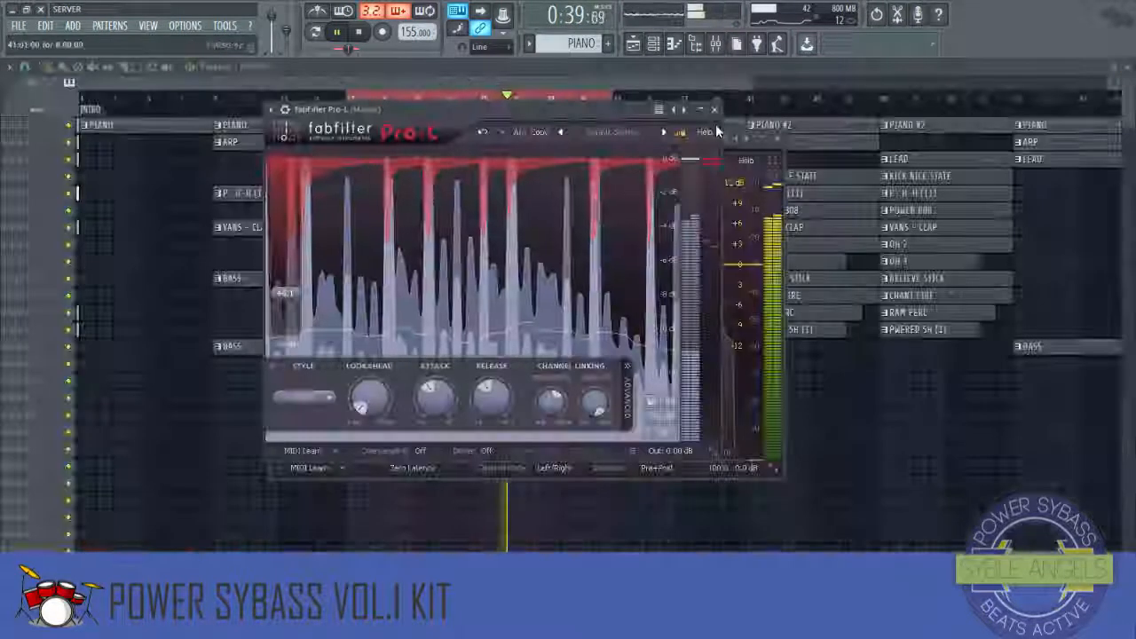
pyautogui.moveTo(631, 113); pyautogui.dragTo(471, 136)
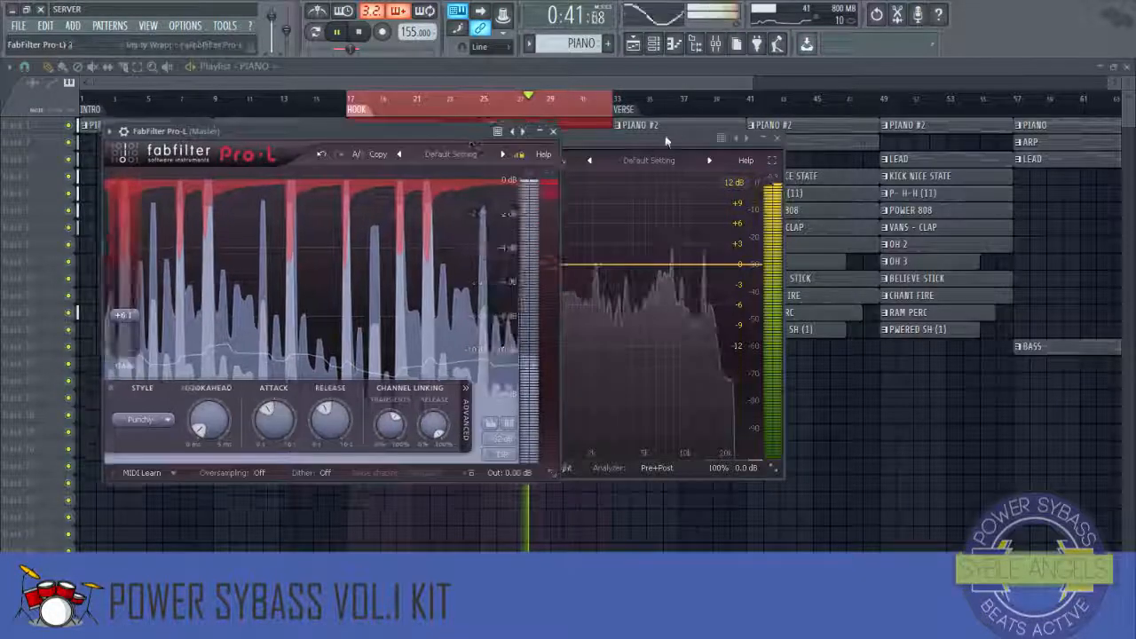
pyautogui.moveTo(667, 141); pyautogui.dragTo(965, 147)
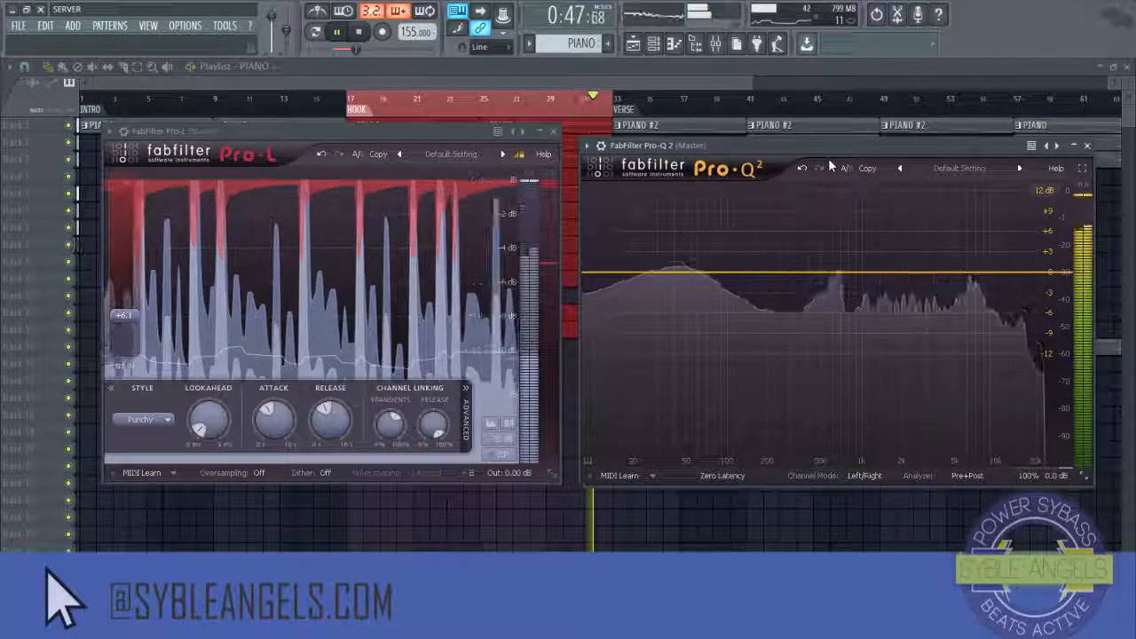
# Step: Stop playback, then play the beat again from the start with the playlist zoomed out
pyautogui.click(360, 32)
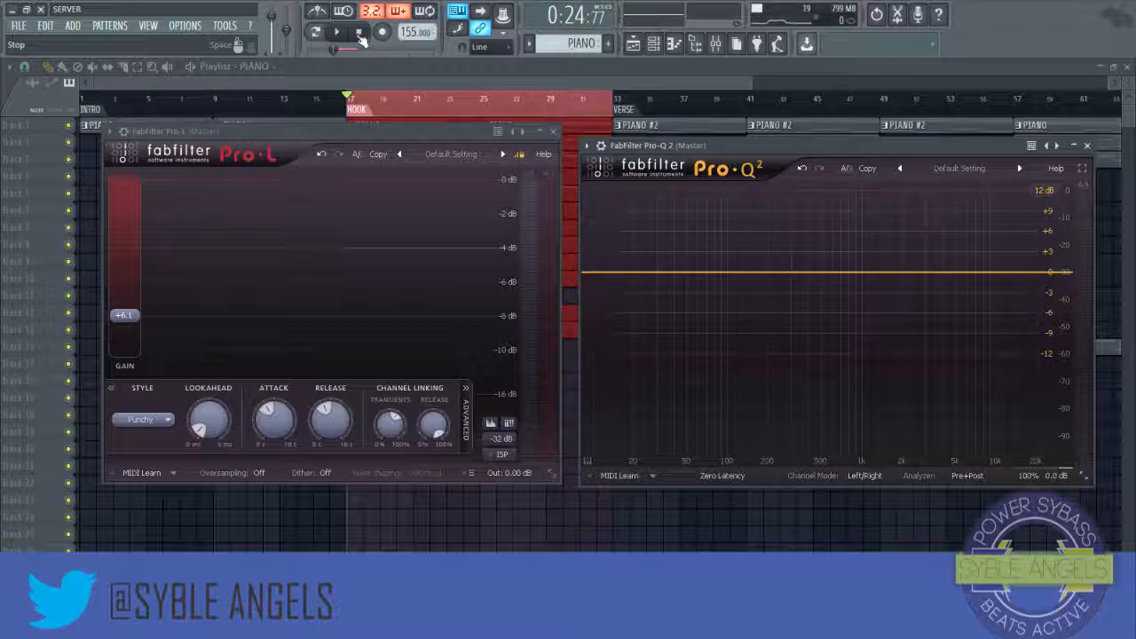
pyautogui.moveTo(374, 141); pyautogui.dragTo(376, 150)
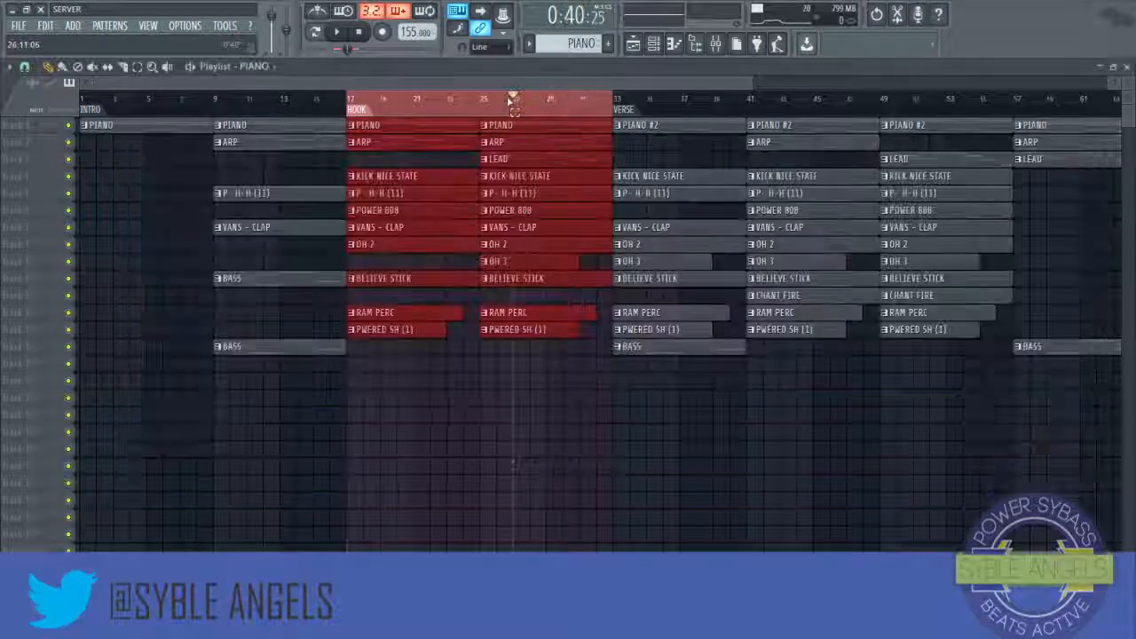
pyautogui.click(336, 33)
pyautogui.scroll(-2, 346, 107)
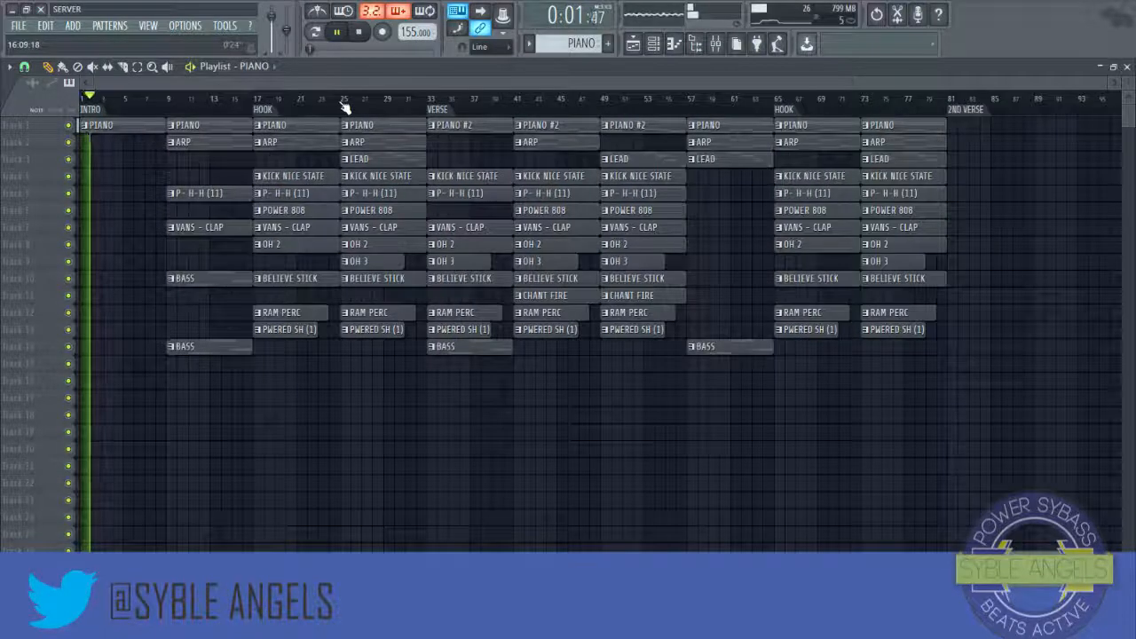